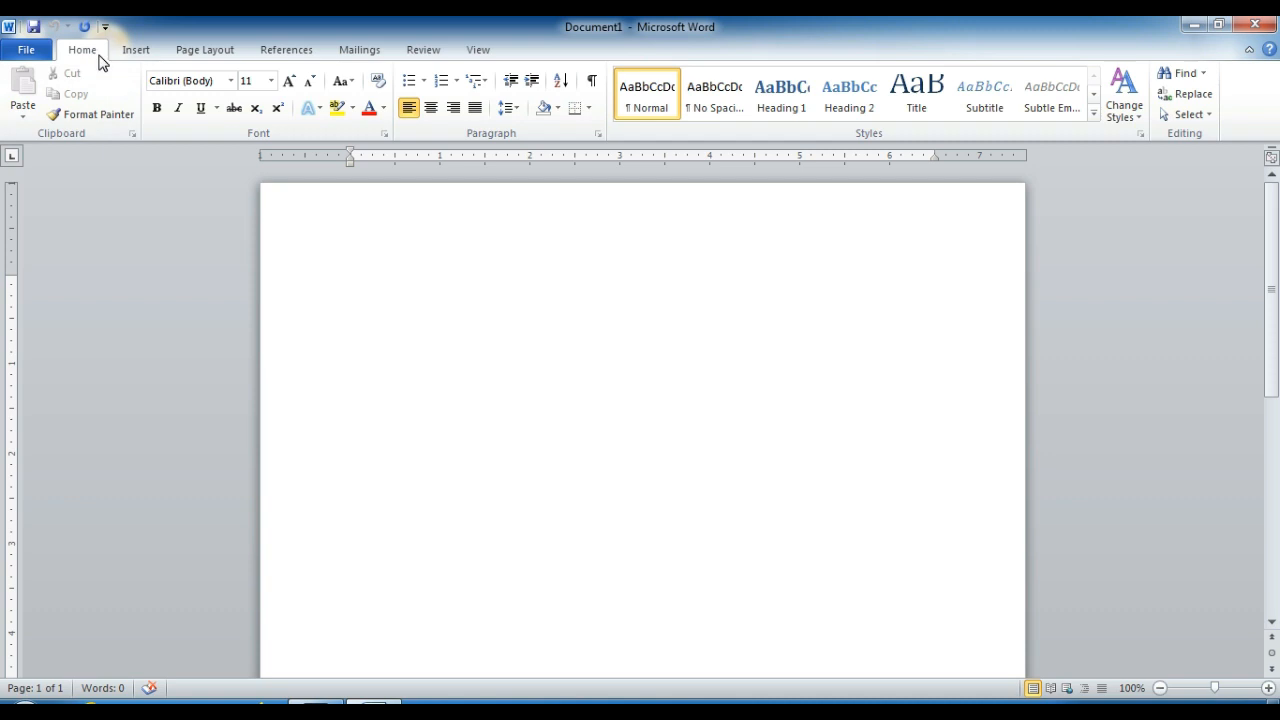
left_click(143, 53)
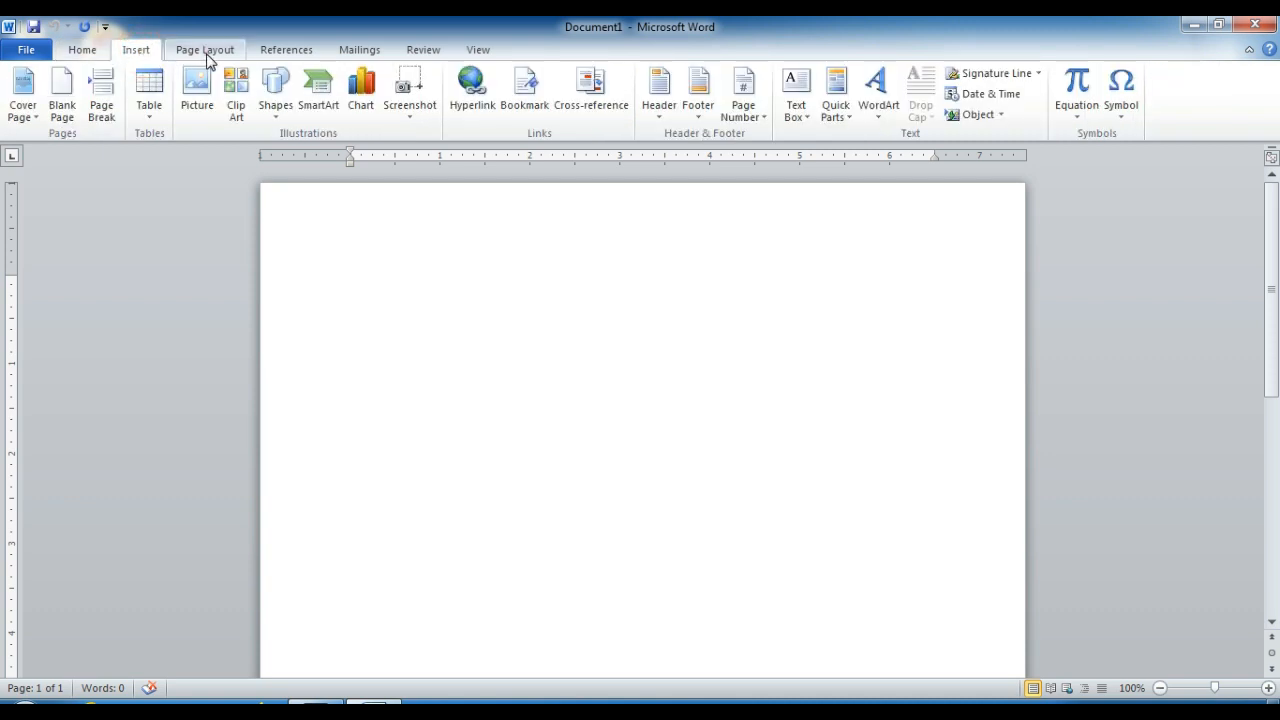
left_click(206, 52)
left_click(286, 55)
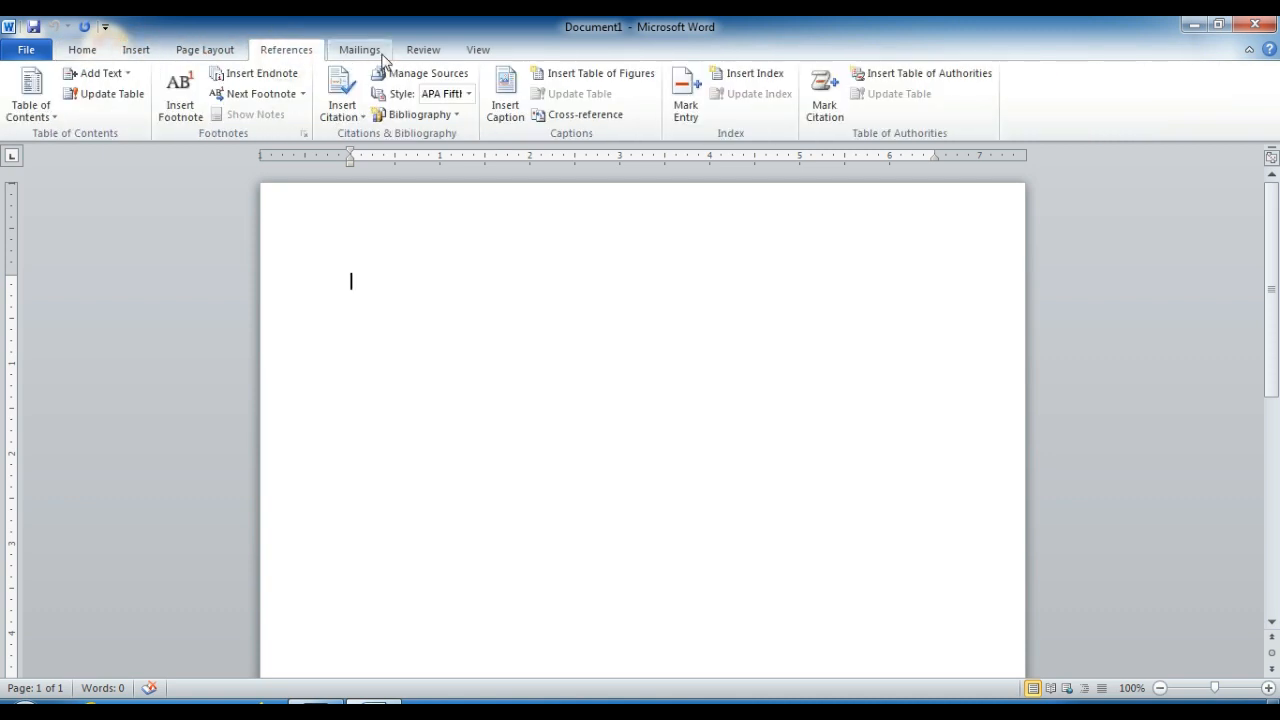
left_click(376, 52)
left_click(94, 54)
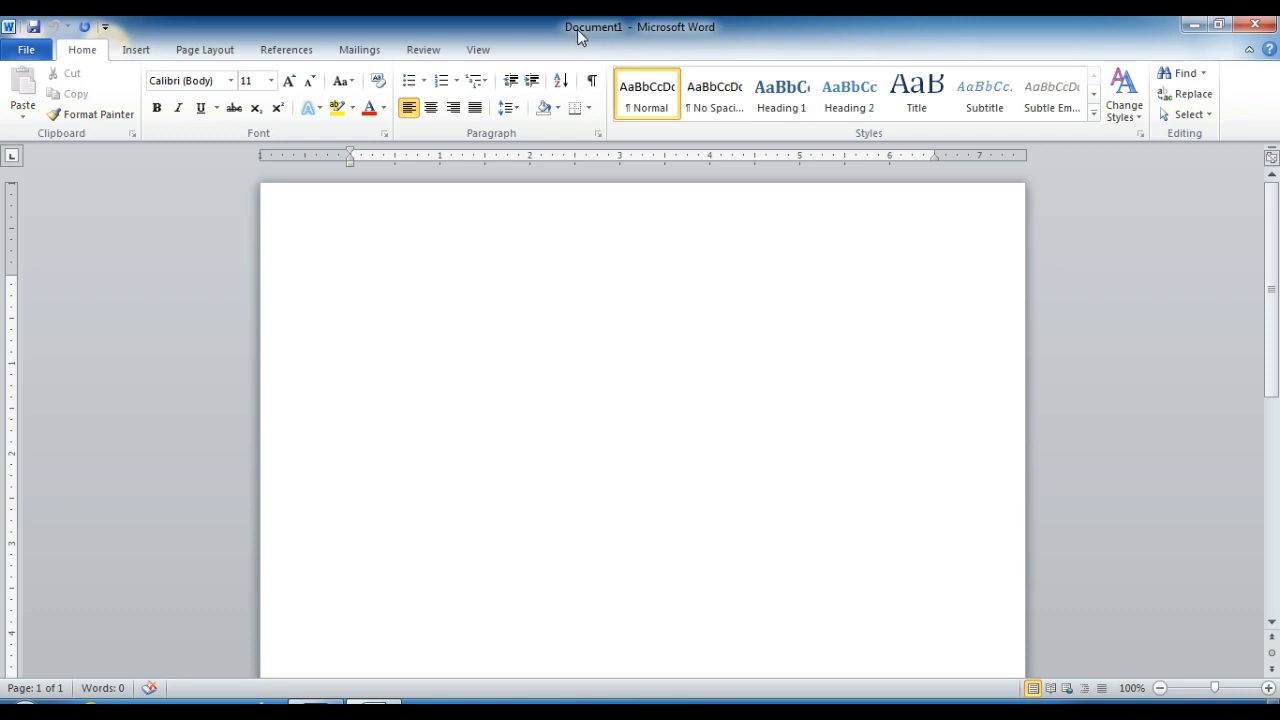
Save the blank document to the Desktop as a Word Document named 123
left_click(33, 26)
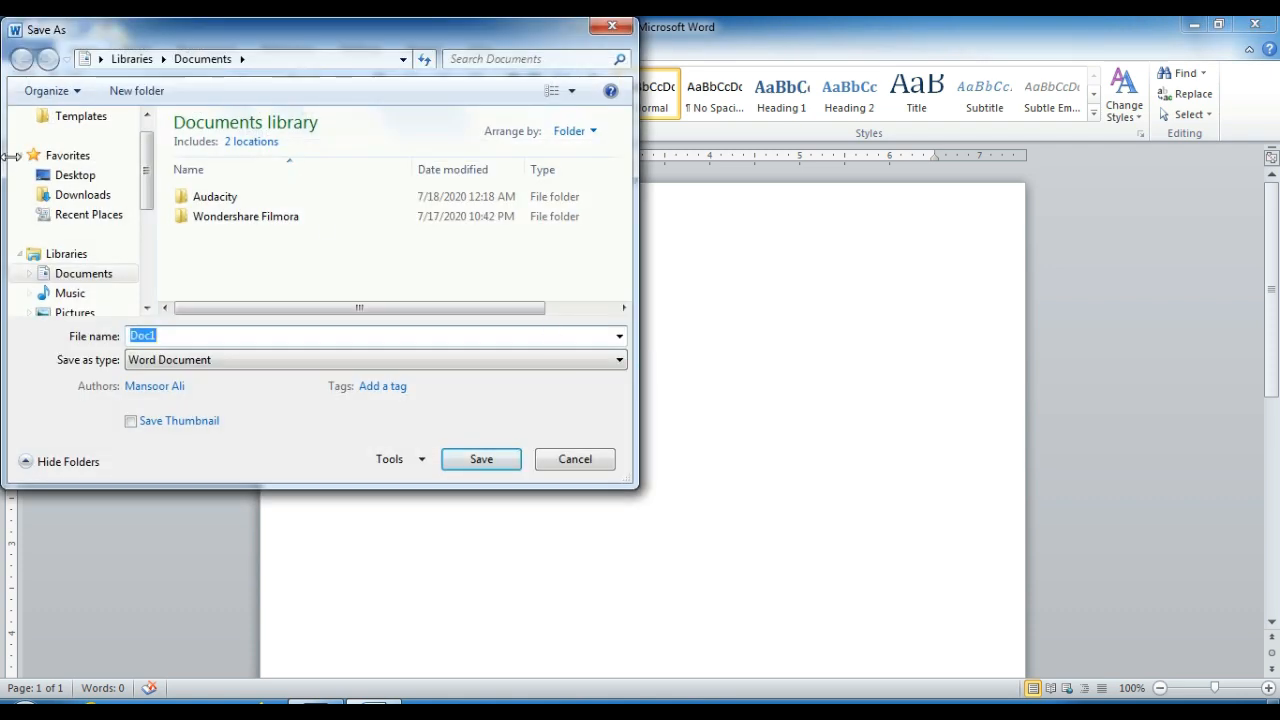
left_click(186, 335)
double_click(186, 335)
type("123")
left_click_drag(302, 32, 584, 224)
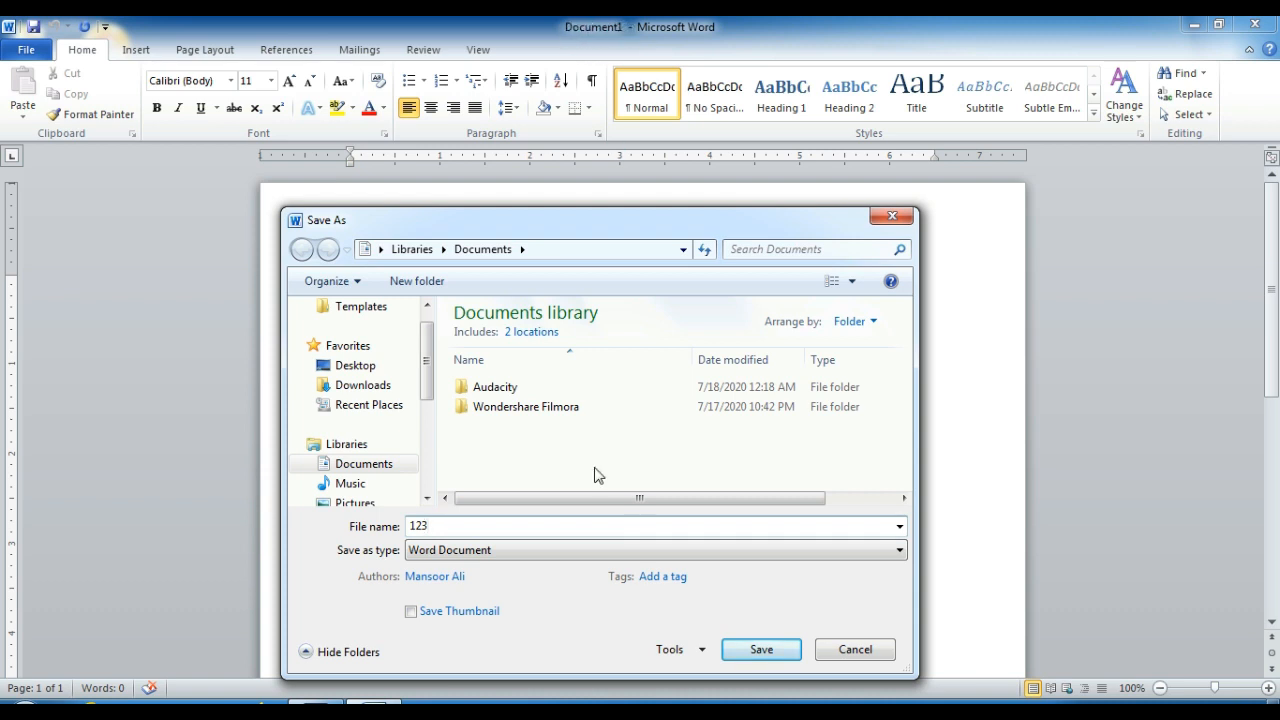
left_click(366, 366)
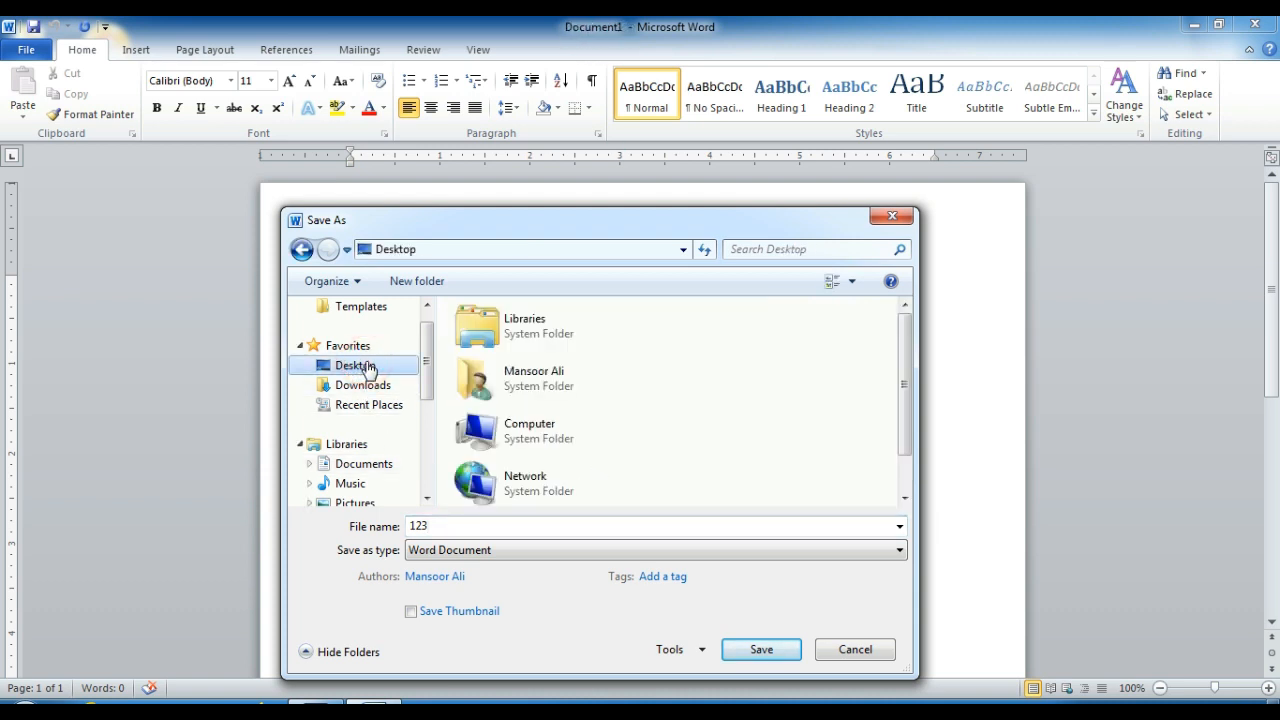
left_click(757, 652)
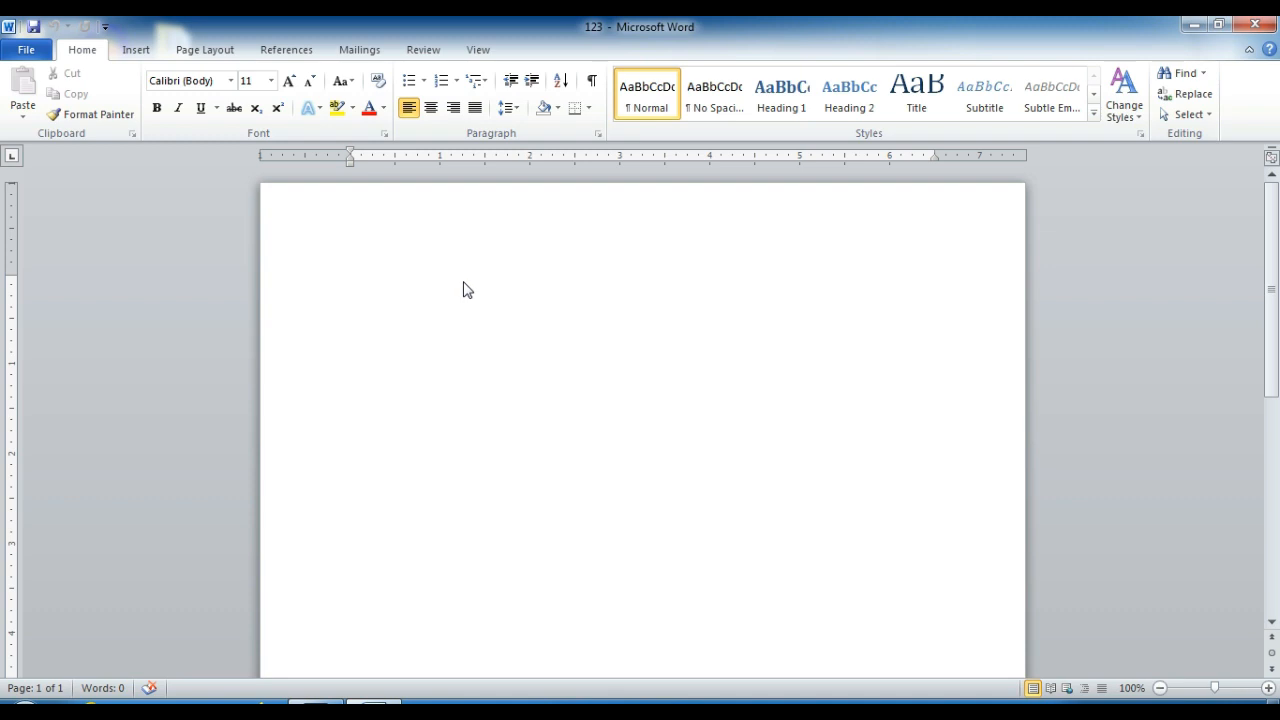
Find and open Notepad, look over its empty window, and close it
key("super")
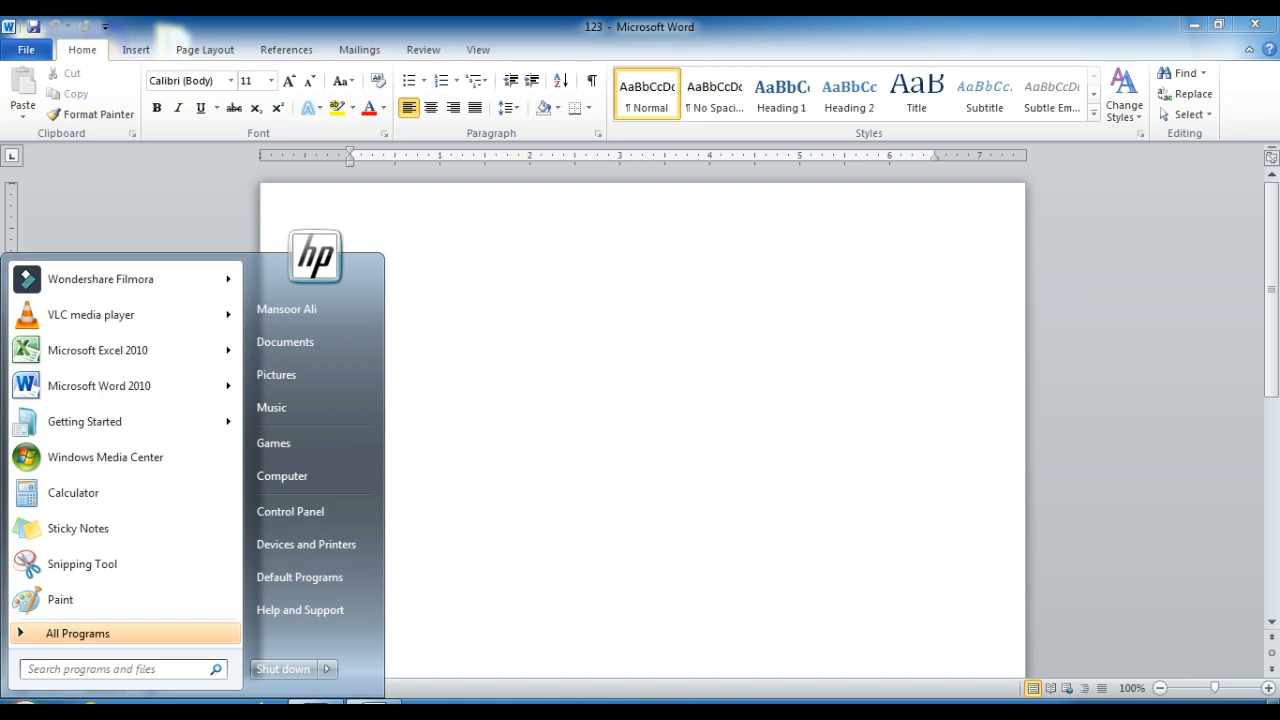
type("note")
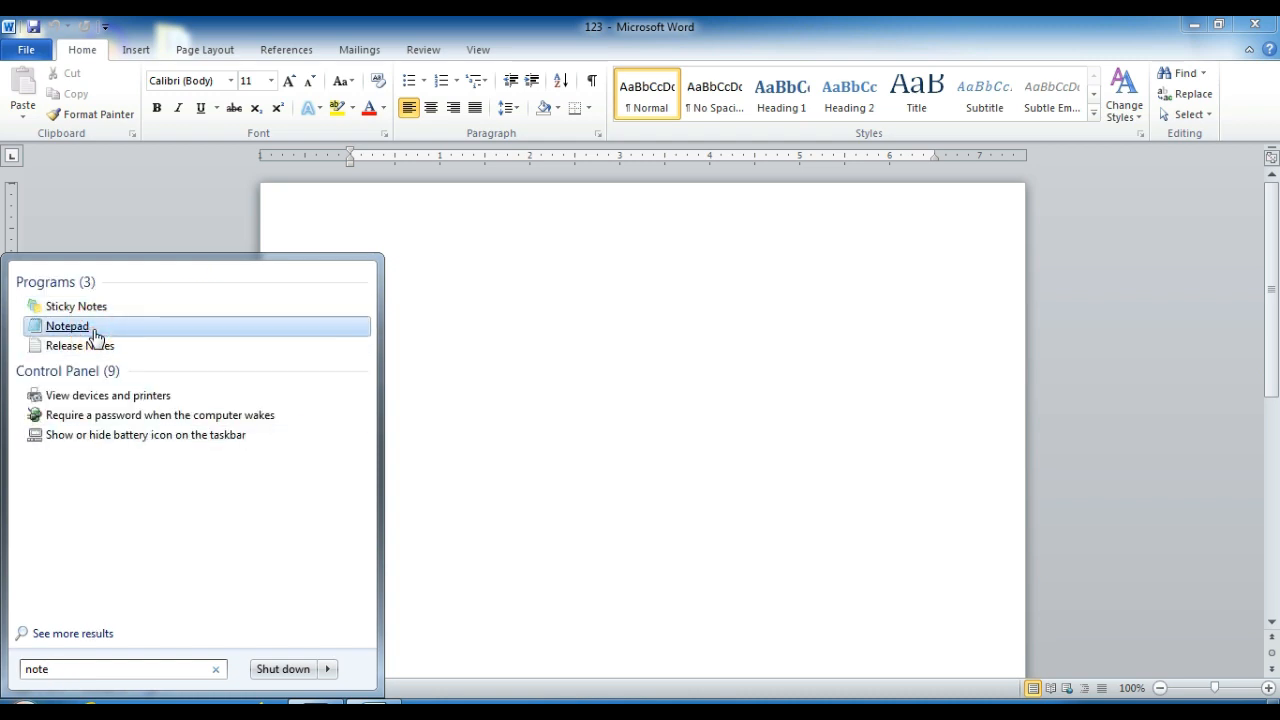
left_click(93, 329)
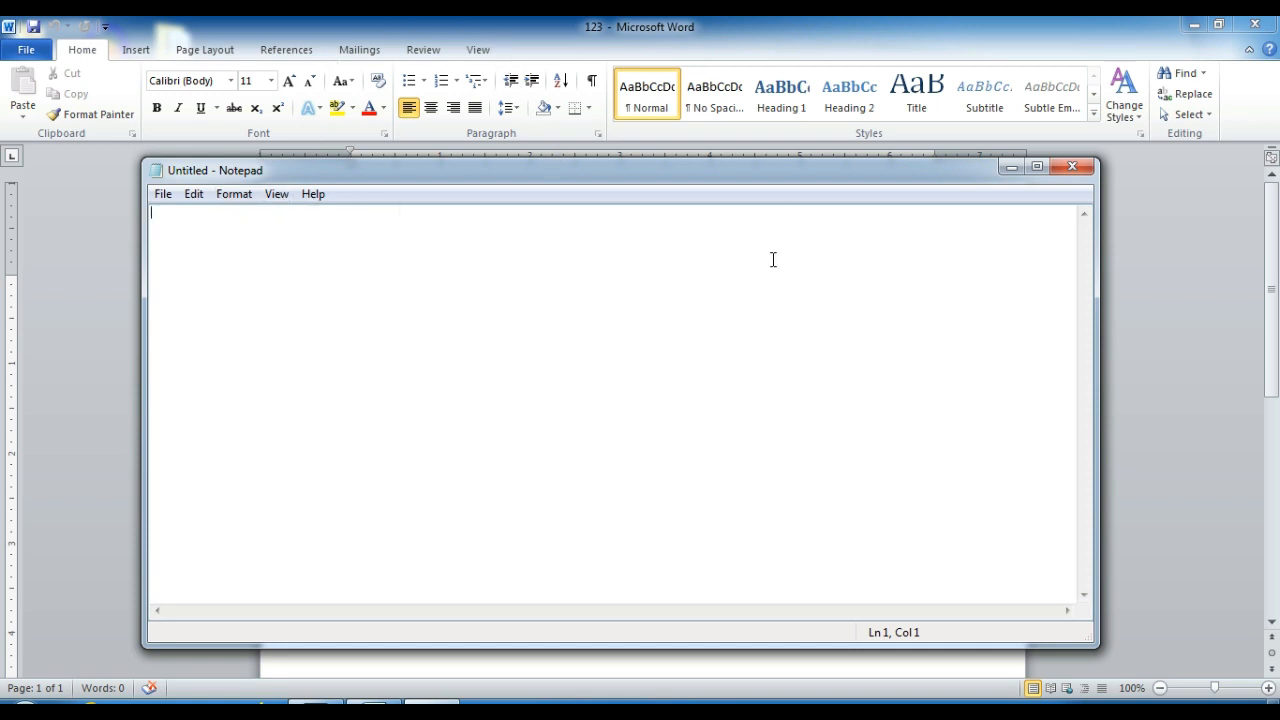
left_click(1085, 170)
Find and open WordPad, look over its Home and View commands, and close it
key("super")
type("word")
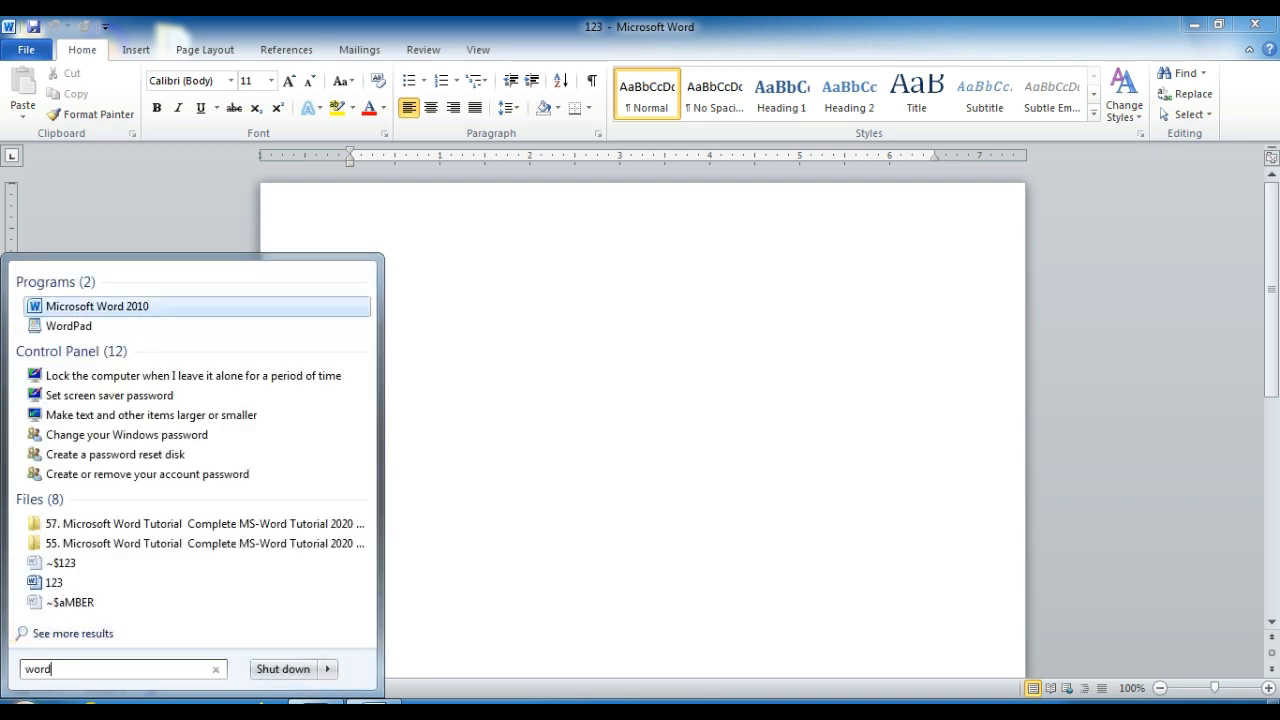
key("Down")
key("Return")
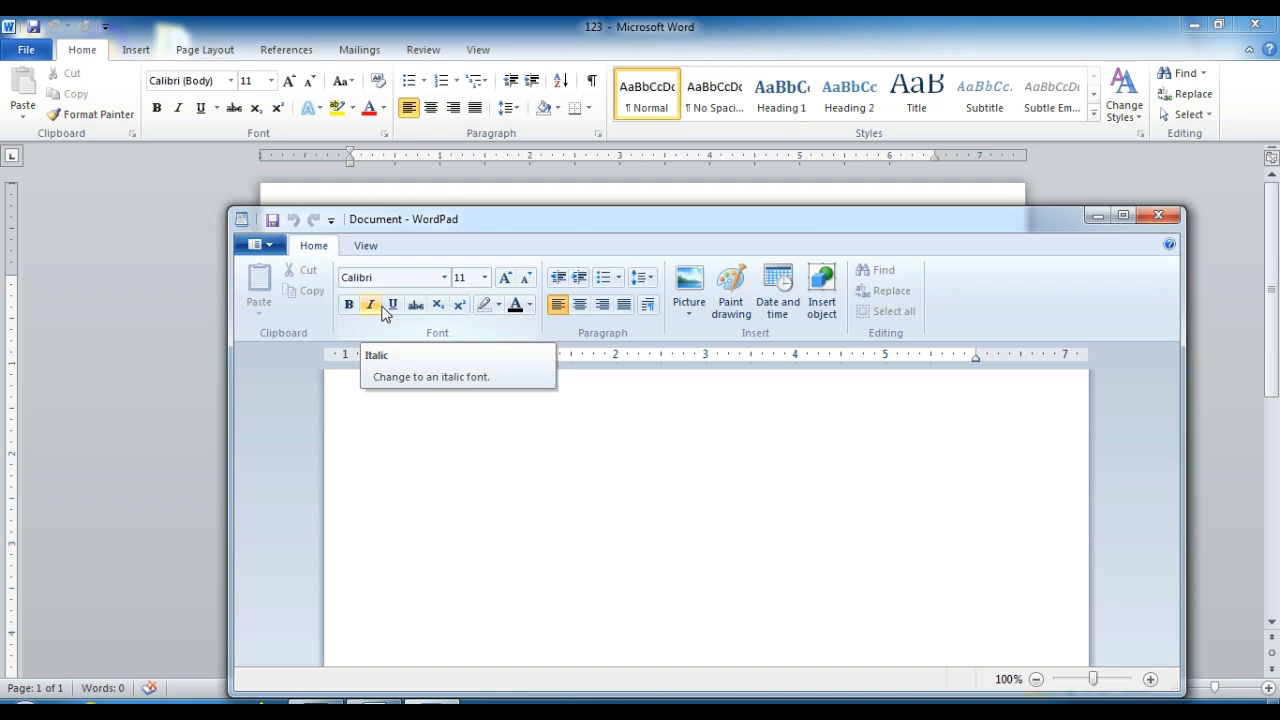
left_click(376, 248)
left_click(318, 246)
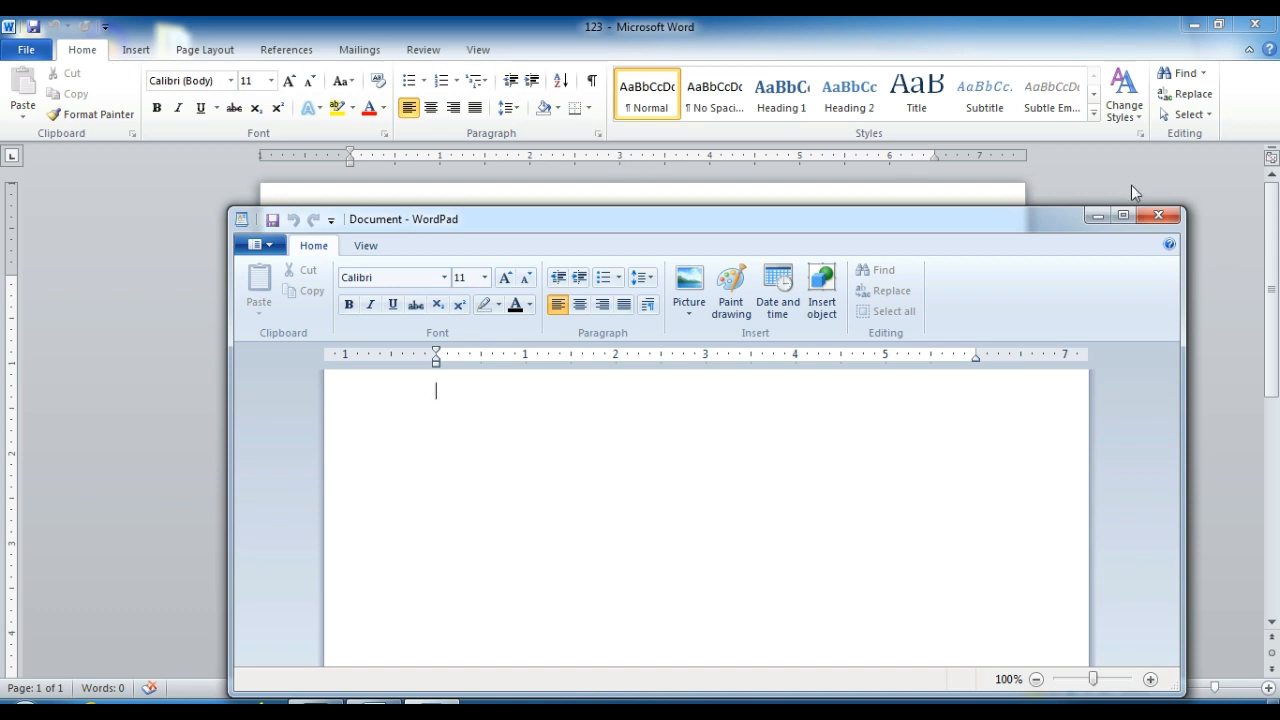
left_click(1159, 216)
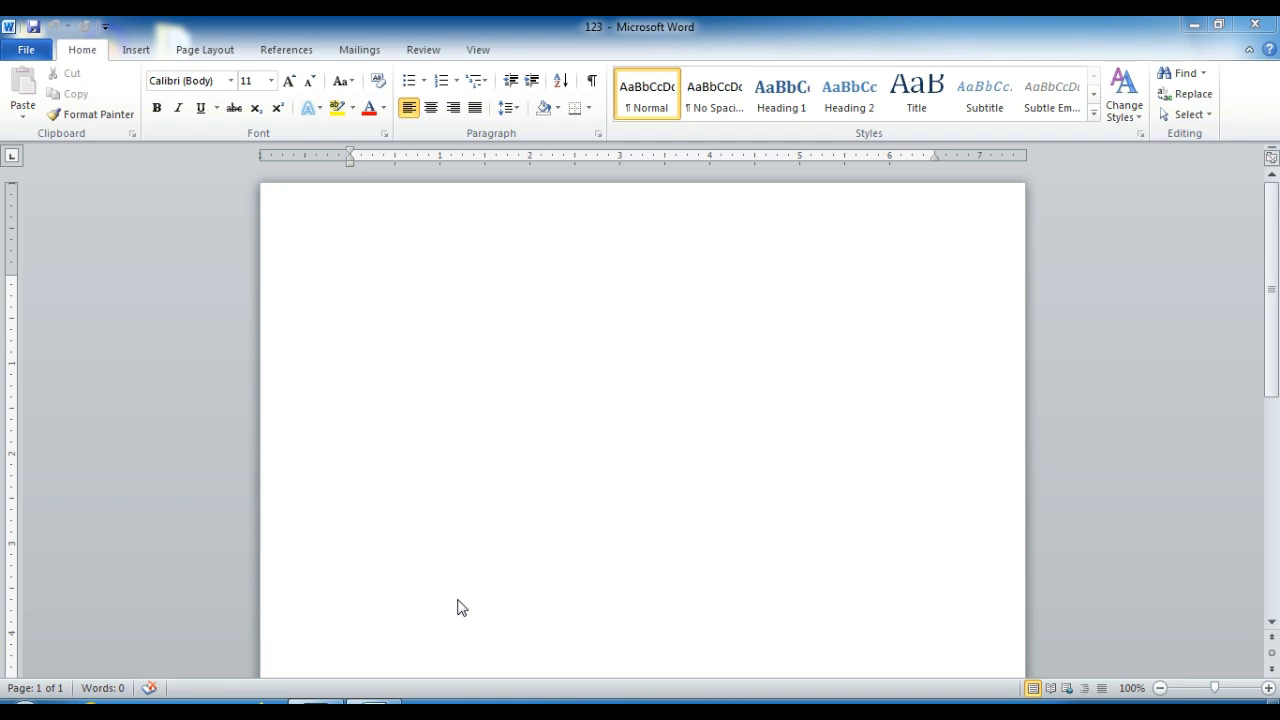
Generate two paragraphs of sample text in the Word document with =rand(2)
left_click(446, 337)
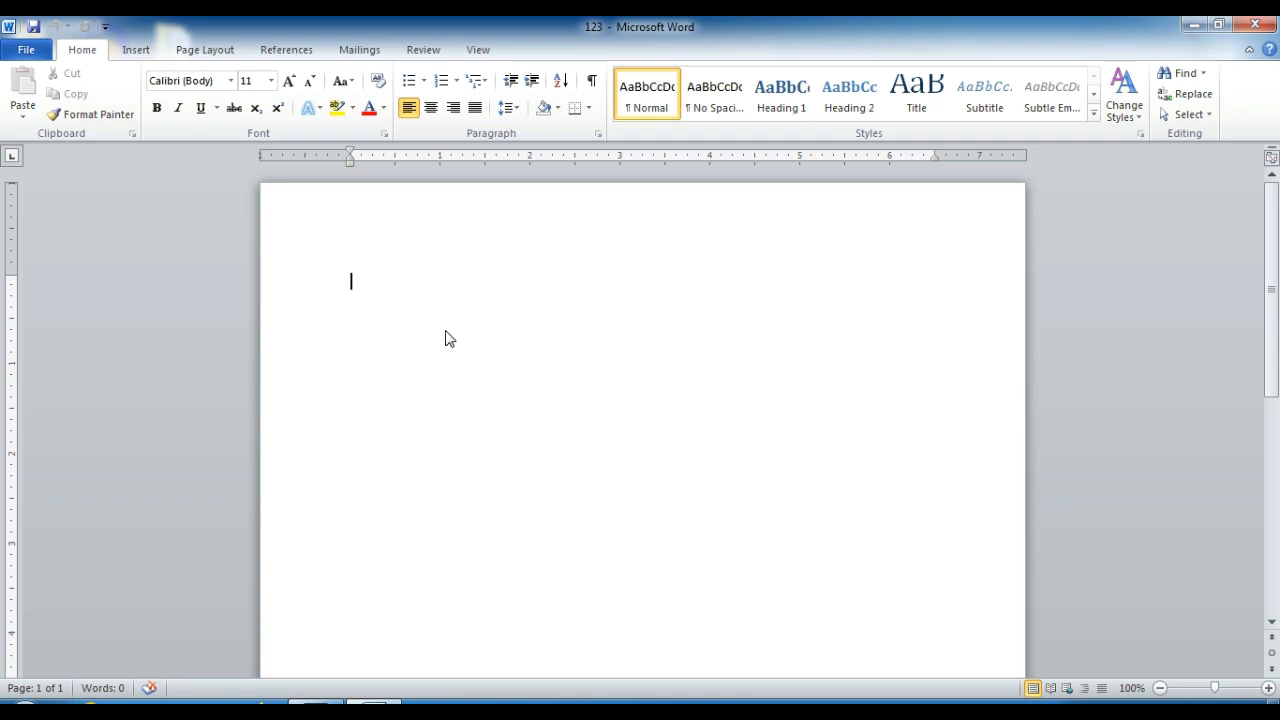
type("=rand(")
left_click(1254, 688)
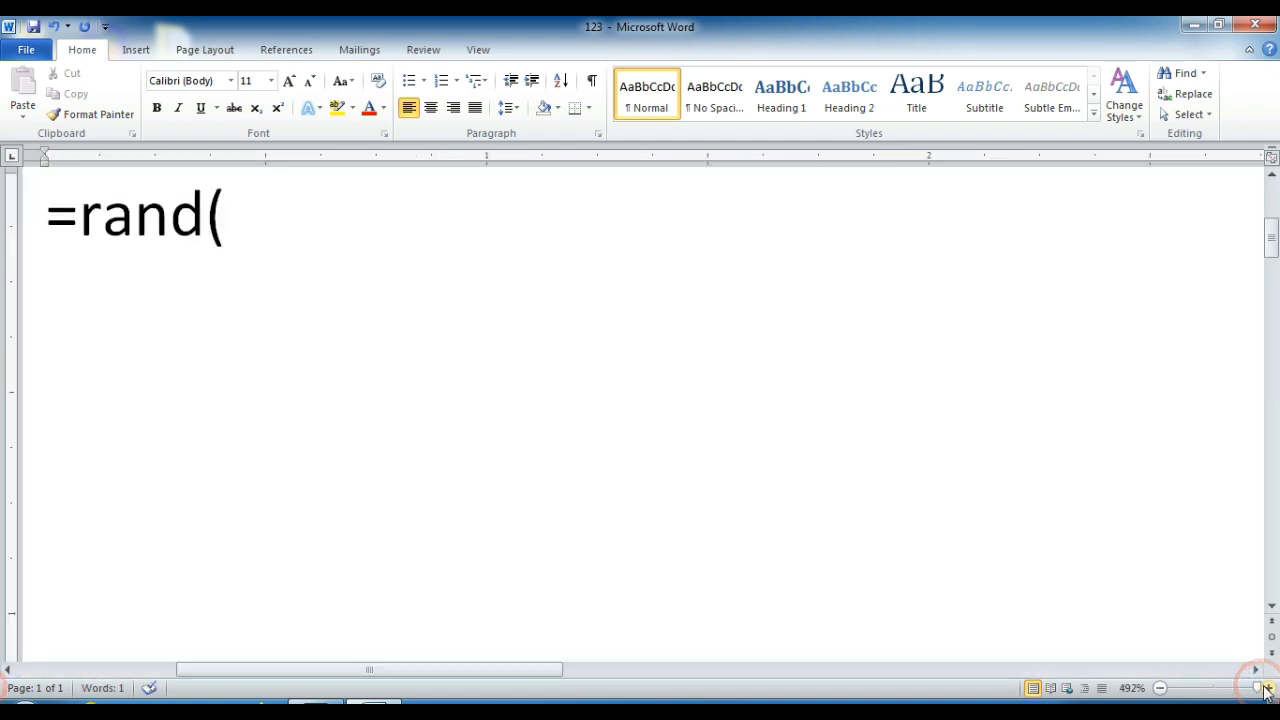
left_click(1244, 692)
left_click(1222, 692)
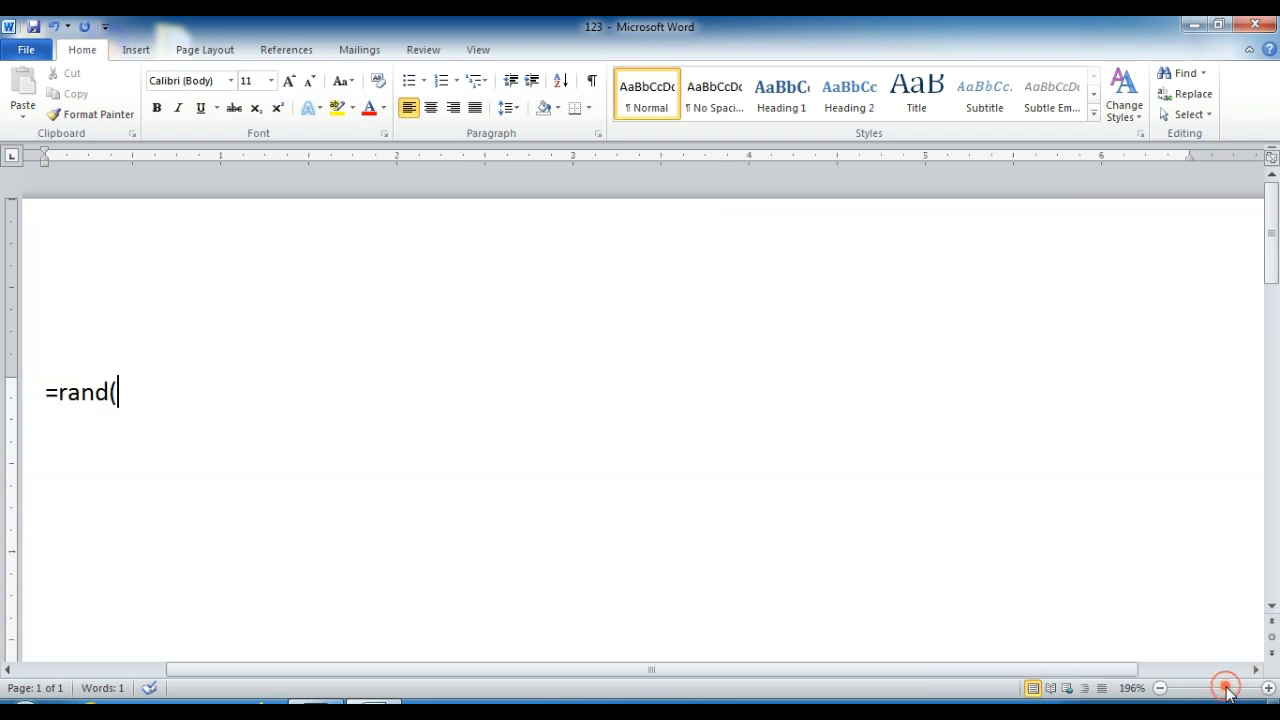
left_click(1220, 690)
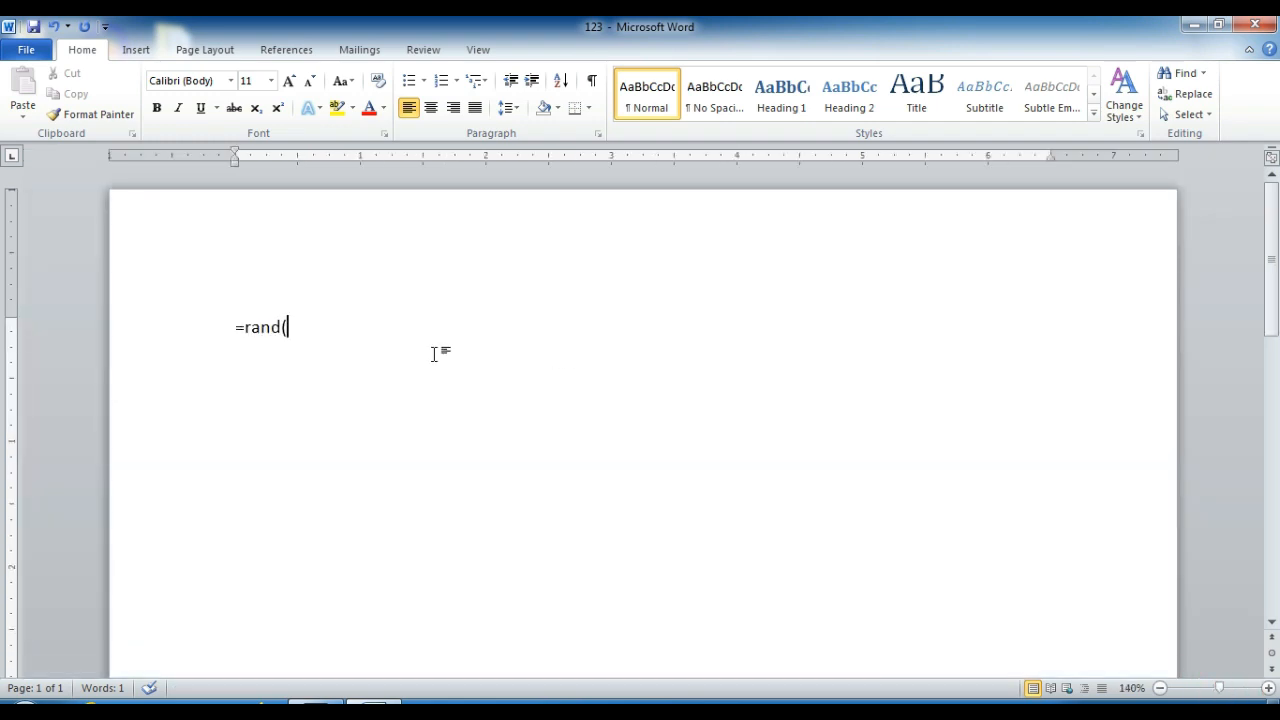
type("2)")
key("Return")
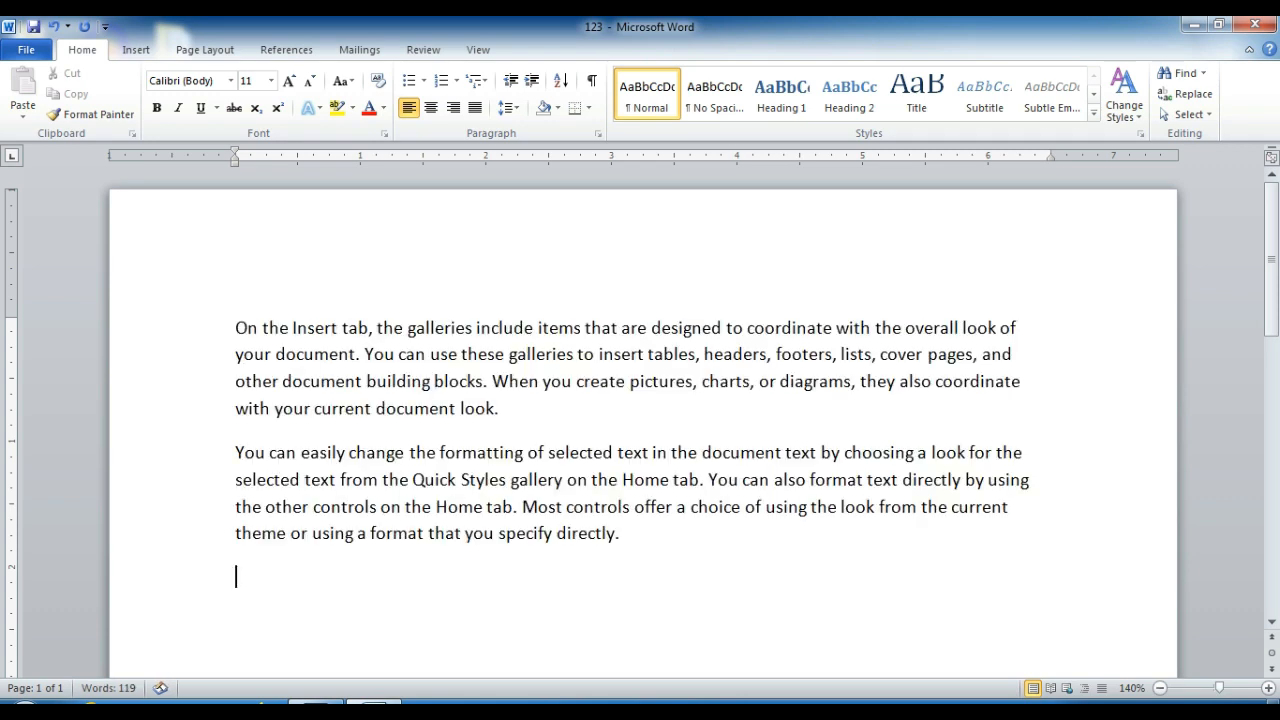
left_click_drag(238, 328, 475, 408)
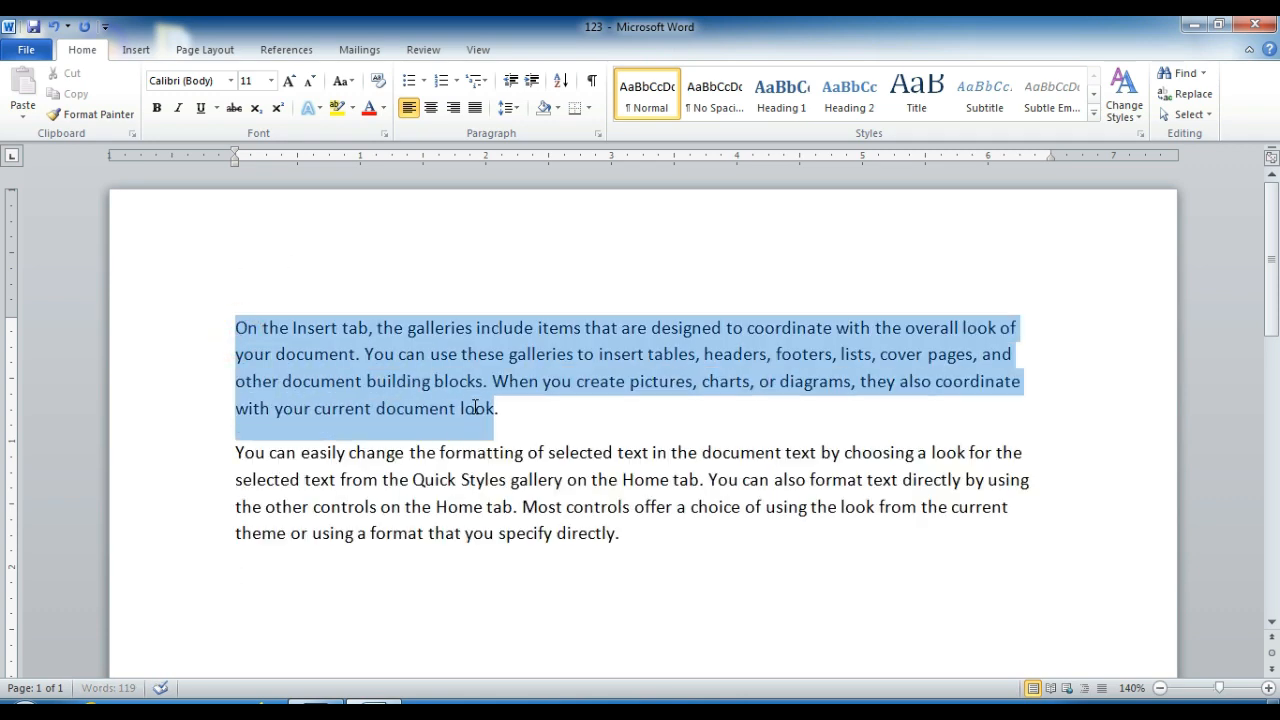
left_click(236, 456)
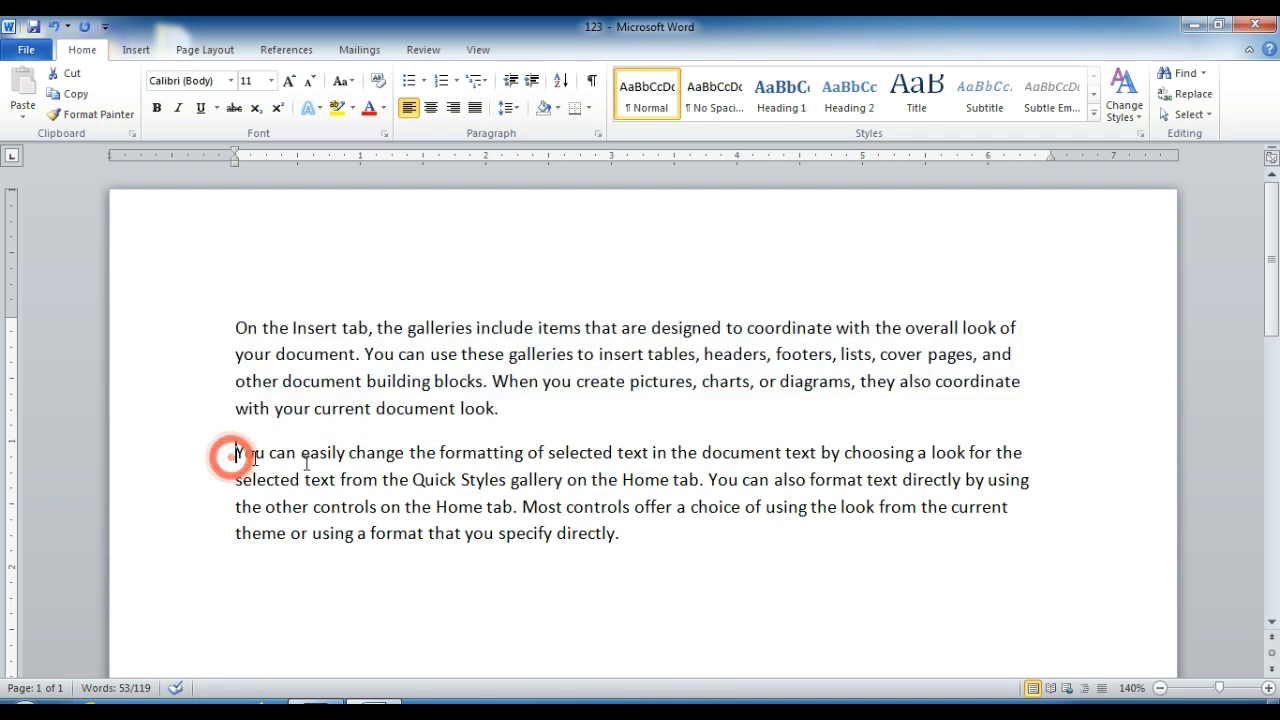
left_click_drag(236, 456, 691, 557)
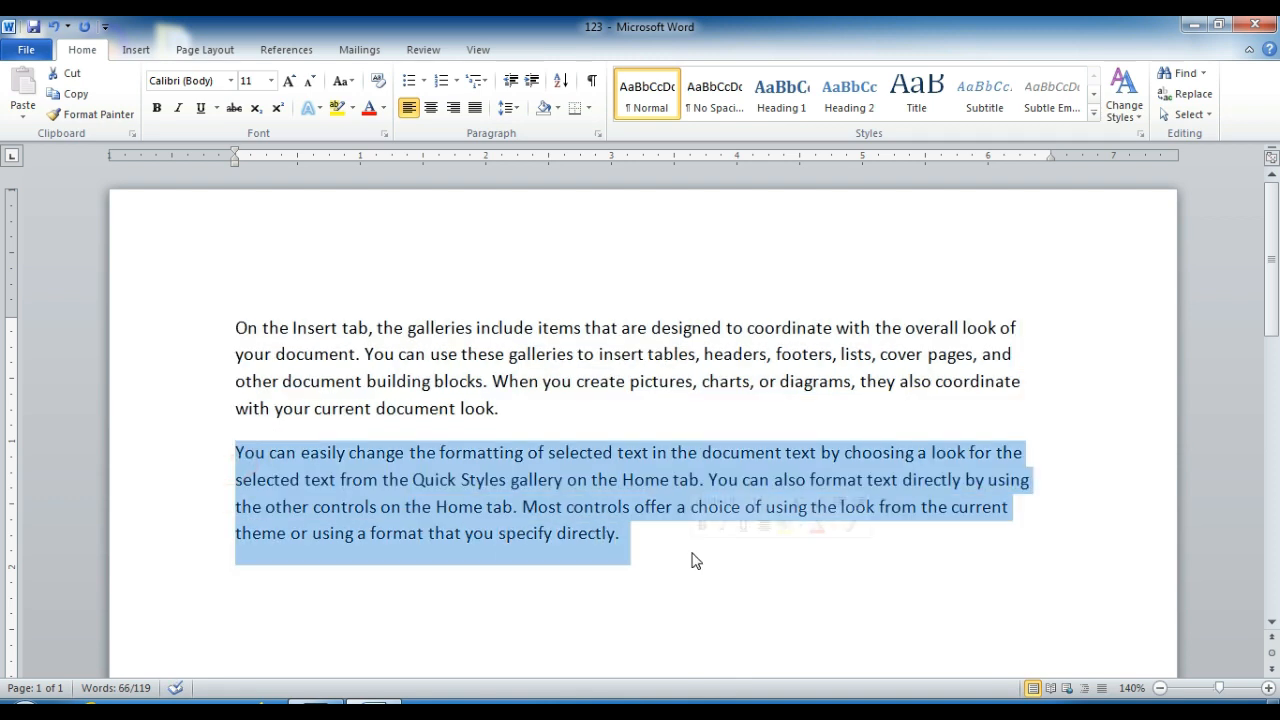
left_click(292, 376)
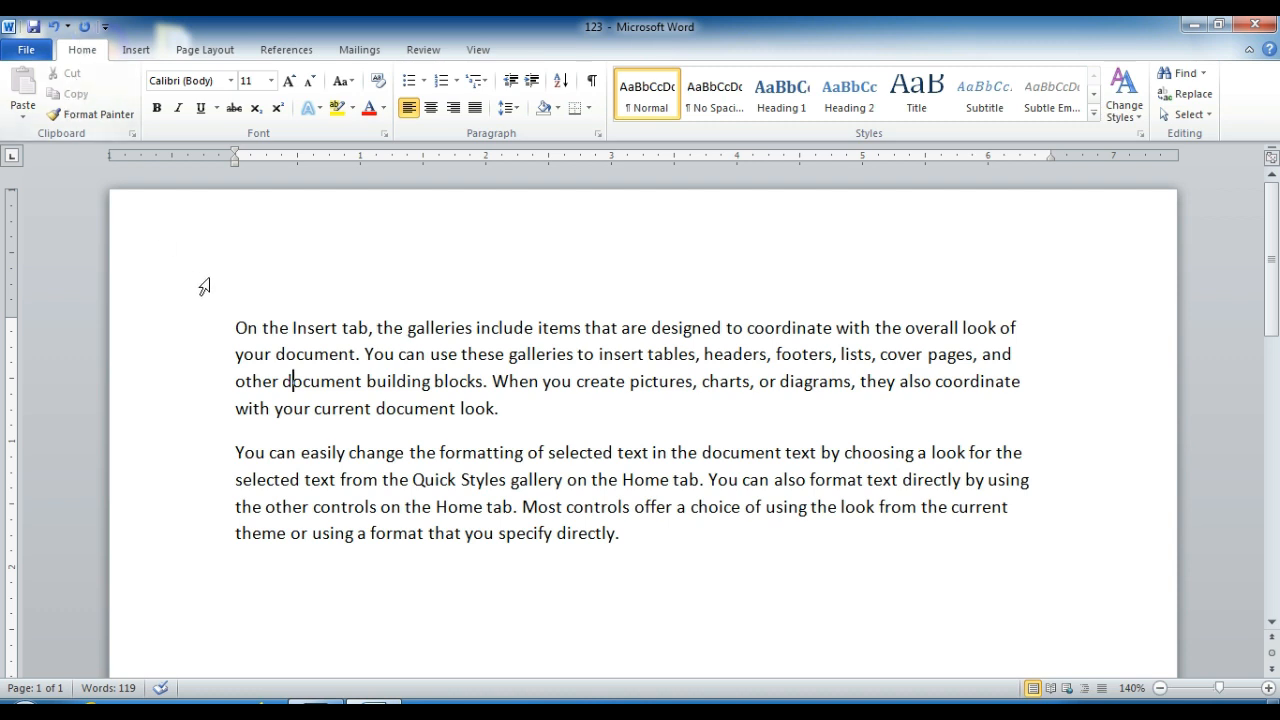
left_click_drag(231, 327, 342, 330)
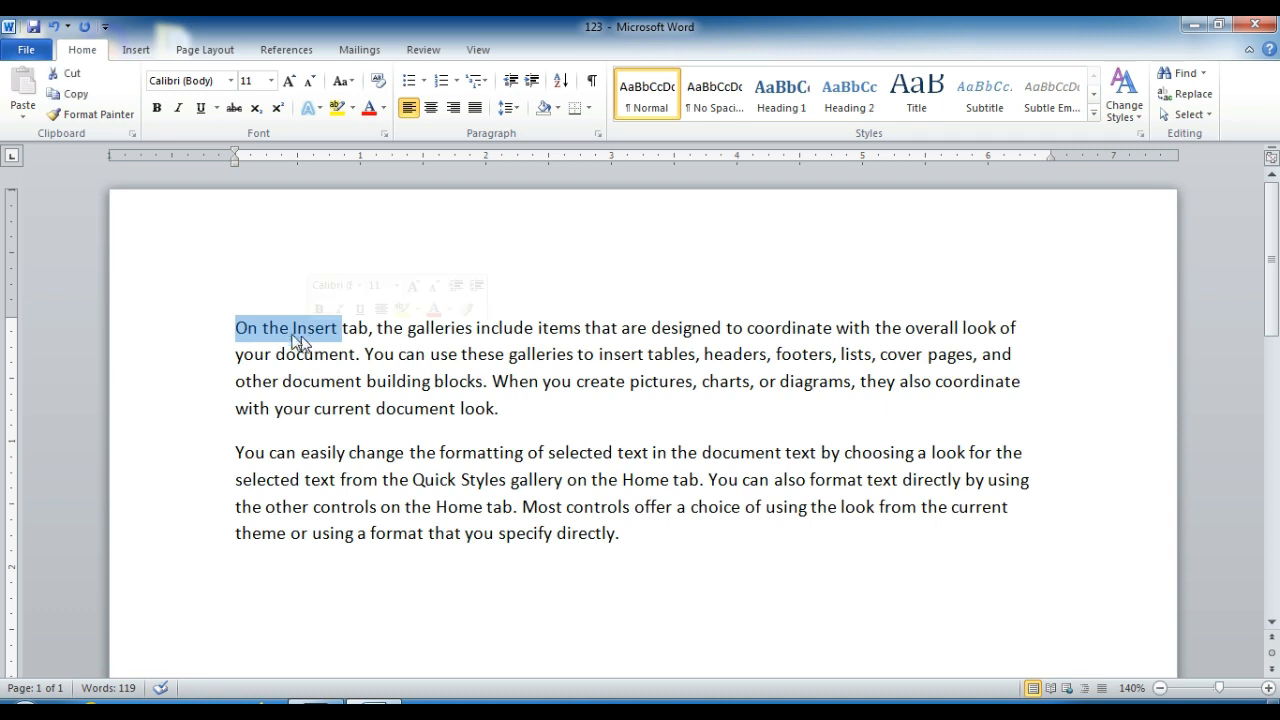
left_click(233, 328)
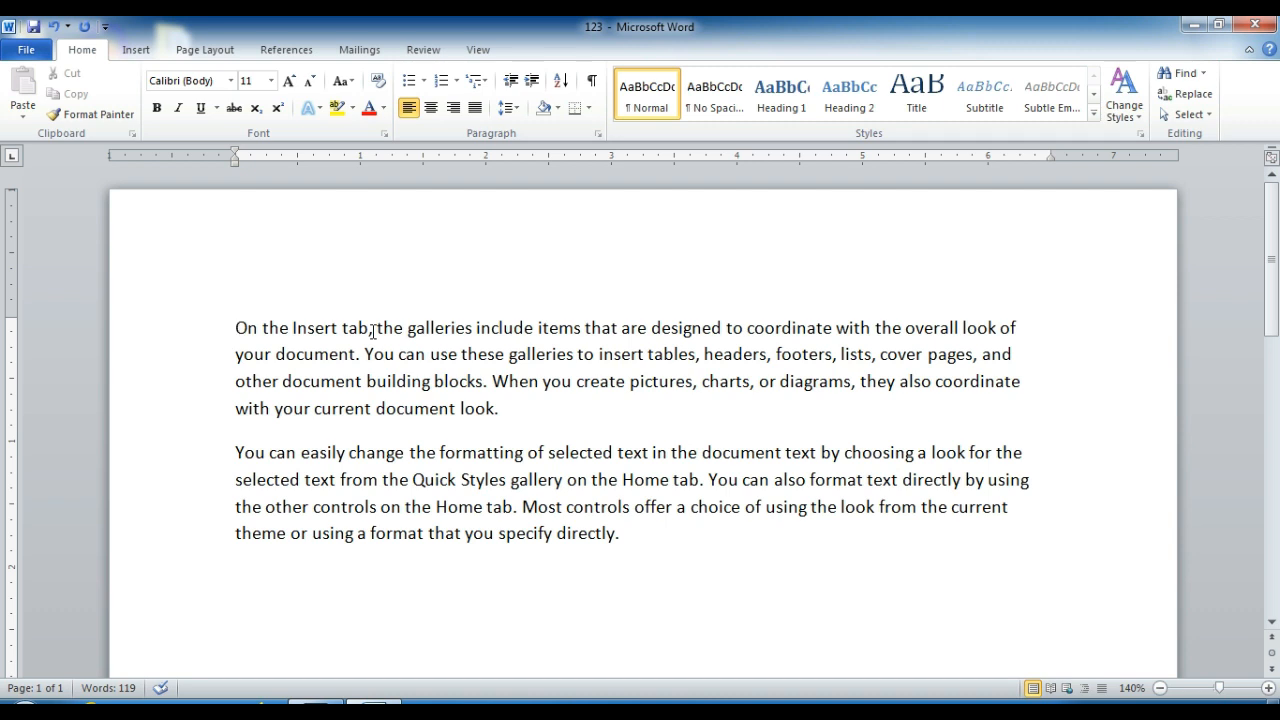
left_click_drag(372, 331, 368, 332)
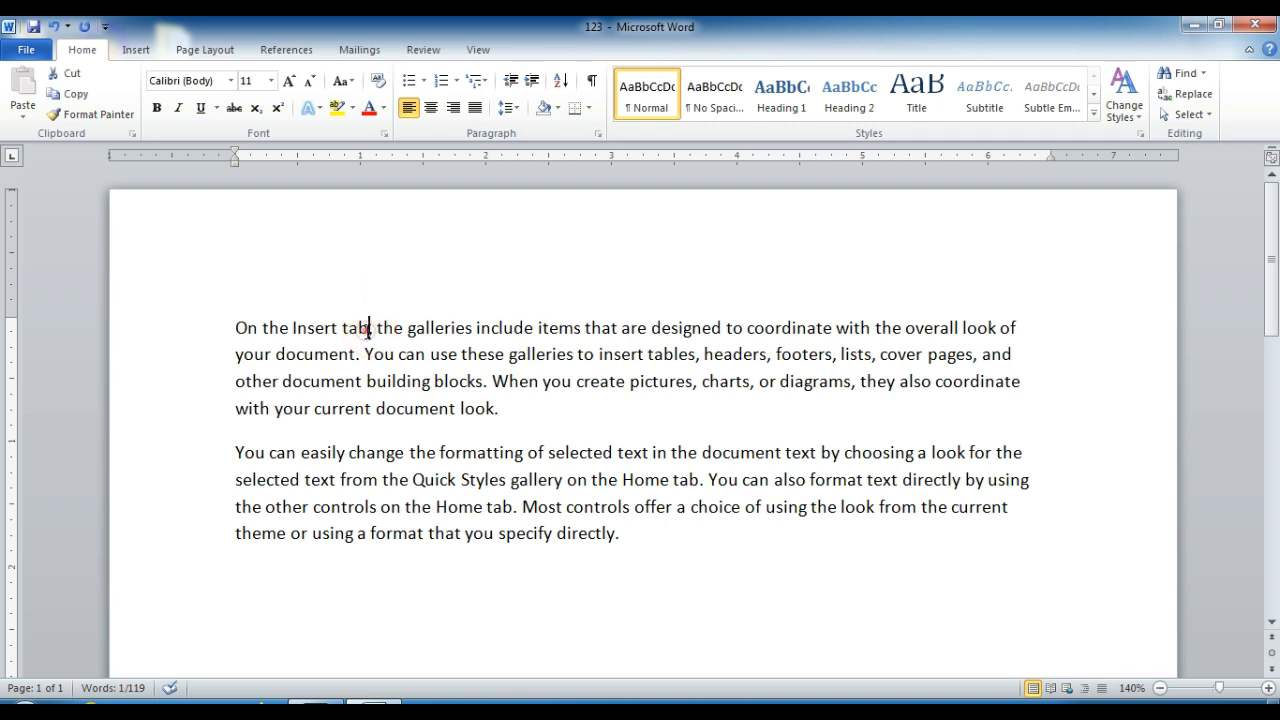
left_click(369, 330)
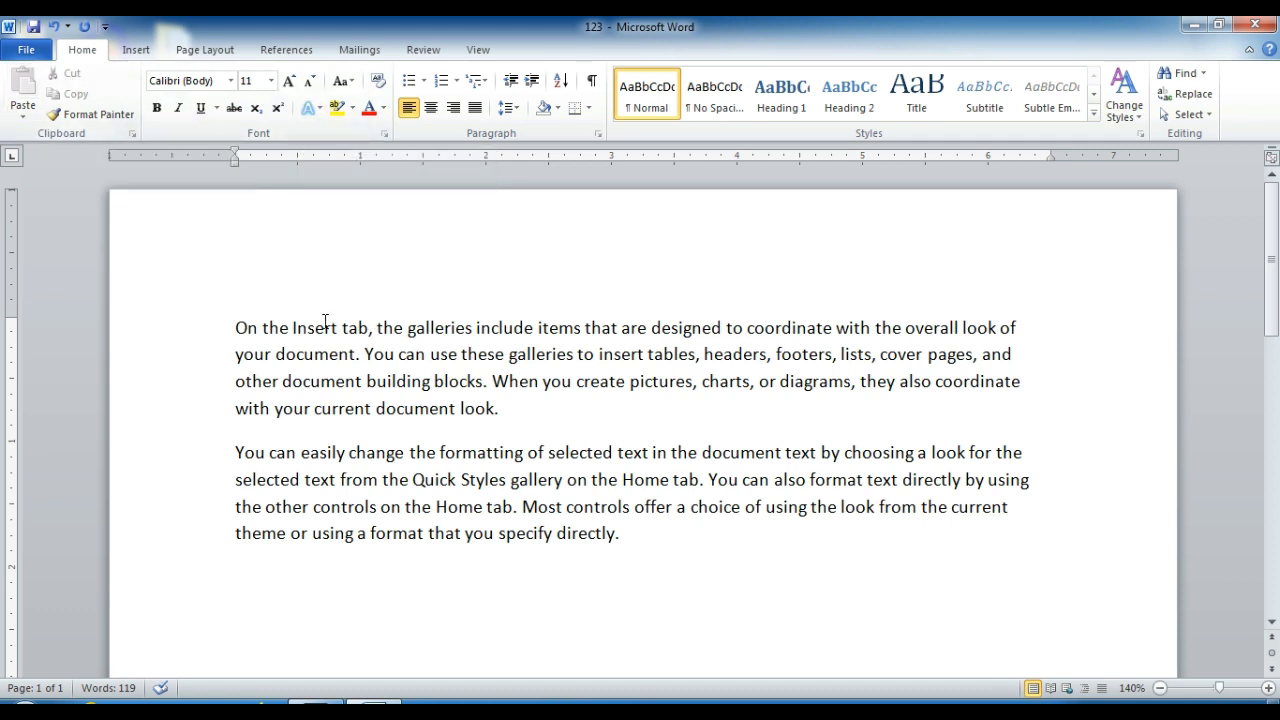
Cut the opening phrase "On the Insert tab," from the first paragraph
left_click_drag(375, 332, 180, 329)
key("ctrl+c")
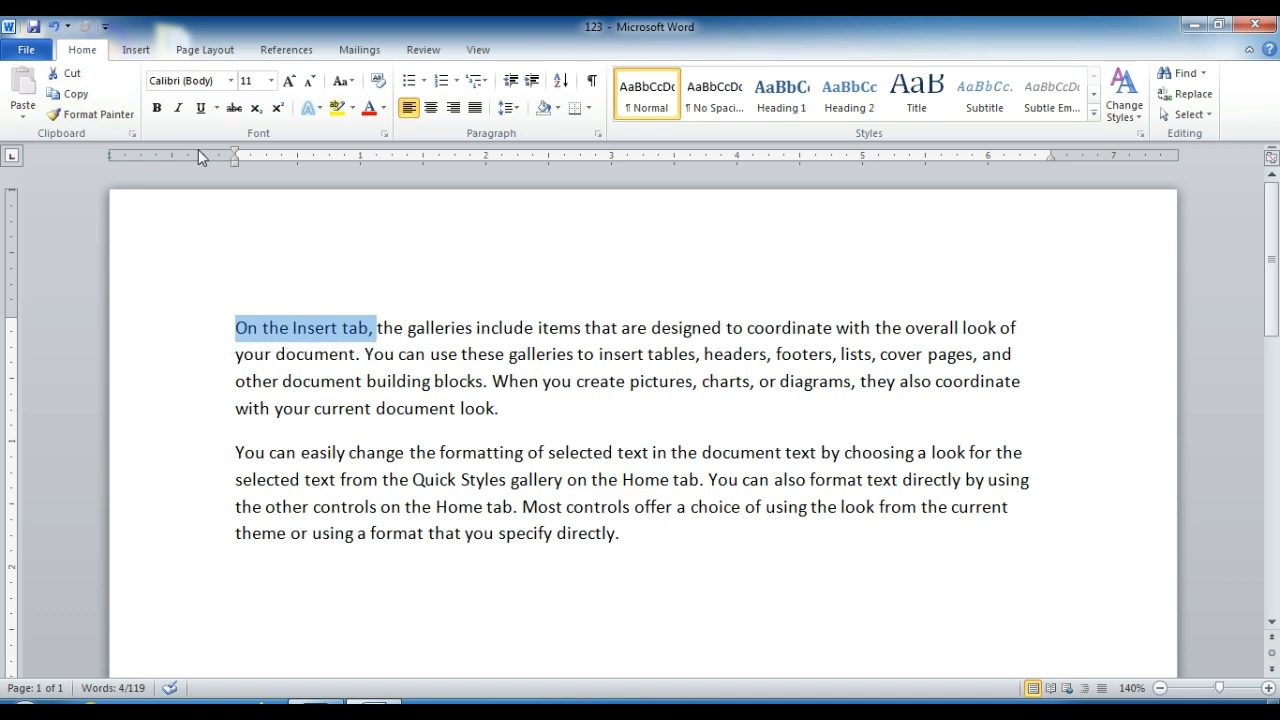
left_click(72, 73)
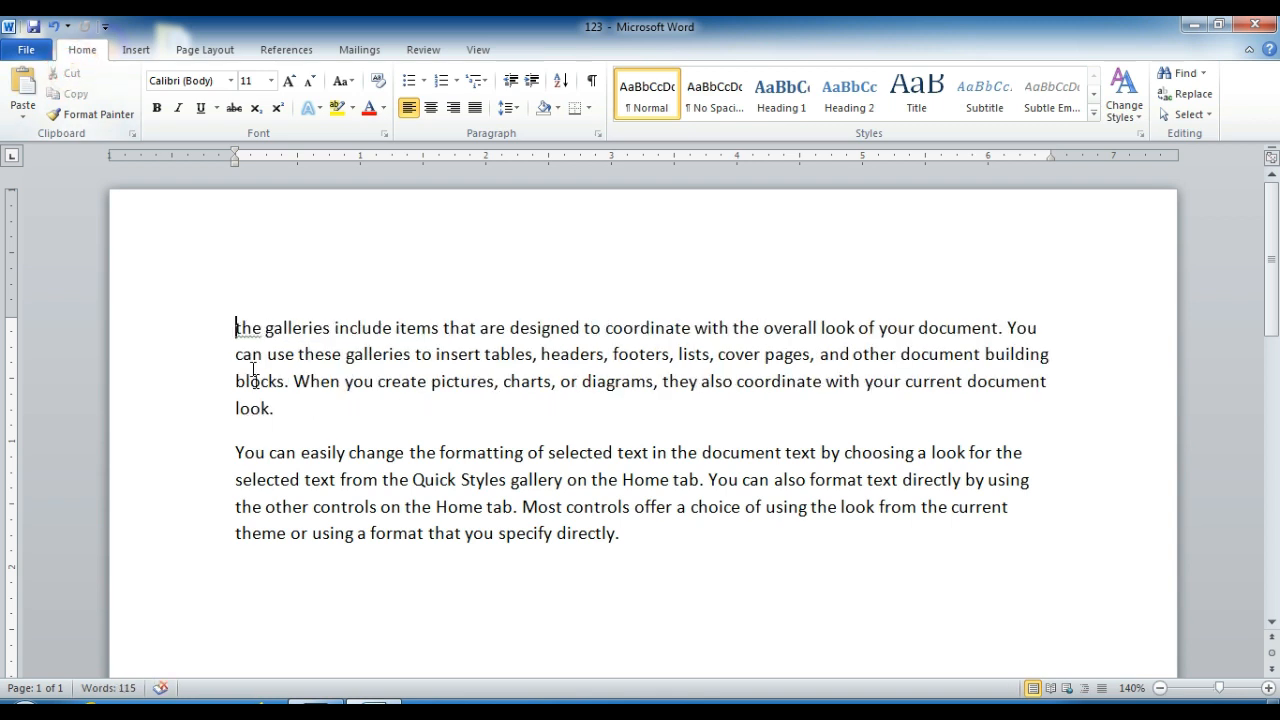
Add the lines "abc" and "123" below the second paragraph and append "123" to the end of the first paragraph
left_click(687, 551)
key("Return")
key("Return")
left_click(254, 580)
type("abc")
key("Return")
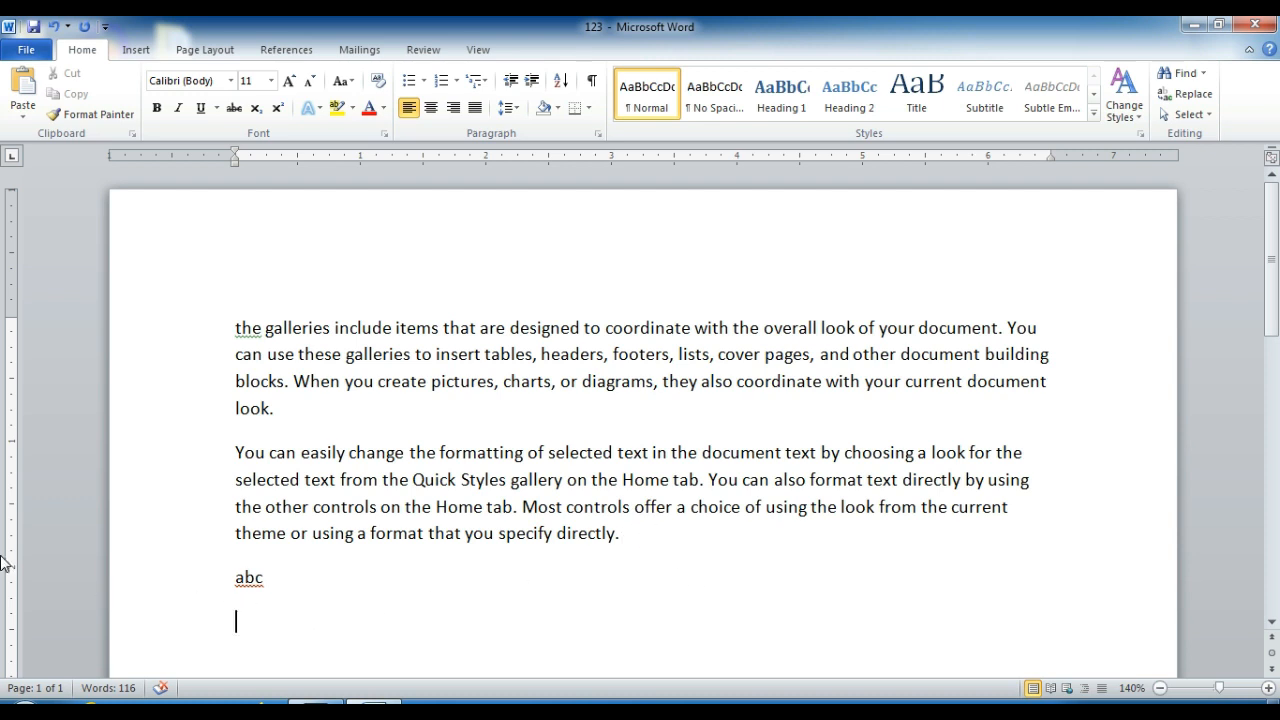
type("123")
left_click(288, 408)
type("123")
Paste the cut phrase "On the Insert tab," at the end of the second paragraph
left_click(280, 626)
scroll(280, 626, "down", 3)
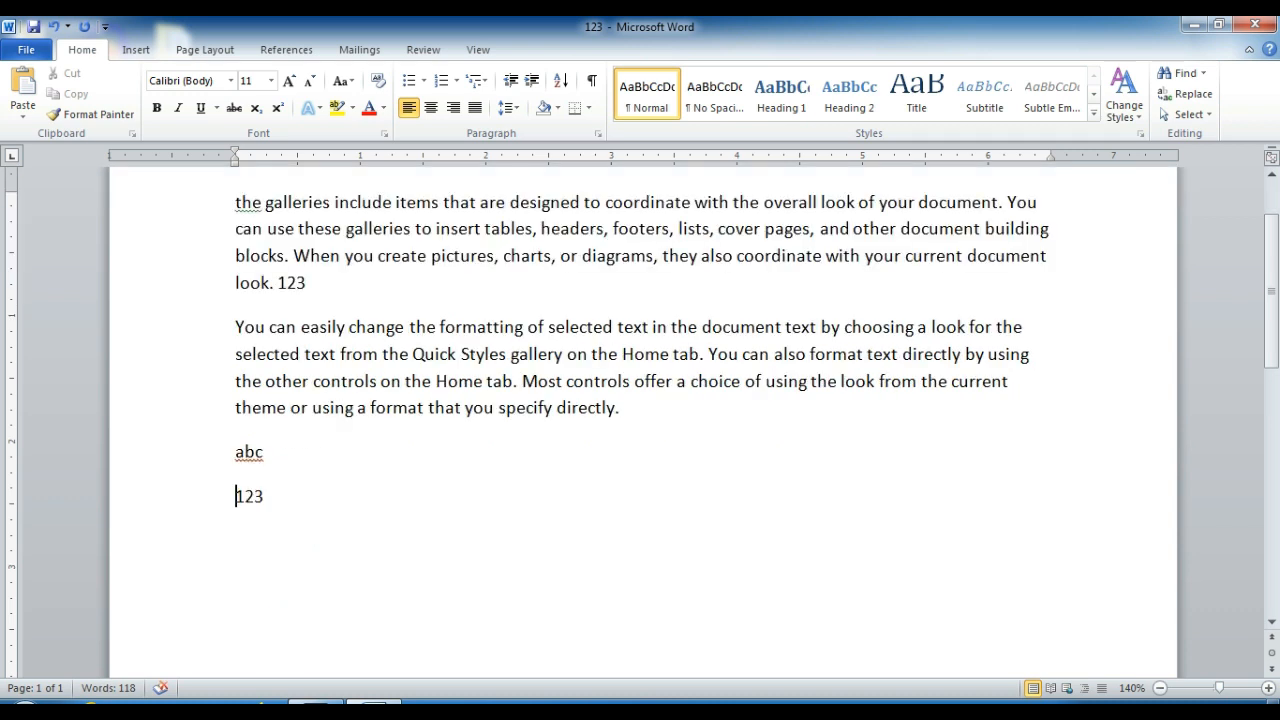
left_click(628, 409)
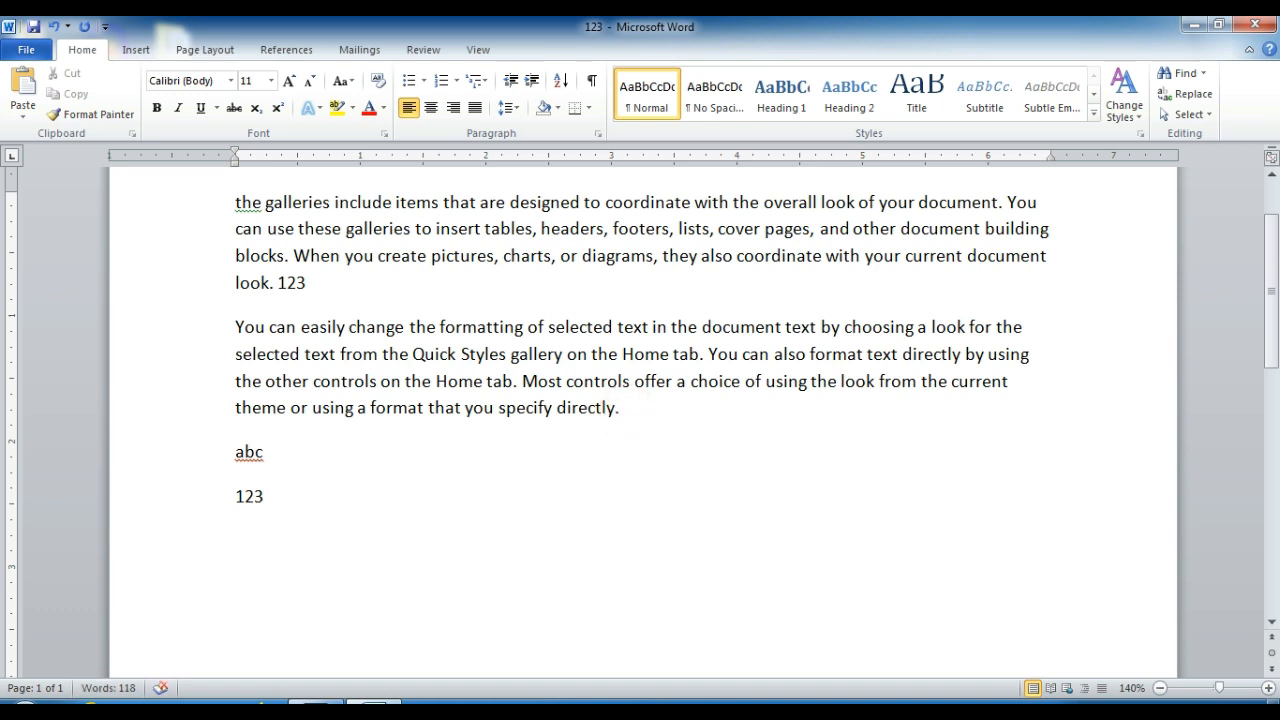
left_click(23, 110)
left_click(23, 160)
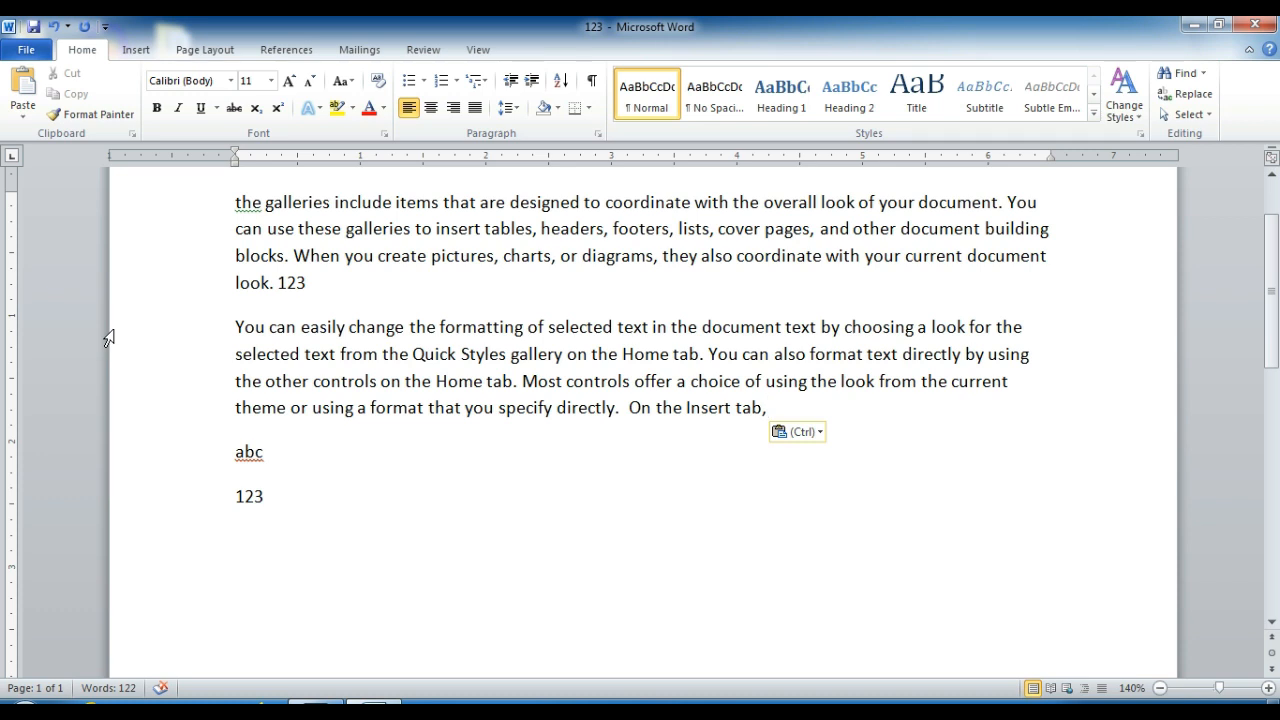
Cut the words "You can easily change" from the start of the second paragraph
left_click_drag(235, 327, 372, 327)
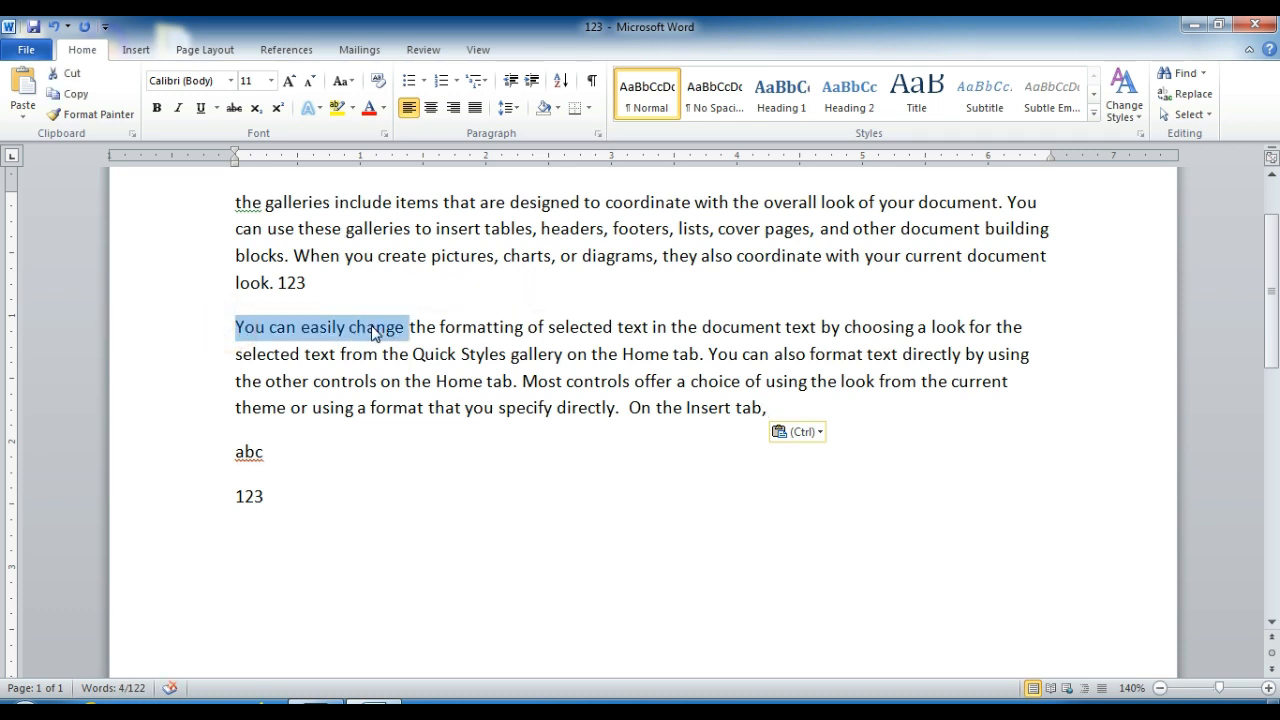
key("ctrl+x")
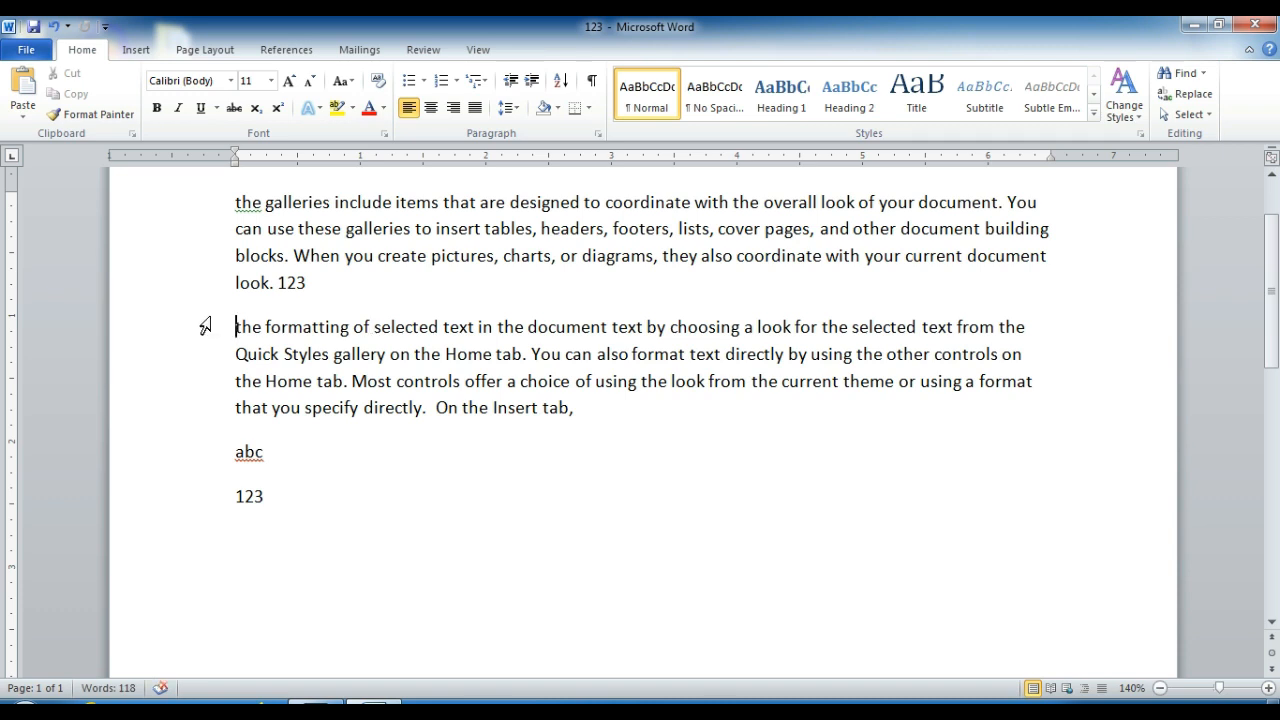
Paste the cut phrase "You can easily change" on the line below "123"
left_click(246, 533)
key("ctrl+v")
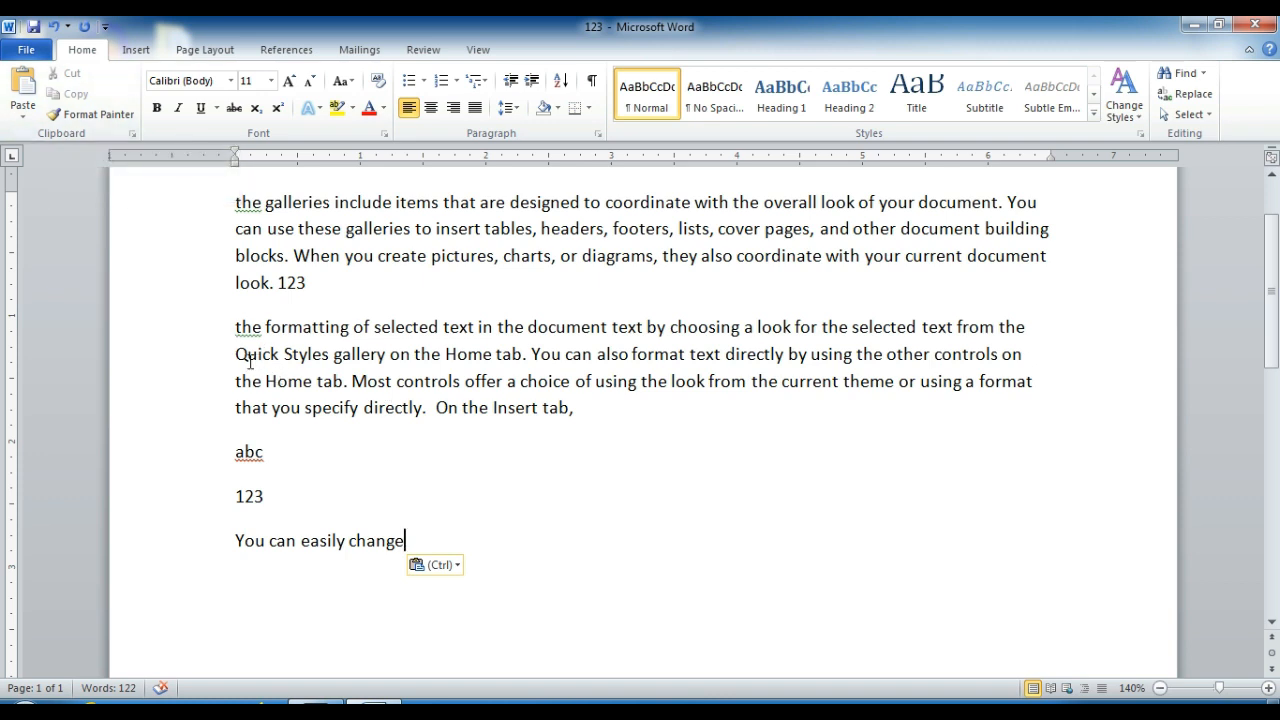
Copy the words "Quick Styles" from the second paragraph and paste them on a new line below "You can easily change"
left_click_drag(237, 354, 331, 353)
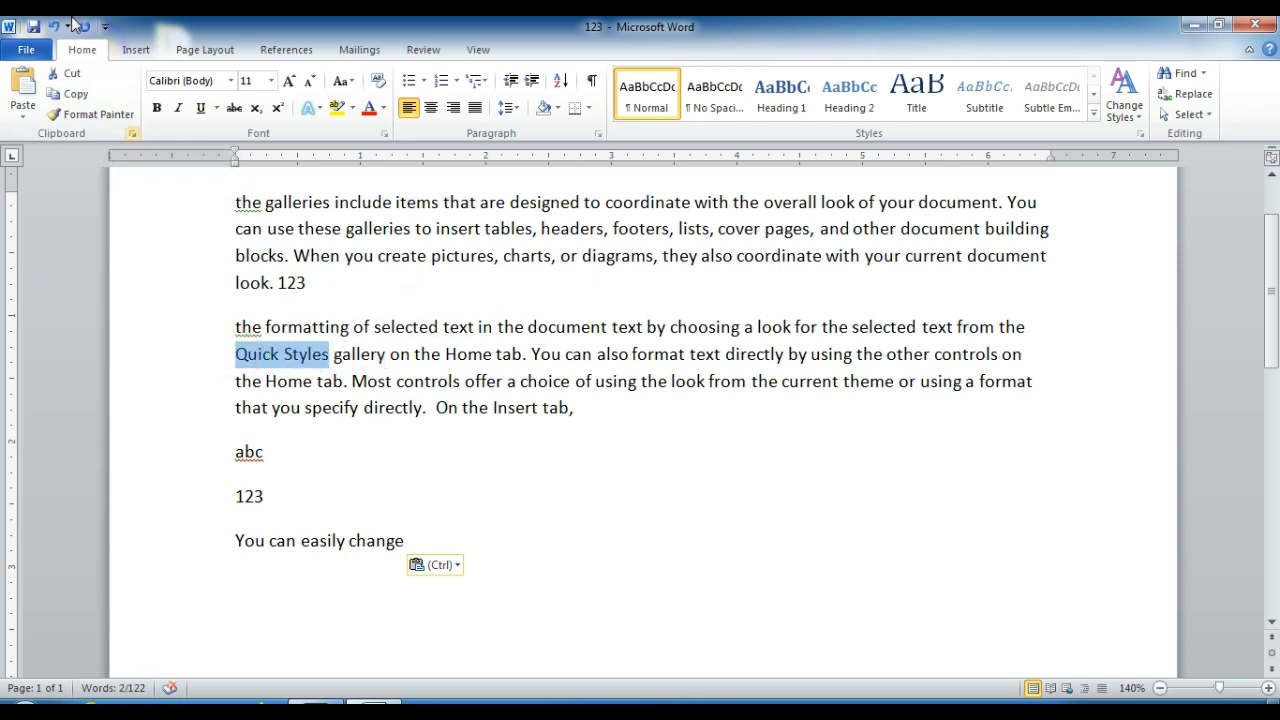
left_click(77, 94)
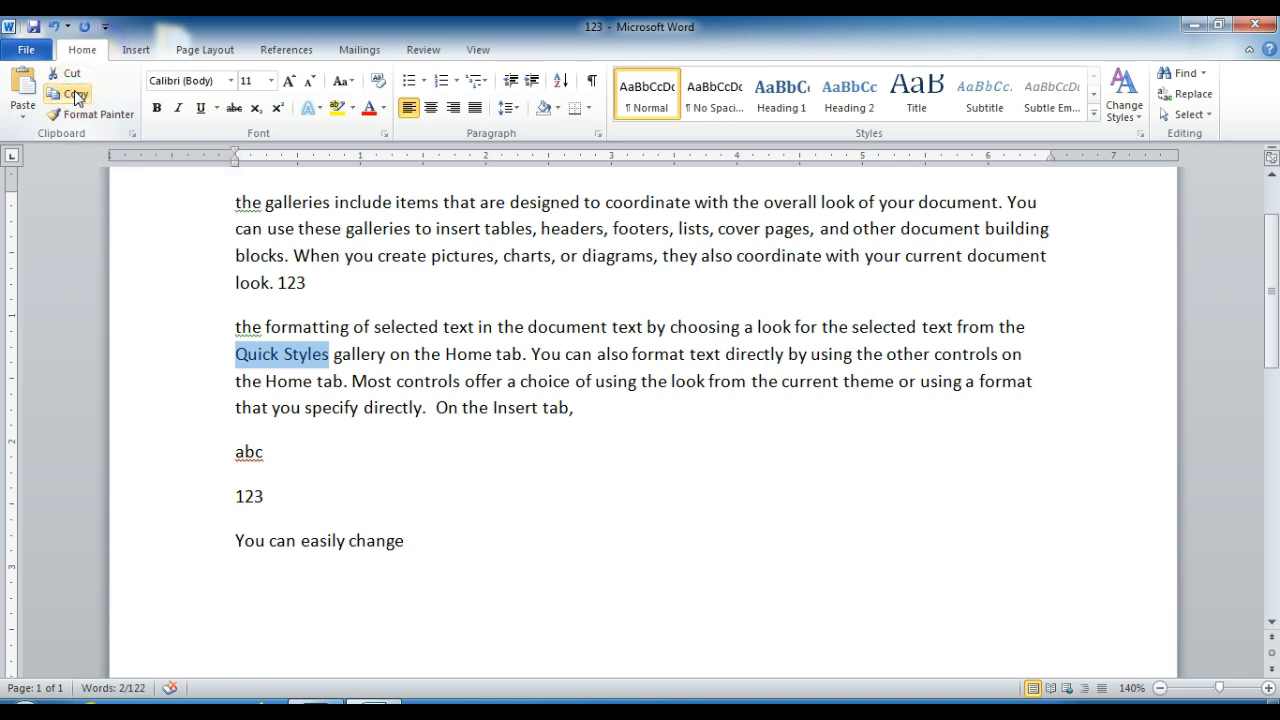
left_click(419, 571)
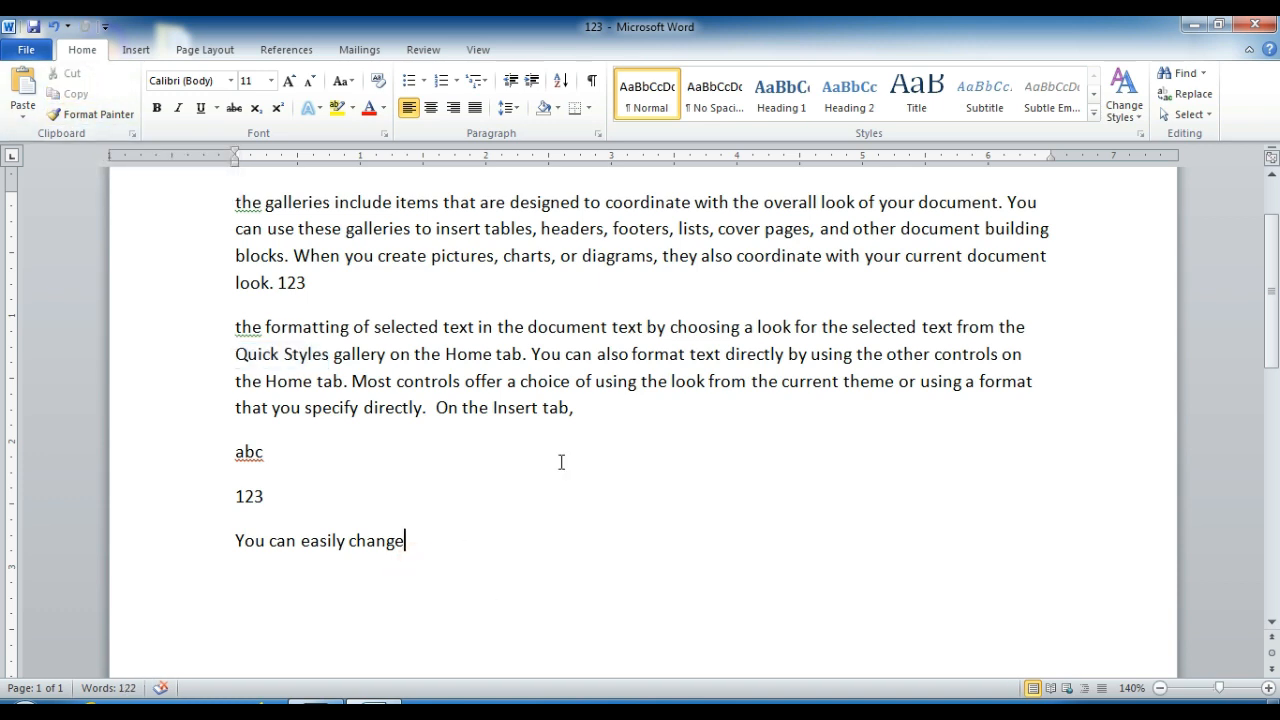
key("Return")
key("Return")
left_click(240, 583)
key("ctrl+v")
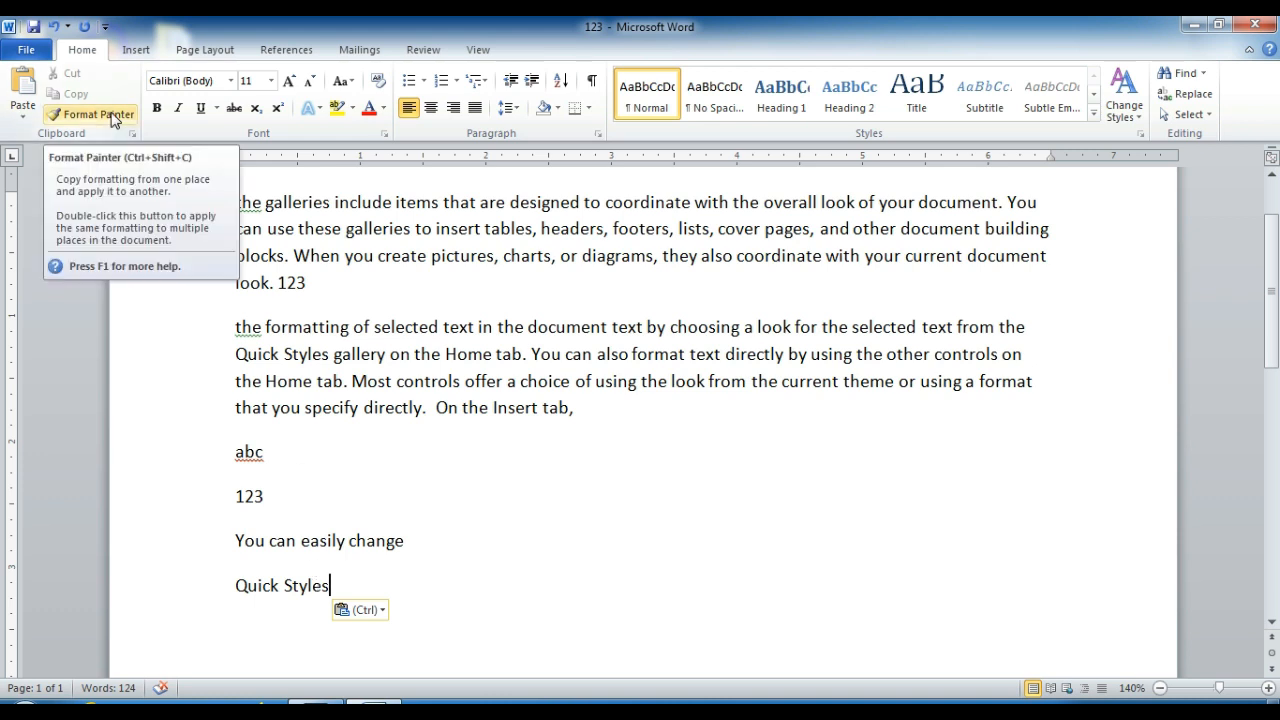
Select all the document's text and set its font to Kalinga
left_click(181, 80)
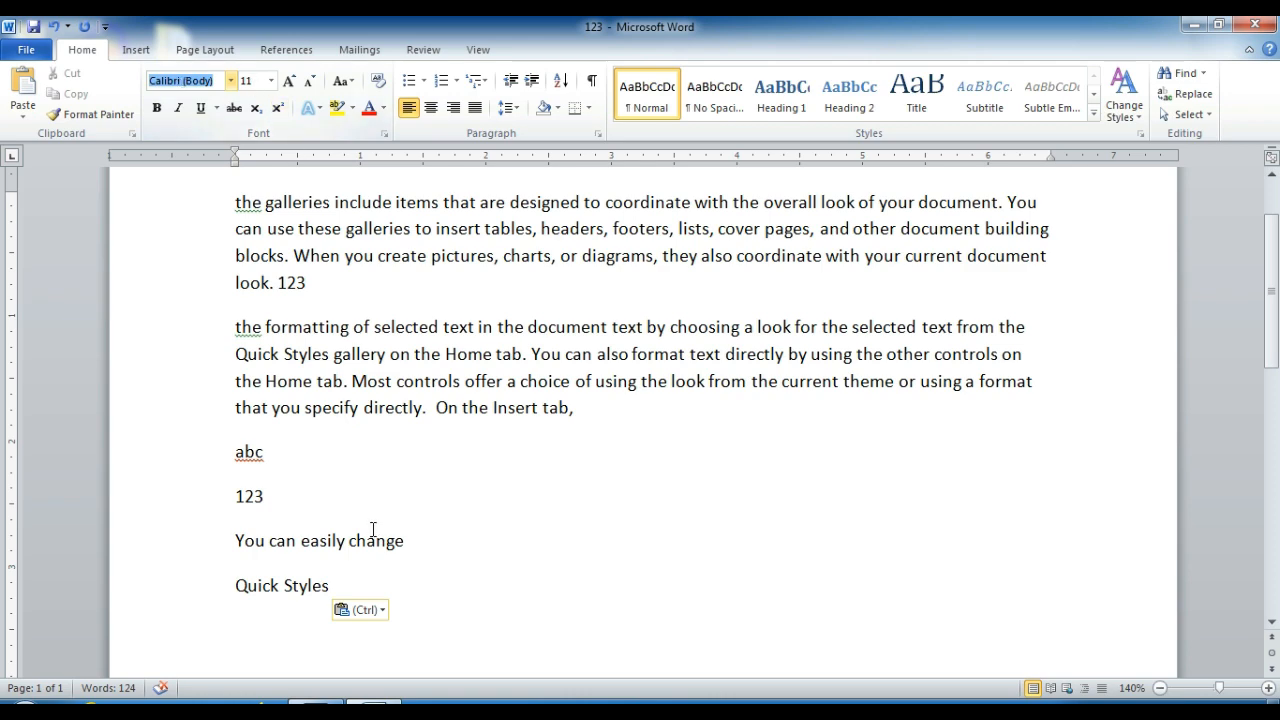
left_click(343, 579)
left_click_drag(343, 579, 210, 190)
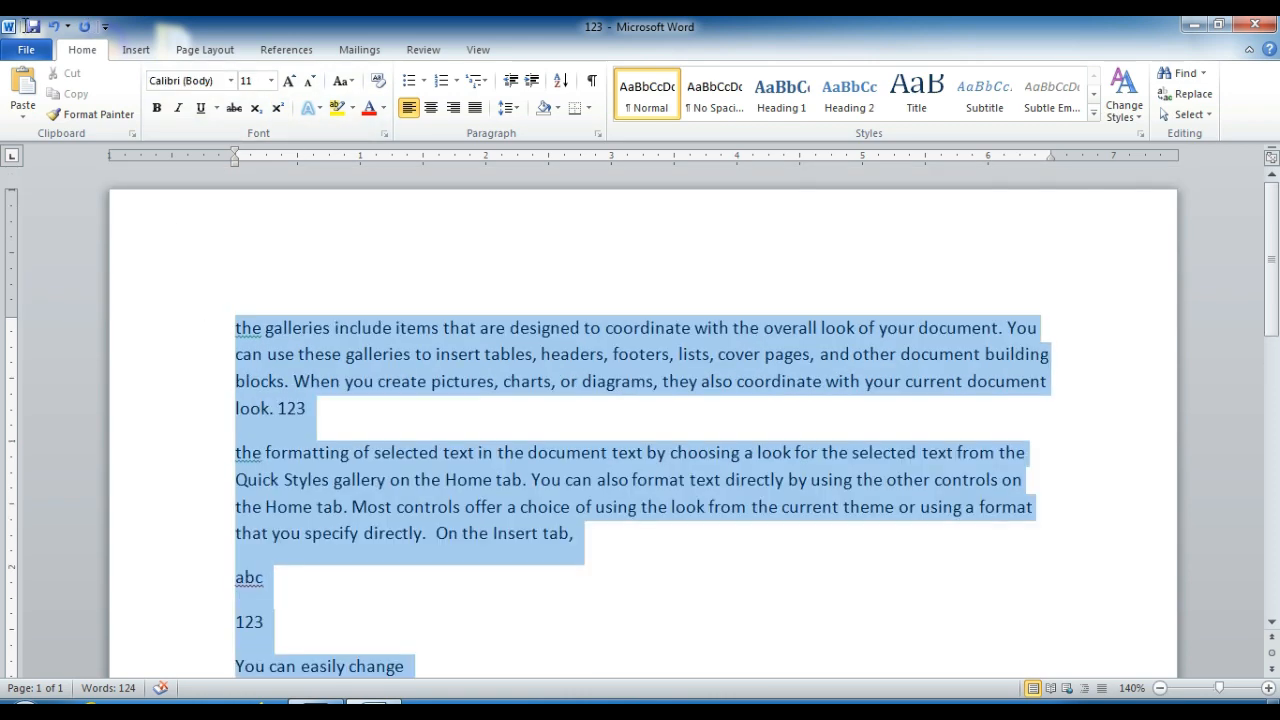
left_click(182, 82)
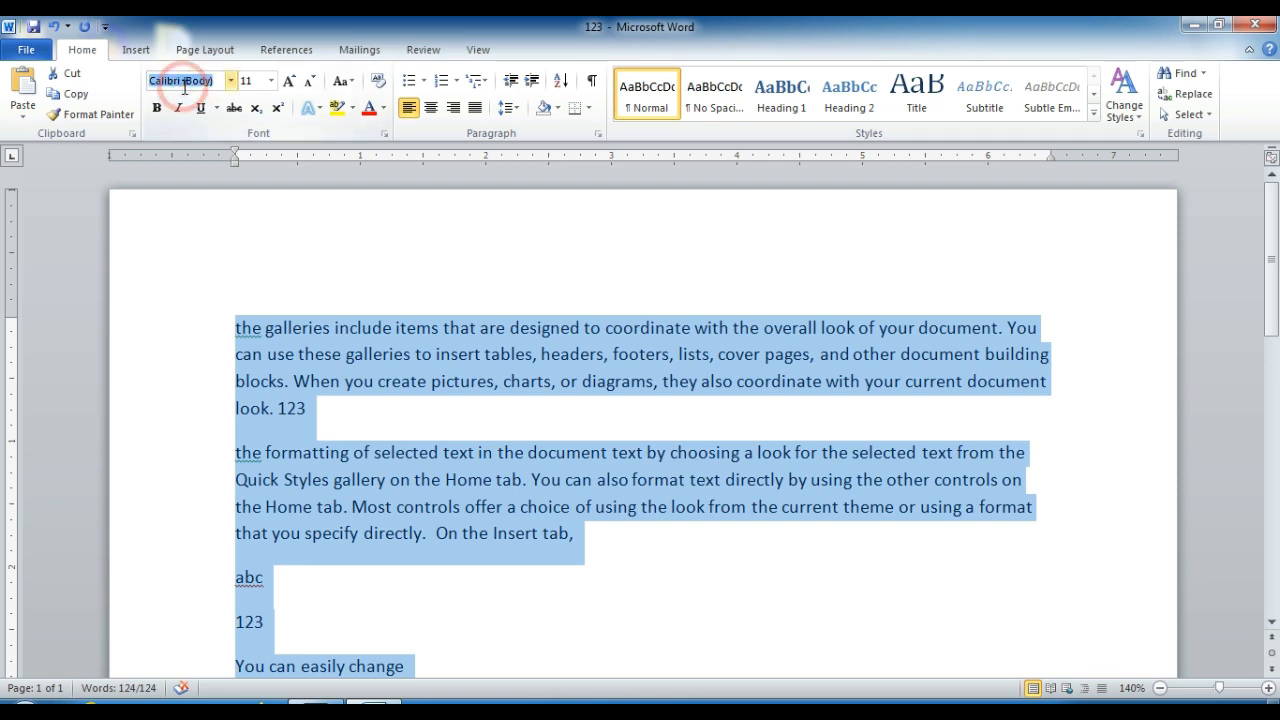
left_click(234, 84)
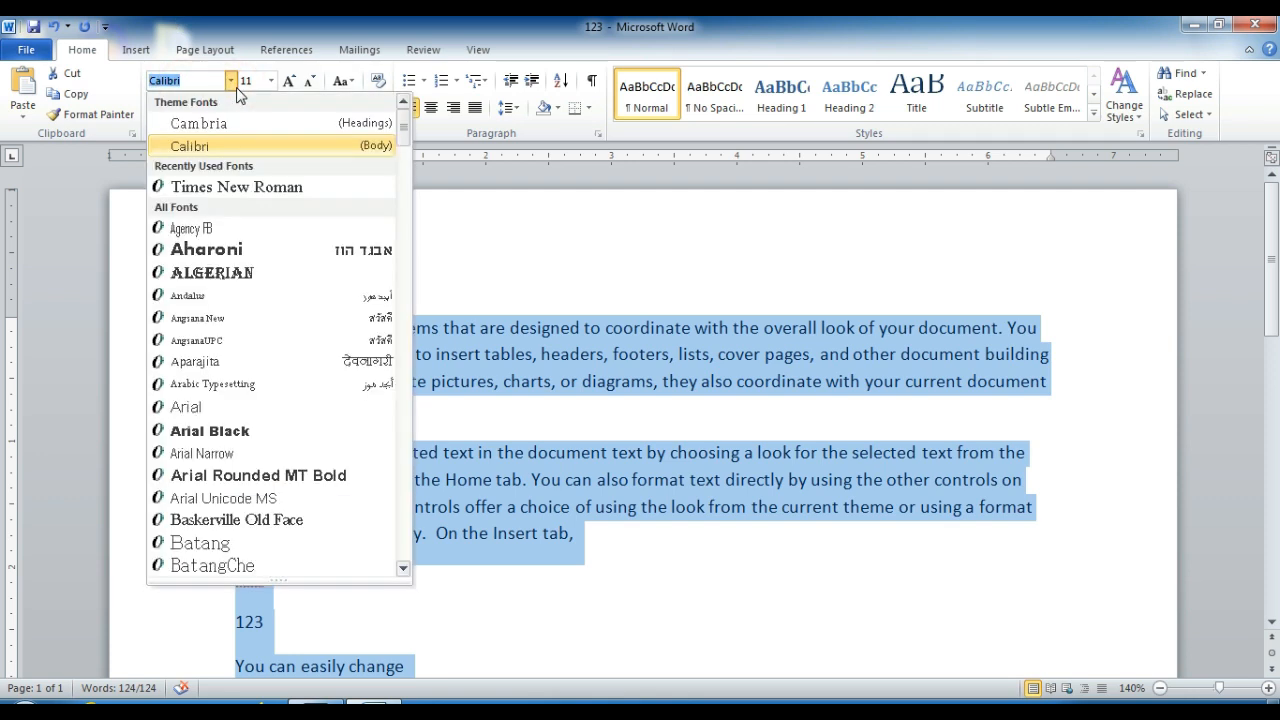
left_click(405, 126)
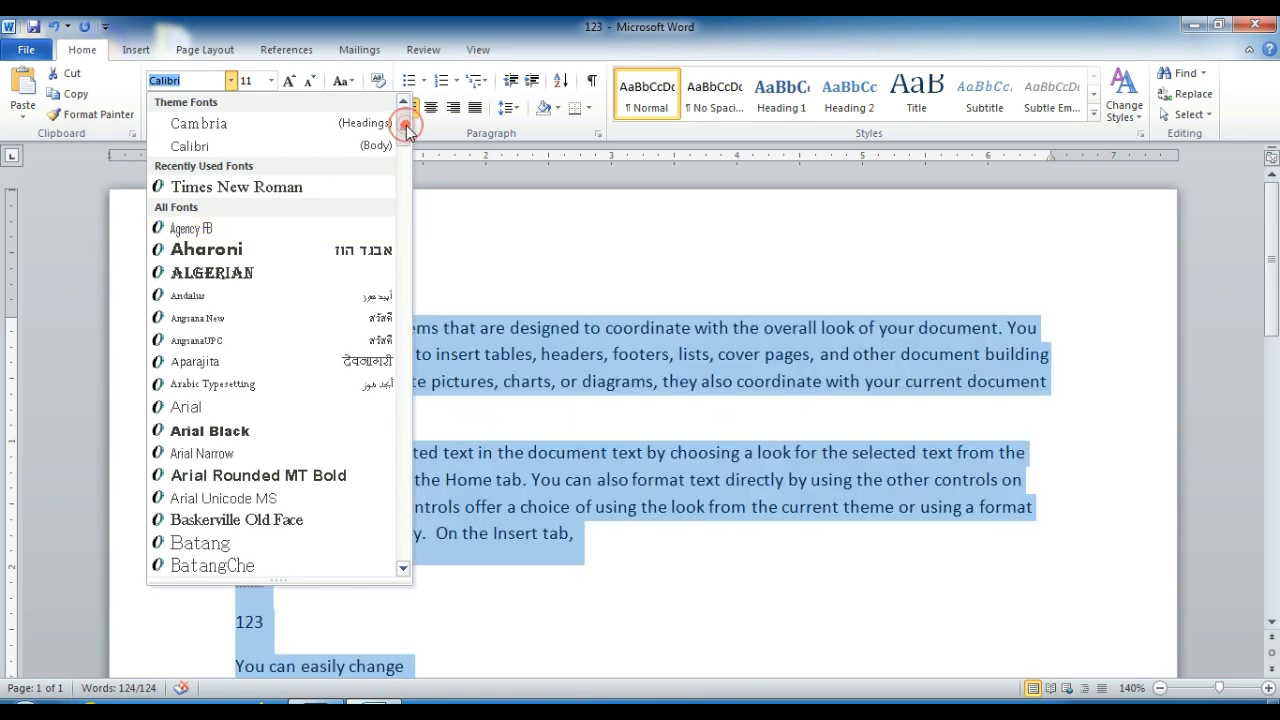
scroll(405, 210, "down", 3)
scroll(405, 330, "down", 1)
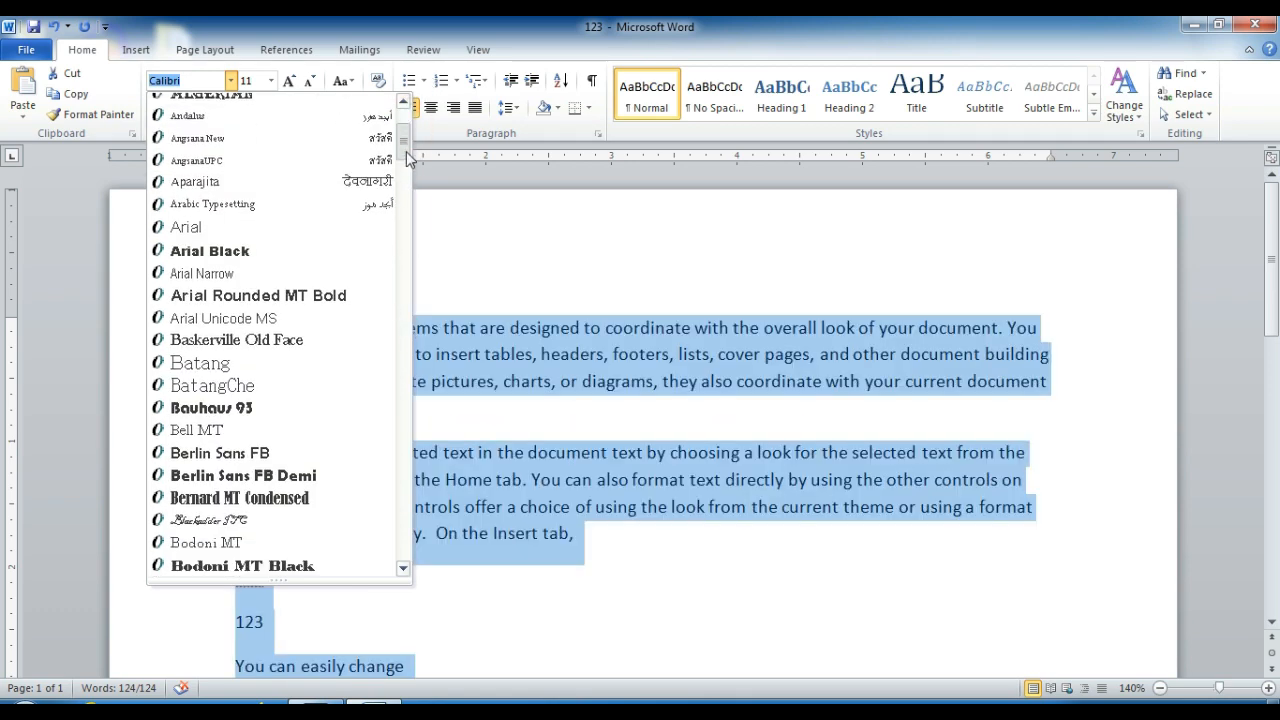
scroll(226, 445, "down", 15)
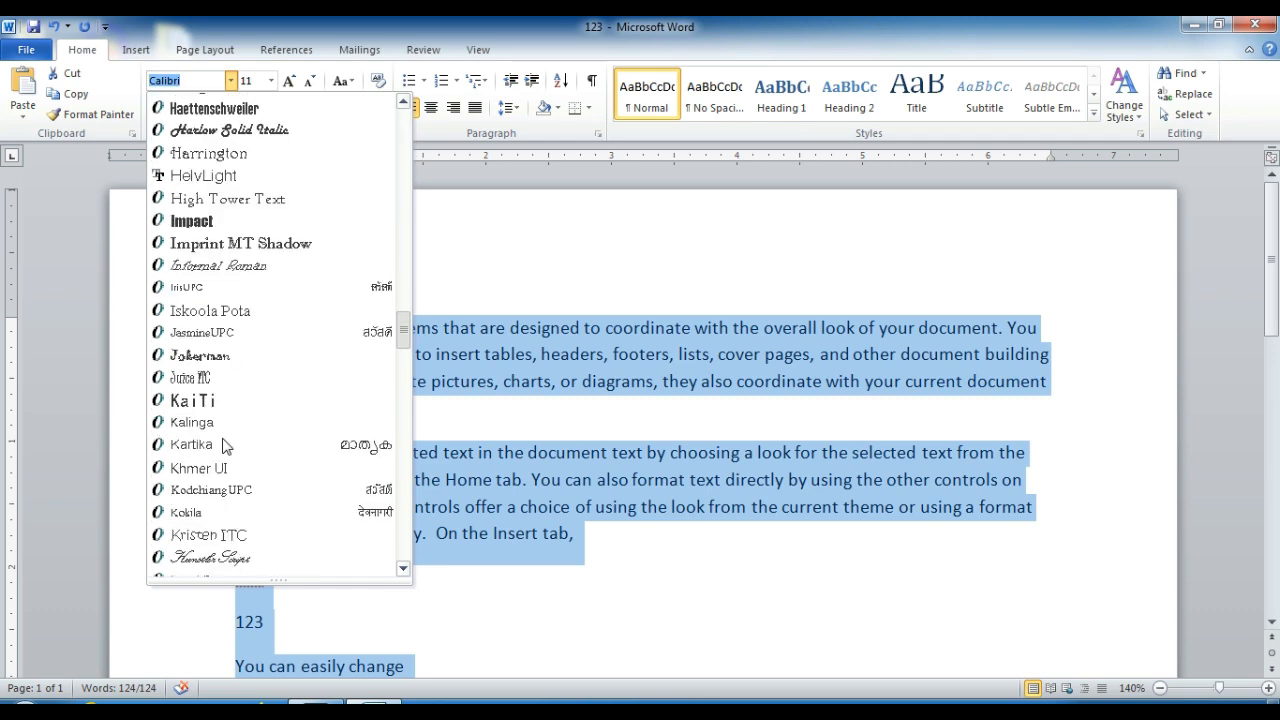
left_click(223, 443)
Set the font of the whole selected text to French Script MT
left_click(210, 80)
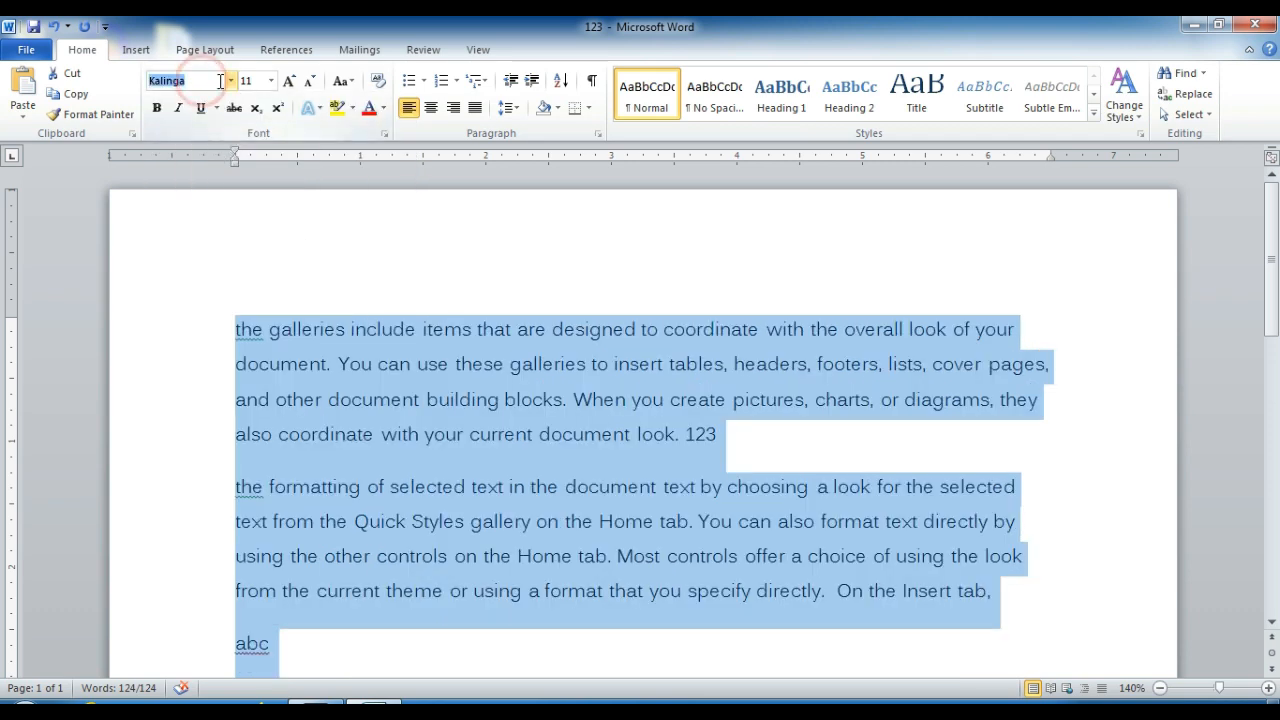
left_click(230, 80)
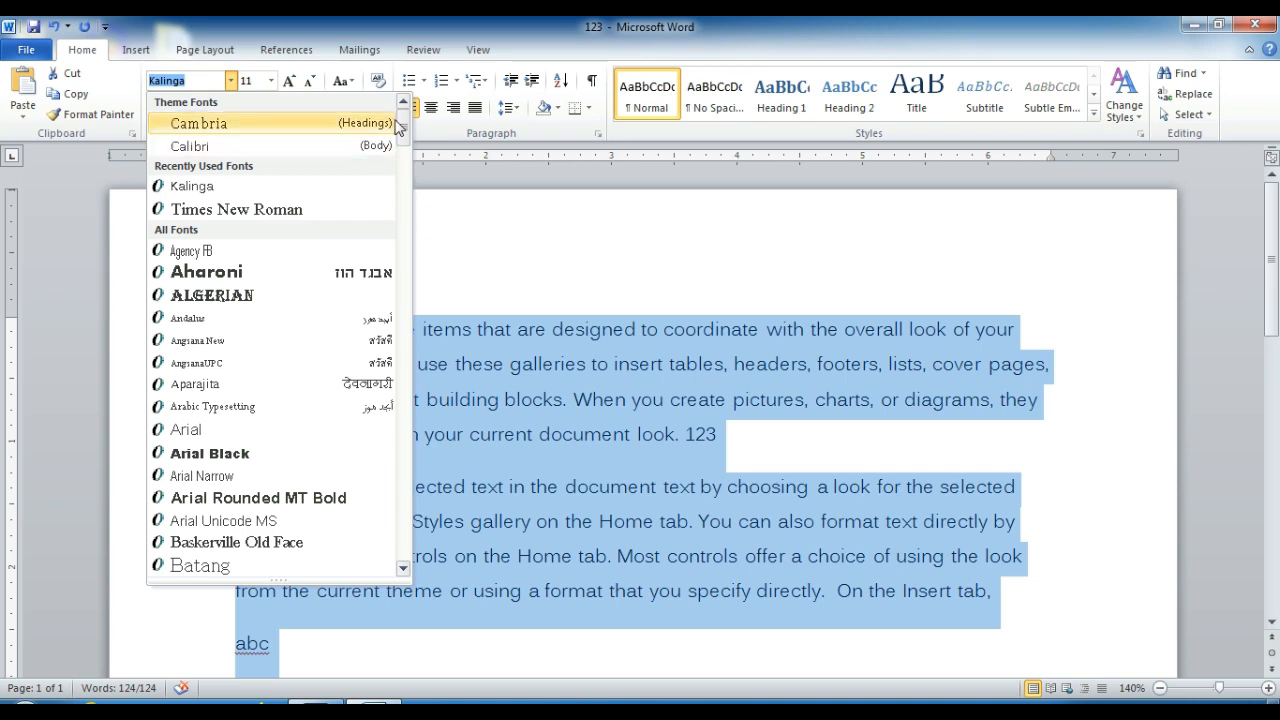
left_click_drag(405, 135, 403, 266)
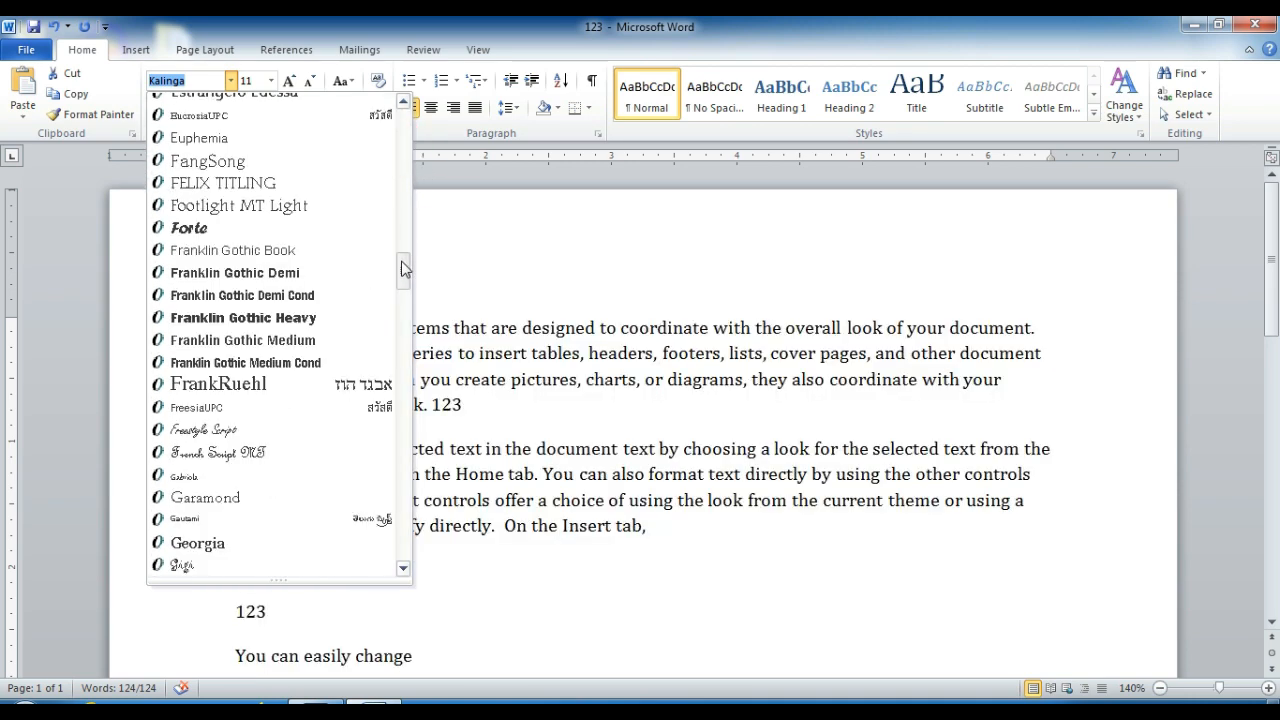
left_click(232, 455)
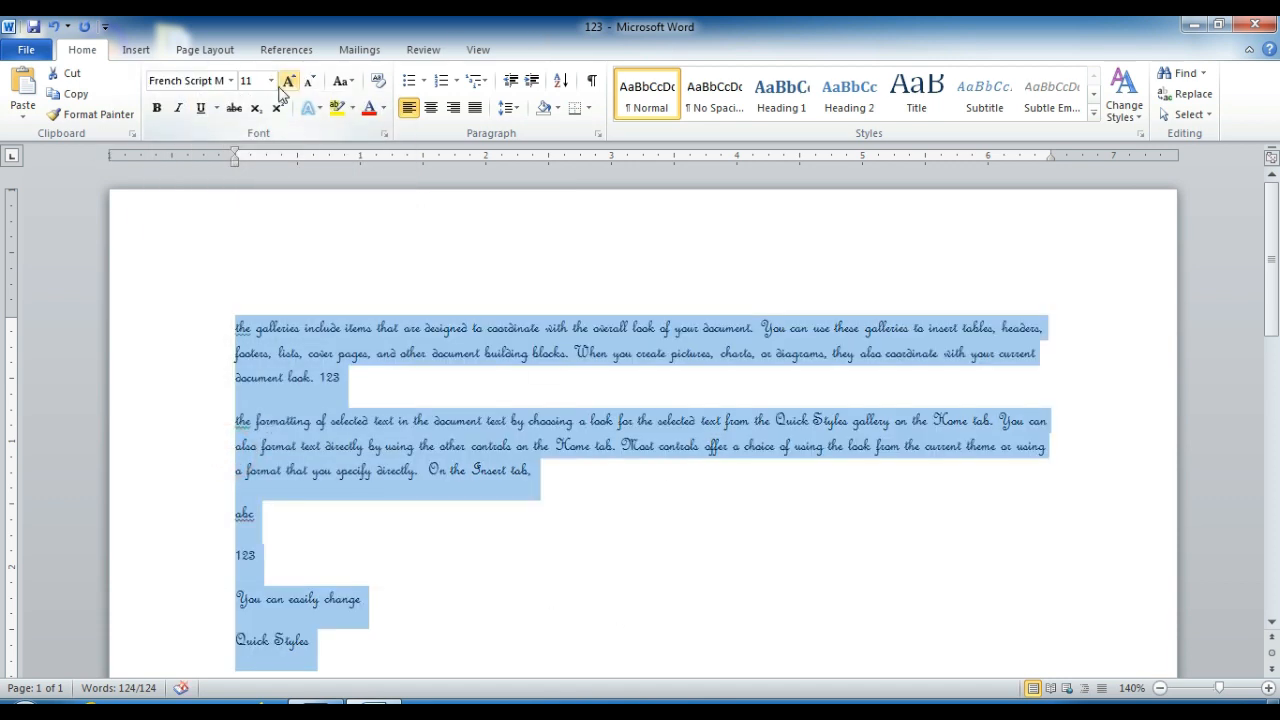
Examine the script lettering at 190% zoom, and reduce the zoom to 160%
left_click(1268, 688)
left_click(1268, 688)
left_click(1268, 688)
left_click(1268, 688)
left_click(1268, 688)
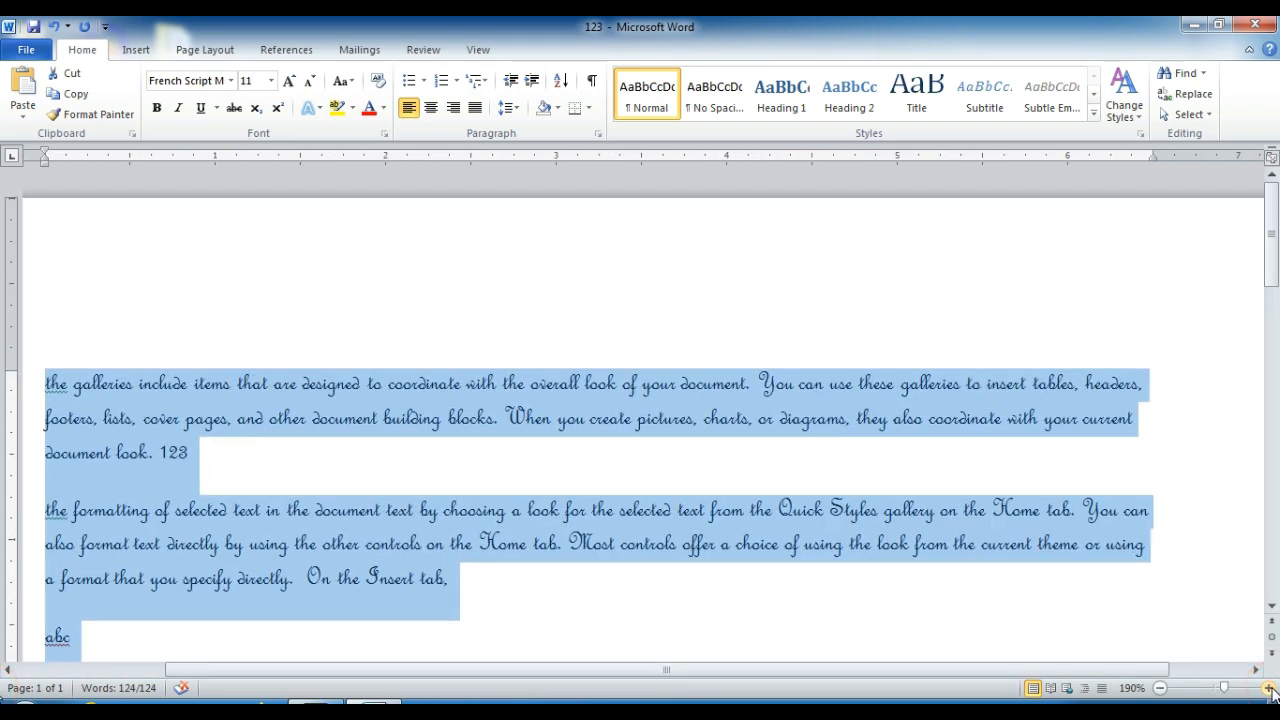
left_click(1160, 688)
left_click(1160, 688)
left_click(1160, 688)
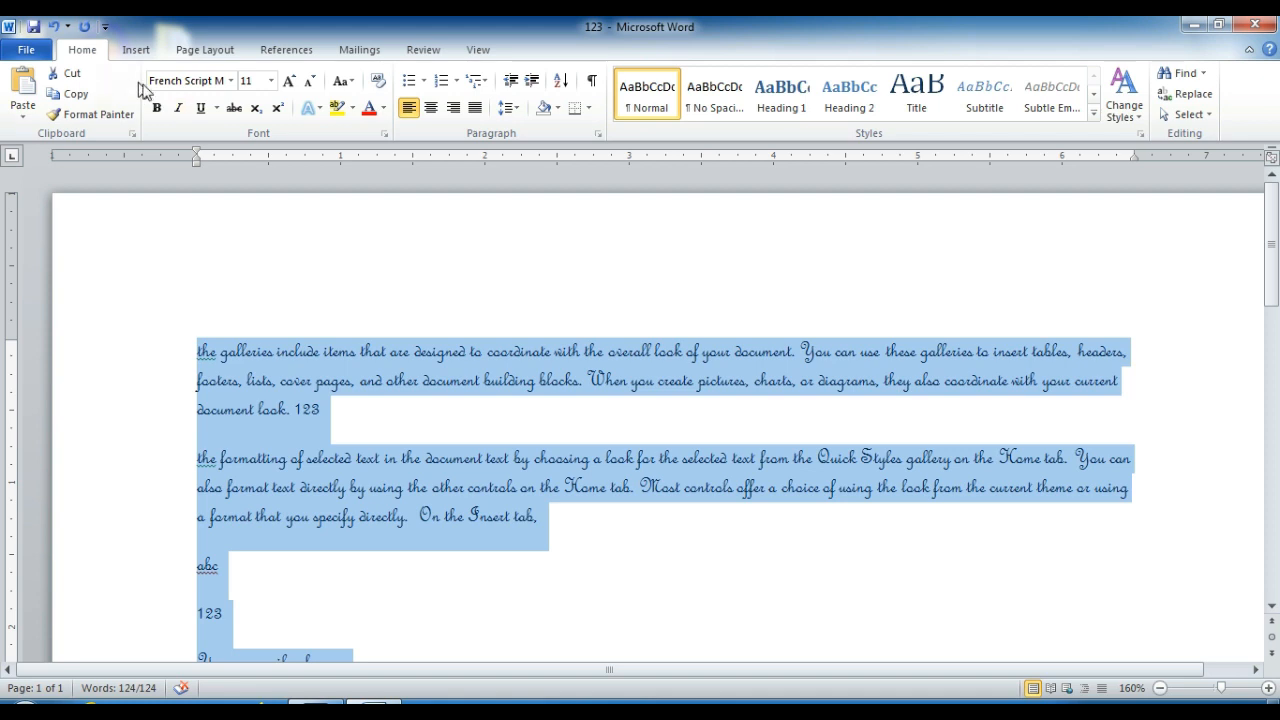
Change the font of all the document's text to Times New Roman and clear the selection
left_click(188, 84)
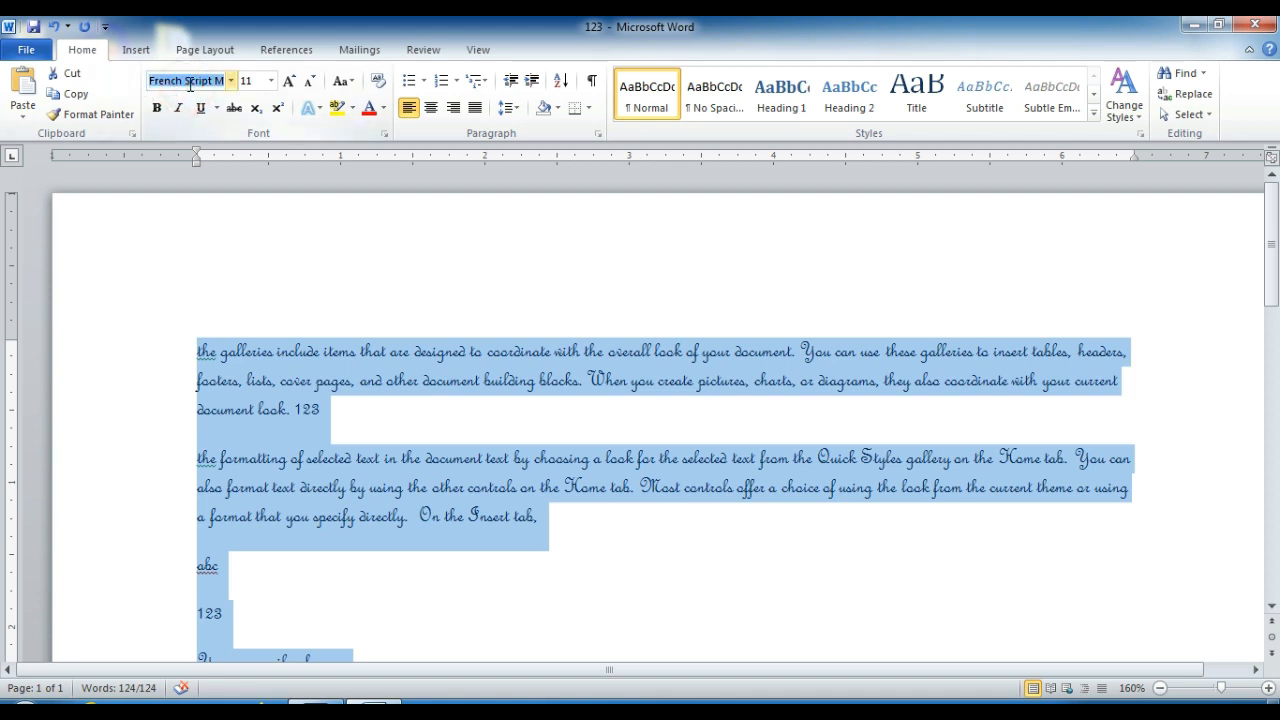
type("Times New Rom")
key("Return")
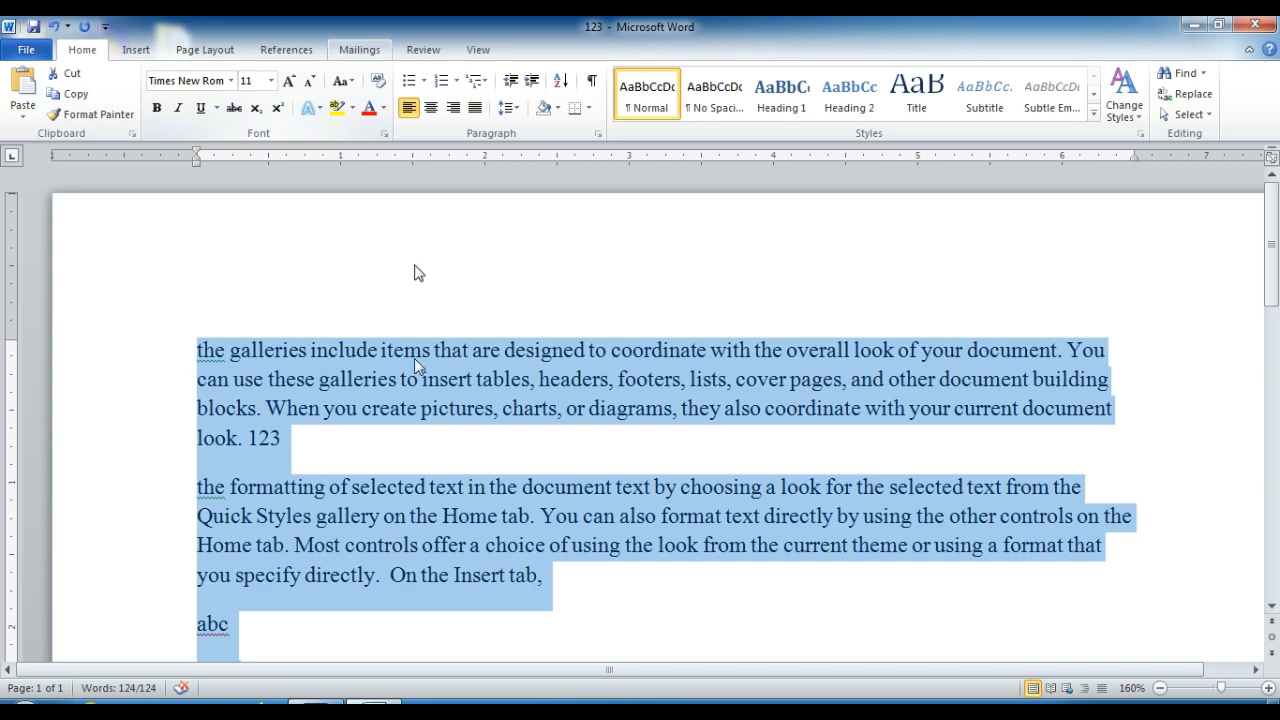
left_click(414, 437)
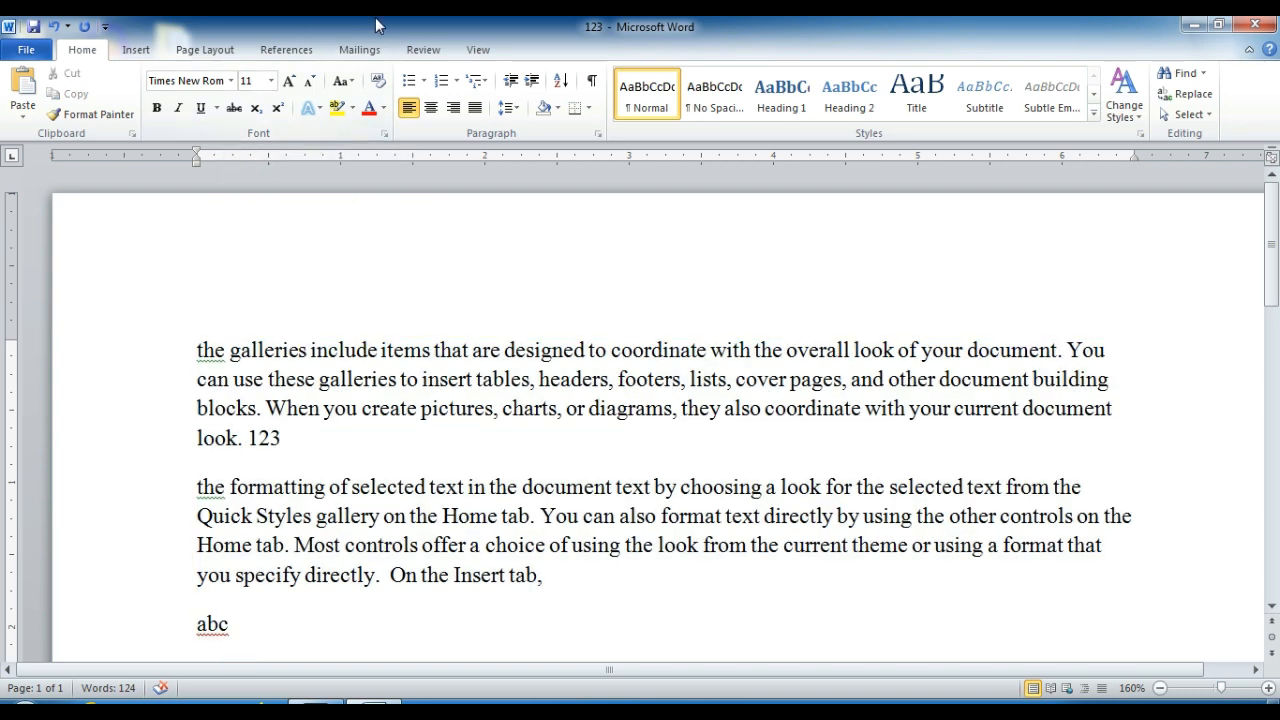
Apply font size 48 to the first paragraph through the Font dialog, and undo that change
left_click(271, 84)
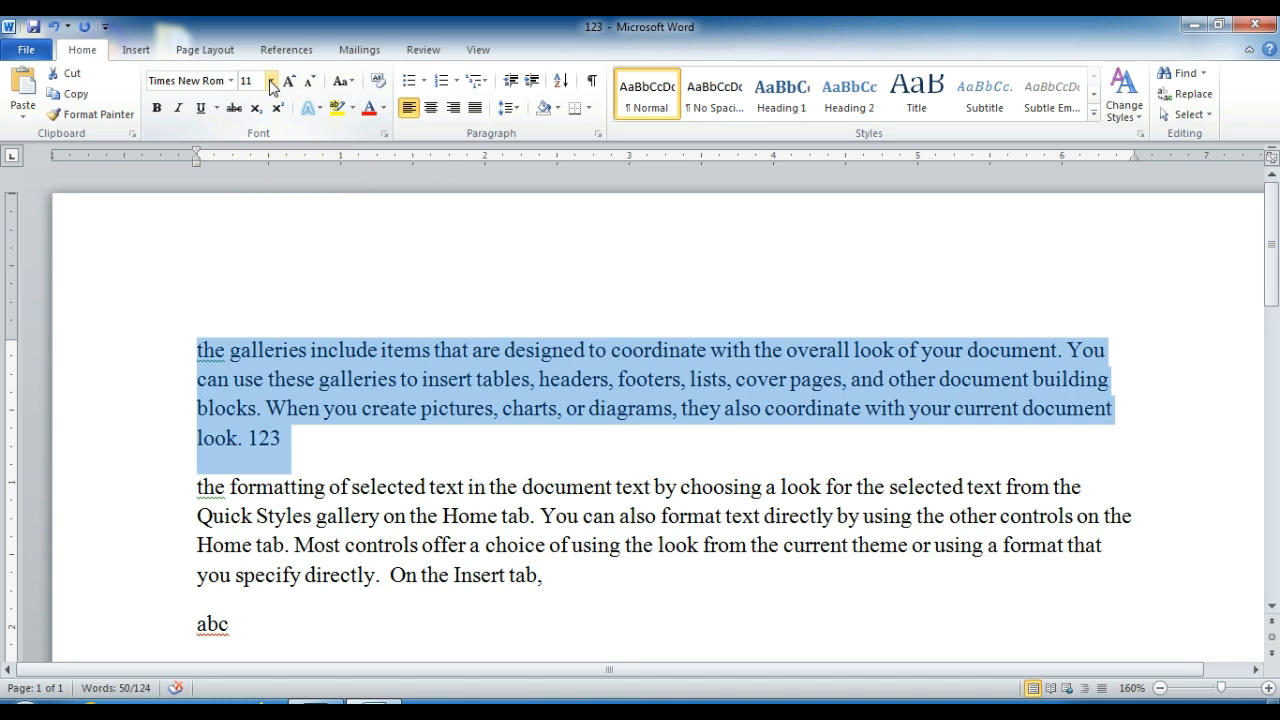
key("ctrl+d")
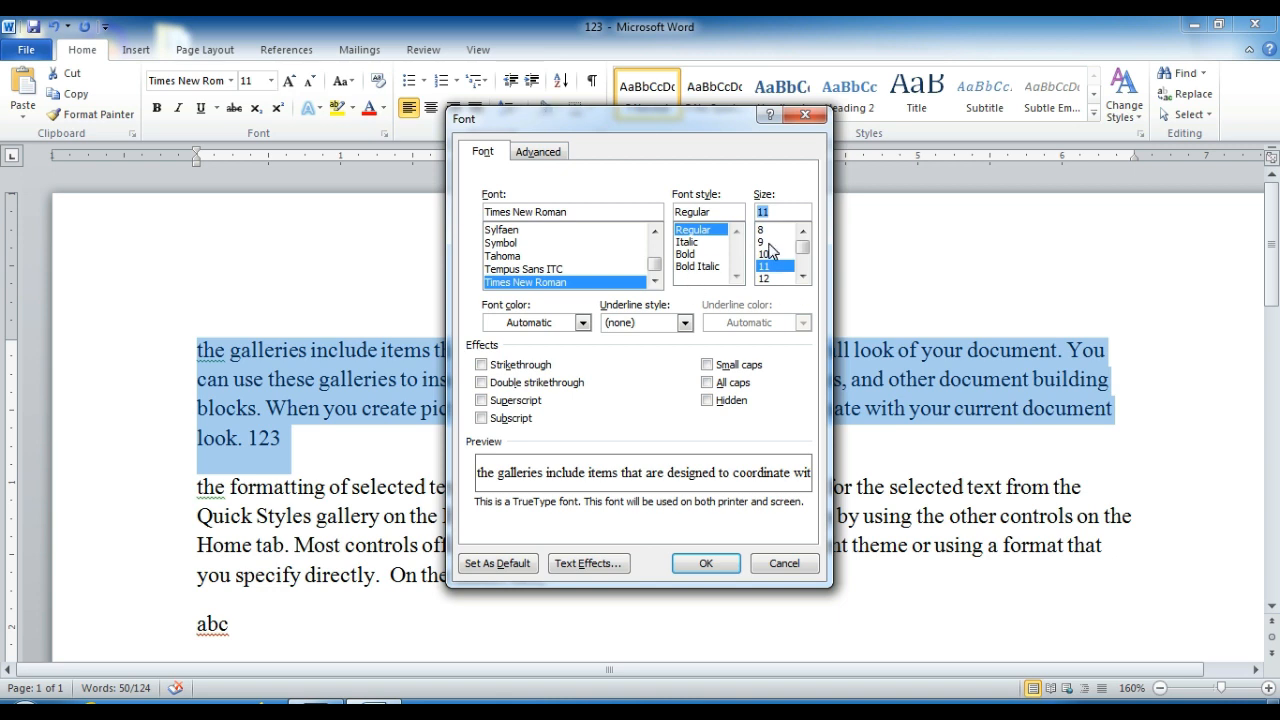
left_click_drag(802, 246, 802, 268)
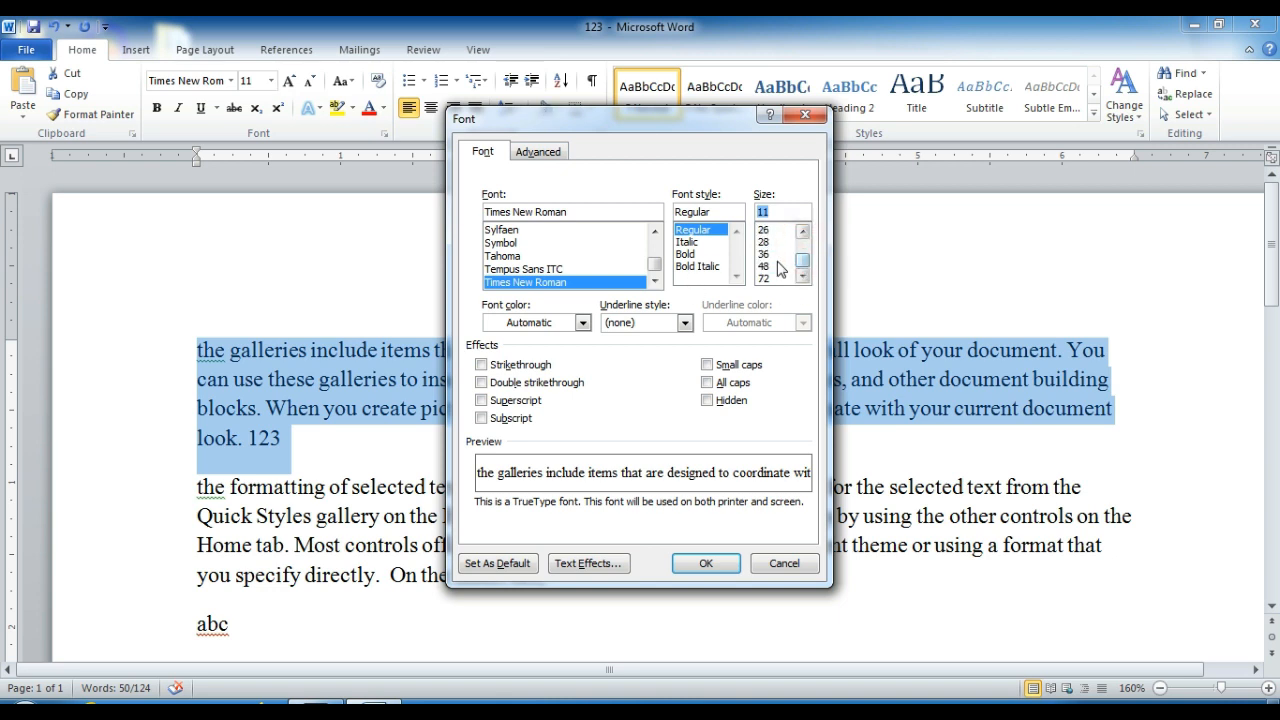
left_click(775, 266)
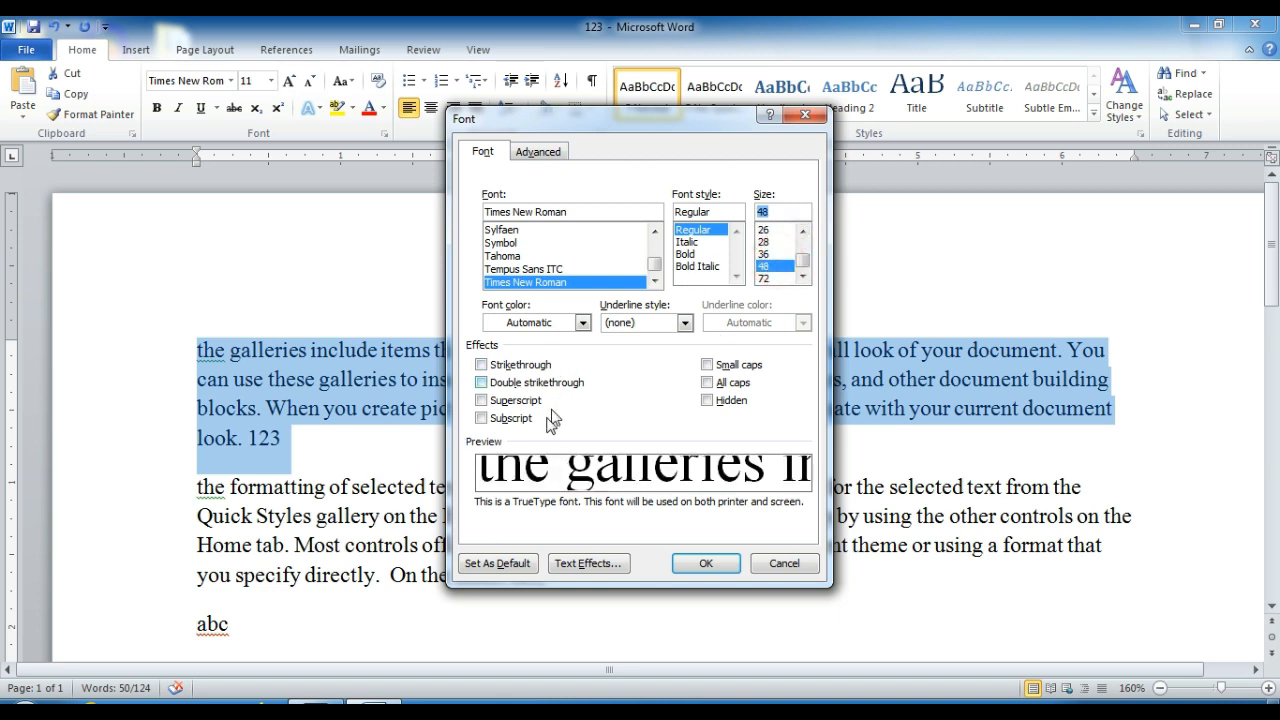
left_click(720, 564)
key("ctrl+z")
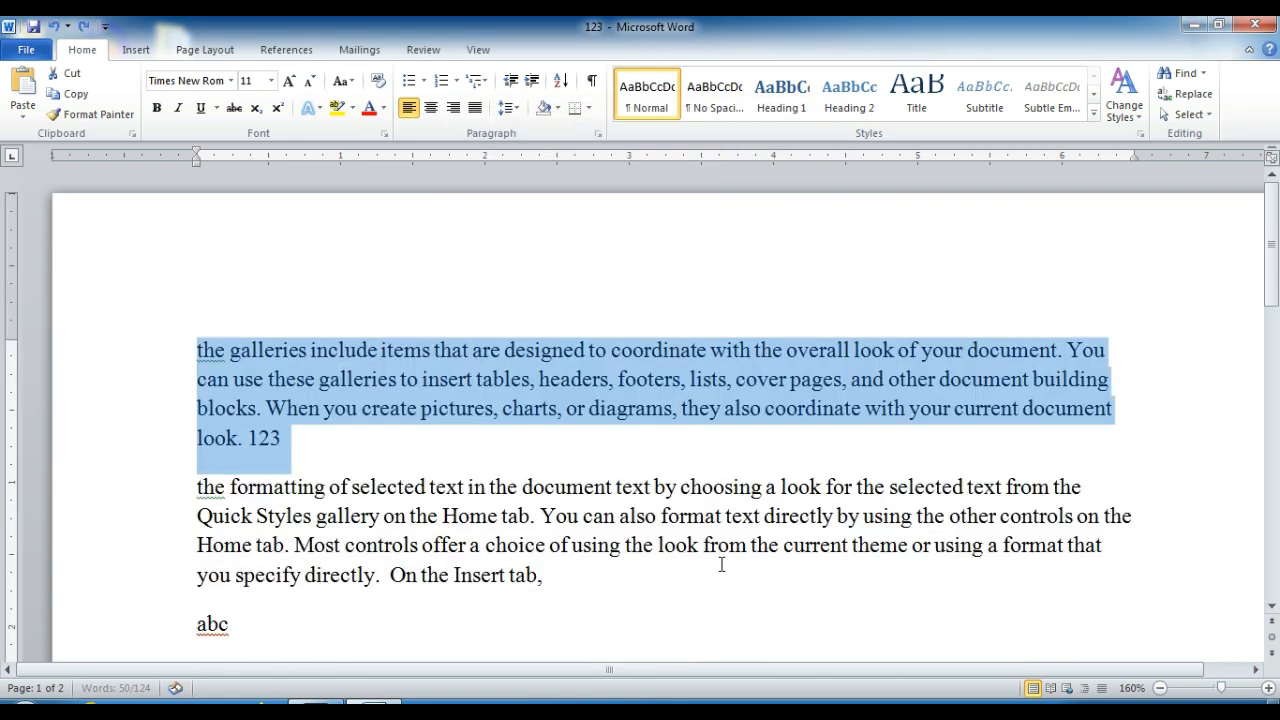
Enlarge the first paragraph's text step by step to size 20 with Grow Font
left_click(271, 81)
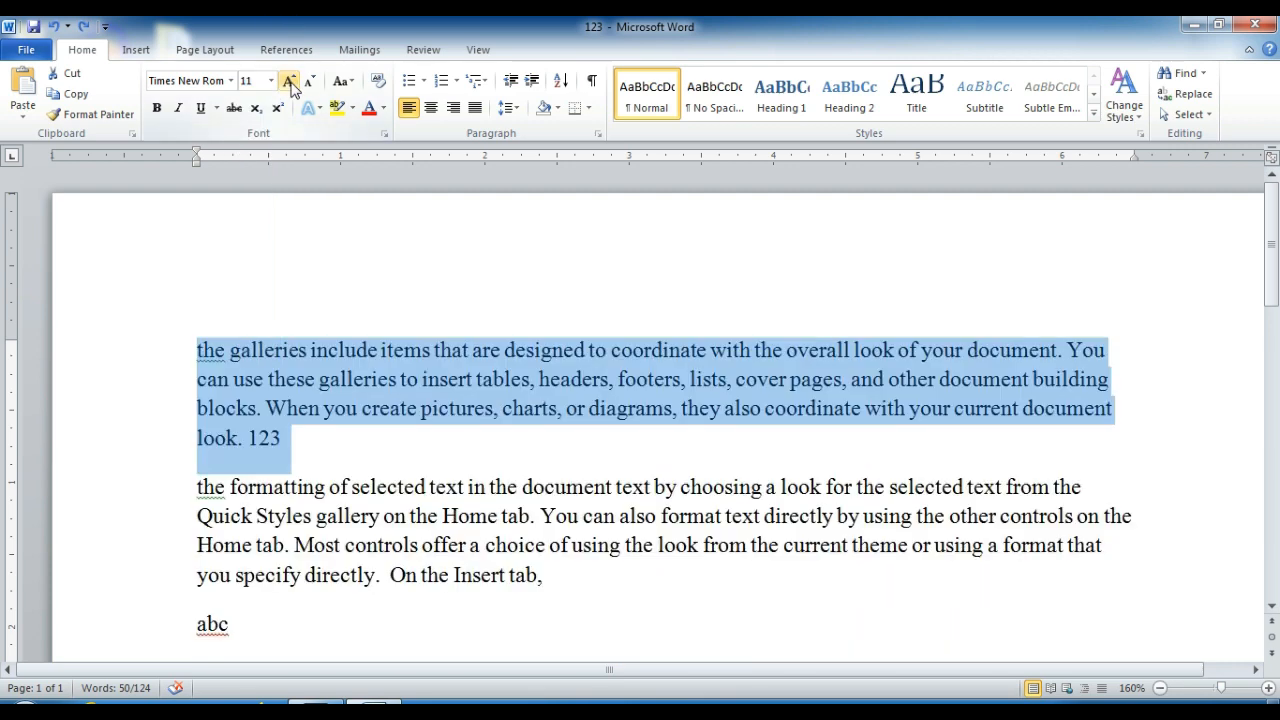
left_click(288, 81)
left_click(288, 81)
left_click(288, 81)
left_click(288, 81)
left_click(288, 81)
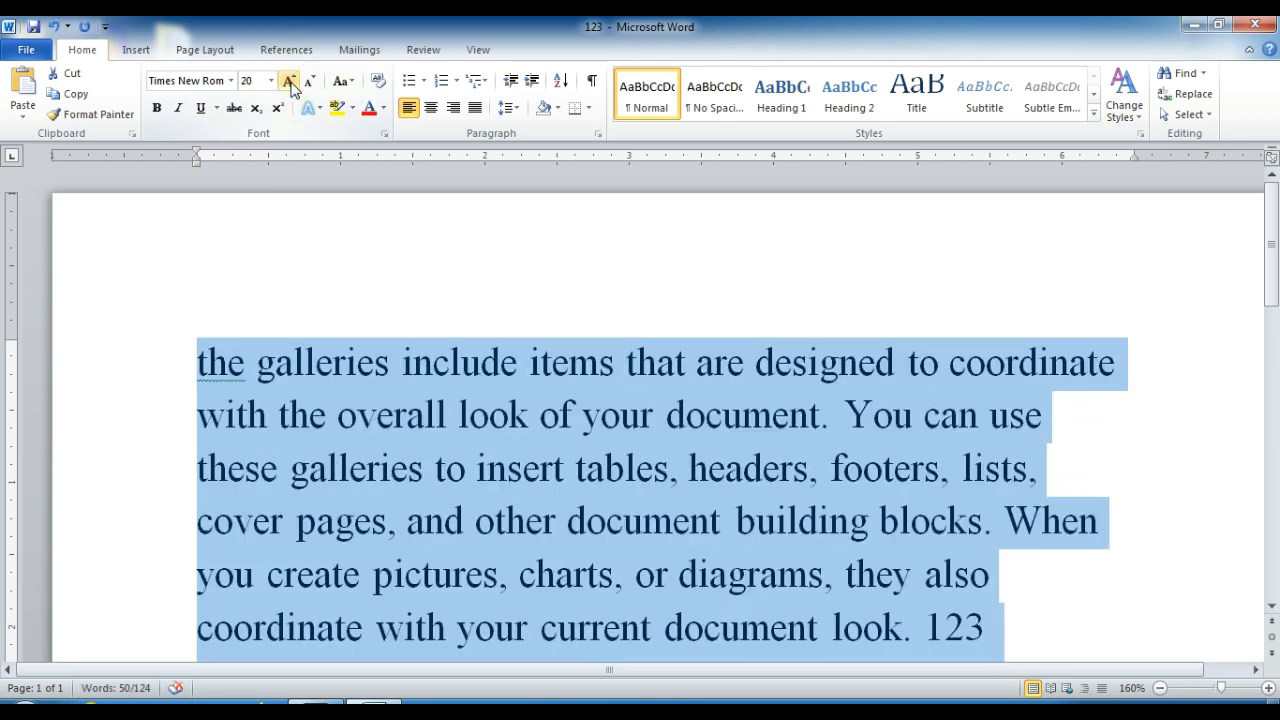
Reduce the first paragraph's text to size 11 with Shrink Font, and set its font size to 14
left_click(308, 88)
left_click(308, 88)
left_click(308, 88)
left_click(308, 88)
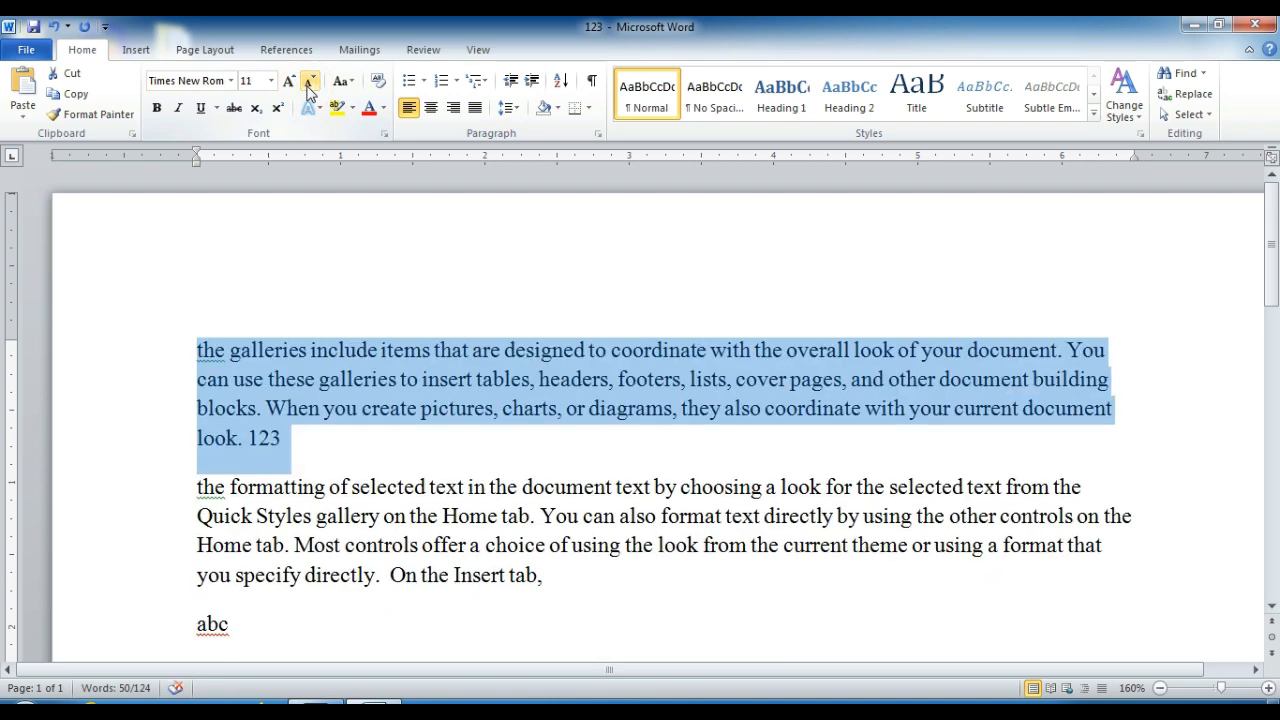
left_click(270, 81)
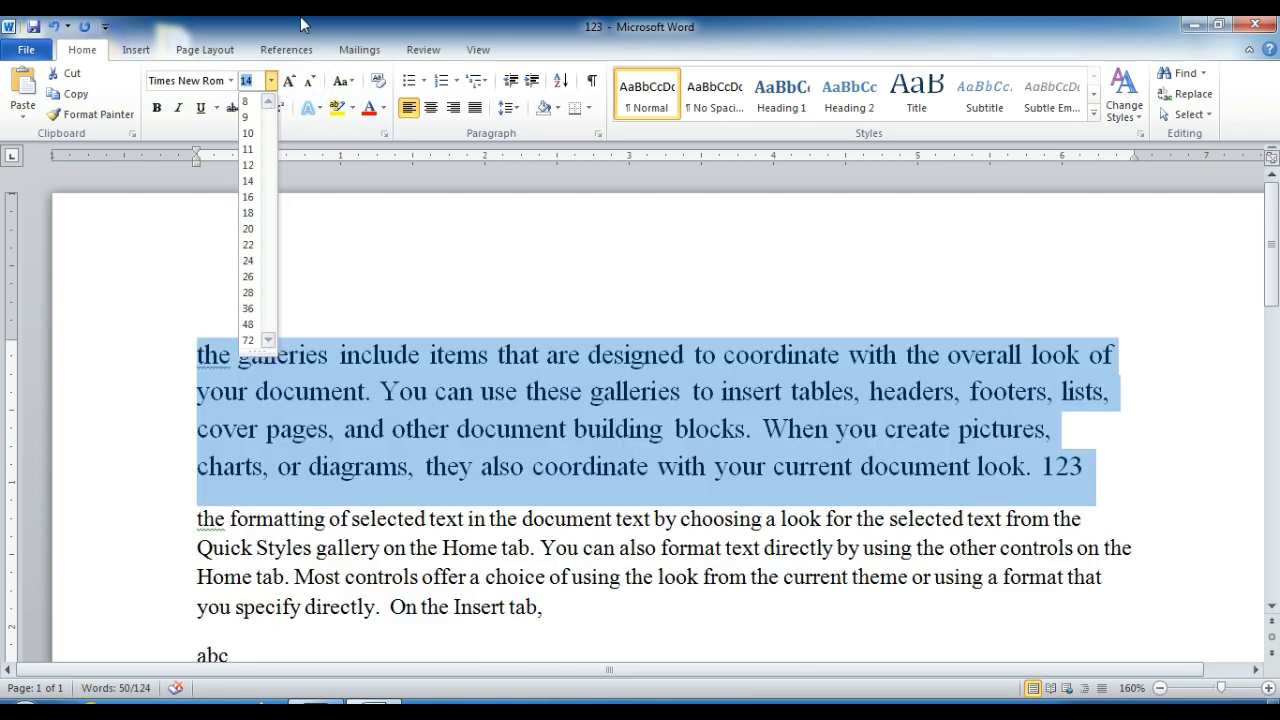
key("Escape")
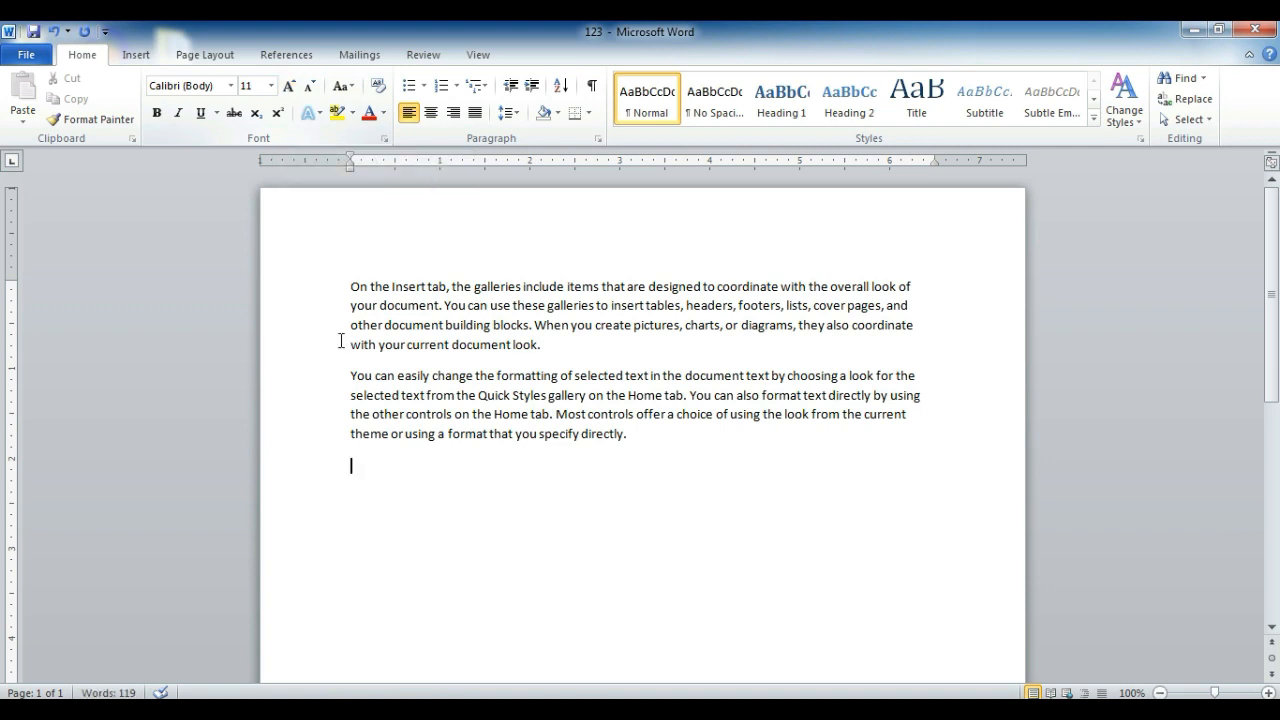
Enlarge the first paragraph's text from "On the Insert tab" through "When" to size 24 with Grow Font
left_click_drag(349, 287, 569, 329)
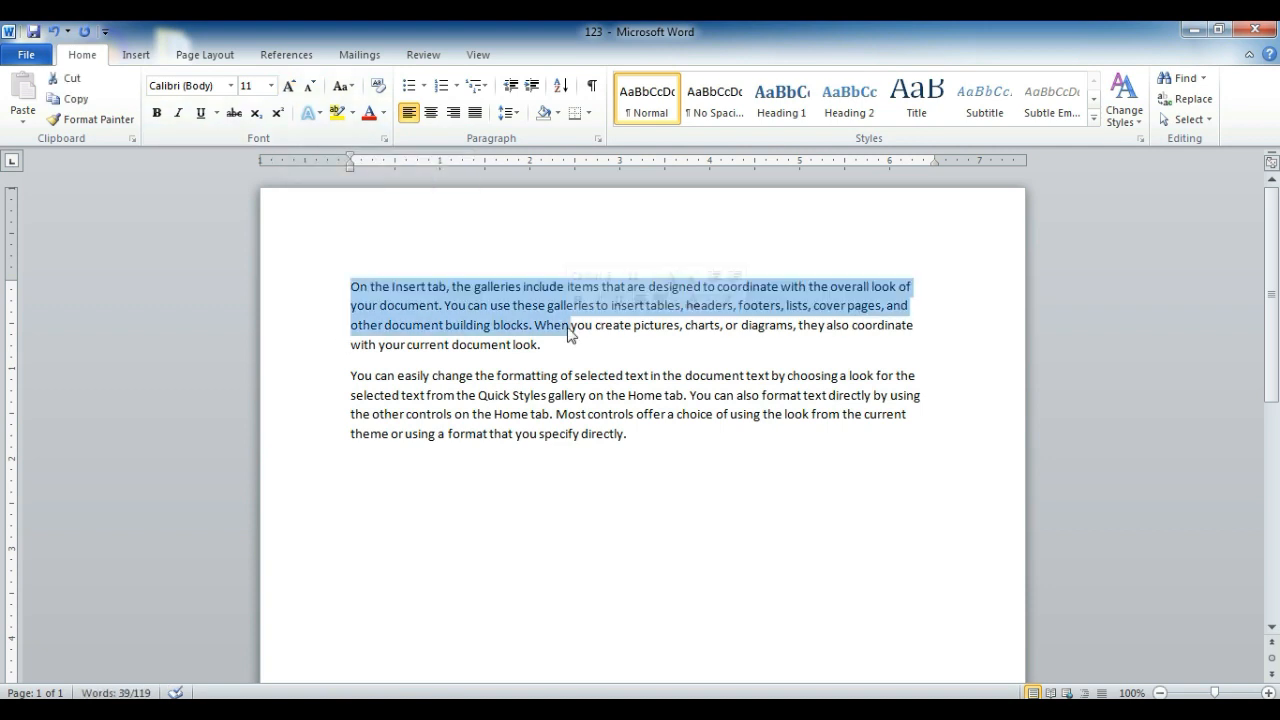
left_click(290, 86)
left_click(290, 86)
left_click(290, 86)
left_click(290, 86)
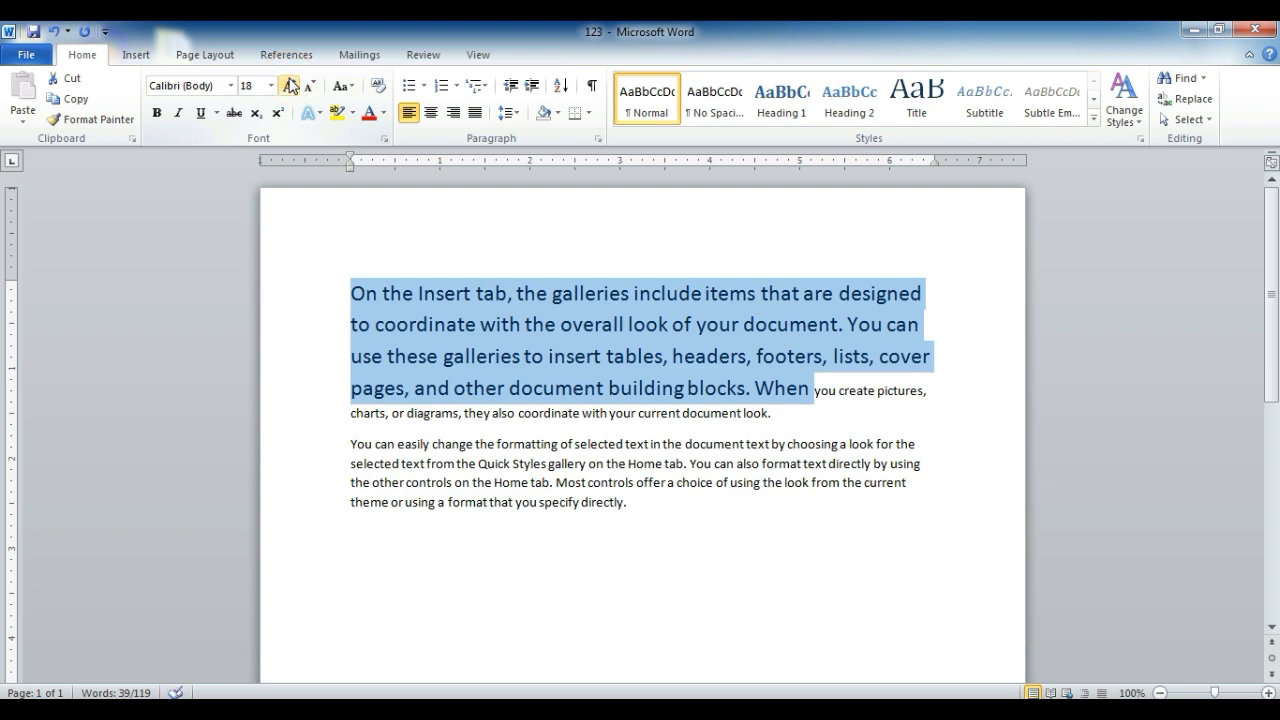
left_click(290, 86)
left_click(290, 86)
left_click(290, 86)
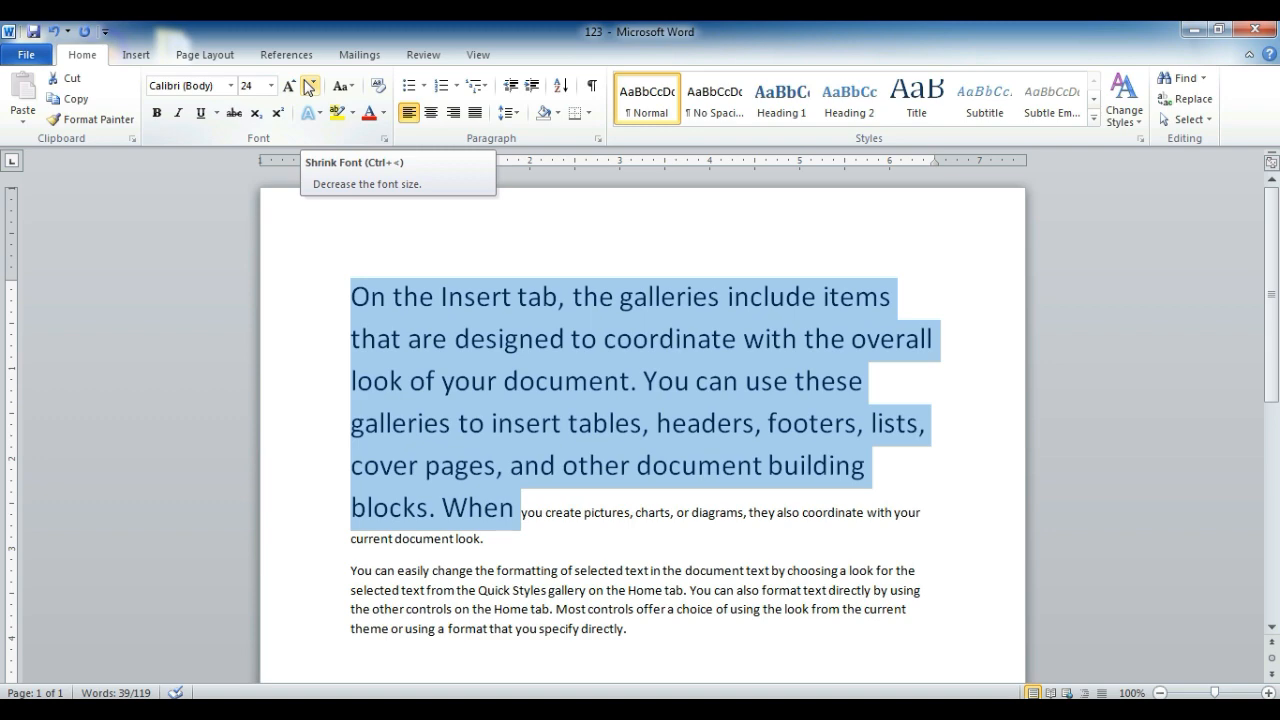
Reduce the selected text of the first paragraph to size 16 with Shrink Font
left_click(309, 86)
left_click(309, 86)
left_click(309, 86)
left_click(309, 86)
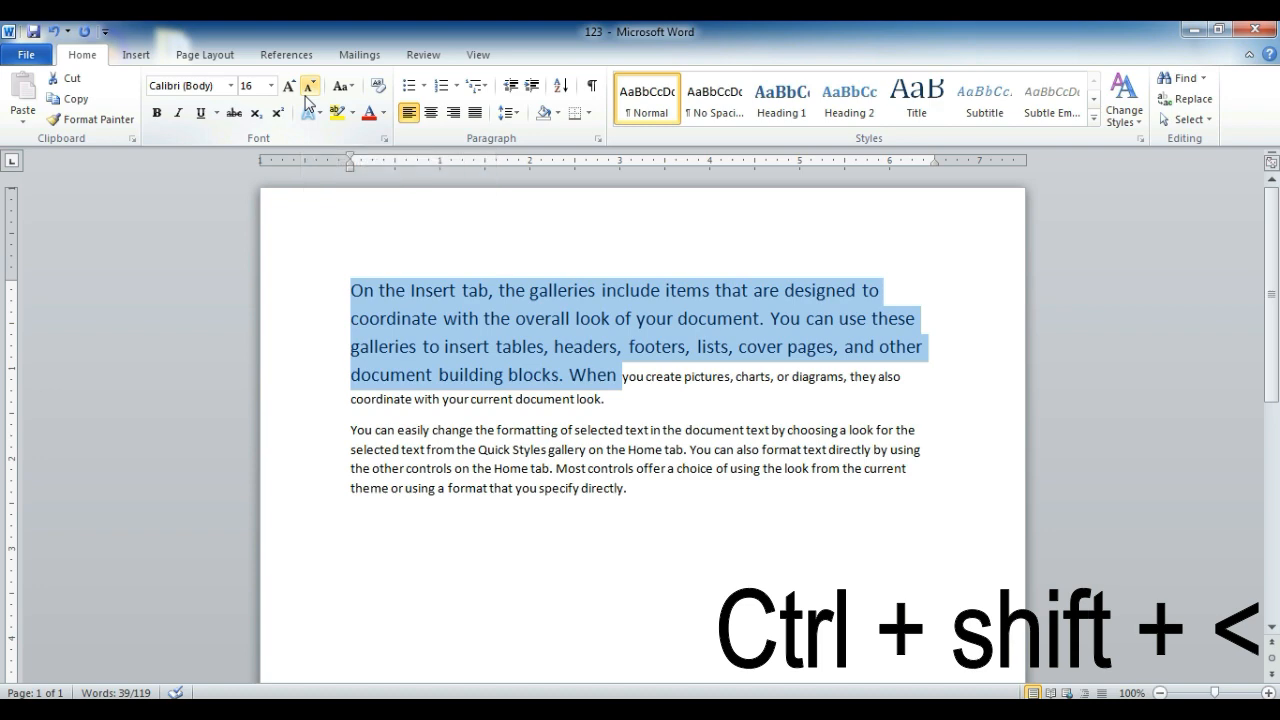
Reduce the selected text of the first paragraph to size 4 with Shrink Font
left_click(306, 97)
left_click(306, 97)
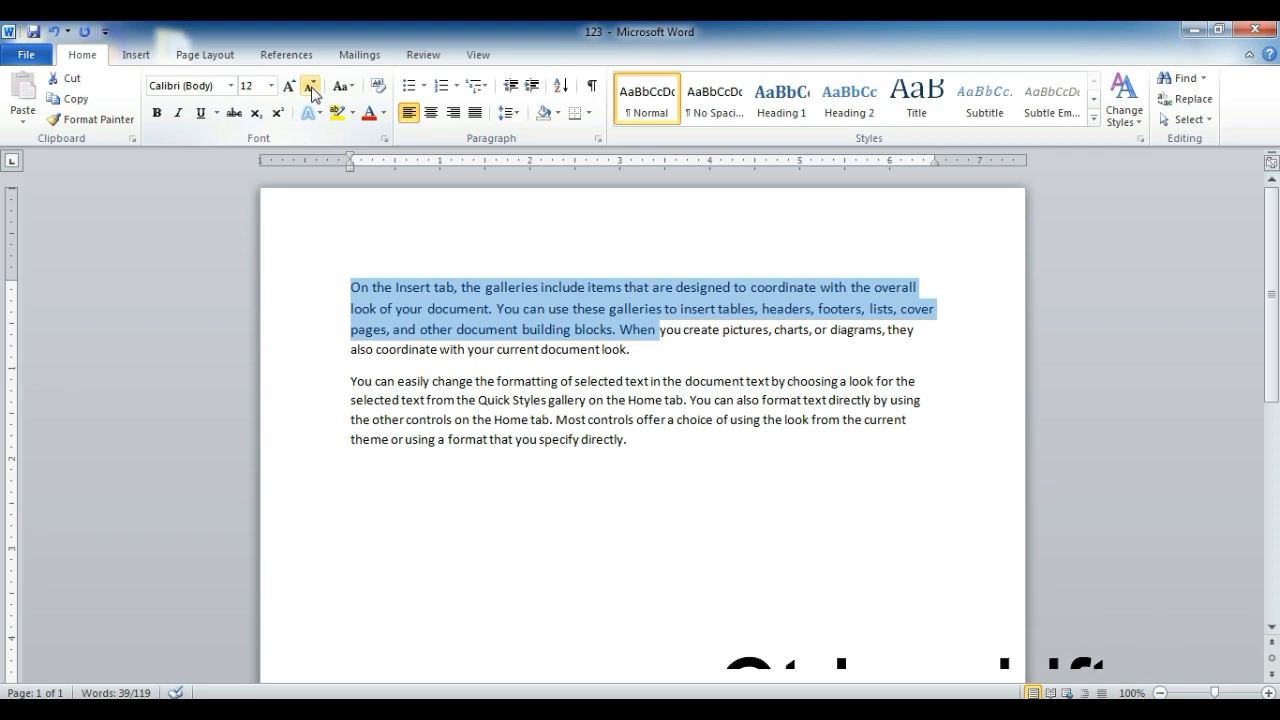
left_click(312, 95)
left_click(312, 95)
left_click(312, 95)
left_click(312, 95)
left_click(312, 95)
left_click(312, 95)
left_click(312, 95)
left_click(312, 95)
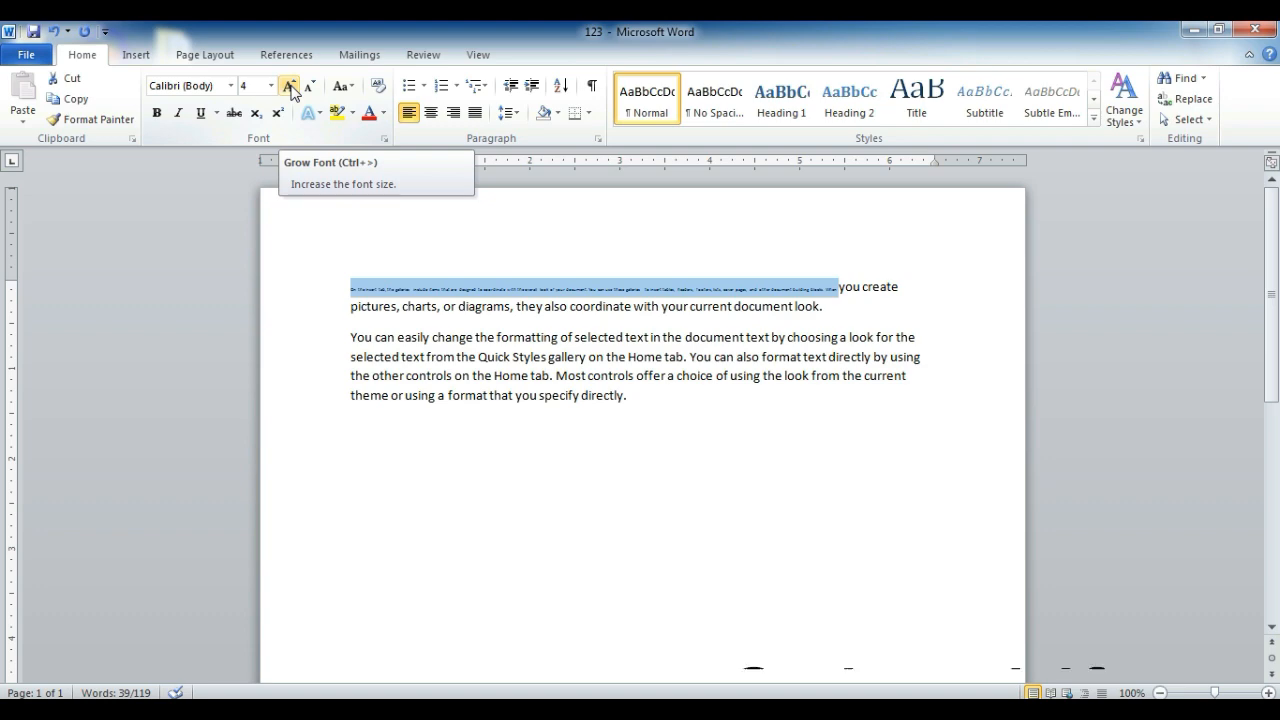
Enlarge the selected first-paragraph text to size 26 with Grow Font, and reduce it to 24 with Shrink Font
key("ctrl+shift+period")
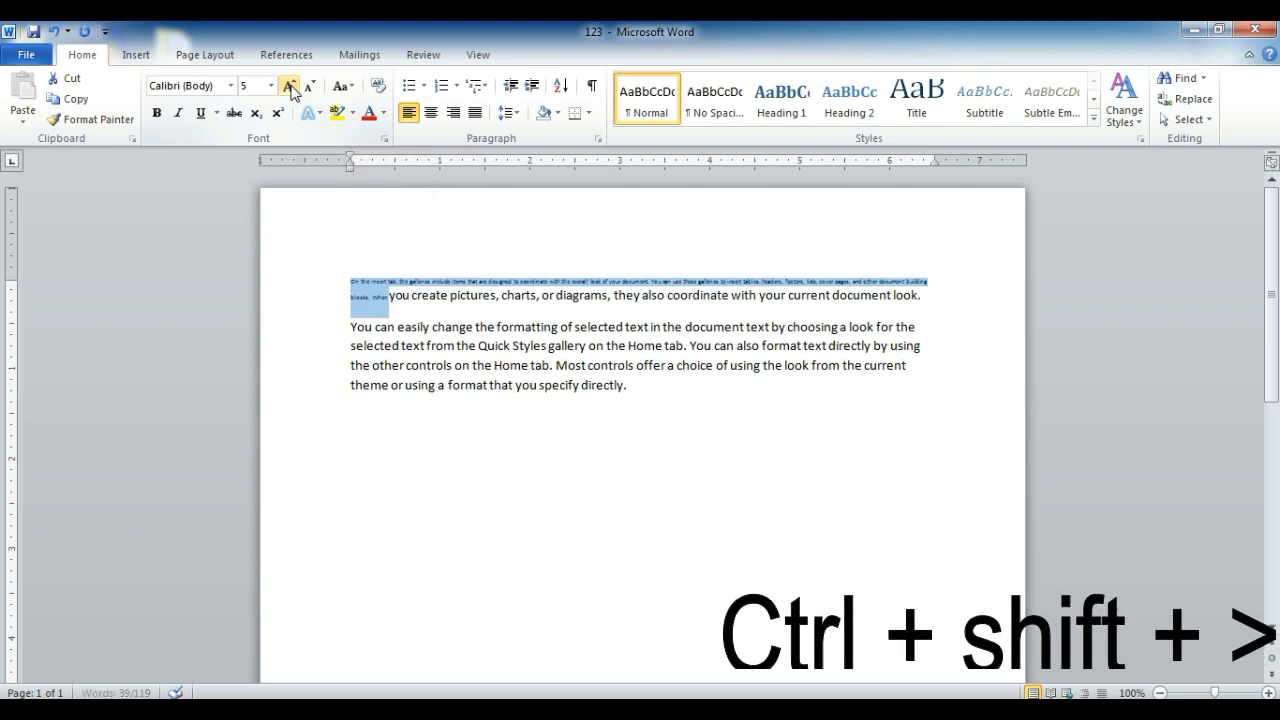
key("ctrl+shift+period")
key("ctrl+shift+period")
key("ctrl+shift+period")
key("ctrl+shift+period")
key("ctrl+shift+period")
key("ctrl+shift+period")
key("ctrl+shift+period")
key("ctrl+shift+period")
key("ctrl+shift+period")
key("ctrl+shift+period")
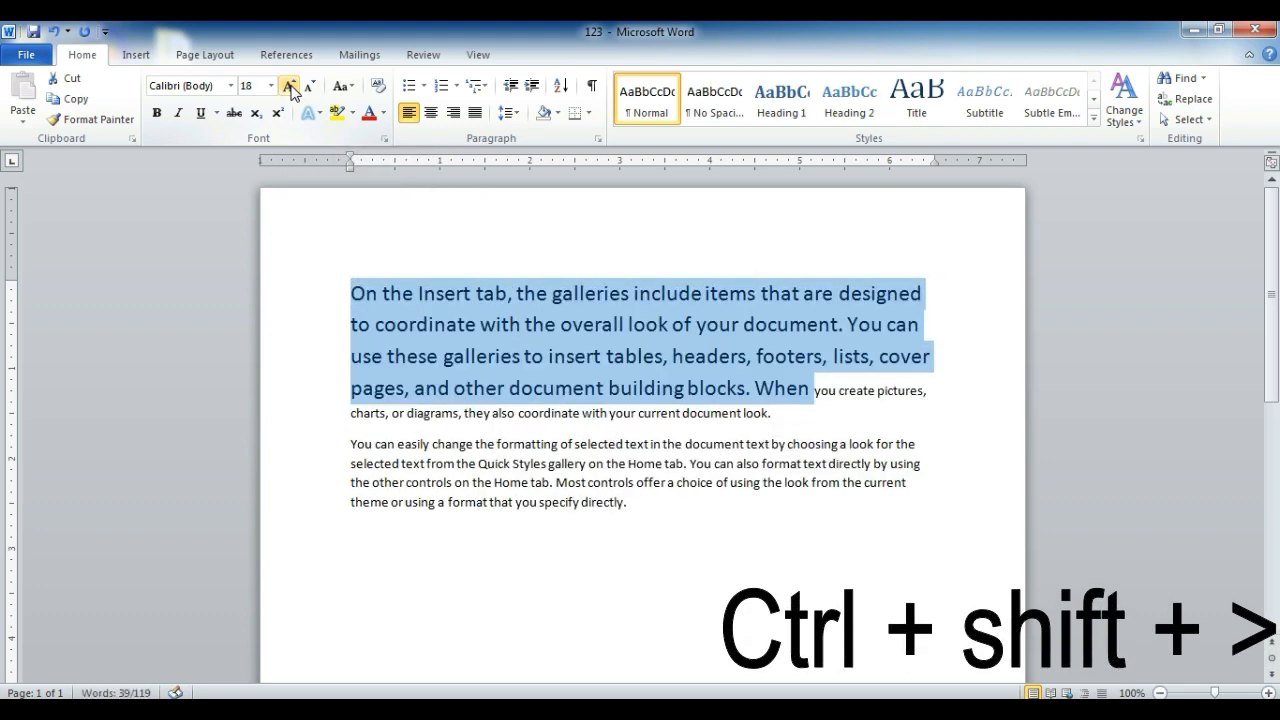
key("ctrl+shift+period")
key("ctrl+shift+period")
key("ctrl+shift+period")
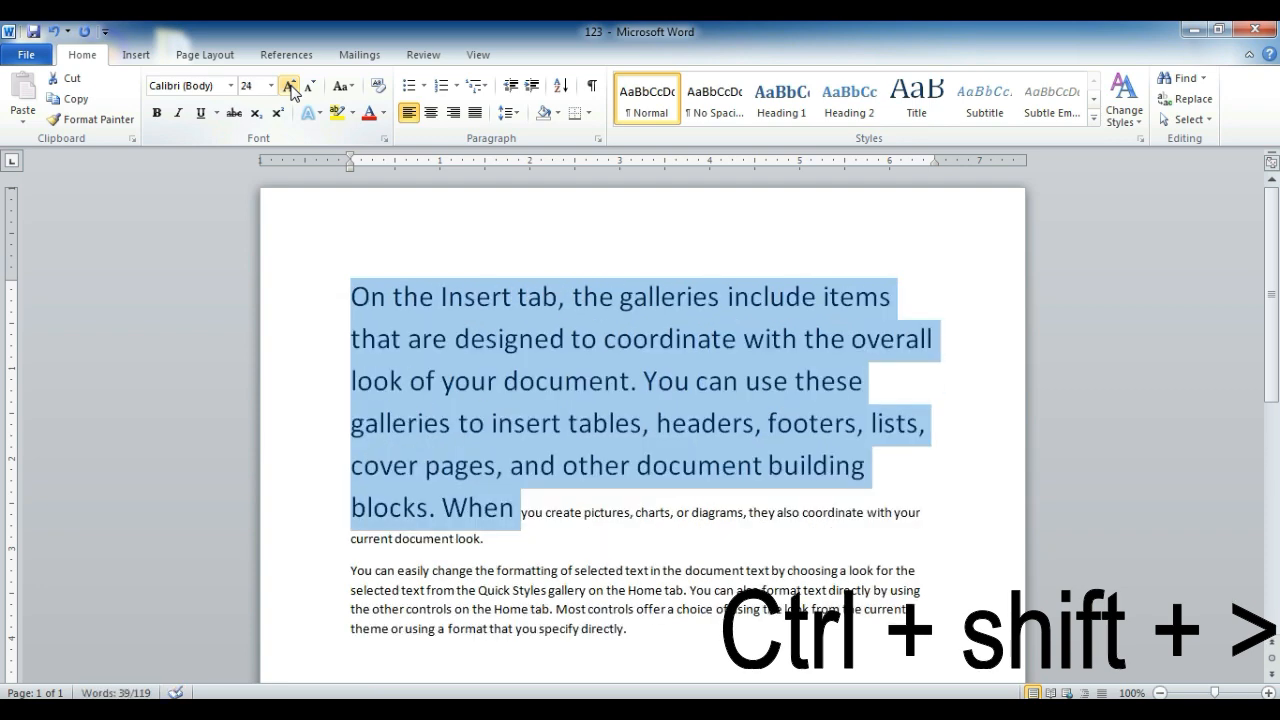
key("ctrl+shift+period")
key("ctrl+shift+period")
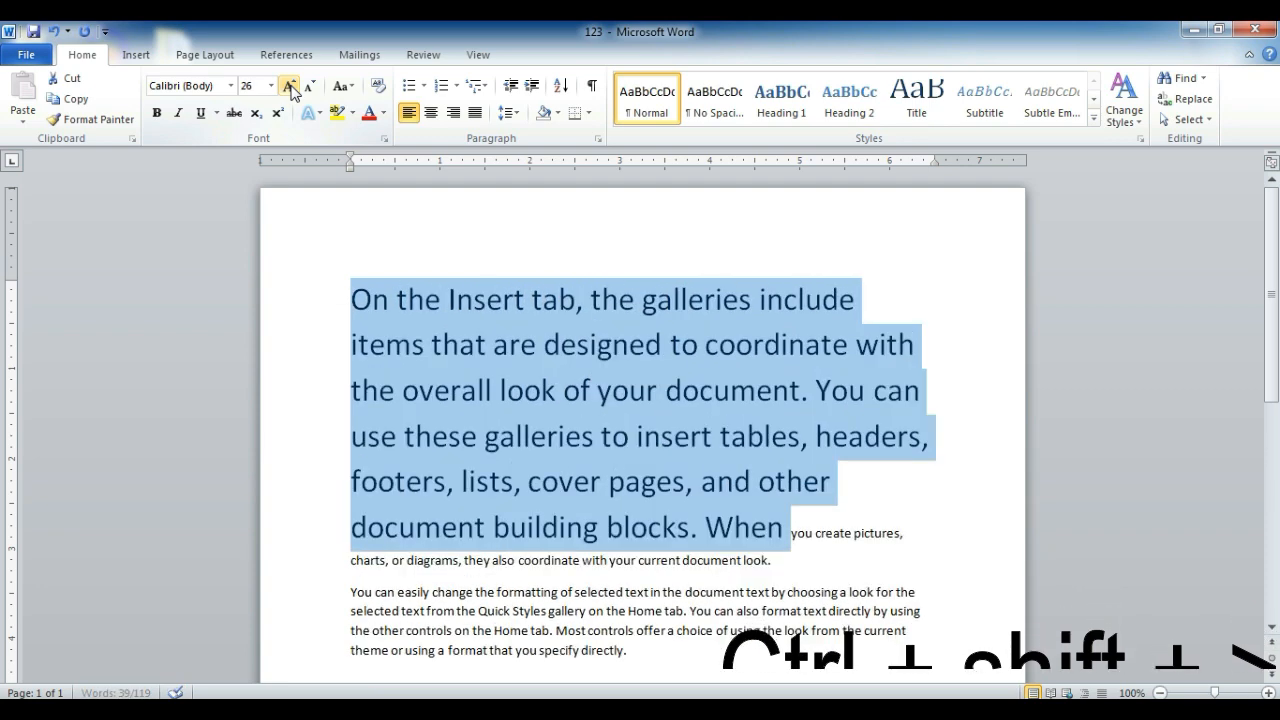
key("ctrl+shift+comma")
key("ctrl+shift+comma")
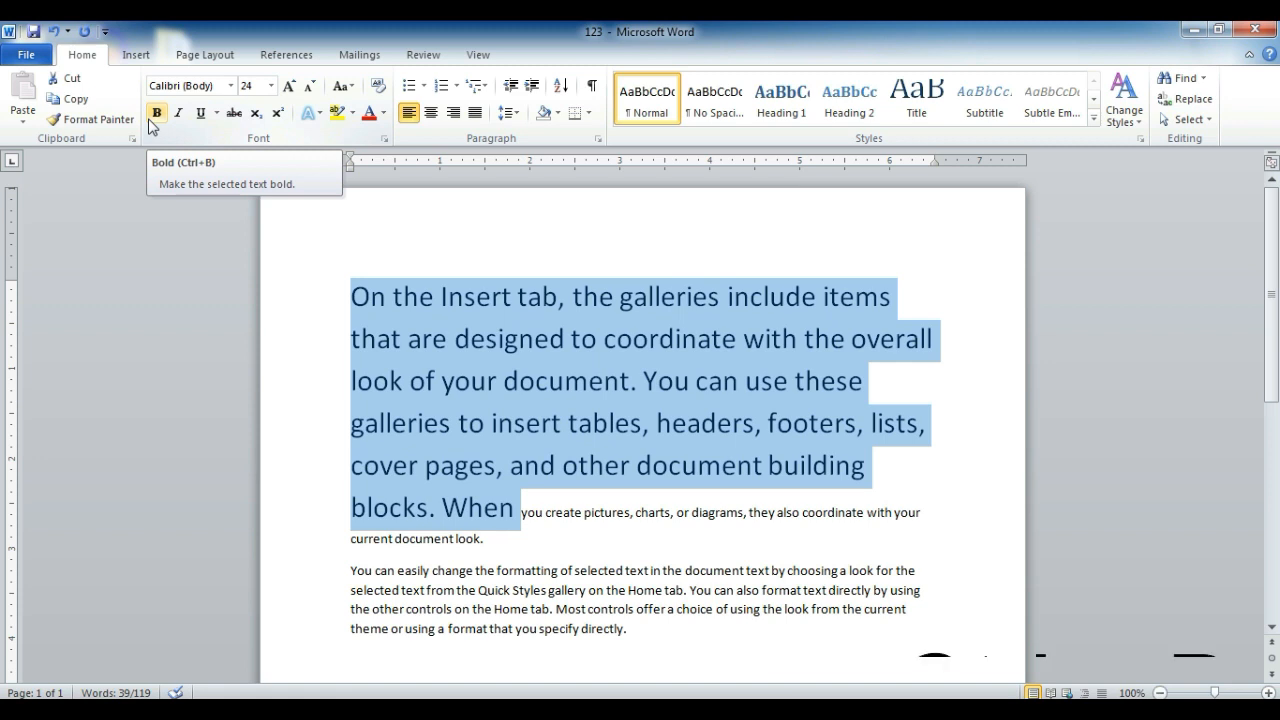
Make the selected first-paragraph text bold, and toggle italic on and off repeatedly, ending with italic off
key("ctrl+b")
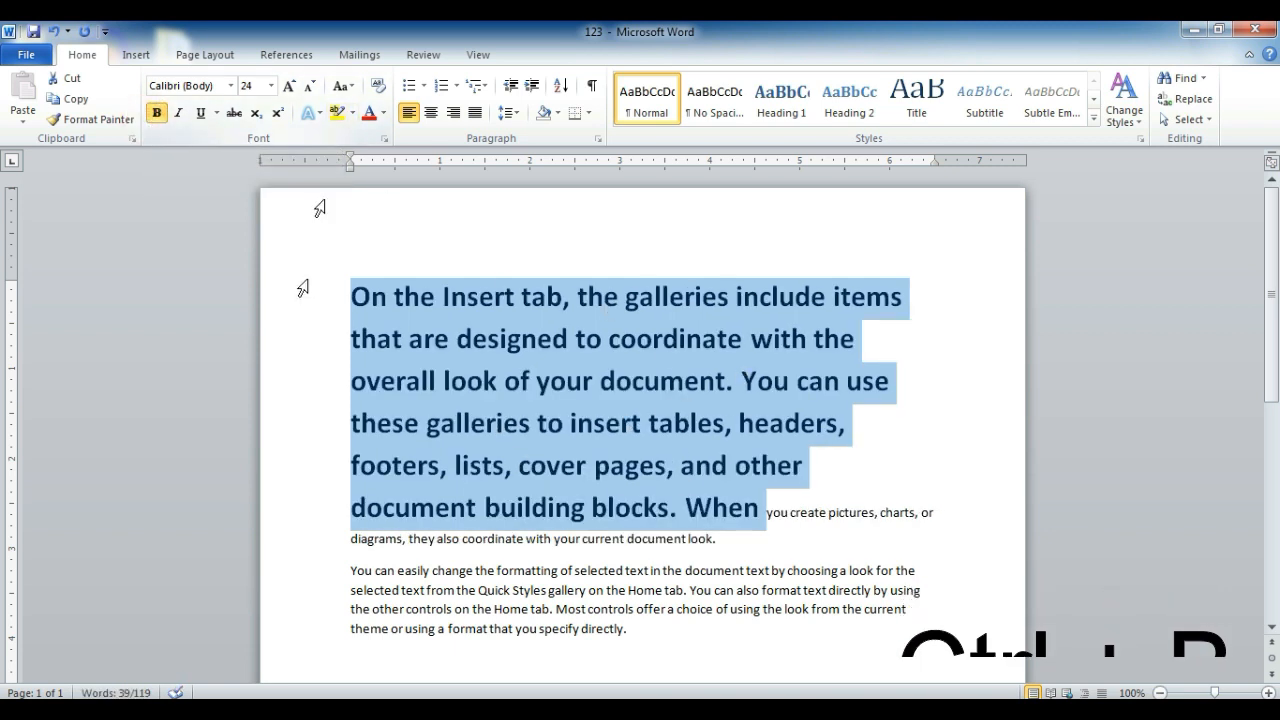
left_click(181, 113)
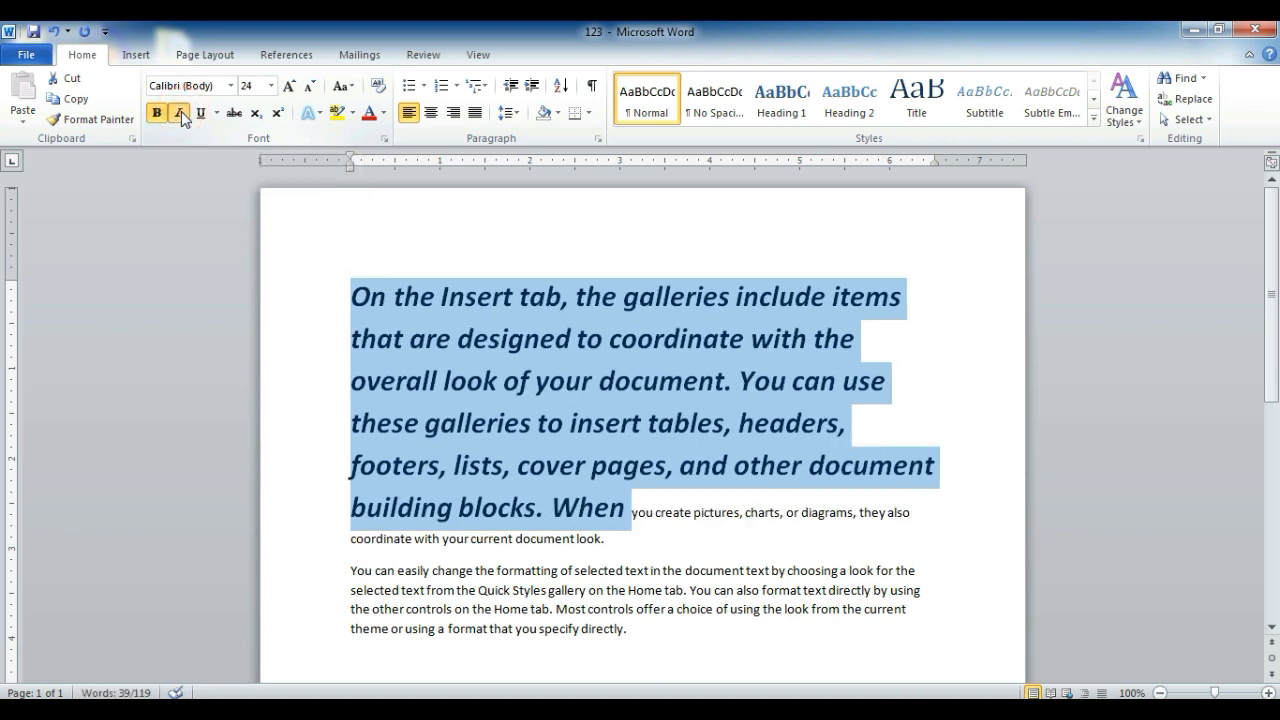
left_click(181, 113)
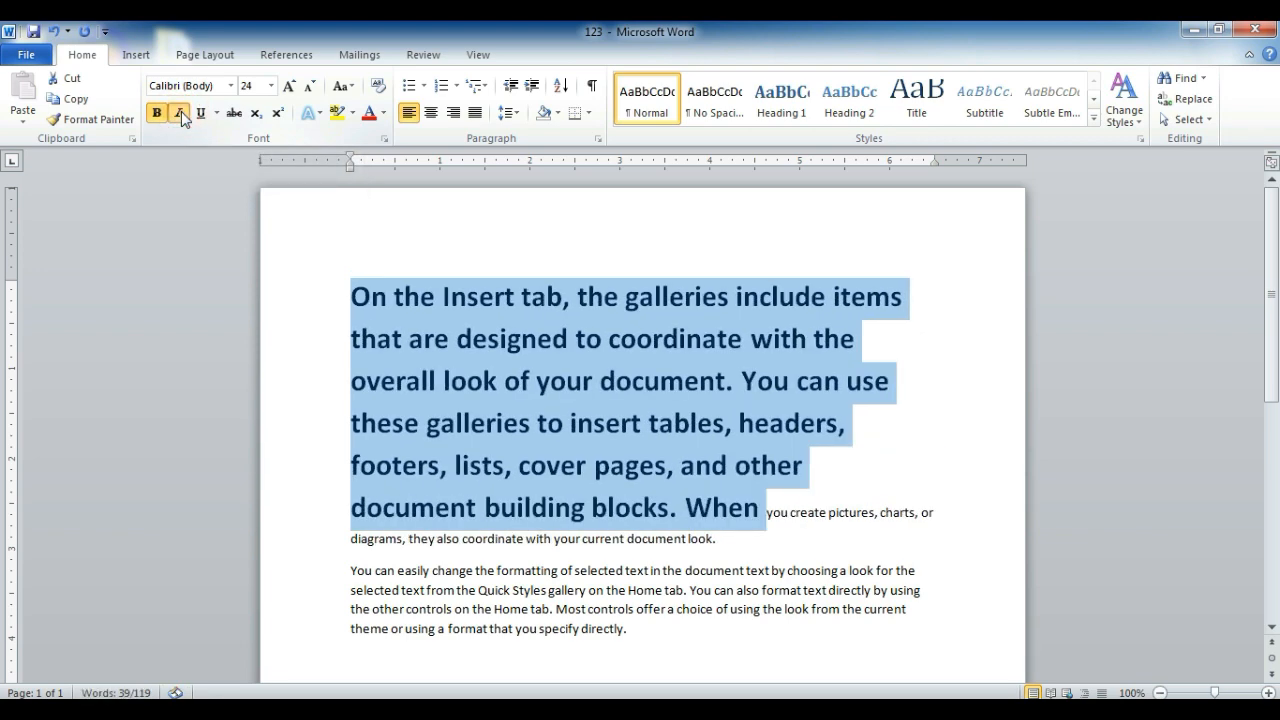
left_click(181, 113)
left_click(181, 113)
left_click(181, 113)
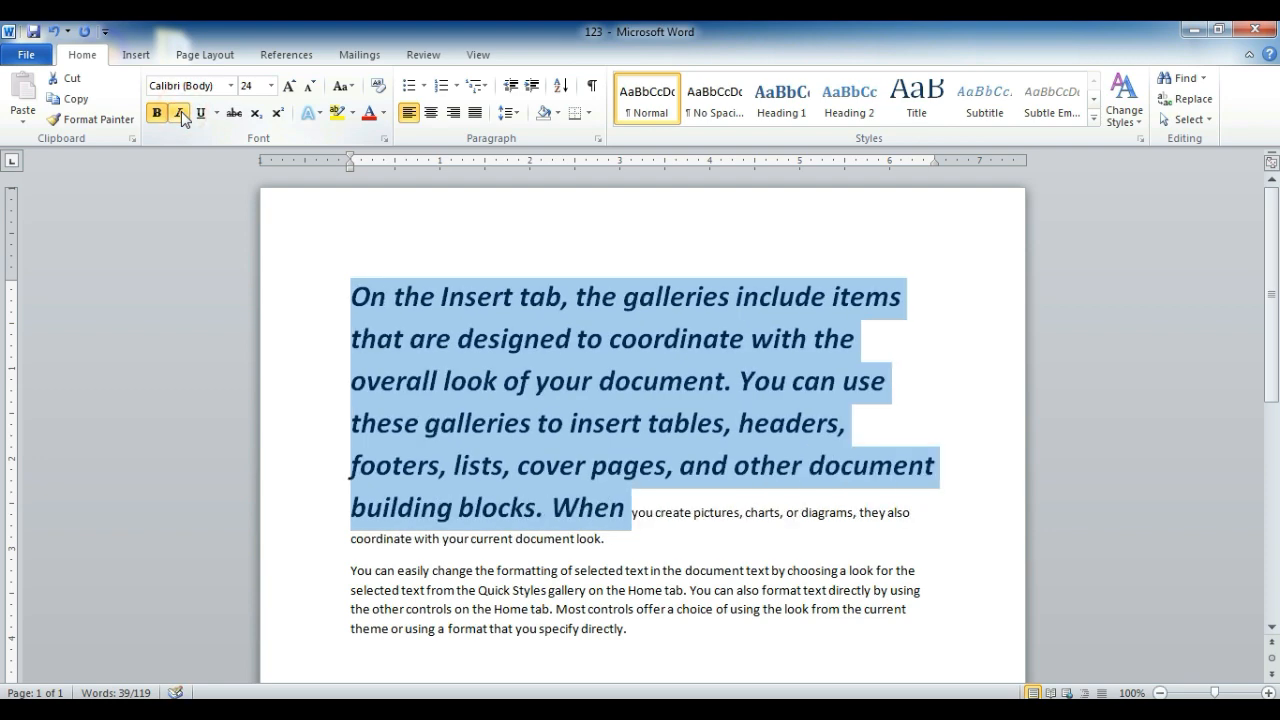
left_click(181, 113)
left_click(181, 113)
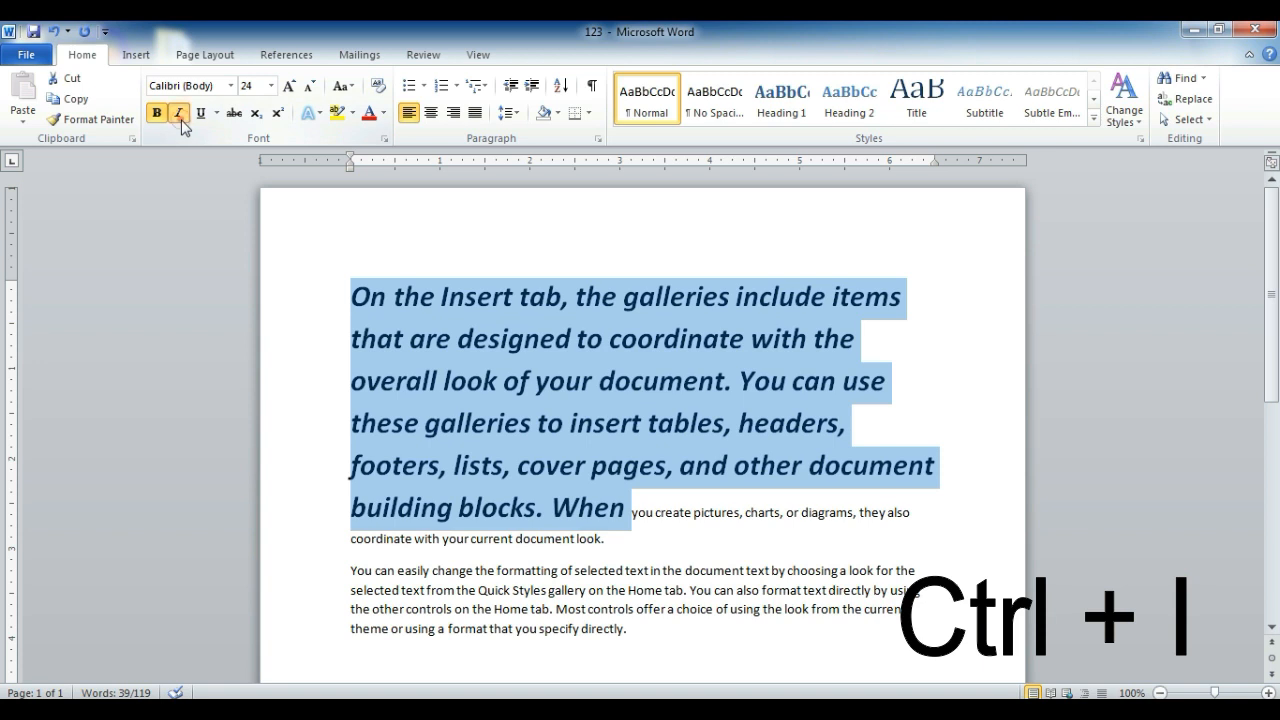
key("ctrl+i")
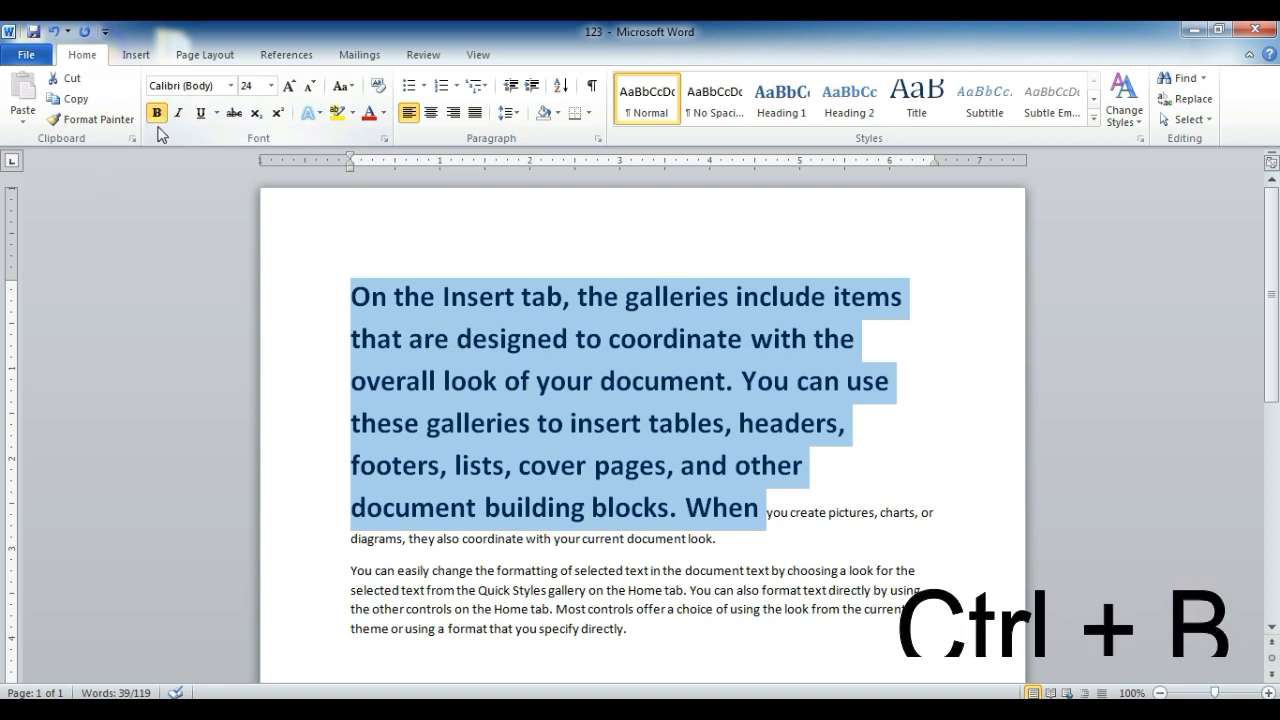
Turn bold off and on again for the selected text, and toggle its underline on and off twice
key("ctrl+b")
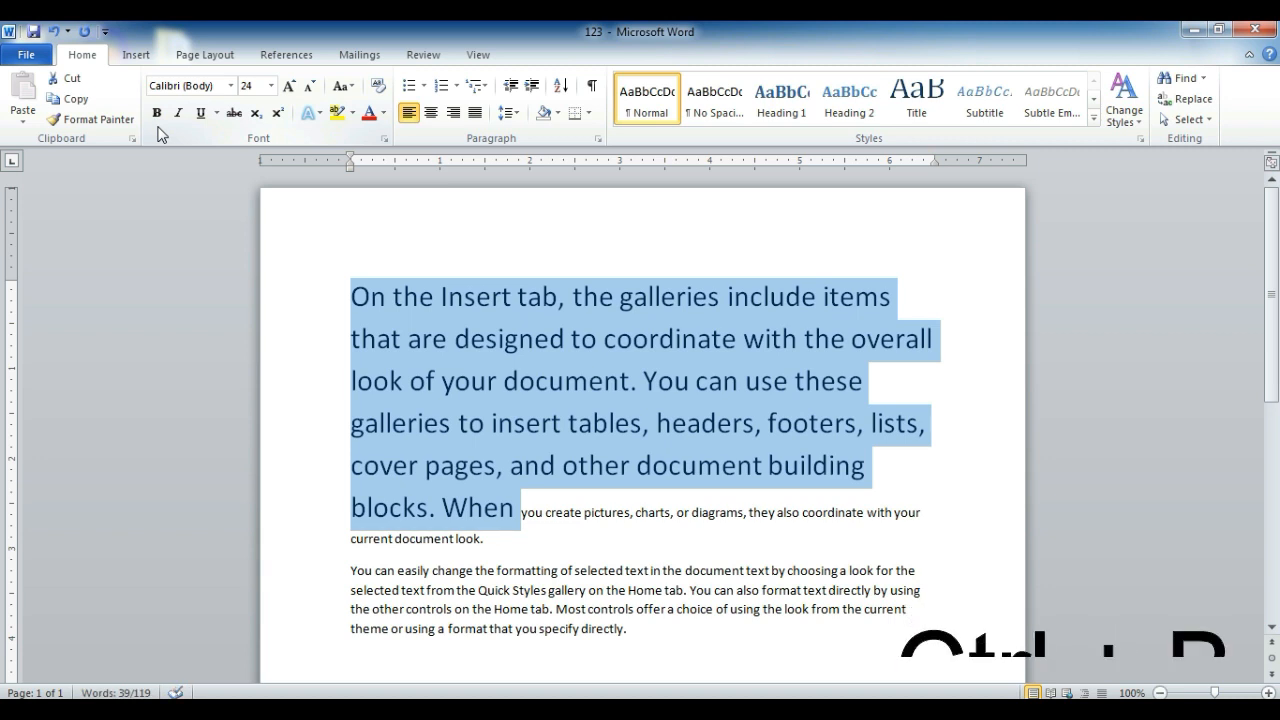
key("ctrl+b")
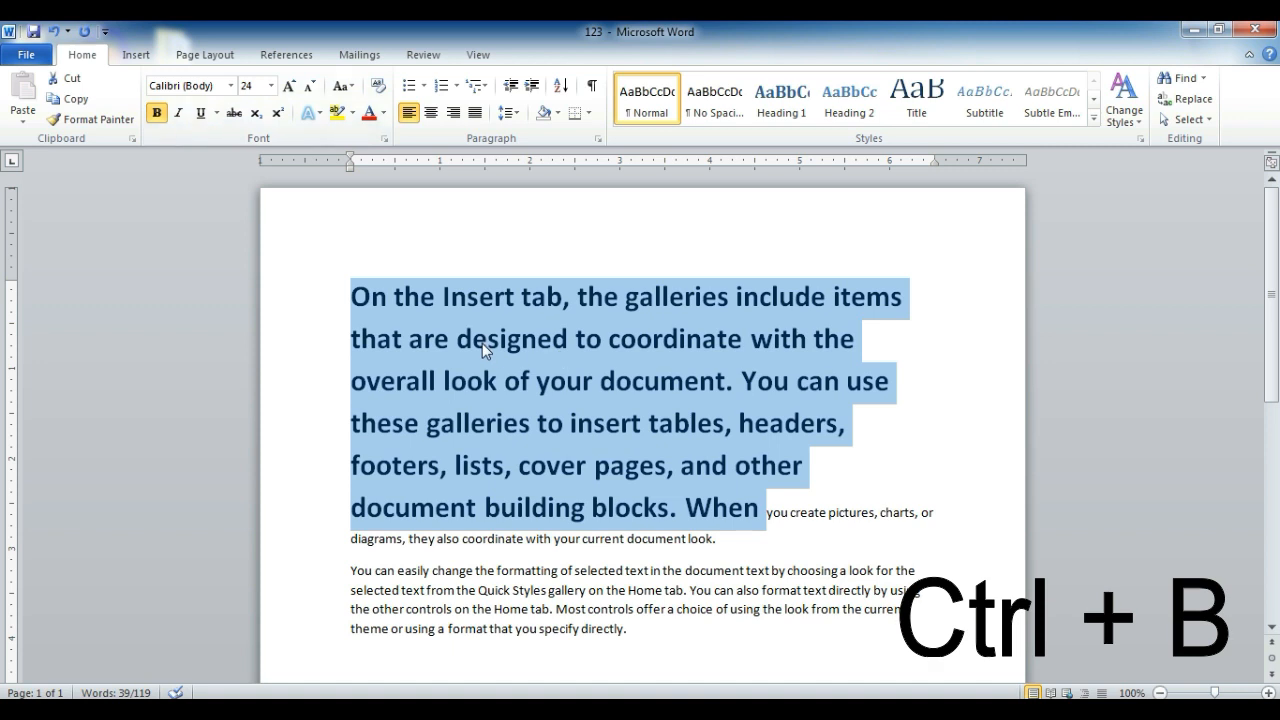
left_click(200, 112)
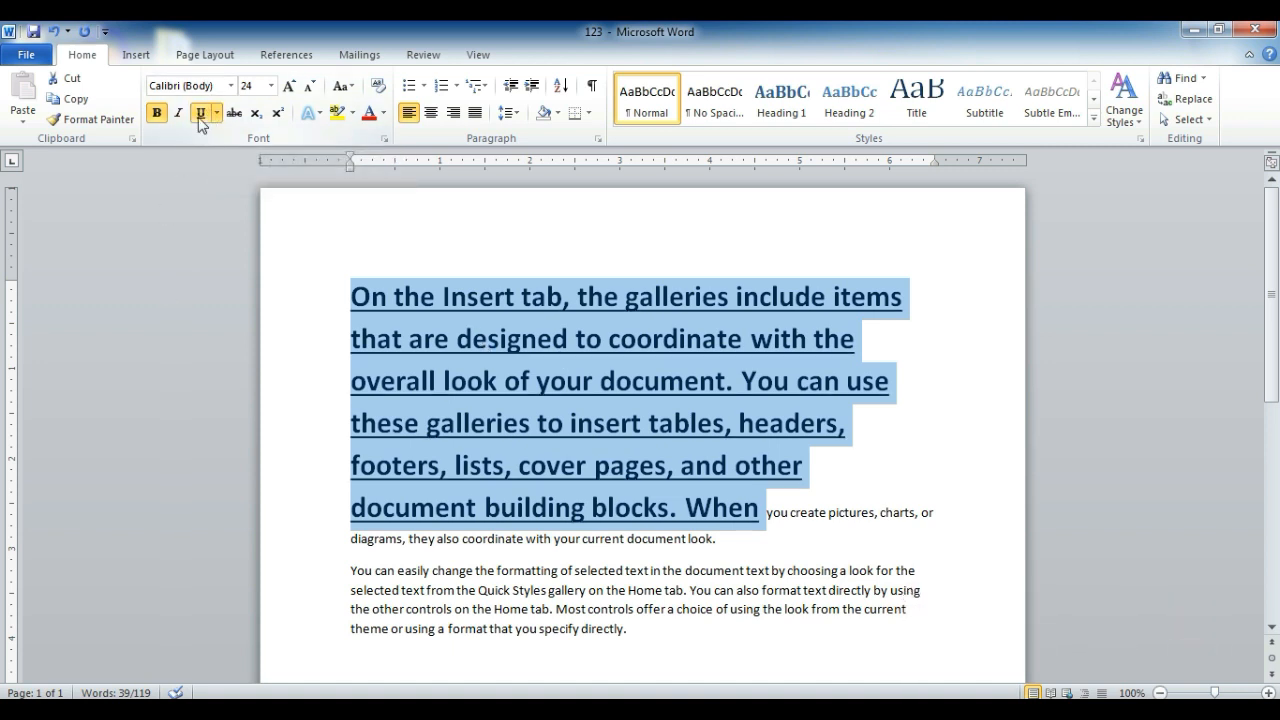
key("ctrl+u")
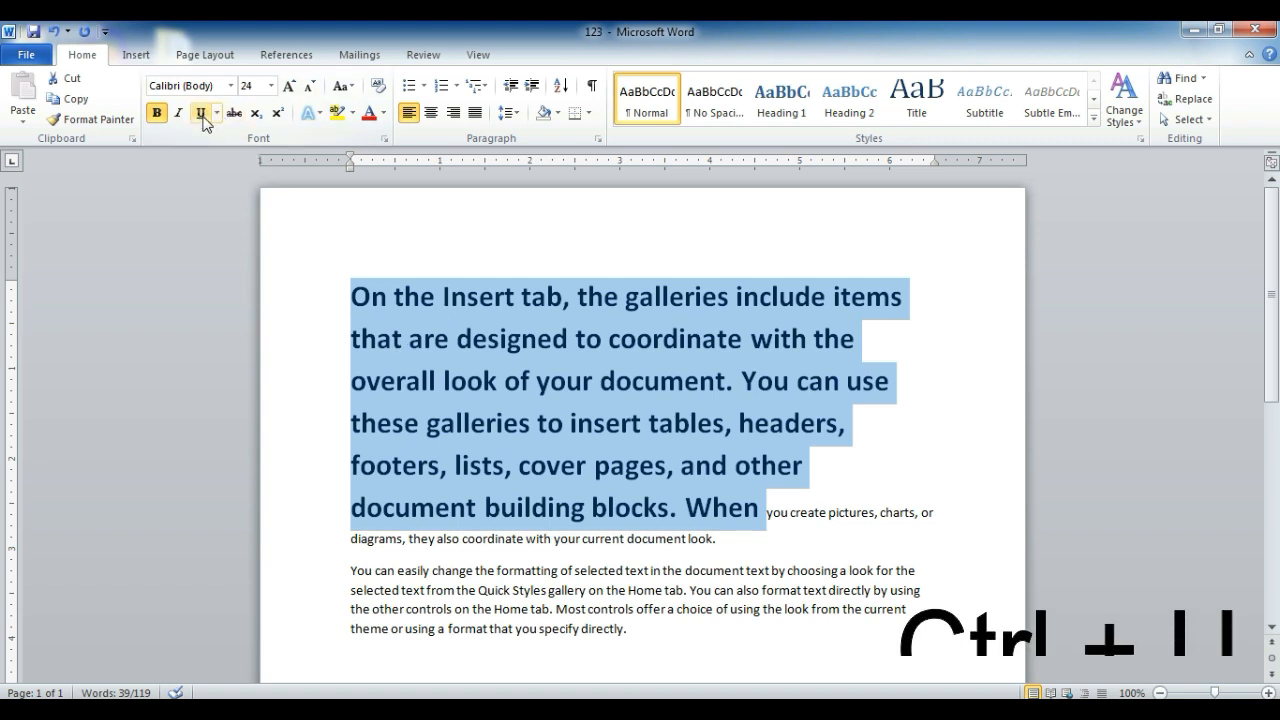
key("ctrl+u")
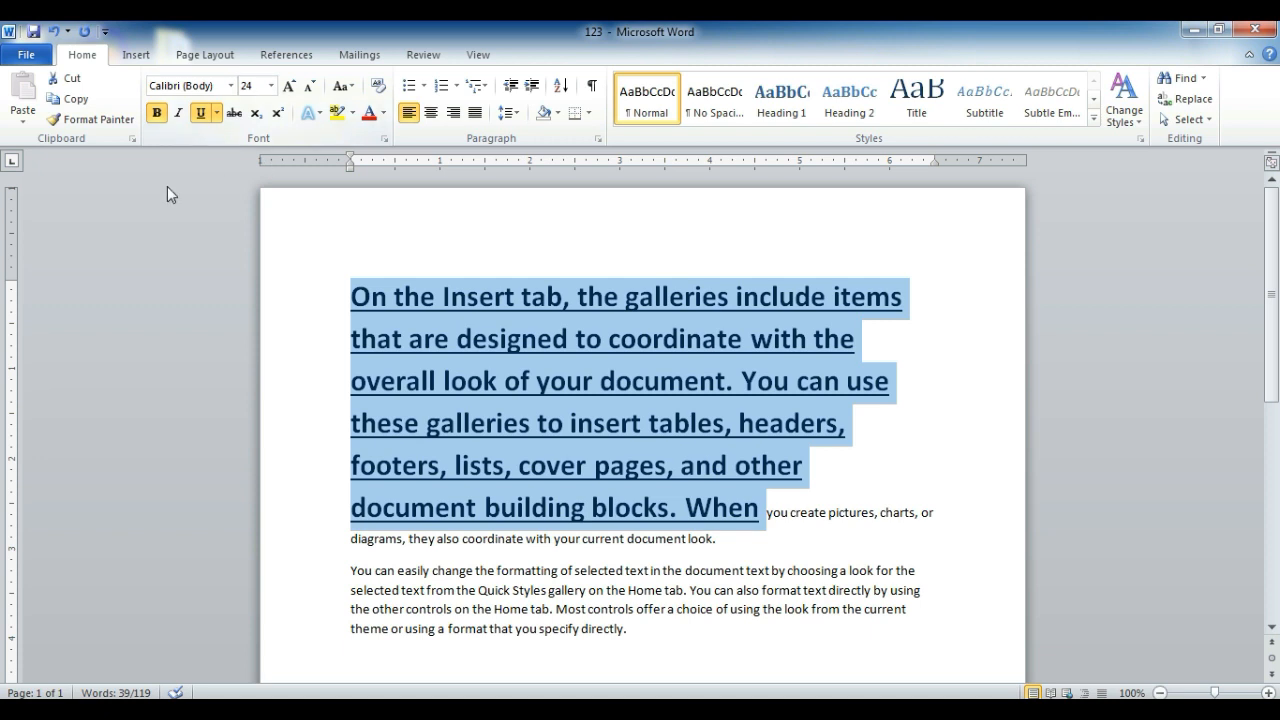
key("ctrl+u")
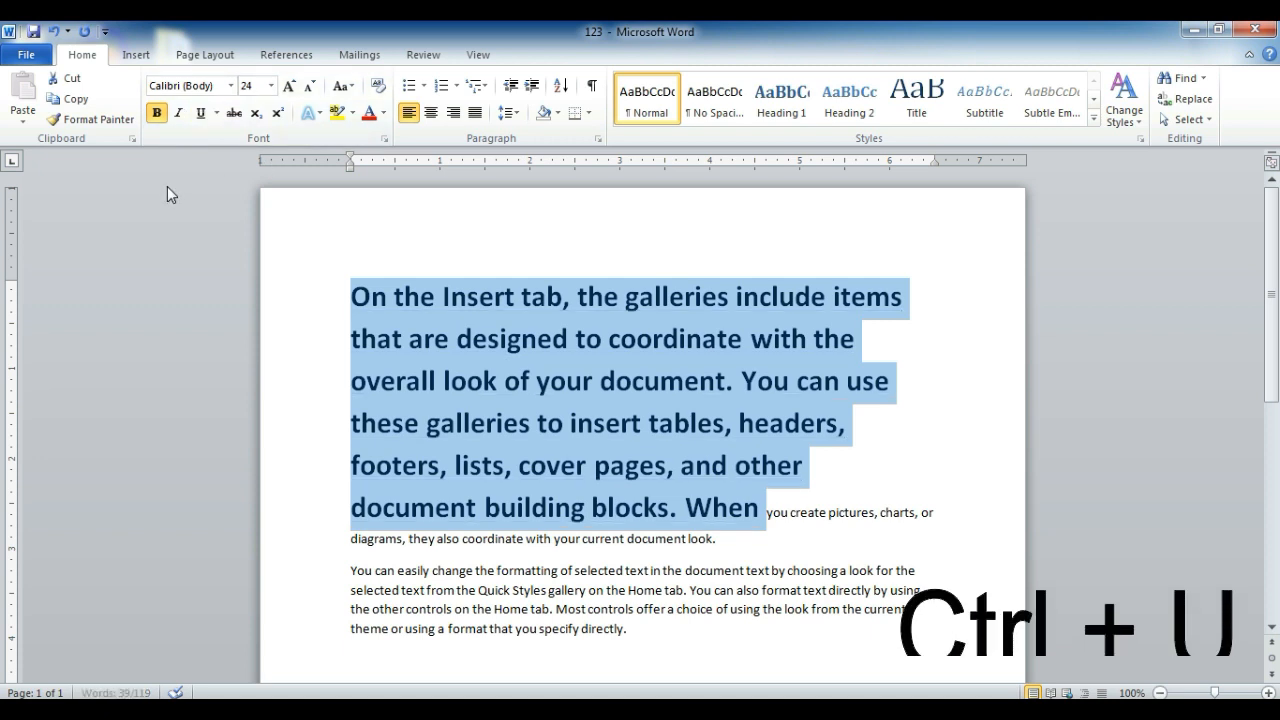
Open the Font dialog through the additional underline options, move it beside the text and accept it, and reopen and close it unchanged
left_click(216, 115)
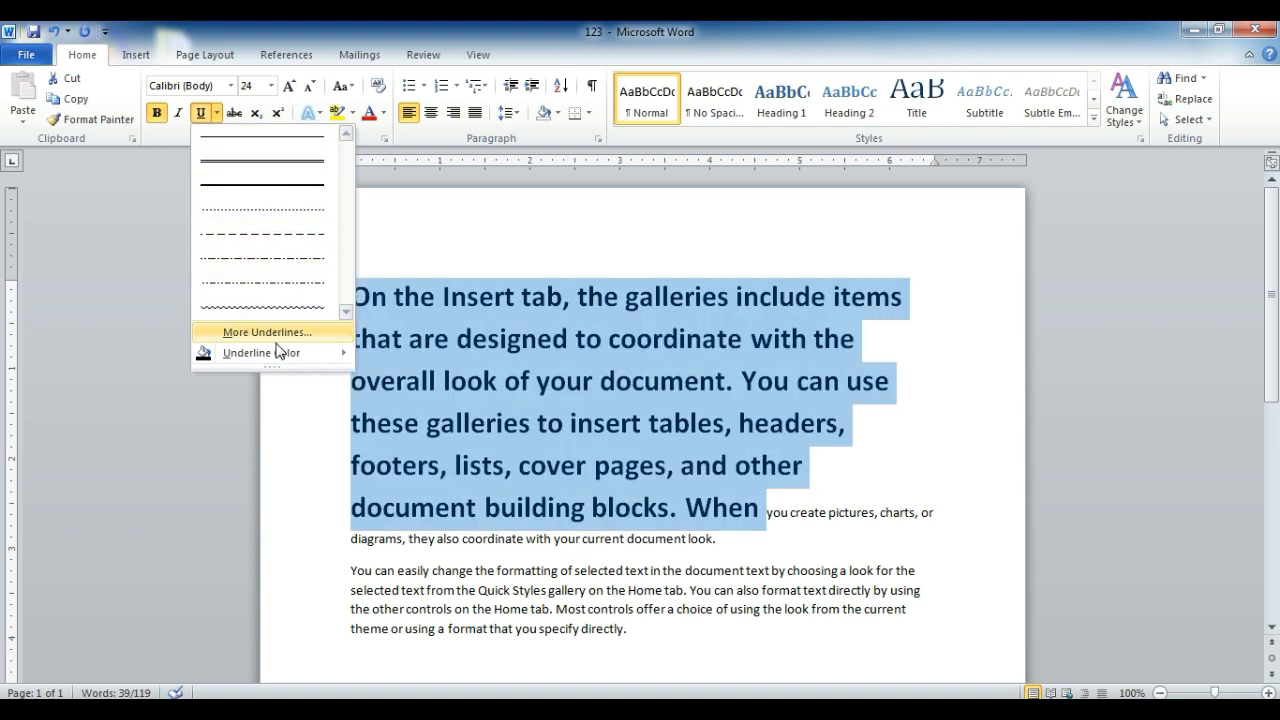
mouse_move(282, 349)
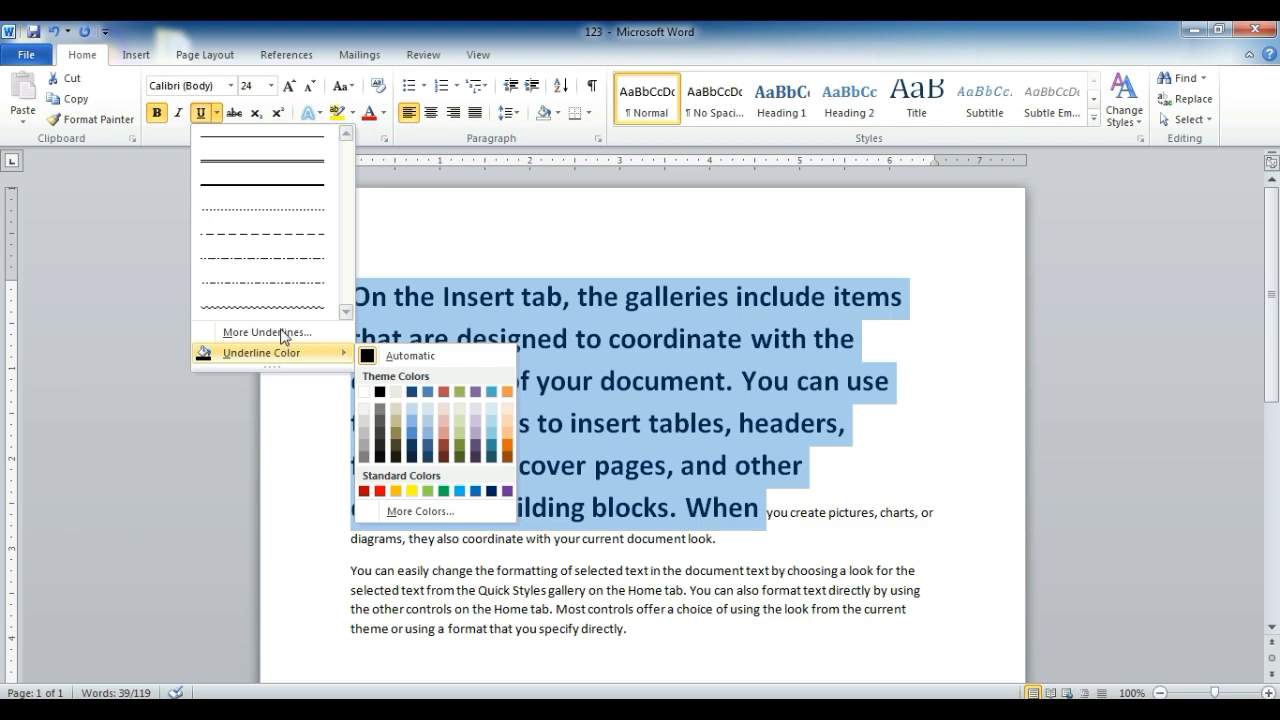
left_click(282, 334)
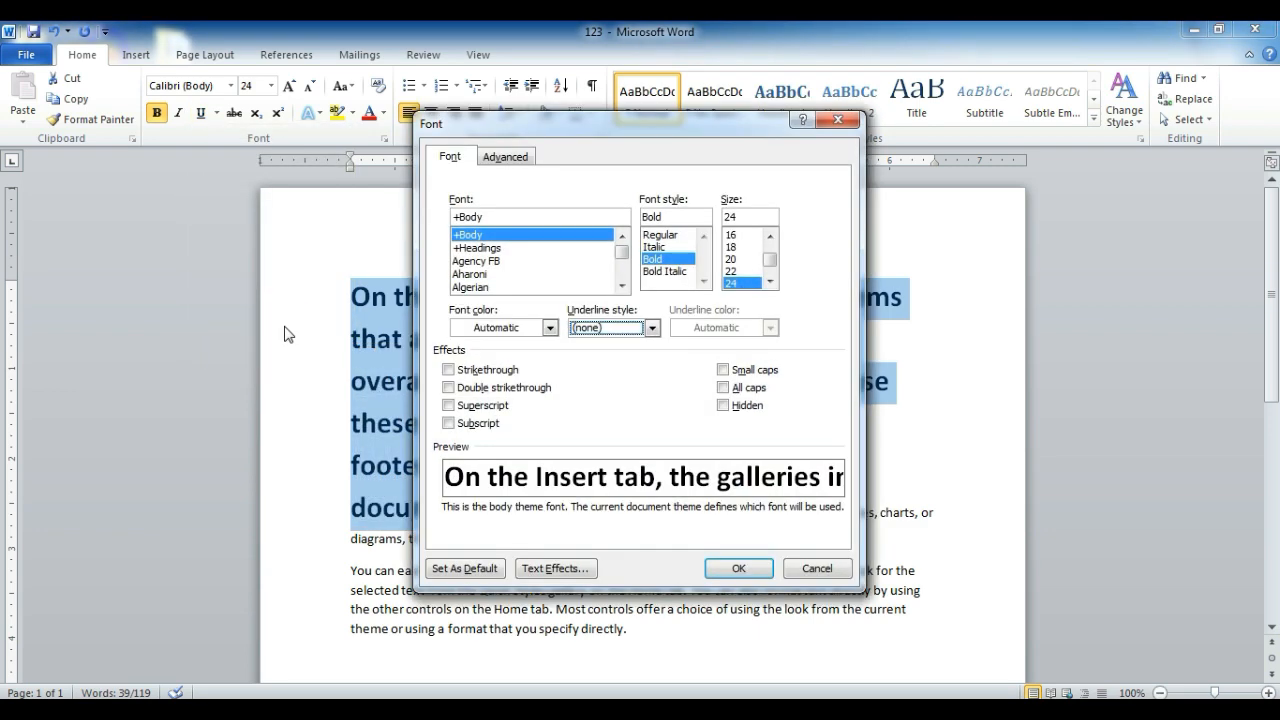
left_click_drag(550, 127, 908, 158)
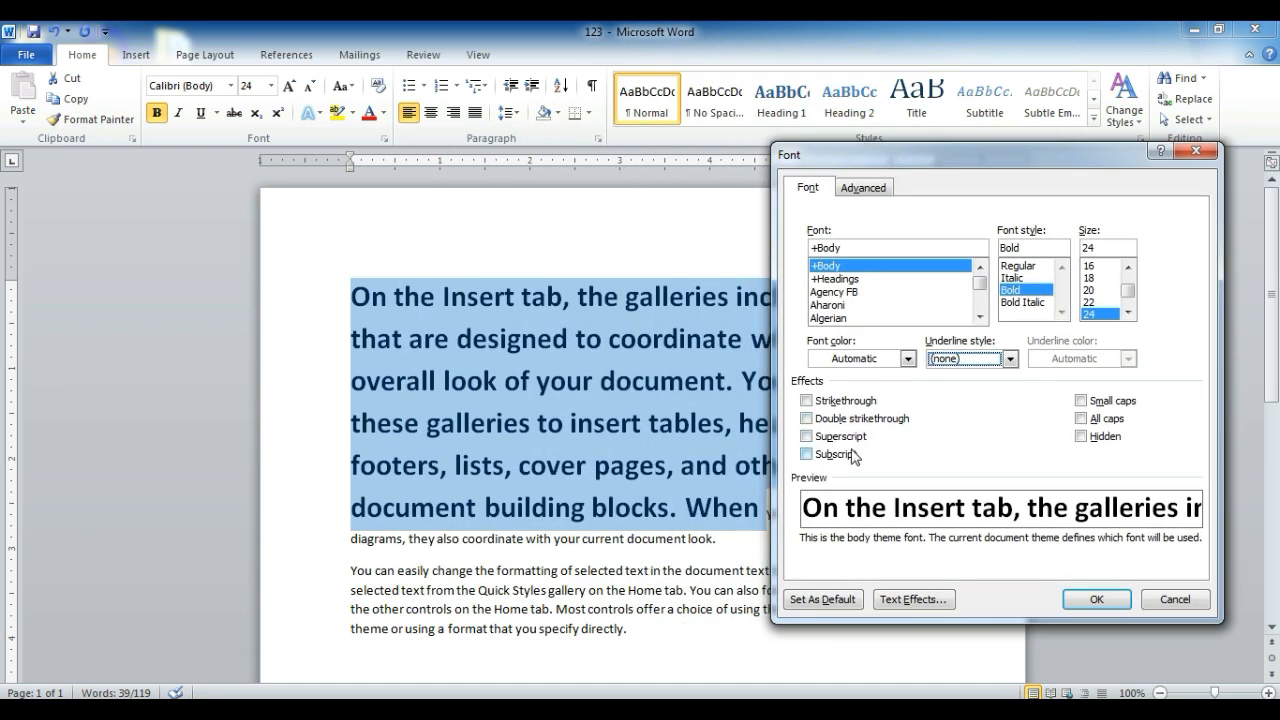
left_click(1100, 598)
key("ctrl+d")
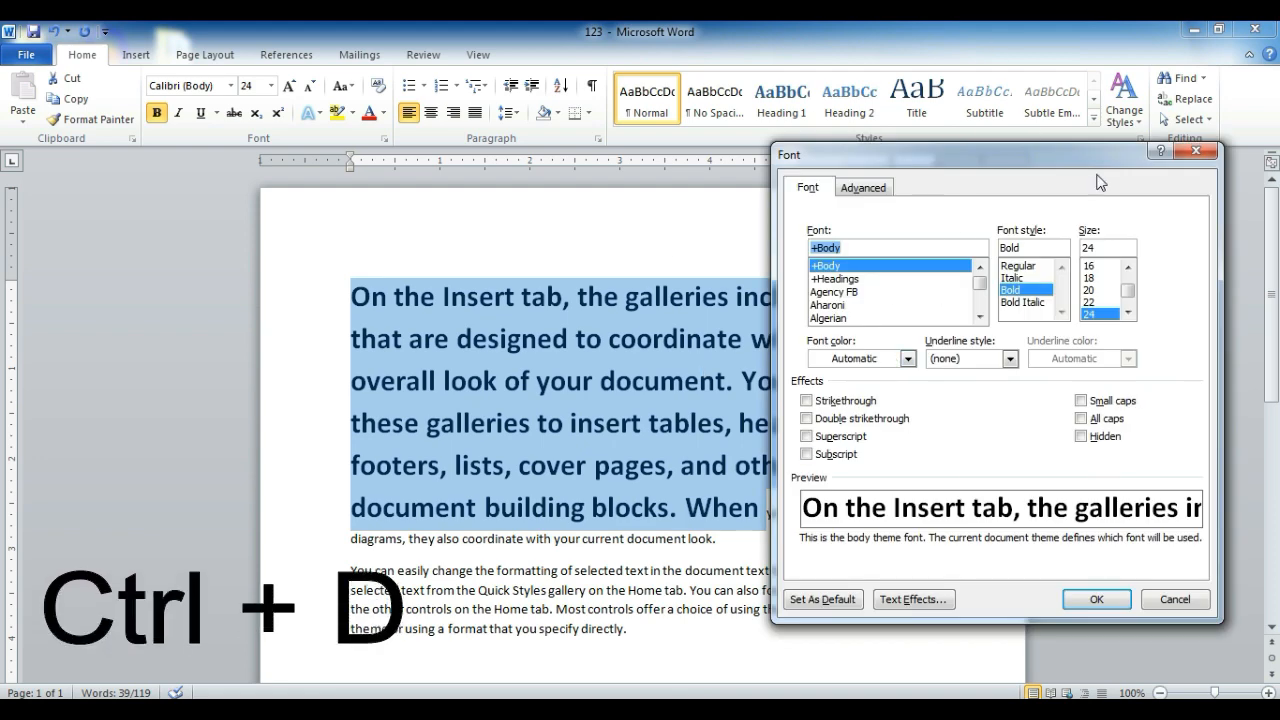
left_click(1195, 151)
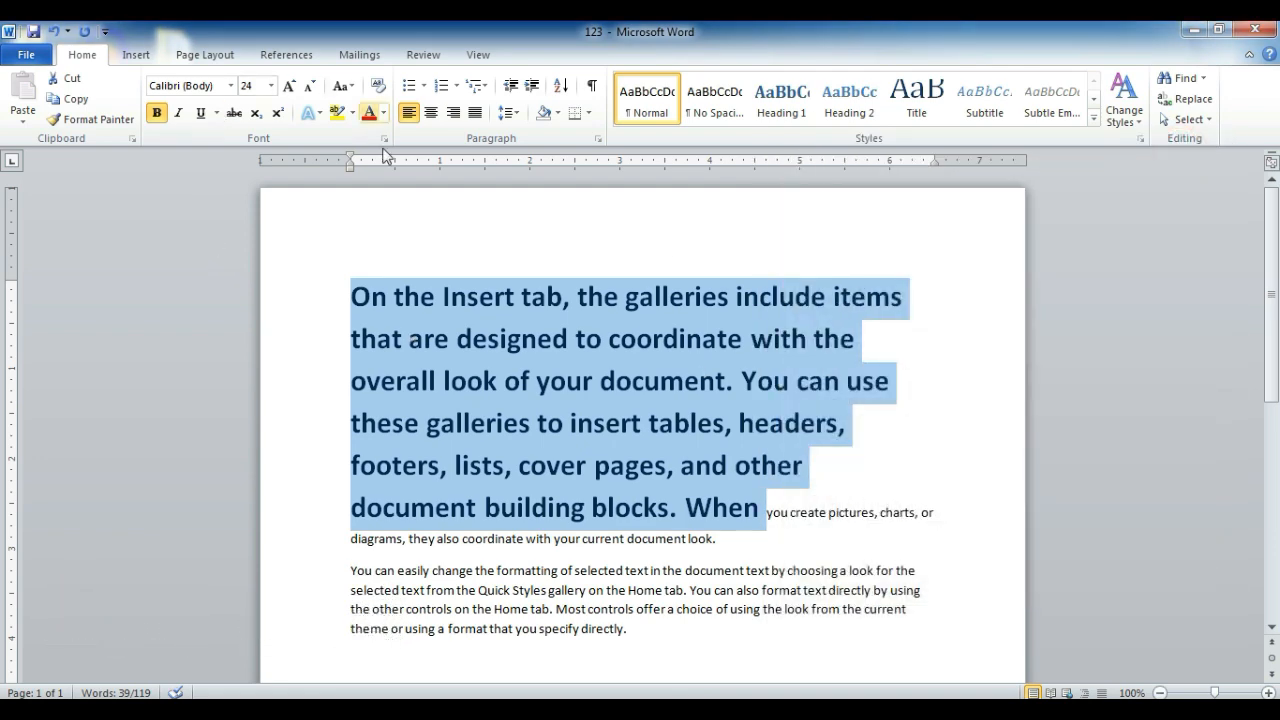
Underline the selected first-paragraph text in the standard red colour and deselect it
left_click(215, 114)
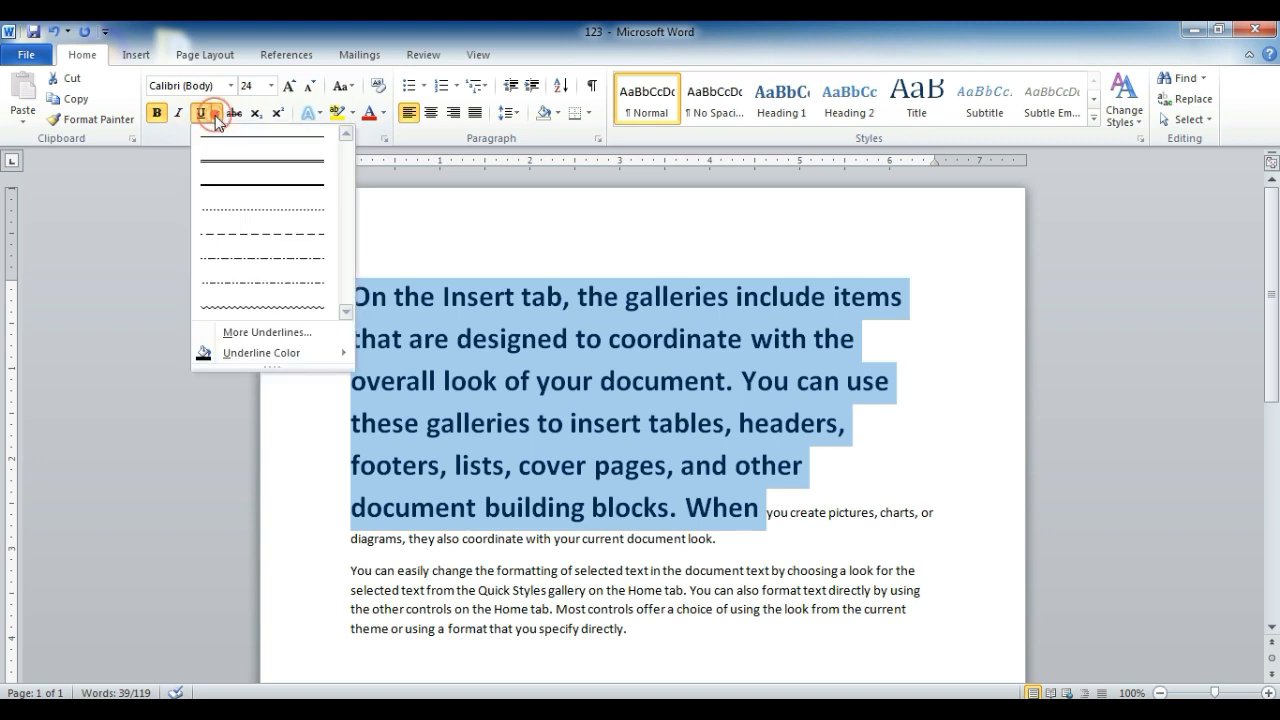
mouse_move(278, 356)
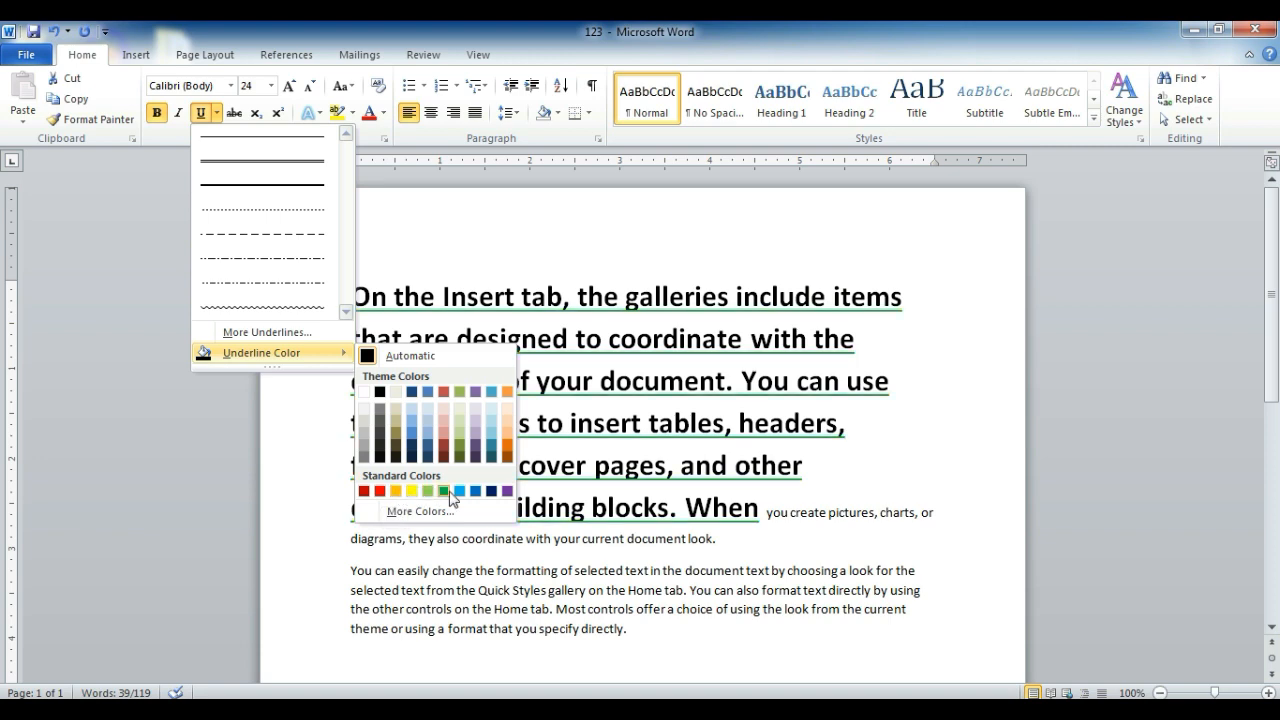
left_click(381, 491)
left_click(681, 343)
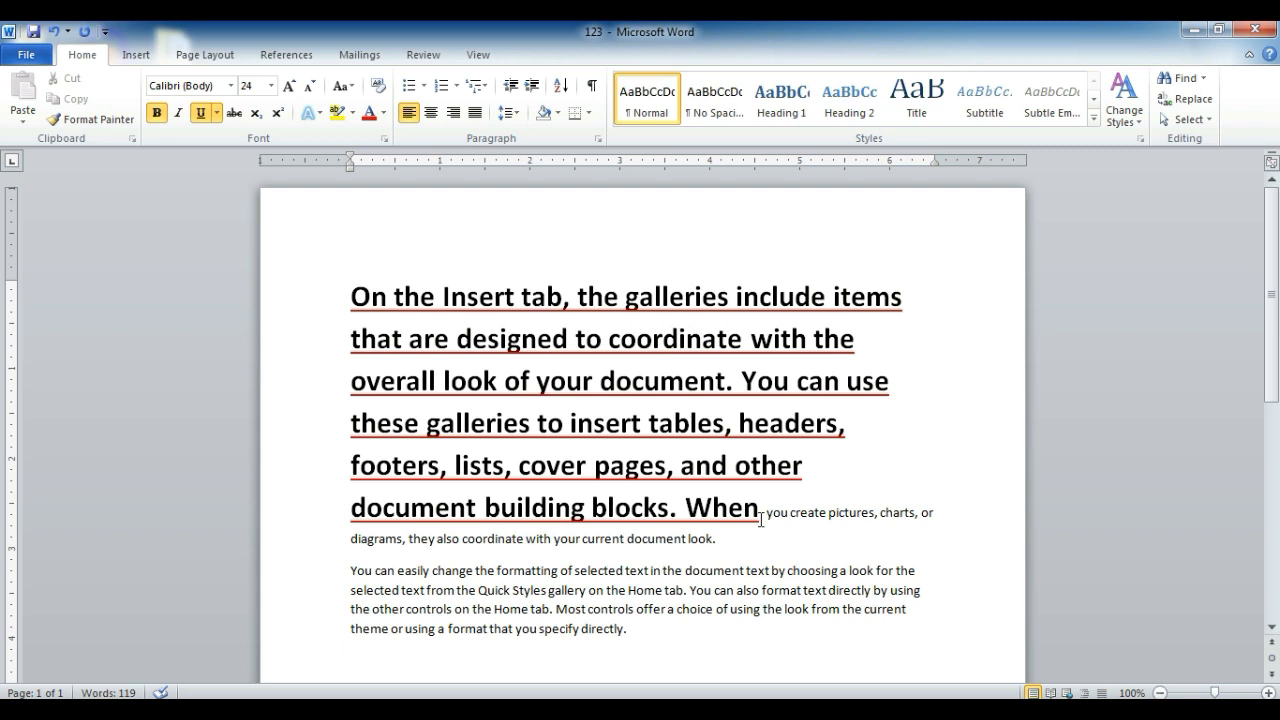
Reselect the large text from "On the Insert tab" through "When", preview other underline colours, and remove its underline
left_click_drag(761, 520, 266, 277)
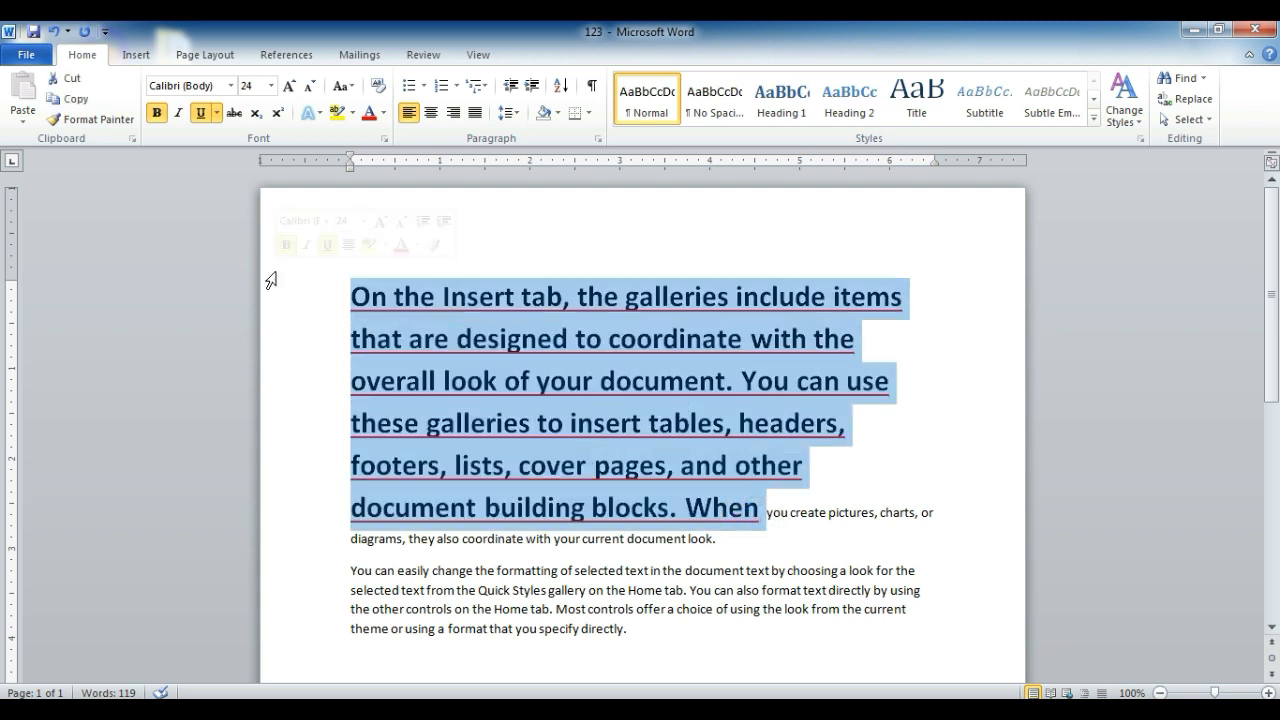
left_click(216, 113)
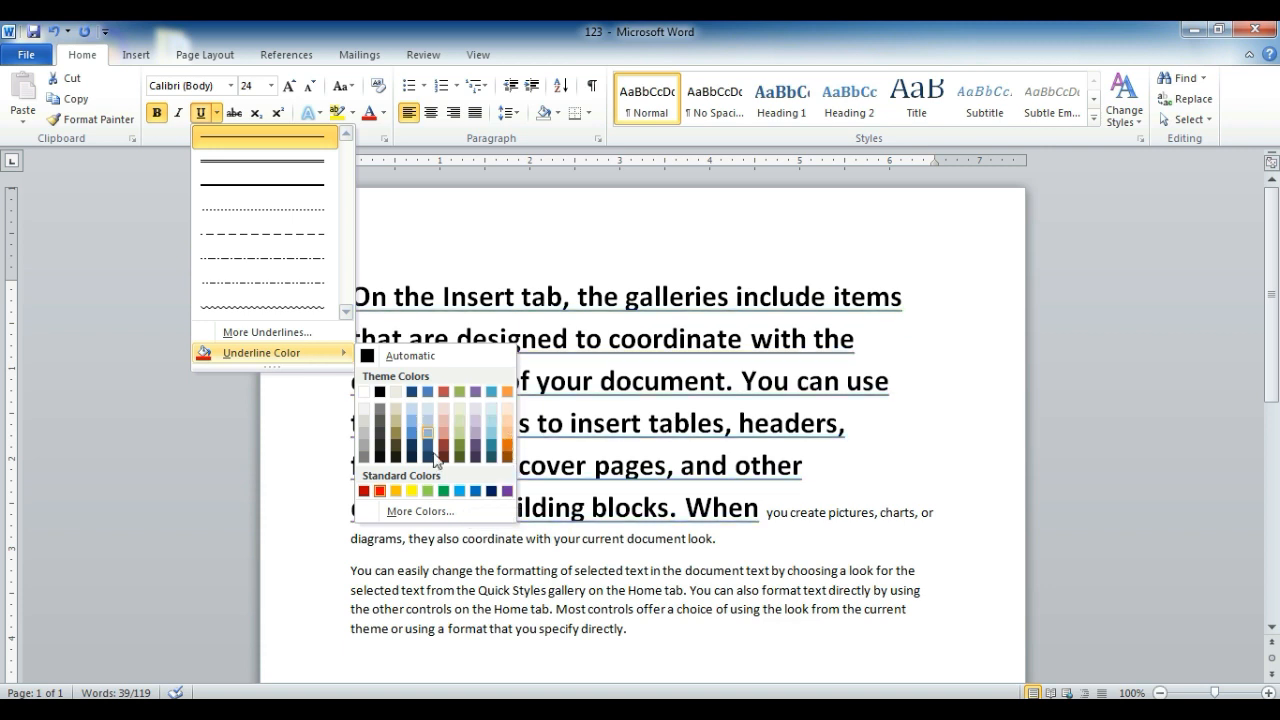
left_click(215, 114)
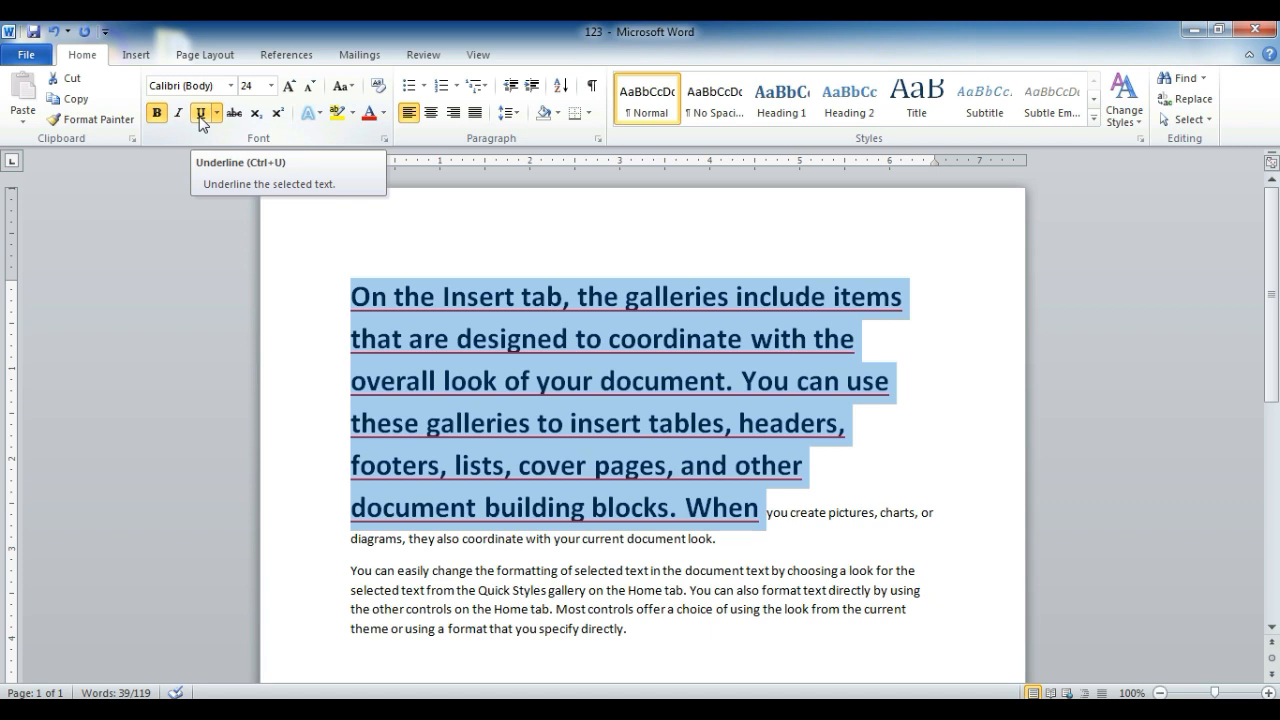
left_click(200, 114)
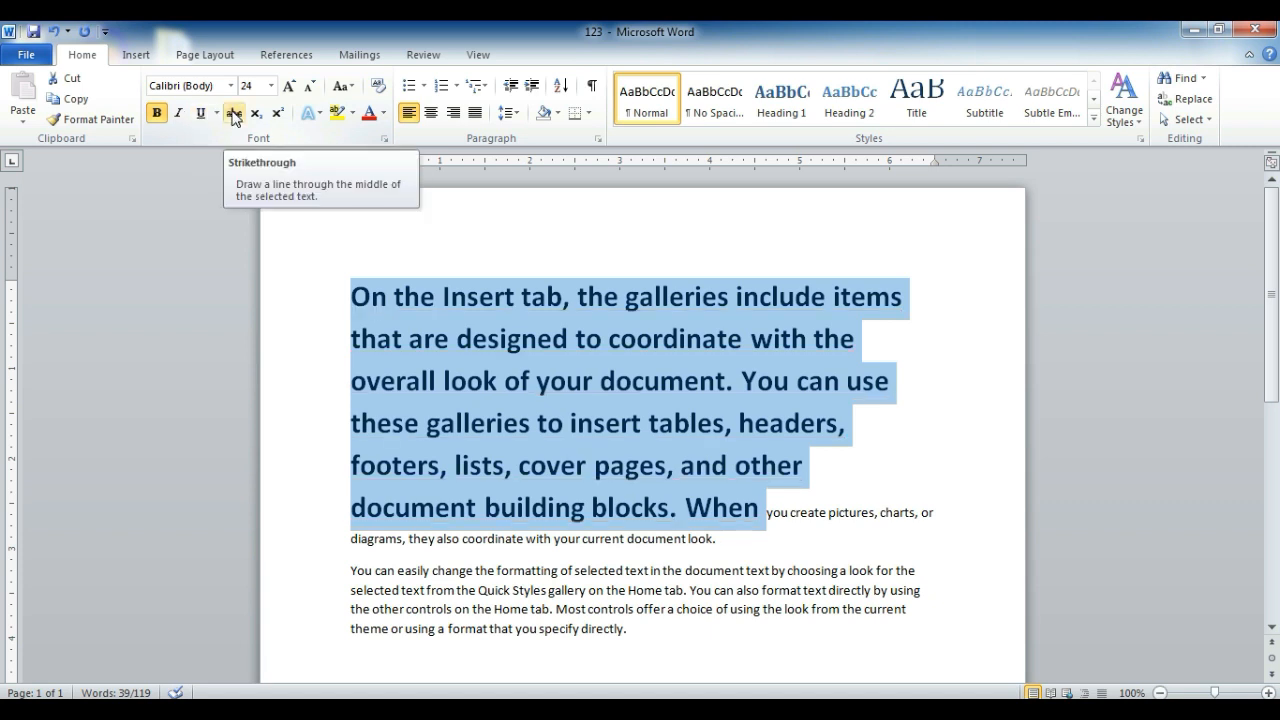
Apply strikethrough to the selected first-paragraph text, remove it again, and deselect the text
left_click(234, 116)
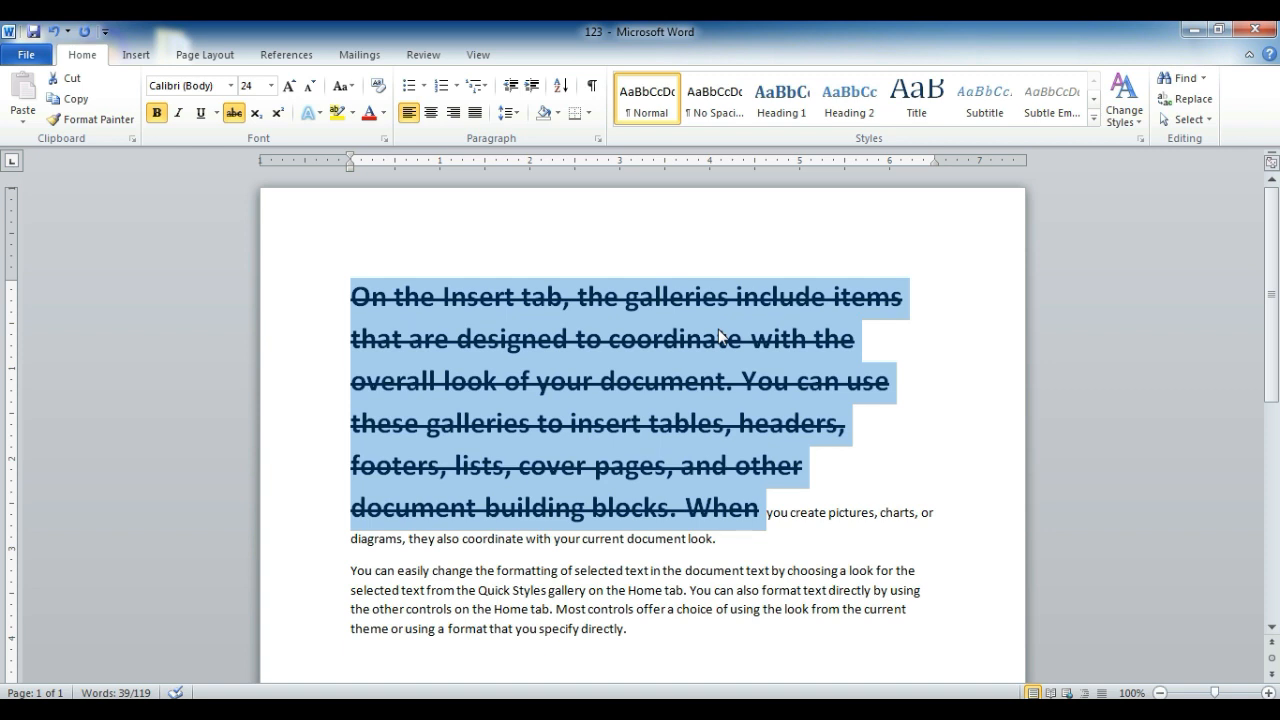
left_click(233, 113)
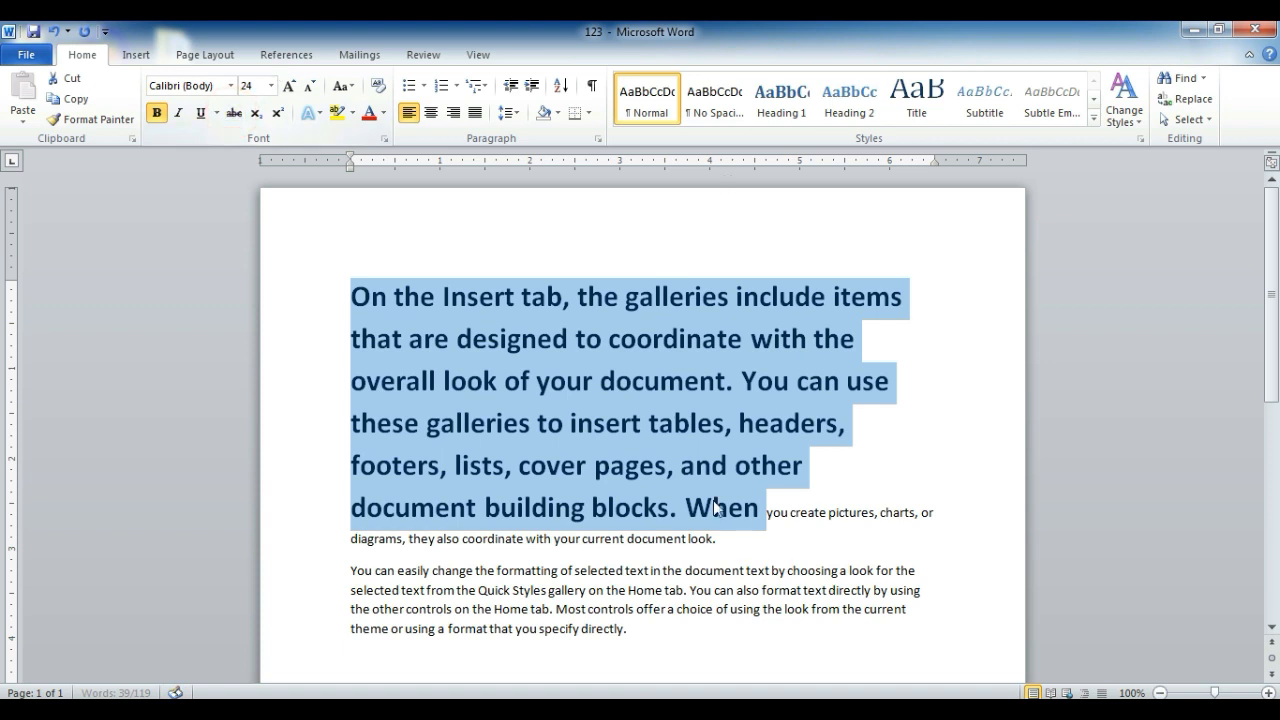
left_click(660, 290)
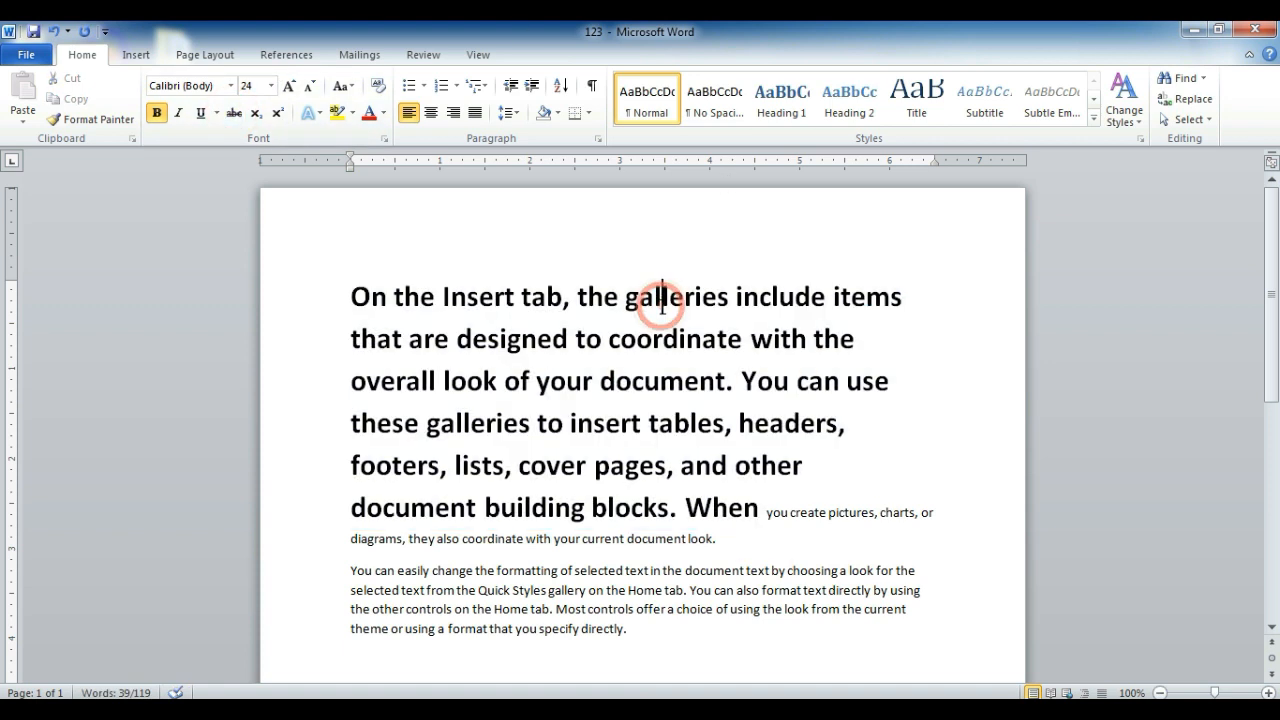
Apply strikethrough to "coordinate with the" in the first paragraph and deselect it
left_click(609, 340)
left_click_drag(609, 340, 847, 343)
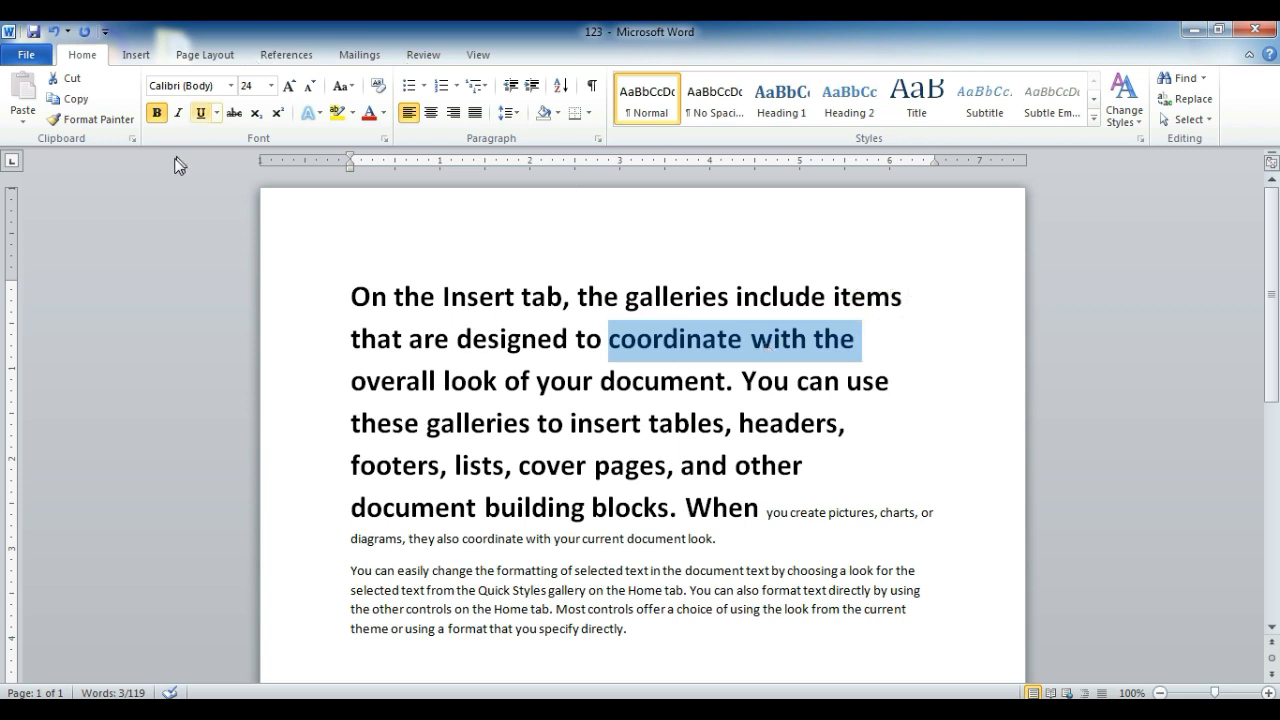
left_click(233, 112)
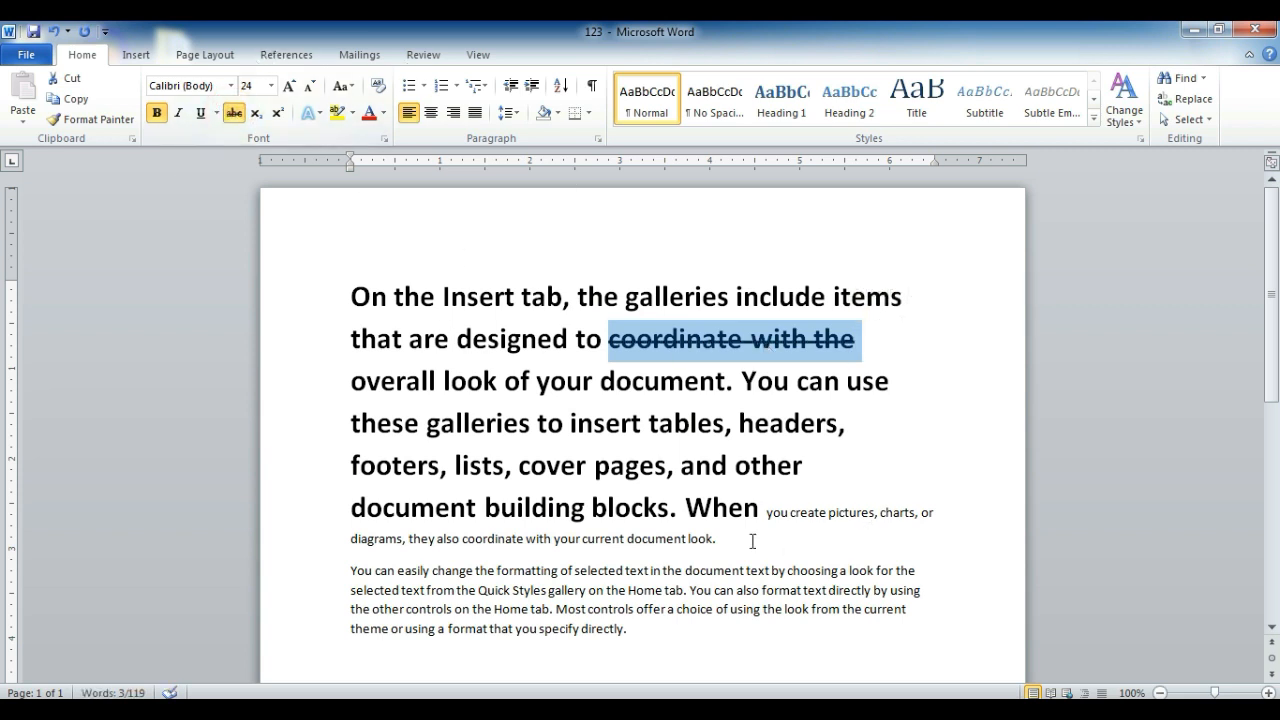
left_click(666, 466)
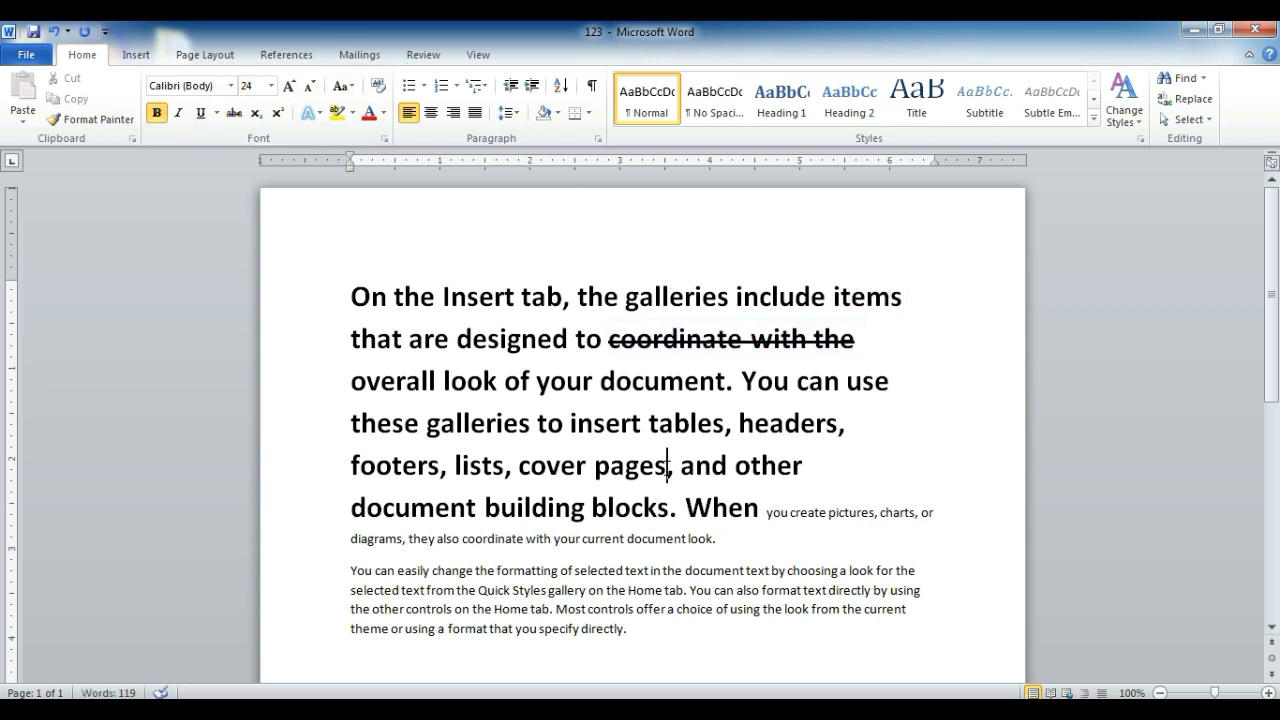
Strike through "cover pages" and the line "diagrams, they also coordinate with your current document look."
left_click_drag(666, 466, 518, 466)
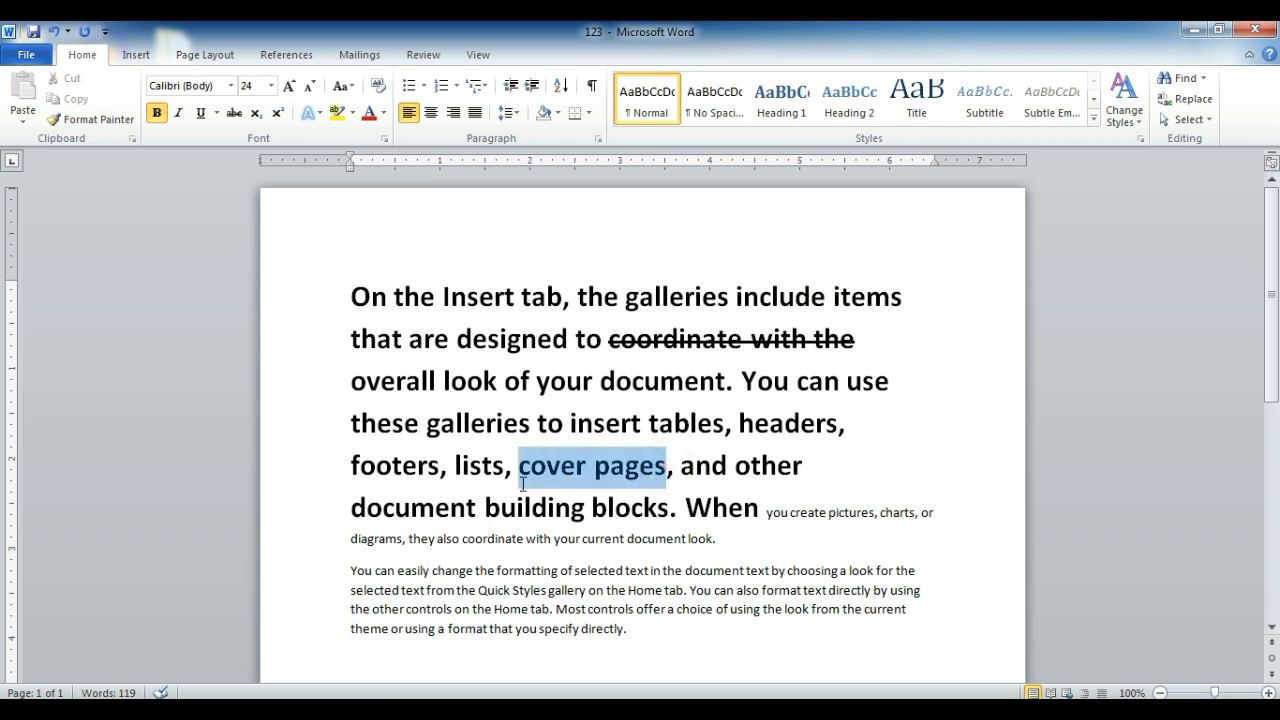
left_click(233, 112)
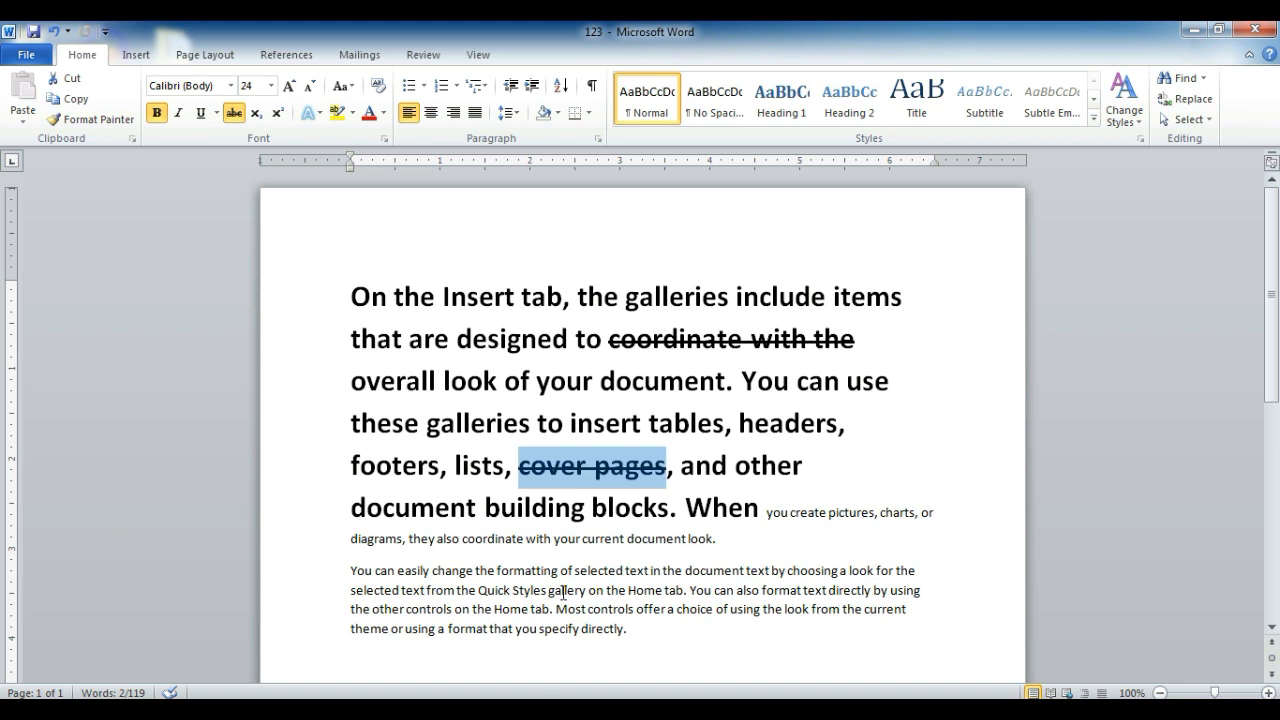
left_click_drag(720, 540, 352, 544)
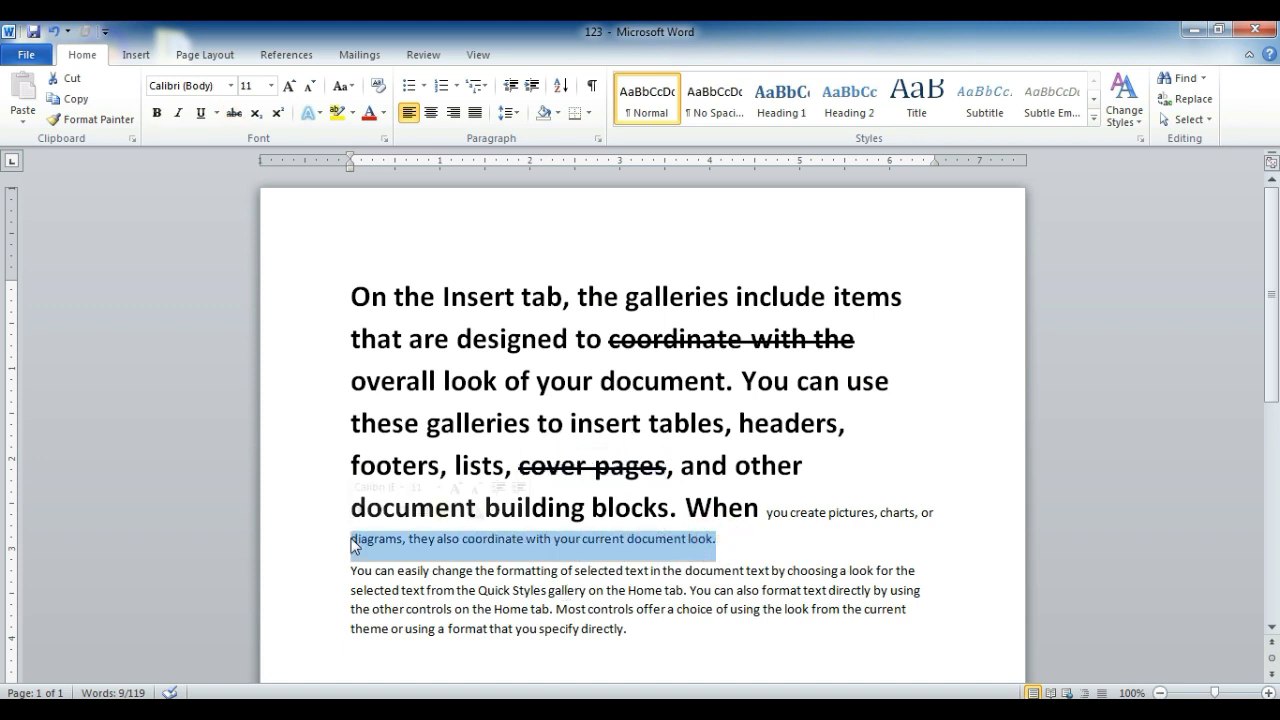
left_click(237, 113)
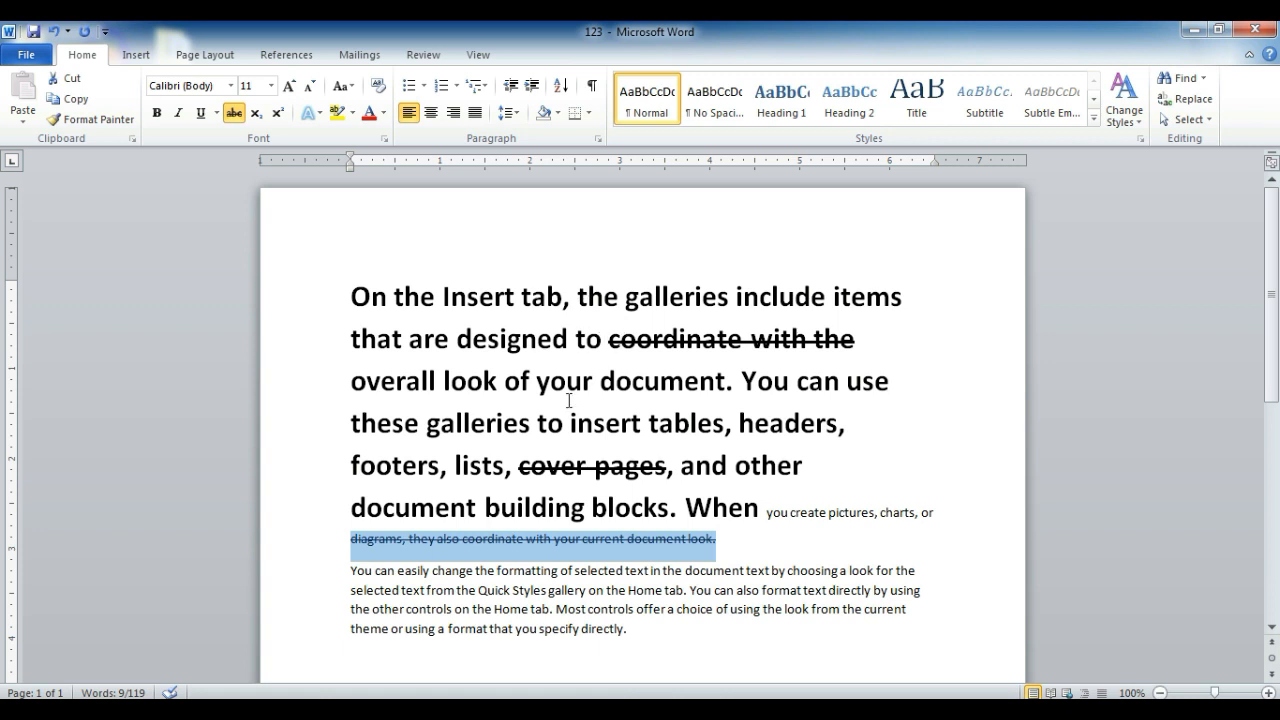
Delete the struck-through "coordinate with the" and remove the strikethrough from "cover pages"
left_click_drag(608, 340, 855, 333)
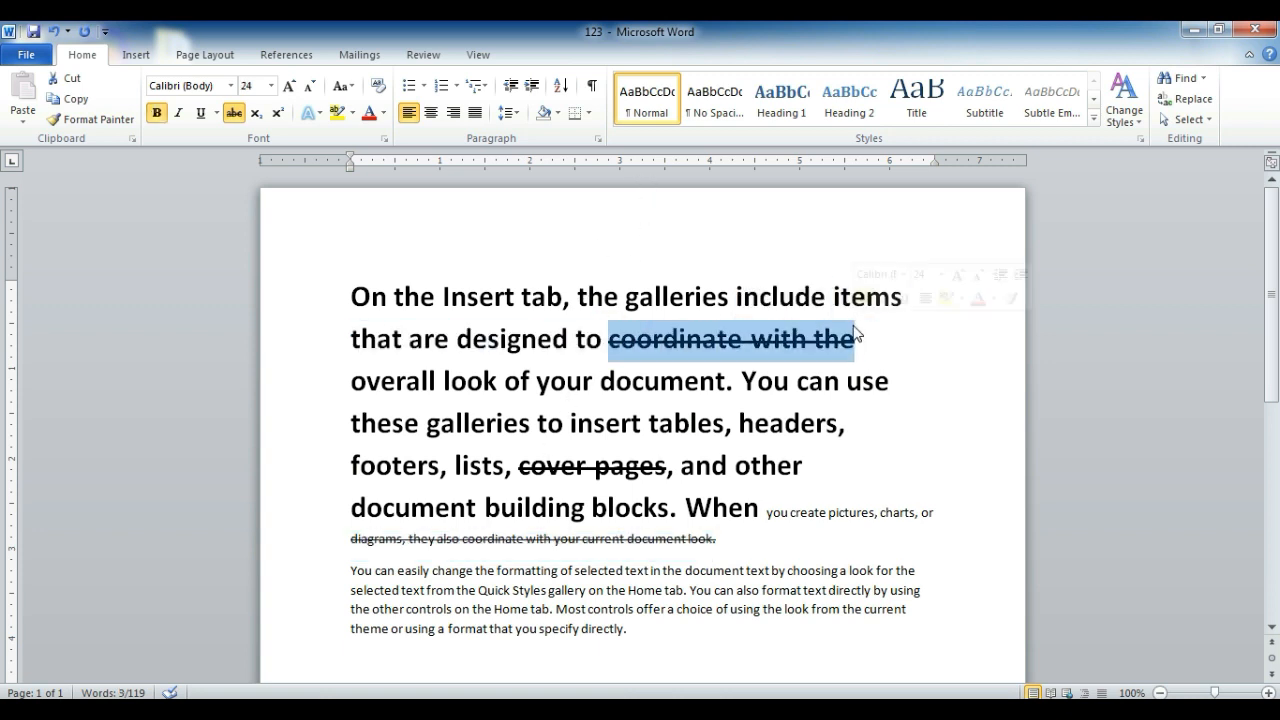
key("Delete")
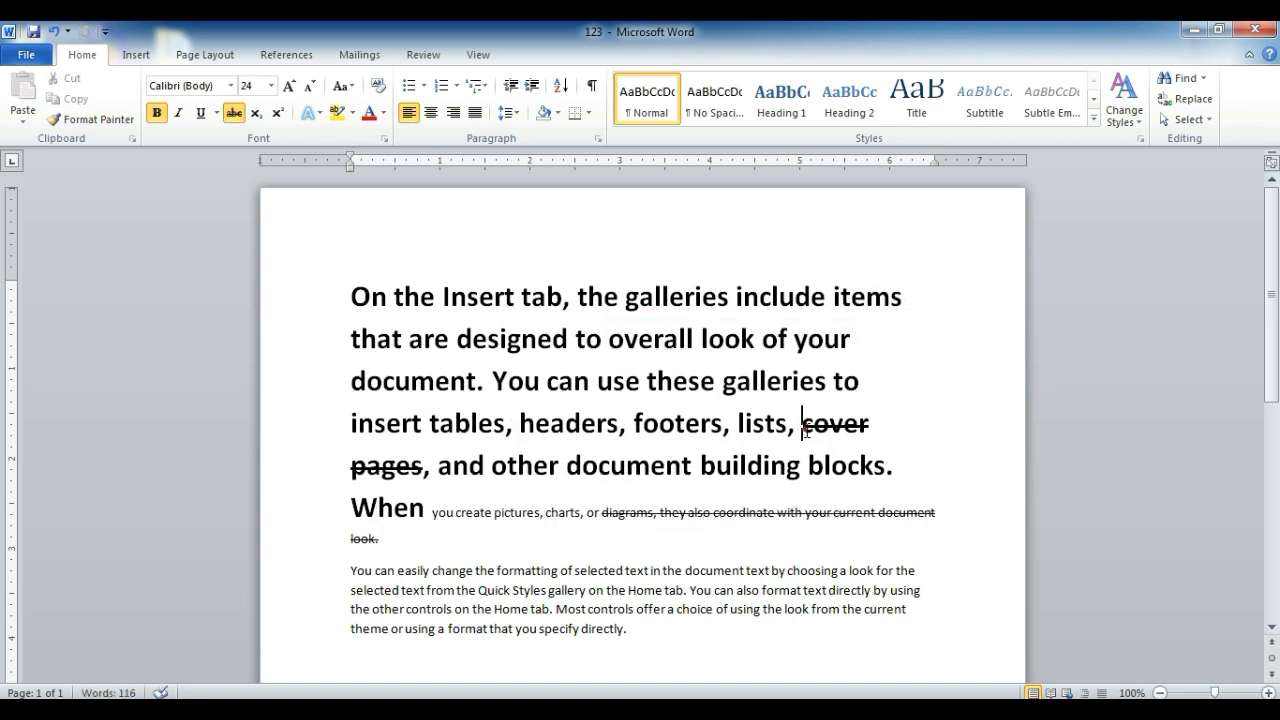
left_click_drag(802, 425, 397, 484)
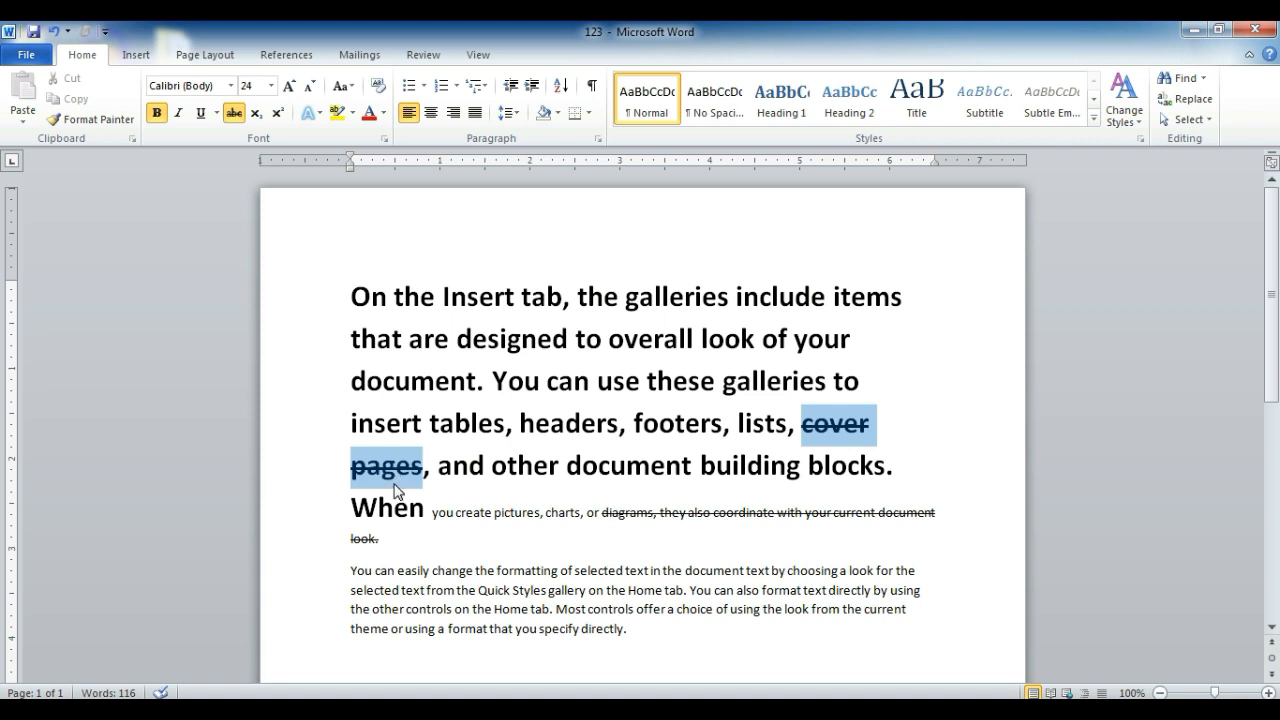
left_click(233, 114)
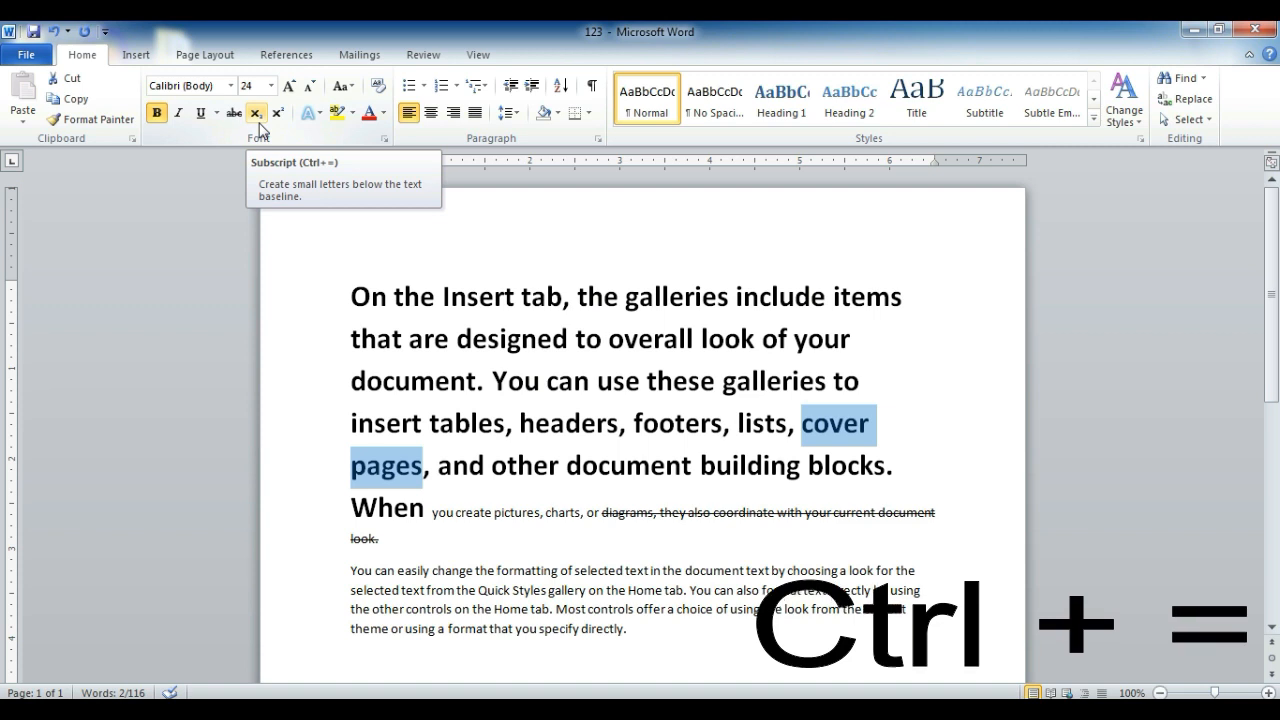
Insert two blank paragraphs above the first paragraph and enter "A2 A2" on the first line
left_click(350, 296)
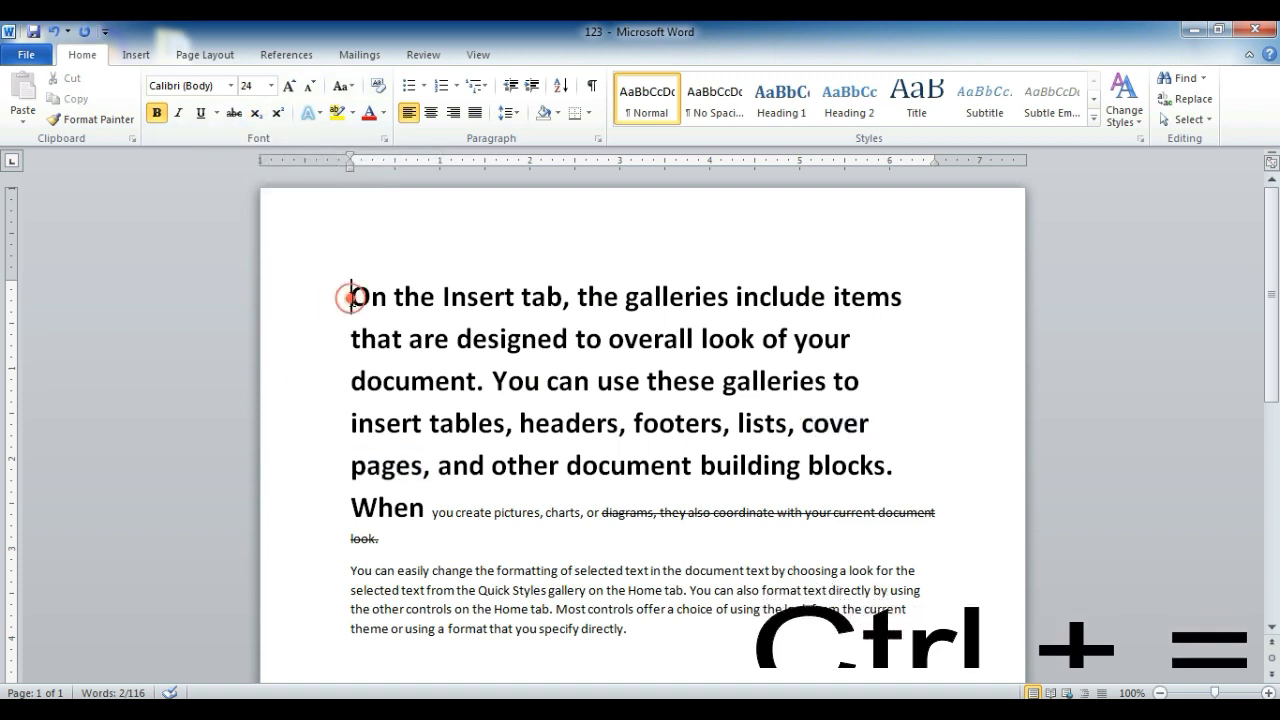
key("Return")
key("Return")
key("Up")
key("Up")
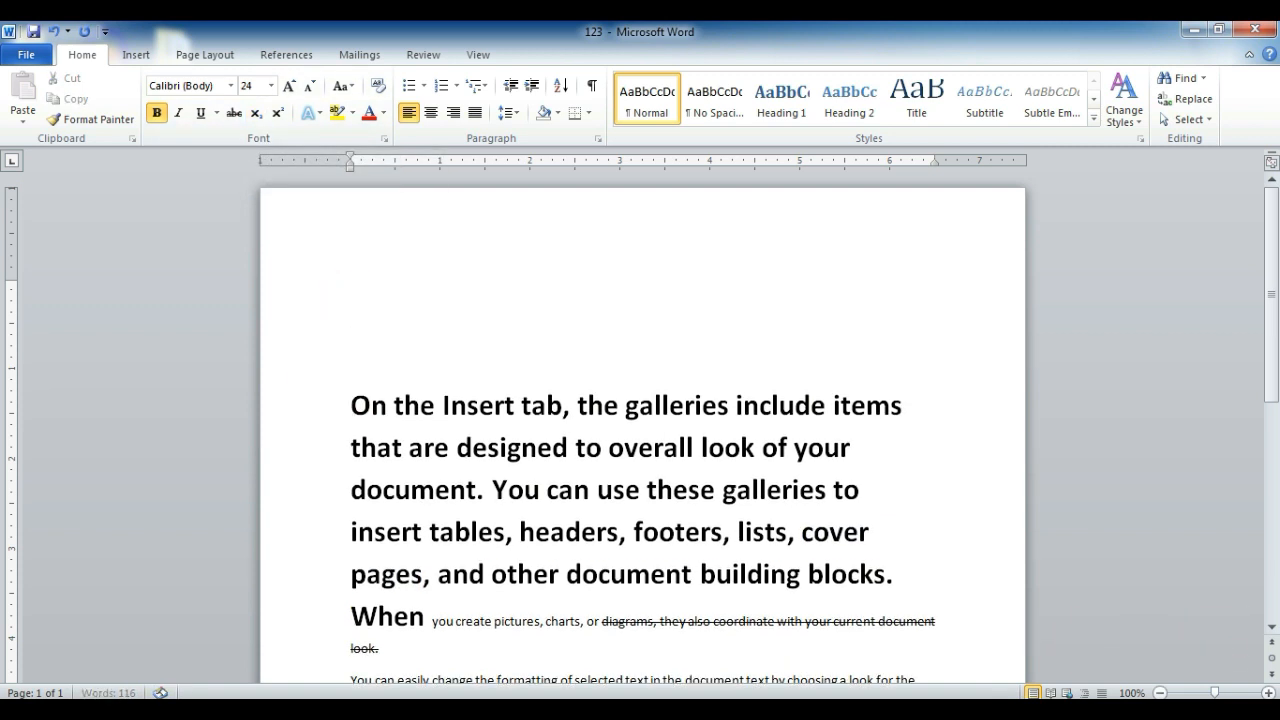
type("A2  A2")
Format the 2 in the first "A2" as subscript
key("Left")
key("Left")
key("Left")
key("Left")
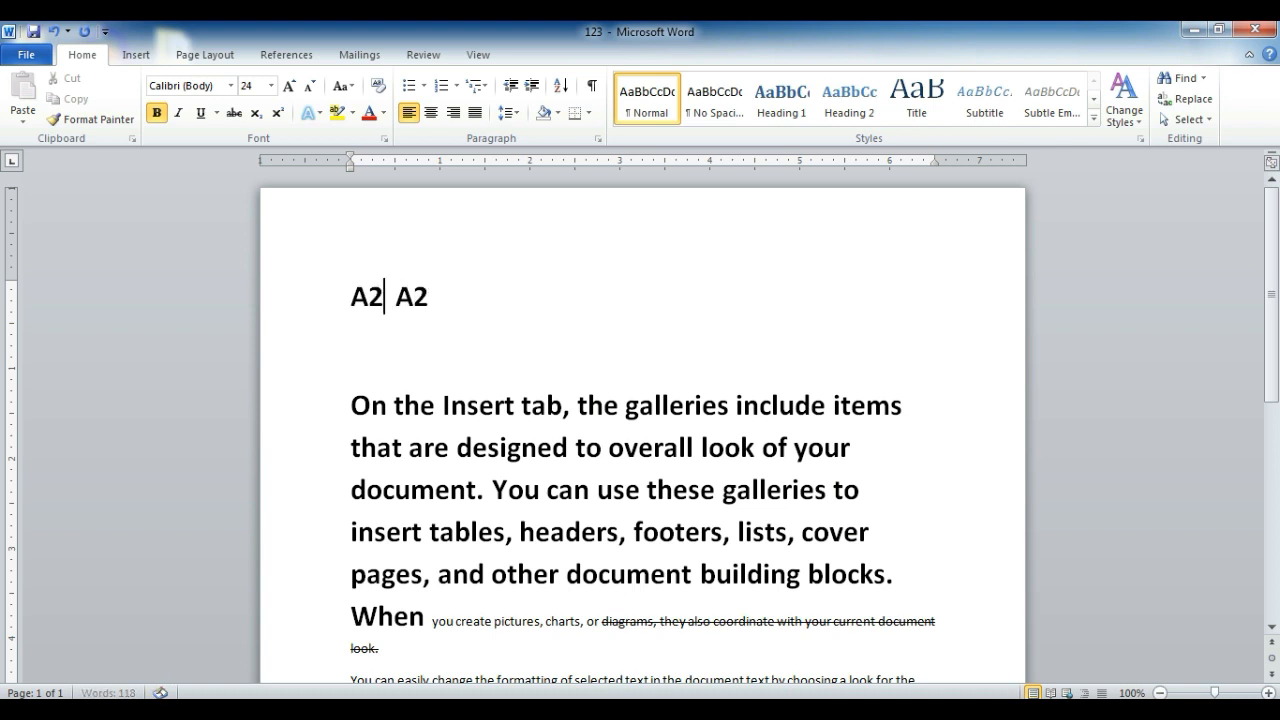
key("shift+Left")
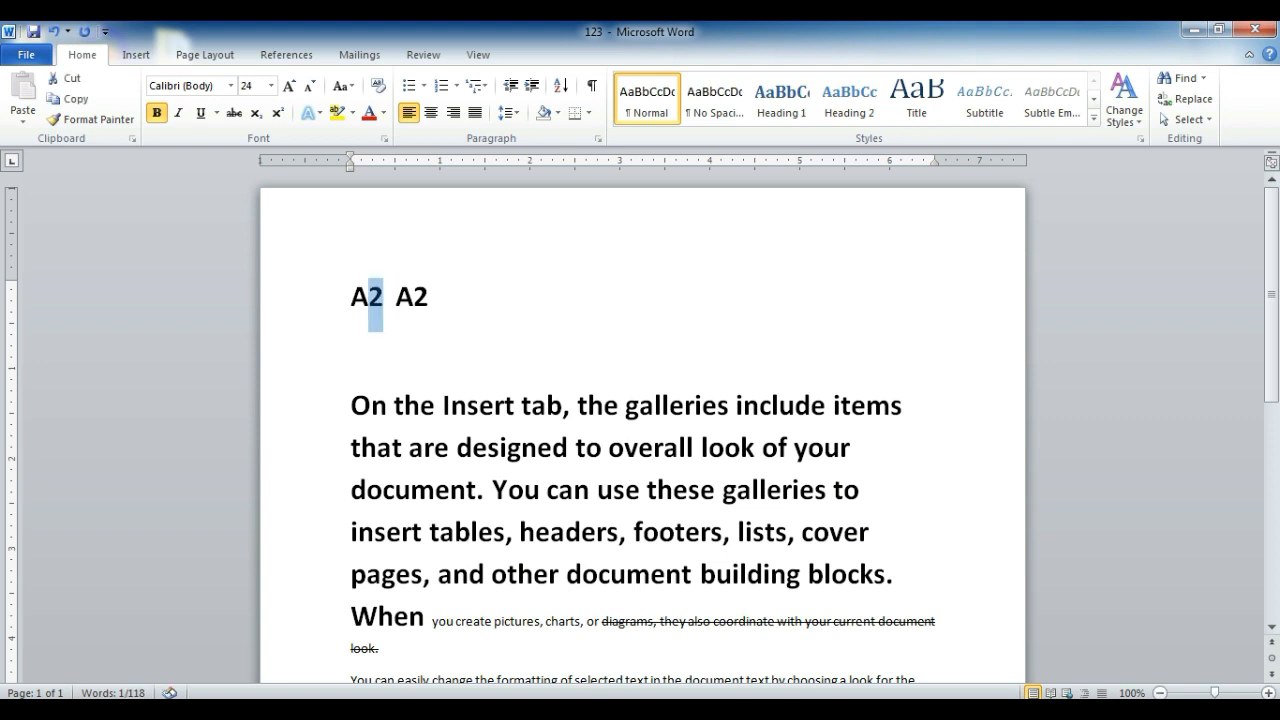
left_click(257, 117)
Toggle the subscript on the first "A2" off and on repeatedly, leaving the 2 as subscript
left_click_drag(380, 310, 345, 308)
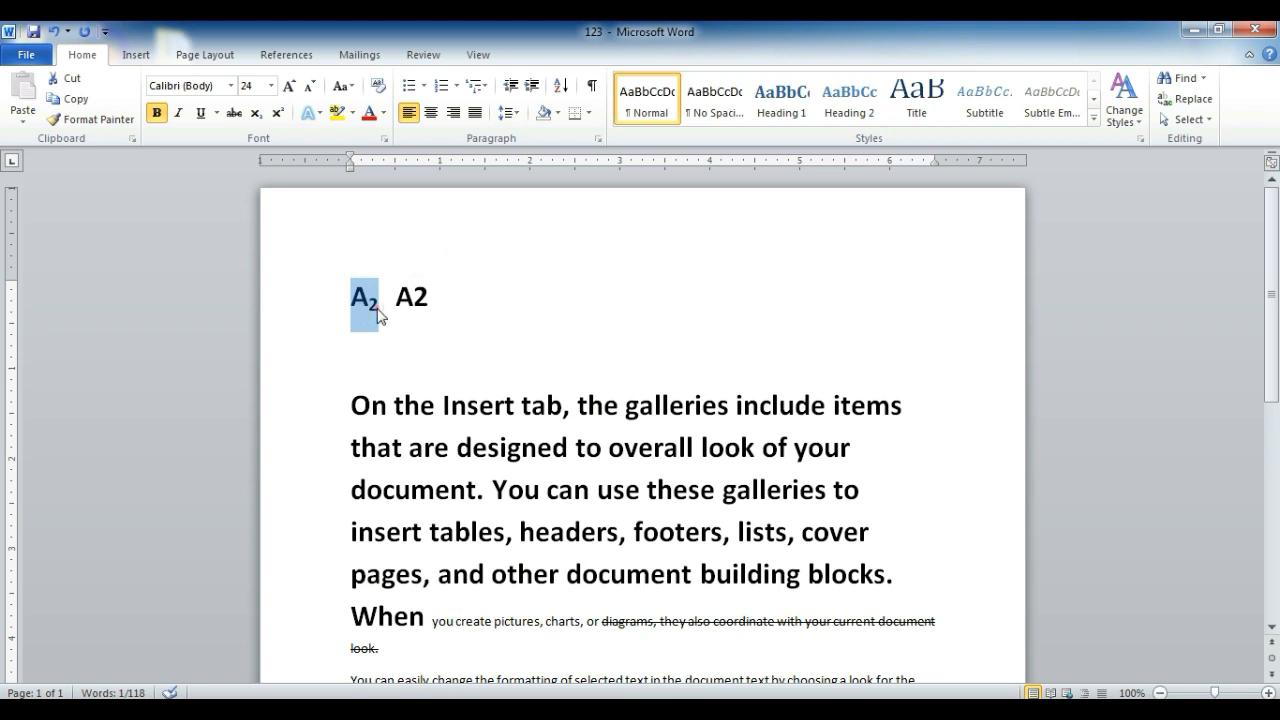
left_click(377, 306)
left_click_drag(377, 306, 372, 315)
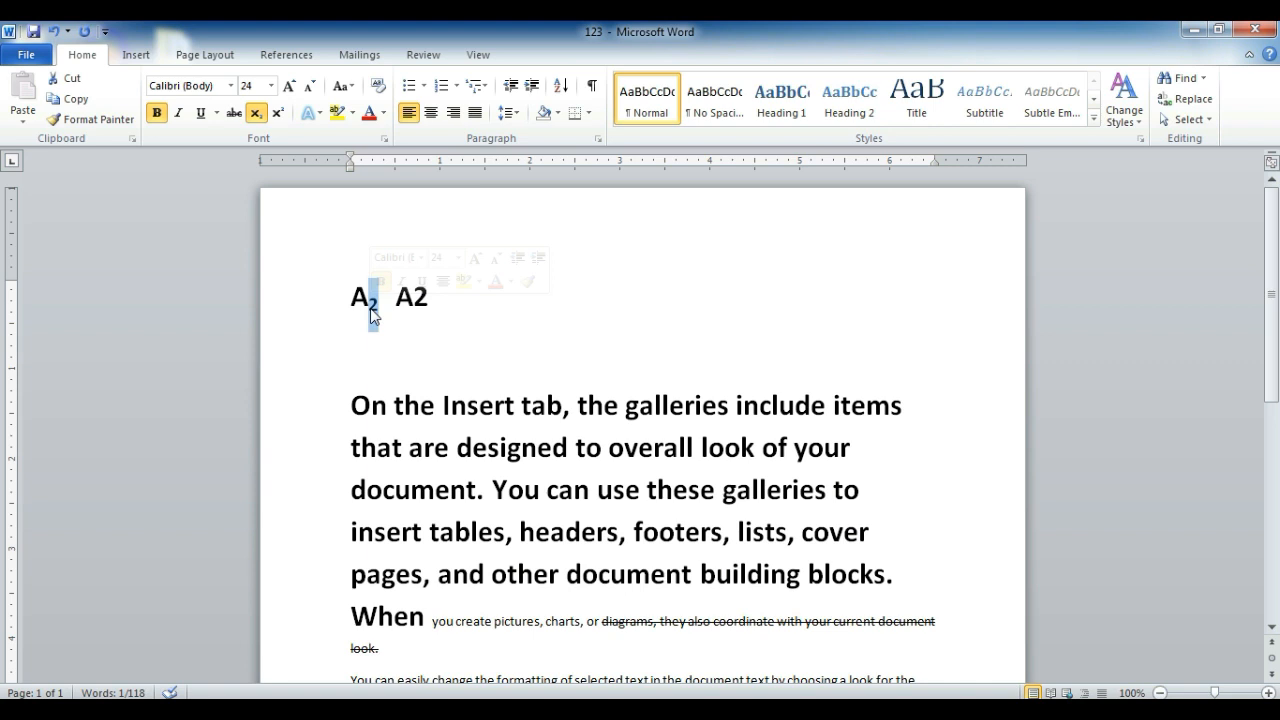
left_click(256, 113)
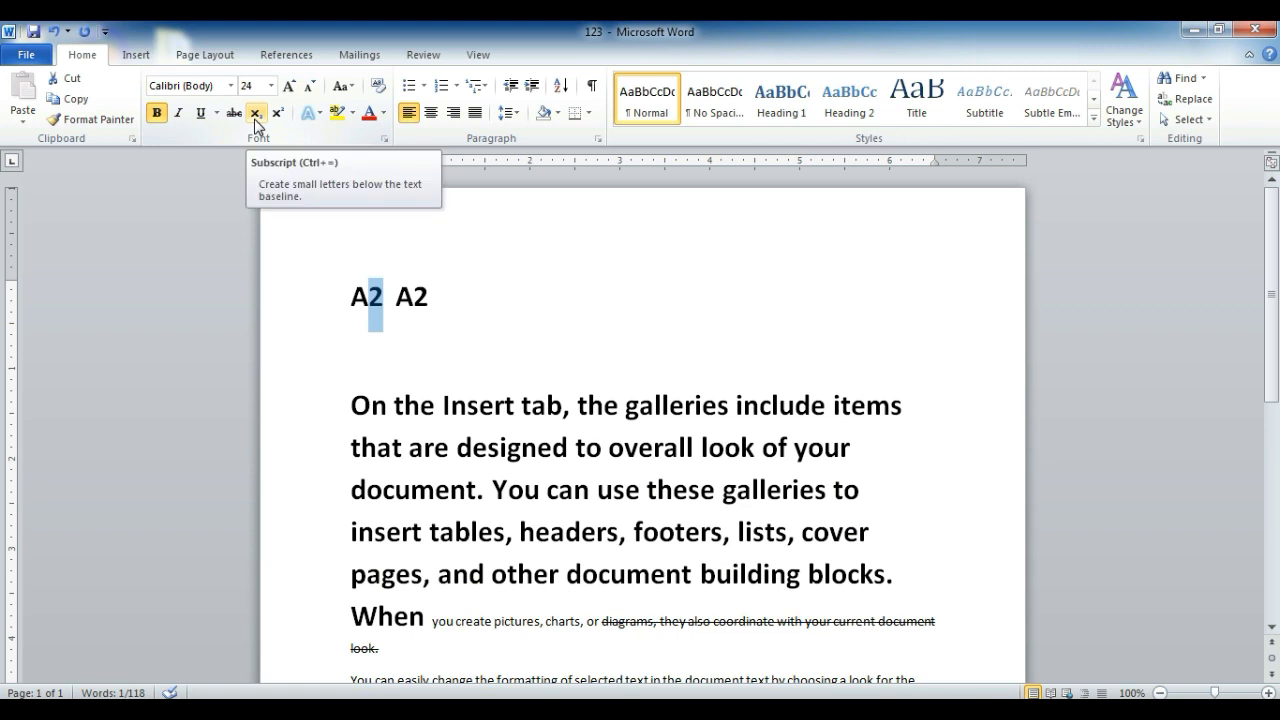
left_click(255, 116)
left_click(255, 116)
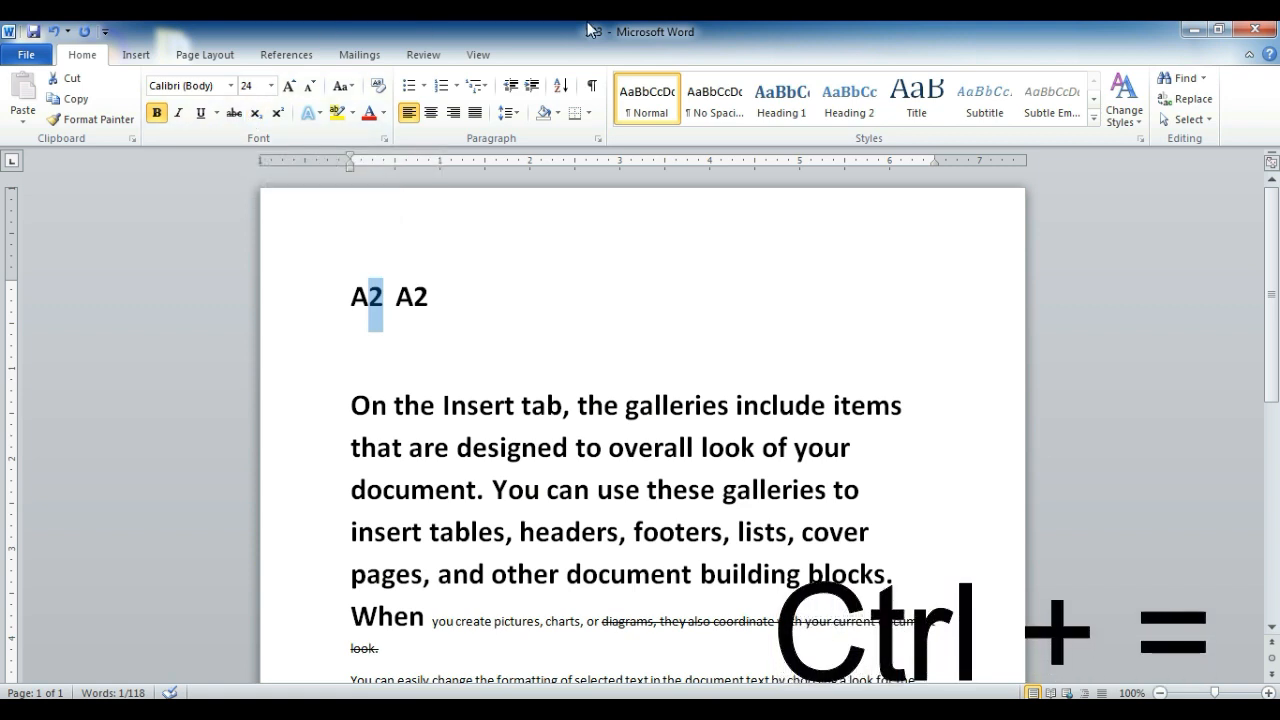
key("ctrl+equal")
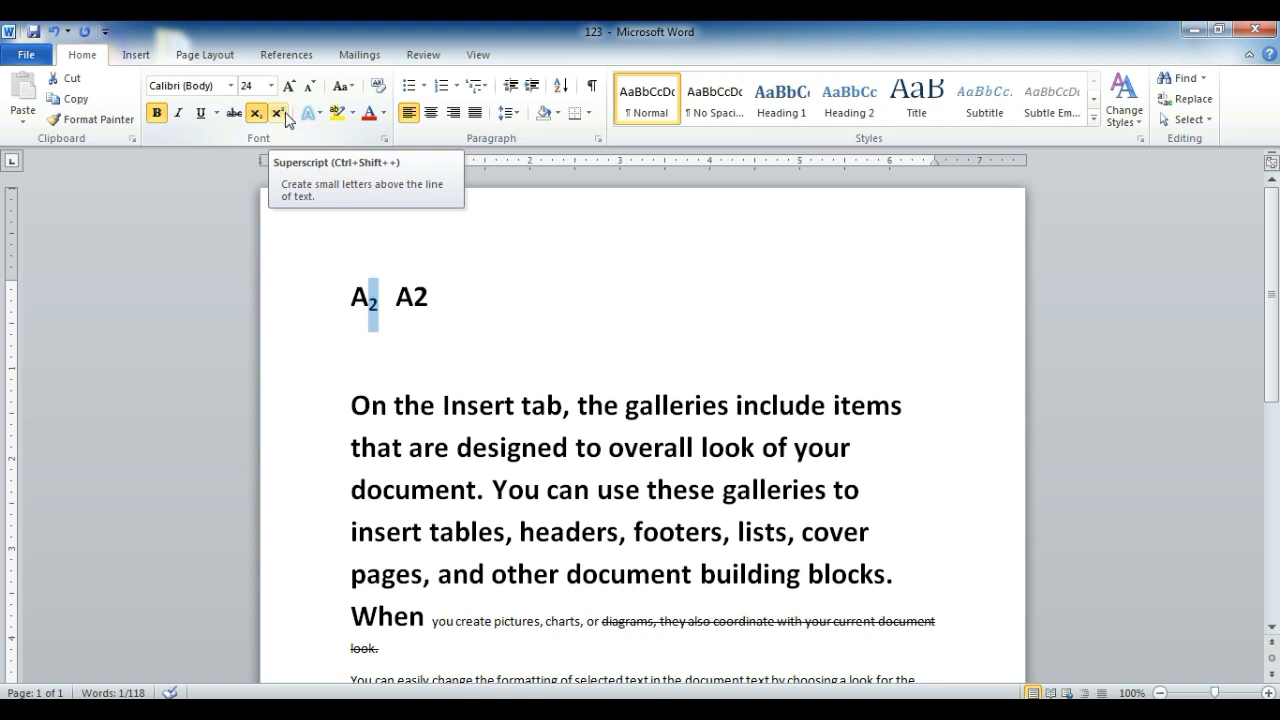
Format the 2 in the second "A2" as superscript
left_click_drag(431, 296, 415, 302)
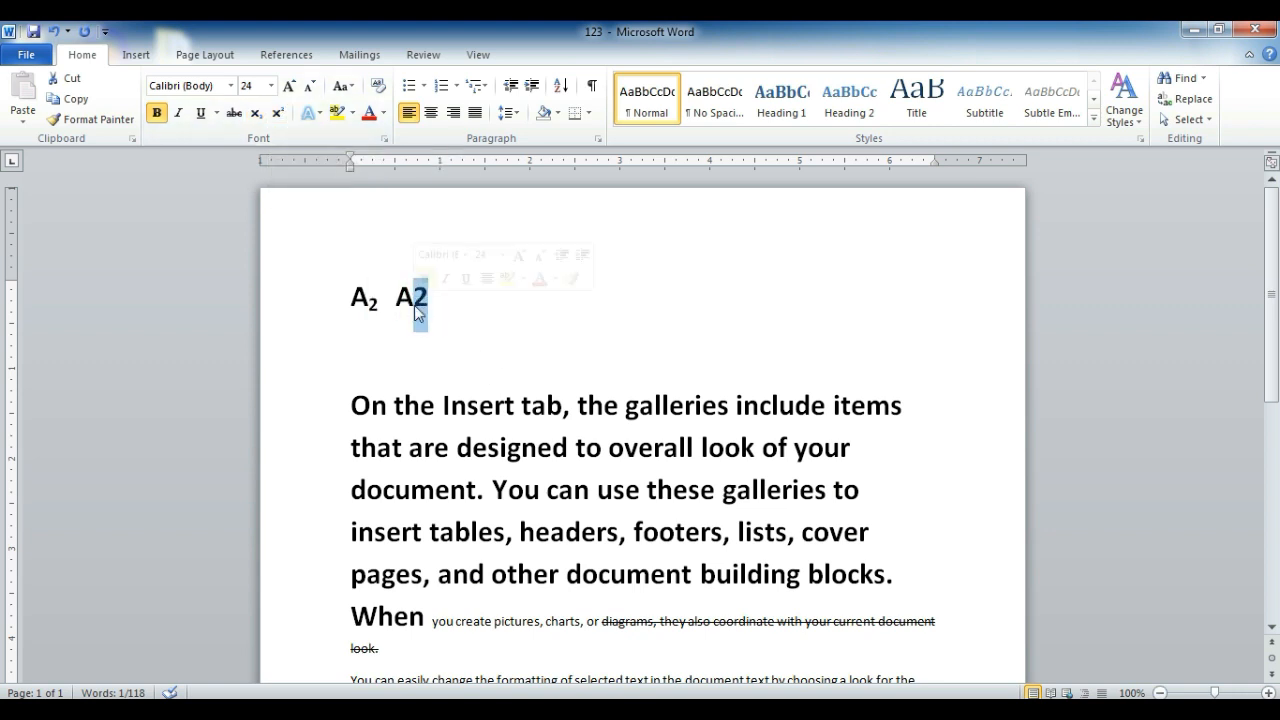
left_click(278, 118)
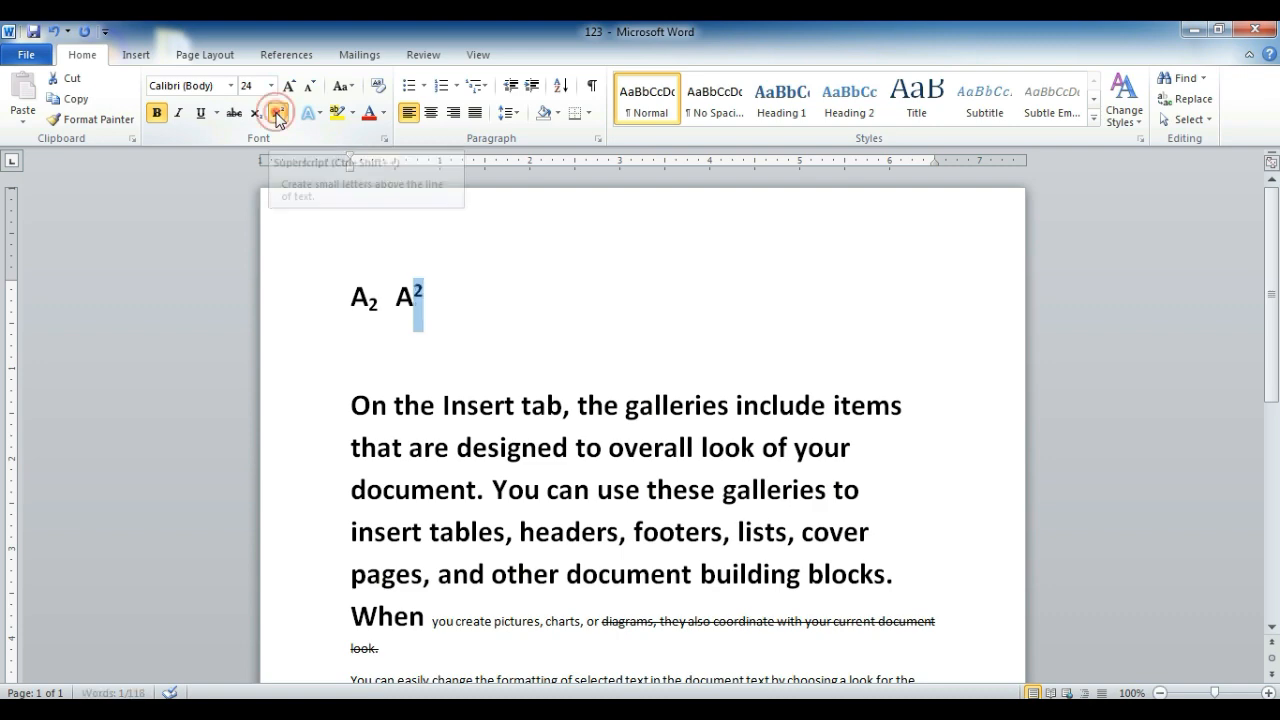
left_click(437, 293)
Zoom the document in to 140% and examine the subscript and superscript characters on the first line
left_click(271, 295)
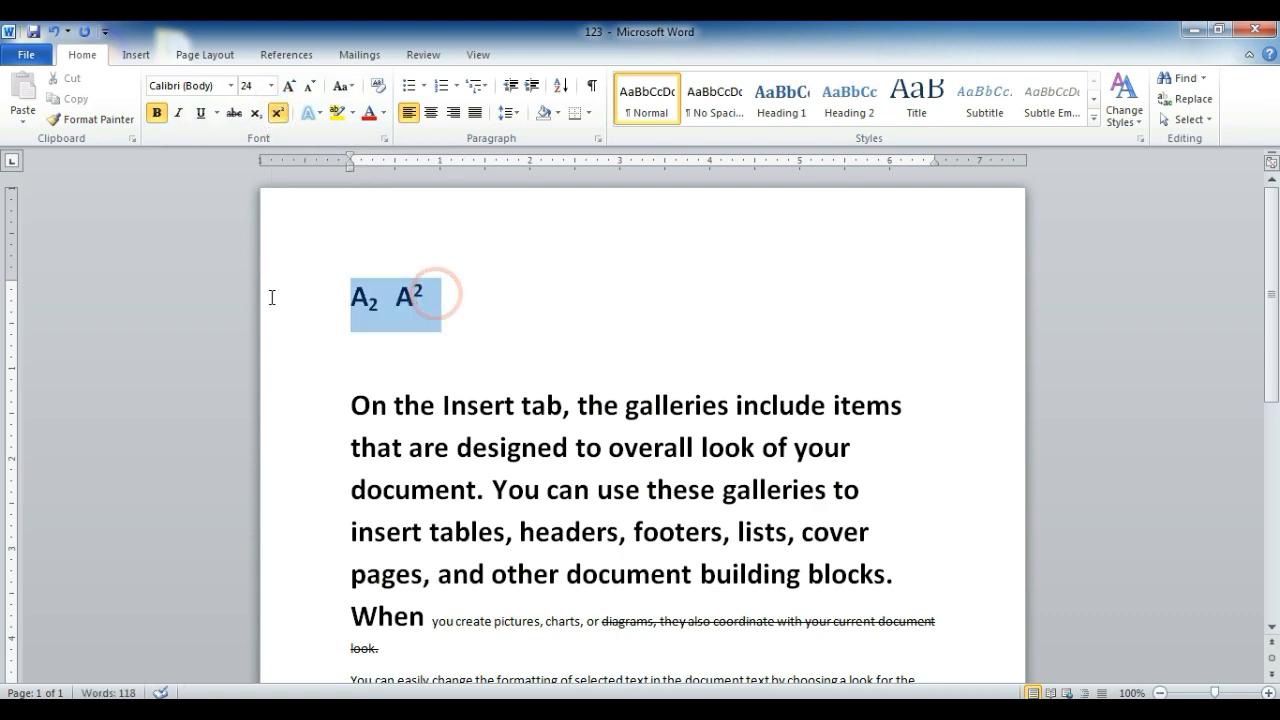
left_click(1268, 692)
left_click(1268, 692)
left_click(1268, 692)
left_click(1268, 692)
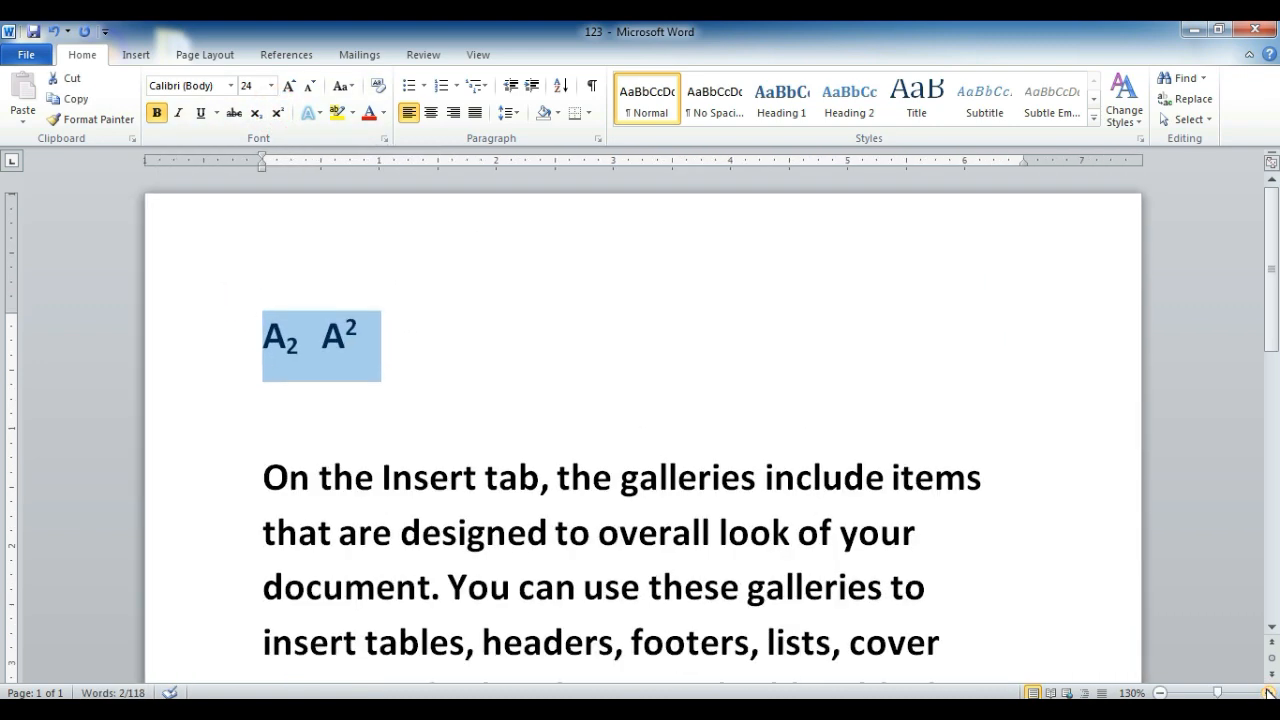
left_click(385, 346)
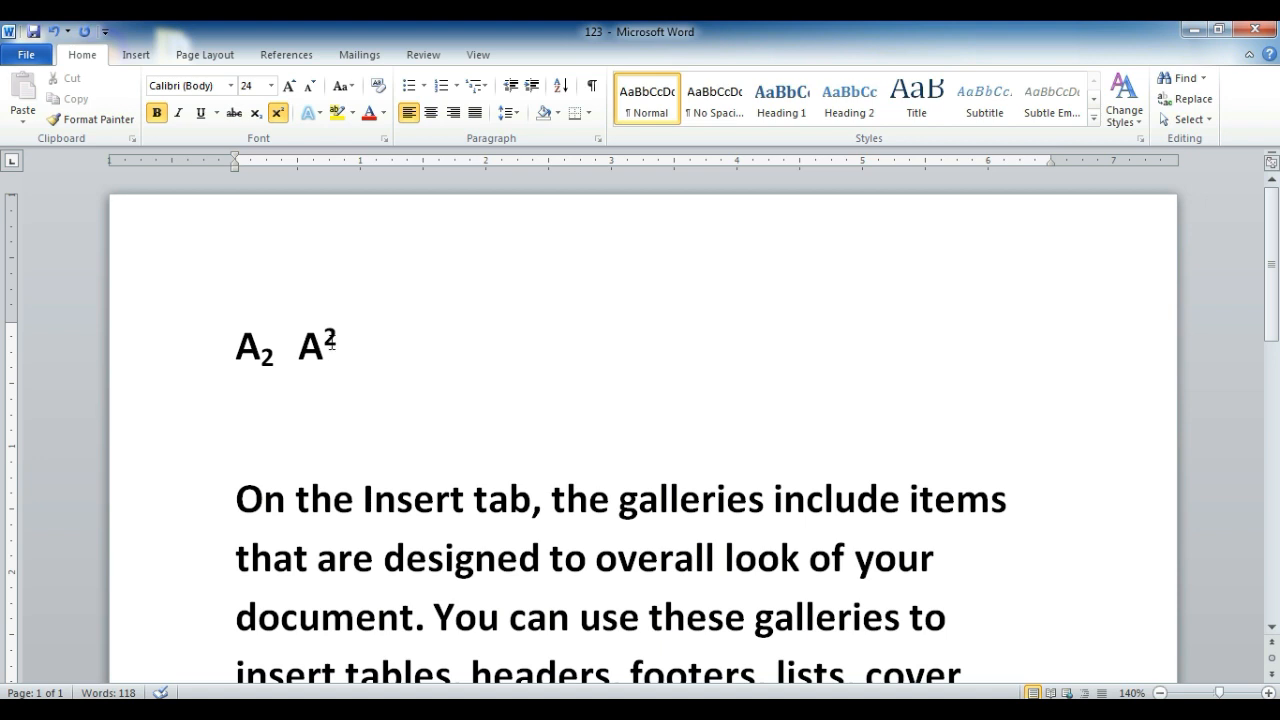
left_click_drag(338, 348, 263, 356)
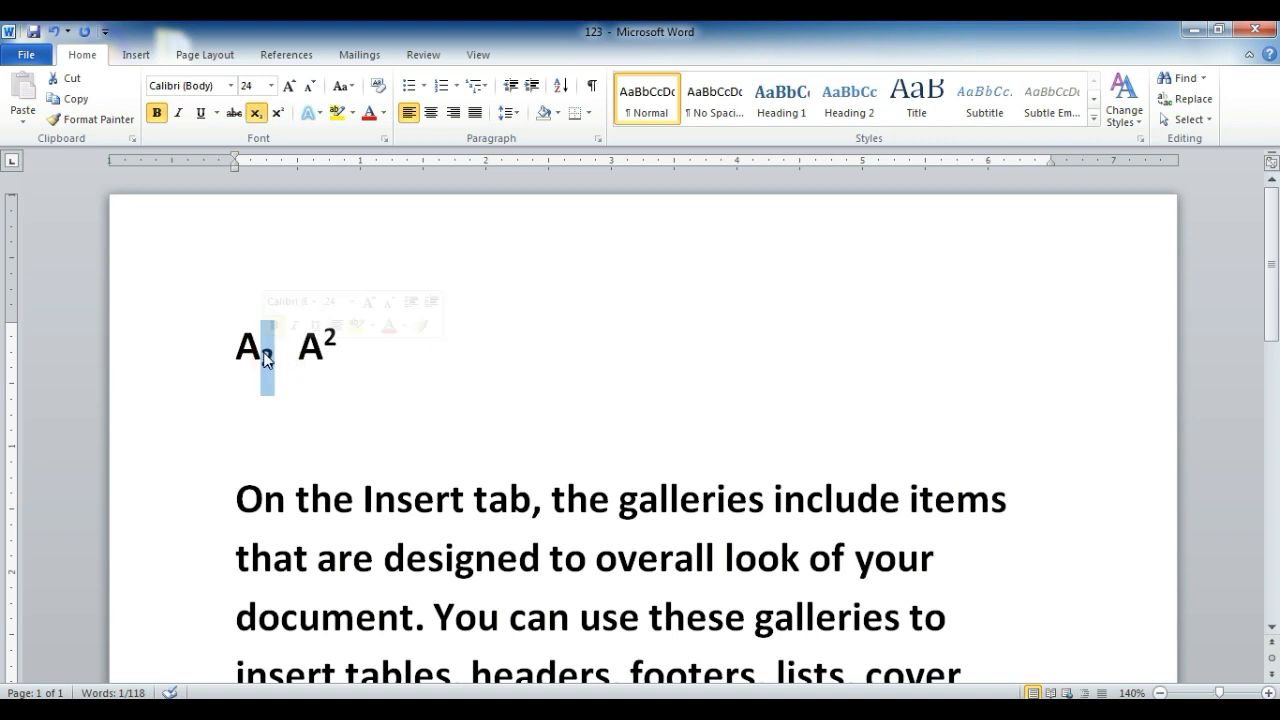
Add "insert" in superscript after the second "A2", followed by random trial letters, and delete the trial letters
left_click(347, 365)
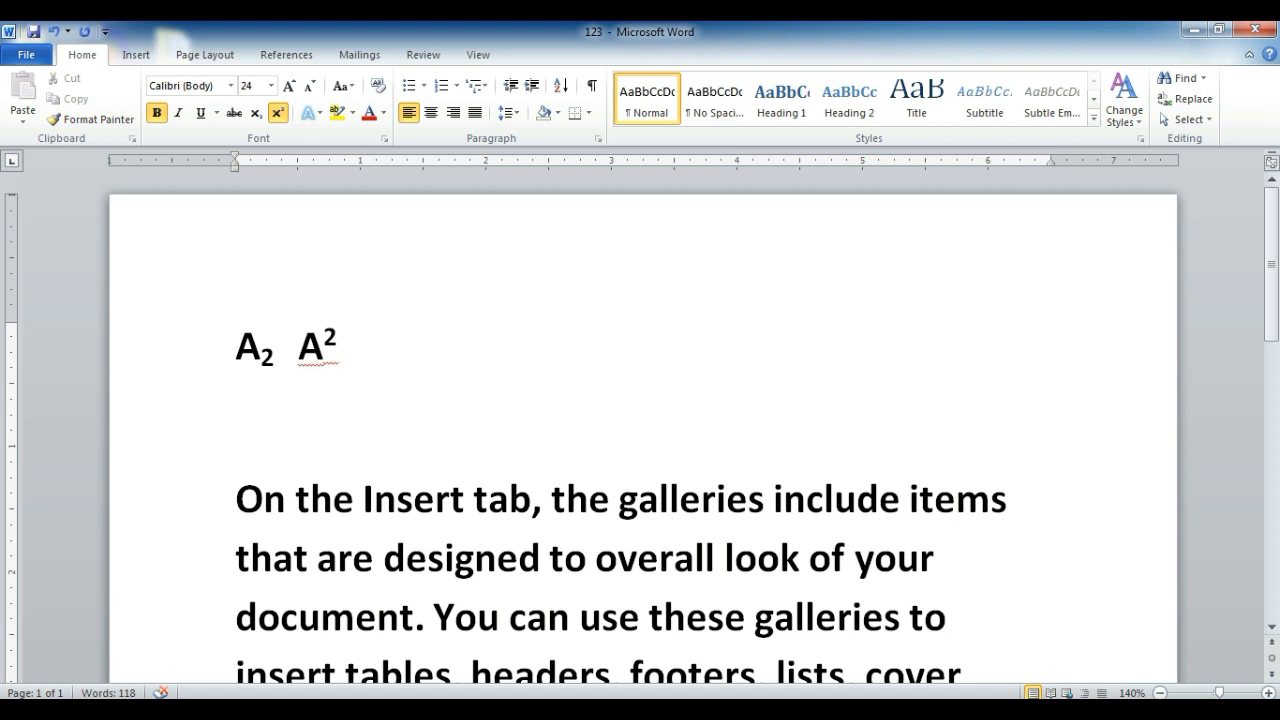
type("insert")
type("gndjhnbjfgn")
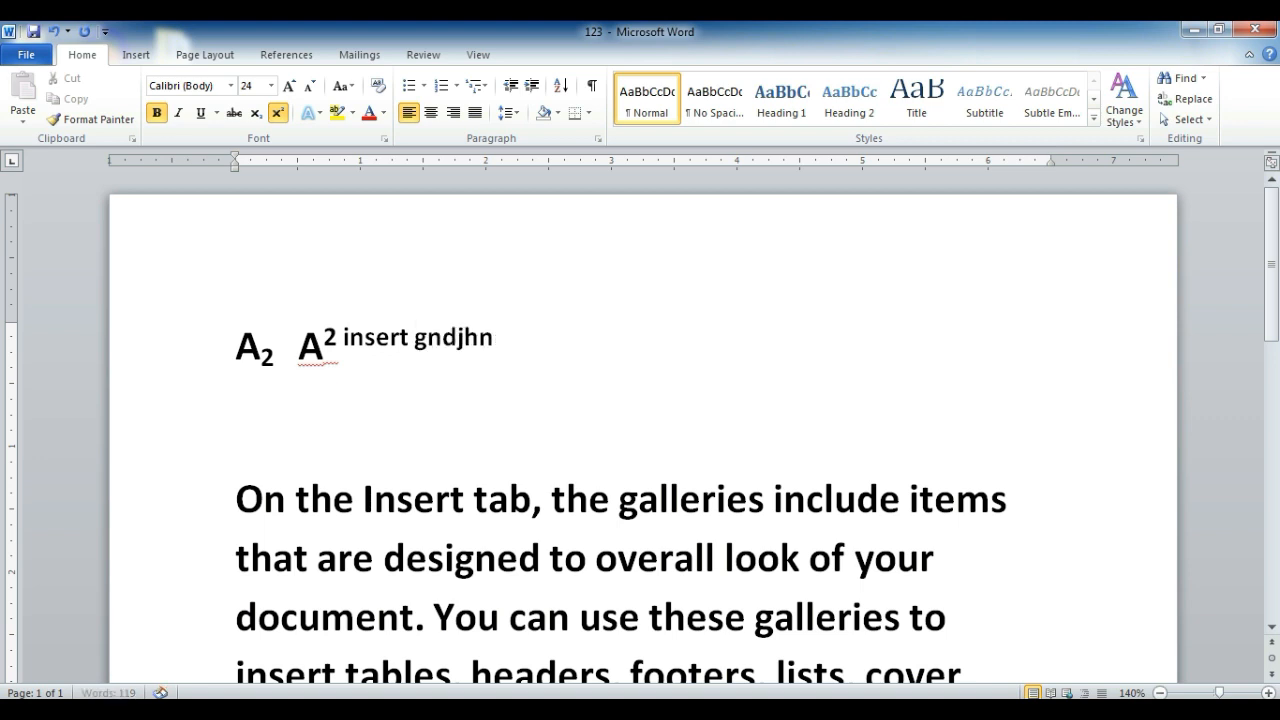
key("BackSpace")
key("BackSpace")
key("BackSpace")
key("BackSpace")
key("BackSpace")
key("BackSpace")
key("BackSpace")
key("BackSpace")
key("BackSpace")
key("BackSpace")
key("BackSpace")
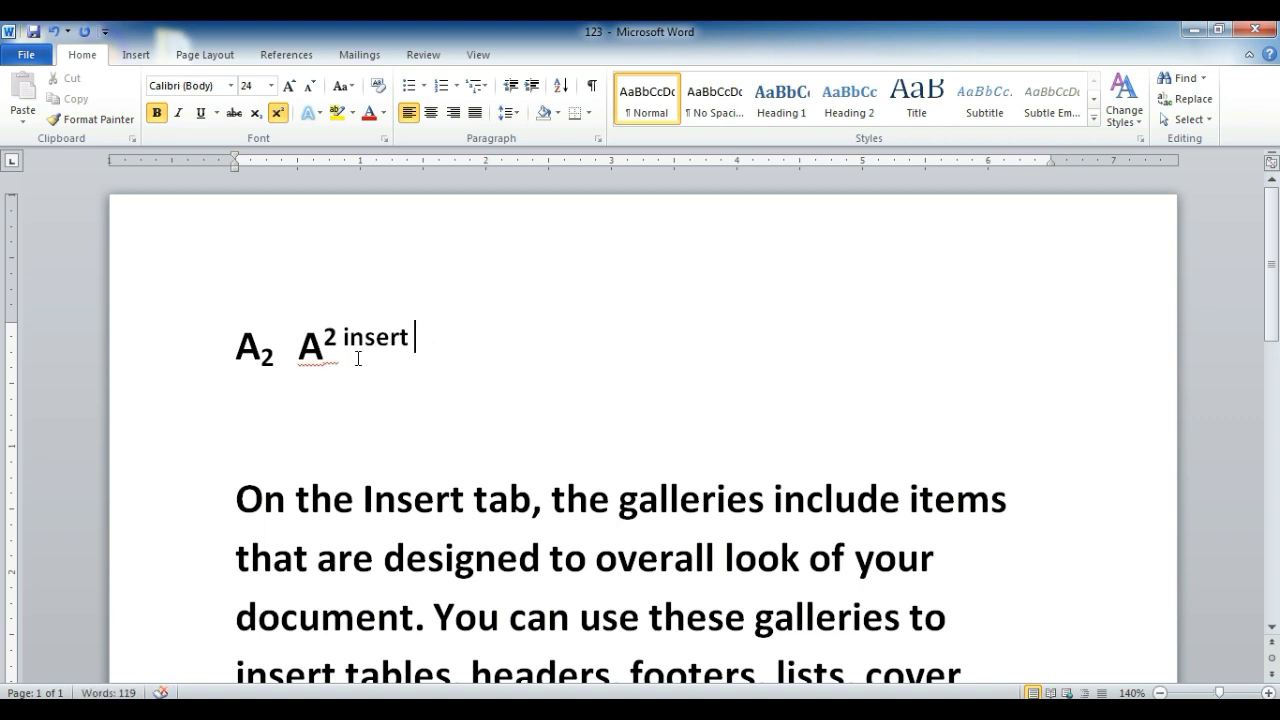
Add a second "insert" in normal script at the end of the line and remove the superscript from the first "insert"
left_click(276, 113)
type("insert")
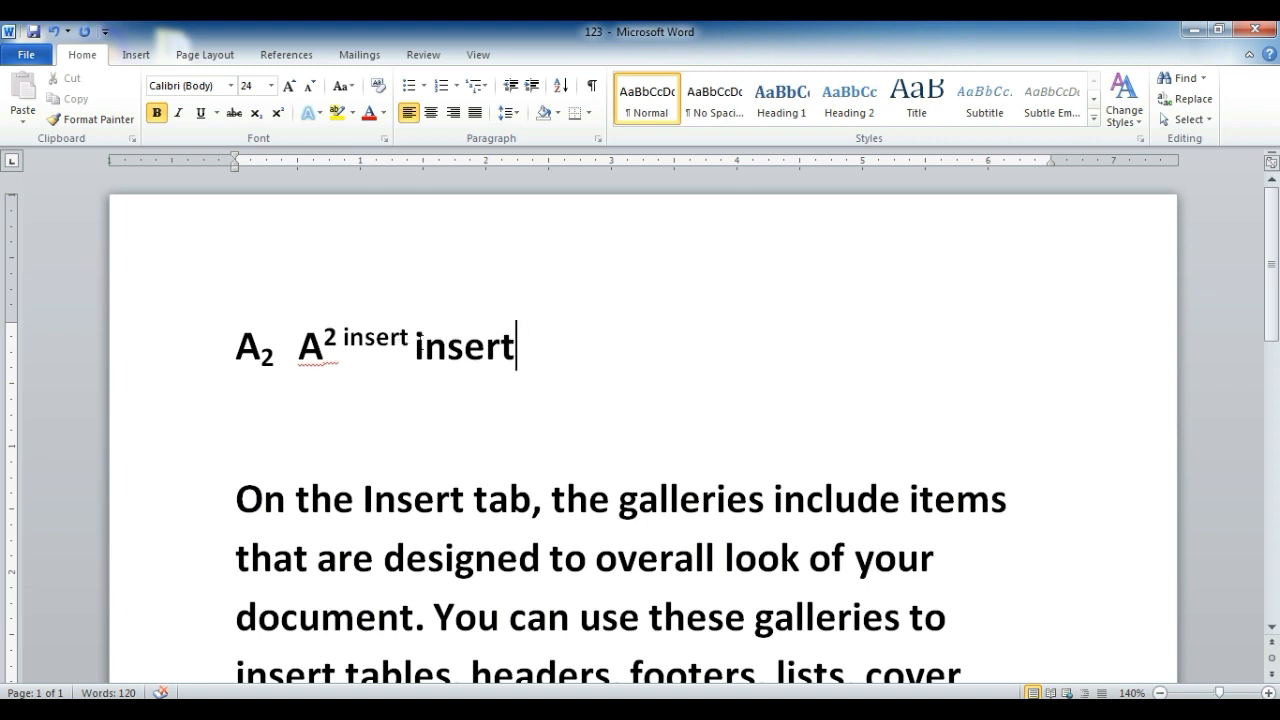
left_click(412, 341)
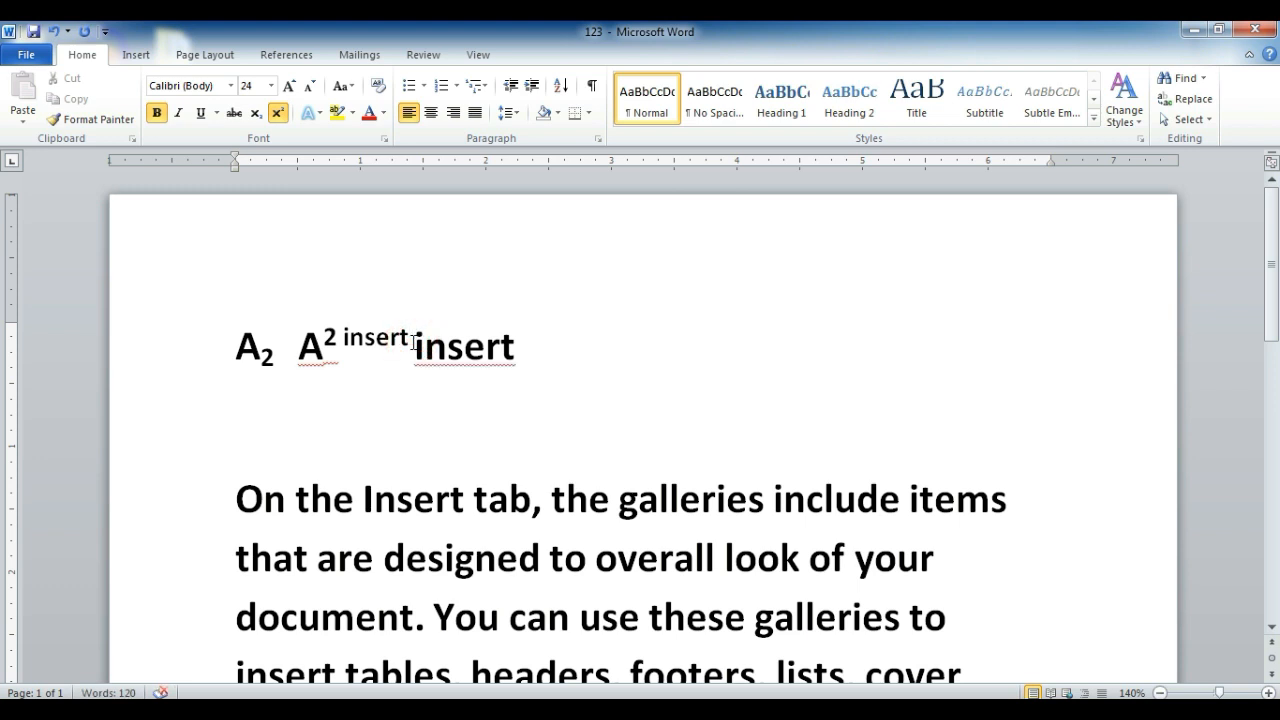
key("shift+Left")
key("shift+Left")
key("shift+Left")
key("shift+Left")
key("shift+Left")
key("shift+Left")
key("shift+Right")
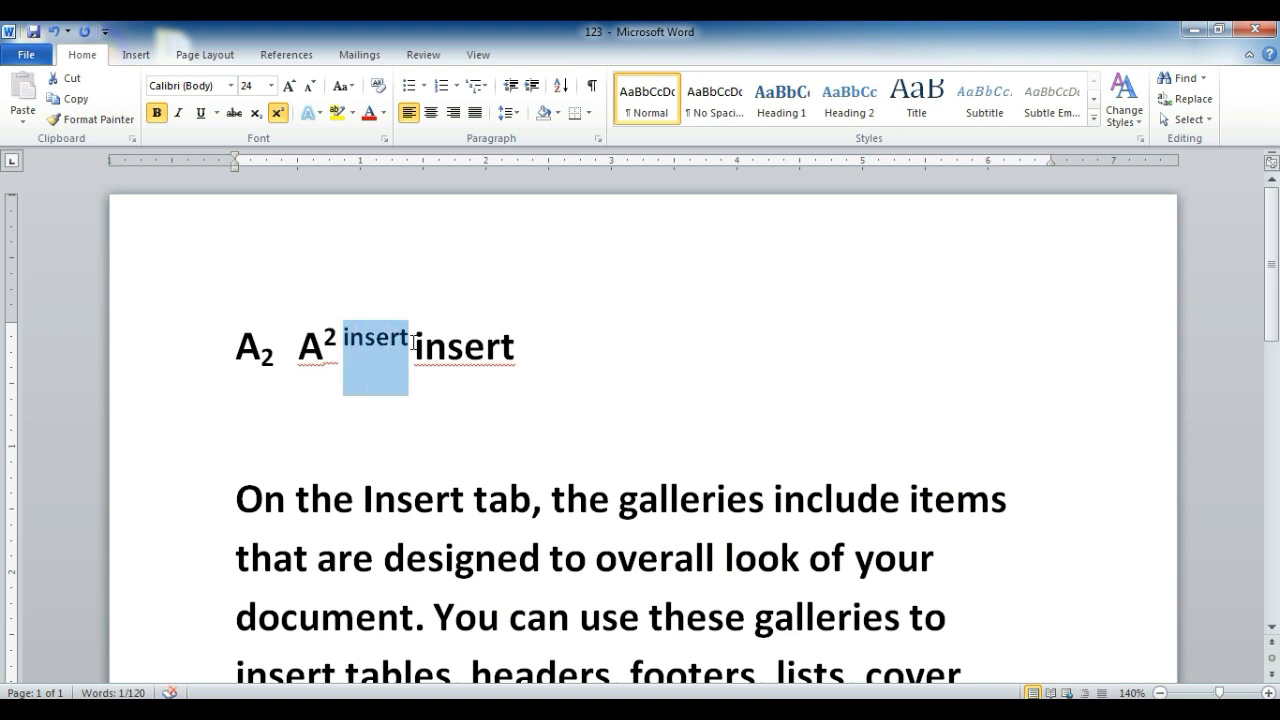
left_click(277, 112)
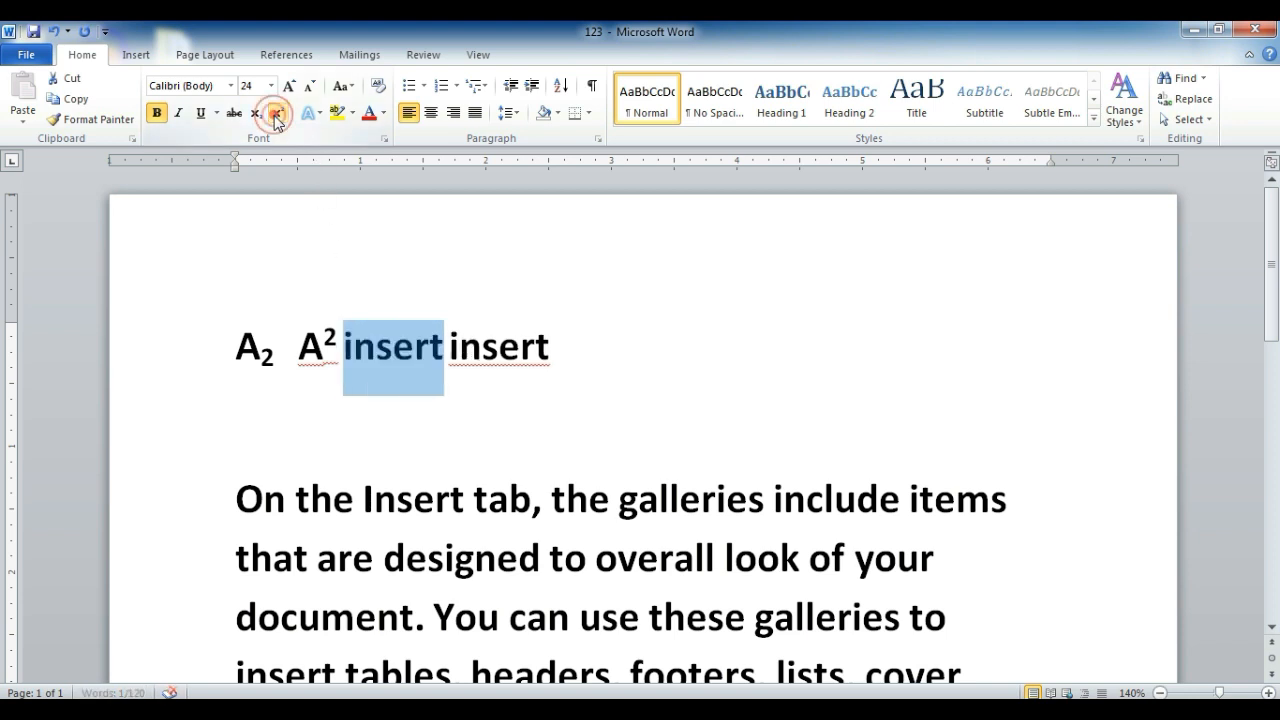
left_click(536, 345)
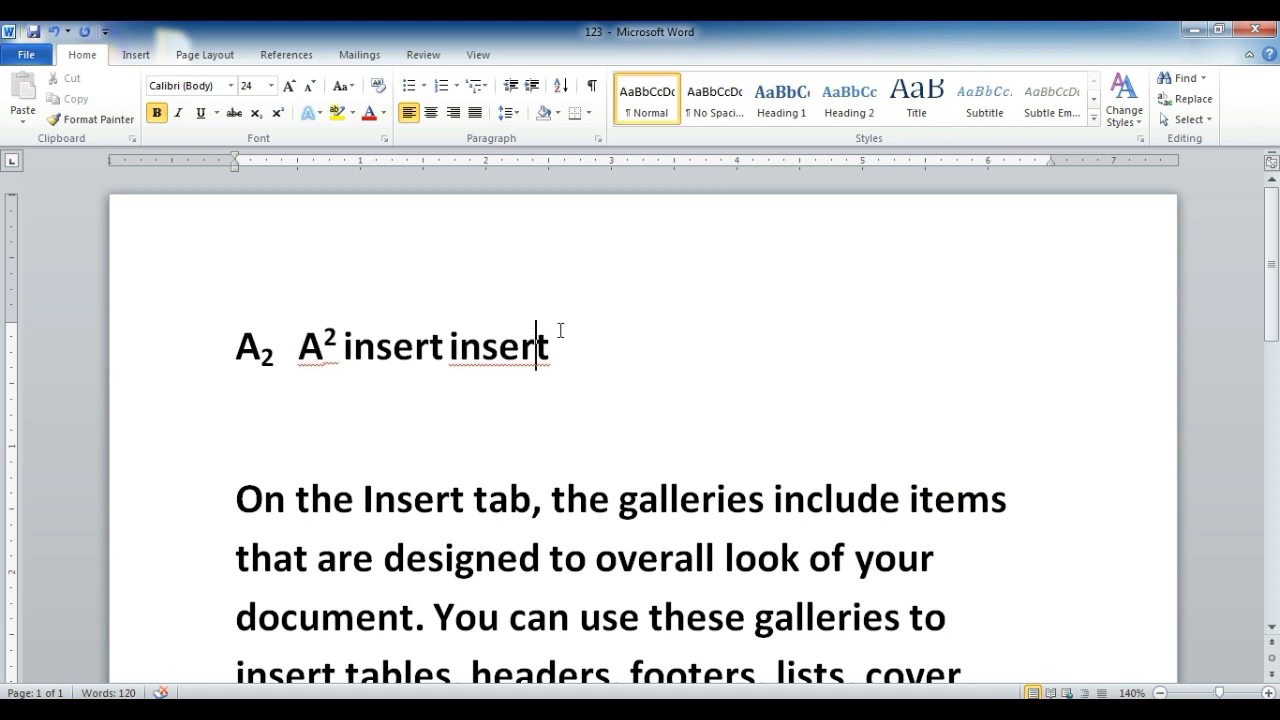
Remove the flagged second "insert" at the end of the first line with the Delete Repeated Word suggestion
left_click(445, 350)
left_click(477, 365)
left_click(561, 345)
right_click(539, 361)
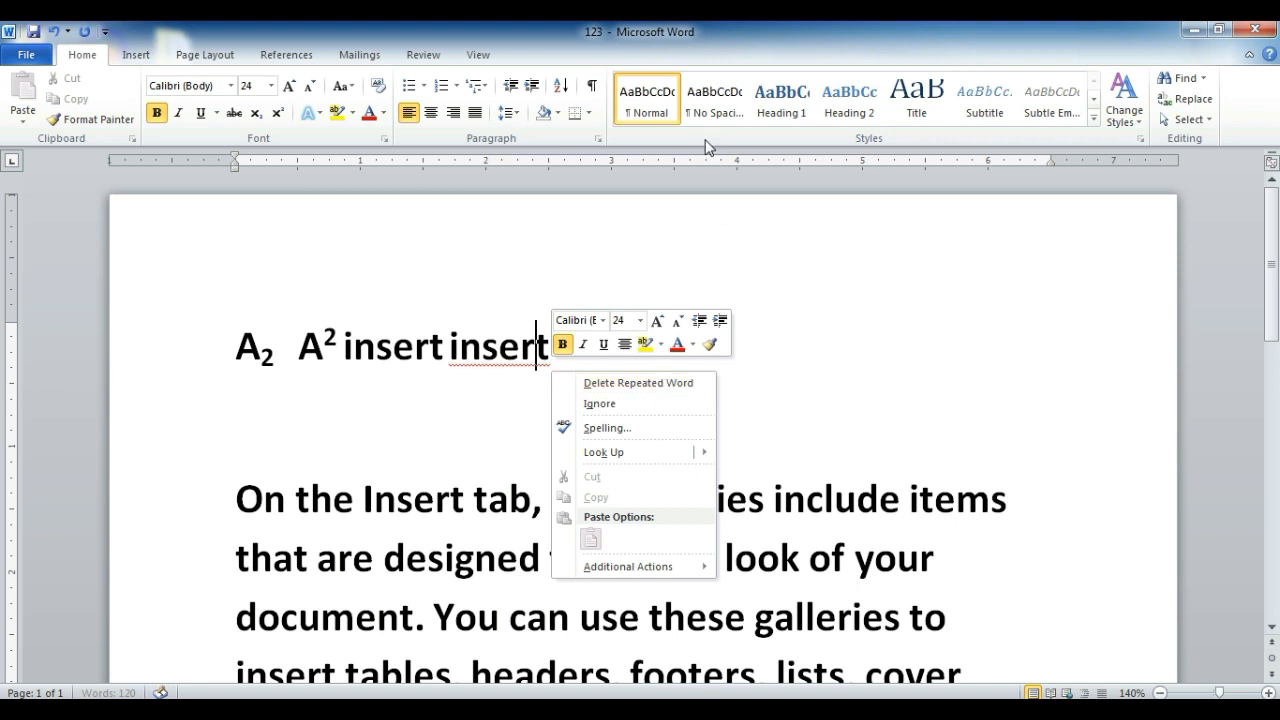
left_click(705, 144)
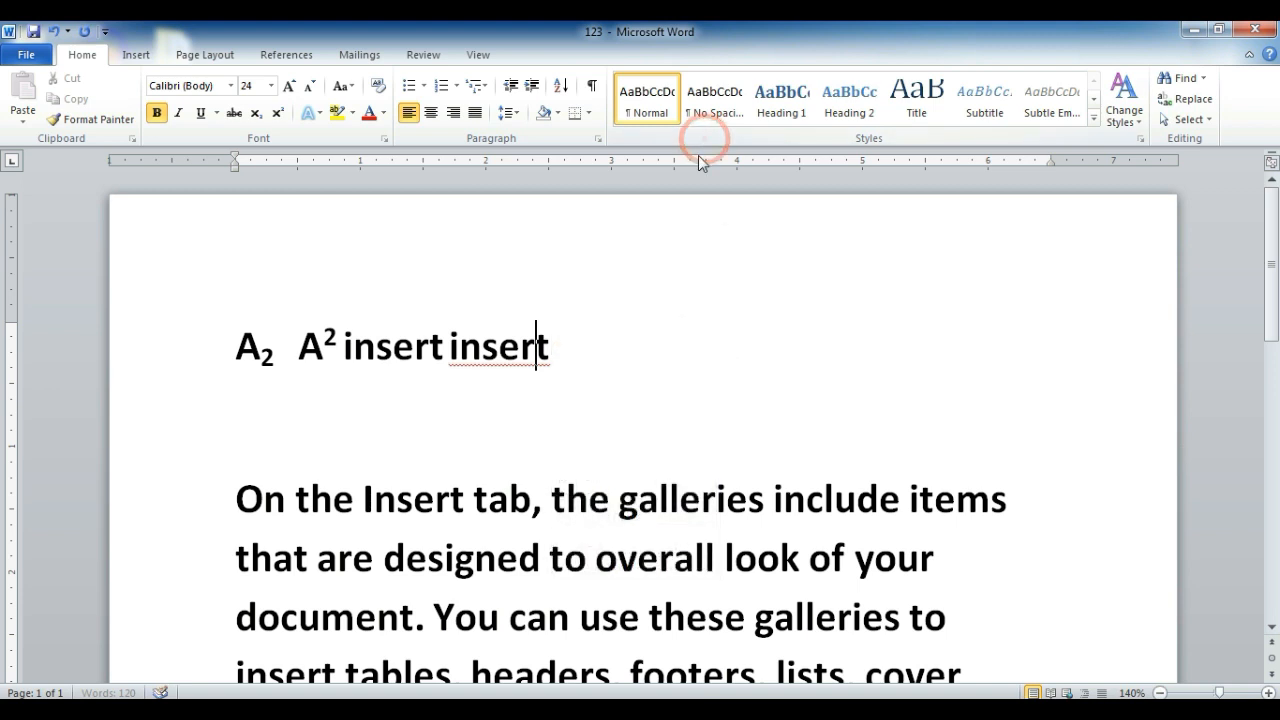
right_click(528, 352)
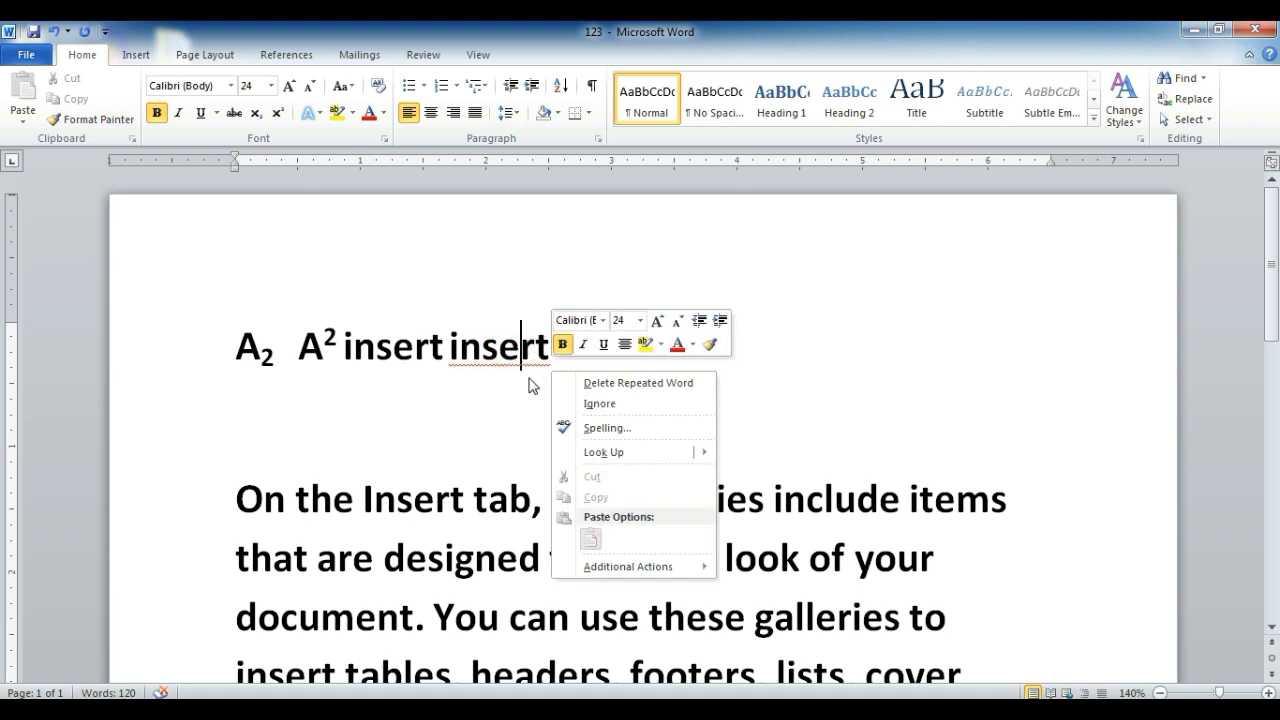
left_click(528, 348)
left_click(566, 355)
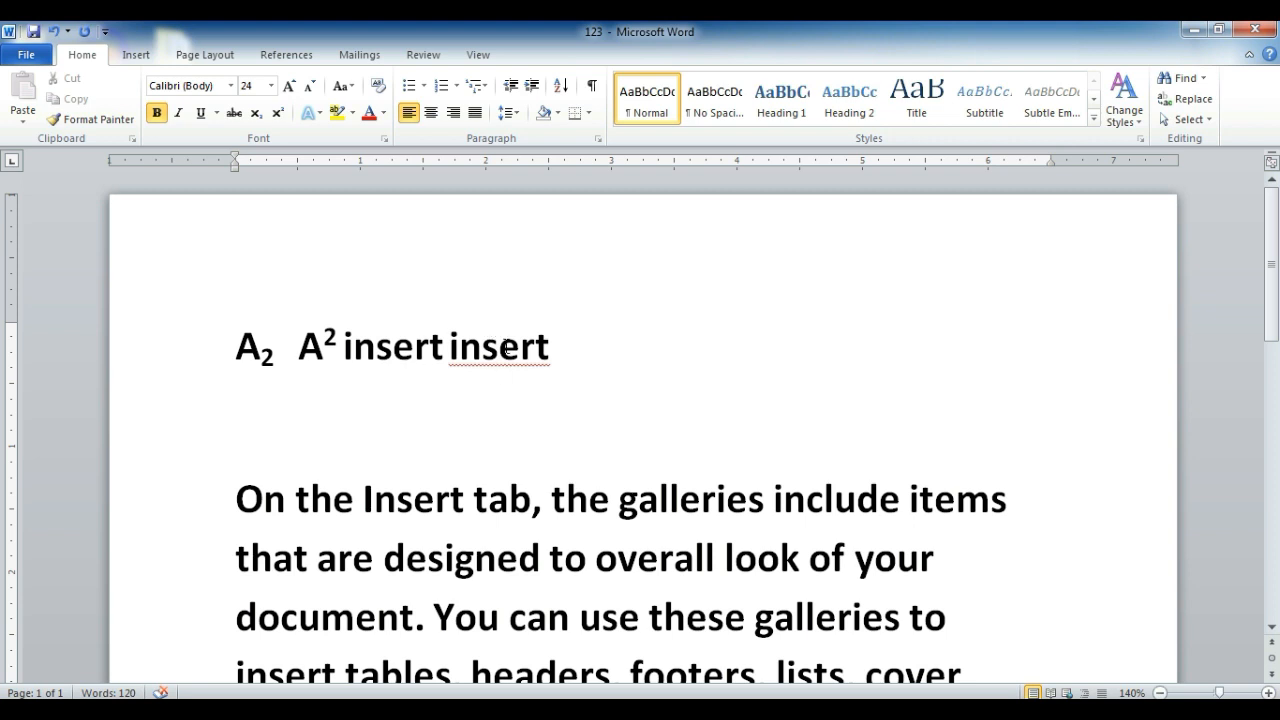
right_click(541, 362)
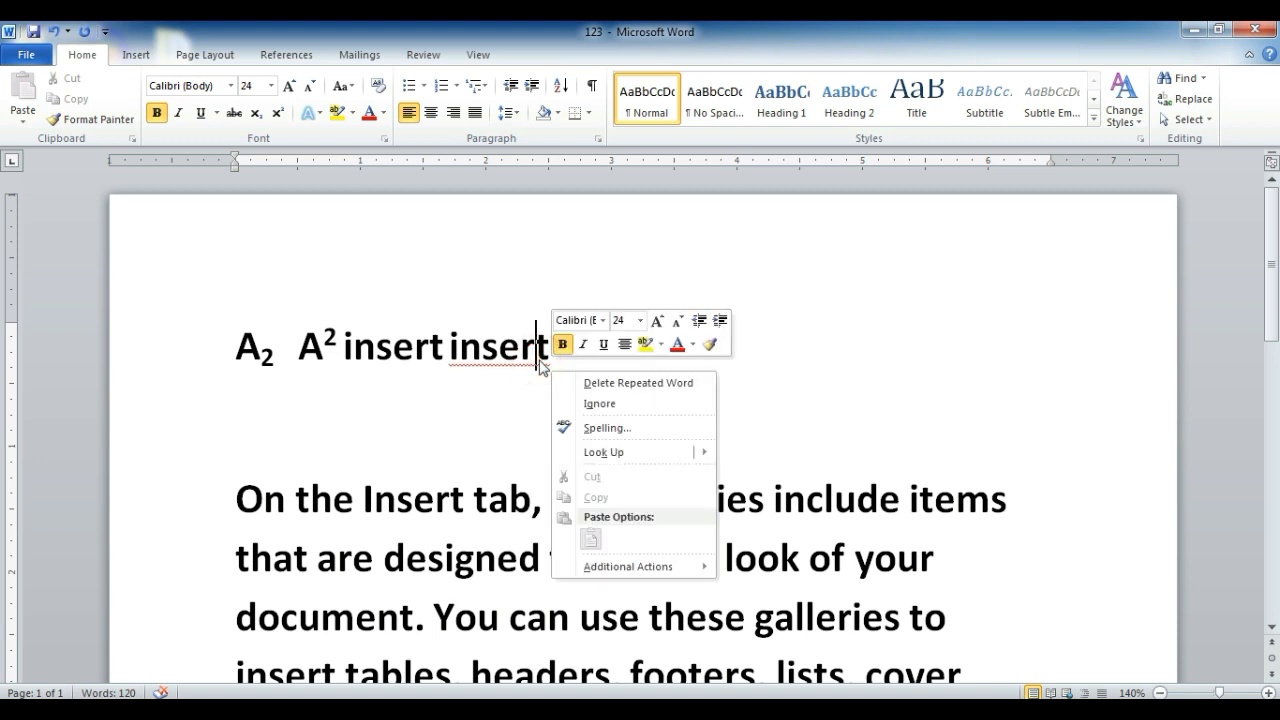
left_click(601, 384)
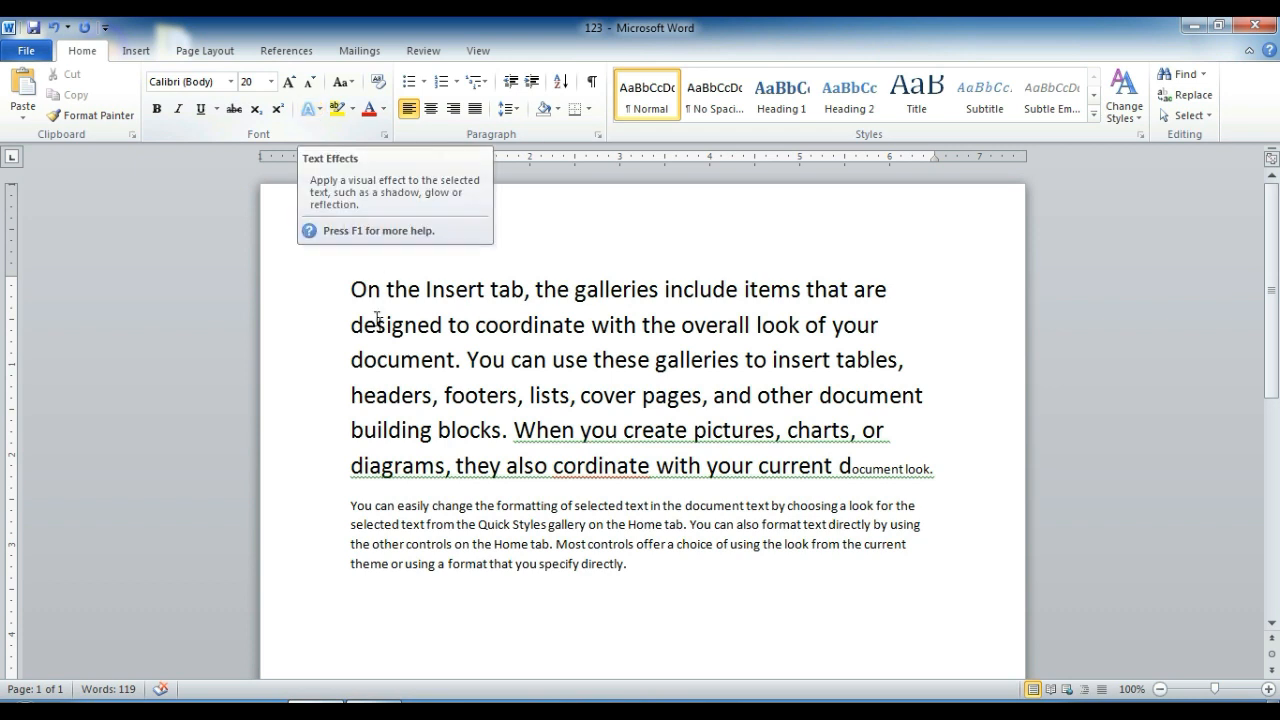
left_click(320, 116)
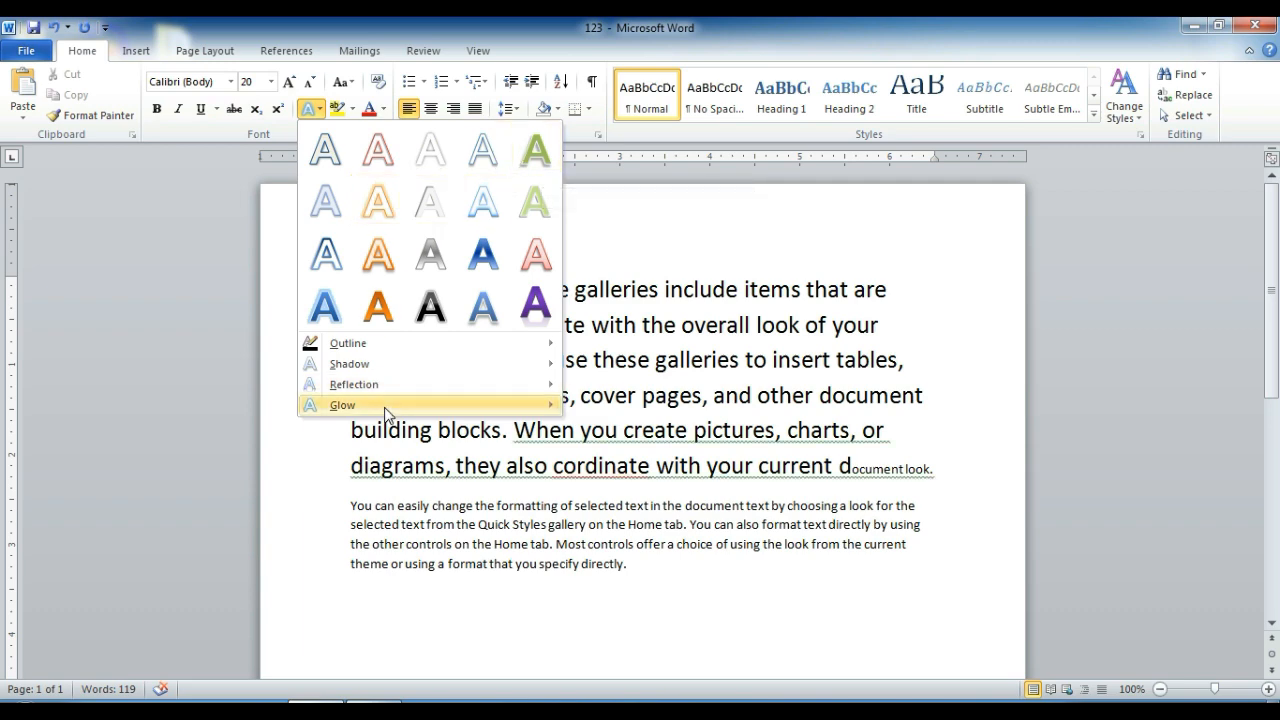
mouse_move(383, 405)
left_click(1022, 540)
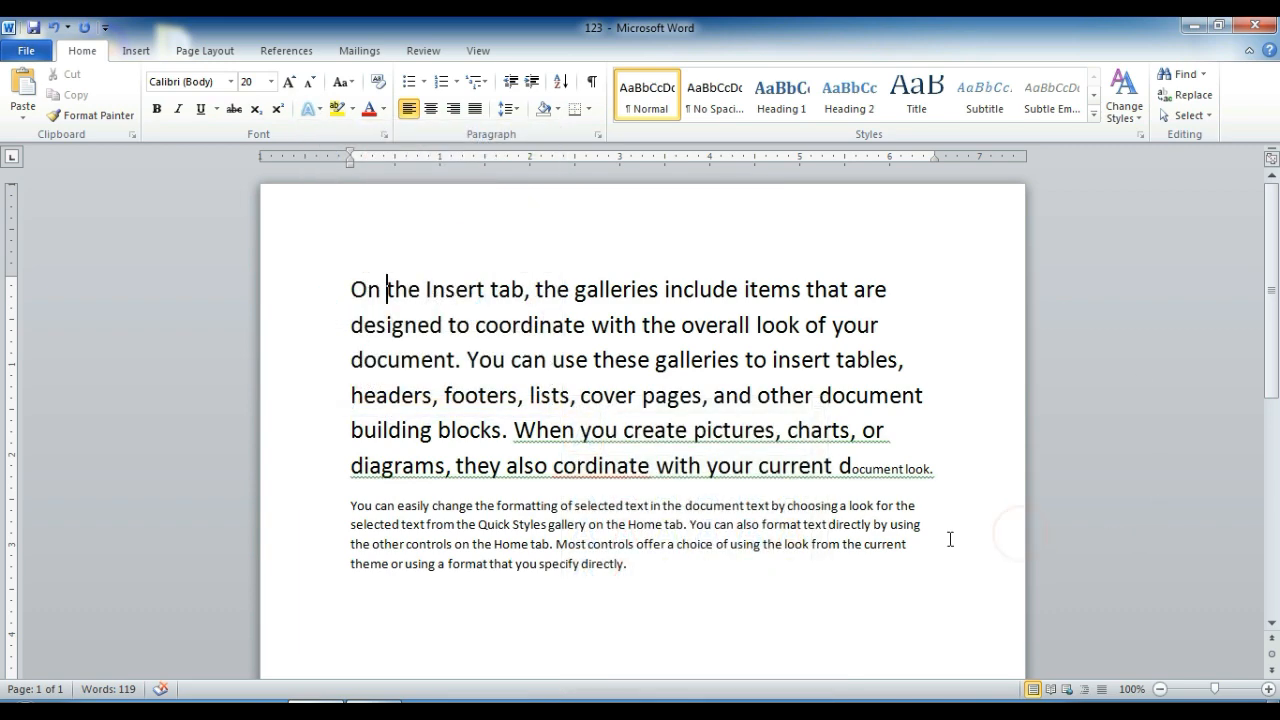
left_click_drag(632, 570, 352, 566)
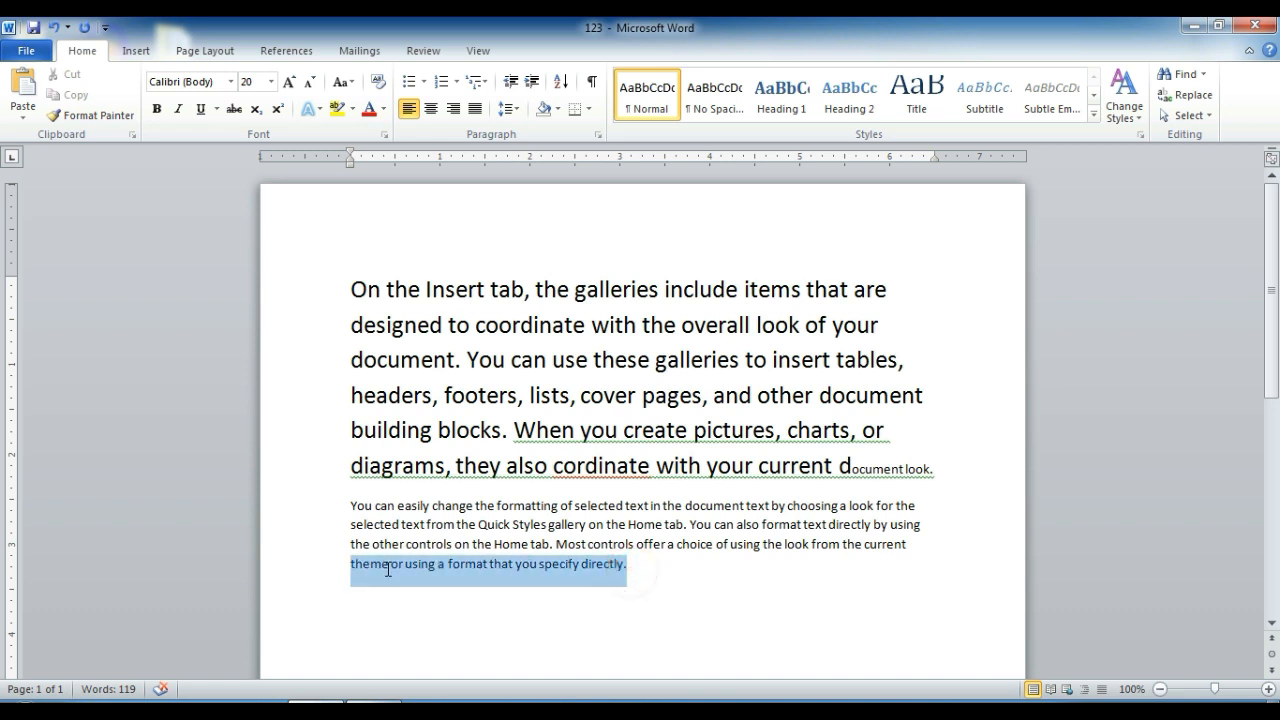
left_click(374, 563)
left_click(316, 112)
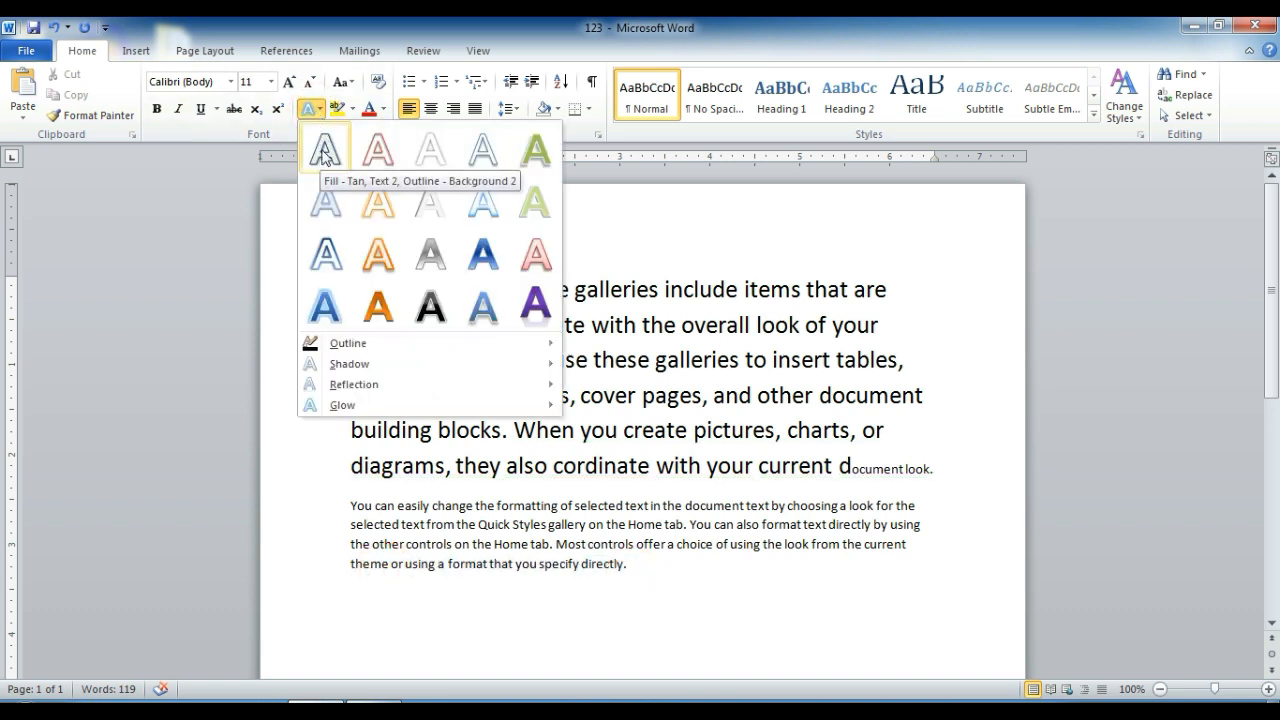
left_click(396, 157)
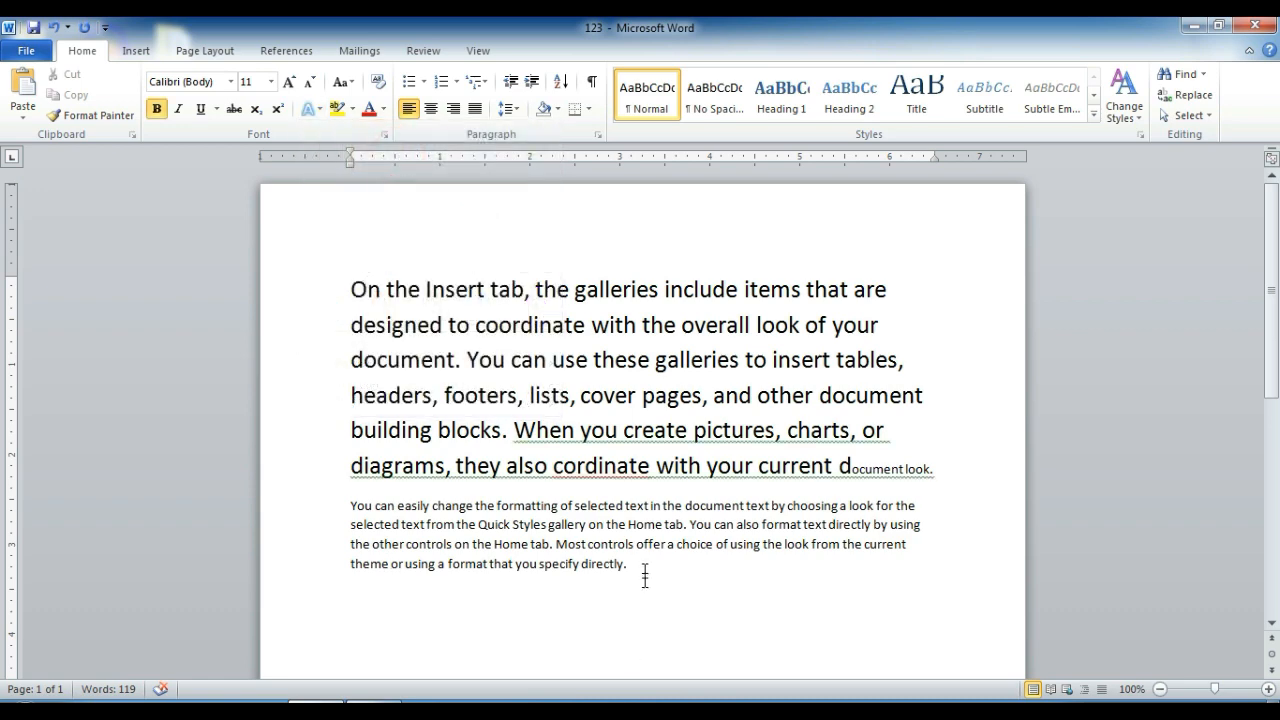
Enlarge the last line of the second paragraph, "theme or using a format that you specify directly.", to 28 pt
left_click_drag(642, 566, 323, 563)
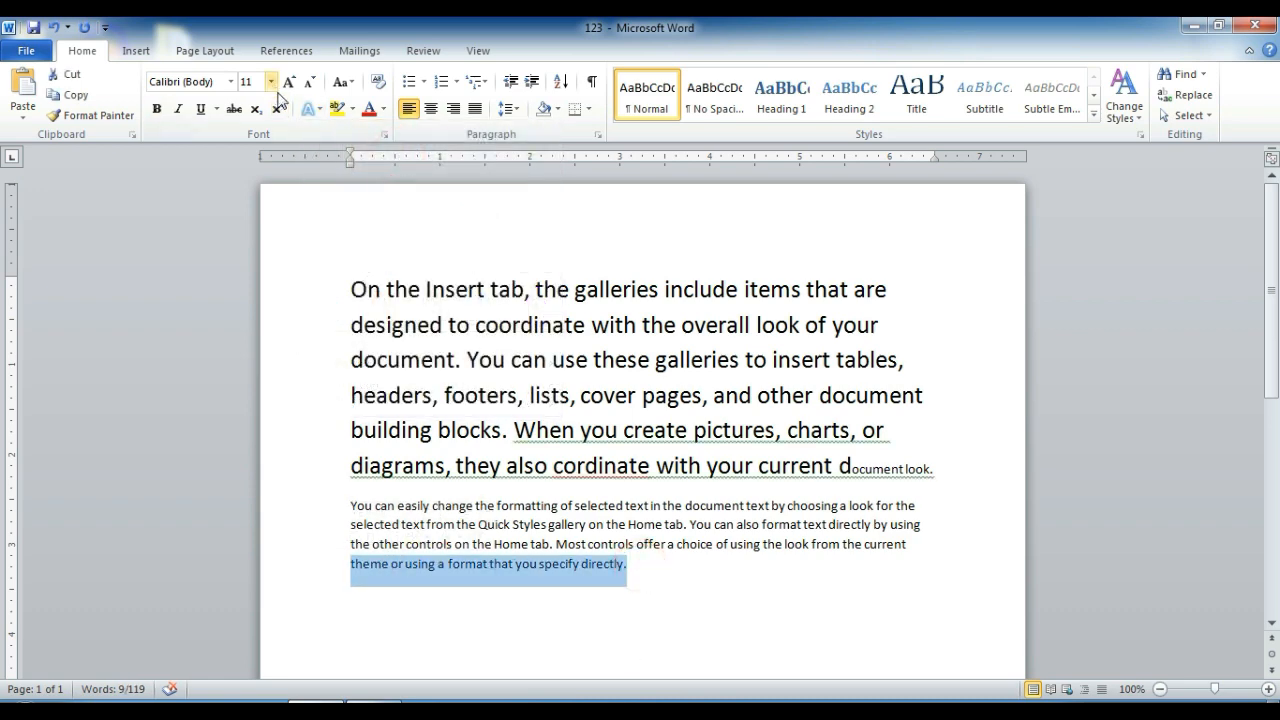
left_click(322, 112)
left_click(322, 112)
left_click(322, 112)
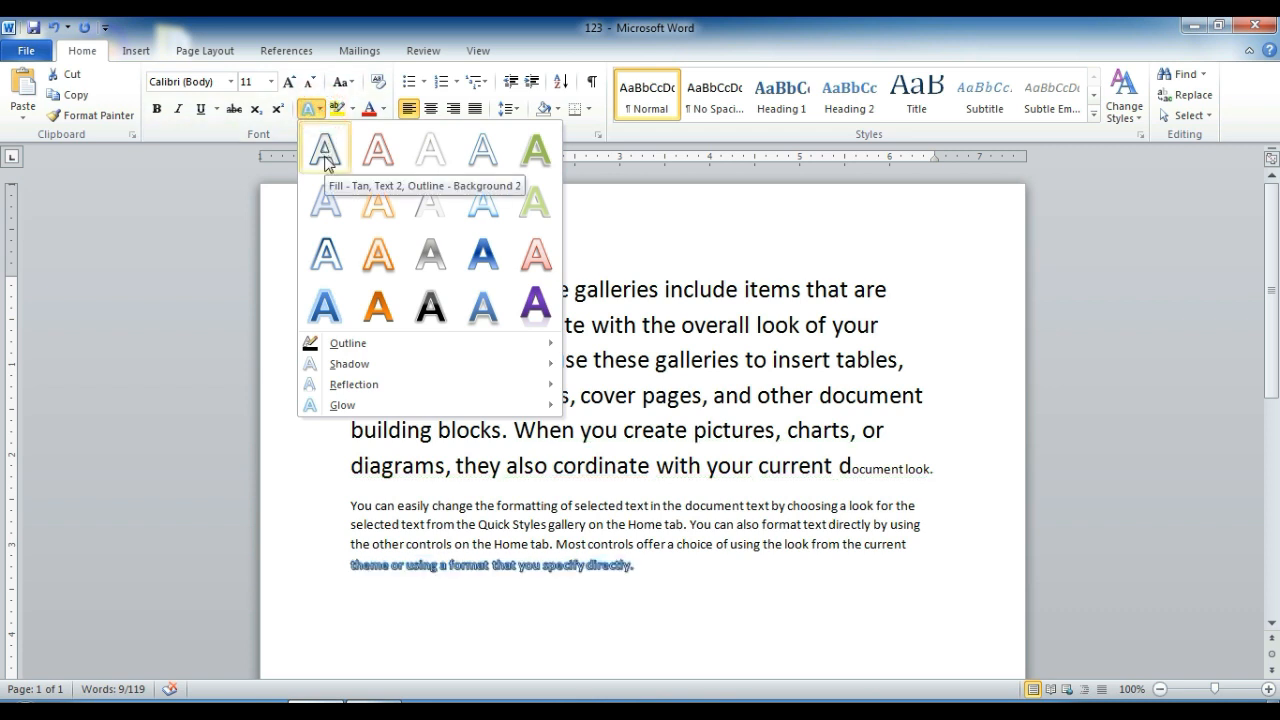
left_click(288, 82)
left_click(288, 82)
left_click(288, 82)
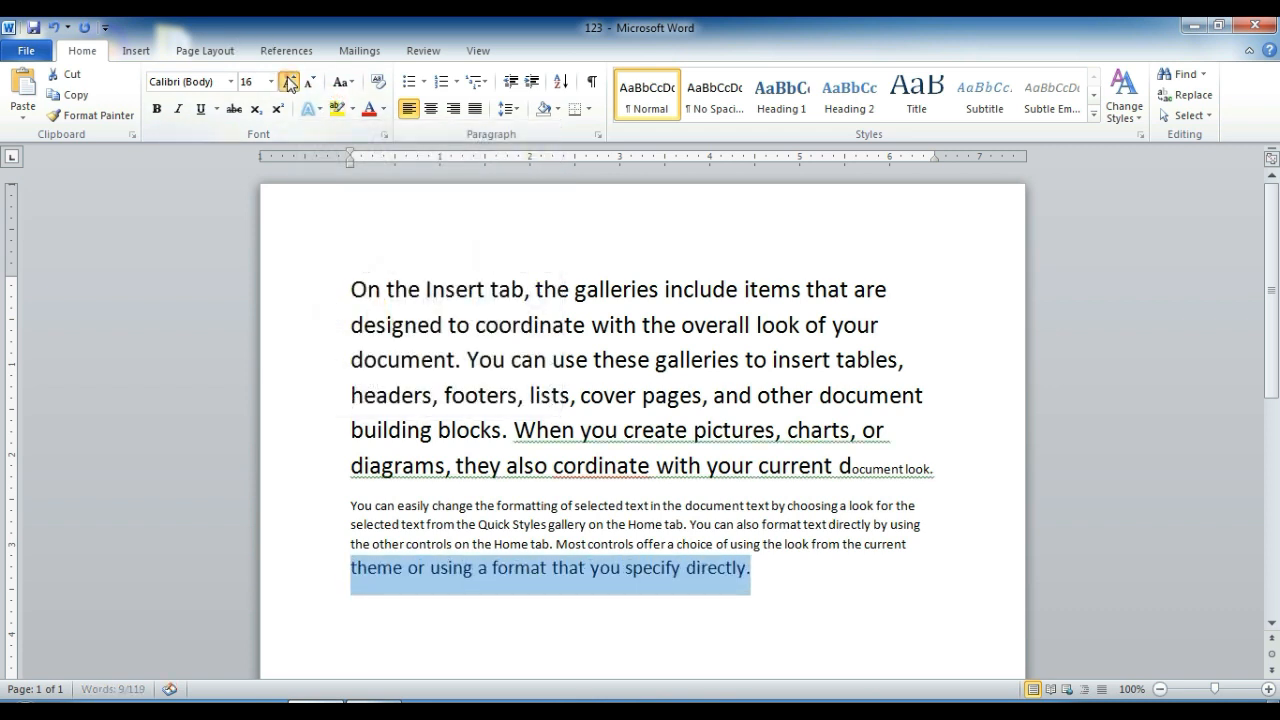
left_click(288, 82)
left_click(288, 82)
left_click(288, 82)
left_click(288, 82)
left_click(288, 82)
left_click(288, 82)
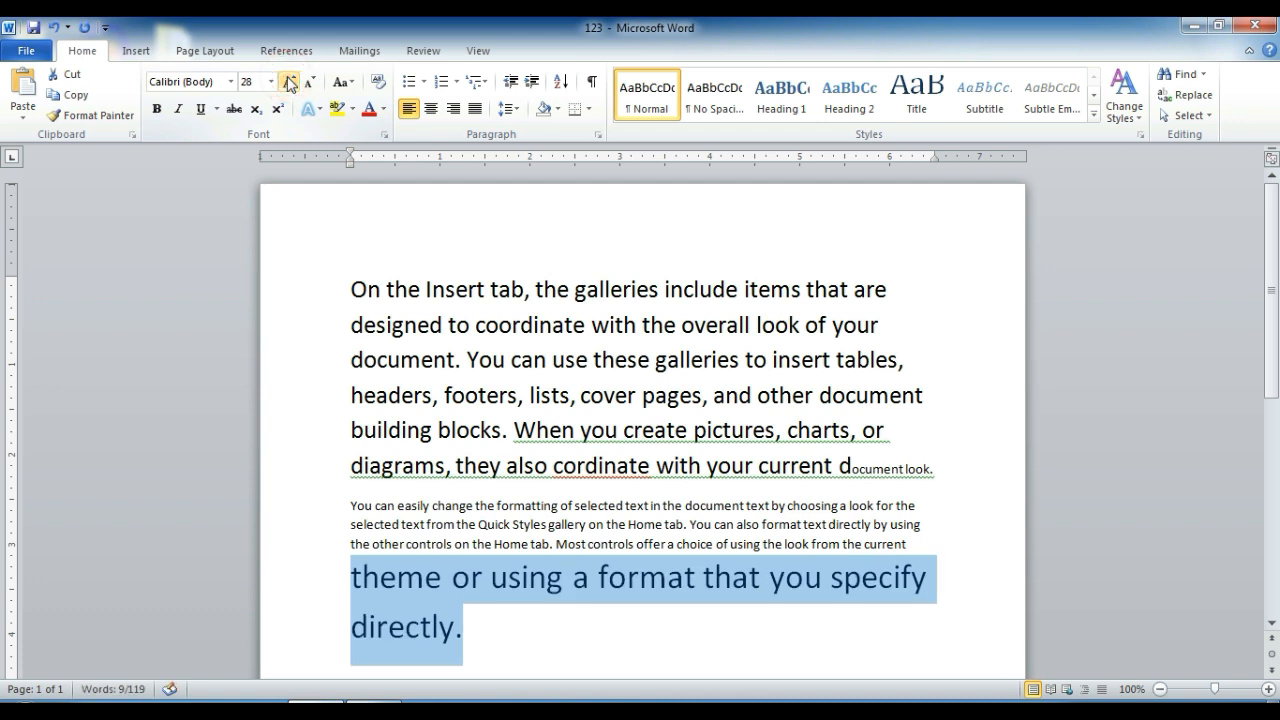
Apply the orange text effect in the gallery's third row to the enlarged 28 pt text
left_click(321, 110)
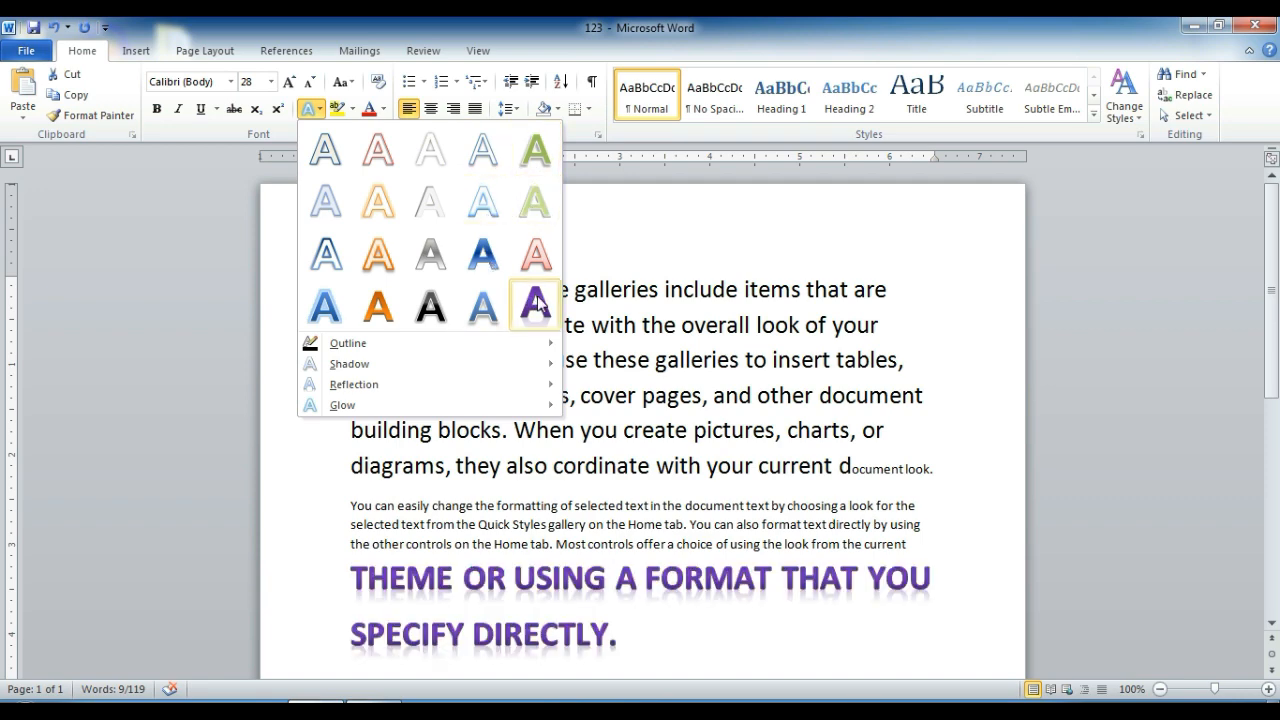
left_click(377, 252)
Examine the outline colours, weights and dashes and the shadow variations available for the orange text
left_click(310, 108)
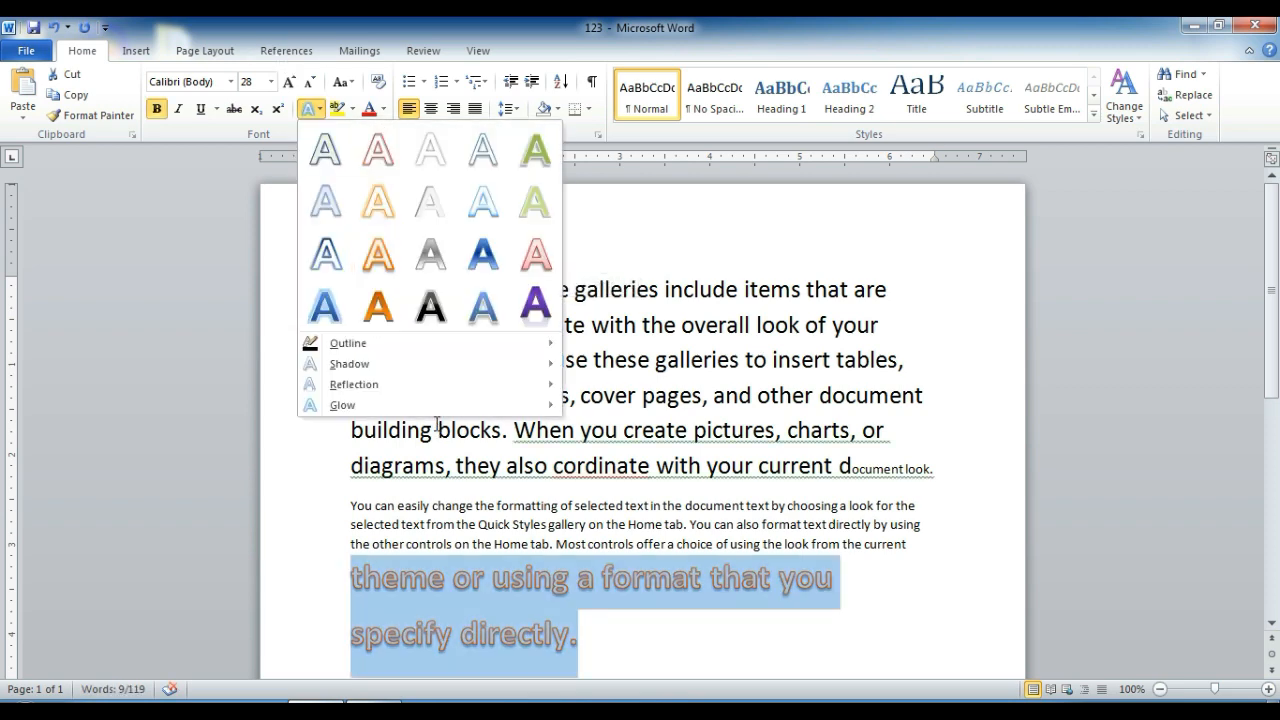
mouse_move(380, 346)
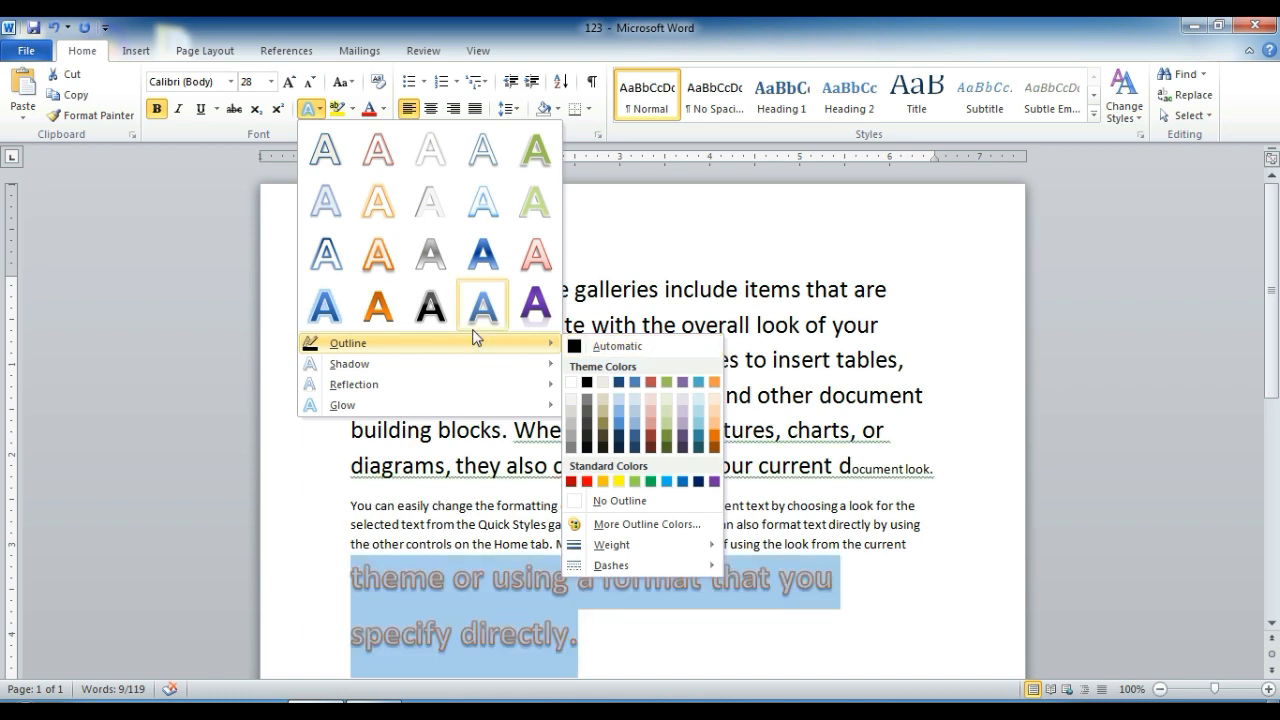
mouse_move(446, 384)
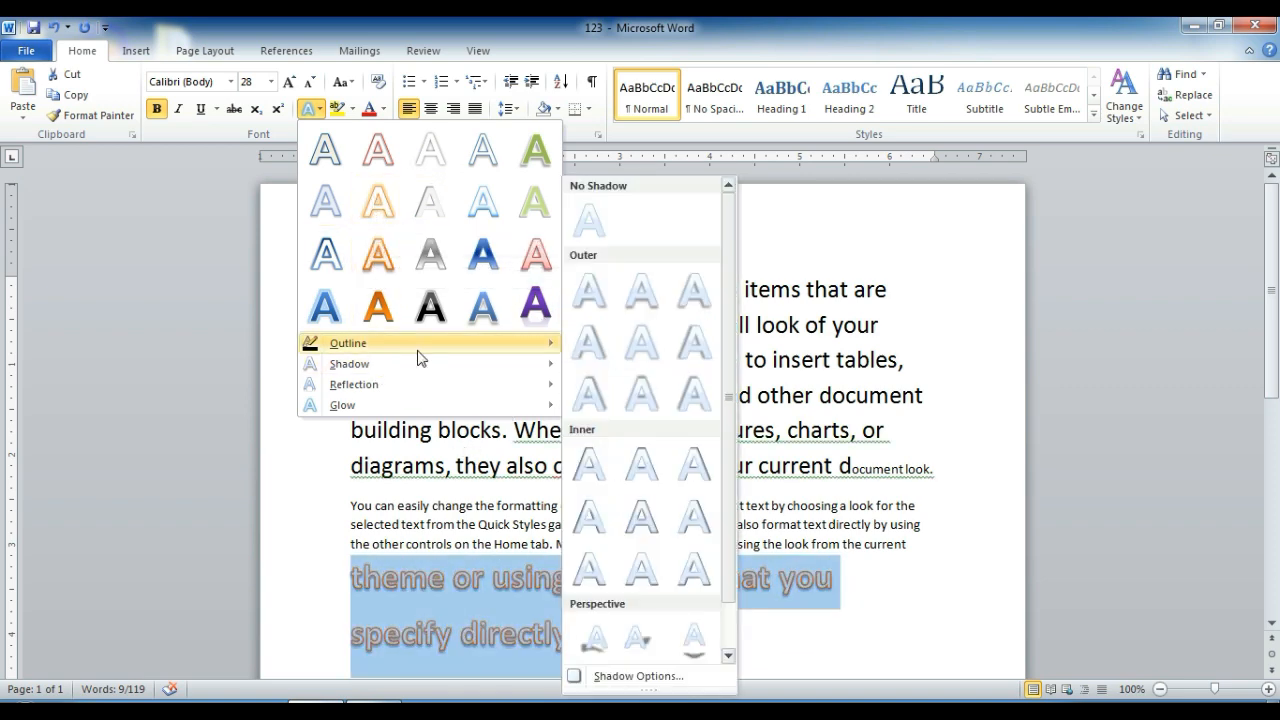
mouse_move(450, 343)
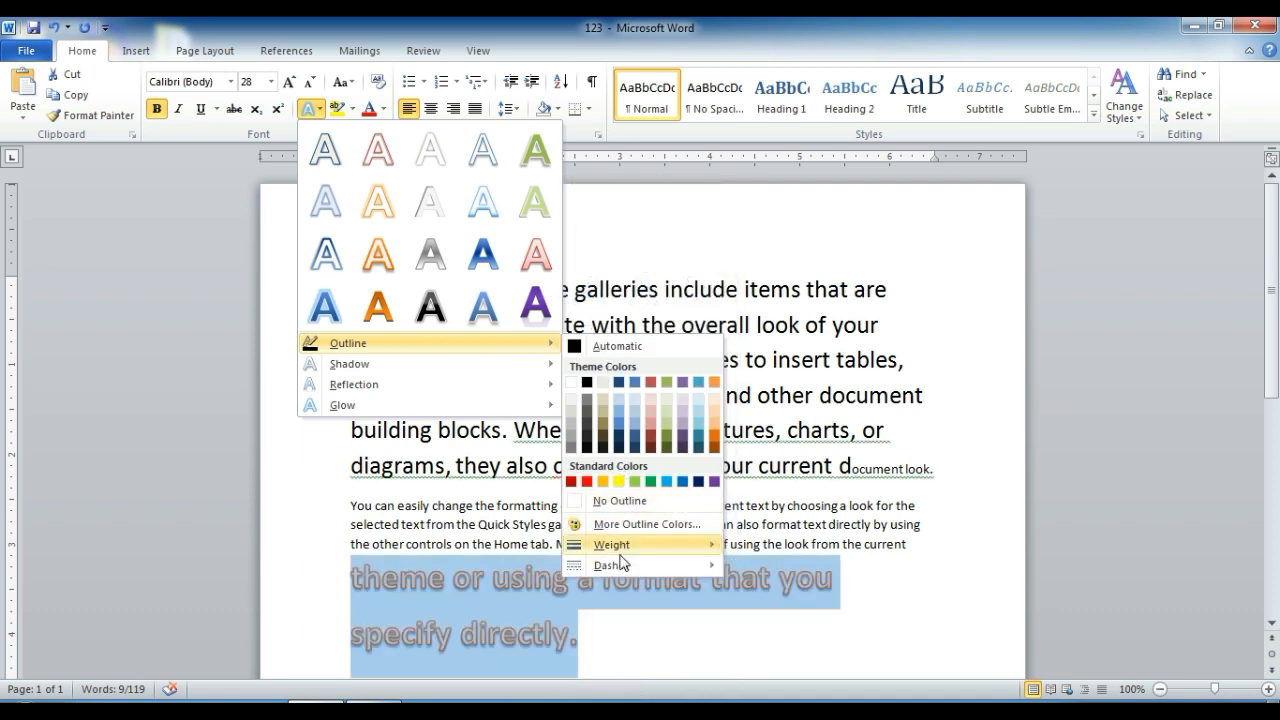
mouse_move(610, 545)
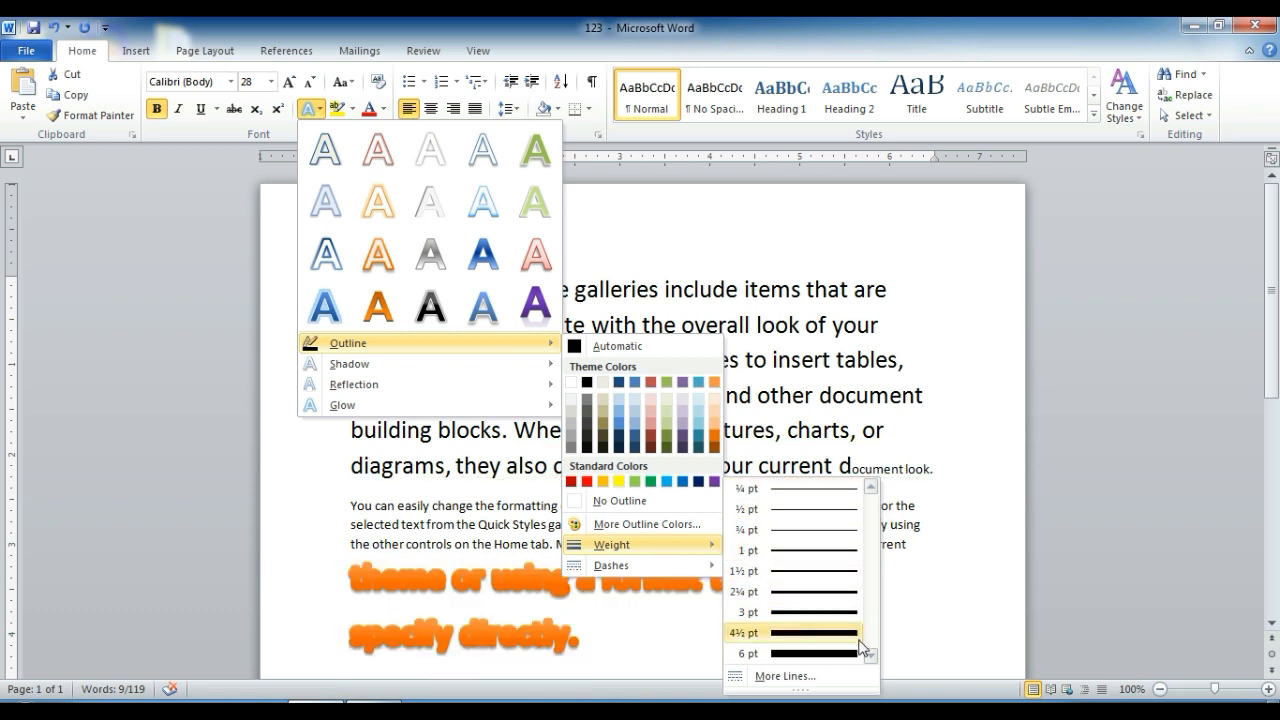
mouse_move(680, 568)
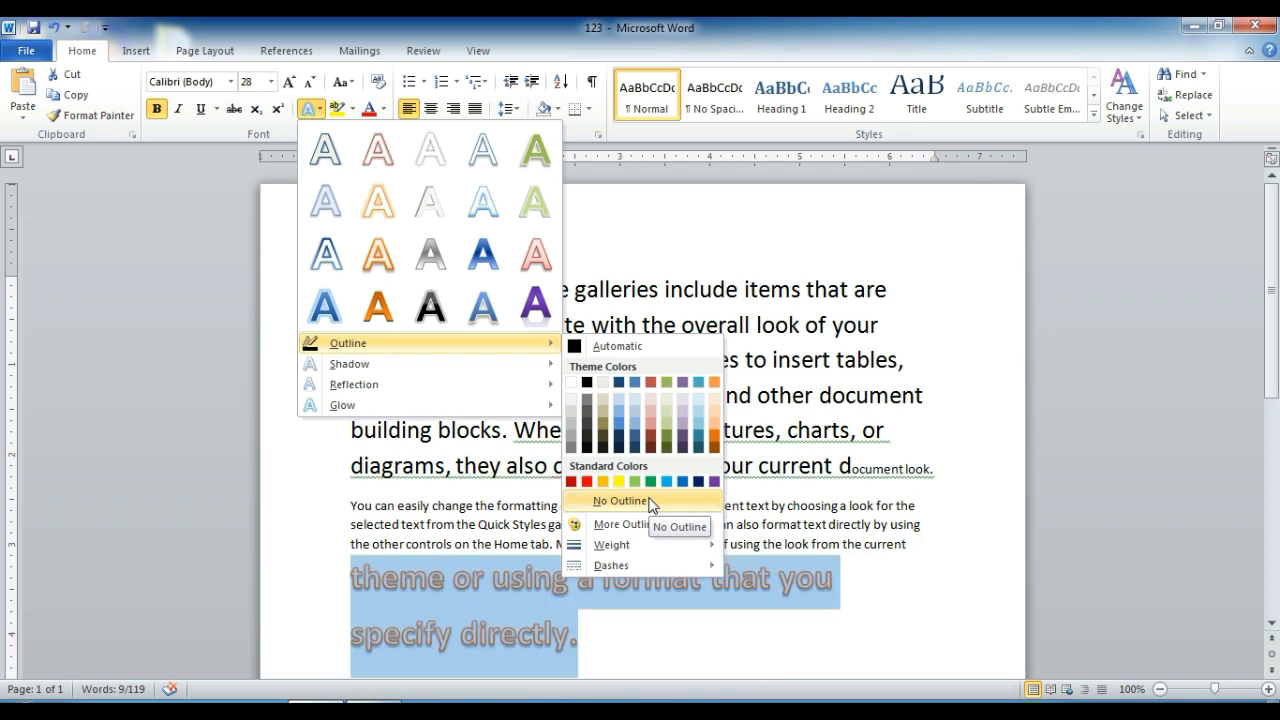
mouse_move(353, 369)
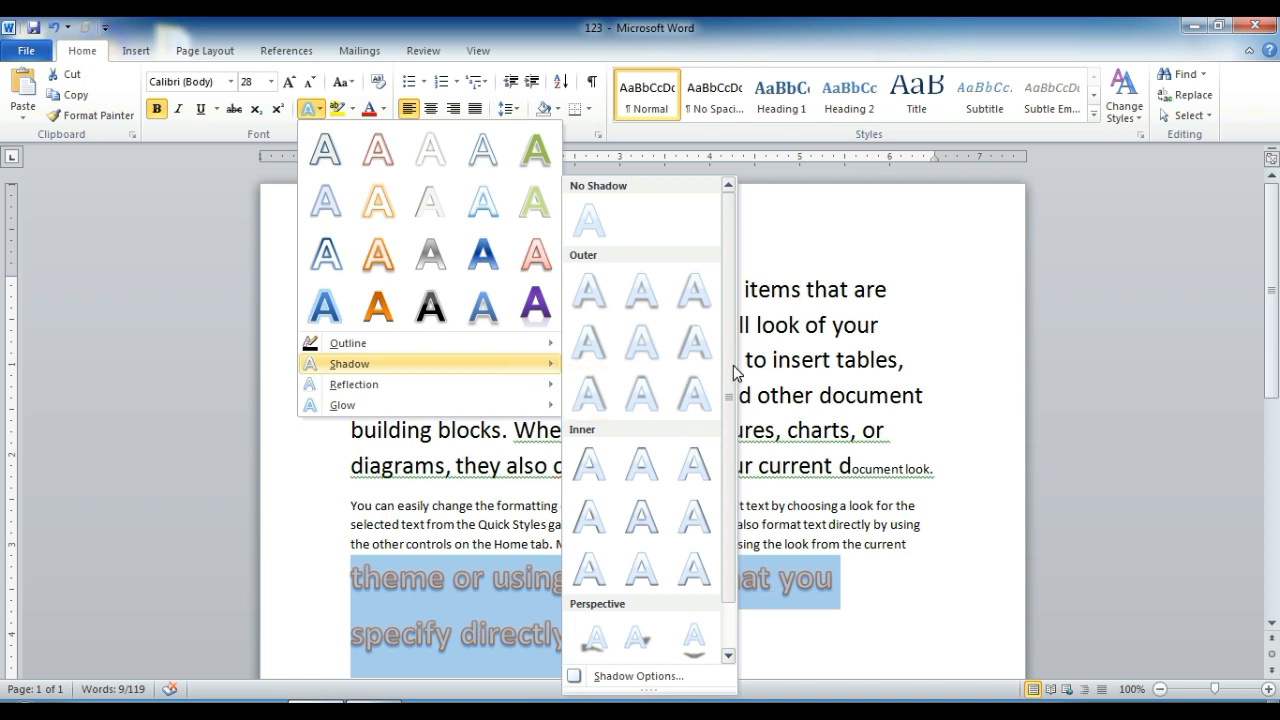
scroll(715, 530, "down", 1)
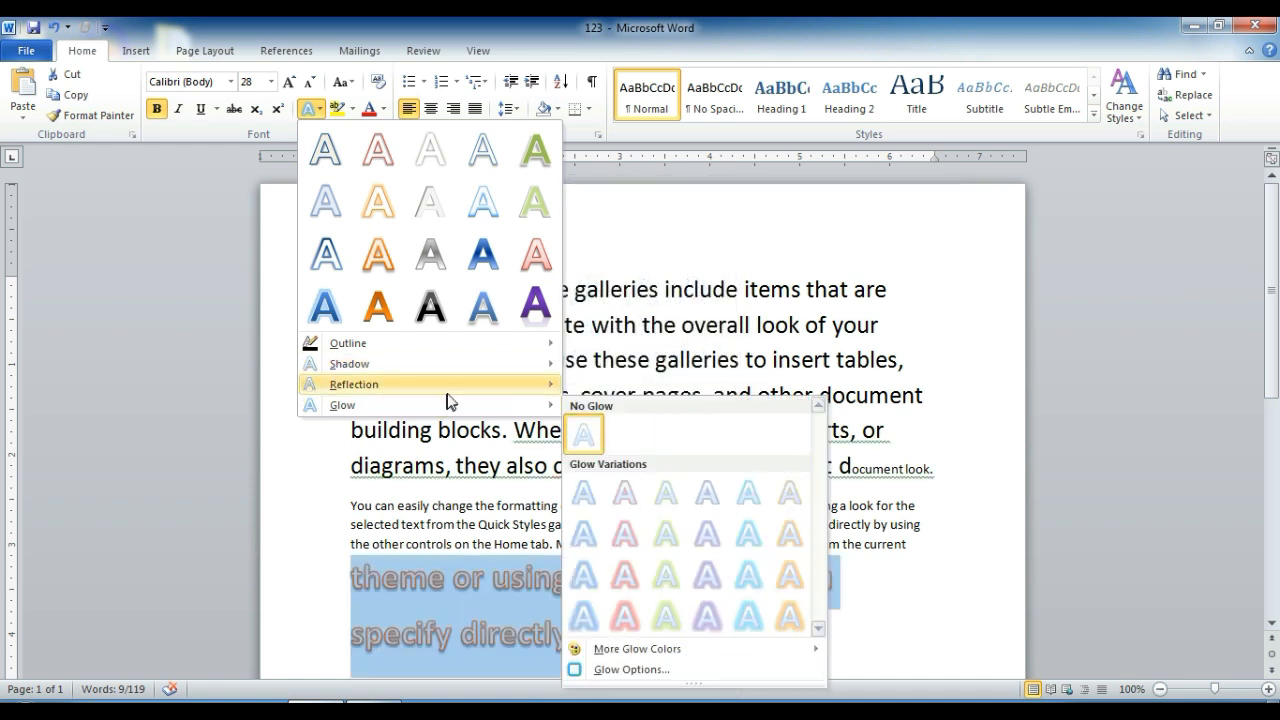
Add the centre reflection variation to the orange text and deselect it
mouse_move(449, 401)
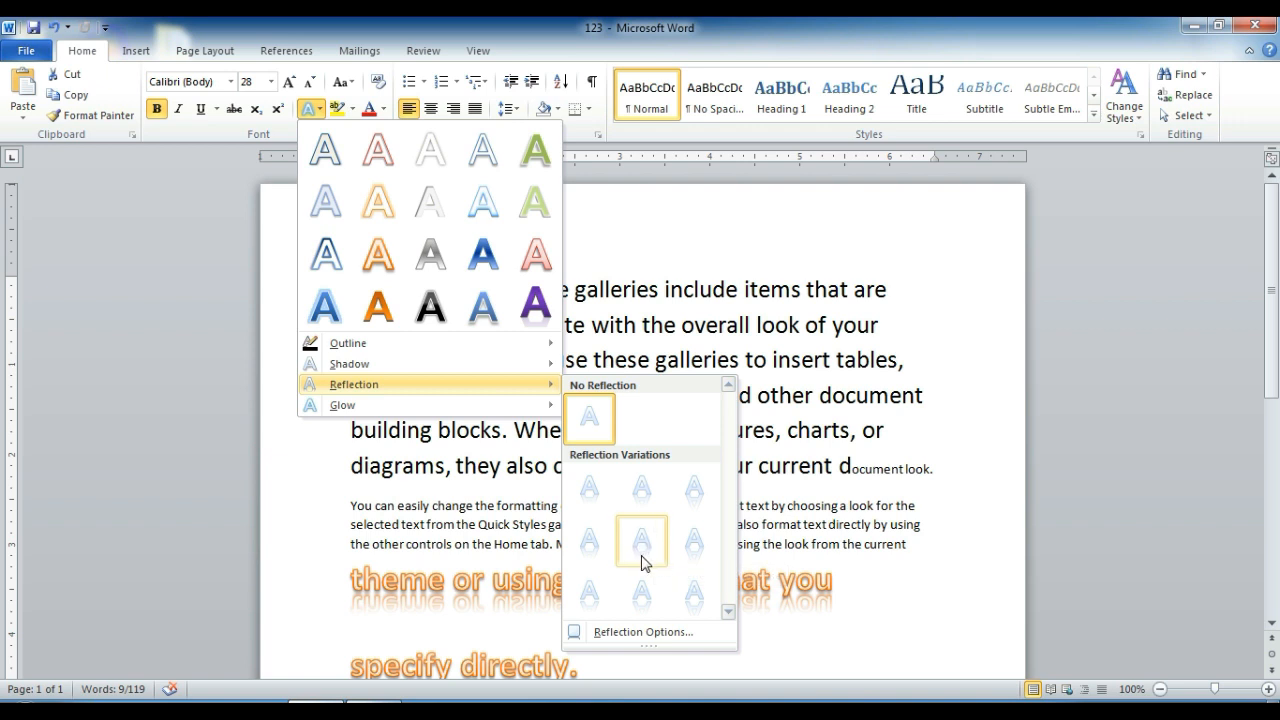
left_click(642, 562)
left_click(535, 605)
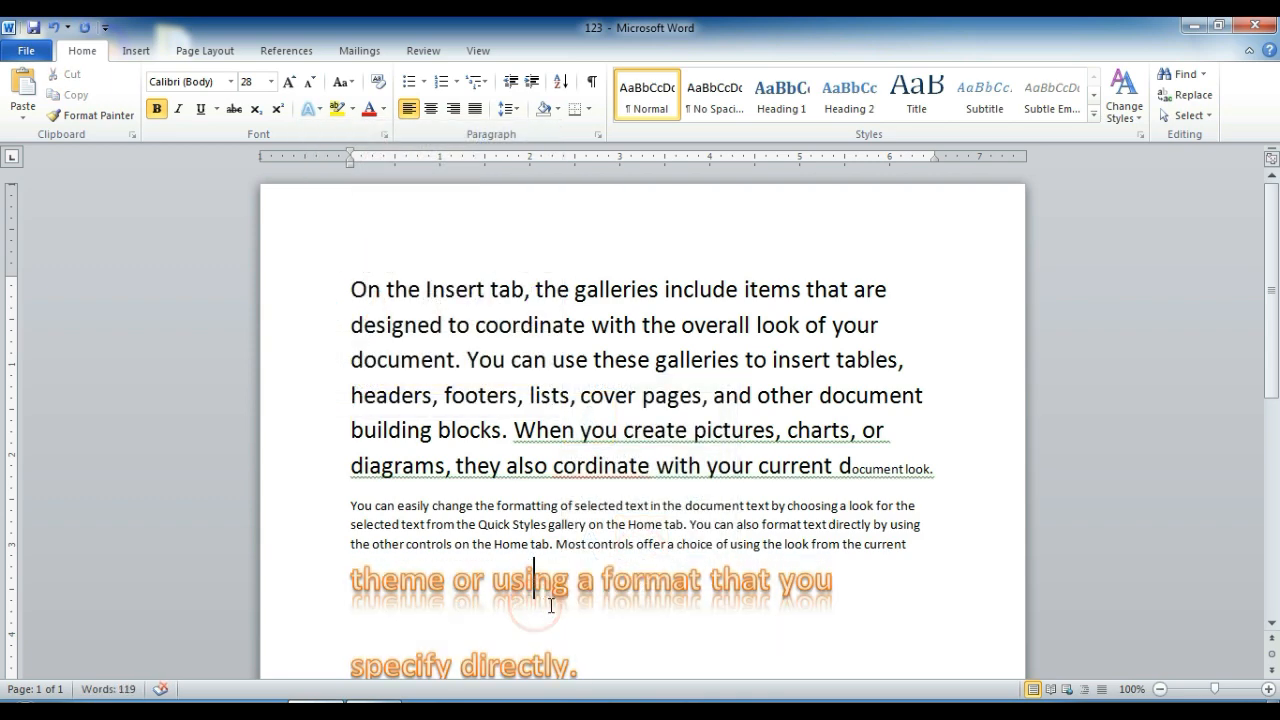
Preview the glow colours on the reflected orange text and give it a 6 pt glow in the glow options
left_click_drag(583, 674, 350, 624)
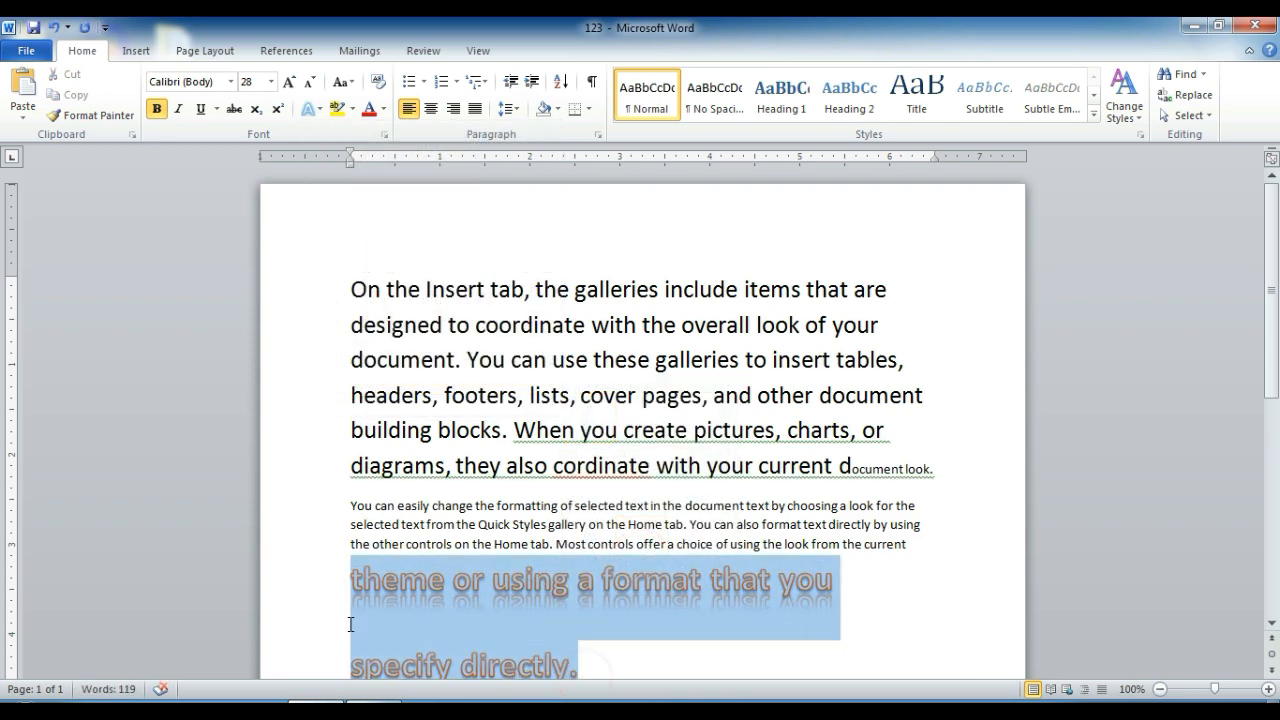
left_click(319, 112)
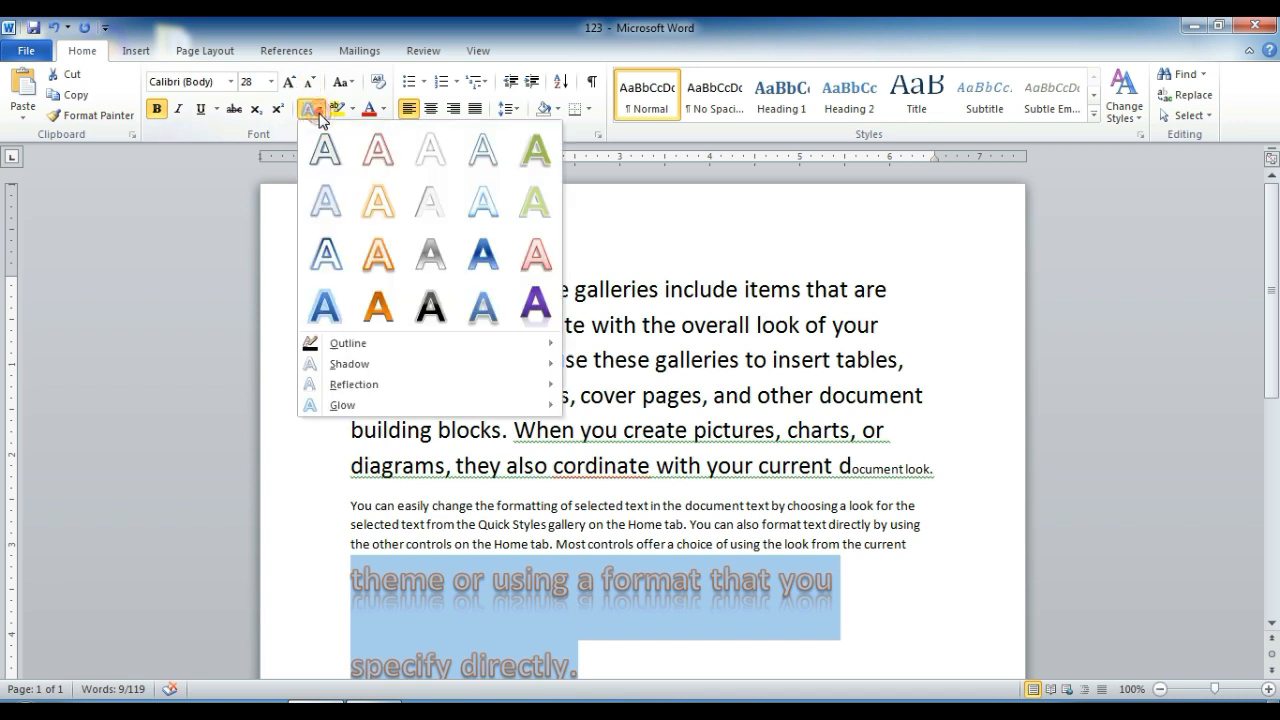
mouse_move(360, 388)
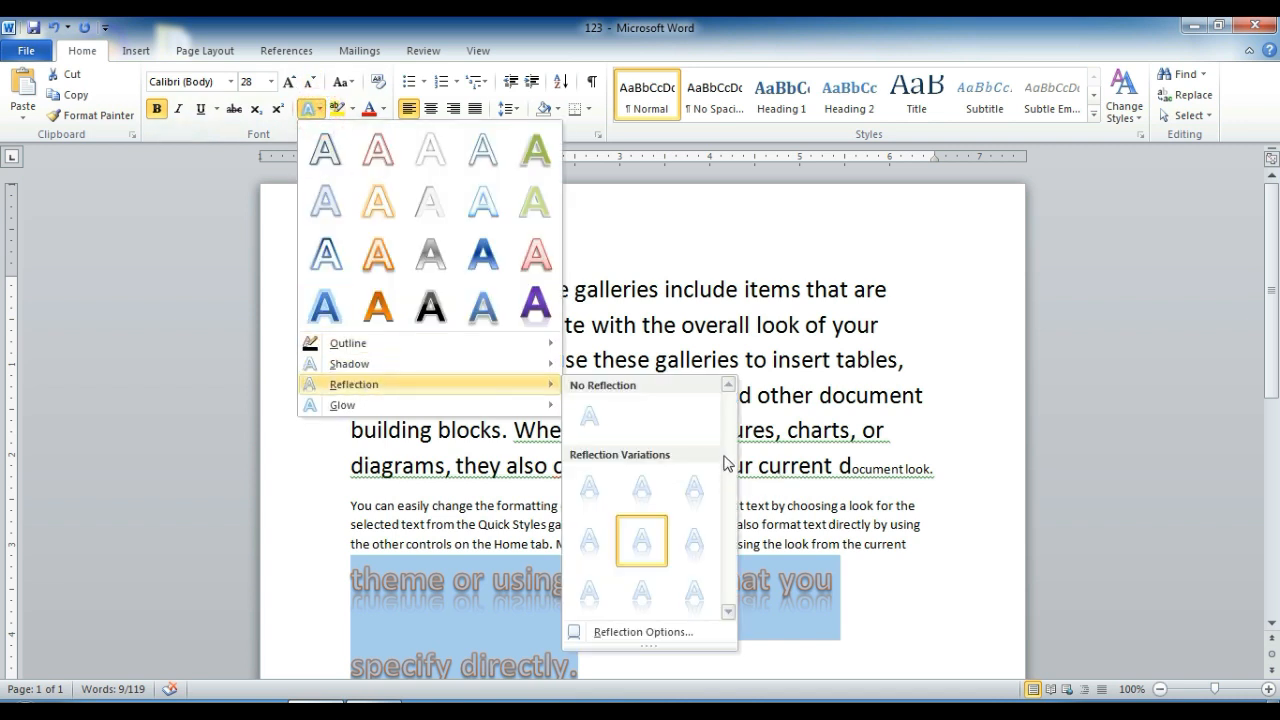
key("o")
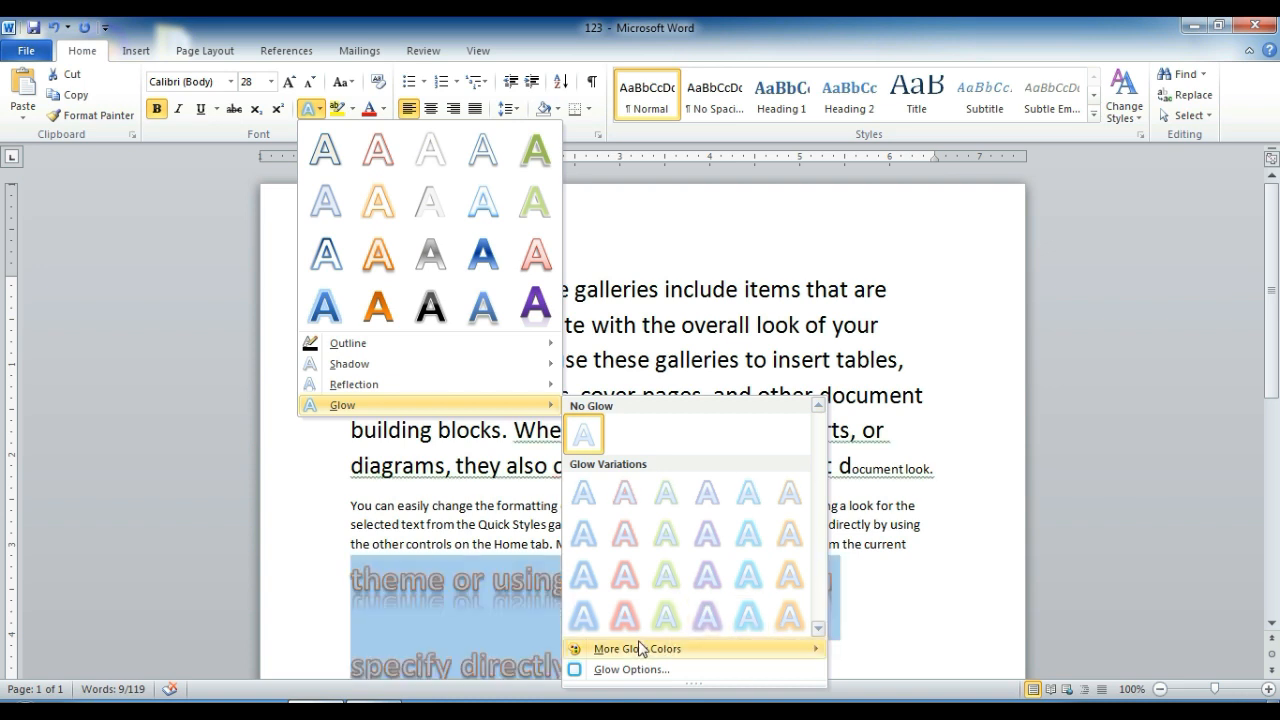
mouse_move(643, 657)
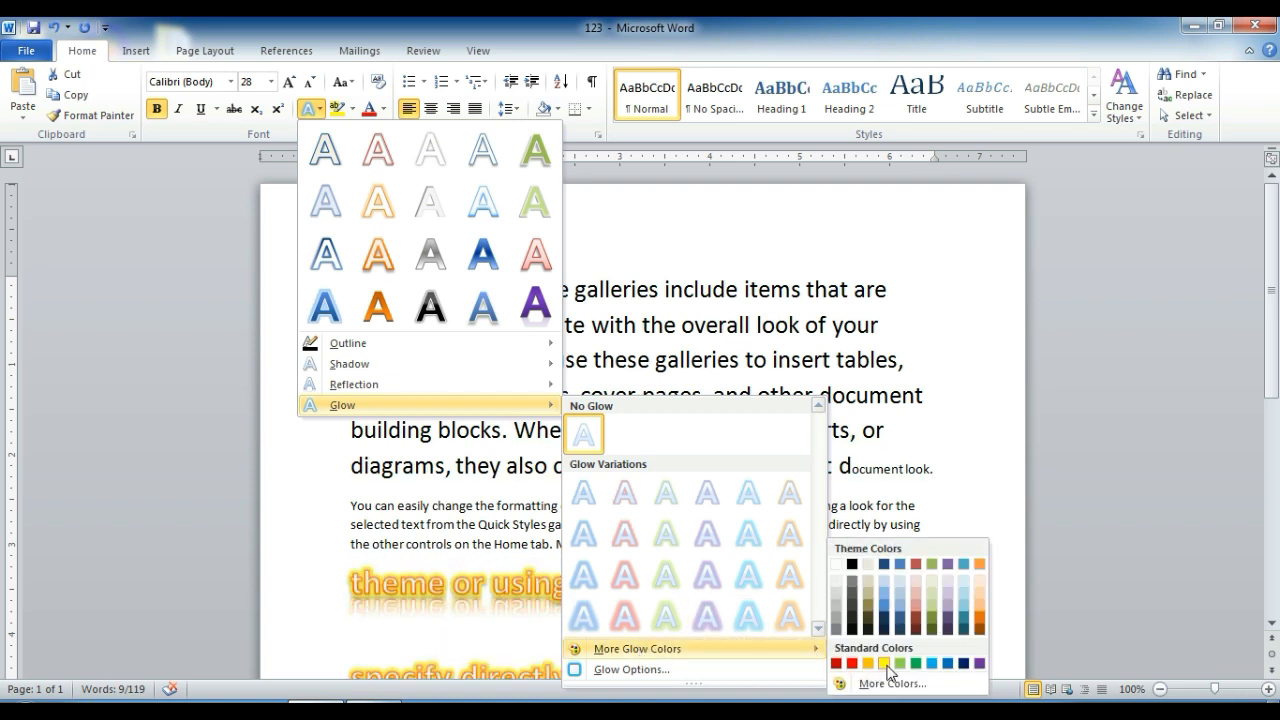
left_click(614, 670)
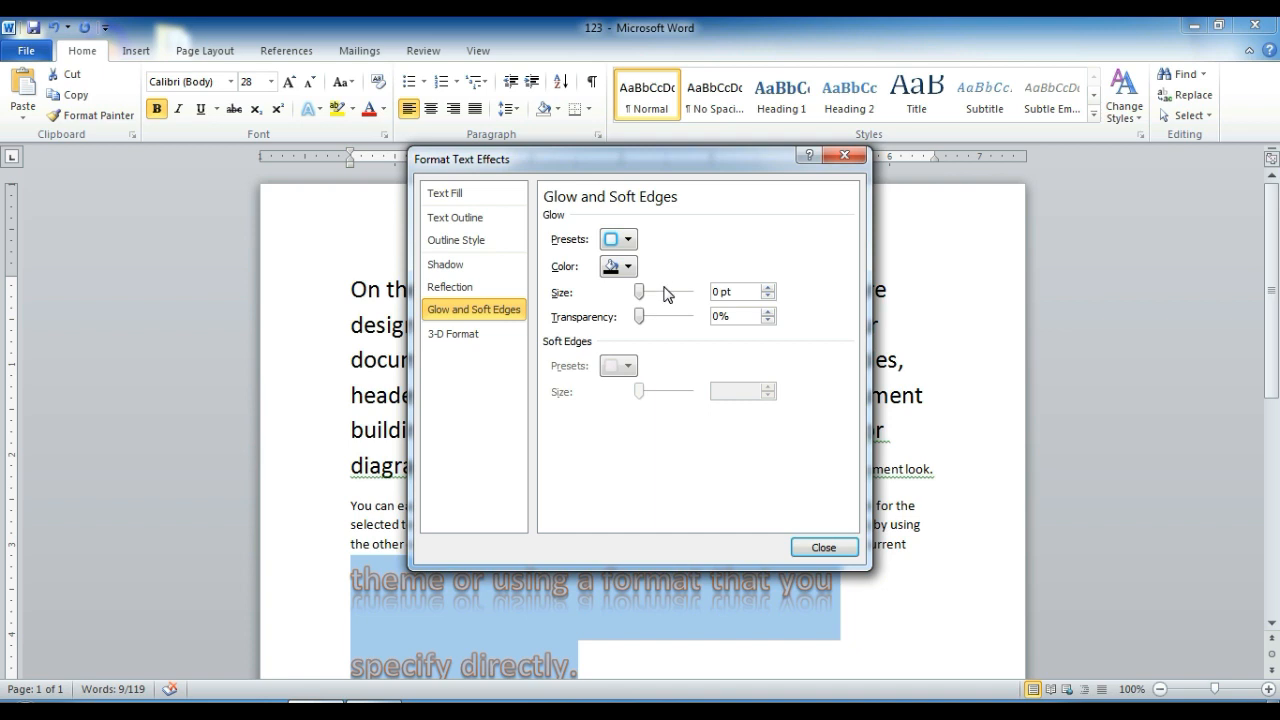
left_click(666, 292)
left_click(674, 291)
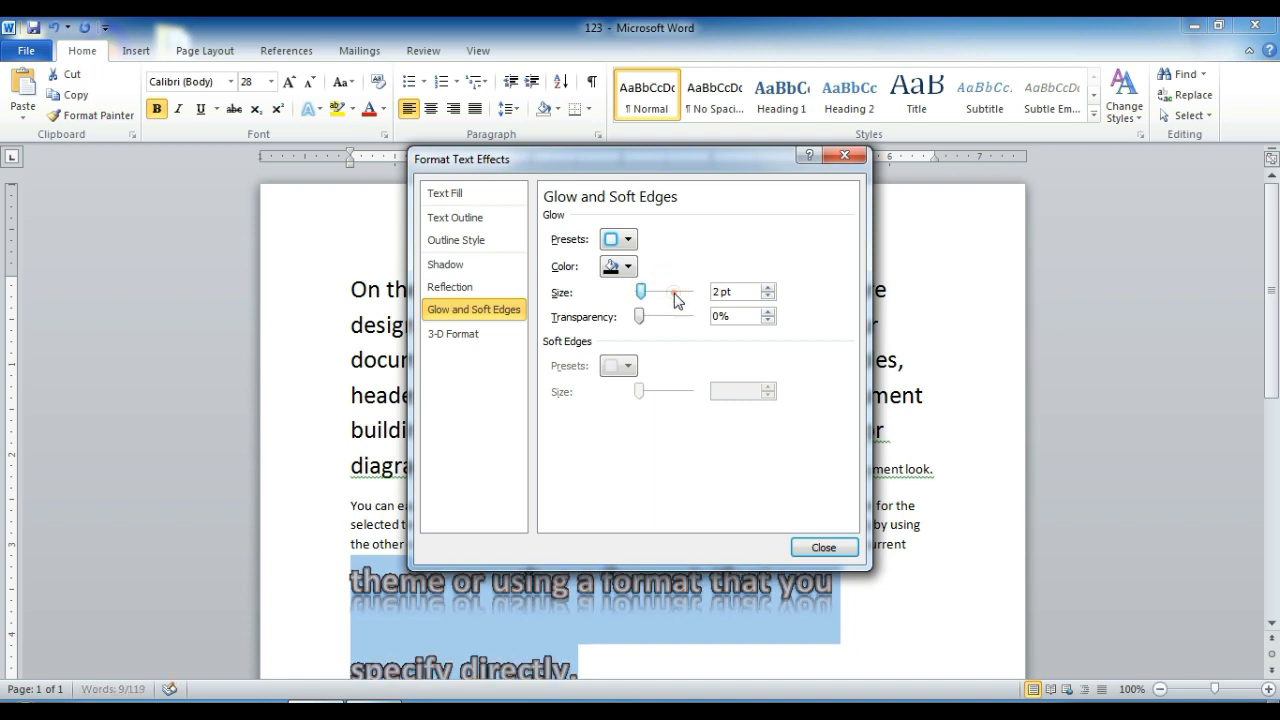
left_click(674, 292)
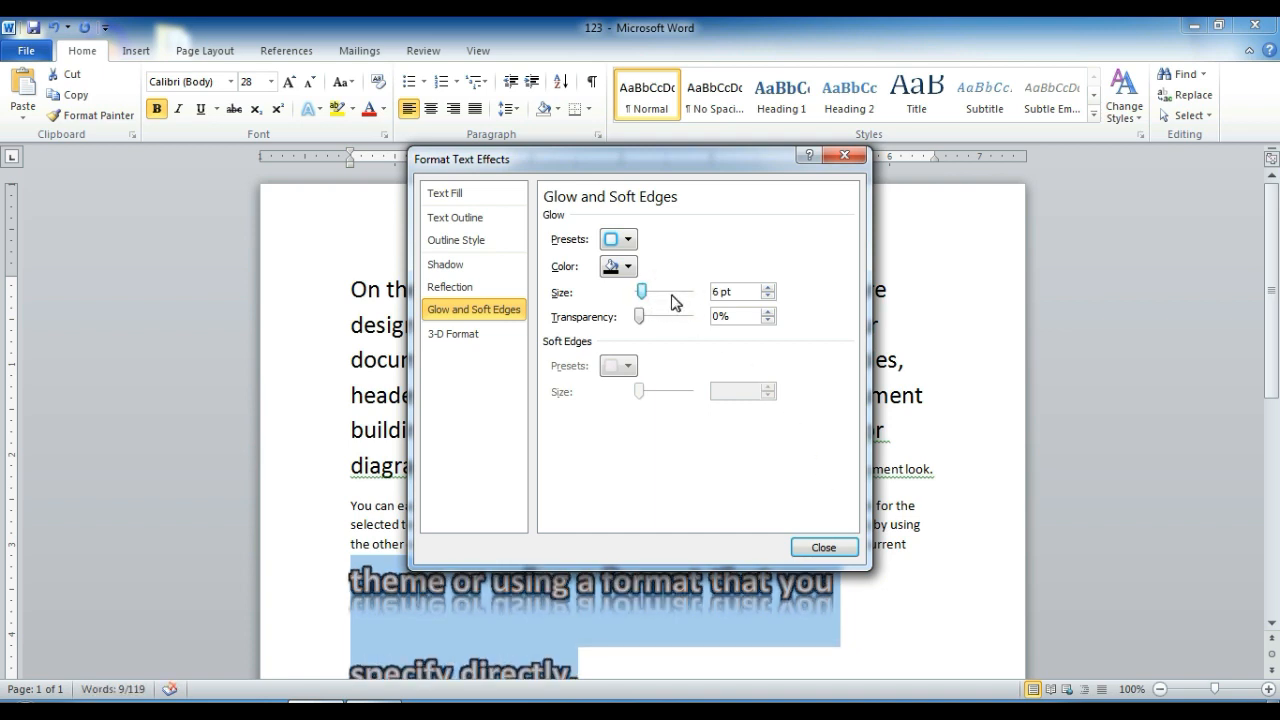
left_click(822, 547)
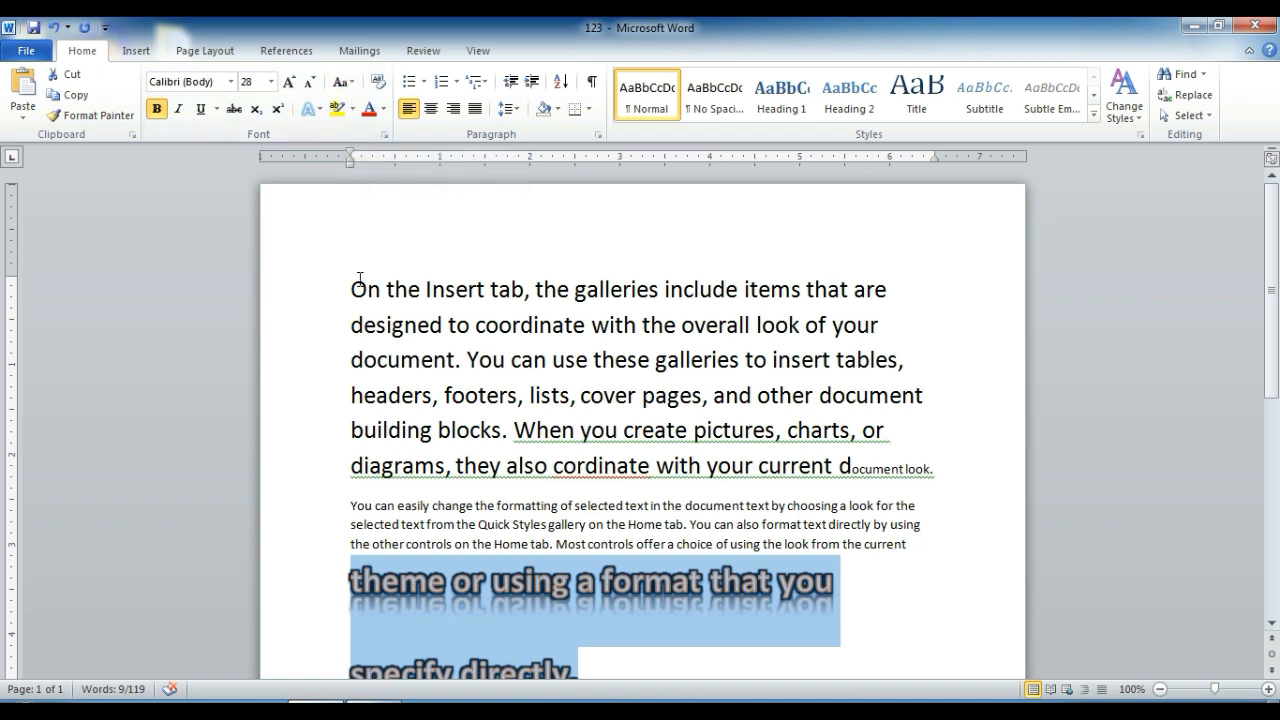
left_click_drag(351, 283, 848, 572)
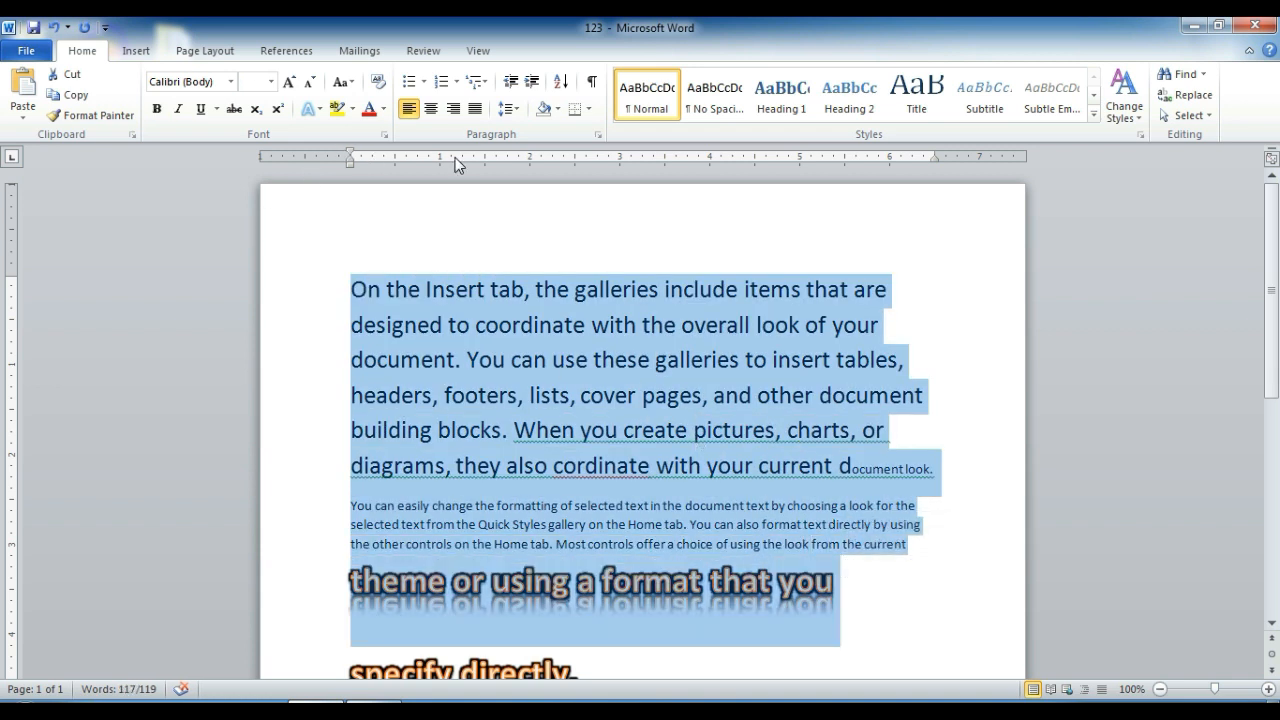
left_click(355, 86)
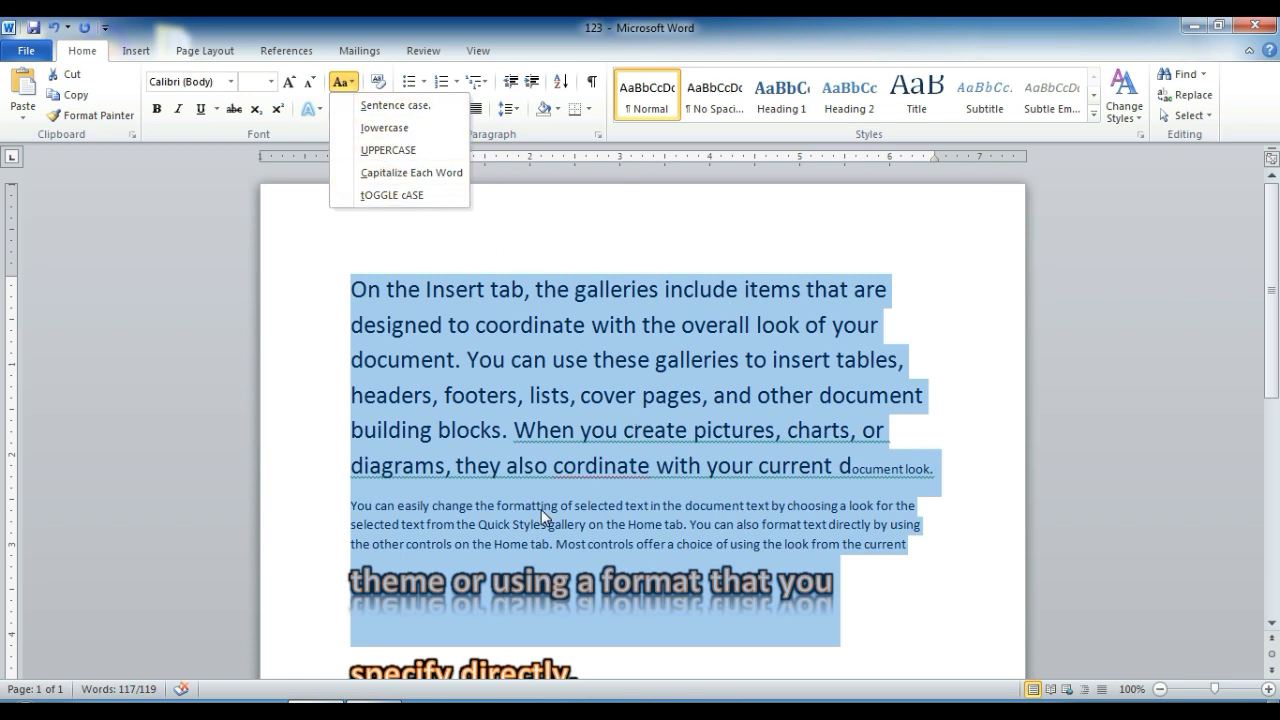
left_click(585, 470)
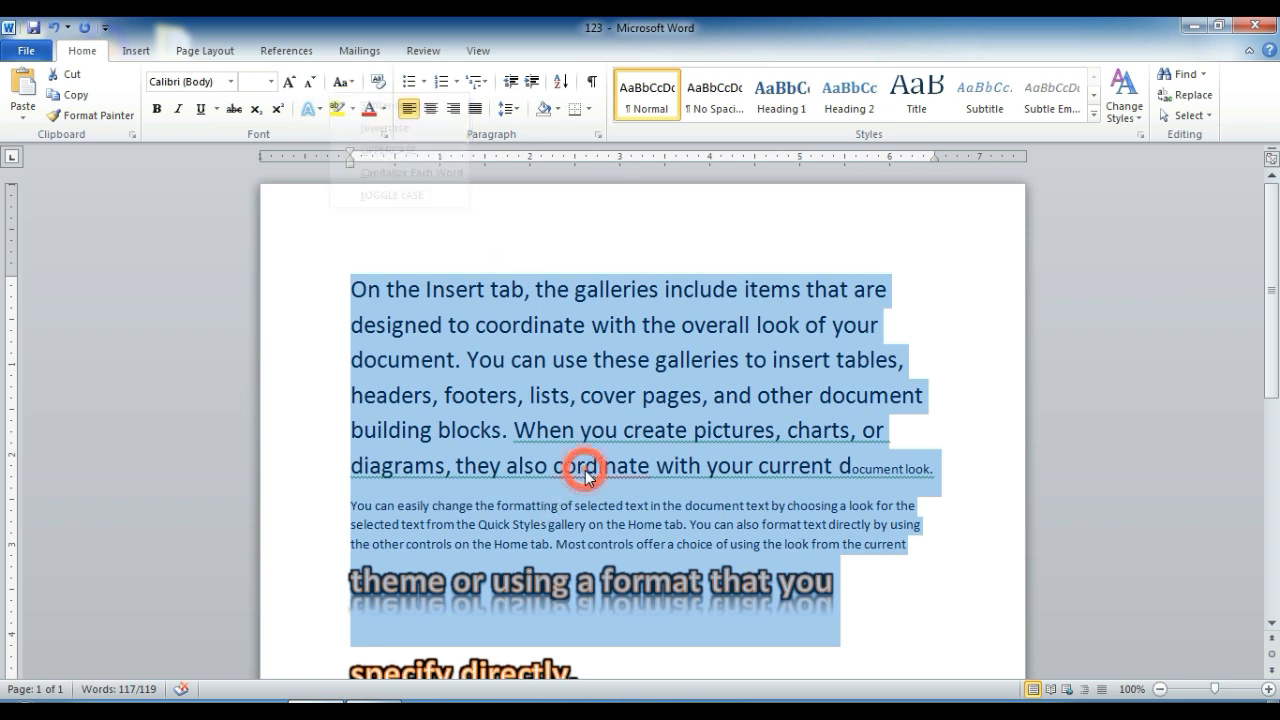
Correct "cordinate" to "coordinate" with a full stop after it, and insert another full stop after "galleries" in the first sentence
left_click(610, 466)
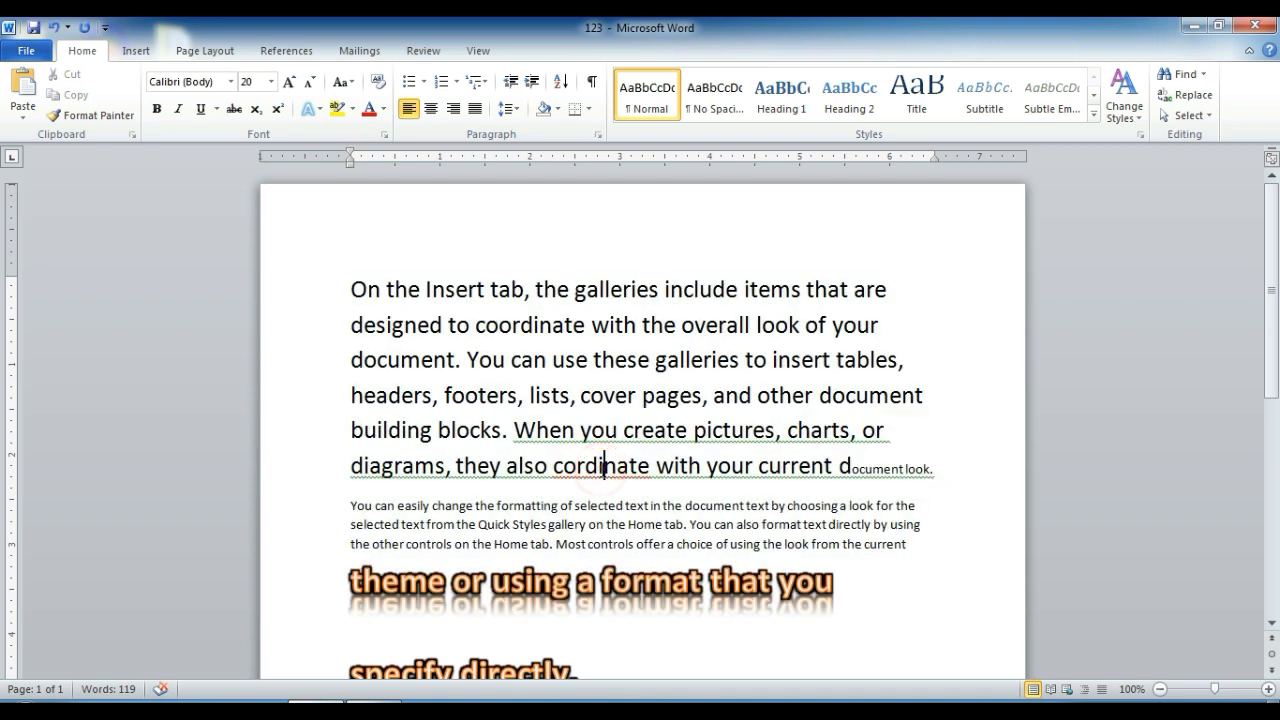
left_click(652, 470)
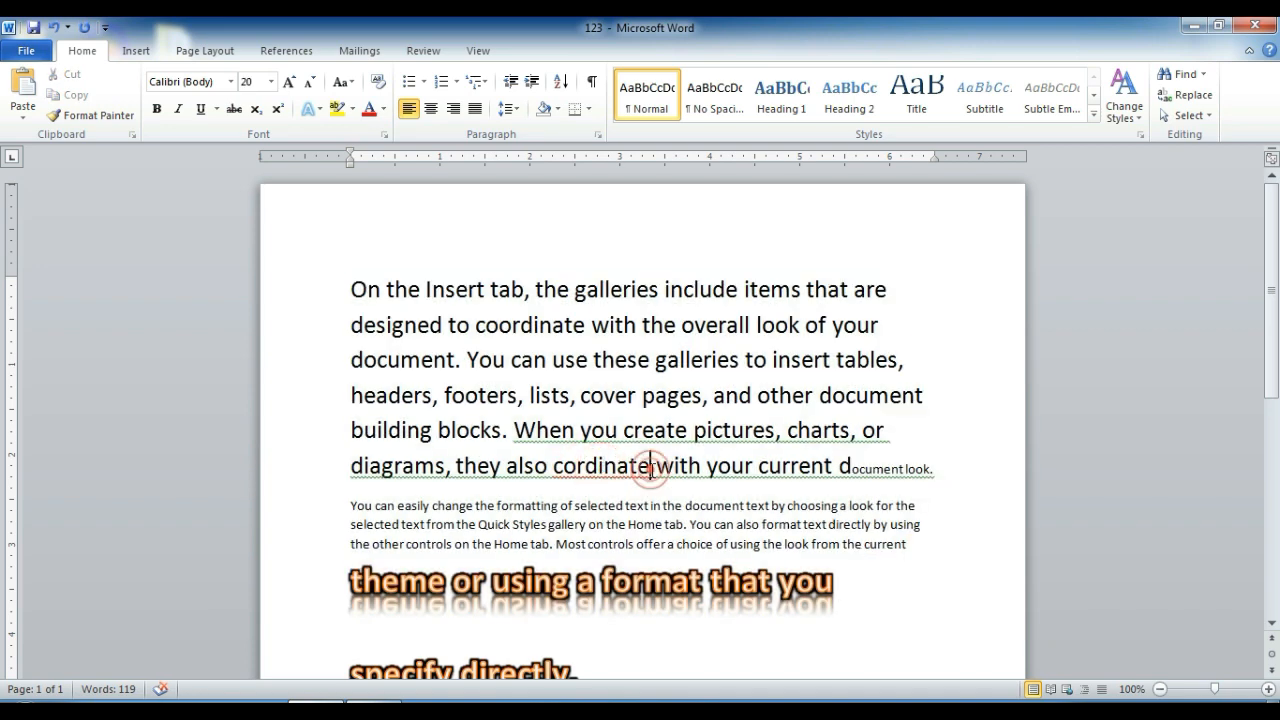
type(".")
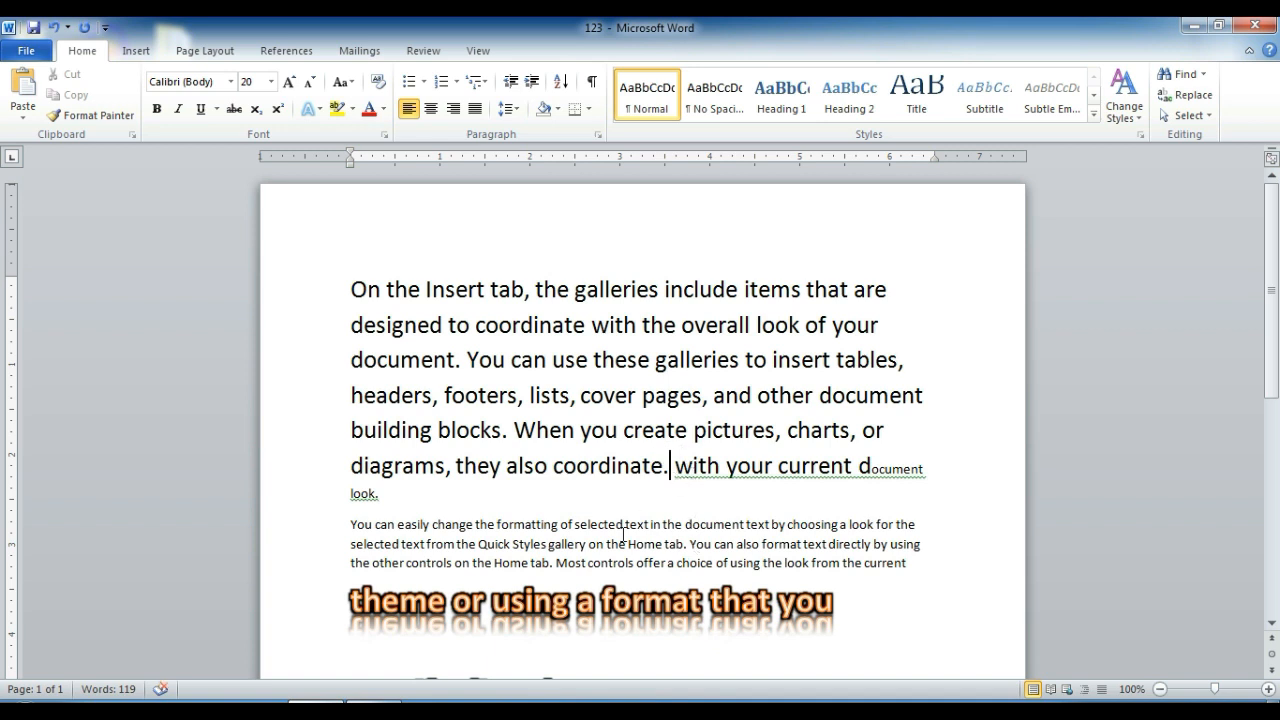
left_click_drag(919, 564, 503, 469)
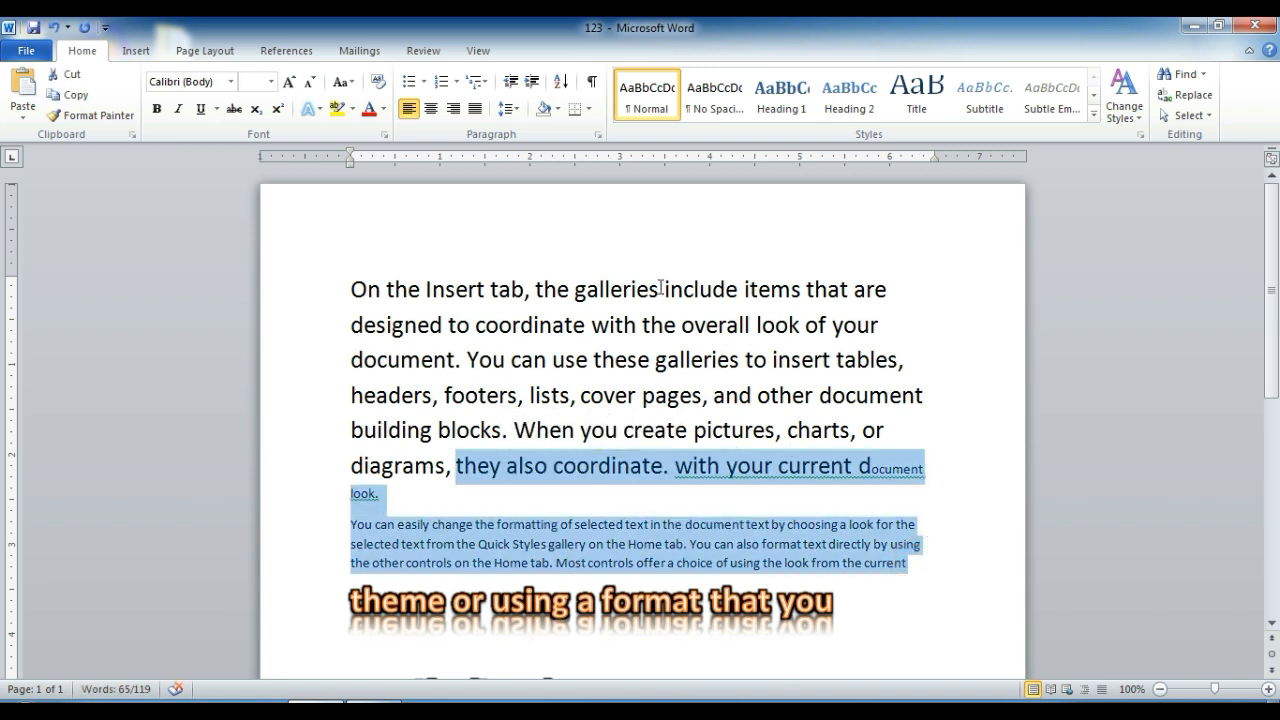
left_click(653, 289)
left_click(653, 289)
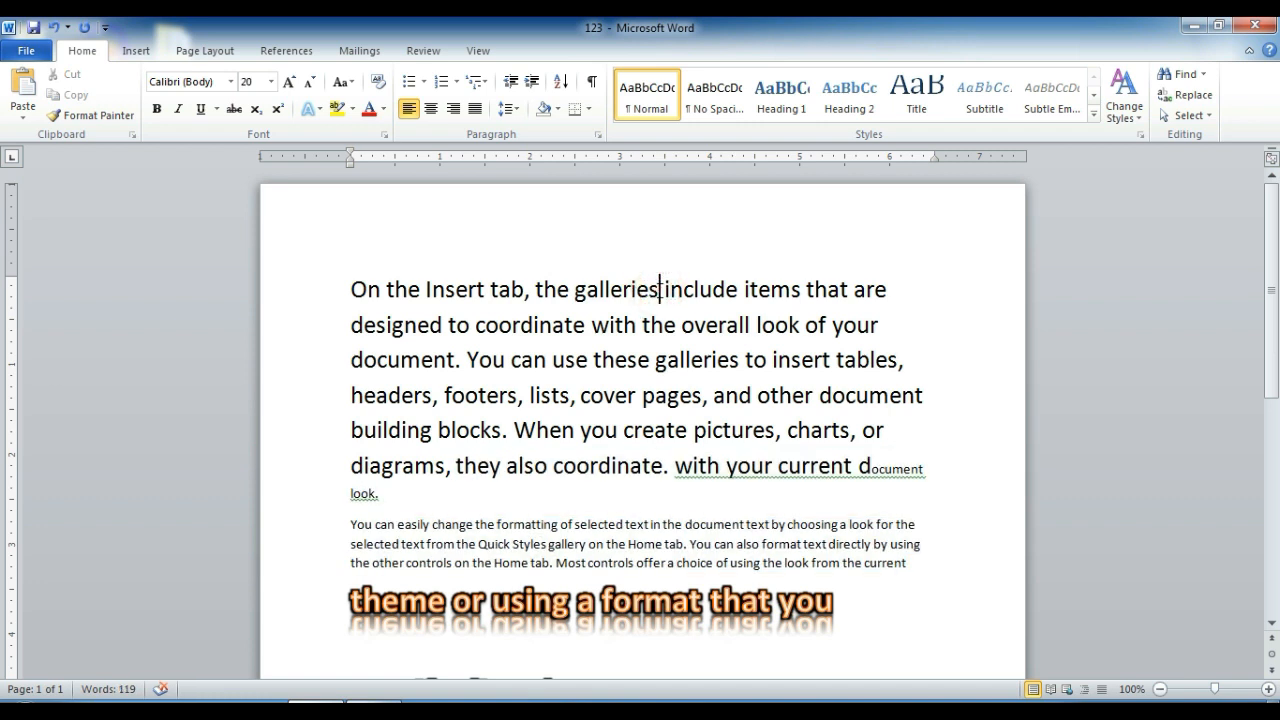
type(".")
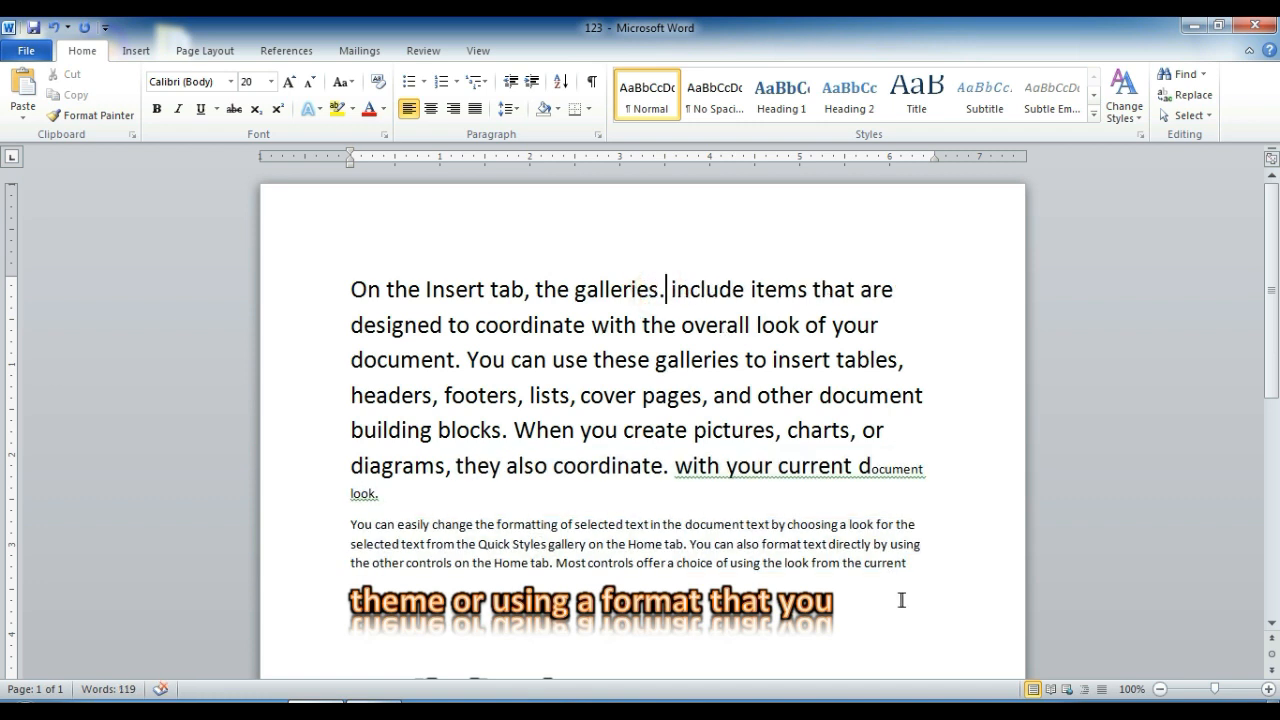
Apply Sentence case to all the plain text above the orange text
left_click_drag(923, 563, 324, 310)
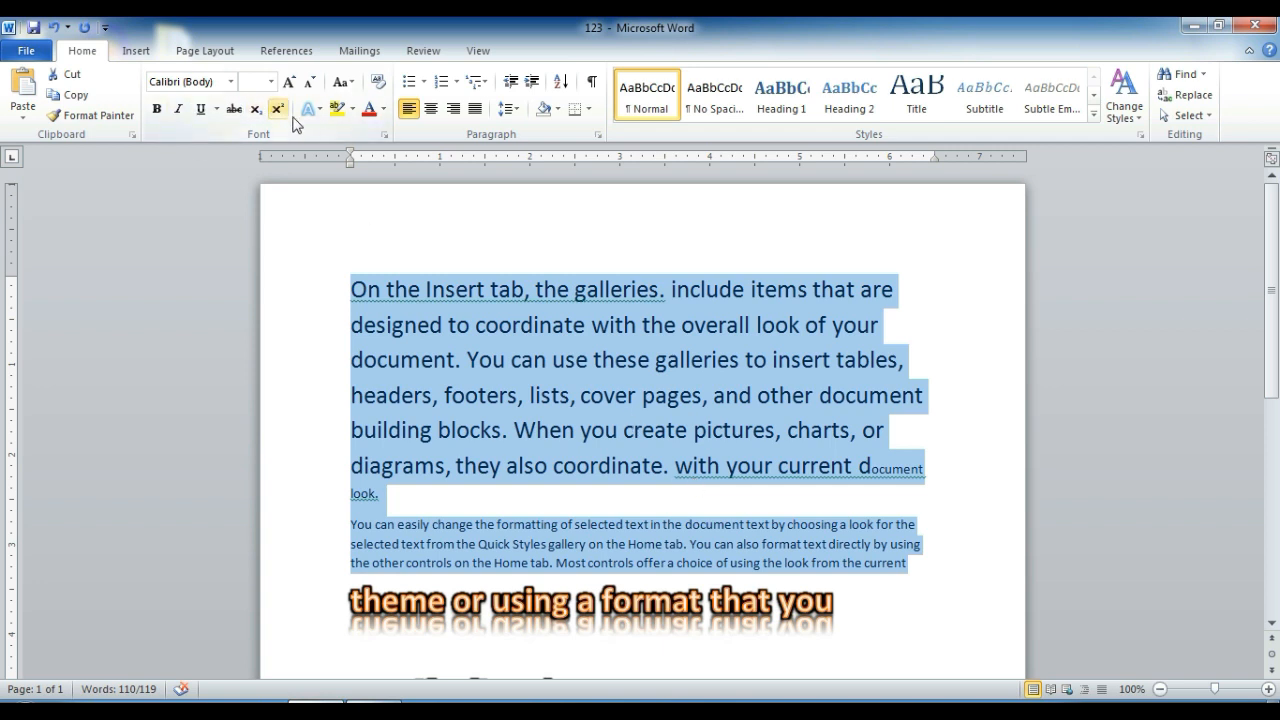
left_click(340, 84)
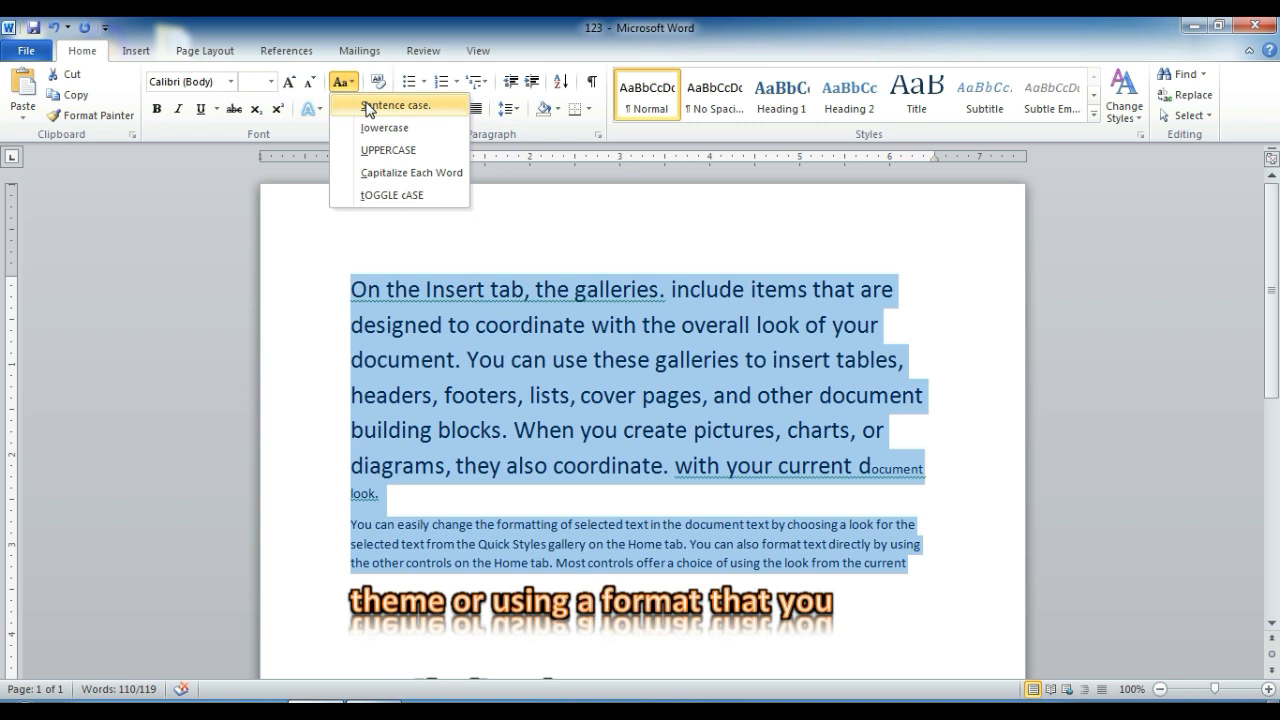
left_click(368, 105)
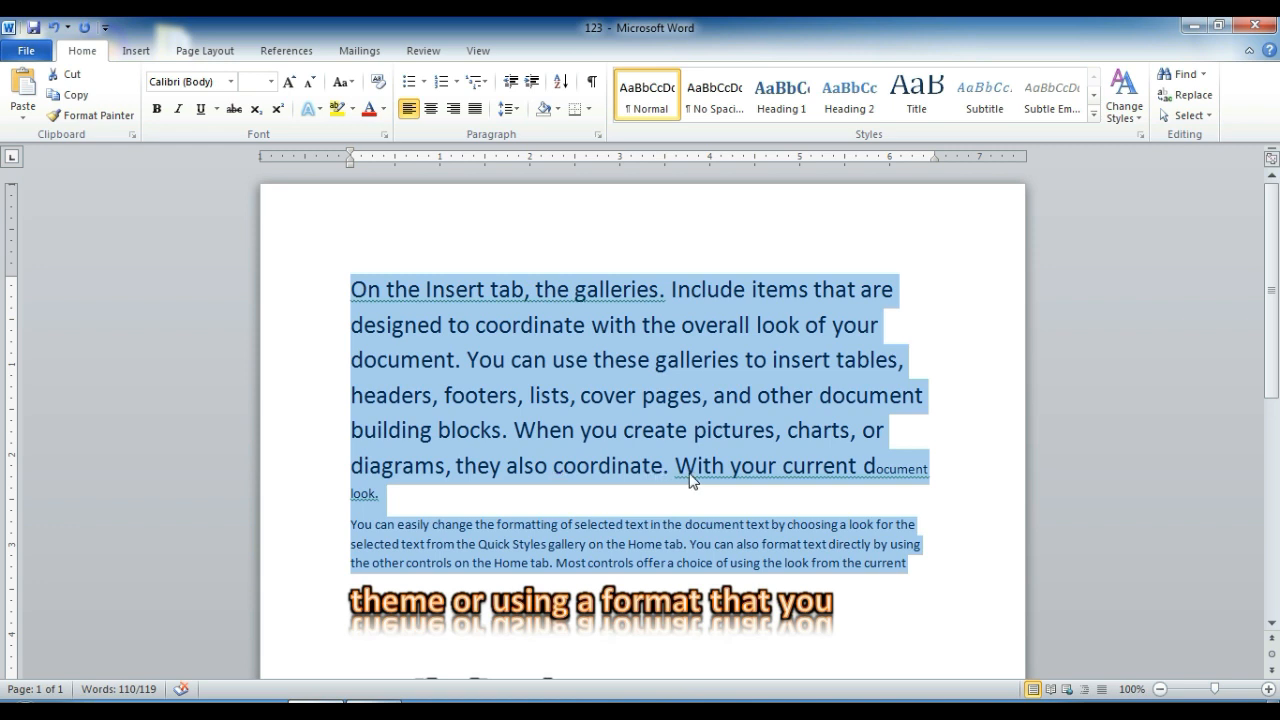
Change the selected plain text to lowercase
left_click(341, 82)
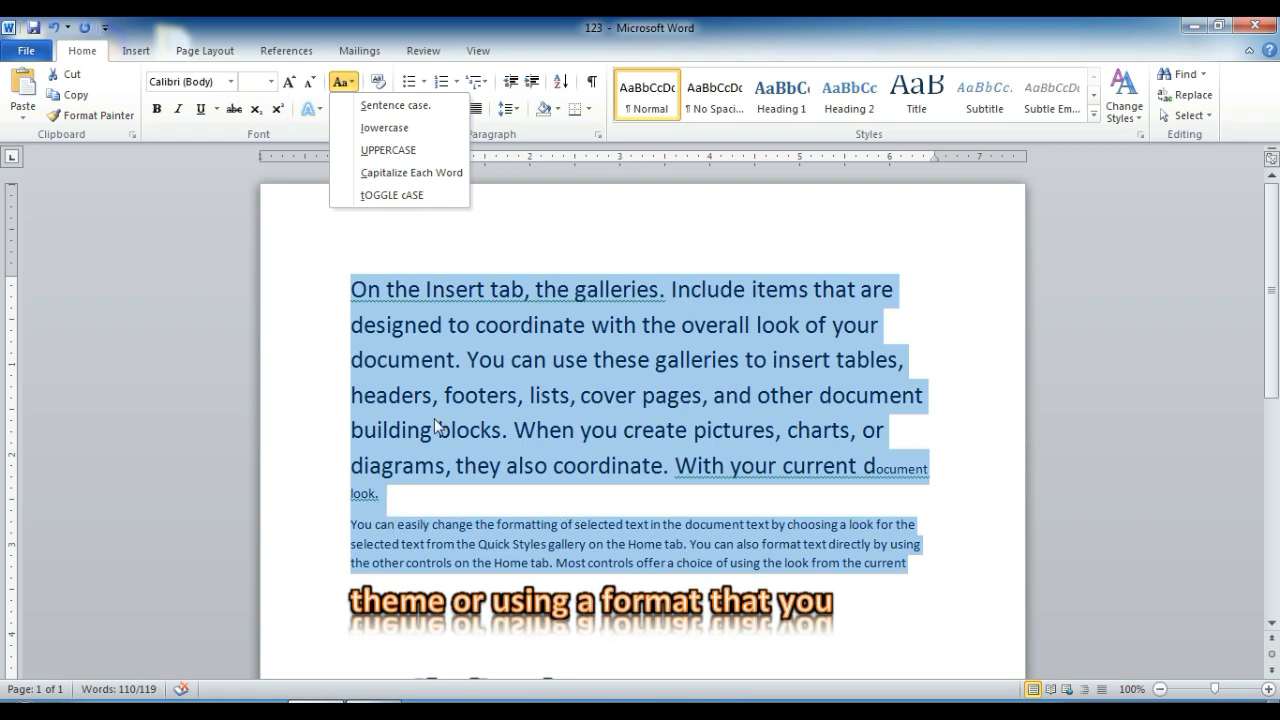
left_click(394, 130)
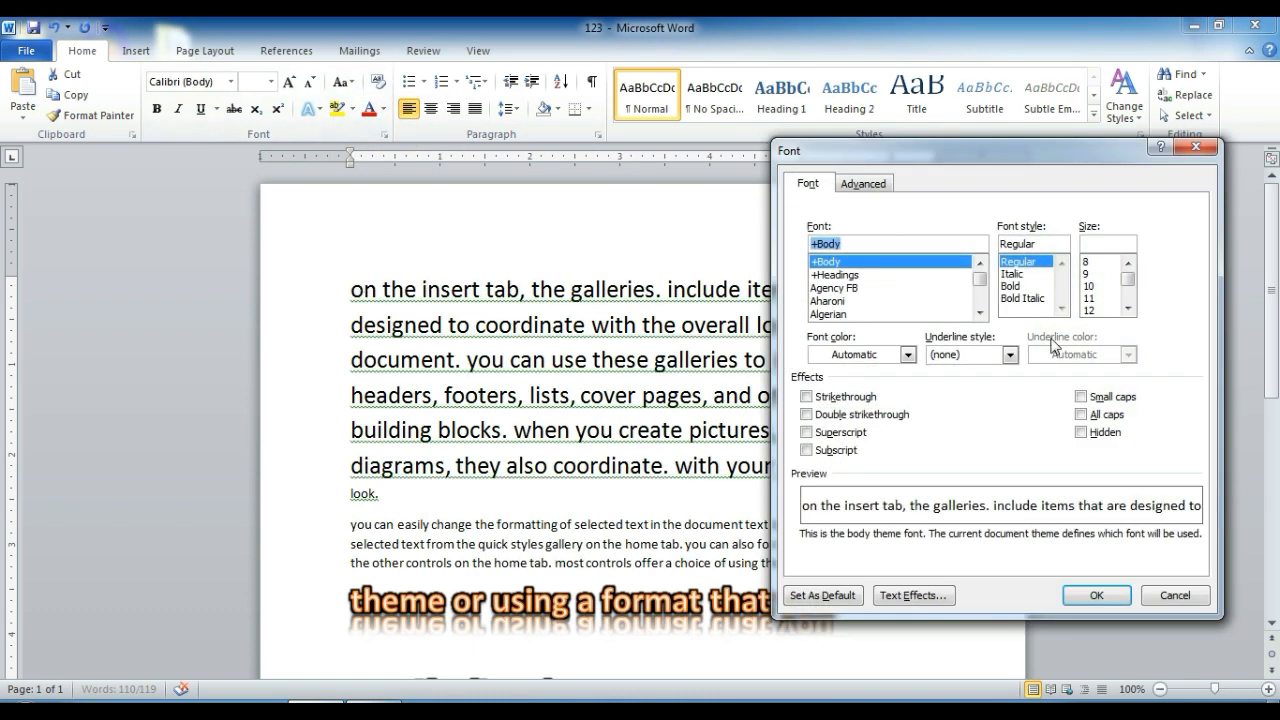
left_click(1150, 597)
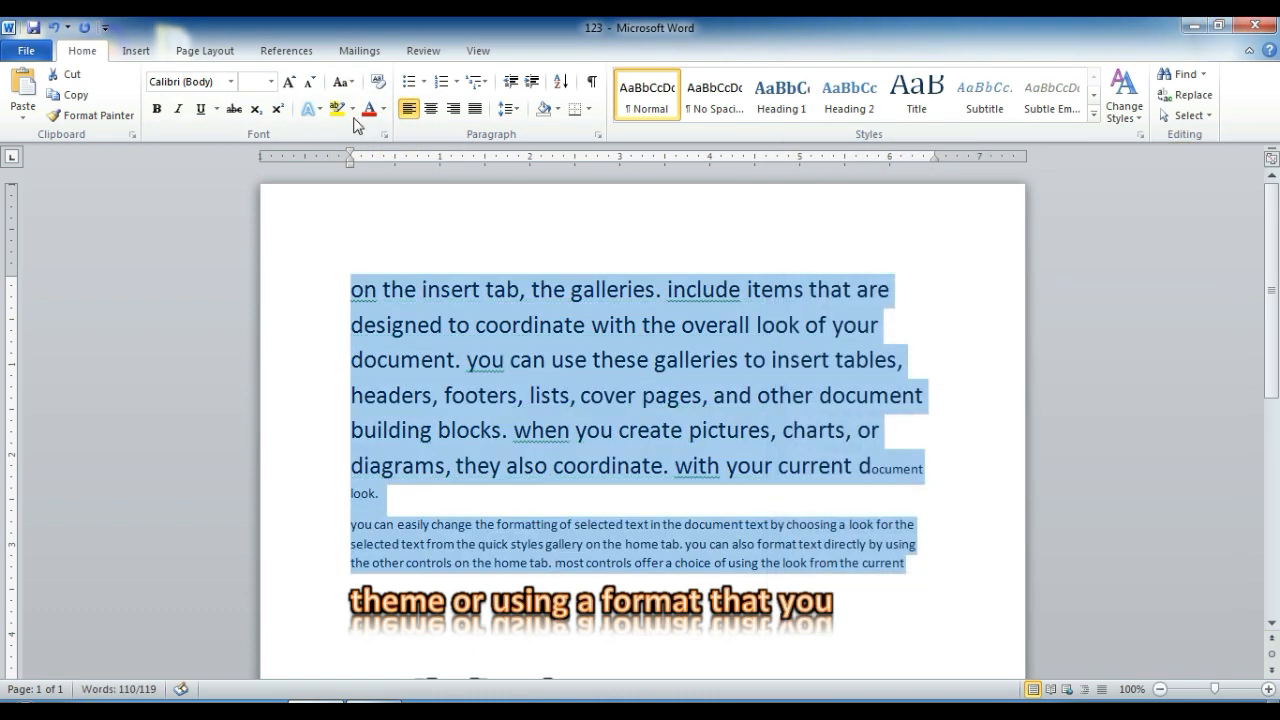
left_click(352, 84)
left_click(365, 130)
Change the selected plain text to UPPERCASE and set its font size to 18
left_click(344, 81)
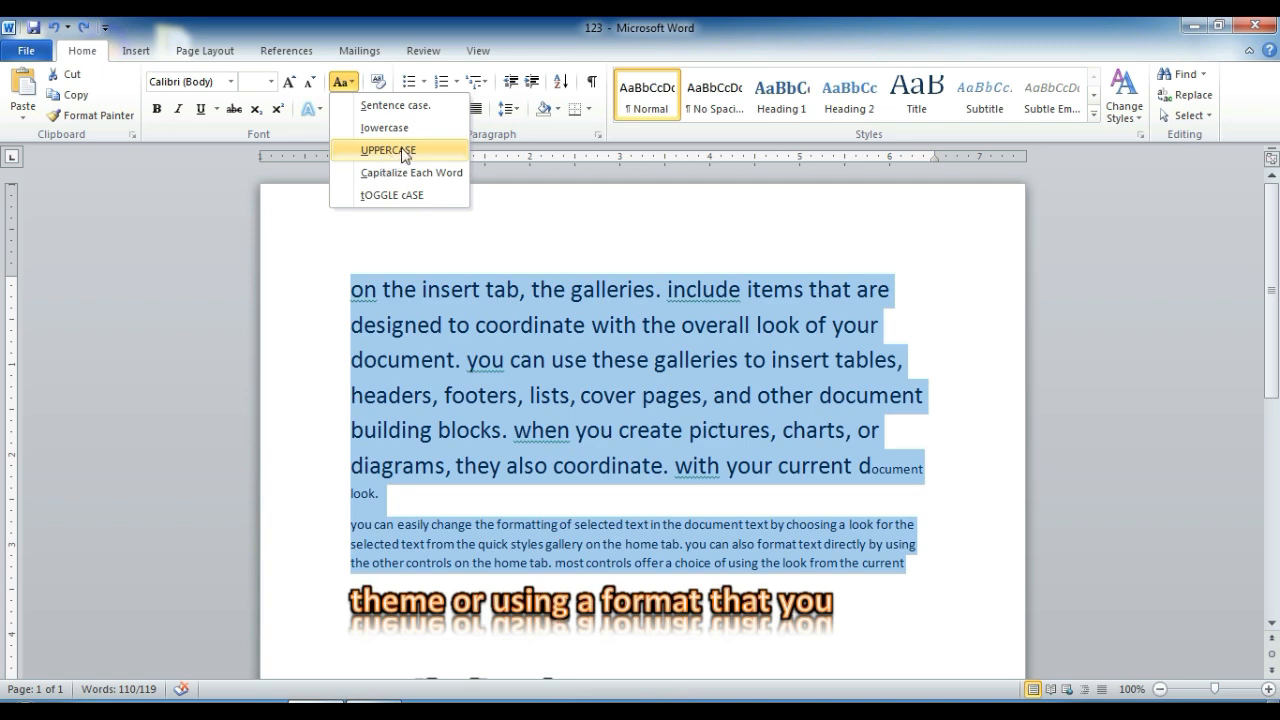
left_click(401, 149)
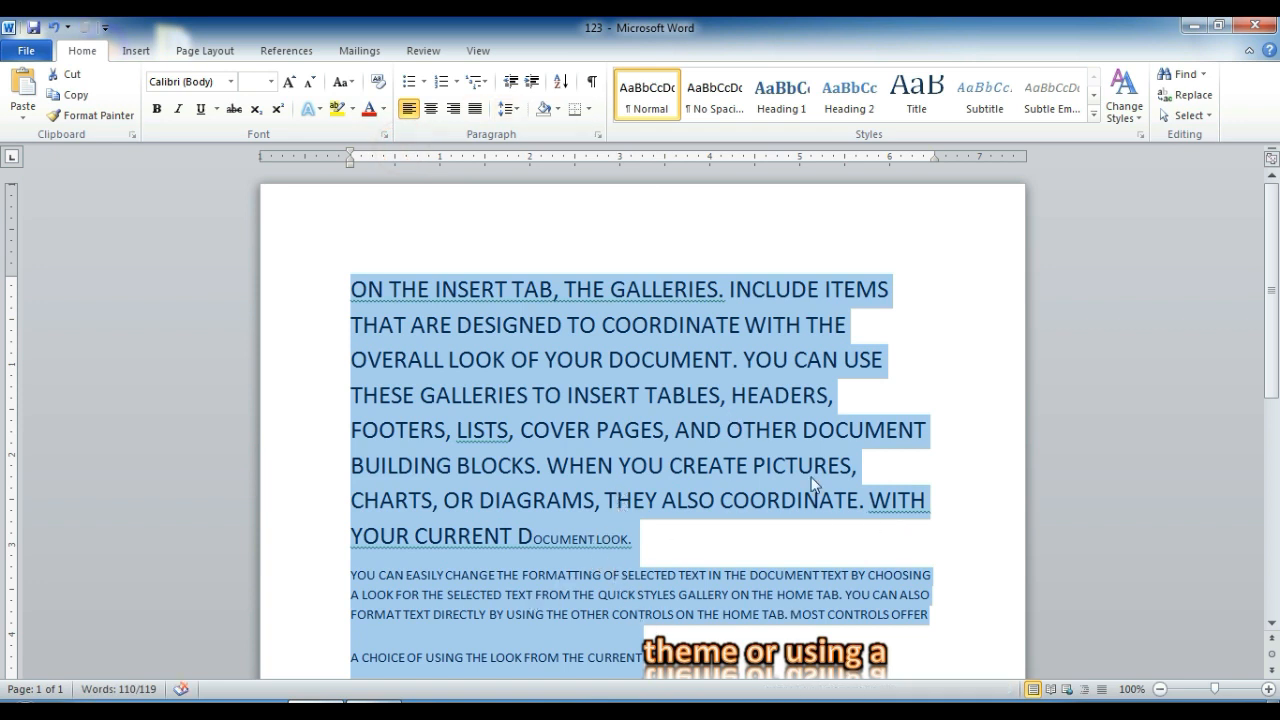
scroll(3, 350, "down", 2)
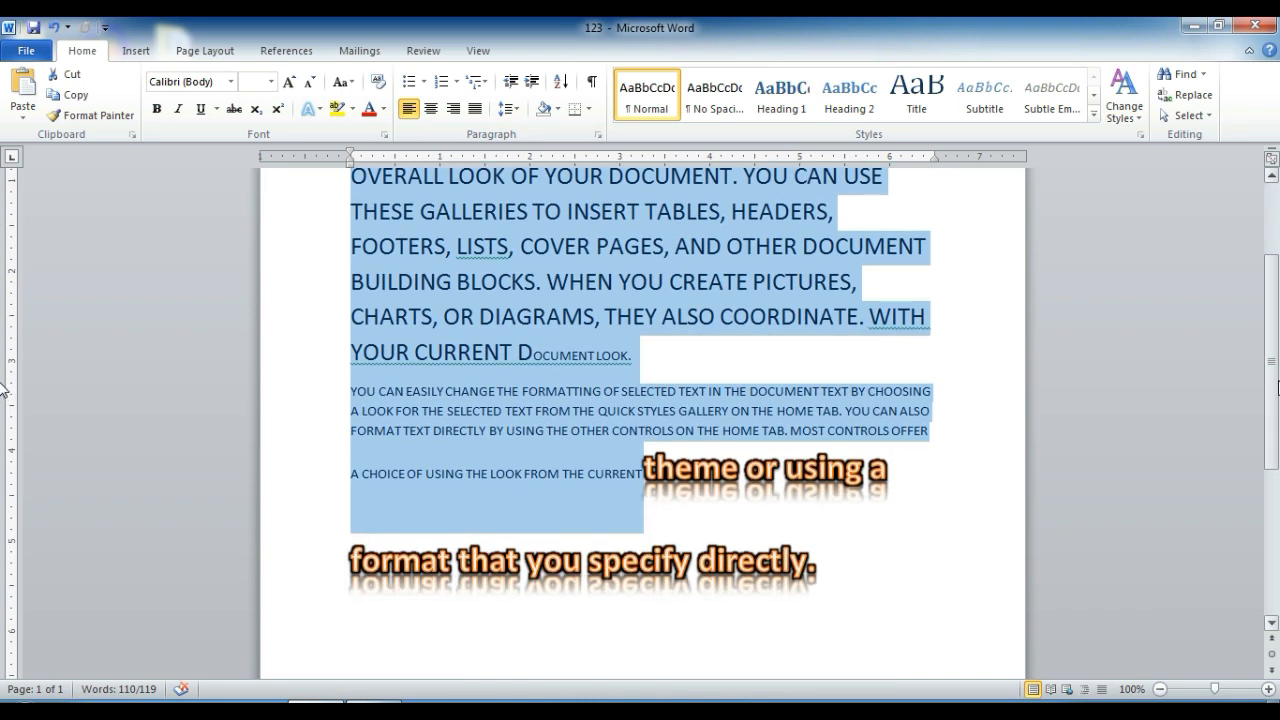
scroll(3, 380, "up", 1)
scroll(3, 335, "up", 3)
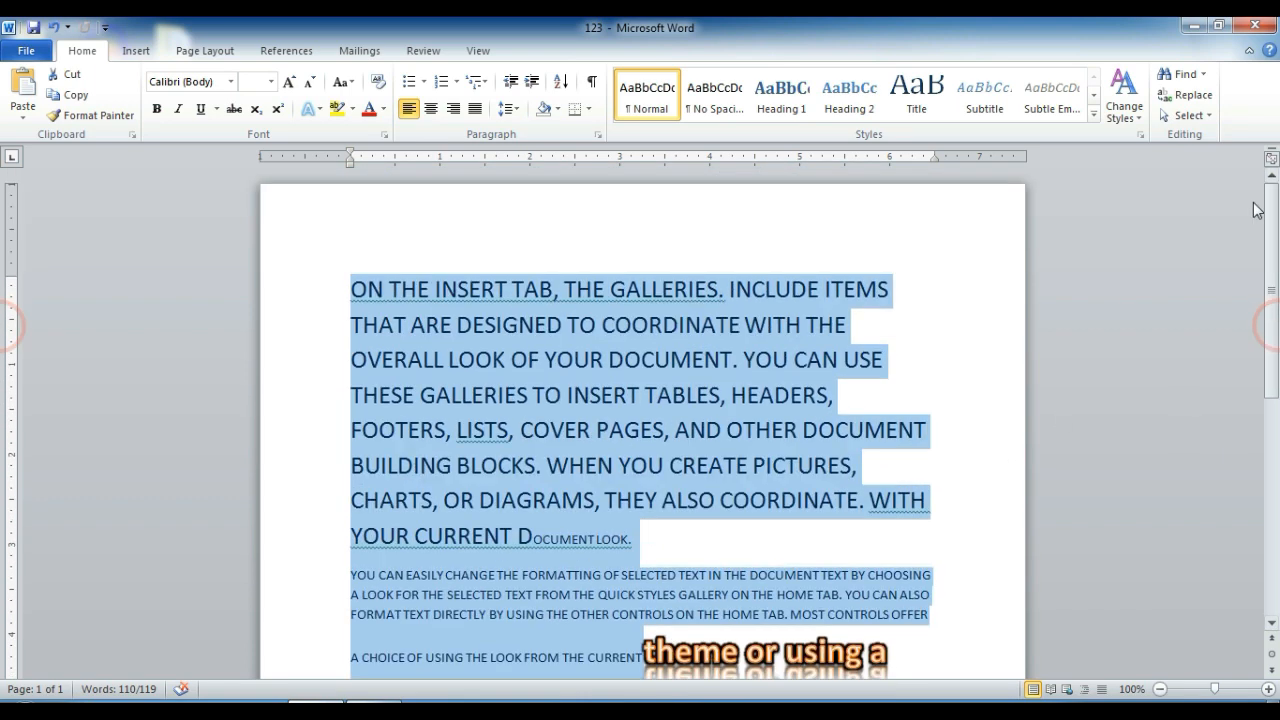
left_click(272, 81)
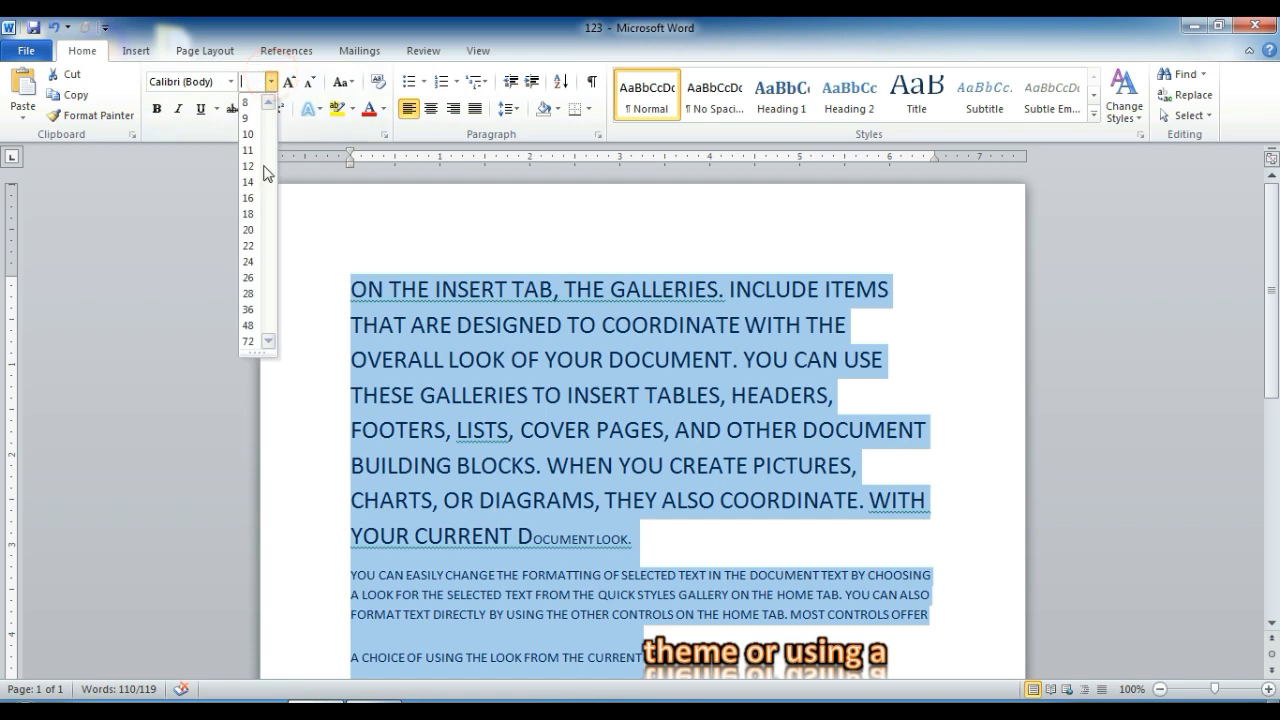
left_click(248, 214)
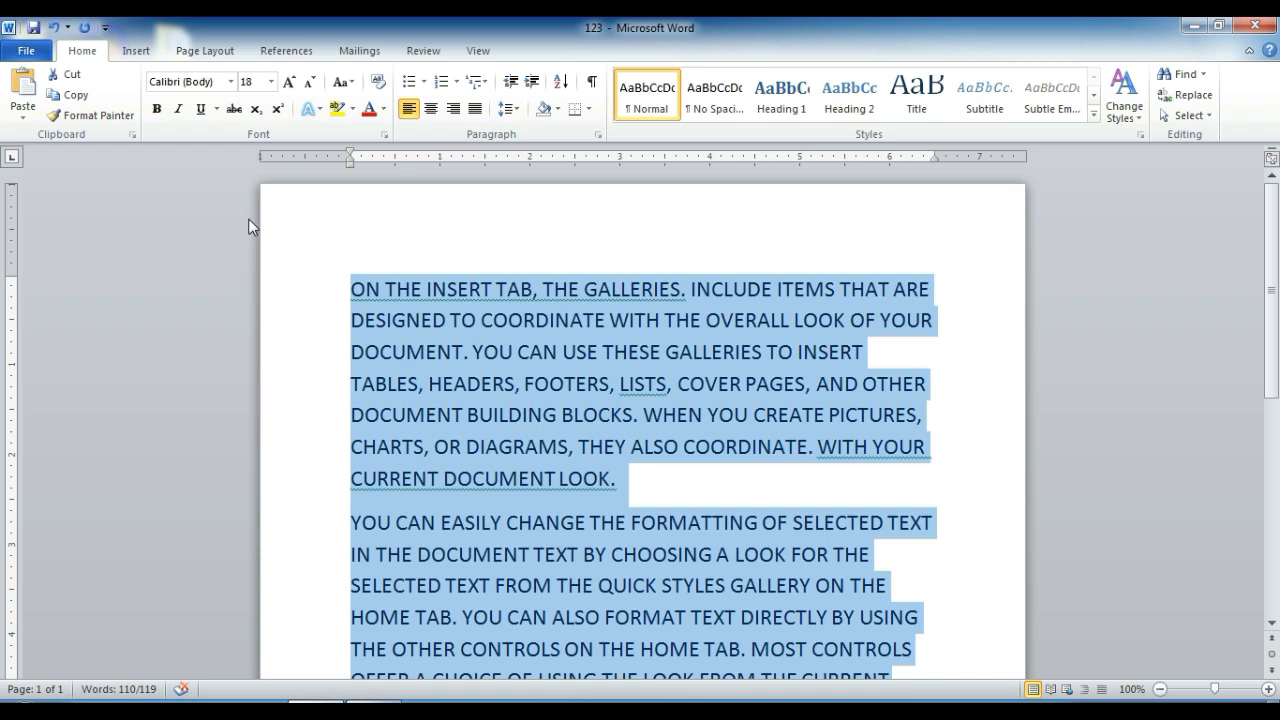
Apply Capitalize Each Word to the selected 18 pt text and deselect it
left_click(341, 81)
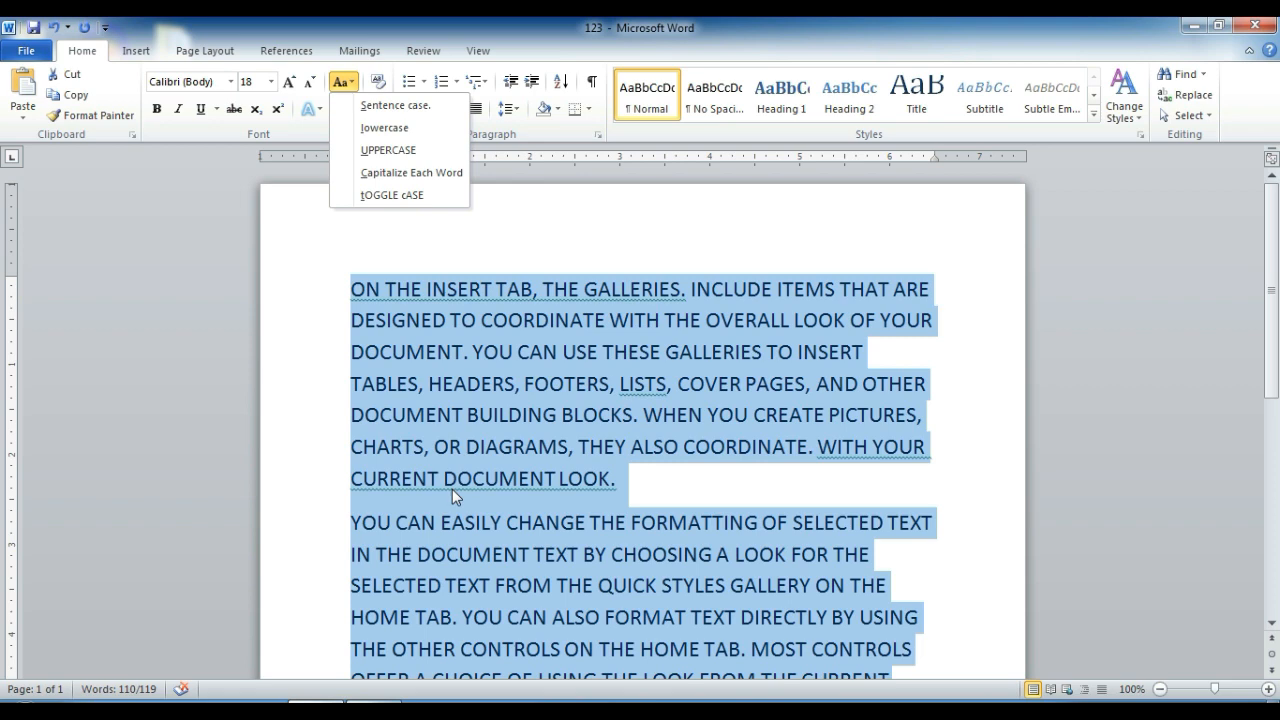
left_click(402, 174)
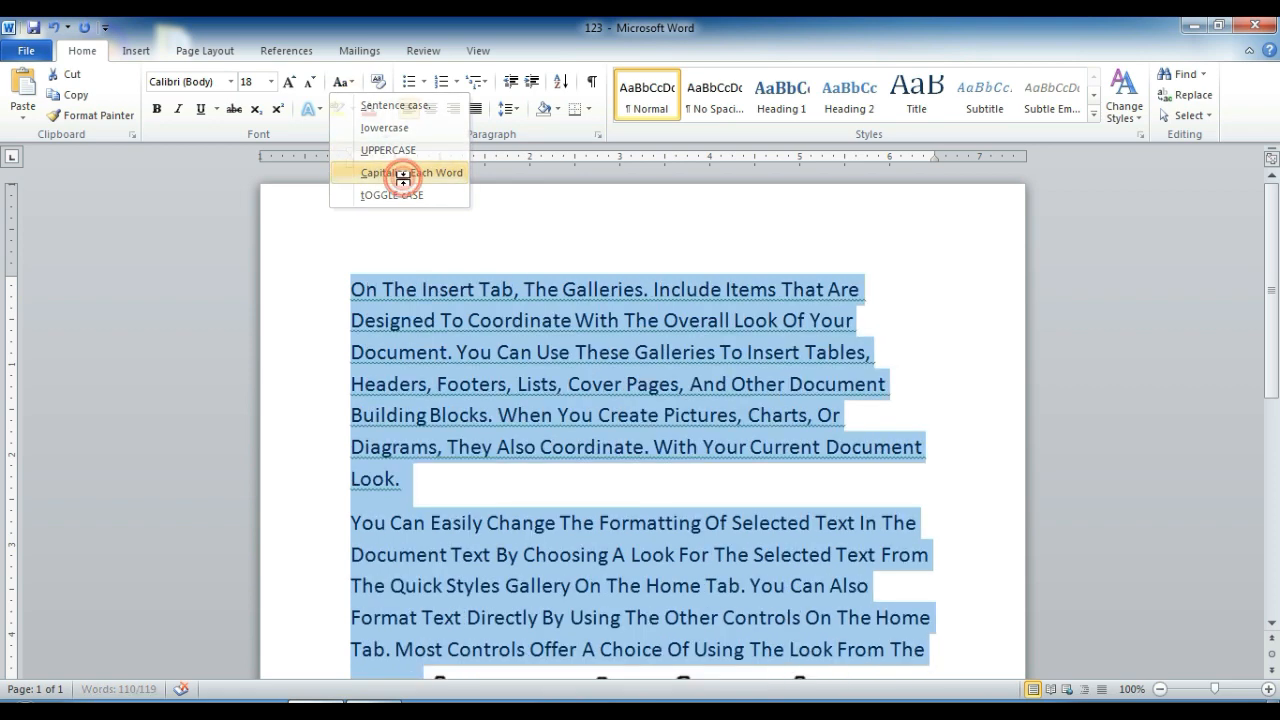
left_click(413, 419)
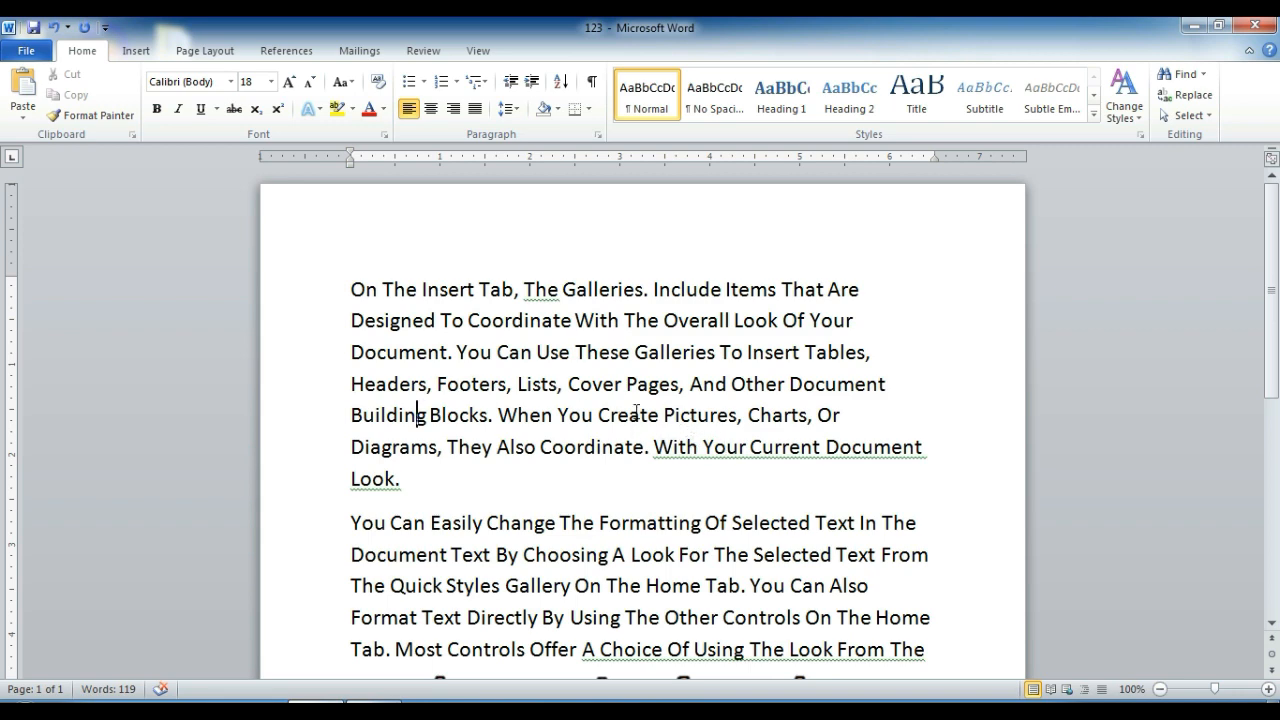
Select the whole document and apply tOGGLE cASE to it
triple_click(347, 385)
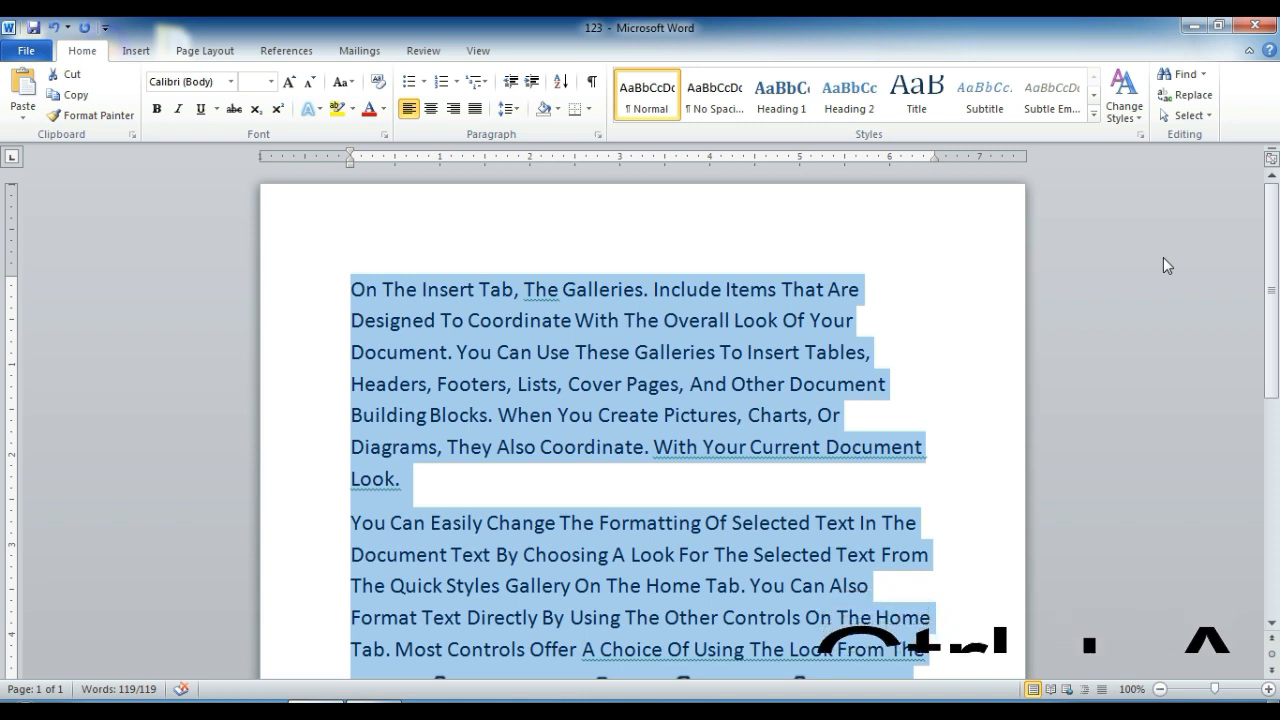
left_click(351, 92)
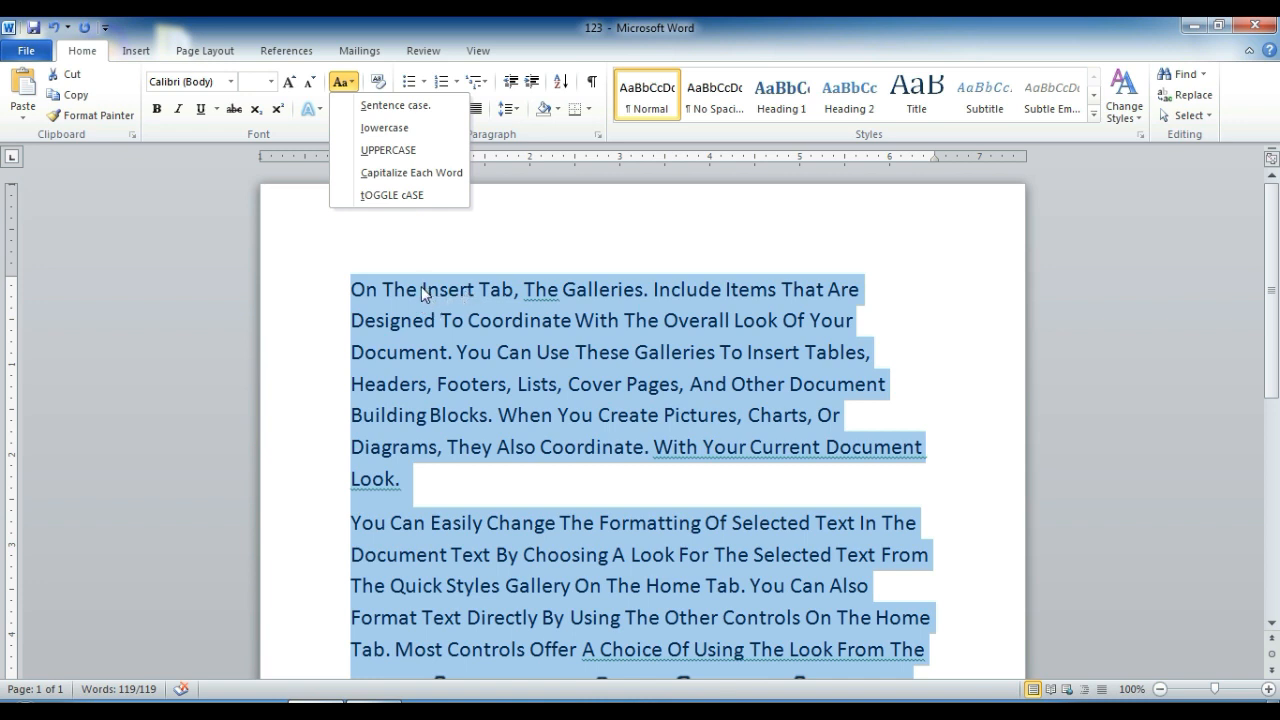
left_click(403, 198)
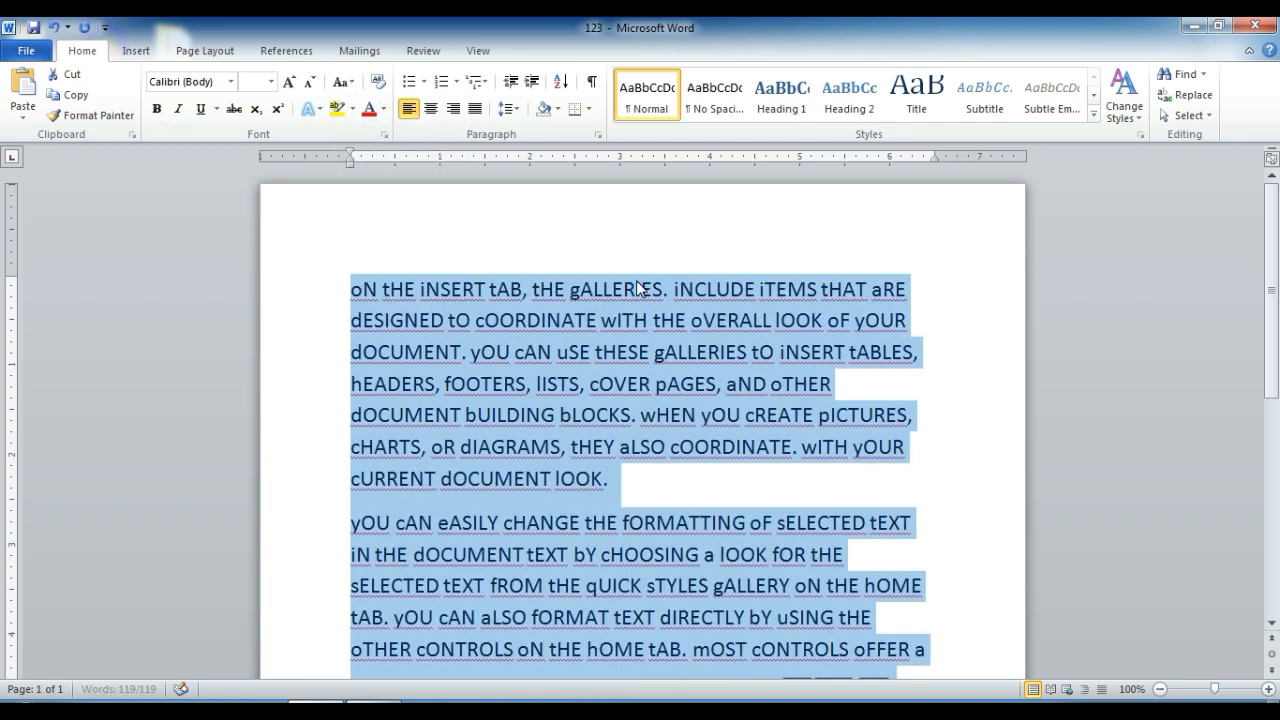
Highlight the entire first paragraph in yellow
left_click(354, 288)
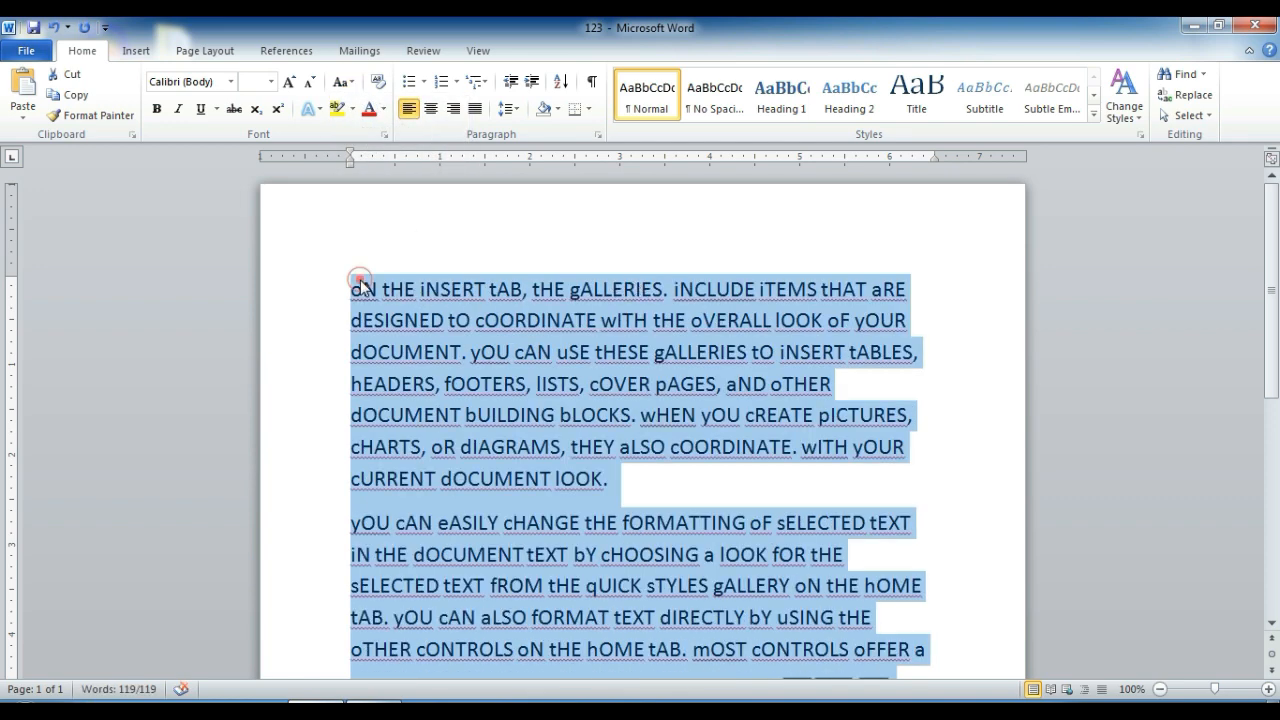
left_click_drag(354, 288, 615, 492)
left_click(345, 81)
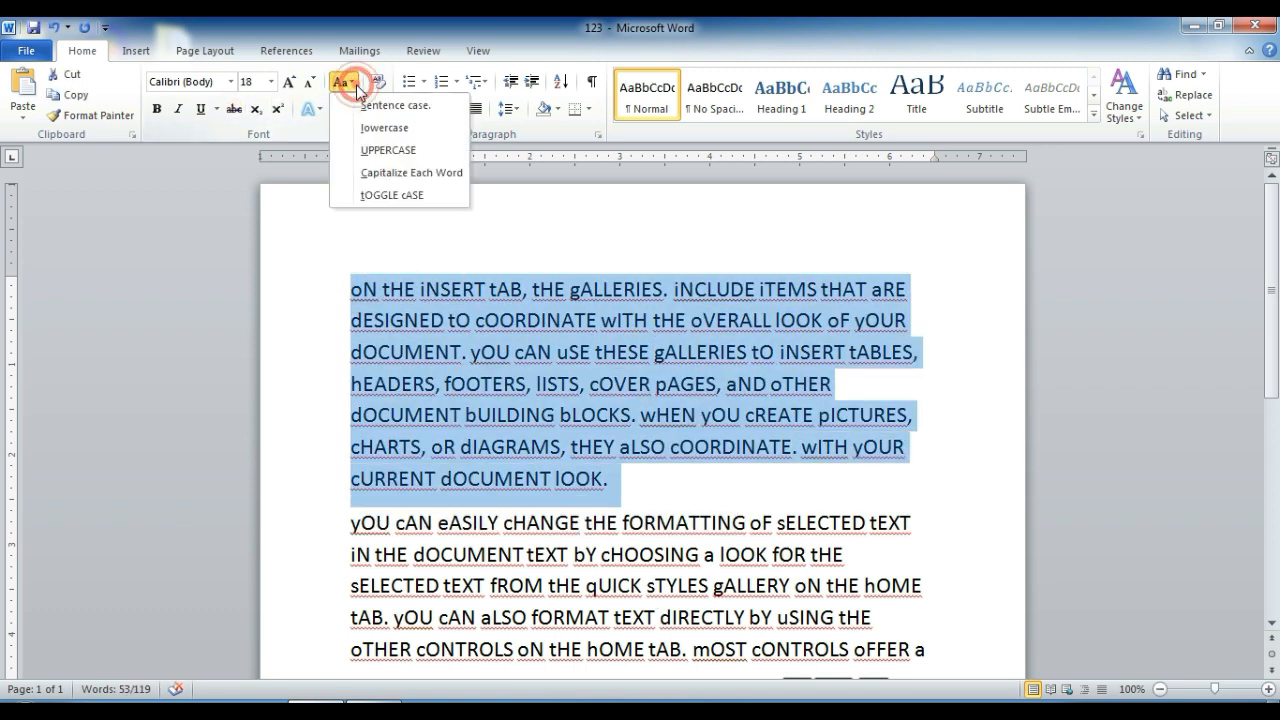
left_click(471, 45)
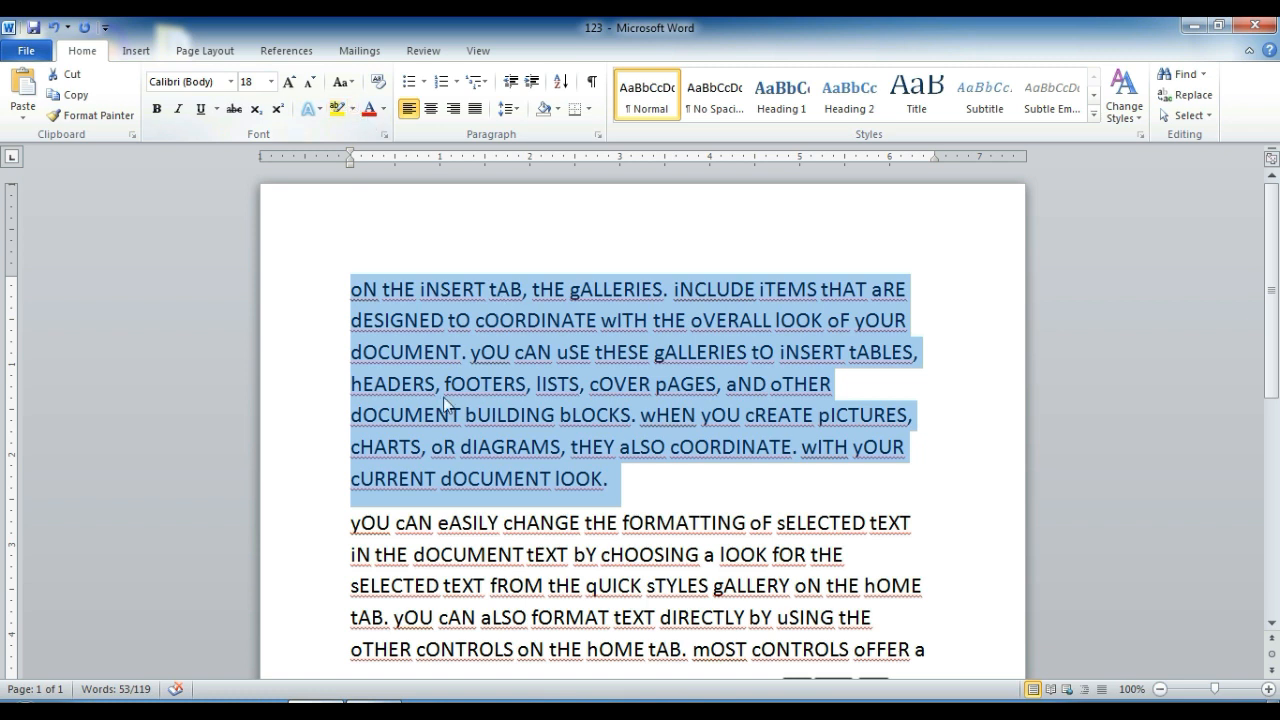
left_click(336, 114)
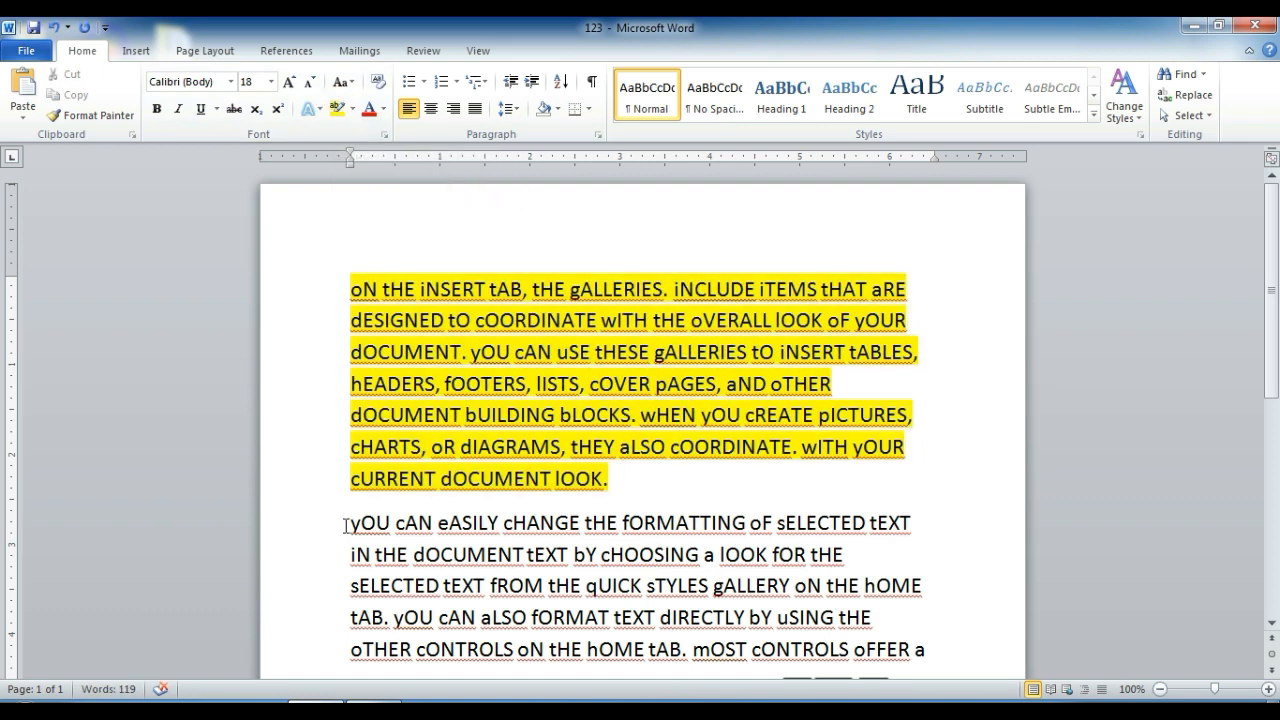
Examine the highlight colours available for the first line of the second paragraph
left_click_drag(340, 523, 912, 530)
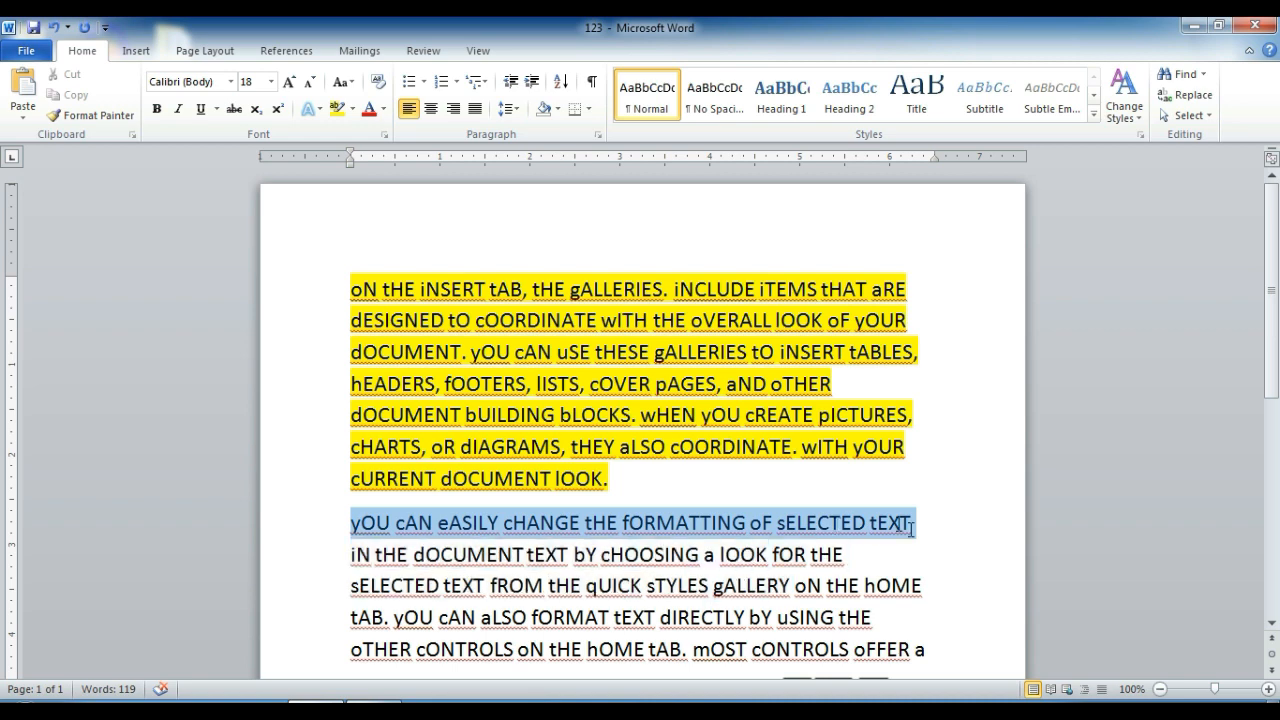
left_click(353, 110)
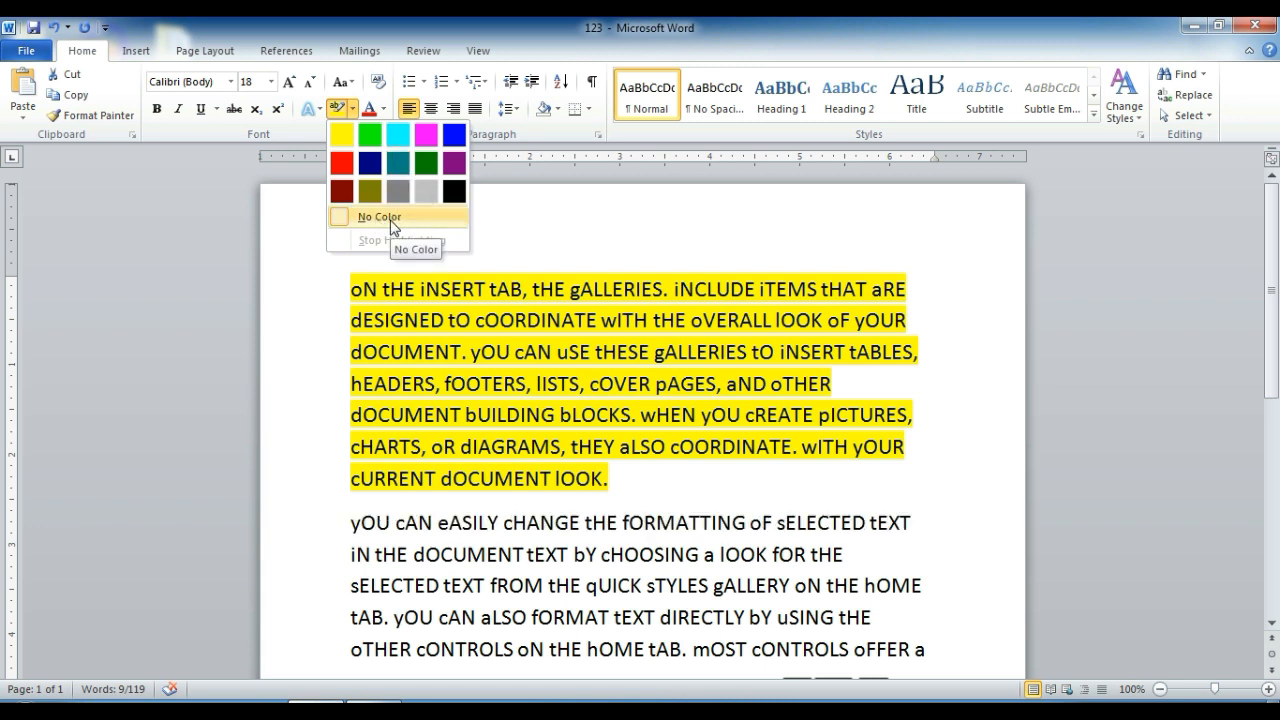
left_click(632, 477)
Highlight the entire first paragraph in turquoise and deselect it
left_click_drag(632, 477, 343, 290)
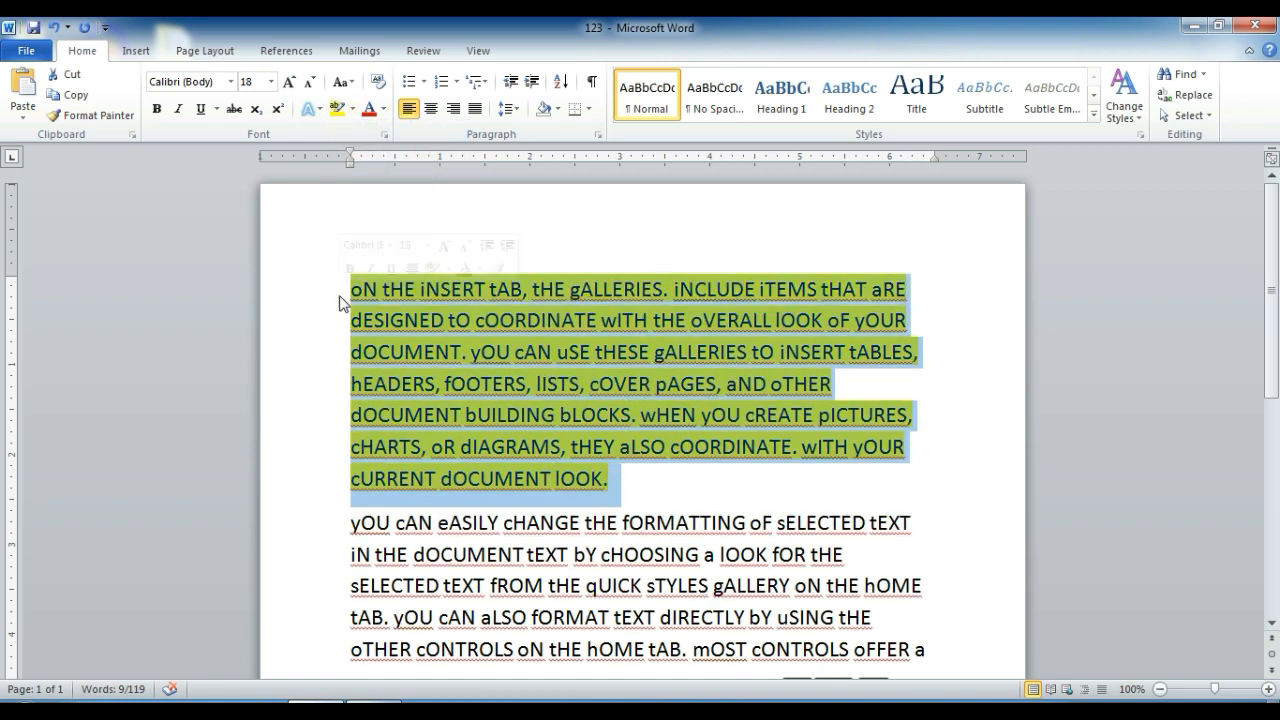
left_click(355, 108)
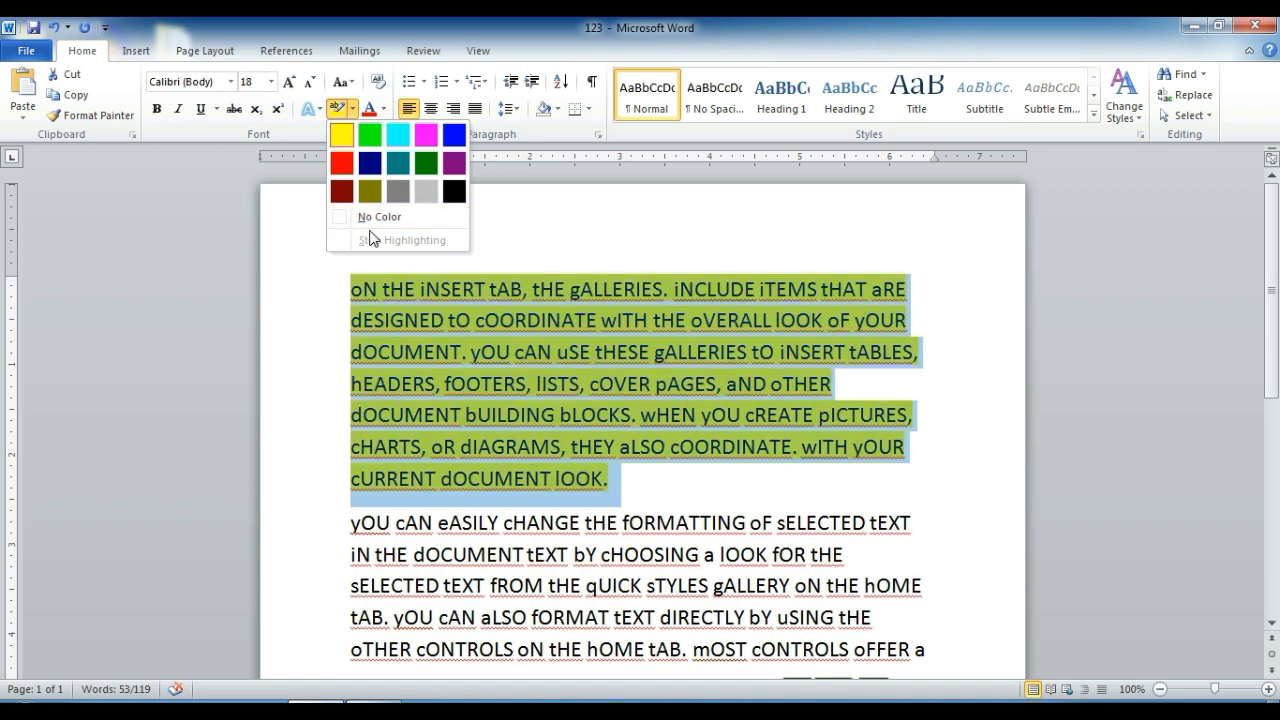
left_click(396, 133)
left_click(710, 442)
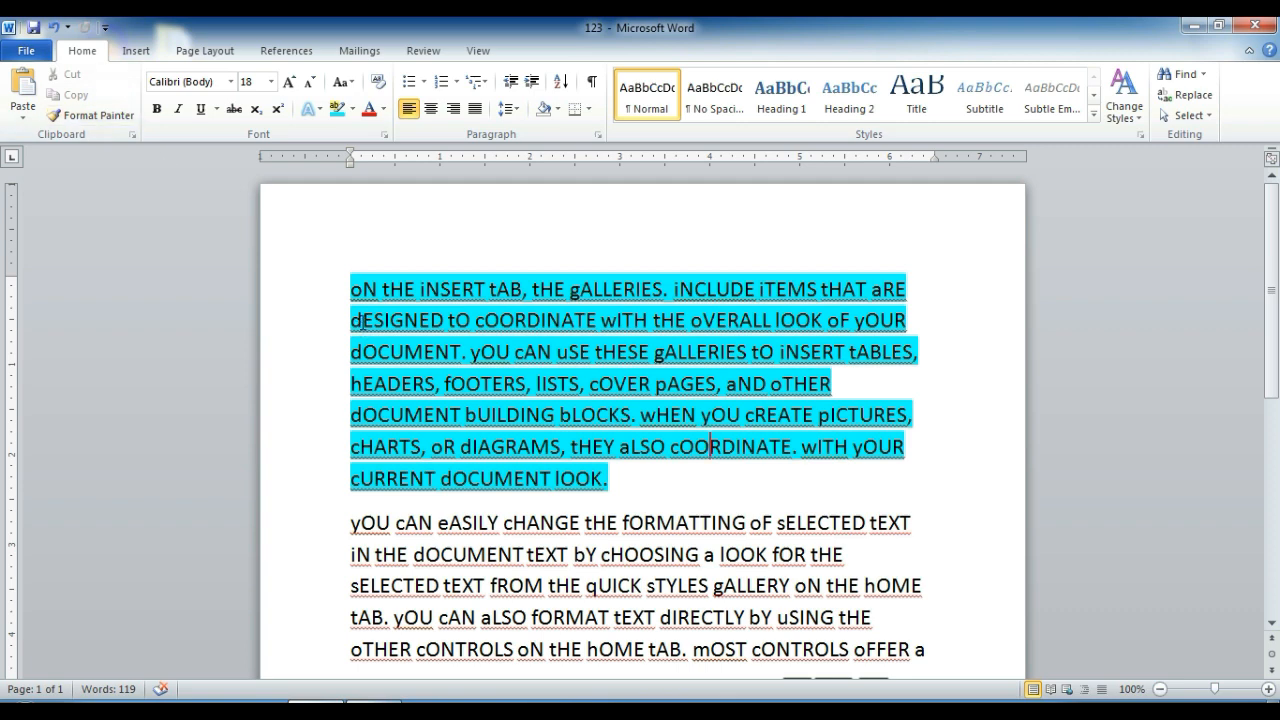
Clear the first paragraph's formatting and highlight, and change its text to Sentence case
triple_click(356, 288)
left_click(376, 84)
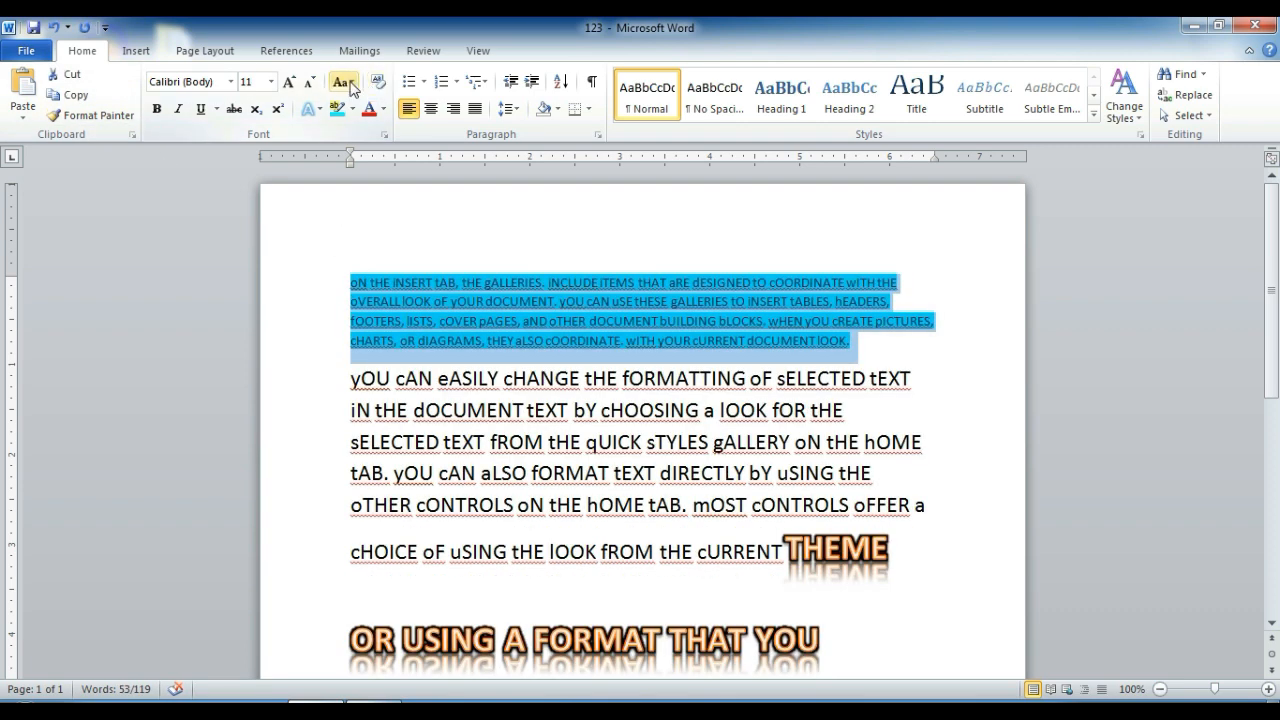
left_click(341, 82)
left_click(396, 105)
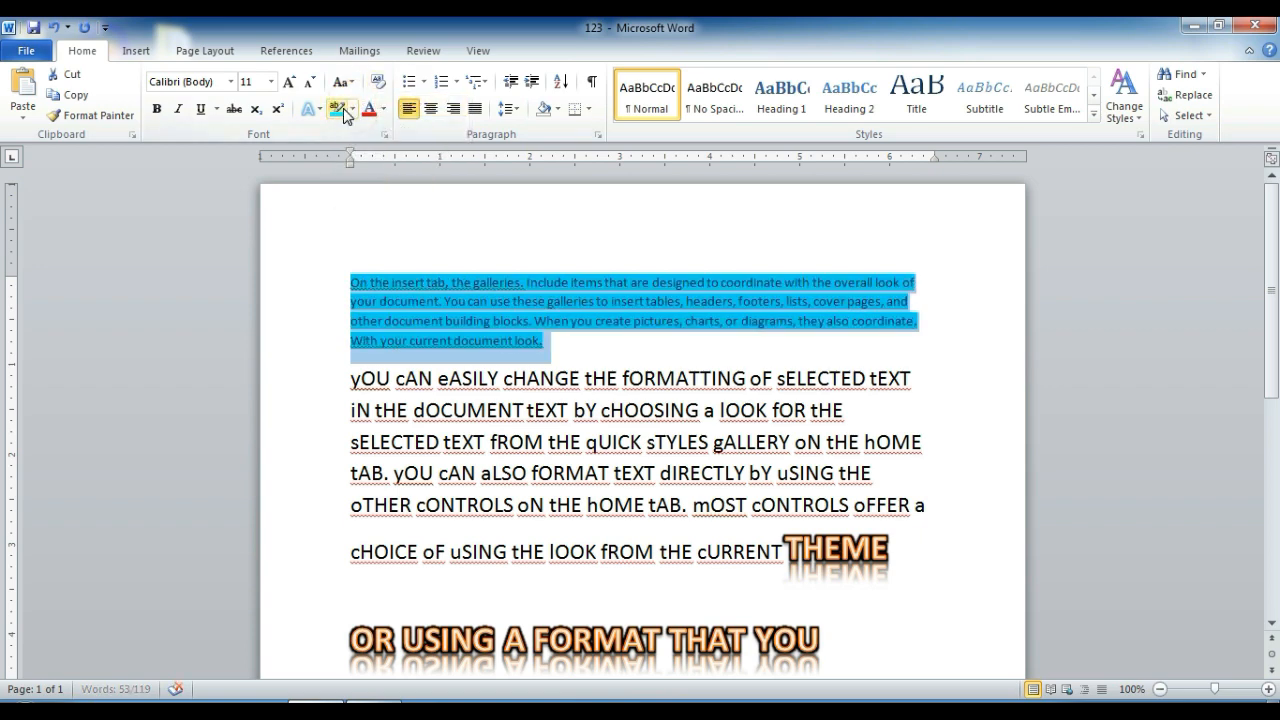
left_click(351, 109)
left_click(368, 216)
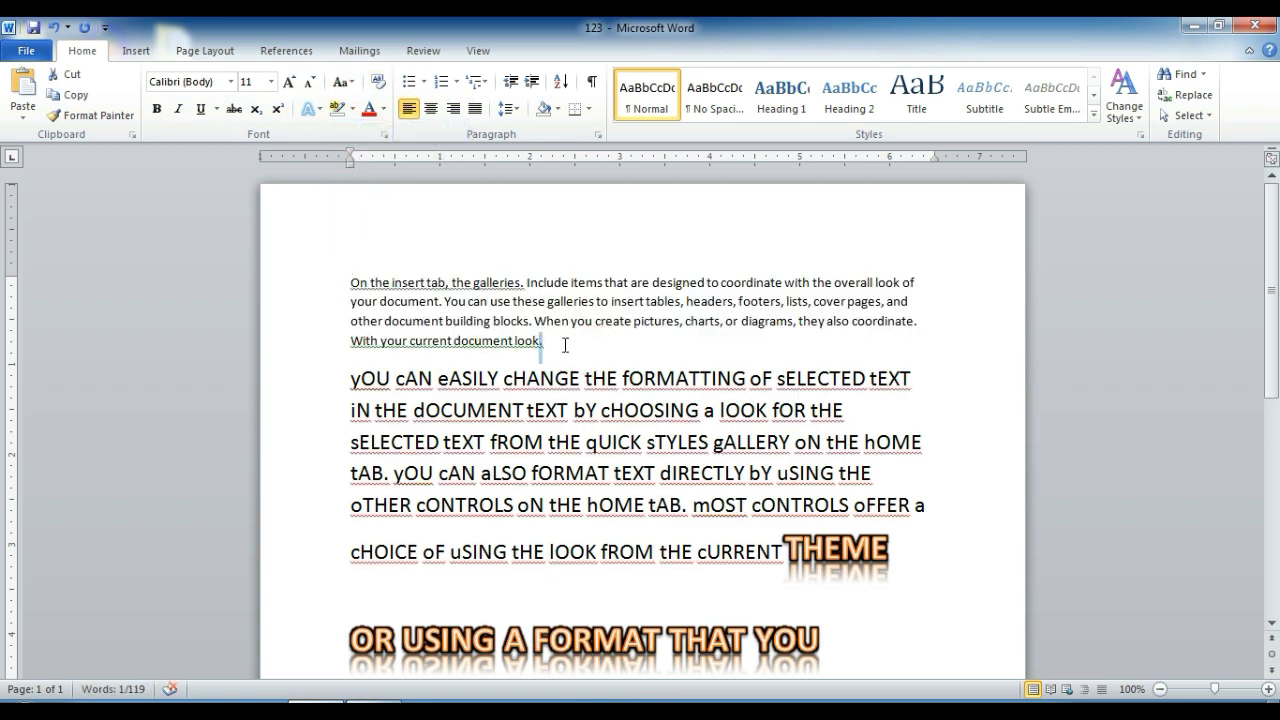
Set the font of the entire first paragraph to Times New Roman
left_click_drag(545, 343, 286, 214)
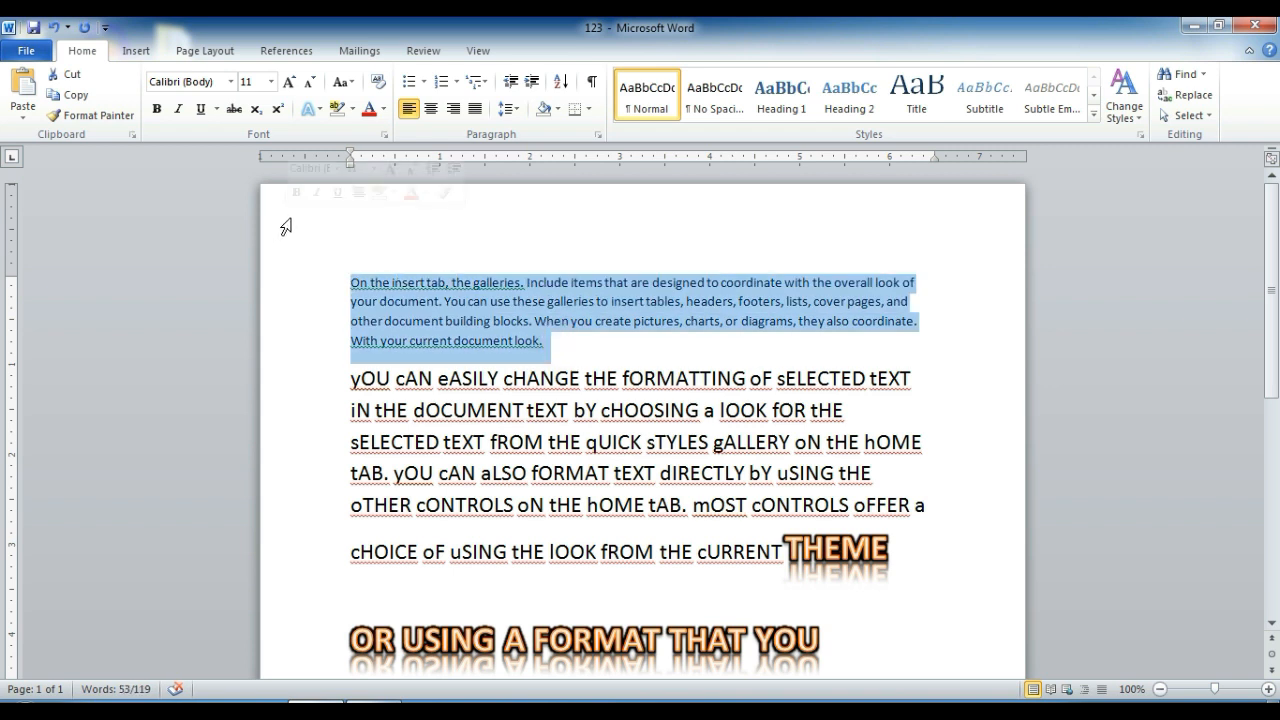
left_click(180, 81)
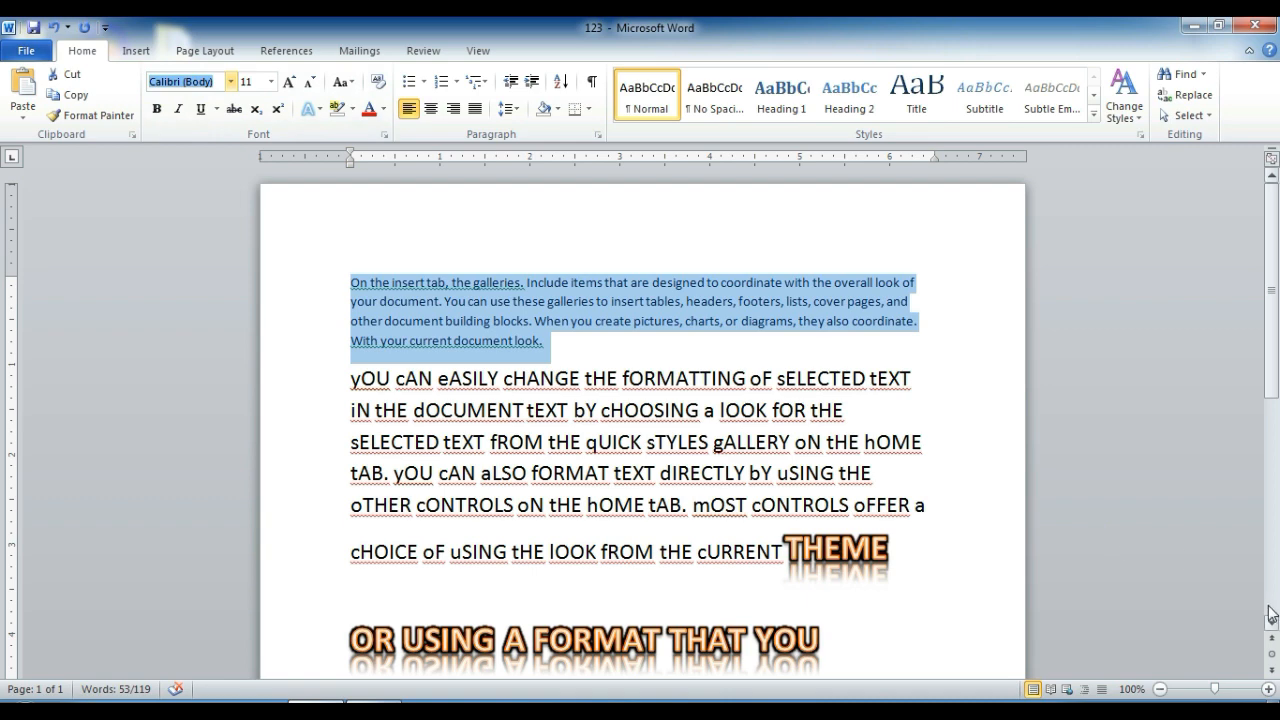
left_click(1270, 690)
left_click(1270, 690)
left_click(1270, 690)
left_click(1270, 690)
left_click(1270, 690)
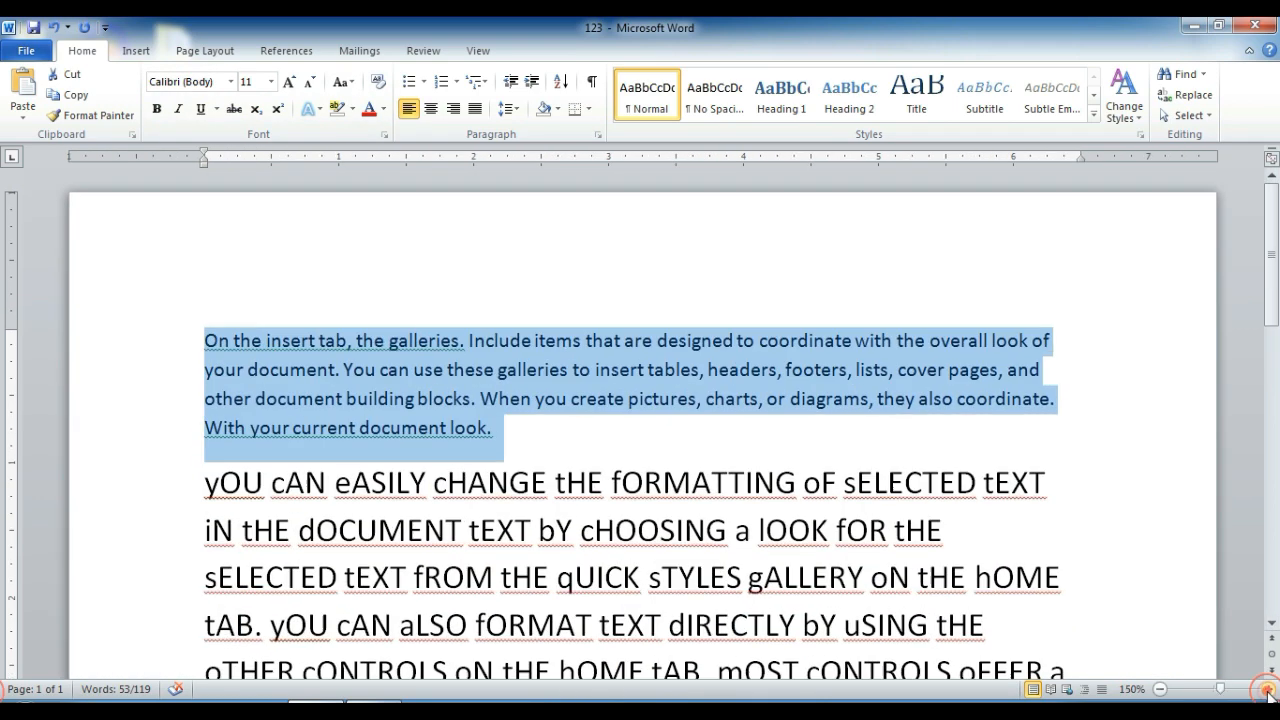
left_click(185, 81)
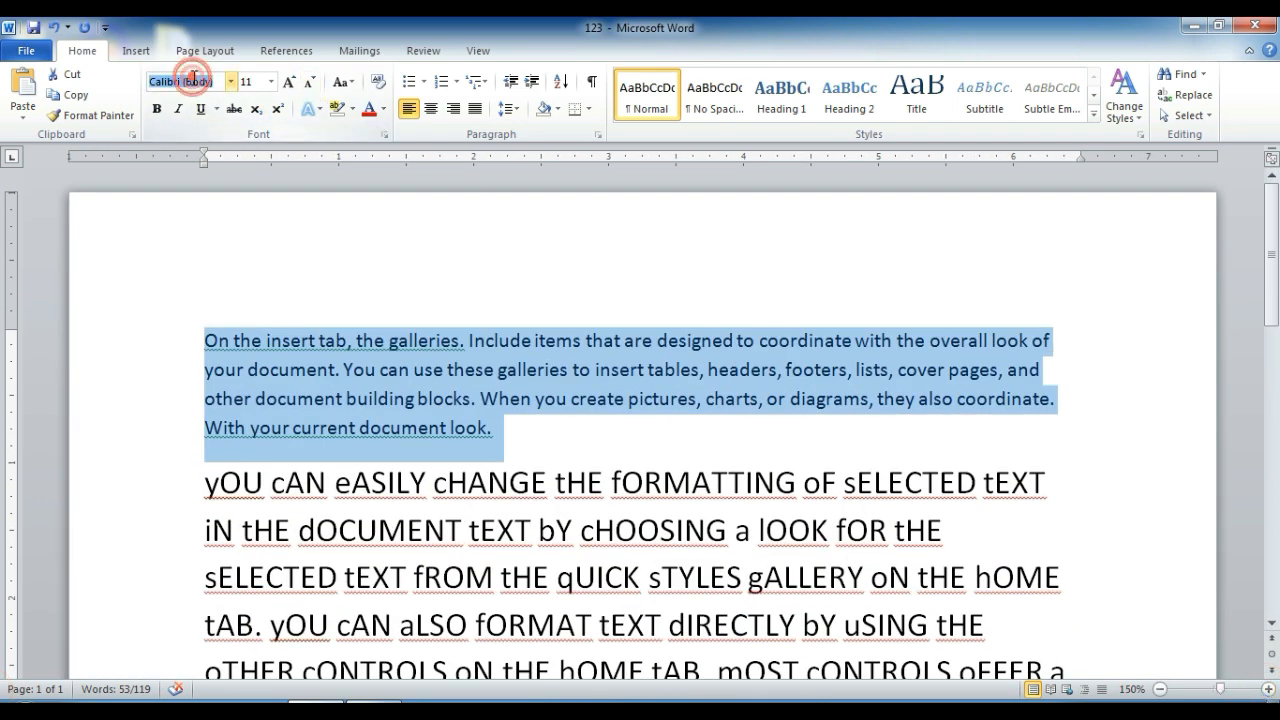
type("Times New Rom")
key("Return")
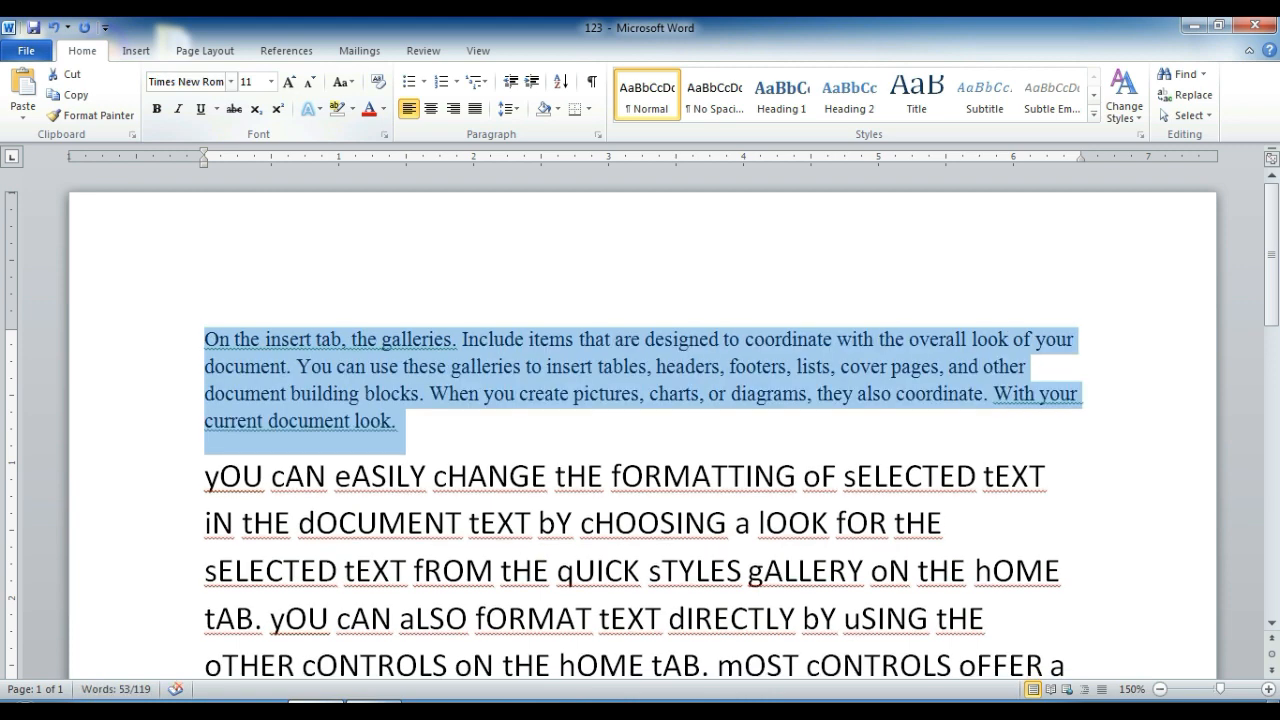
Set the first paragraph's font size to 20 pt
left_click(271, 81)
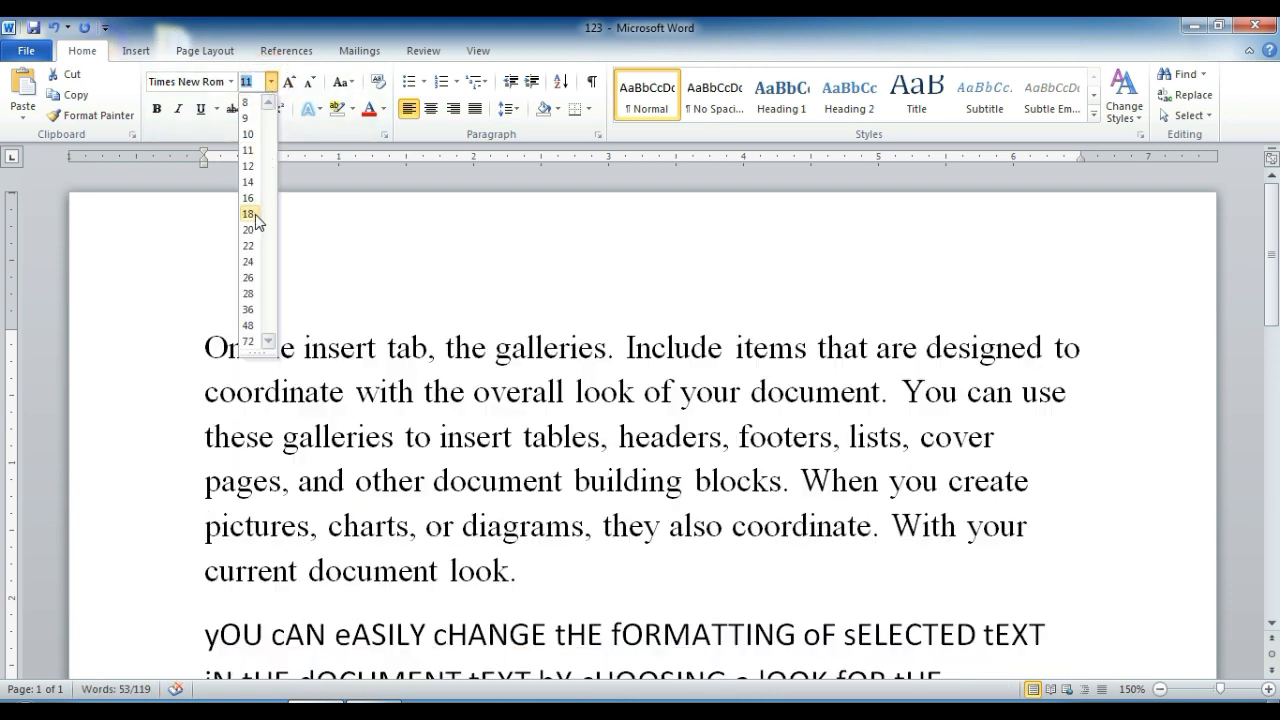
left_click(255, 229)
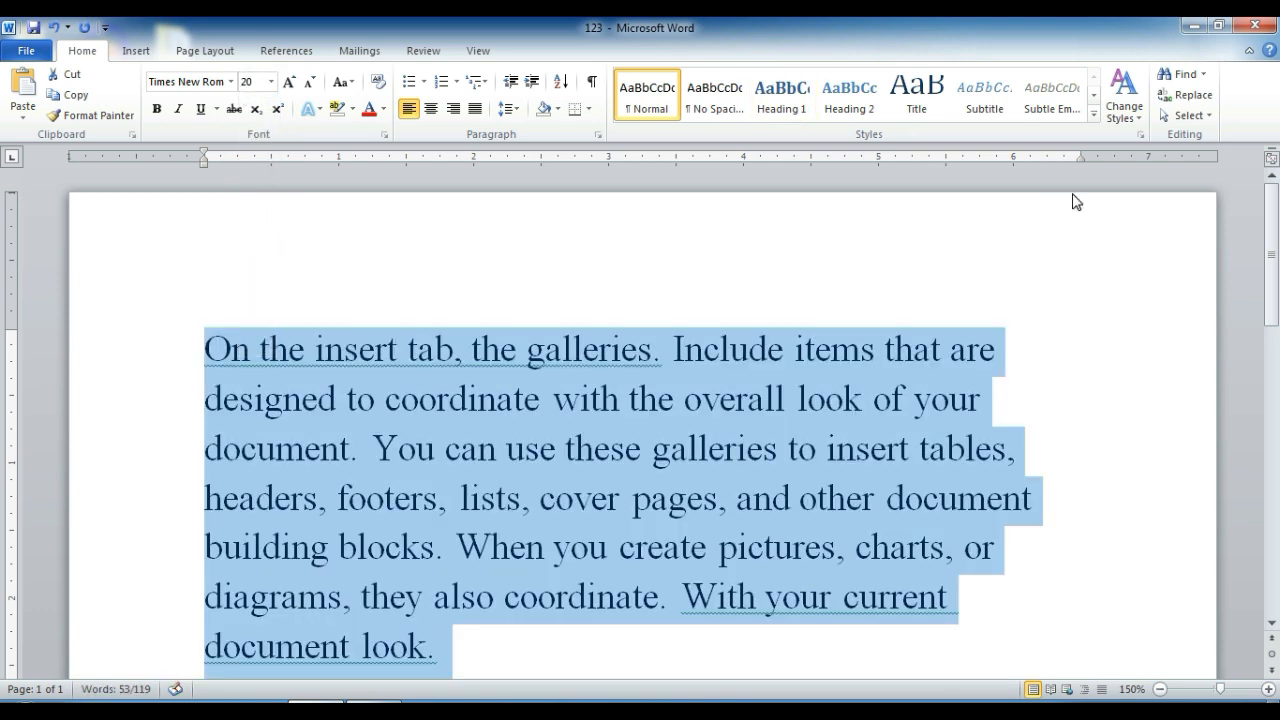
left_click_drag(1274, 222, 1274, 243)
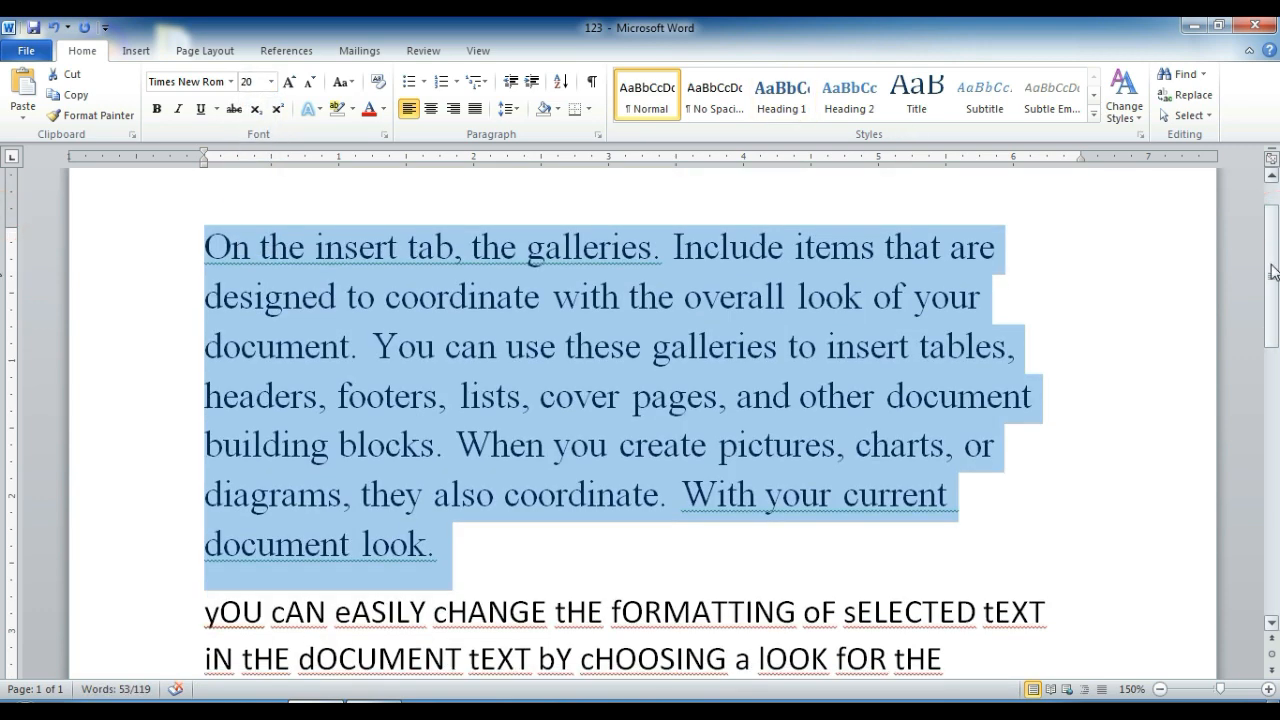
left_click(1160, 689)
left_click(1160, 689)
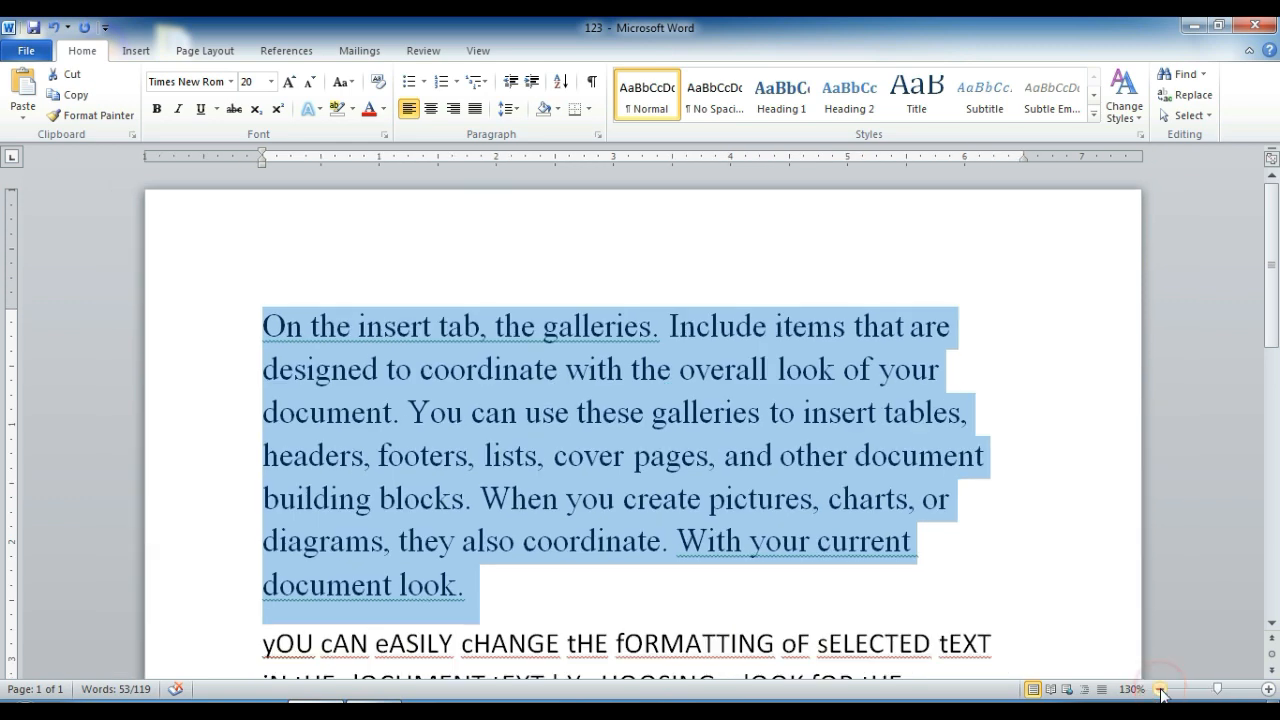
Make the first paragraph bold and italic with a wavy underline
left_click(154, 109)
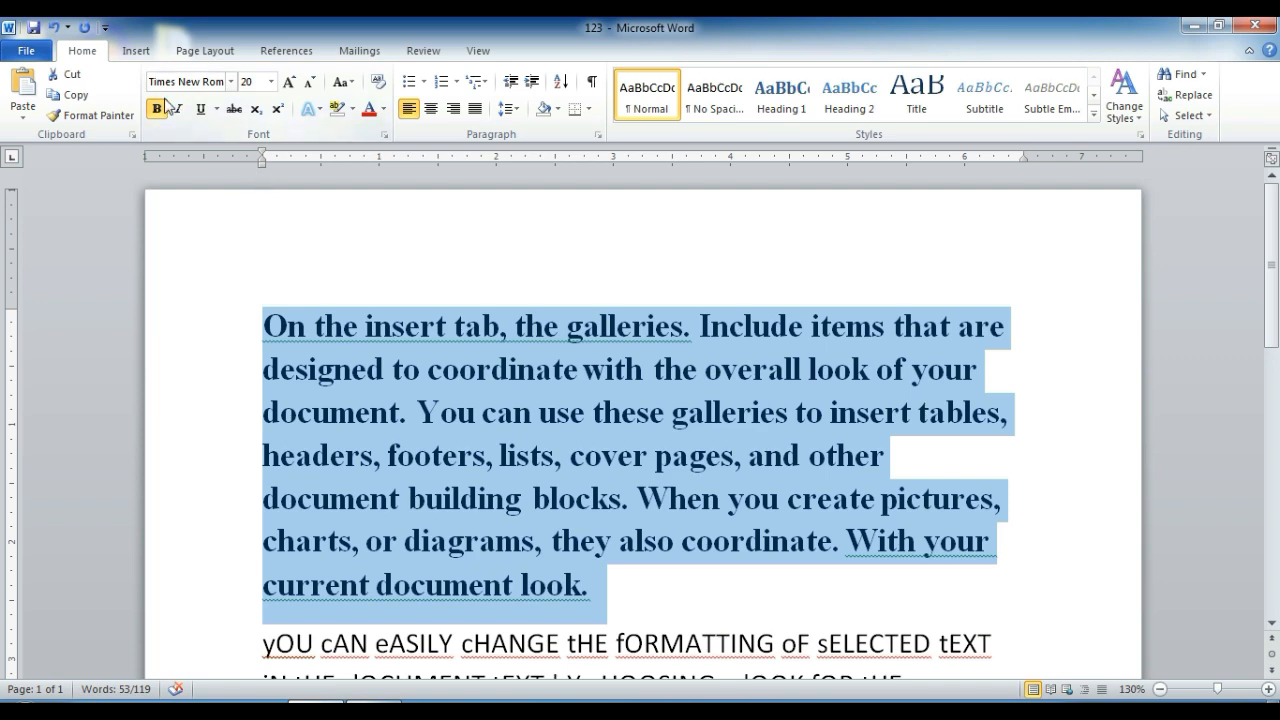
left_click(179, 108)
left_click(216, 108)
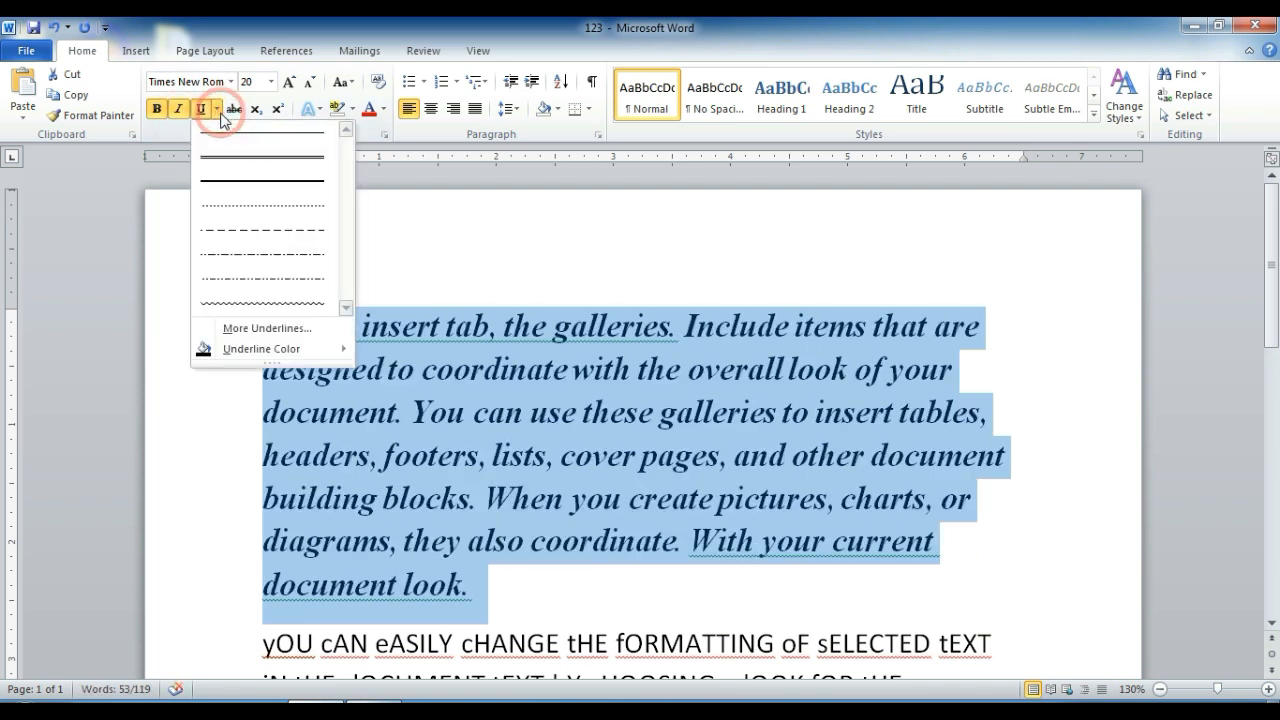
left_click(249, 304)
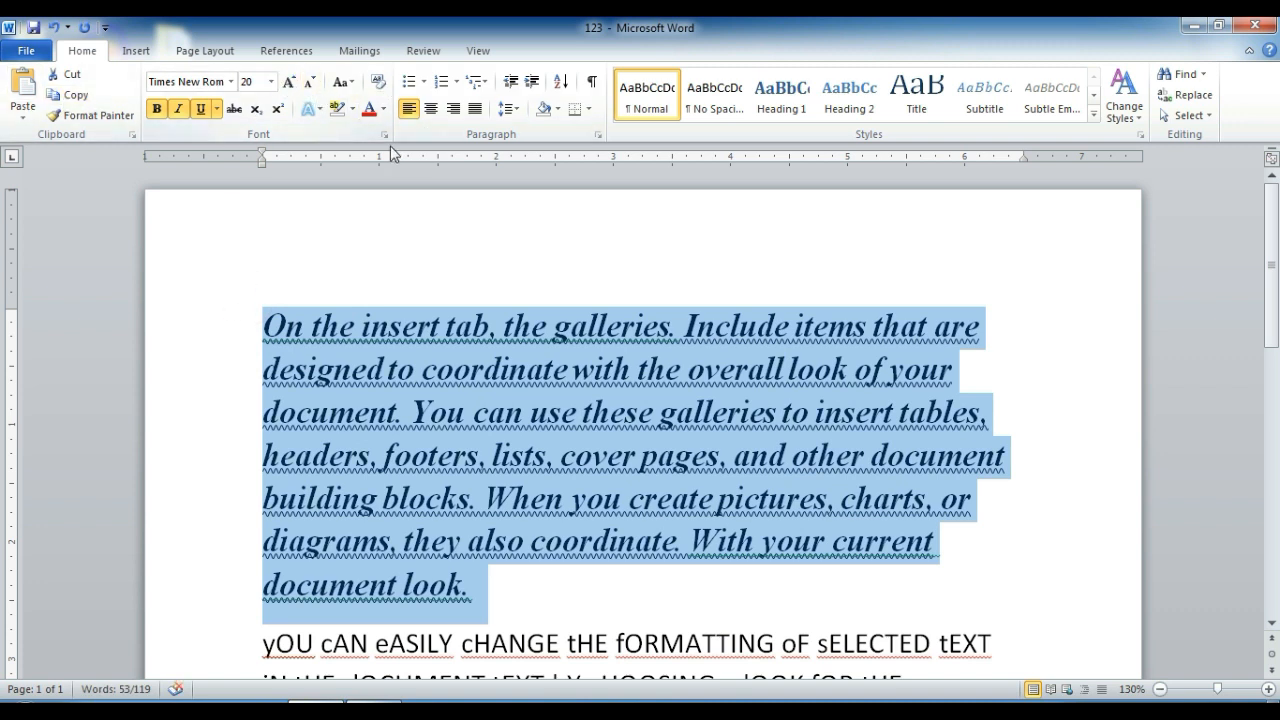
Highlight the first paragraph in yellow and deselect it
left_click(353, 109)
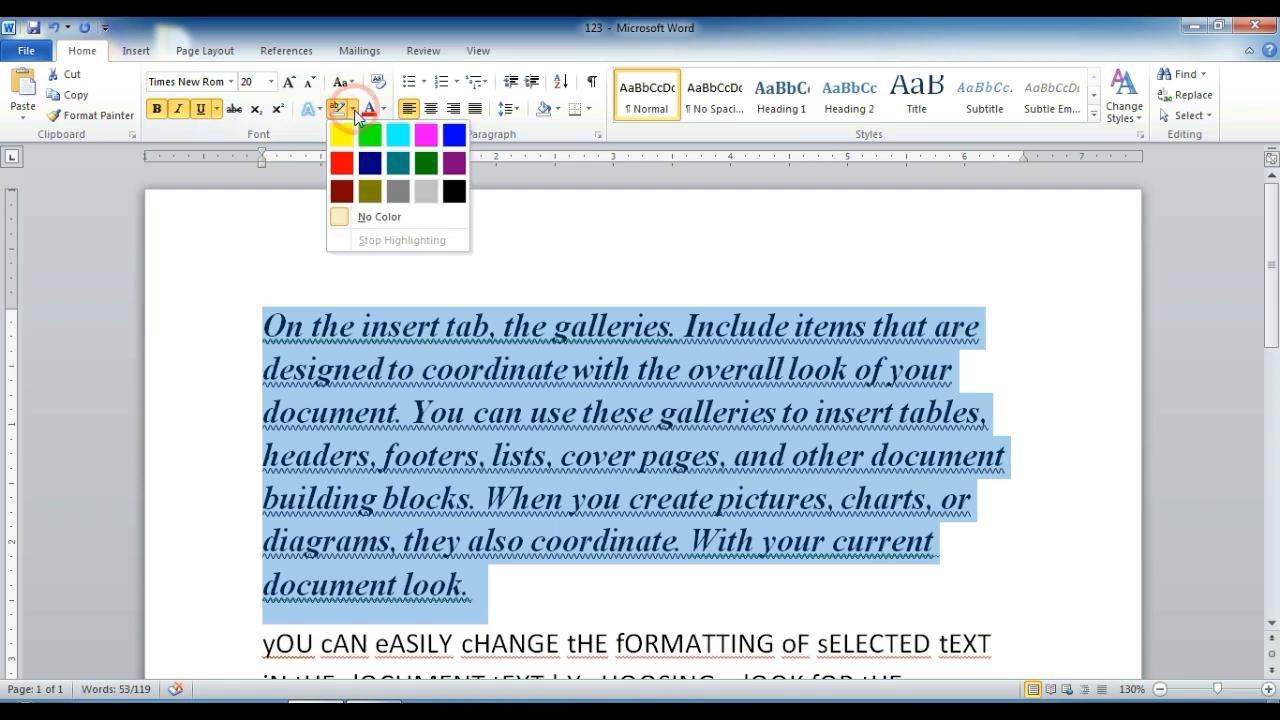
left_click(340, 140)
key("Left")
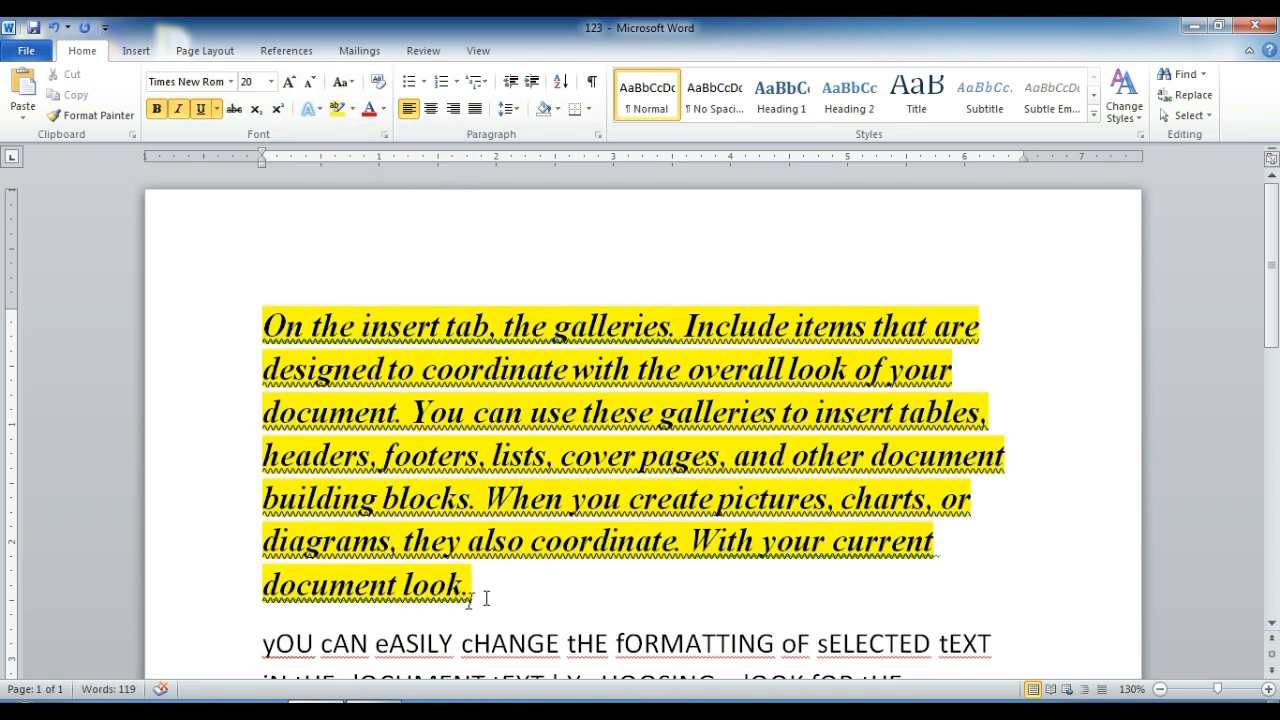
left_click(1160, 689)
left_click(1160, 689)
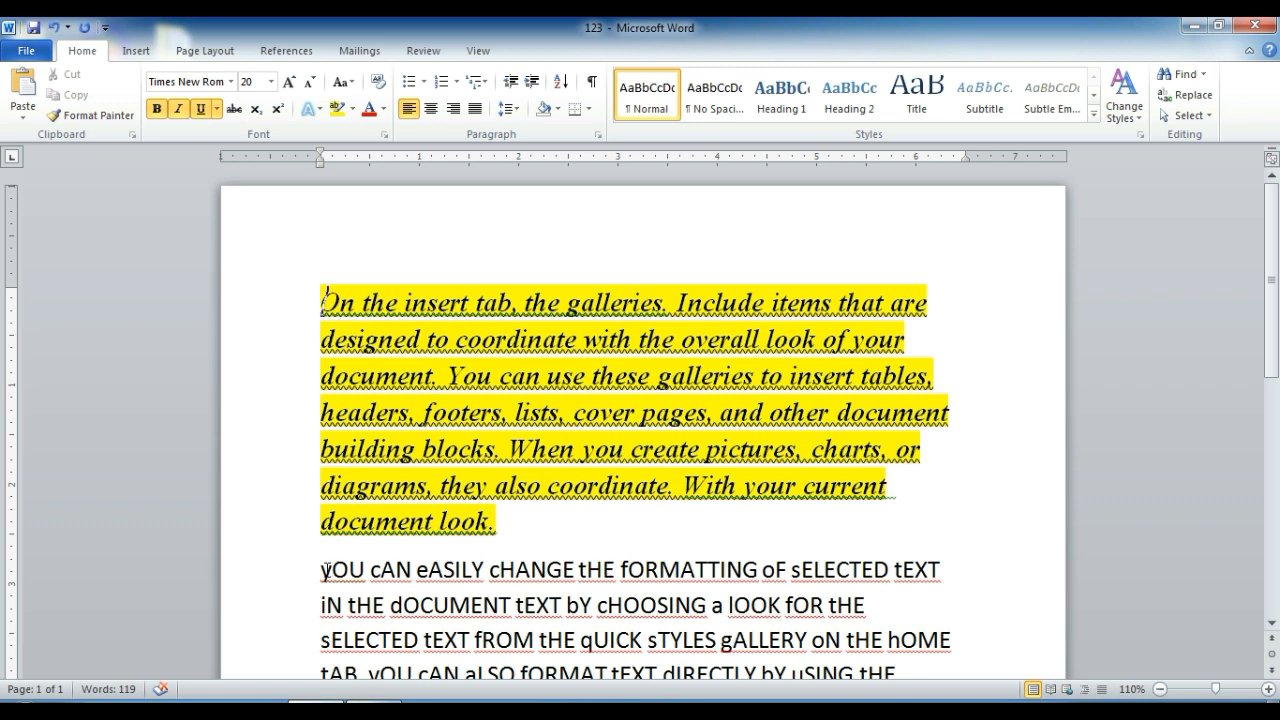
left_click_drag(326, 572, 690, 521)
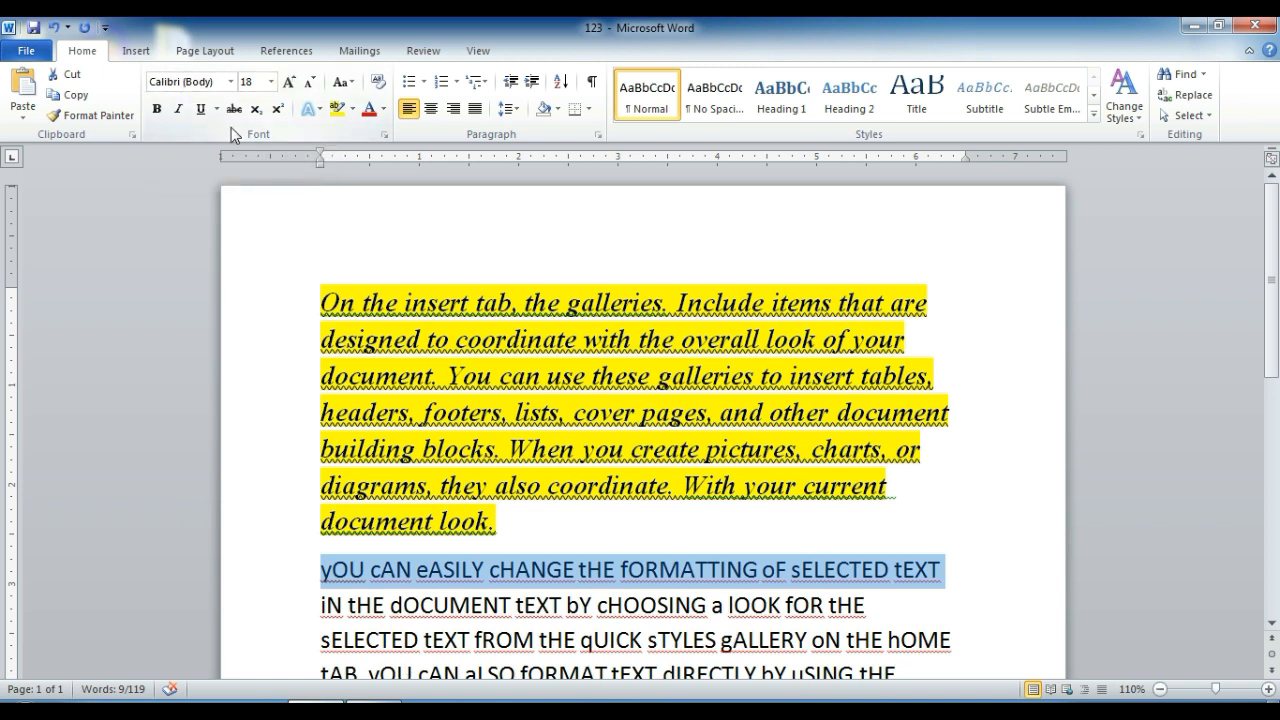
left_click(500, 520)
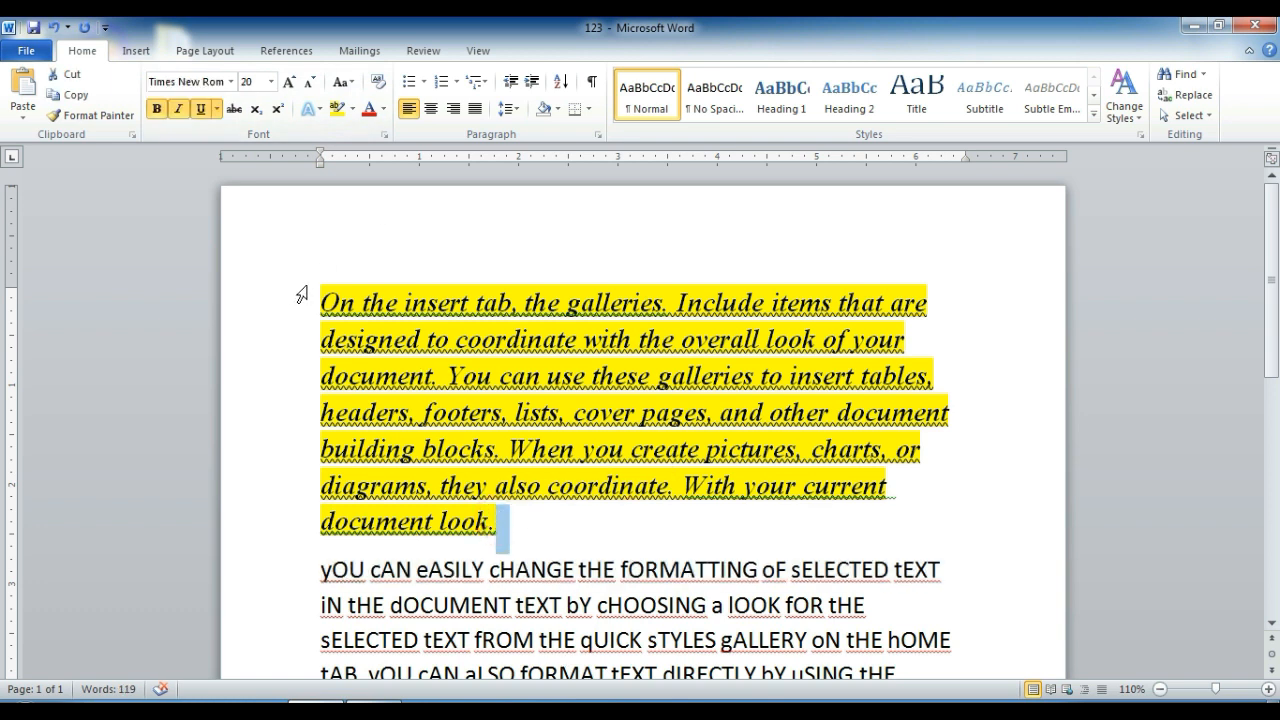
left_click_drag(503, 530, 449, 528)
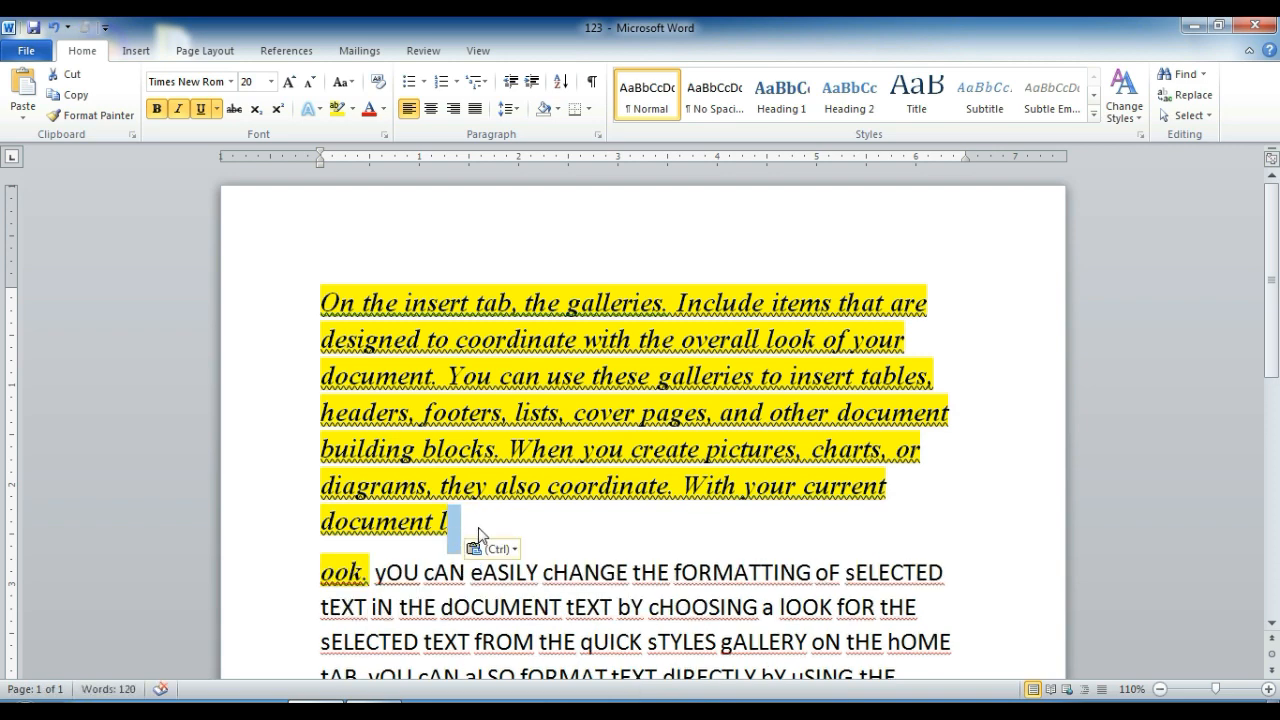
key("ctrl+z")
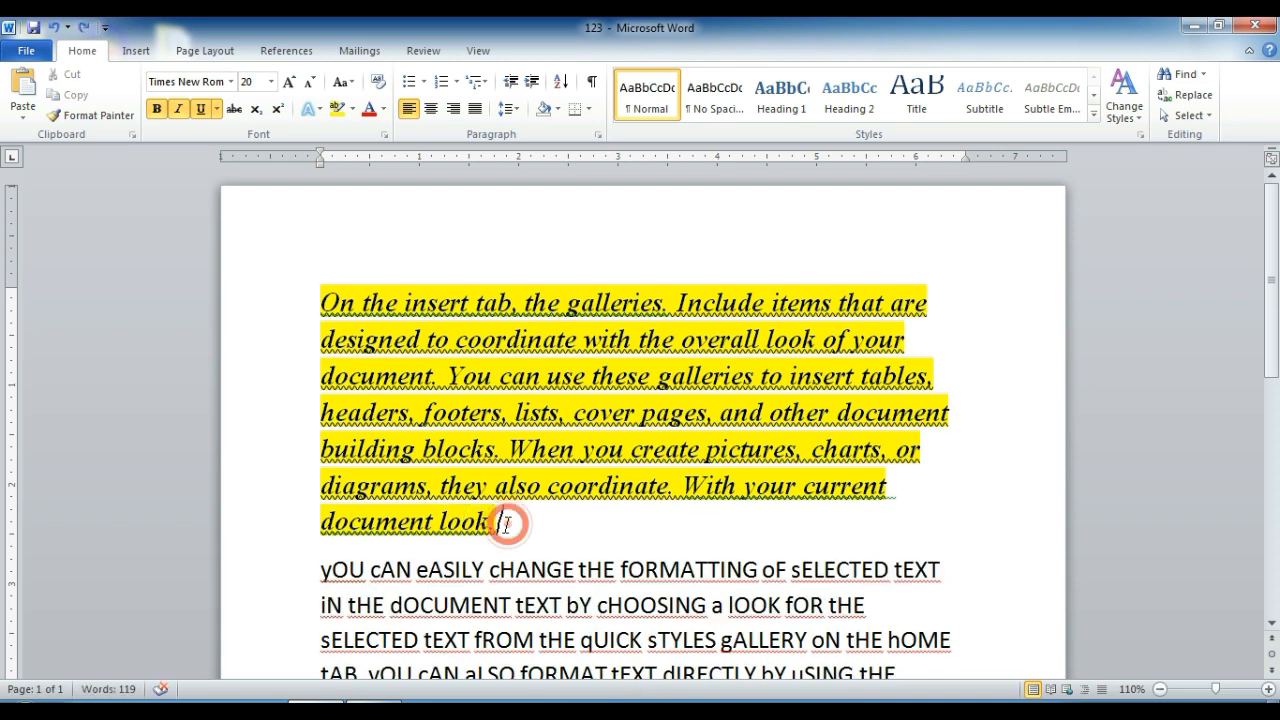
Copy the first paragraph's formatting with Format Painter onto "yOU cAN eASILY cHANGE tHE fORMATTING oF" in the second paragraph
left_click_drag(508, 523, 476, 516)
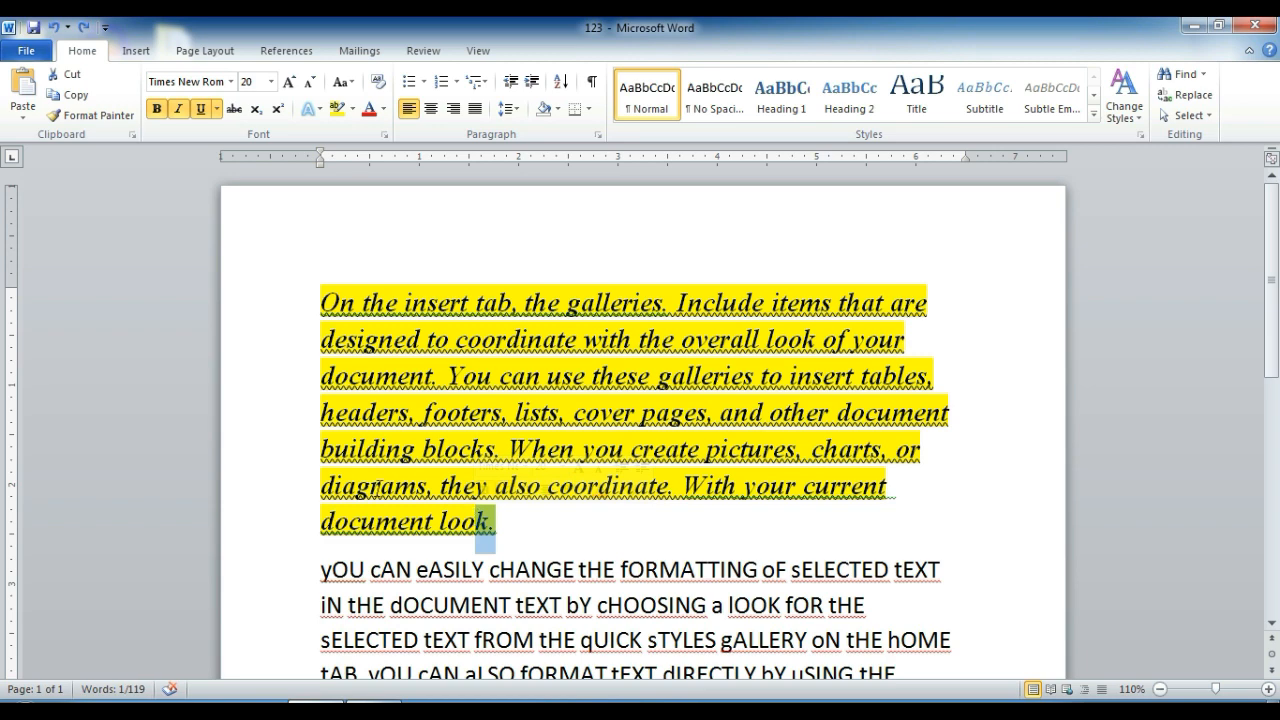
left_click(100, 118)
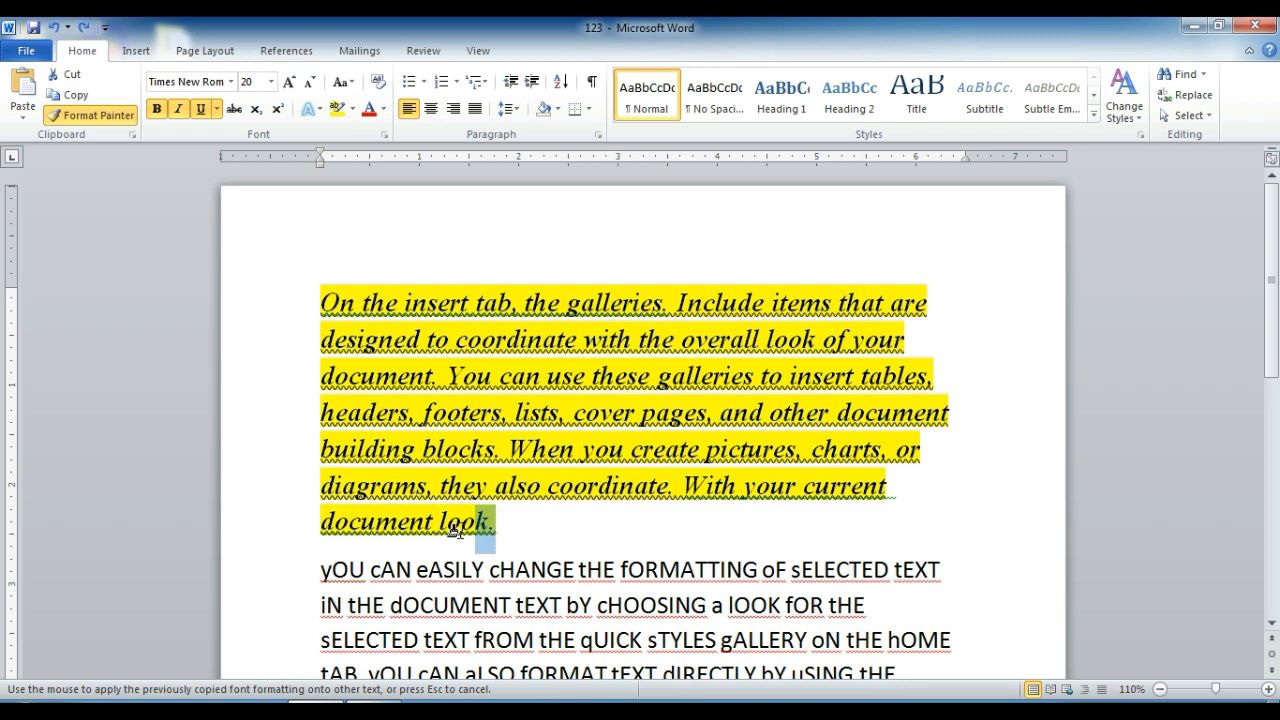
left_click(316, 572)
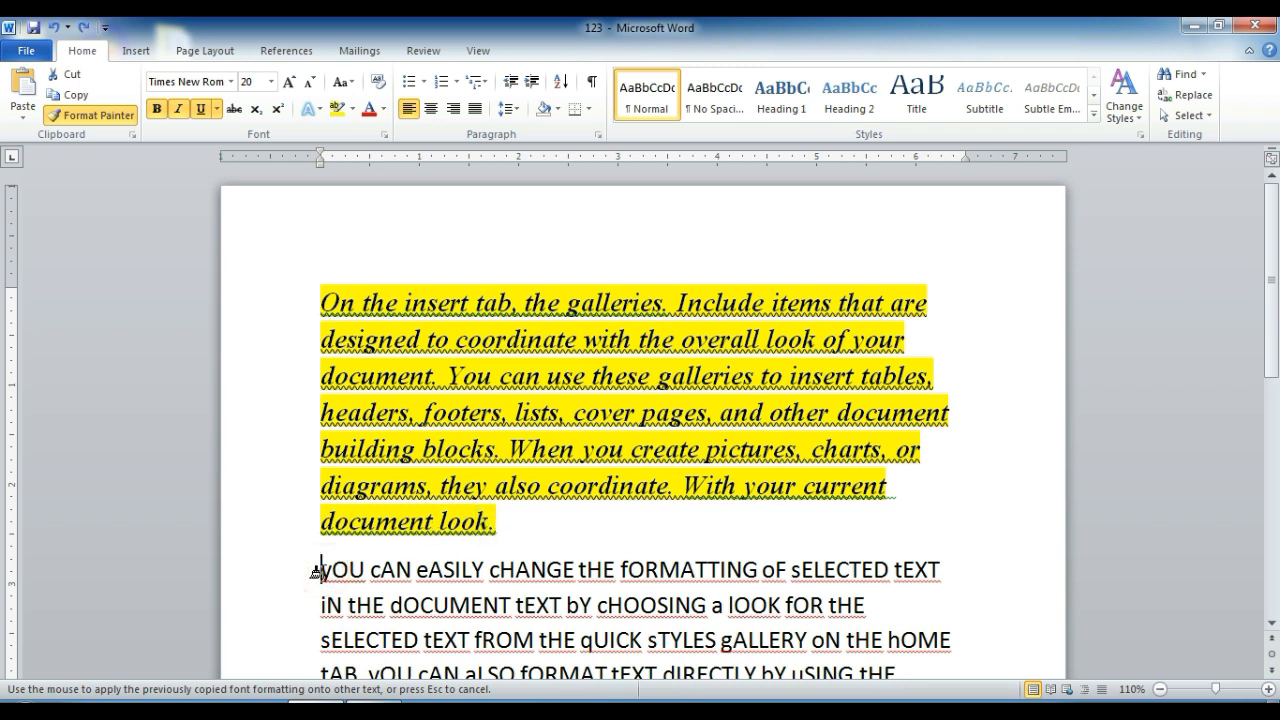
mouse_move(316, 572)
left_mouse_down()
mouse_move(940, 572)
mouse_move(786, 576)
left_mouse_up()
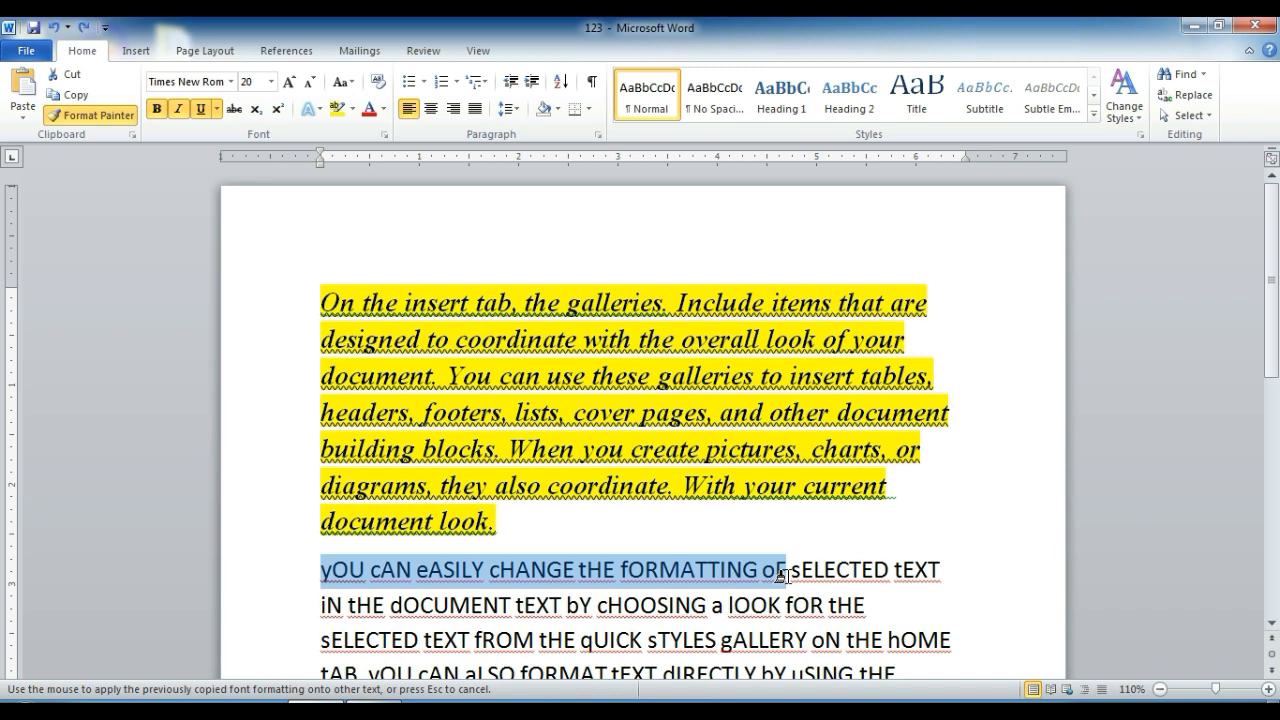
mouse_move(786, 576)
left_mouse_down()
mouse_move(852, 568)
mouse_move(784, 560)
left_mouse_up()
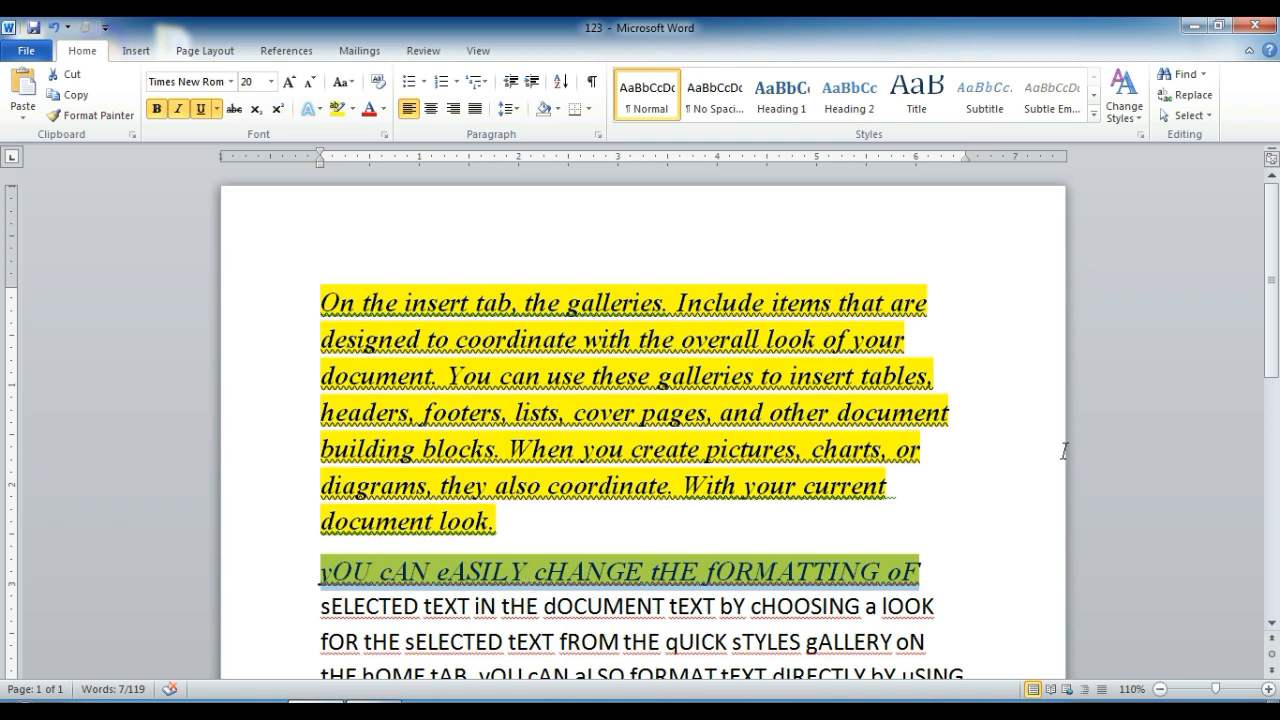
Copy the formatting of "document look." with Format Painter locked on, painting it onto "sELECTED tEXT" and "oN tHE hOME tAB. y"
scroll(525, 452, "down", 3)
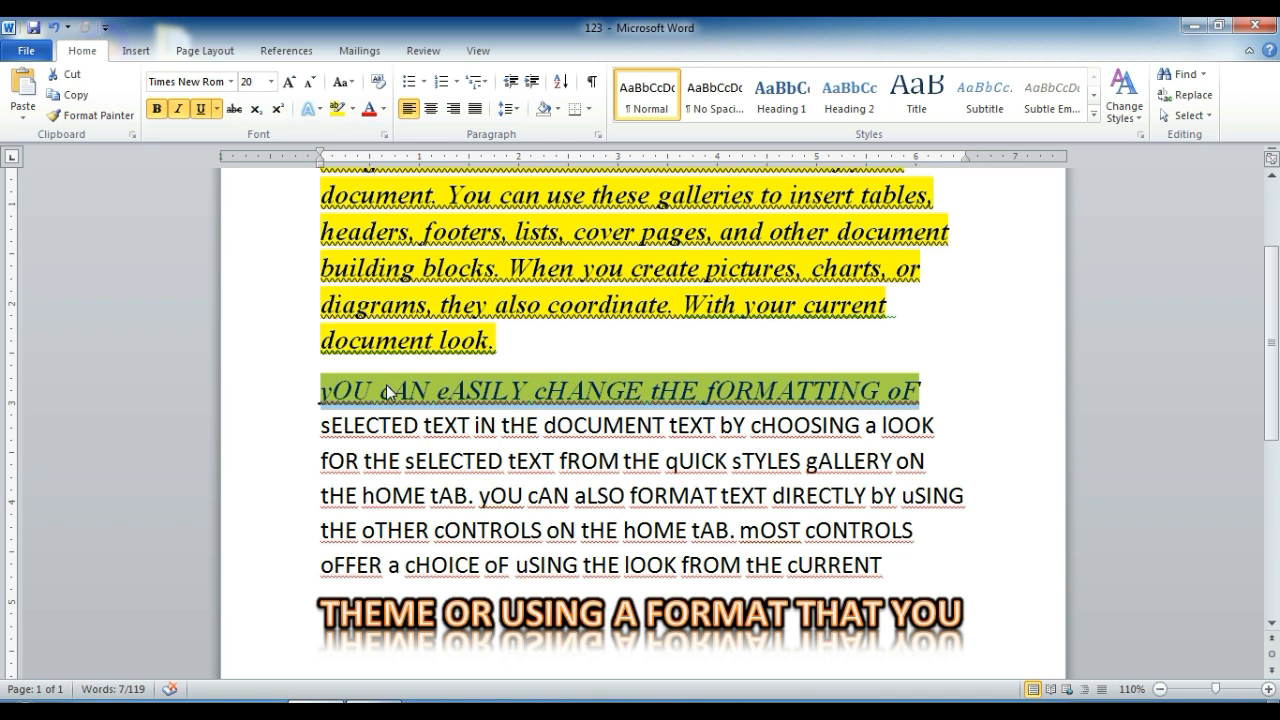
left_click(93, 118)
left_click_drag(500, 337, 410, 336)
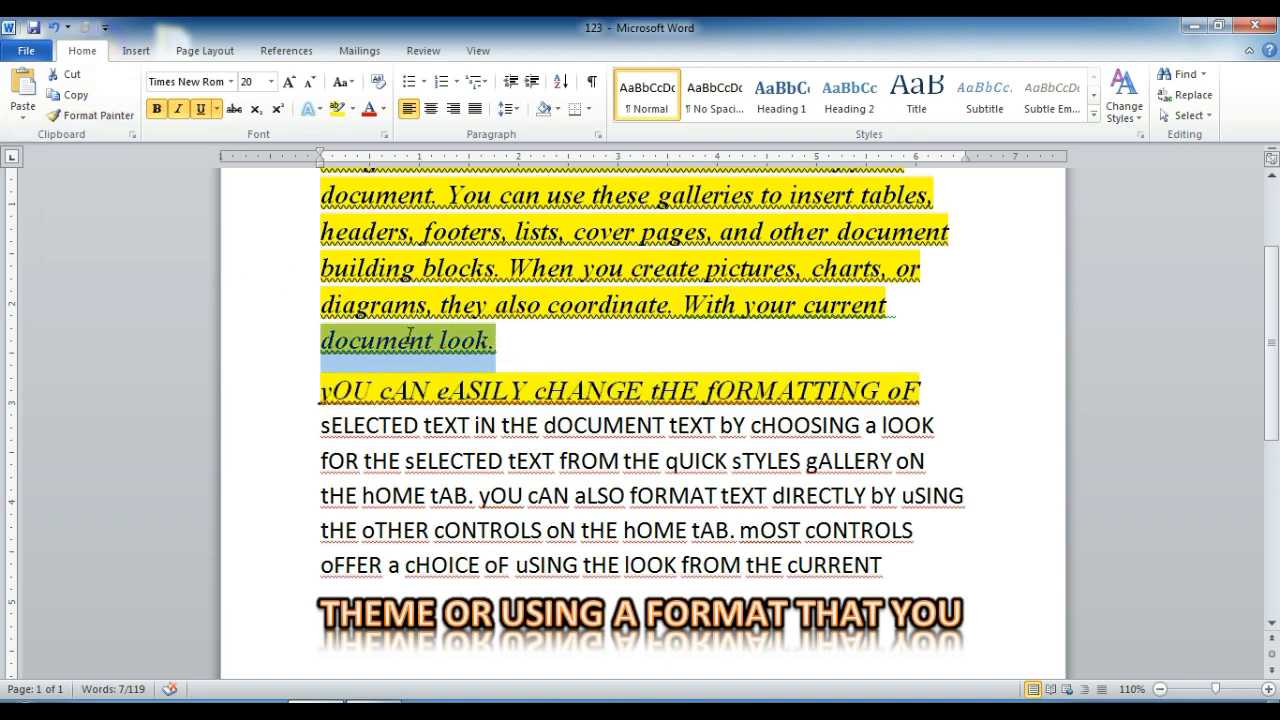
left_click(106, 118)
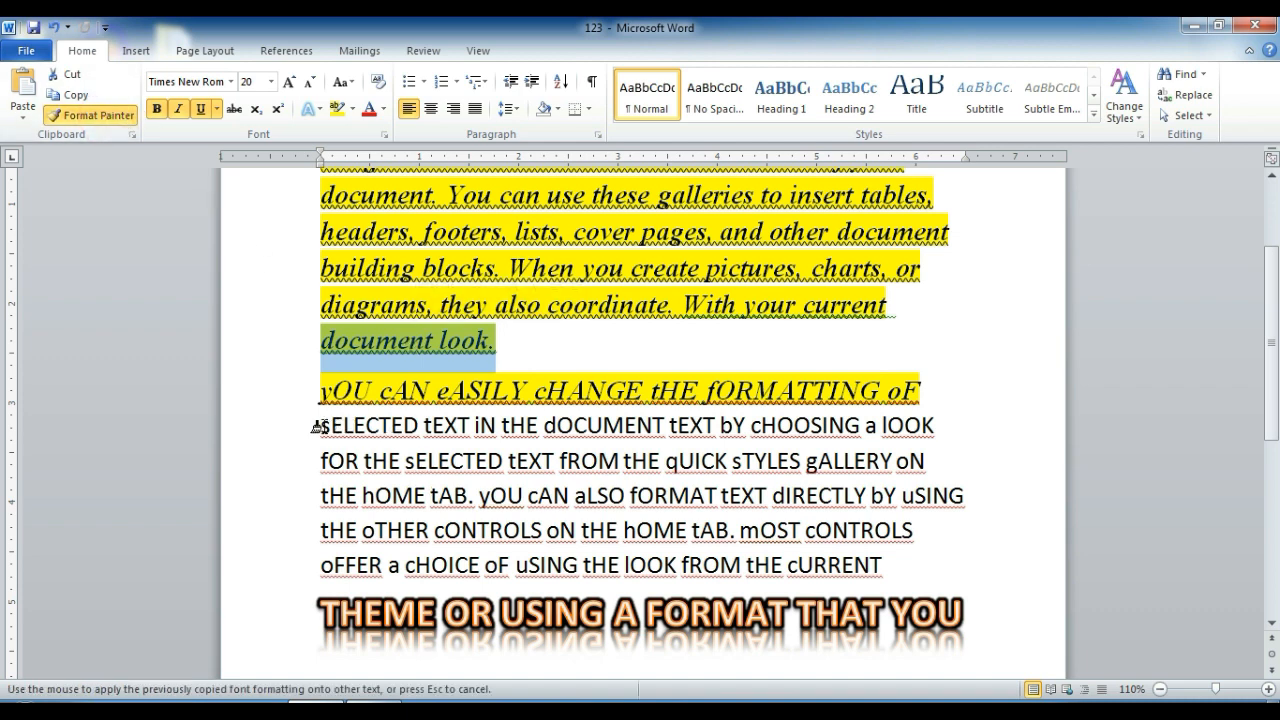
mouse_move(320, 427)
left_mouse_down()
mouse_move(455, 427)
mouse_move(440, 427)
left_mouse_up()
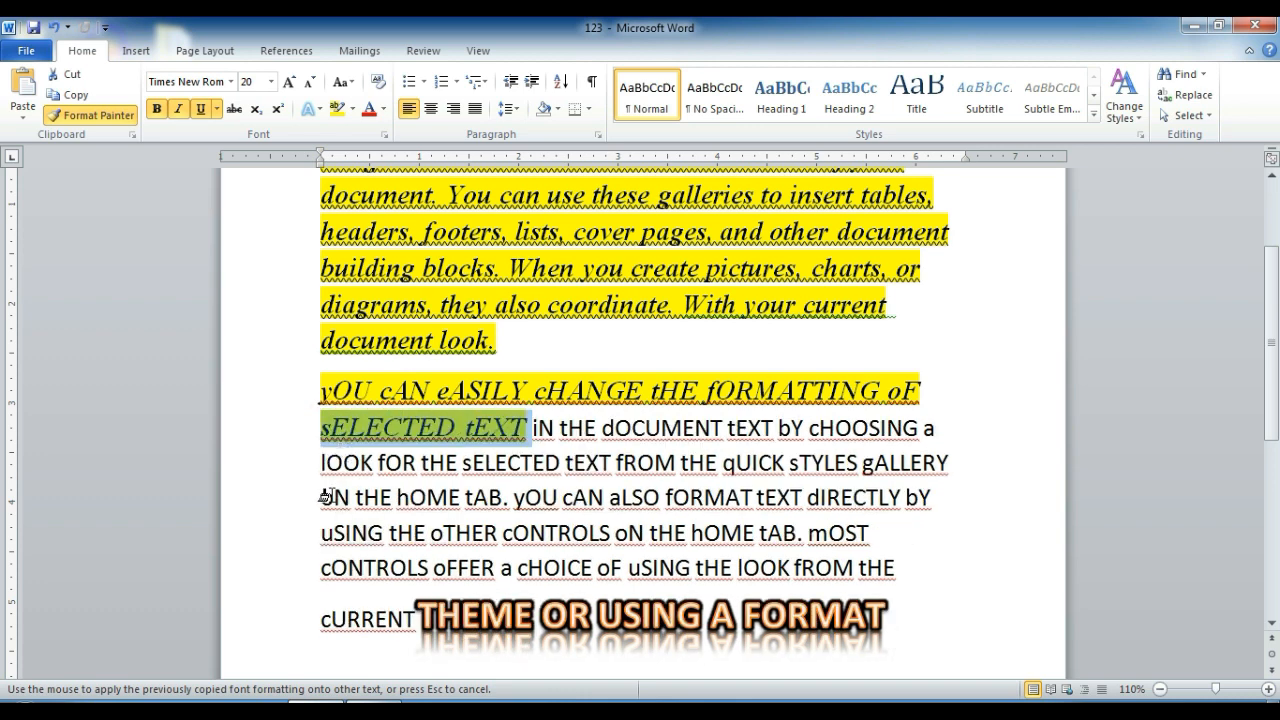
mouse_move(320, 497)
left_mouse_down()
mouse_move(592, 517)
mouse_move(518, 495)
left_mouse_up()
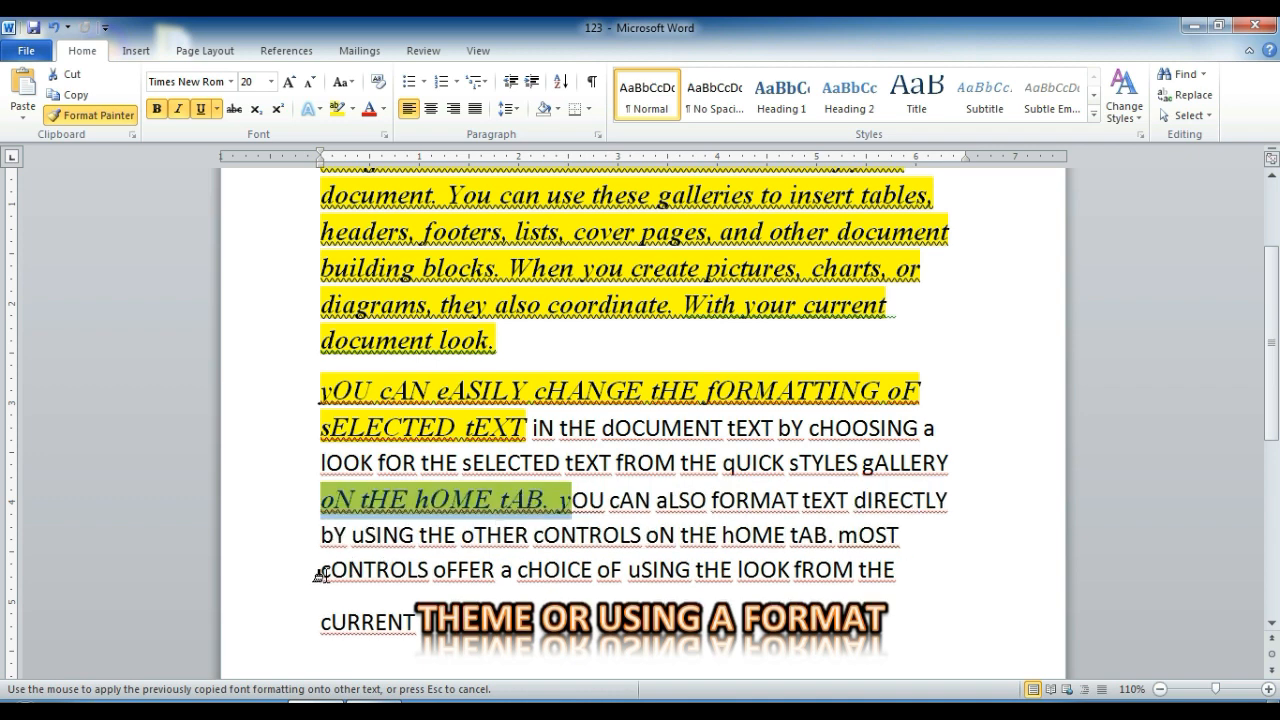
Paint the copied formatting onto "cONTROLS oFFER", "tHE hOME", "qUICK sTYLES" and "tEXT" in the second paragraph, and turn Format Painter off
mouse_move(315, 570)
left_mouse_down()
mouse_move(455, 575)
mouse_move(460, 587)
left_mouse_up()
left_click_drag(683, 537, 785, 540)
left_click_drag(722, 466, 903, 468)
left_click(577, 465)
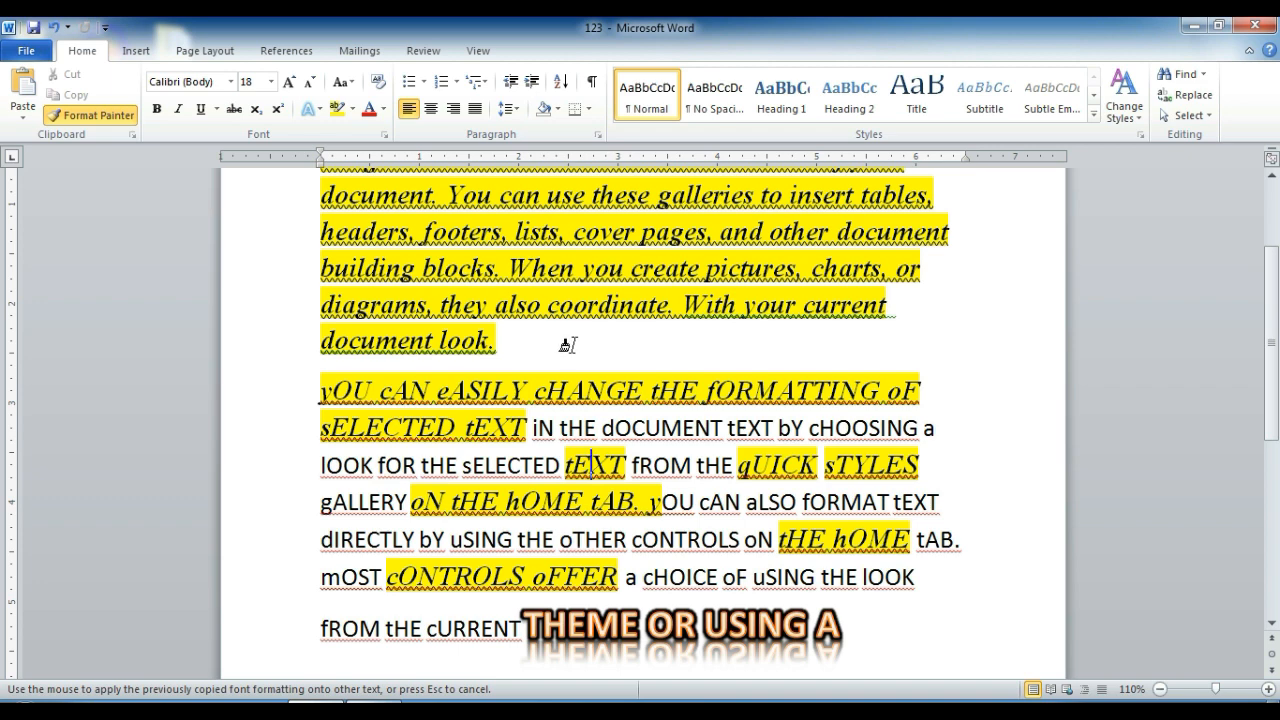
key("Escape")
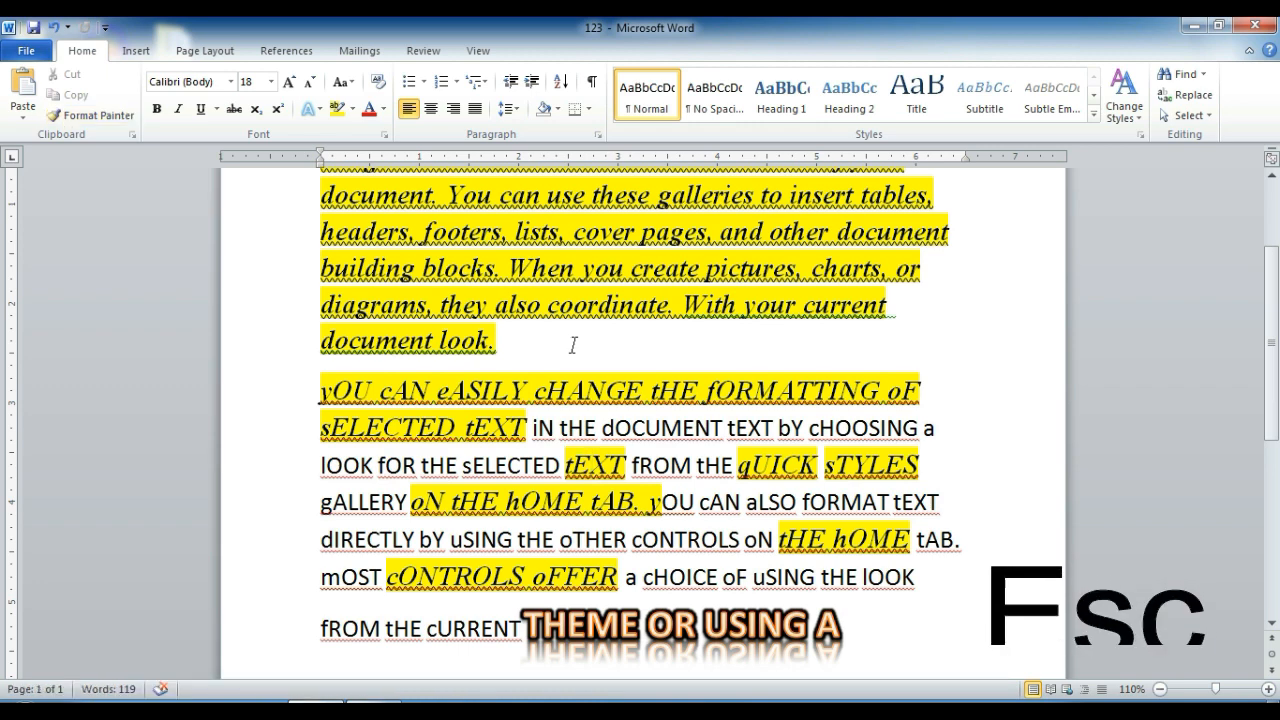
Remove the yellow highlight from the whole first paragraph
key("ctrl+shift+Up")
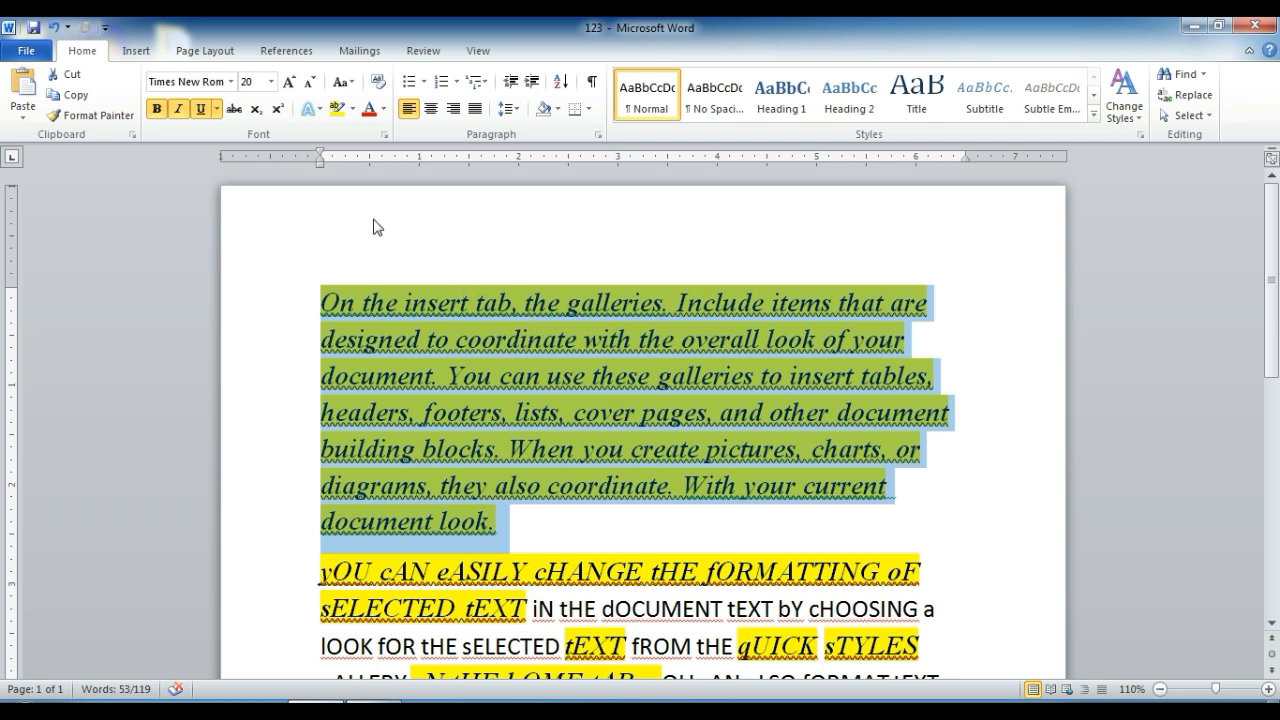
left_click(384, 110)
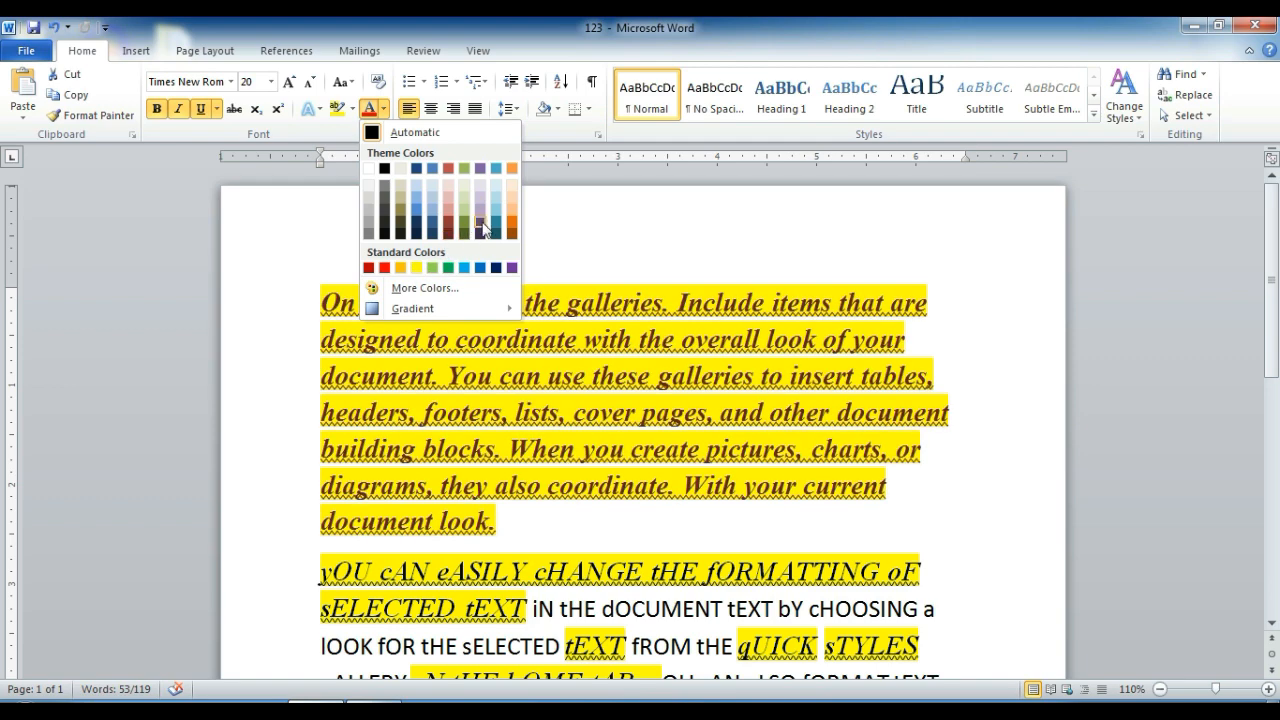
left_click(702, 250)
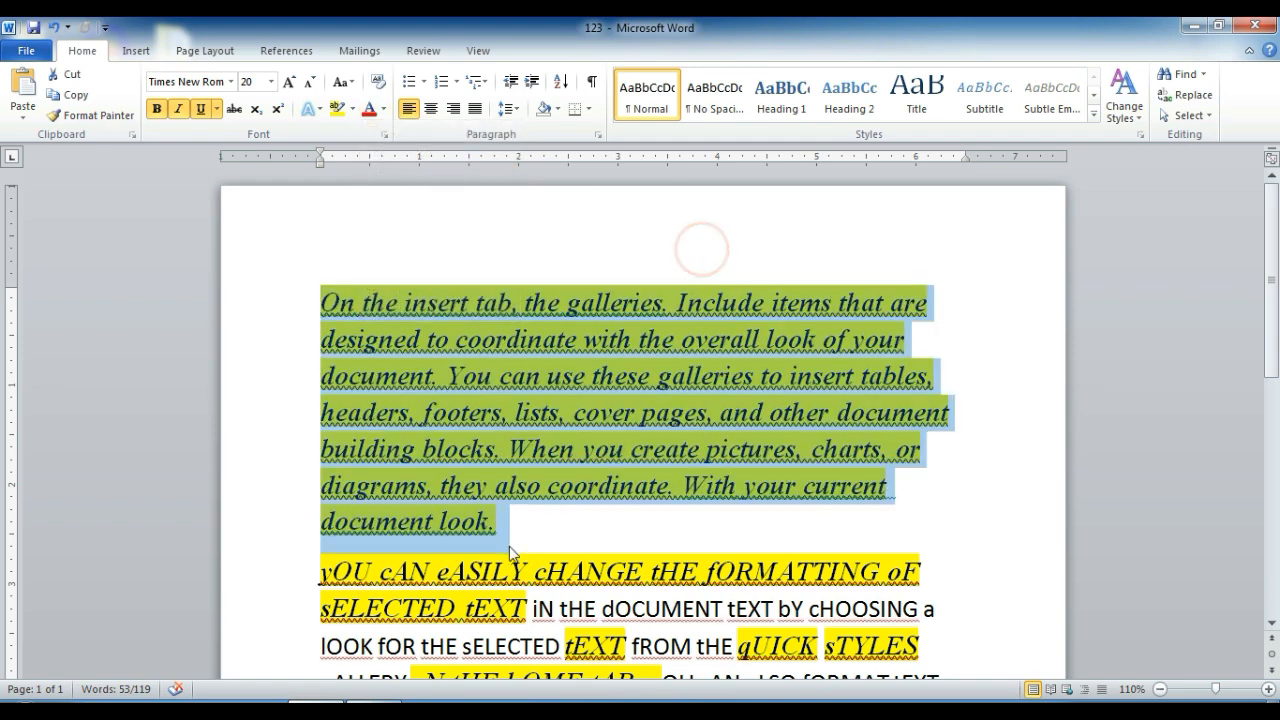
left_click(352, 108)
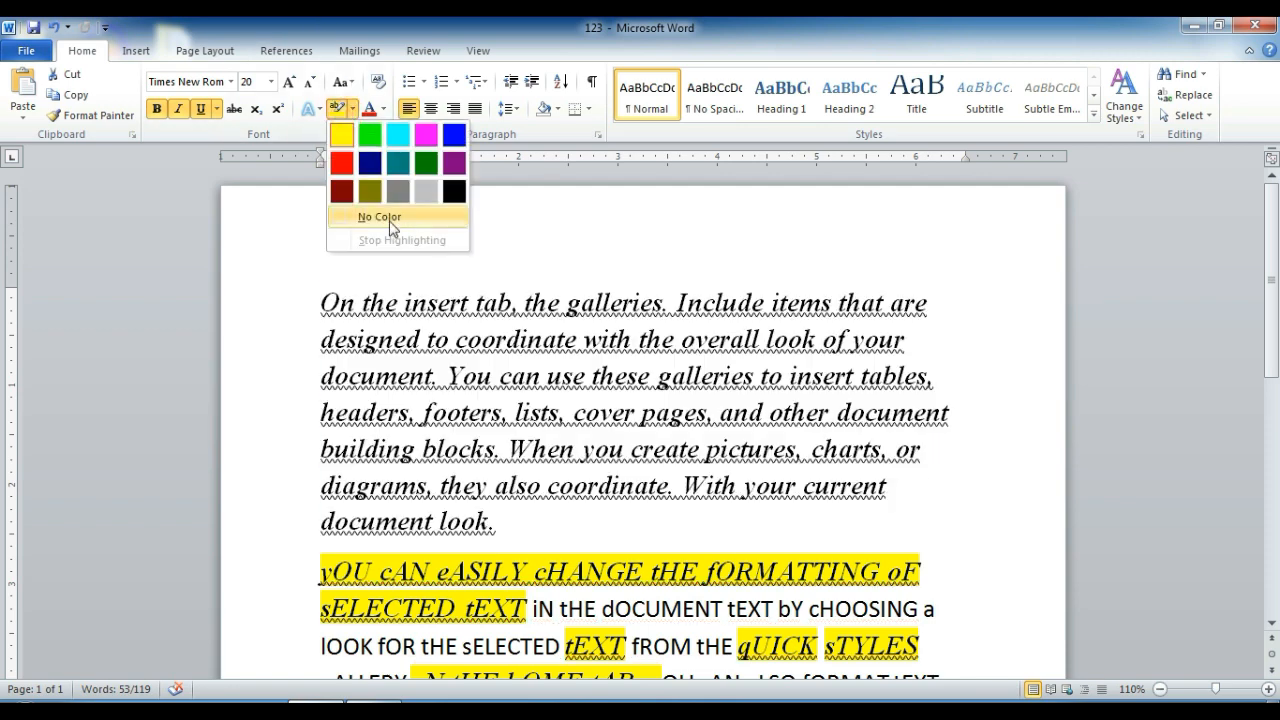
left_click(375, 212)
Change the first paragraph's font color to red and deselect it
left_click_drag(510, 522, 274, 221)
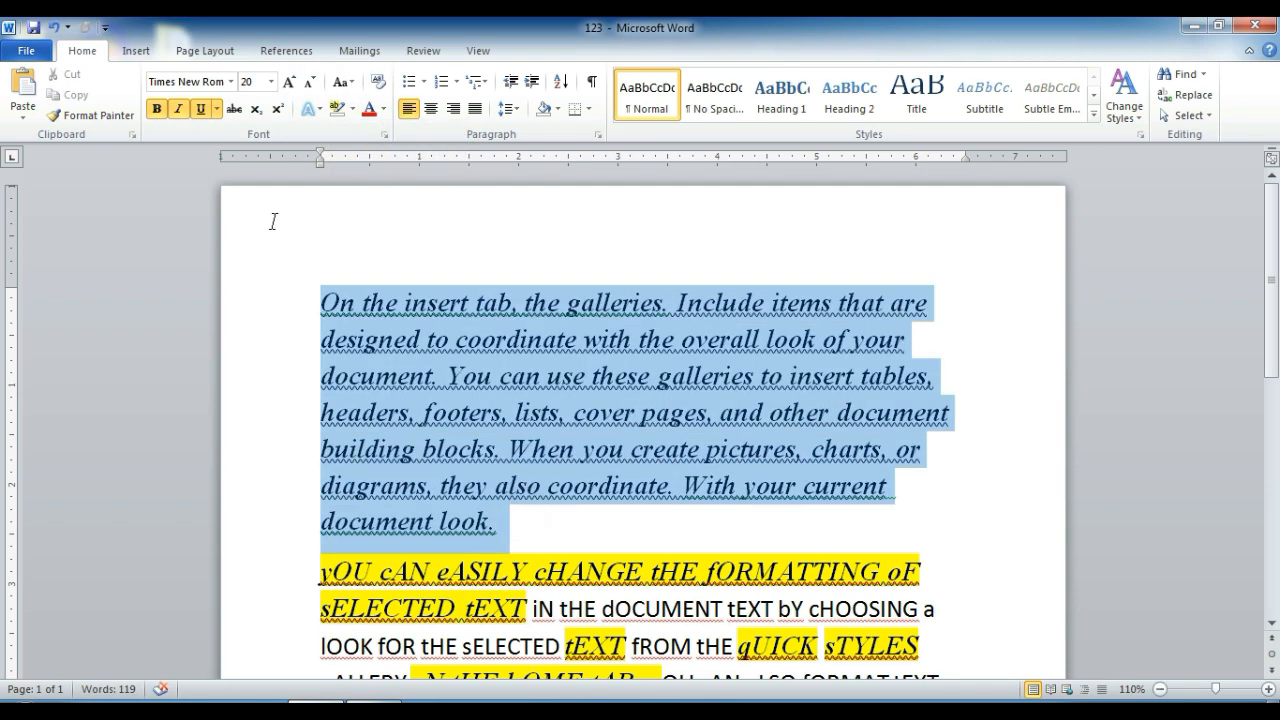
left_click(368, 112)
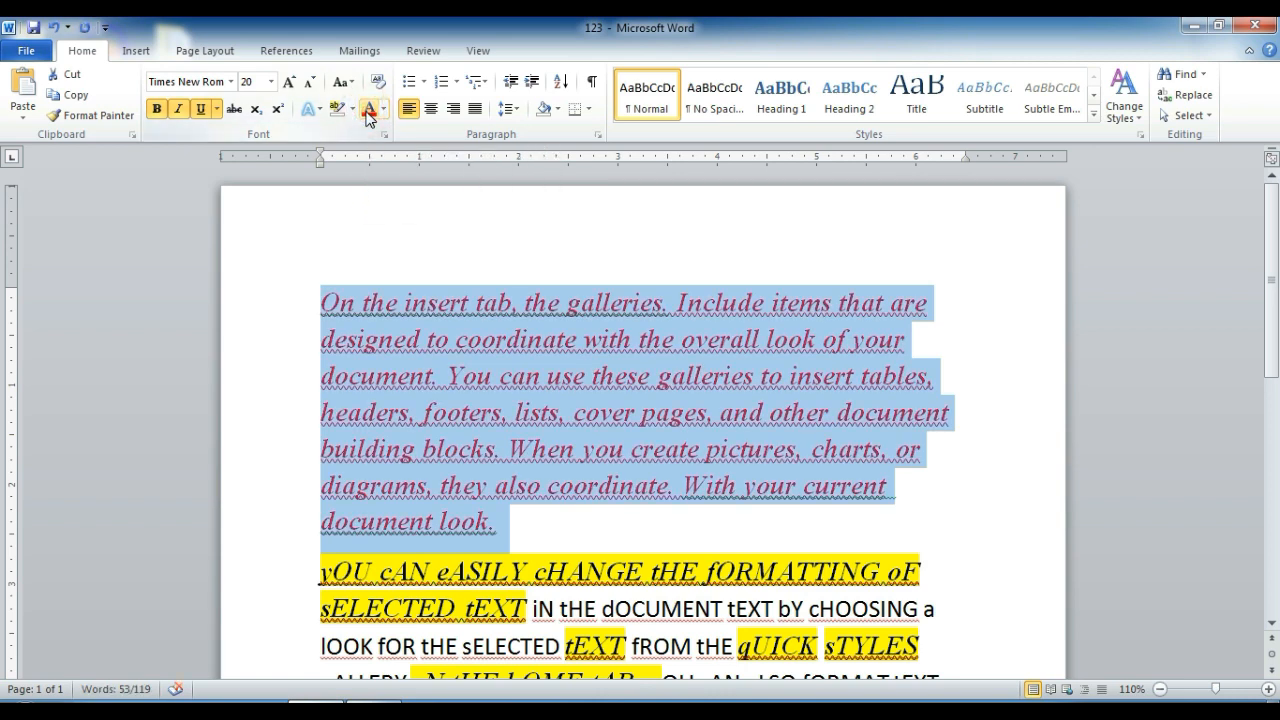
left_click(384, 110)
left_click(384, 110)
left_click(384, 110)
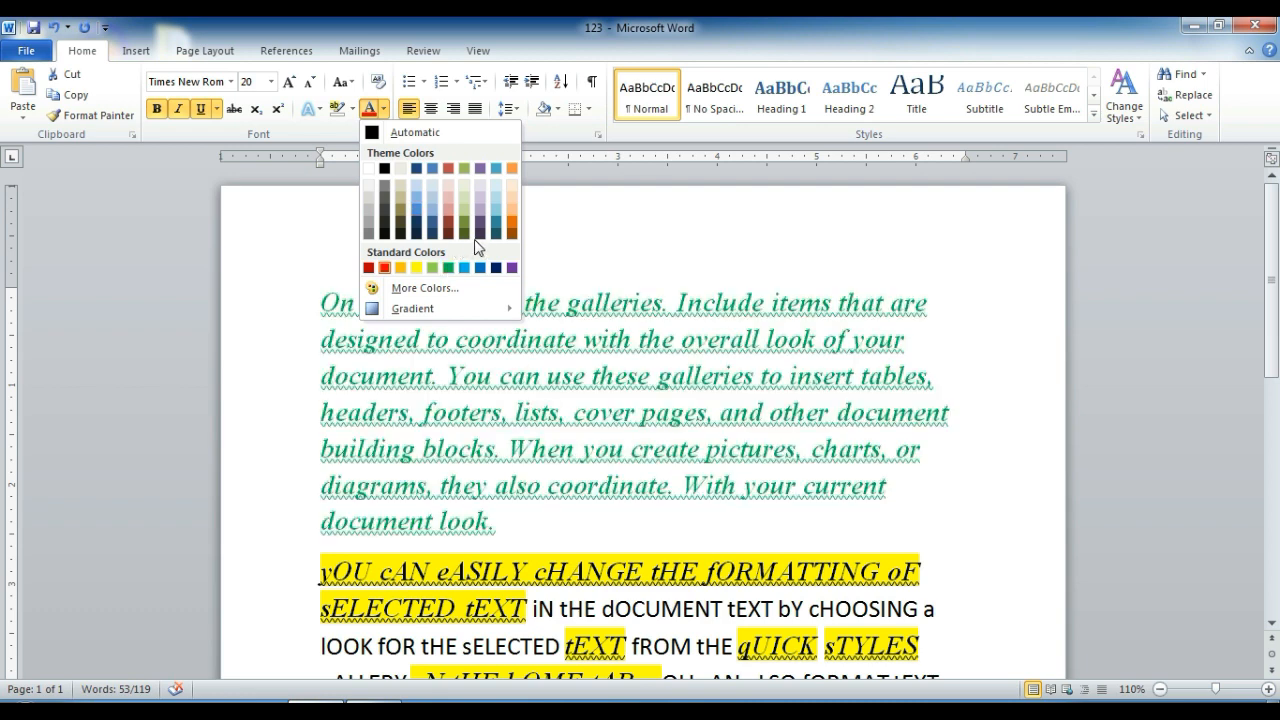
left_click(540, 211)
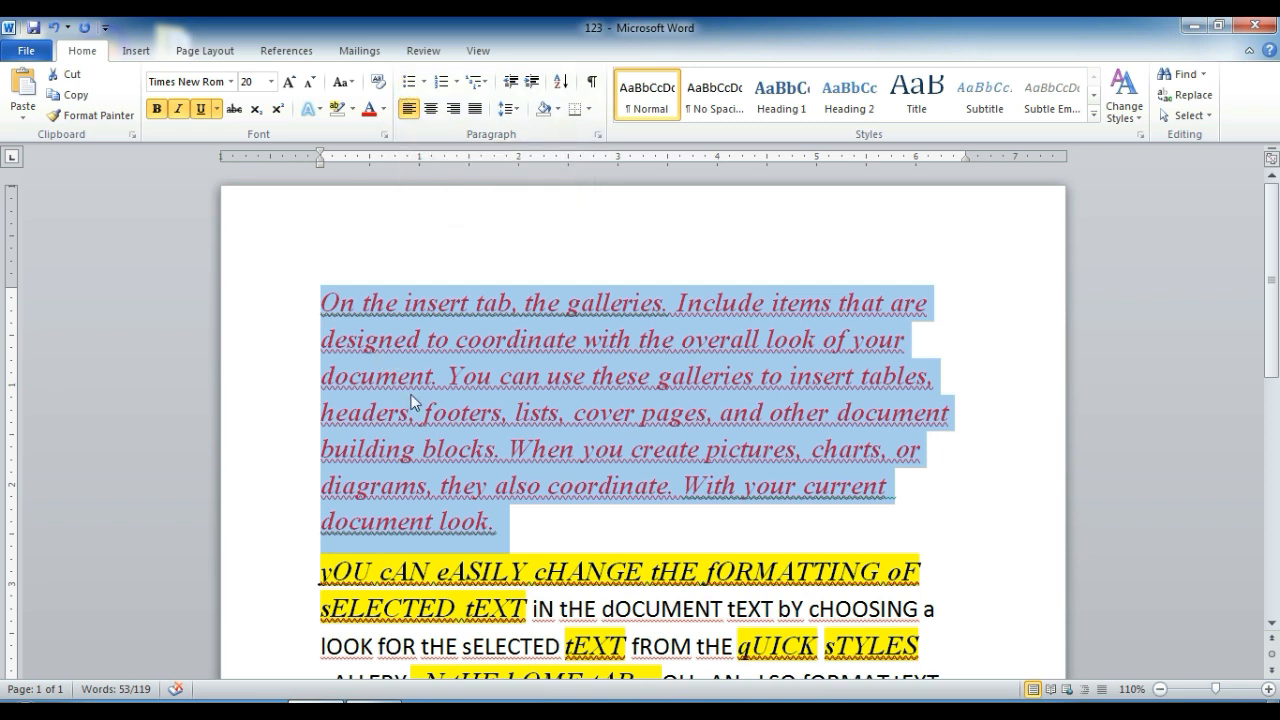
left_click(662, 377)
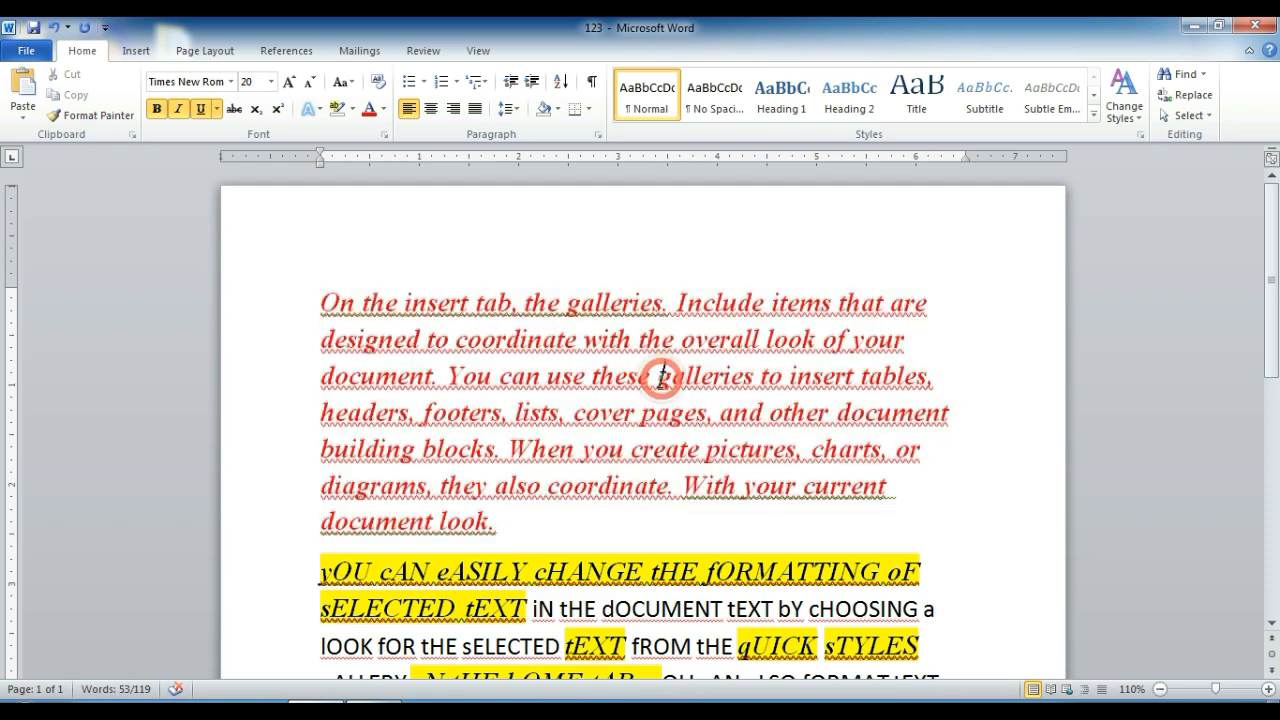
left_click(677, 304)
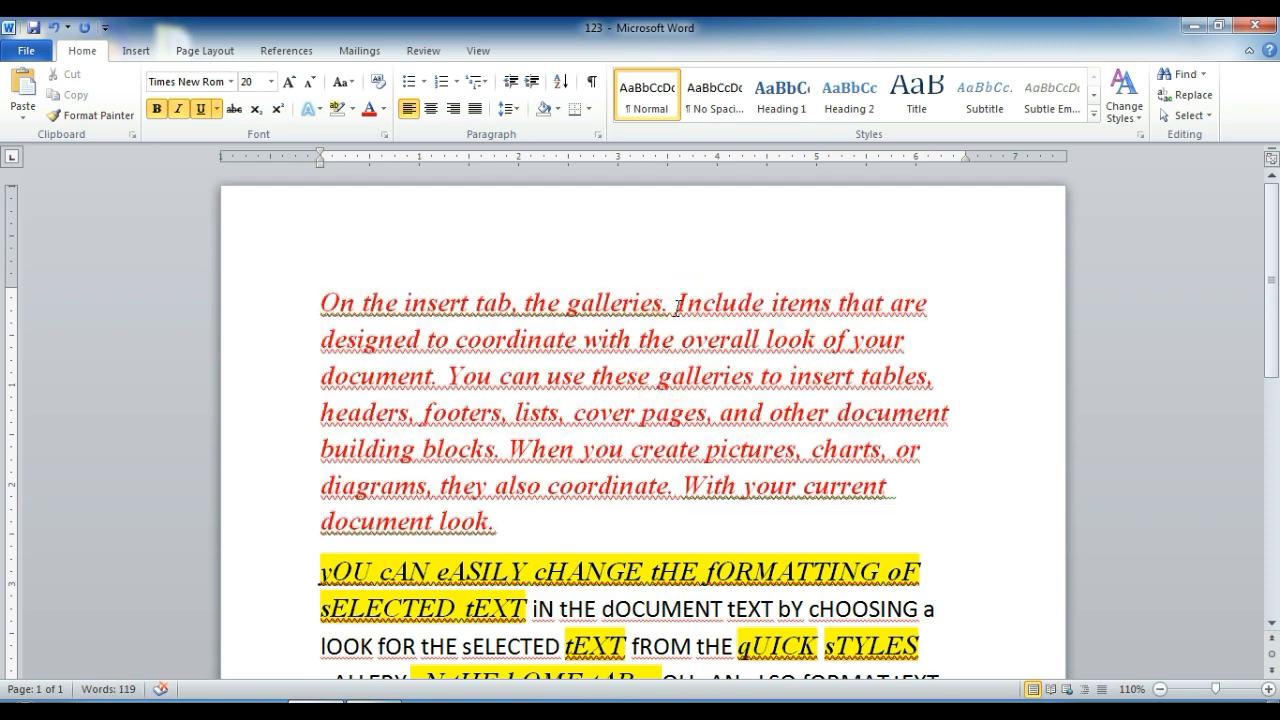
Clear all formatting from the first paragraph and enlarge its font size to 20 pt
triple_click(499, 556)
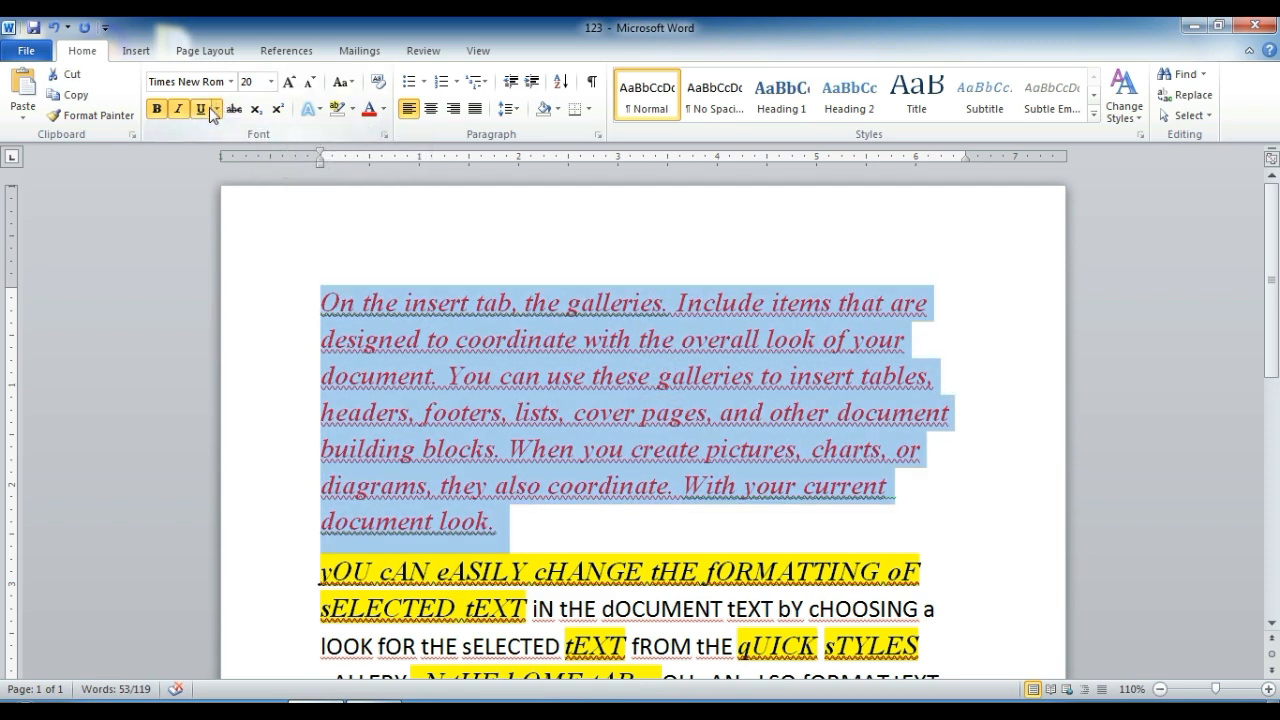
left_click(378, 81)
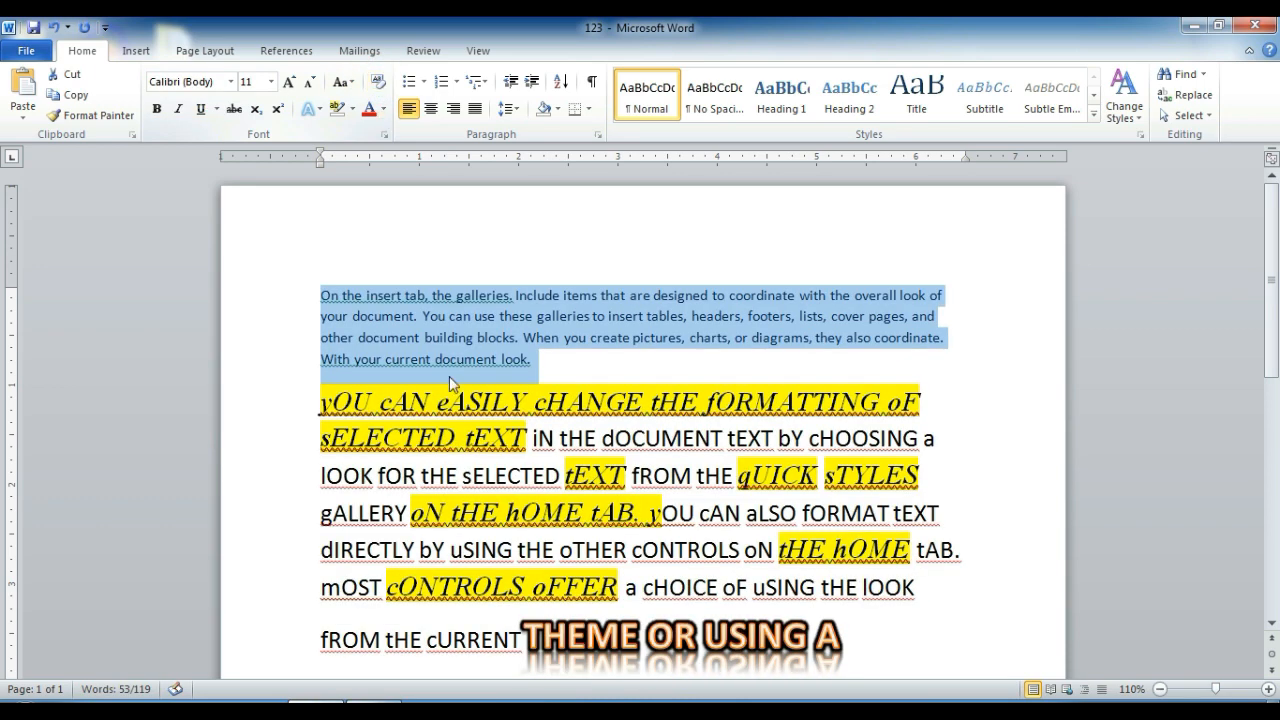
left_click(288, 81)
left_click(288, 81)
left_click(288, 81)
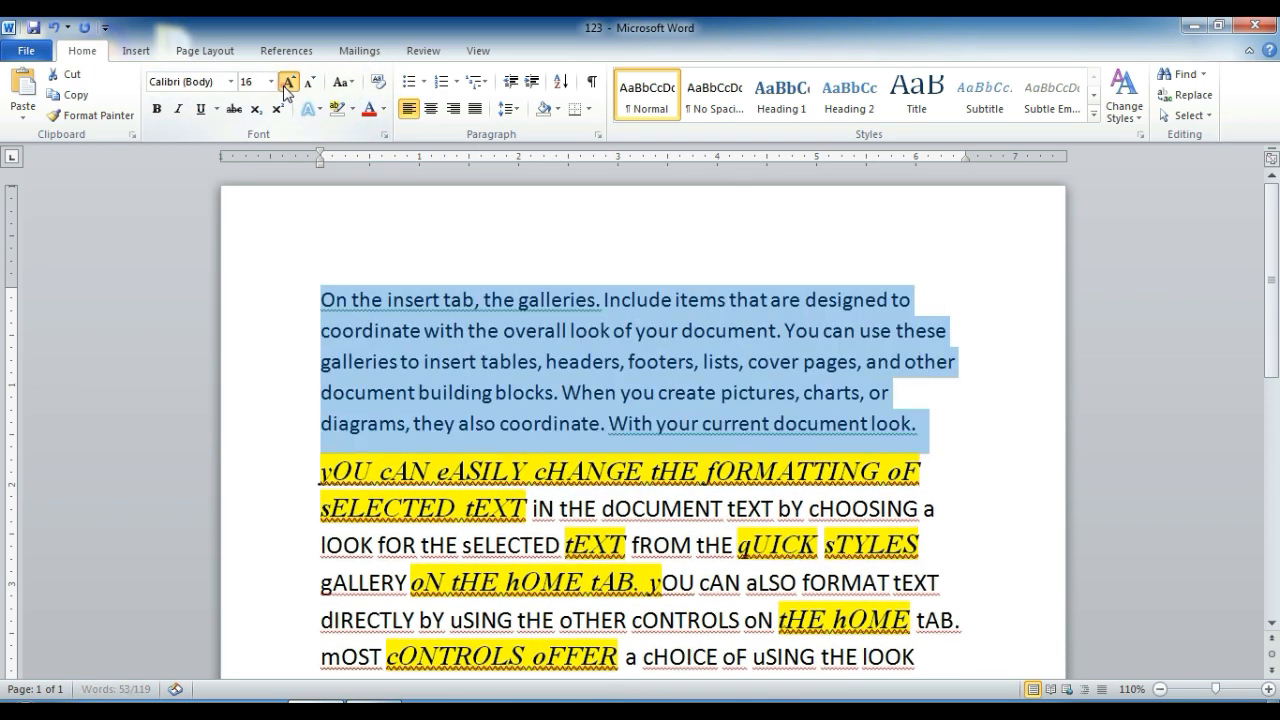
left_click(288, 81)
left_click(288, 81)
Split the first paragraph into separate paragraphs starting at "Include items", "with the overall look" and "You can use"
left_click(679, 310)
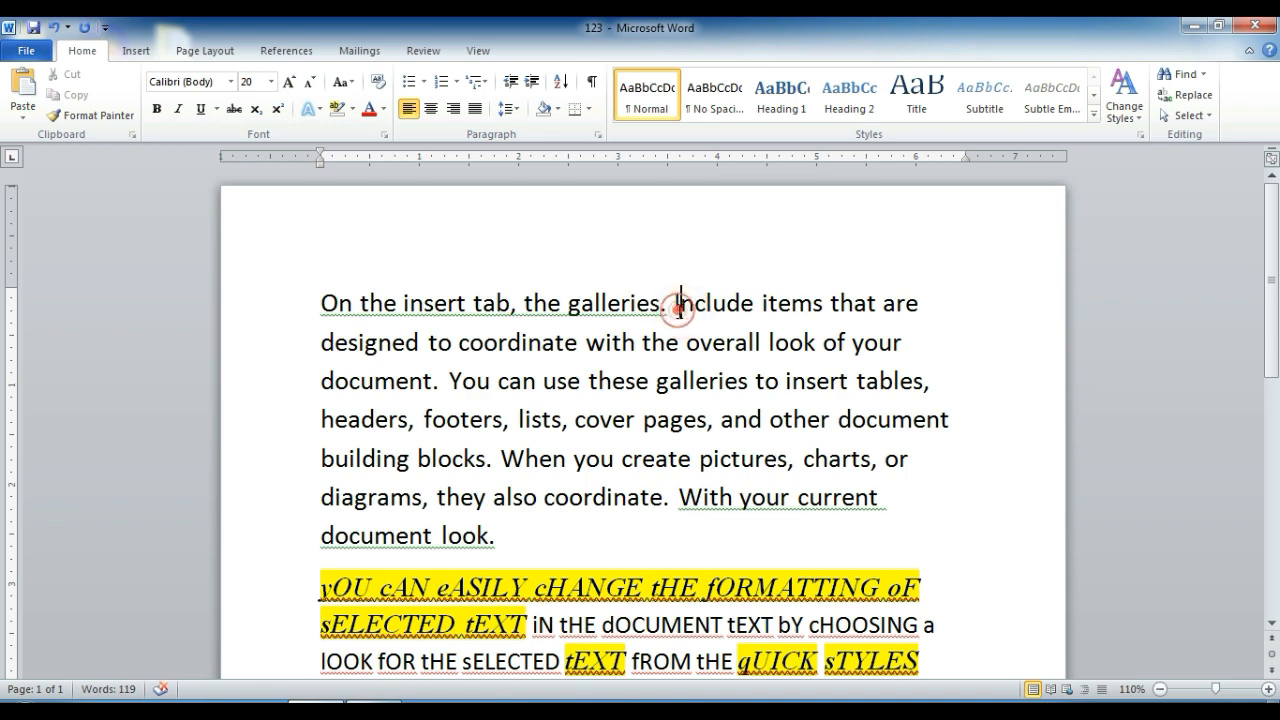
key("Return")
key("Down")
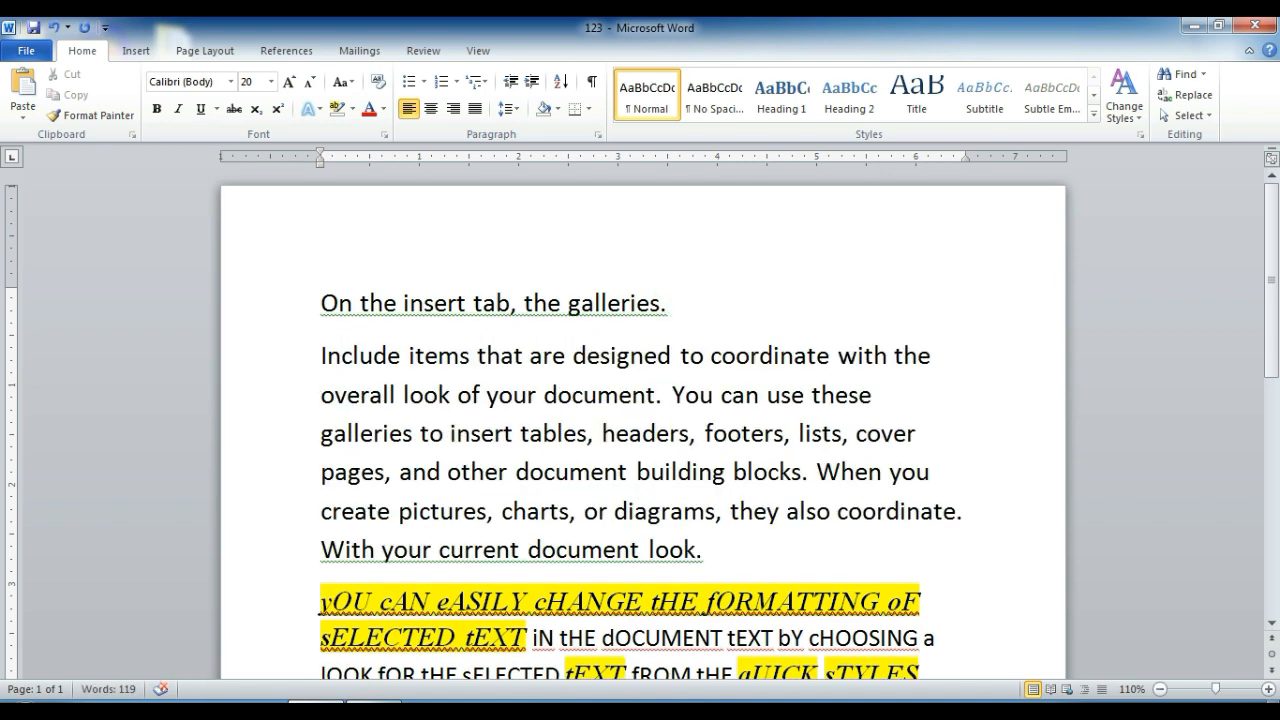
key("Left")
key("Left")
key("Left")
key("Left")
key("Left")
key("Left")
key("Left")
key("Left")
key("Left")
key("Return")
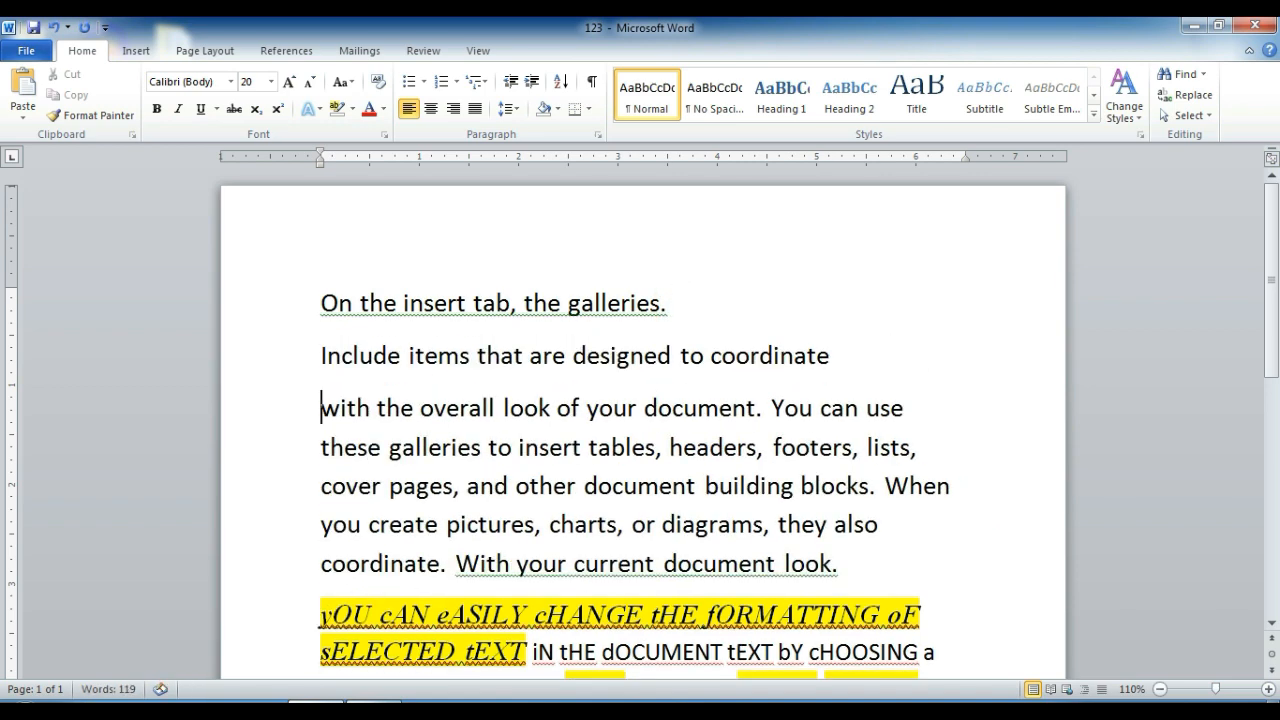
key("Right")
key("ctrl+Right")
key("ctrl+Right")
key("ctrl+Right")
key("ctrl+Right")
key("ctrl+Right")
key("ctrl+Right")
key("ctrl+Right")
key("Return")
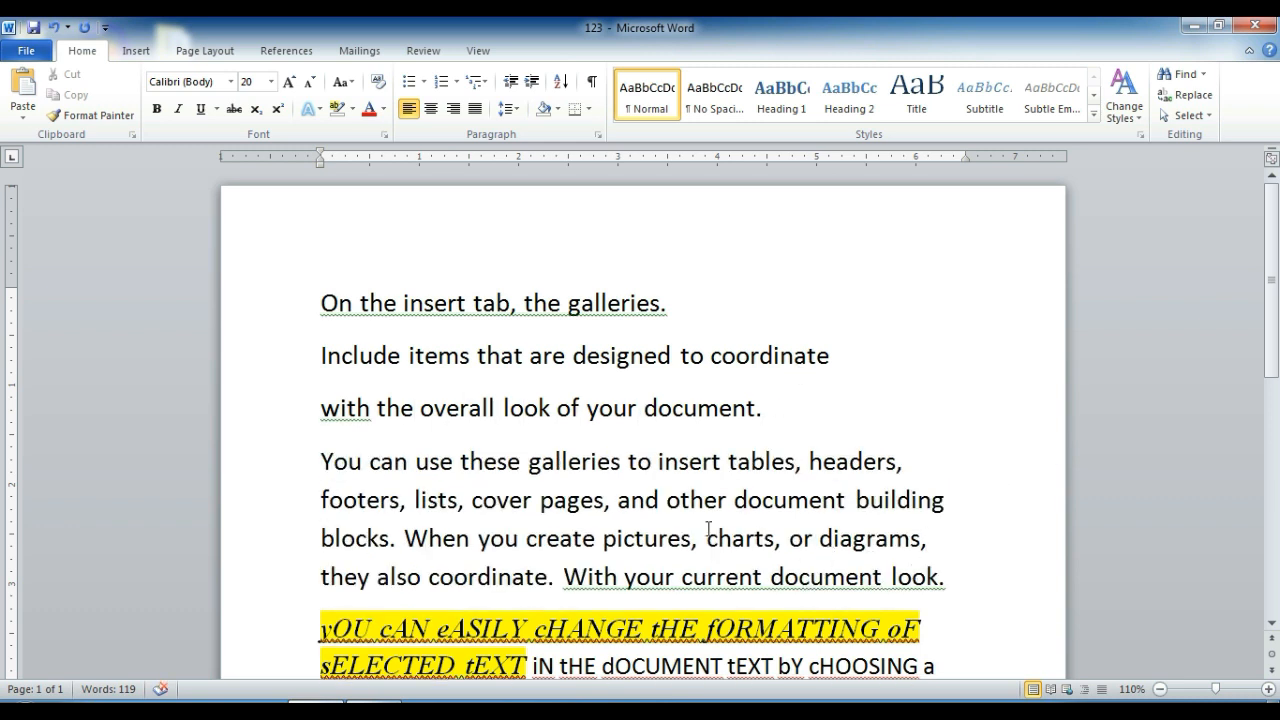
Turn the first four paragraphs into a bulleted list with check mark bullets and deselect them
left_click_drag(320, 300, 957, 500)
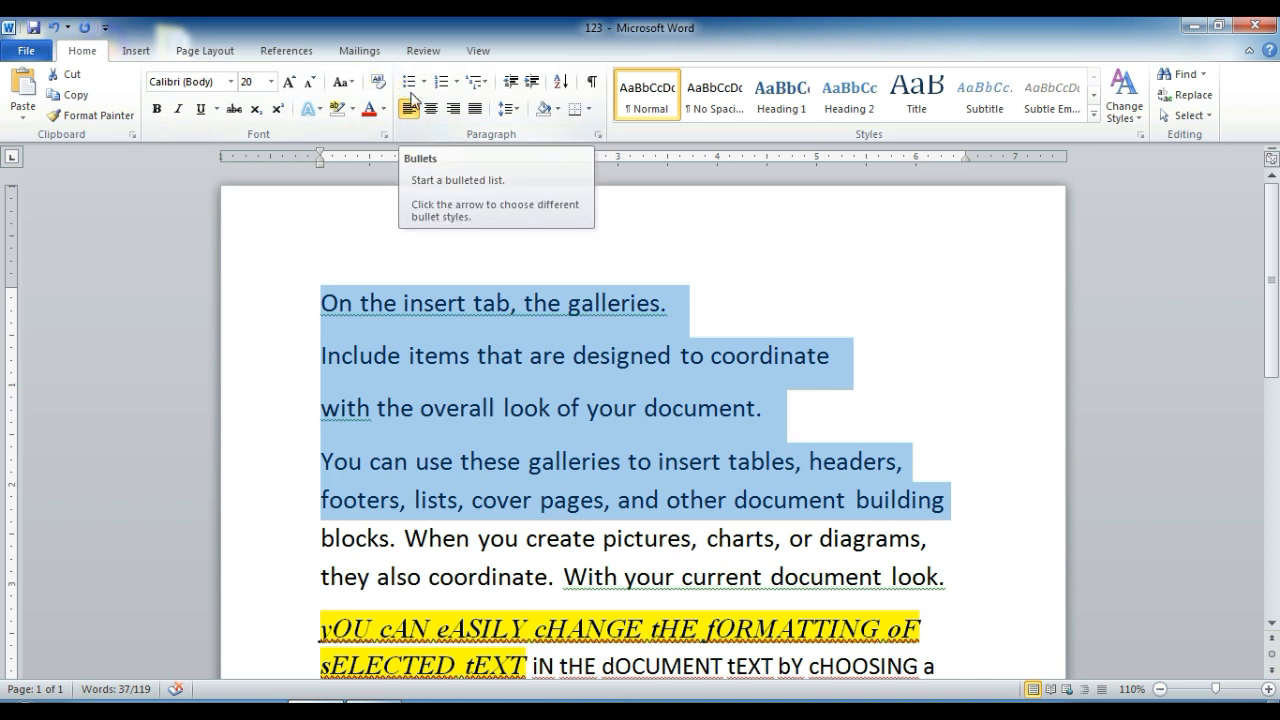
left_click(410, 84)
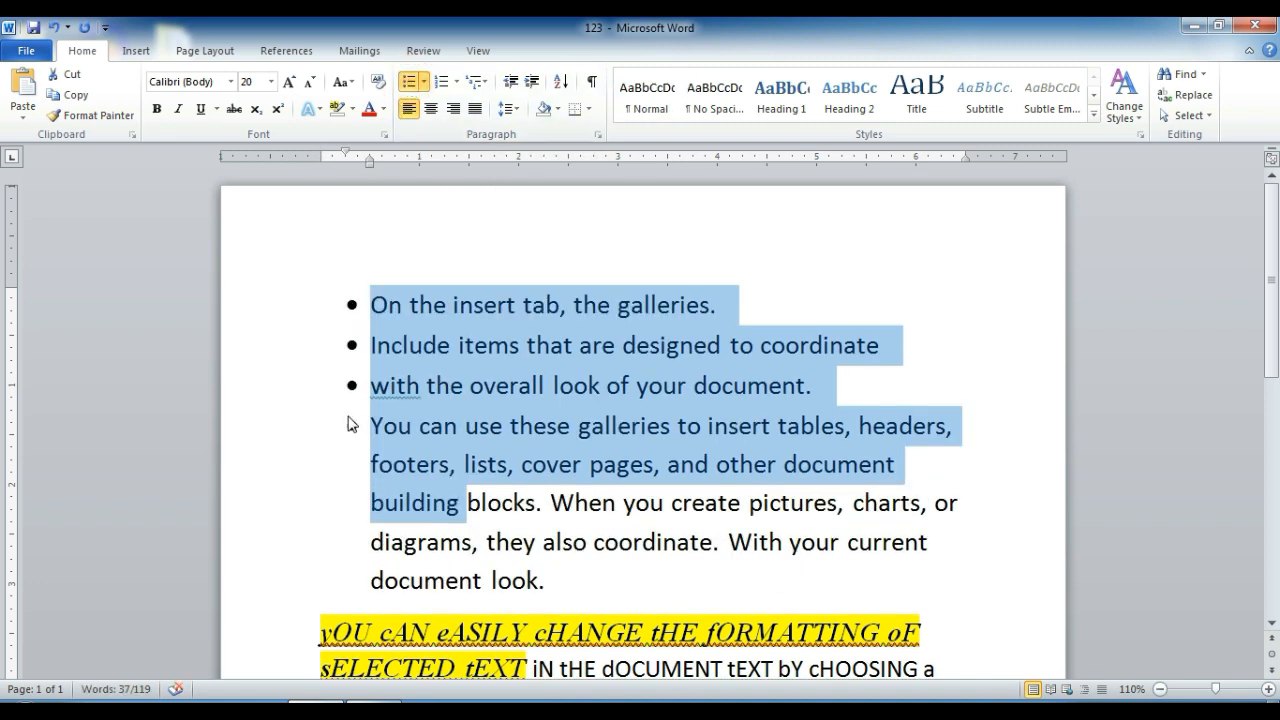
left_click(425, 84)
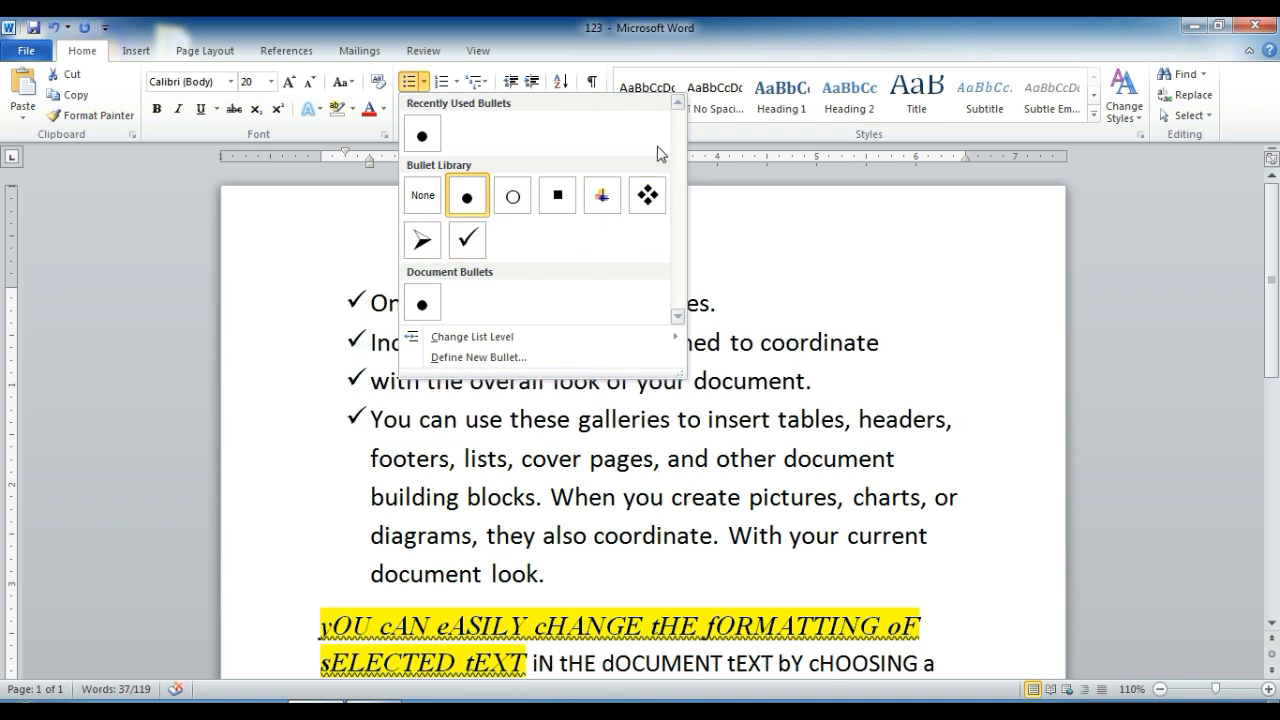
left_click(457, 246)
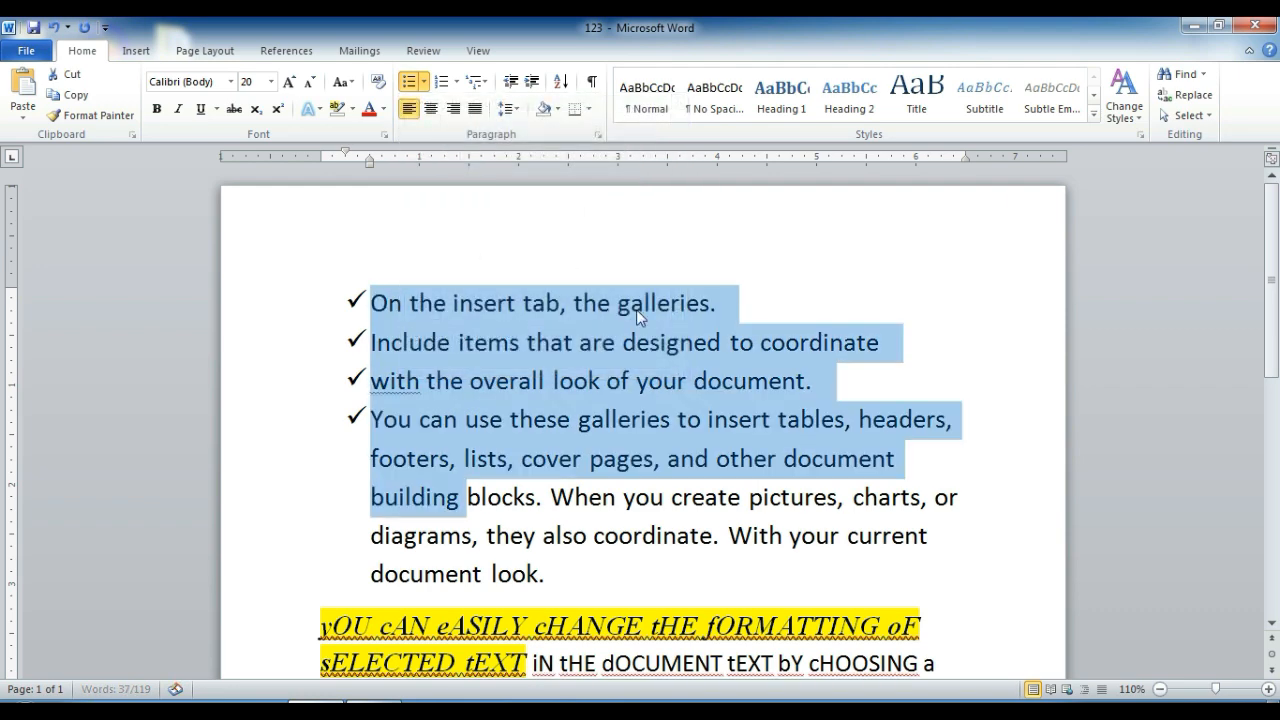
left_click(677, 382)
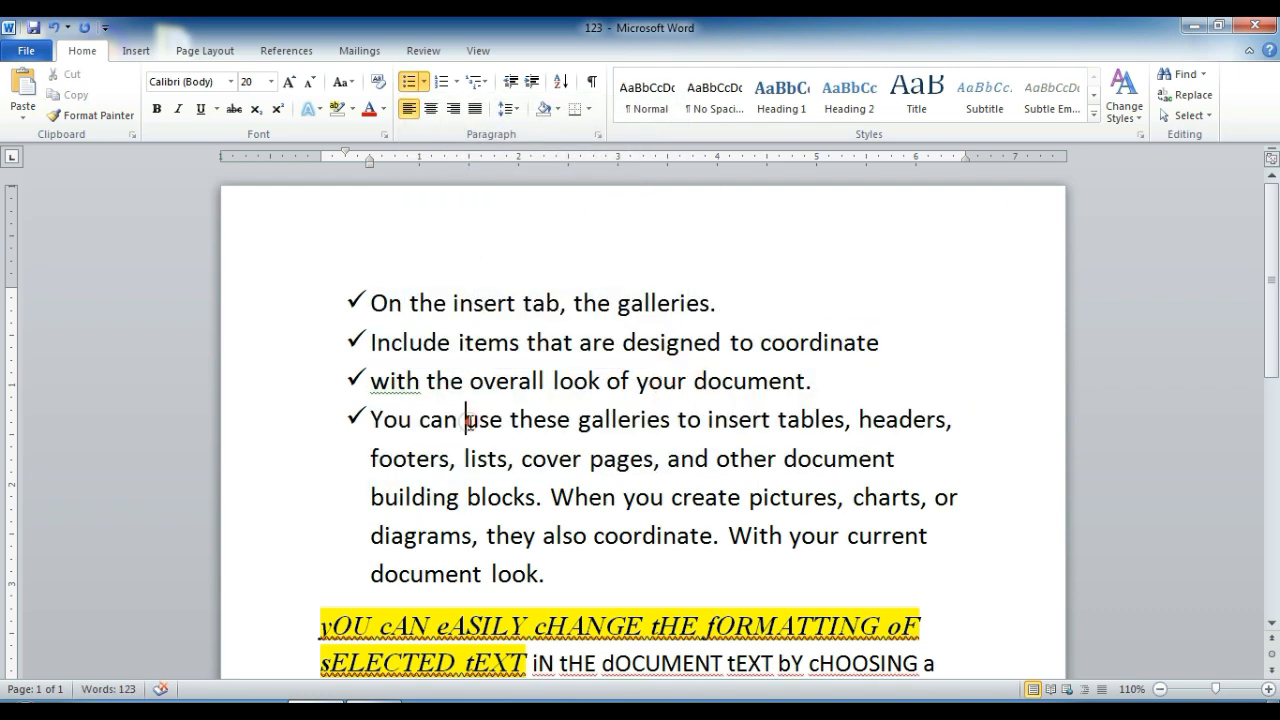
Split the fourth bullet into separate list items starting at "use these galleries", "insert tables" and "lists, cover pages"
left_click(467, 420)
key("Return")
key("Right")
key("Right")
key("Right")
key("Right")
key("Right")
key("Right")
key("Right")
key("Right")
key("Right")
key("Right")
key("Right")
key("Right")
key("Right")
key("Right")
key("Right")
key("Right")
key("Right")
key("Right")
key("Right")
key("Right")
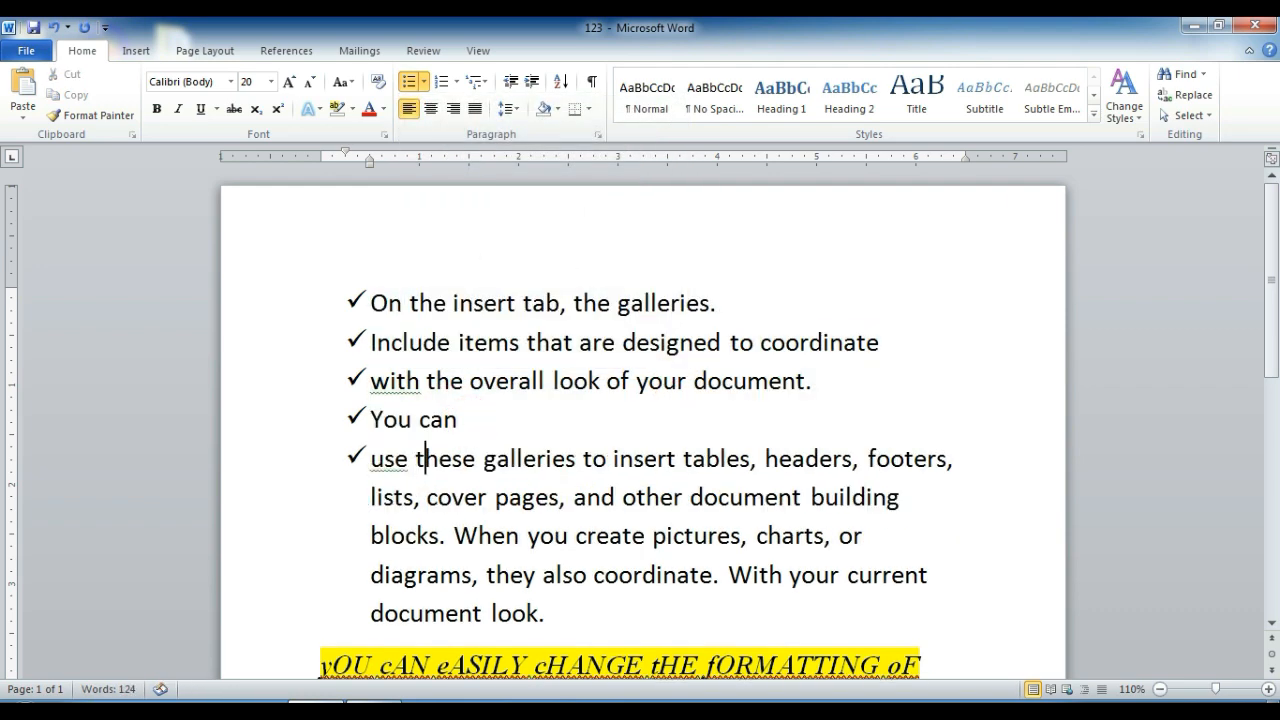
key("Return")
key("Right")
key("Right")
key("Right")
key("Right")
key("Right")
key("Right")
key("Right")
key("Right")
key("Right")
key("Right")
key("Right")
key("Right")
key("Right")
key("Right")
key("Right")
key("Right")
key("Right")
key("Right")
key("Right")
key("Right")
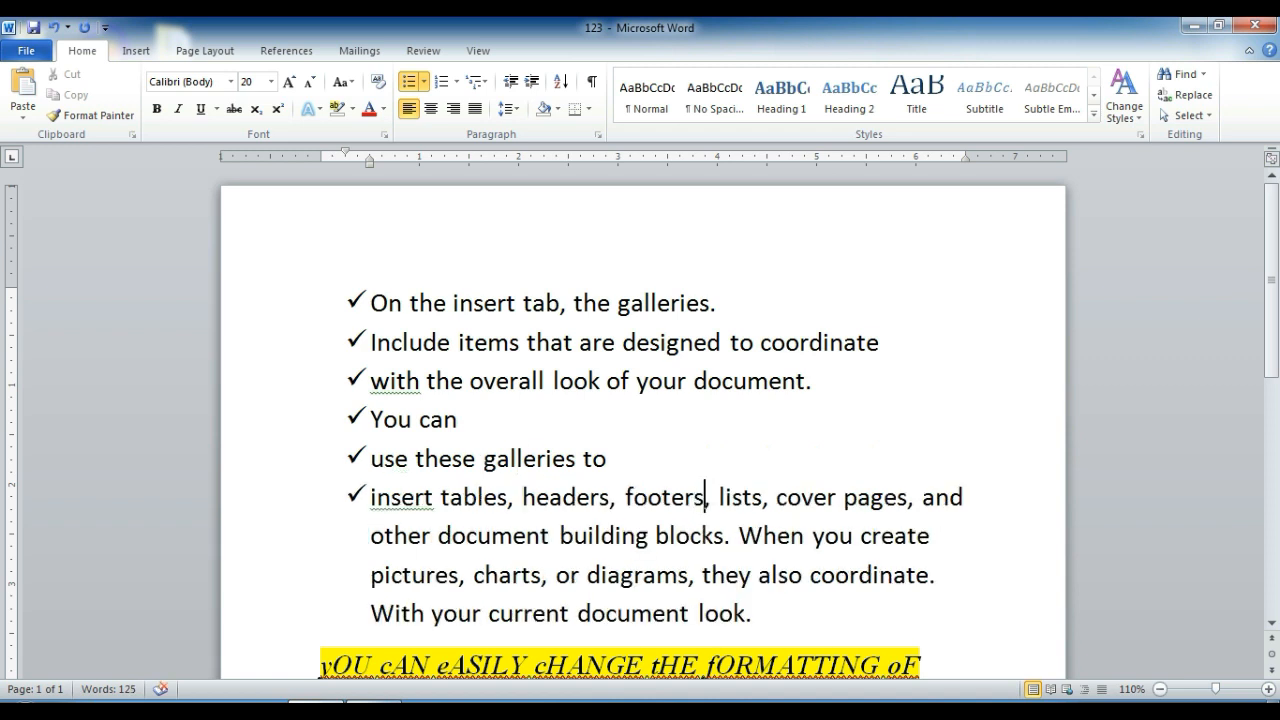
key("Right")
key("Right")
key("Return")
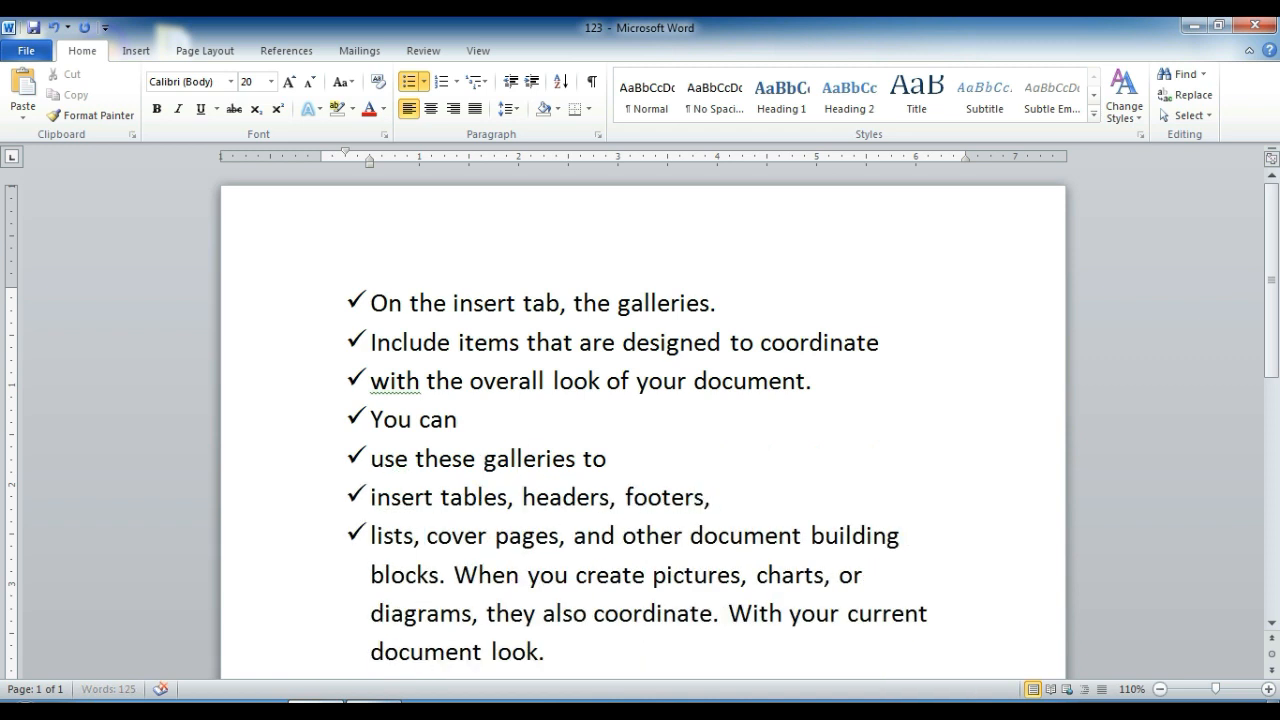
Start another bullet item at "document building blocks" and place the cursor before "When you create"
key("Right")
key("Right")
key("Right")
key("Right")
key("Right")
key("Right")
key("Right")
key("Right")
key("Right")
key("Right")
key("Right")
key("Right")
key("Right")
key("Right")
key("Right")
key("Right")
key("Right")
key("Right")
key("Right")
key("Right")
key("Right")
key("Right")
key("Right")
key("Right")
key("Right")
key("Right")
key("Right")
key("Right")
key("Return")
key("Right")
key("Right")
key("Right")
key("Right")
key("Right")
key("Right")
key("Right")
key("Right")
key("Right")
key("Right")
key("Right")
key("Right")
key("Right")
key("Right")
key("Right")
key("Right")
key("Right")
key("Right")
key("Right")
key("Right")
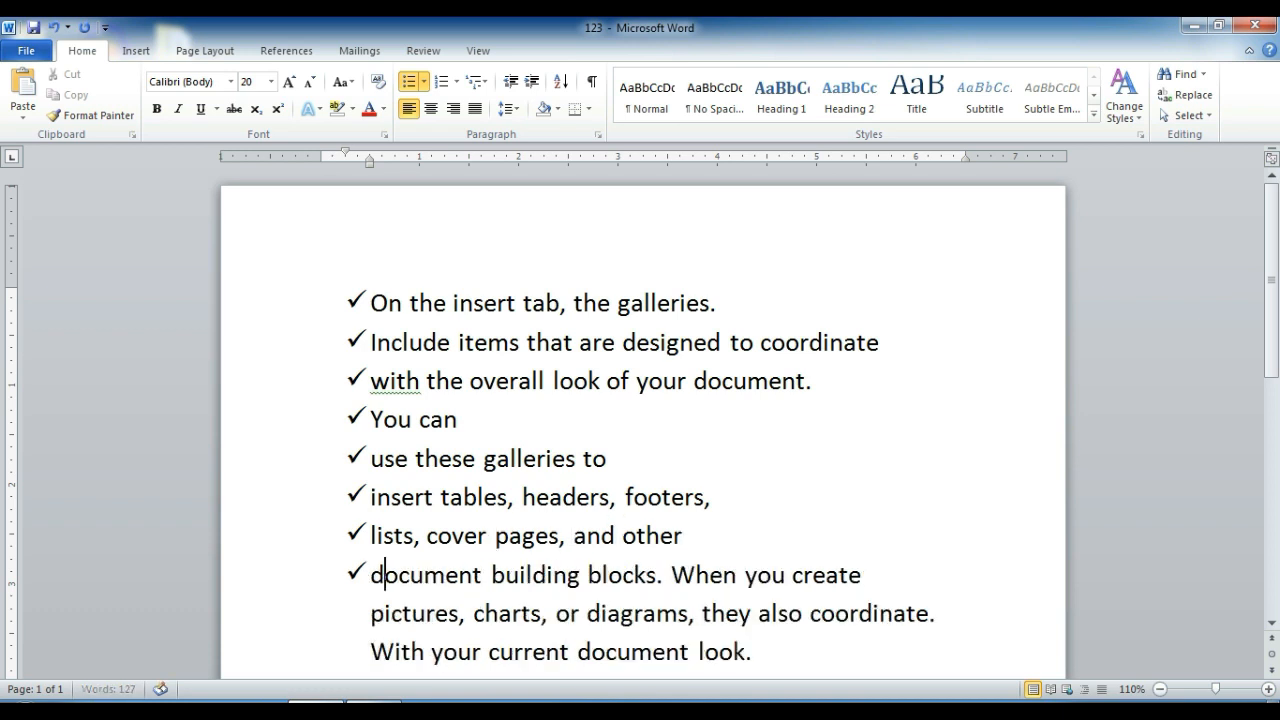
key("Right")
key("Right")
key("Right")
key("Right")
scroll(470, 424, "down", 1)
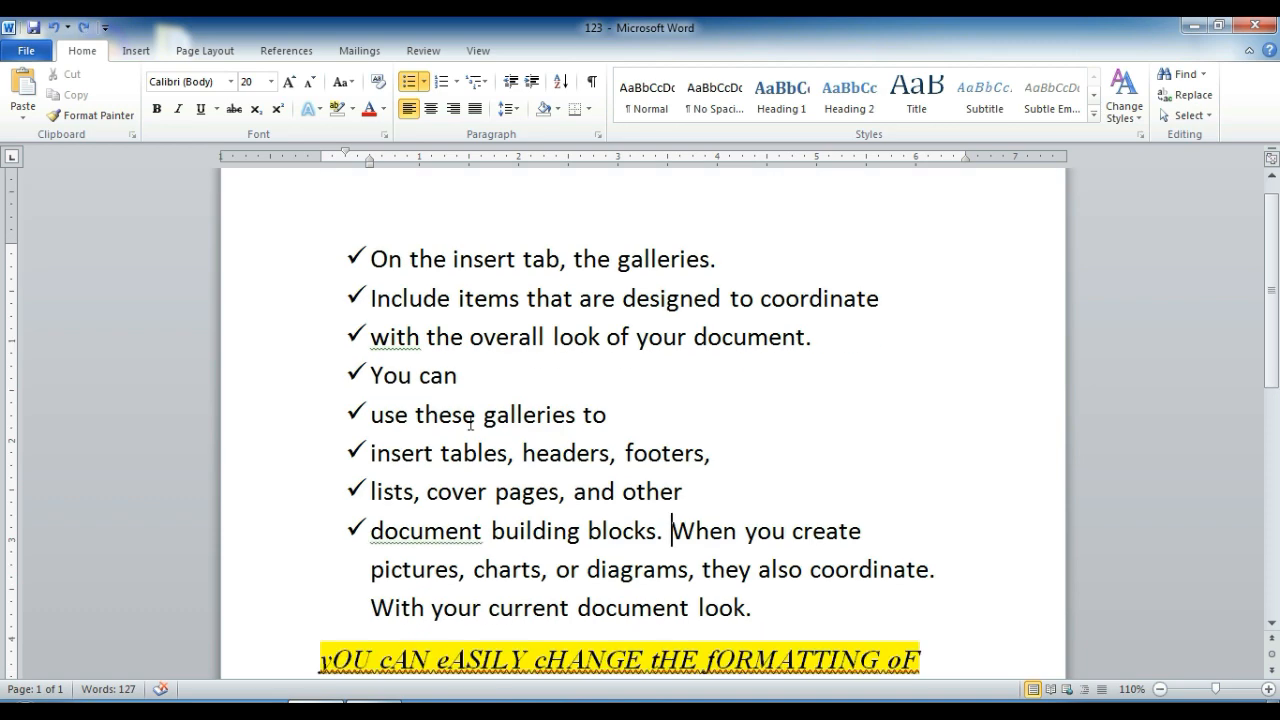
Delete the text from "When you create" through the end of the last bullet item and start a new empty bullet after "document building blocks."
key("shift+Down")
key("shift+Down")
key("shift+Right")
key("shift+Right")
key("shift+Right")
key("shift+Right")
key("shift+Right")
key("shift+Right")
key("shift+Right")
key("shift+Right")
key("shift+Right")
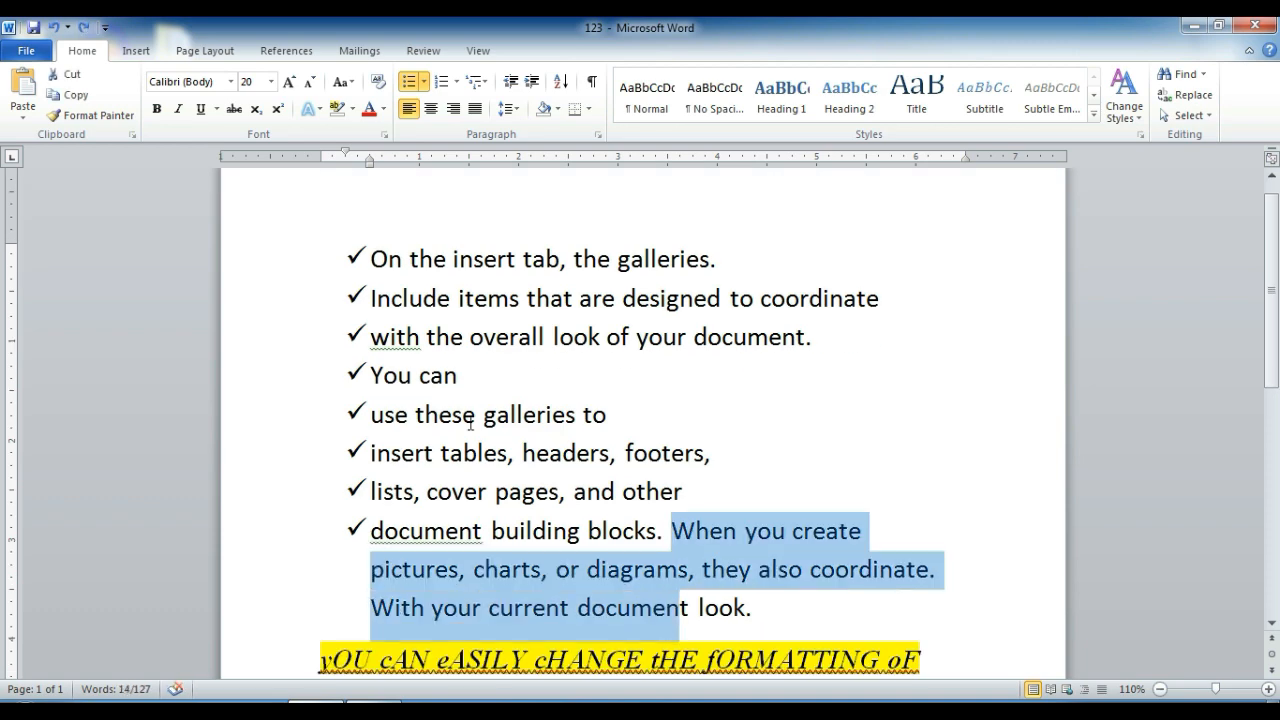
key("shift+Right")
key("Delete")
key("Return")
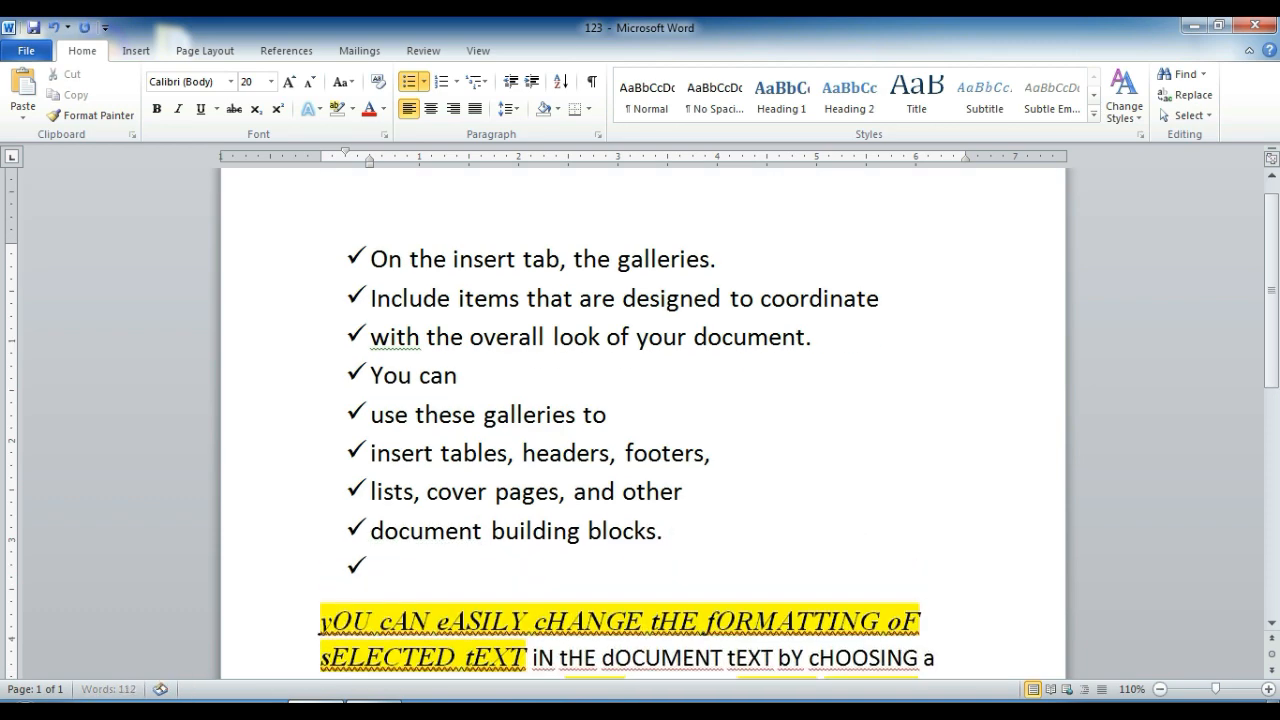
Insert several blank lines between the checkmark list and the highlighted paragraph, and return to the end of the list
key("Return")
key("Return")
key("Return")
key("Return")
key("Return")
key("Left")
key("Left")
key("Left")
key("Left")
key("Left")
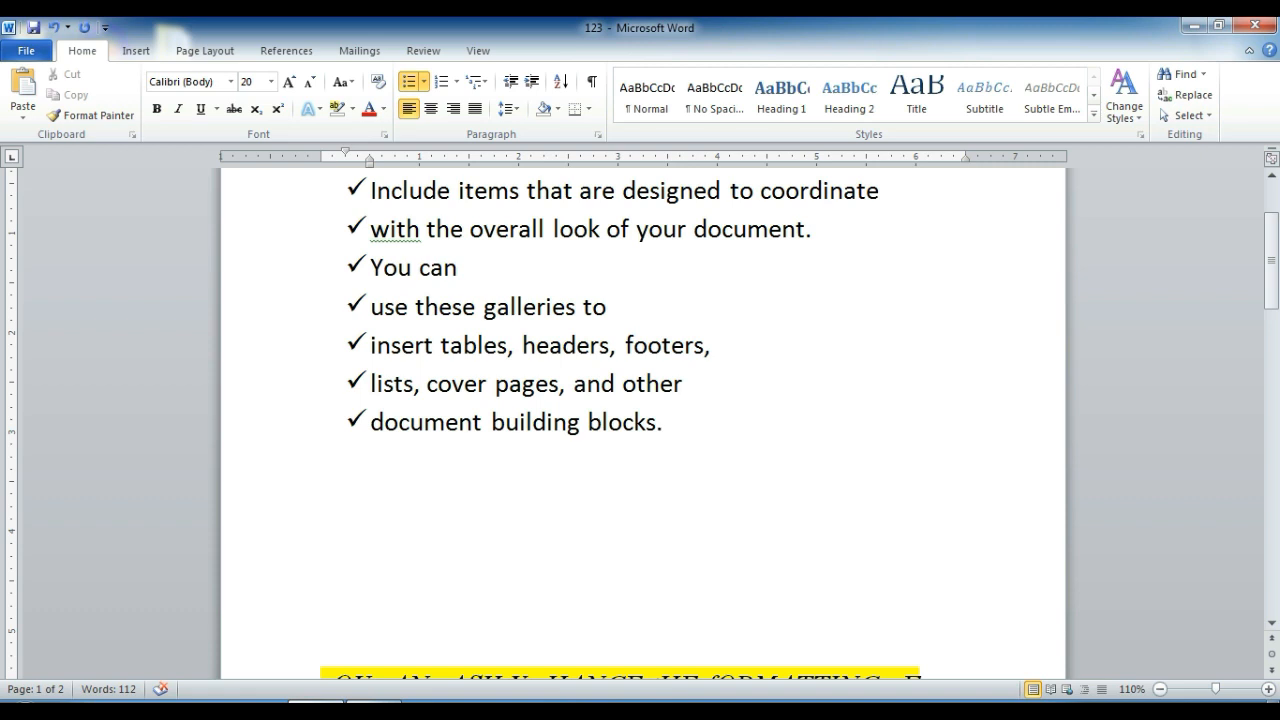
Add the checkmark items "Abc", "123" and "123" after "document building blocks."
key("Return")
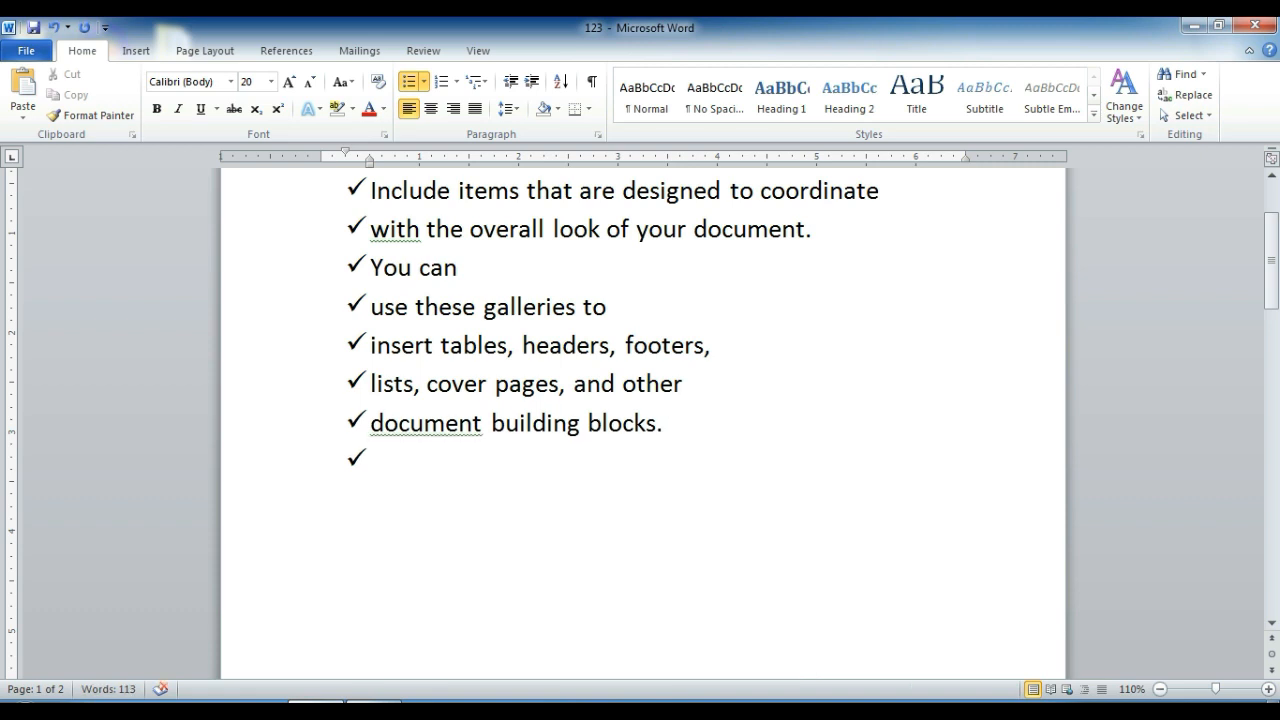
type("abc")
key("Return")
type("123")
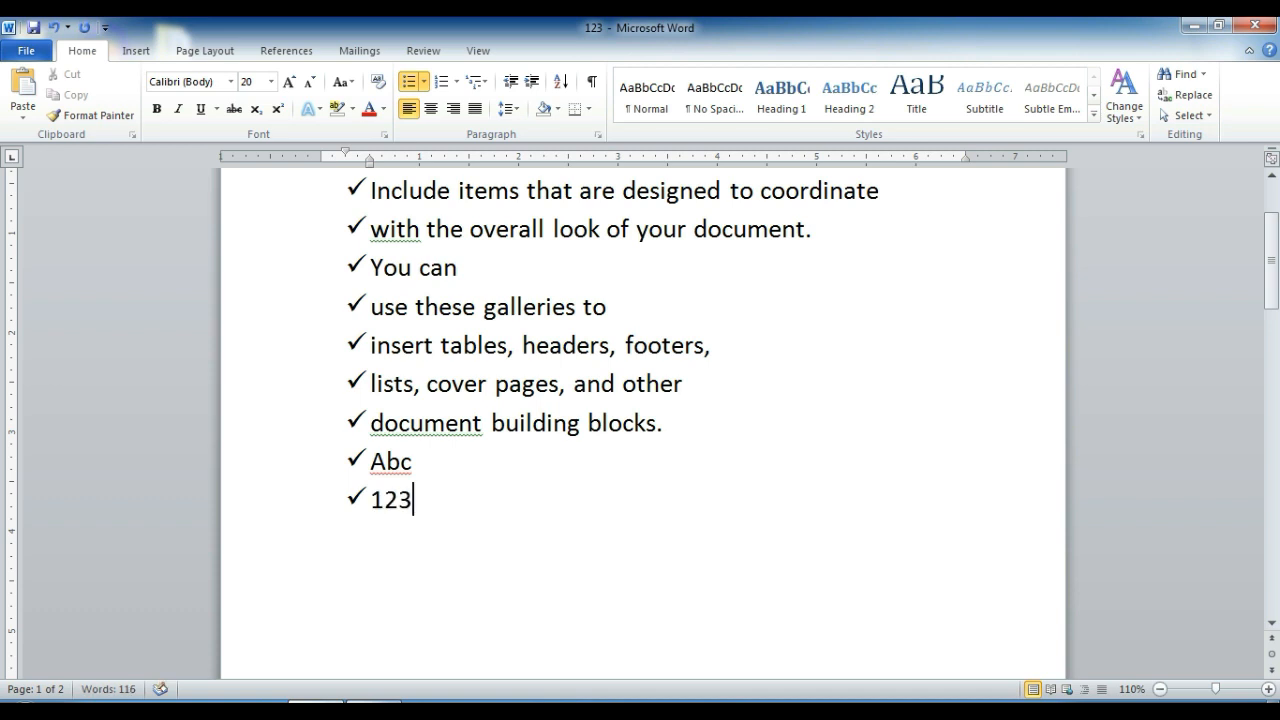
key("Return")
type("123")
key("Return")
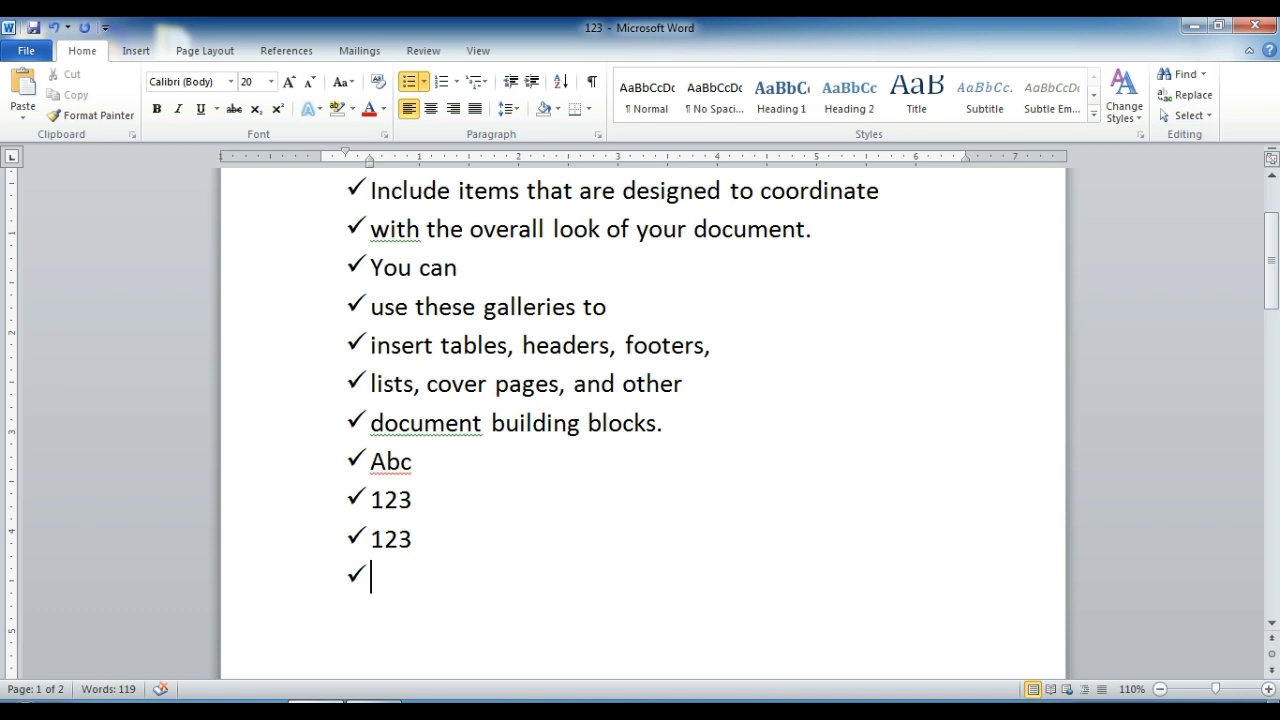
Delete back into the last "123" item, retype its final digit and end the checkmark list on a plain line
key("BackSpace")
key("BackSpace")
key("BackSpace")
key("BackSpace")
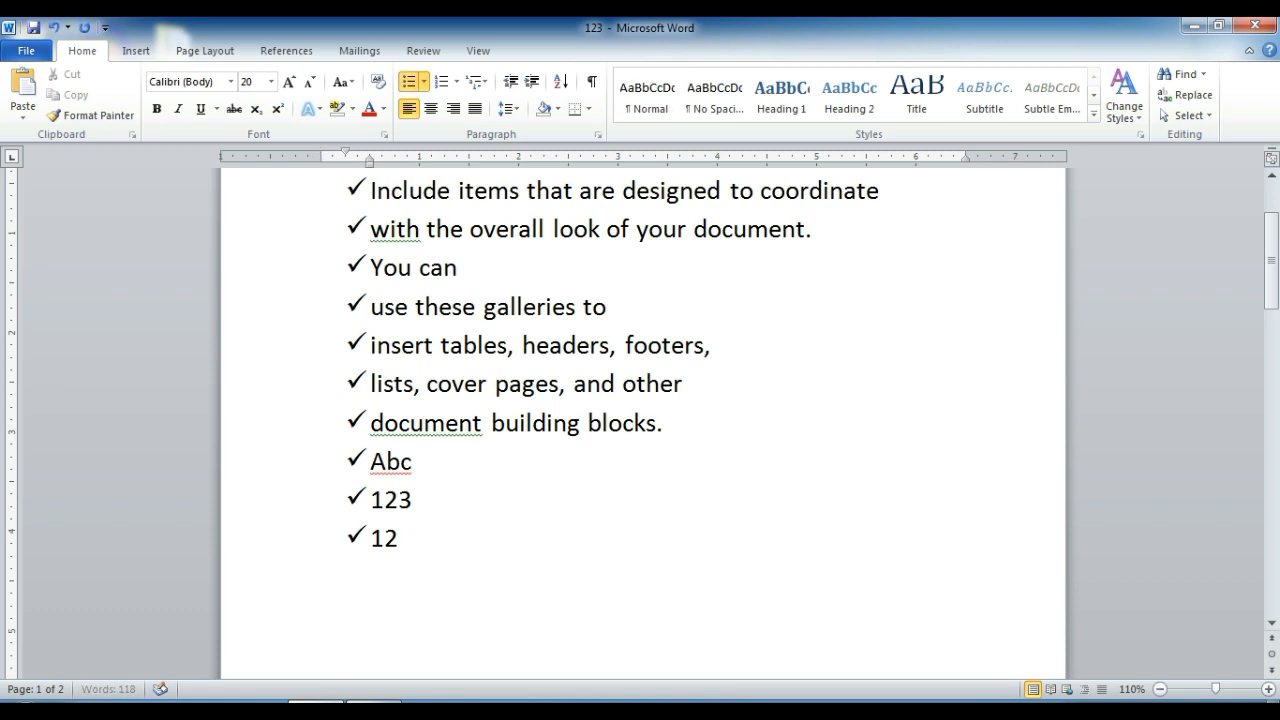
type("3")
key("Return")
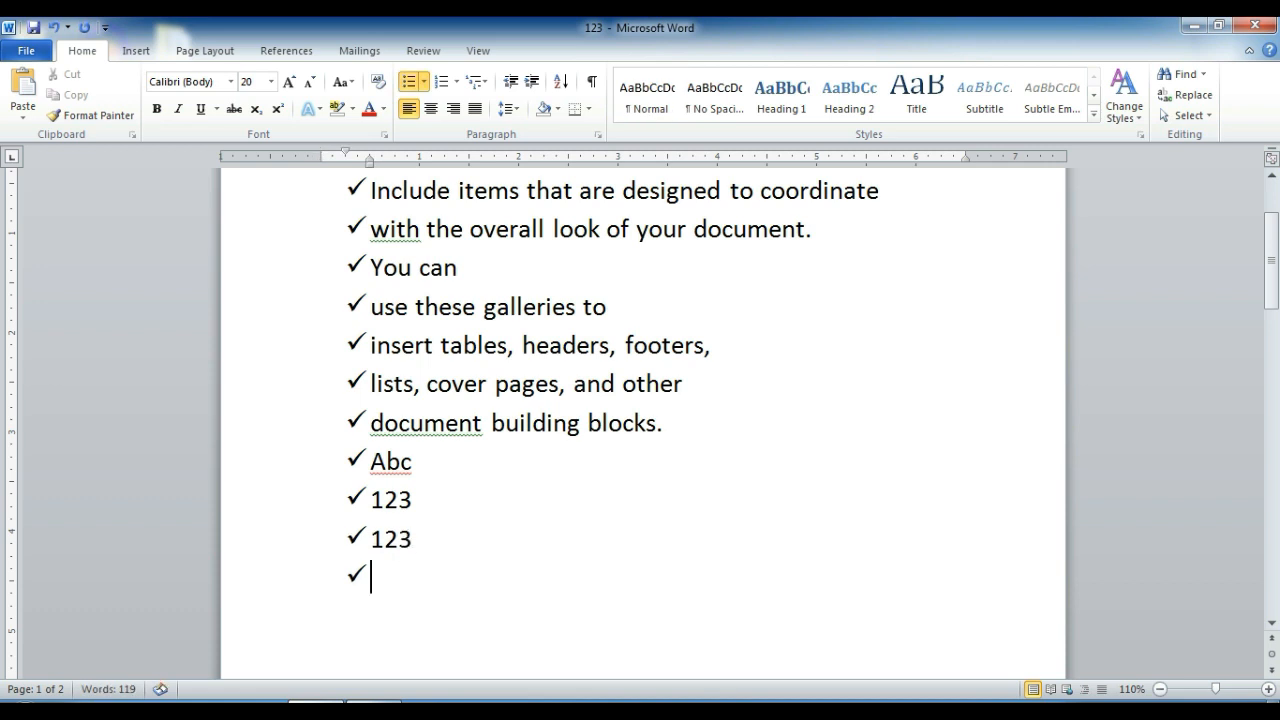
key("Return")
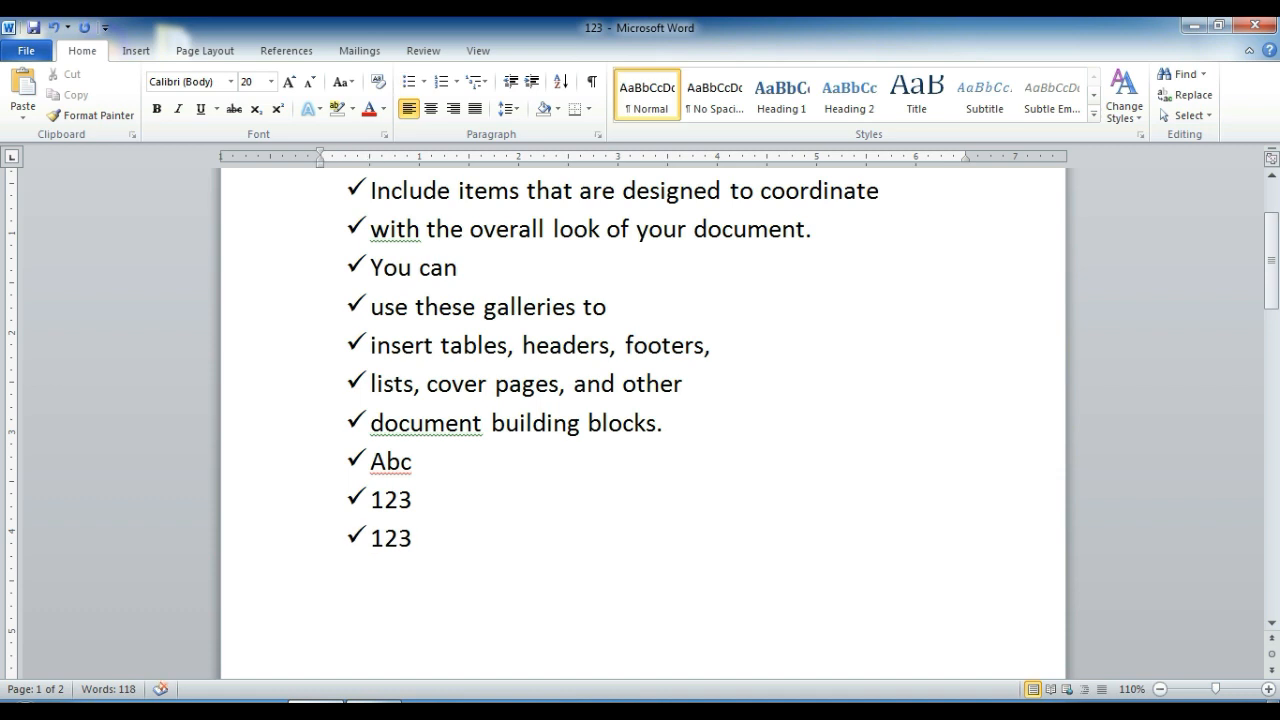
Enter "abc" below the list and define a picture bullet for it, importing the yellow tulips image from Sample Pictures
type("abc")
left_click(424, 81)
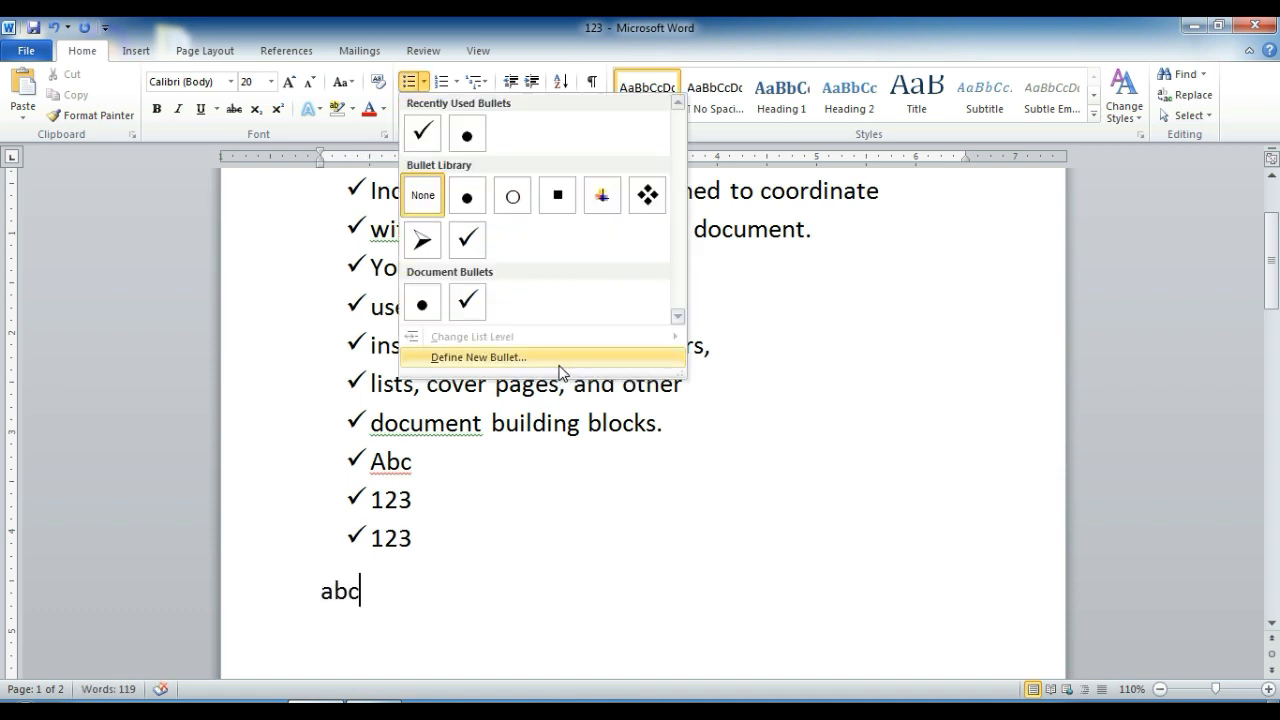
left_click(560, 368)
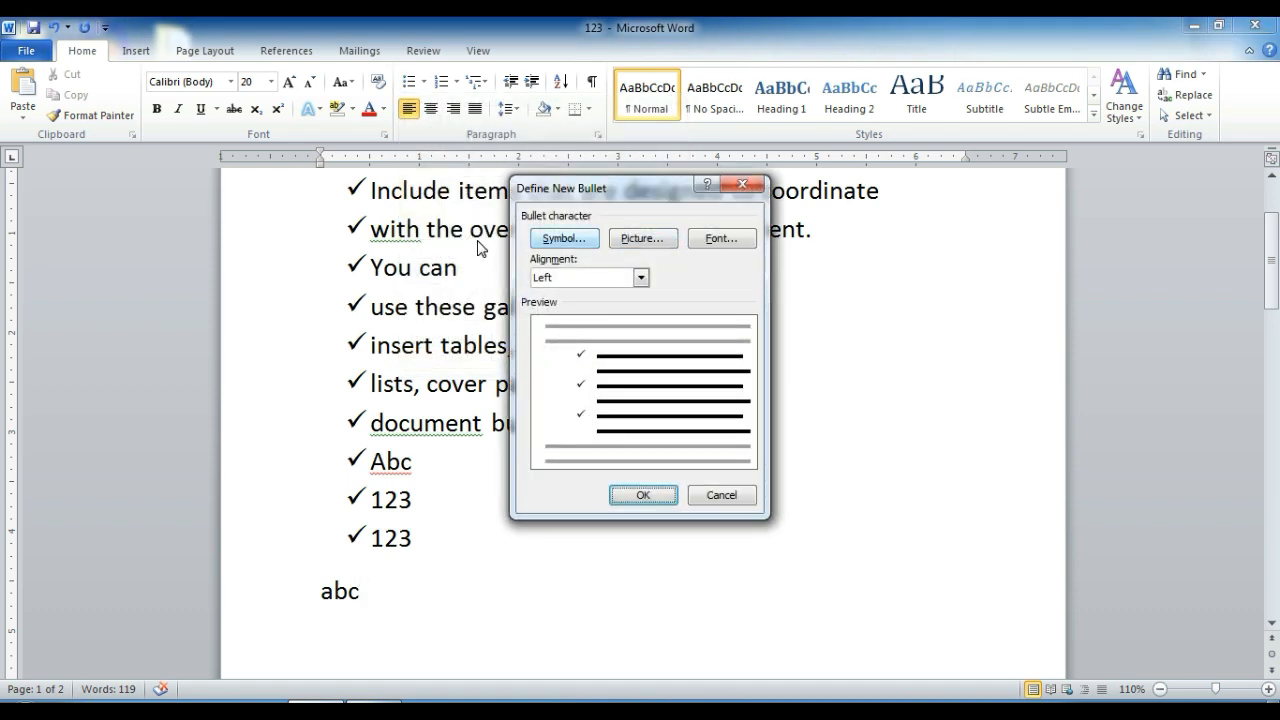
left_click(668, 242)
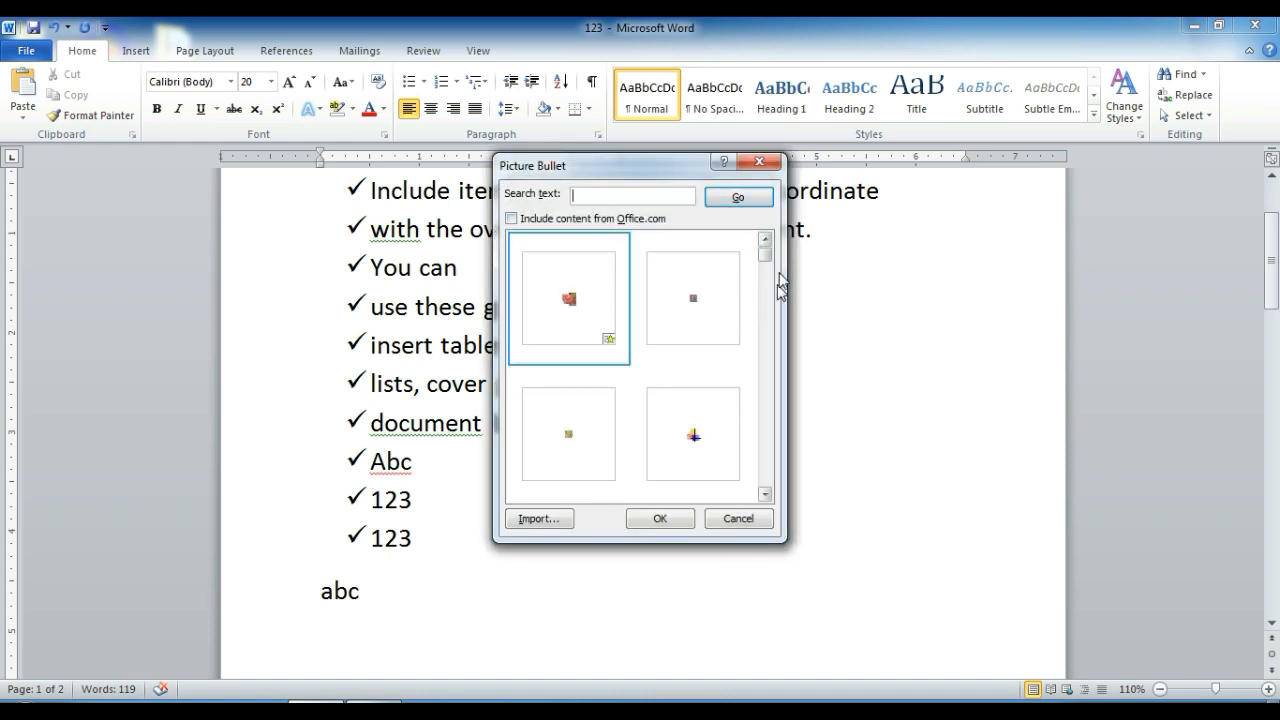
left_click_drag(765, 255, 766, 314)
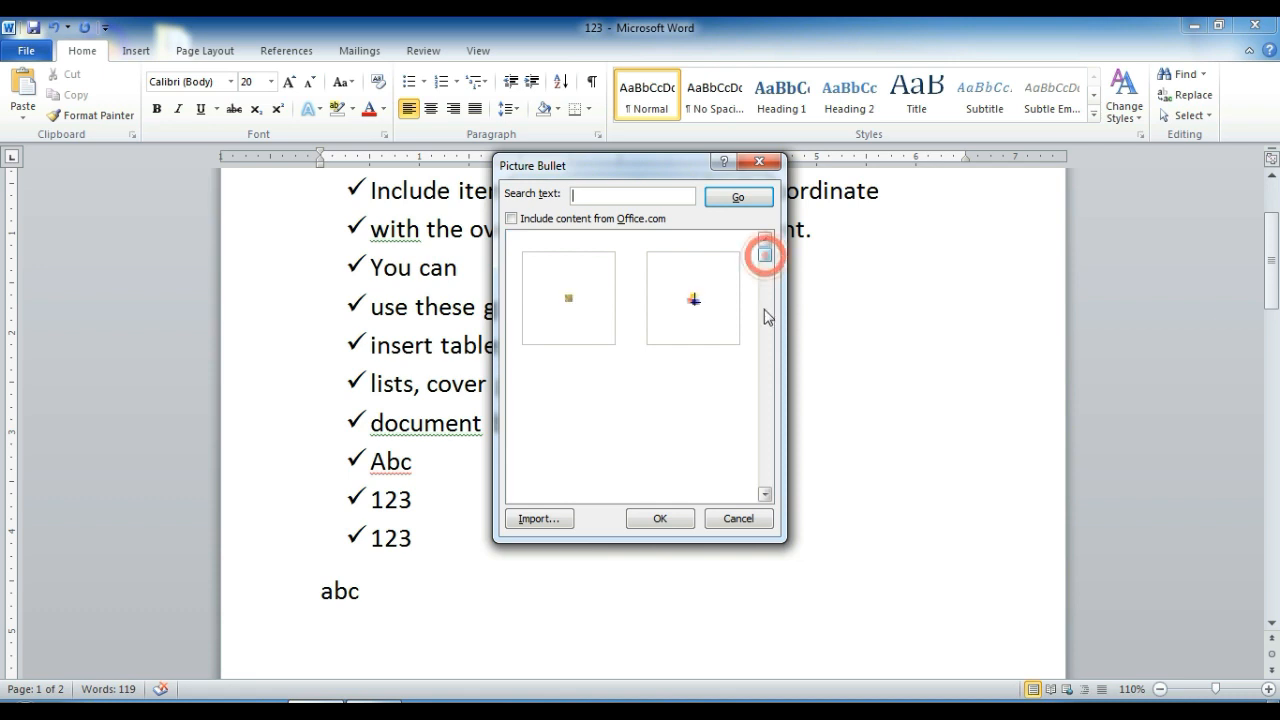
left_click(531, 521)
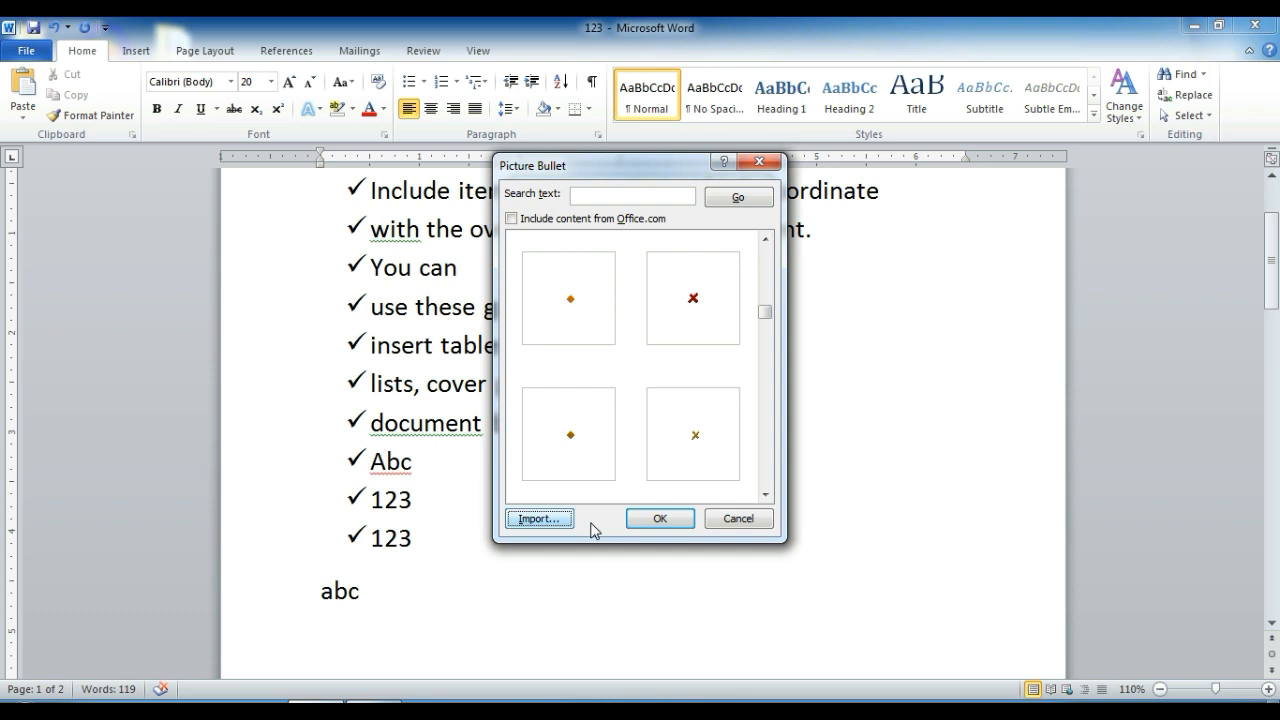
left_click(548, 520)
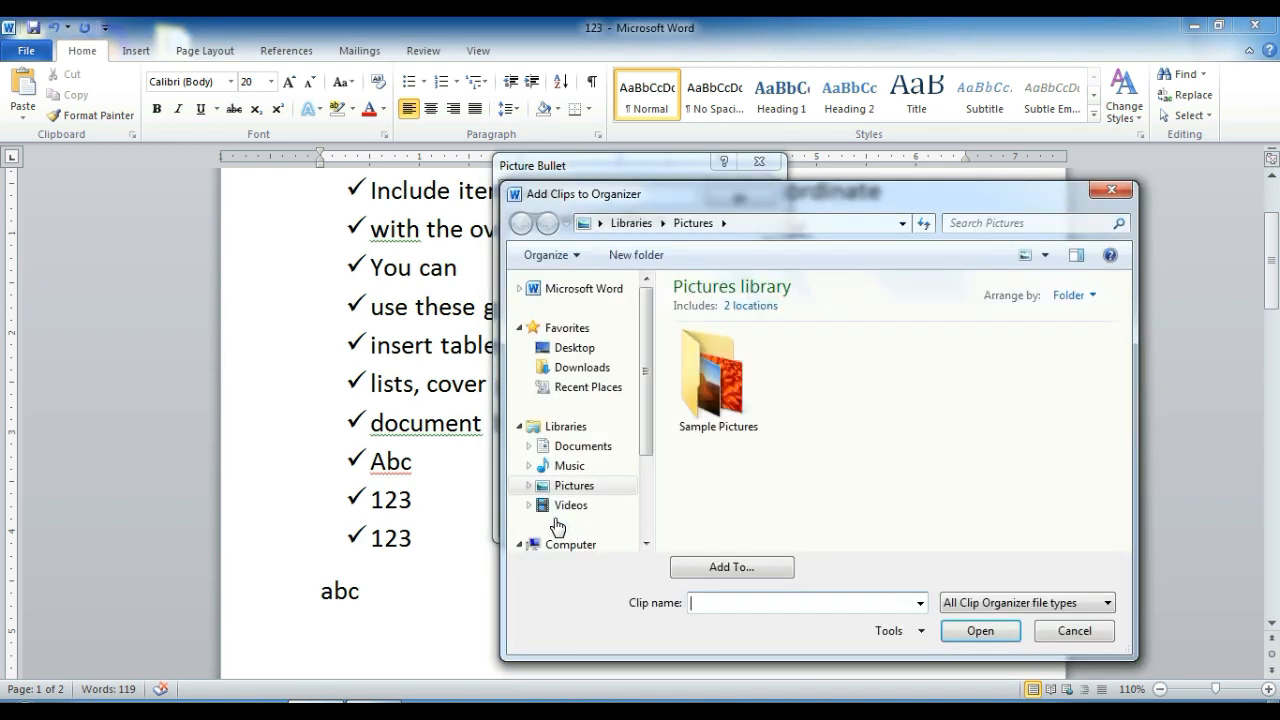
double_click(716, 378)
double_click(1064, 488)
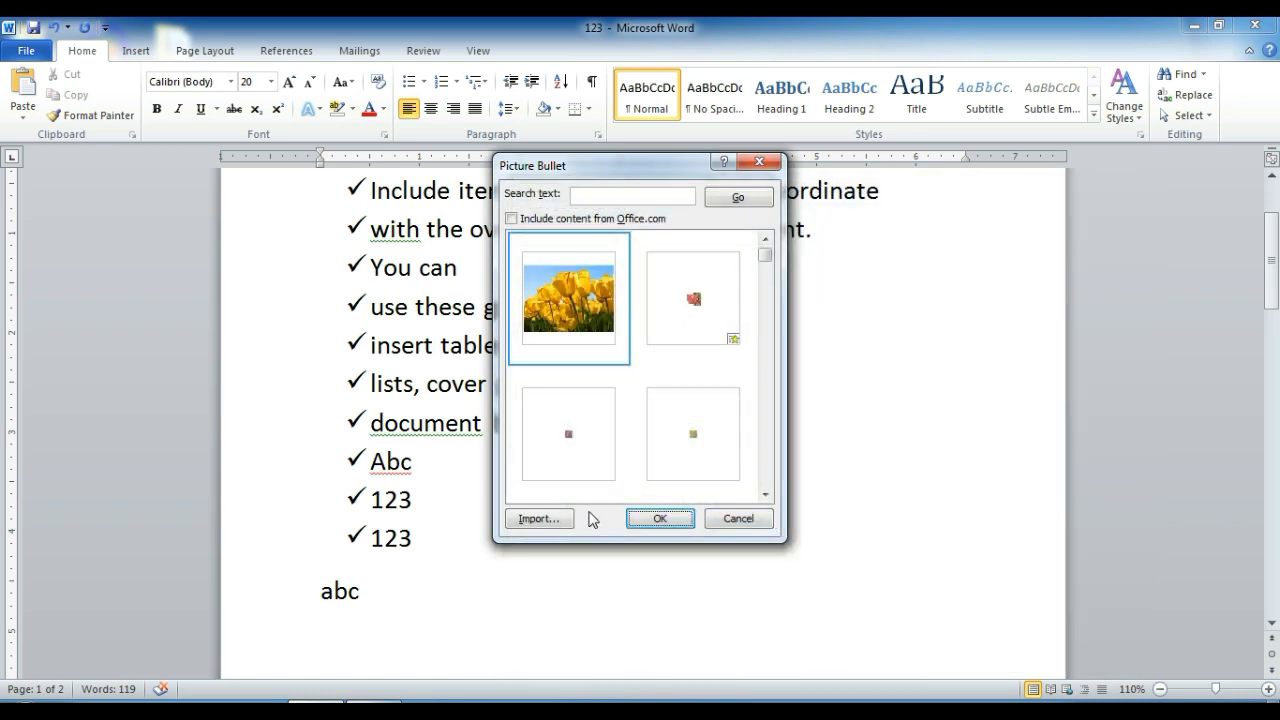
left_click(634, 521)
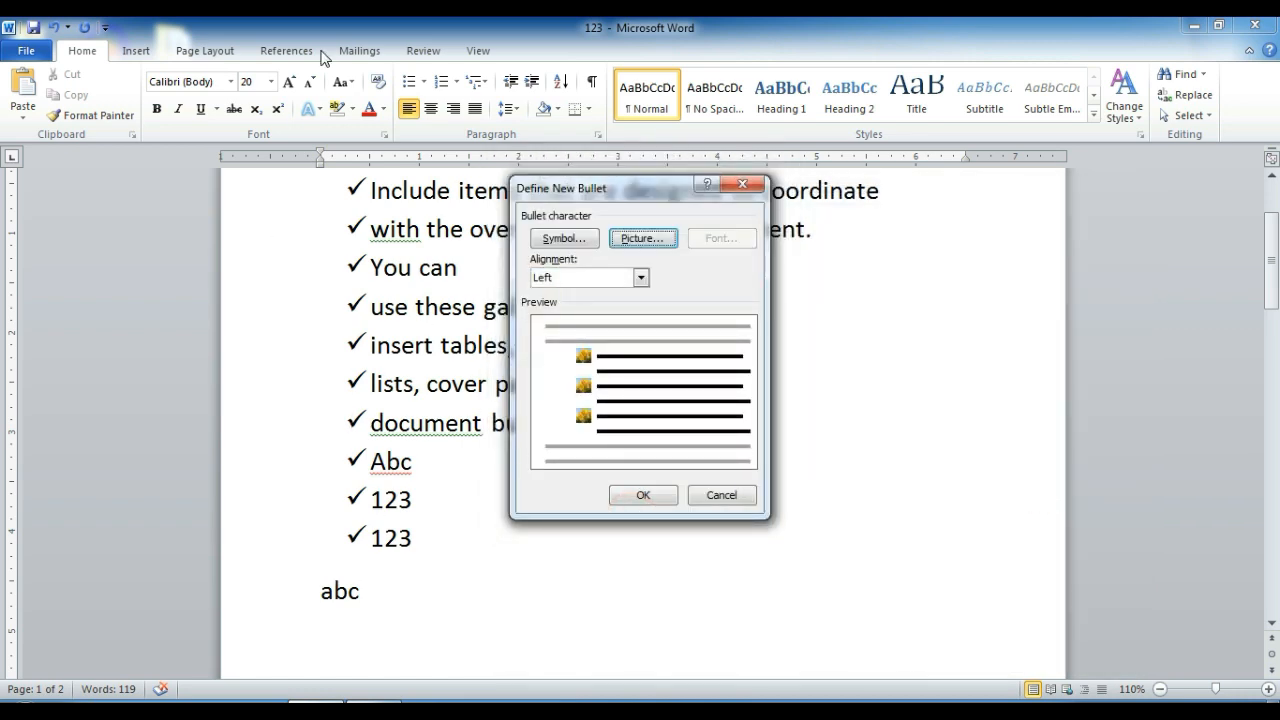
left_click(643, 495)
Add two more "123" items with the tulips picture bullet below "Abc" and end the list
key("Return")
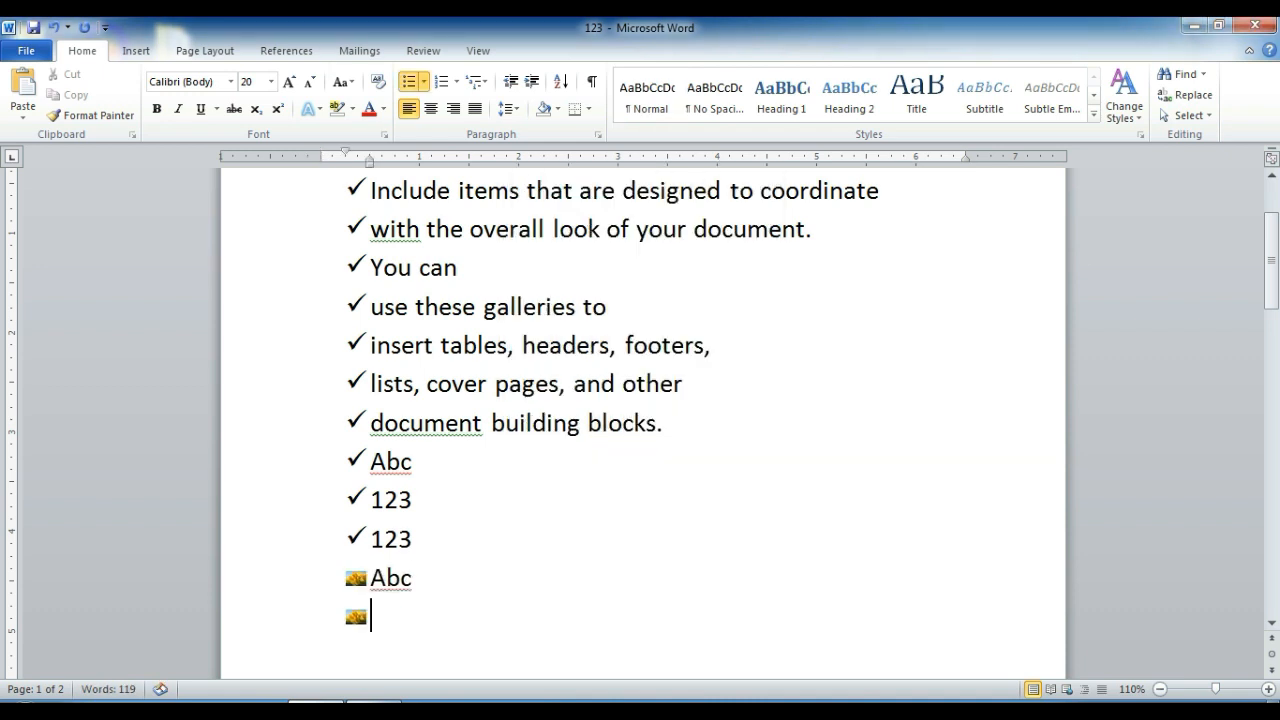
type("123")
key("Return")
type("123")
key("Return")
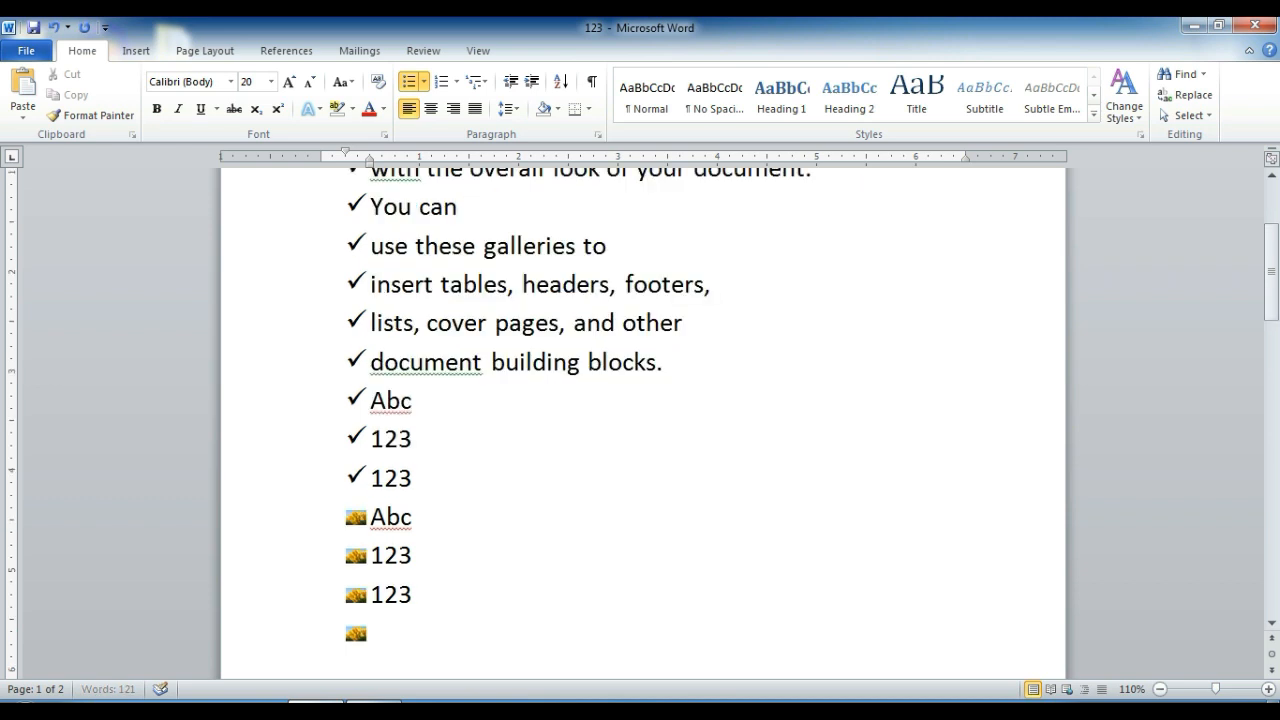
left_click_drag(1277, 283, 1277, 316)
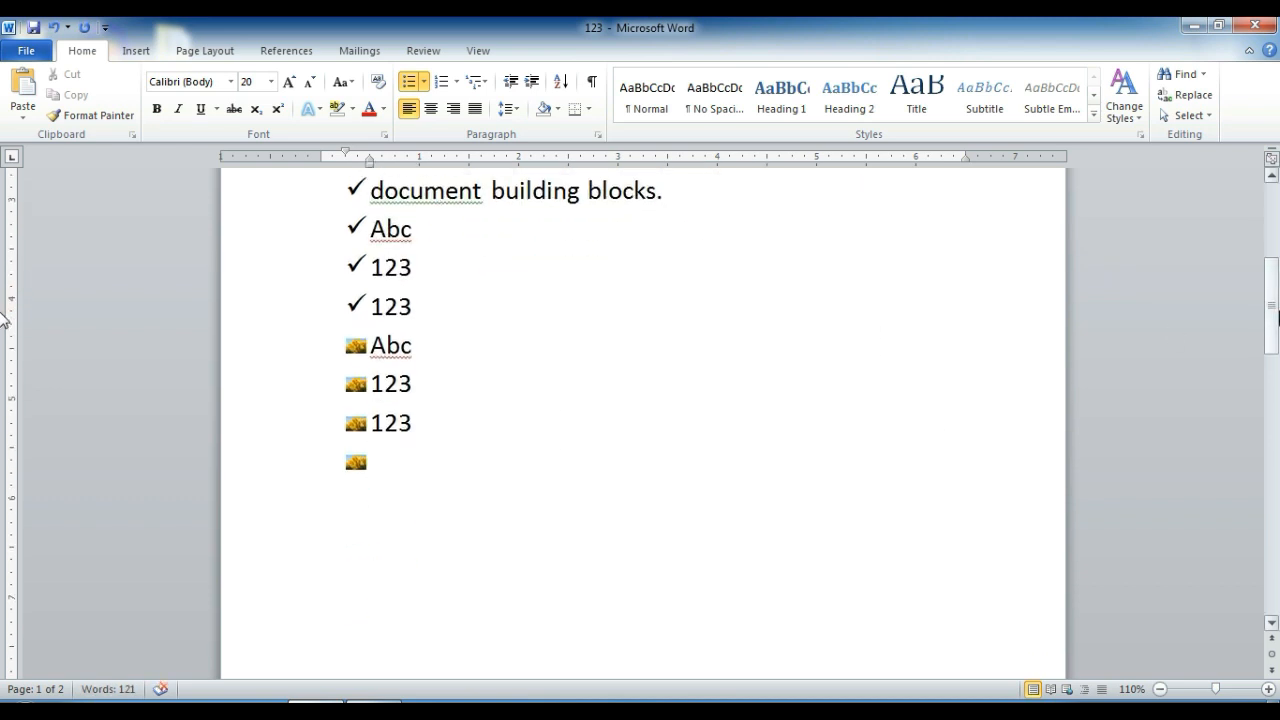
key("Return")
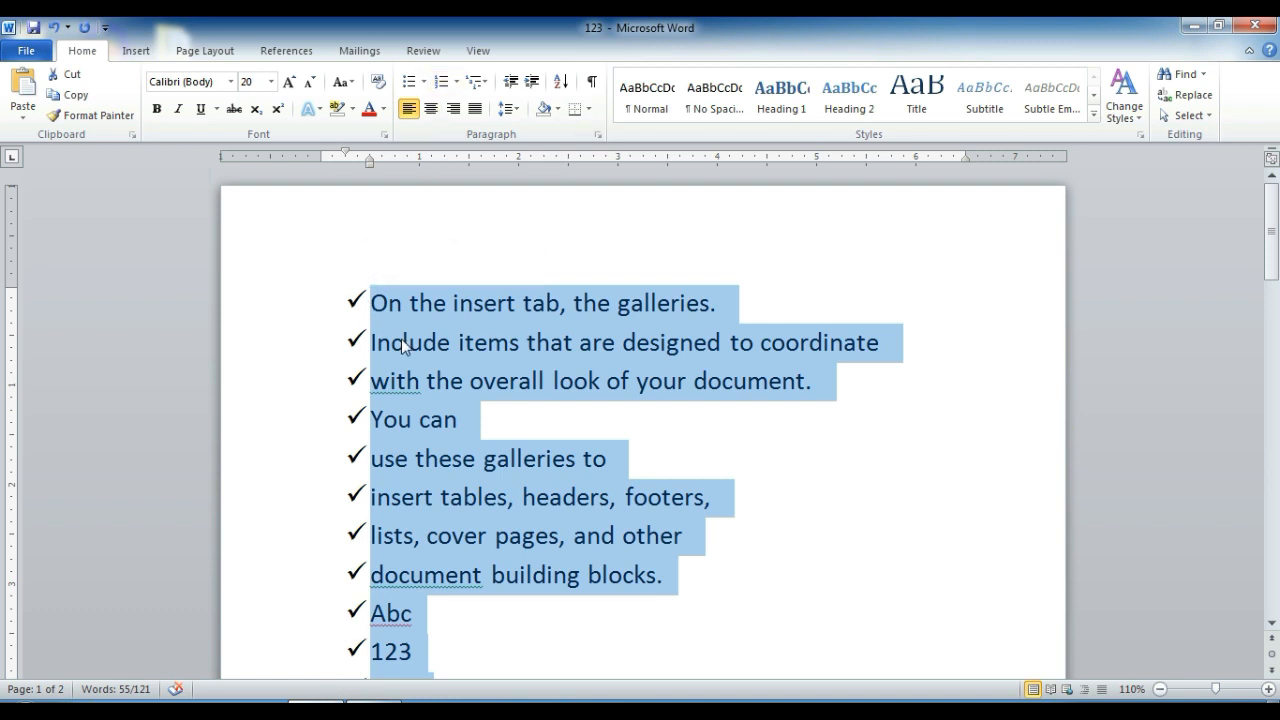
Convert the whole selected bulleted list to 1. 2. 3. numbering and browse the other number formats and multilevel list styles
mouse_move(1276, 201)
left_mouse_down()
mouse_move(1276, 278)
mouse_move(1265, 213)
left_mouse_up()
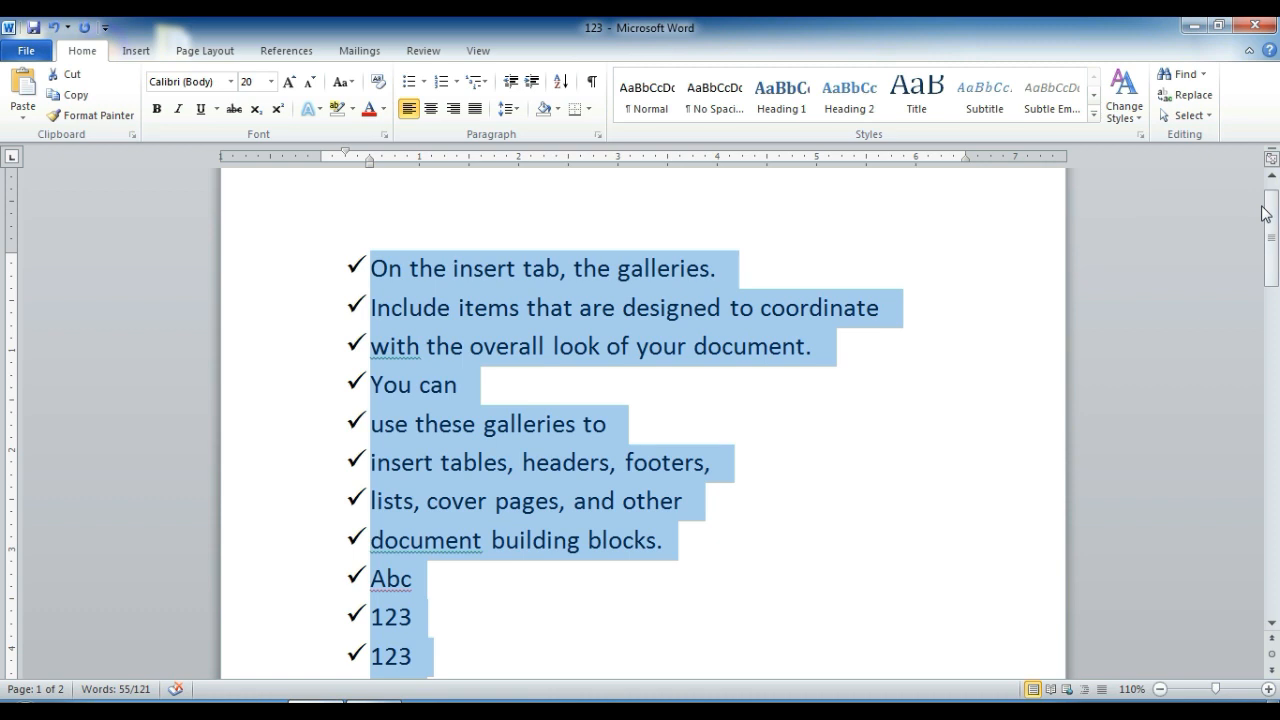
left_click(439, 88)
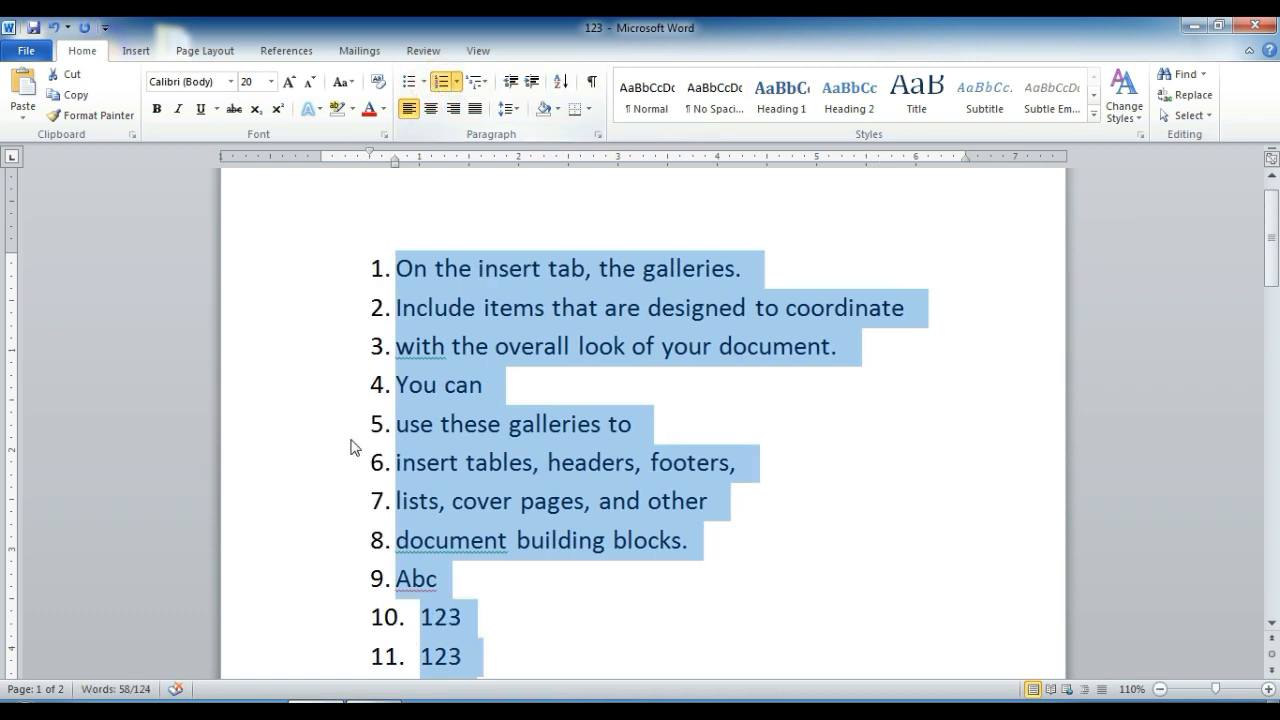
left_click(457, 84)
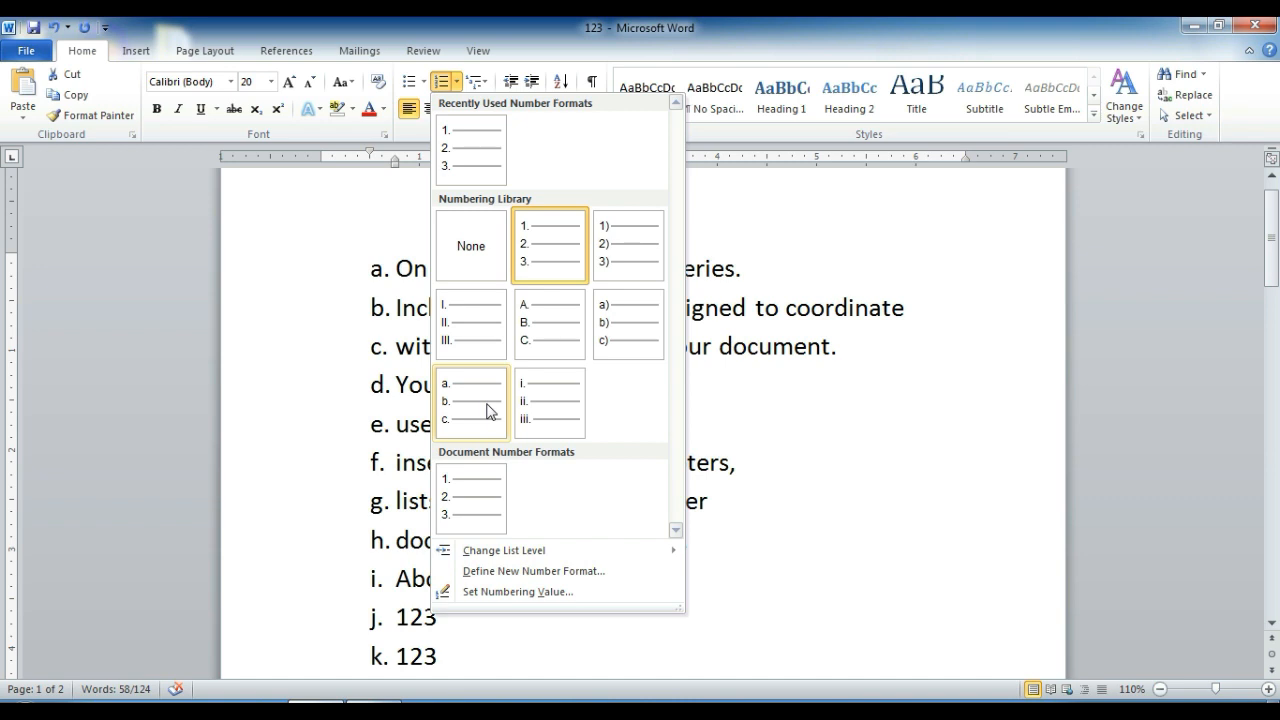
left_click(951, 413)
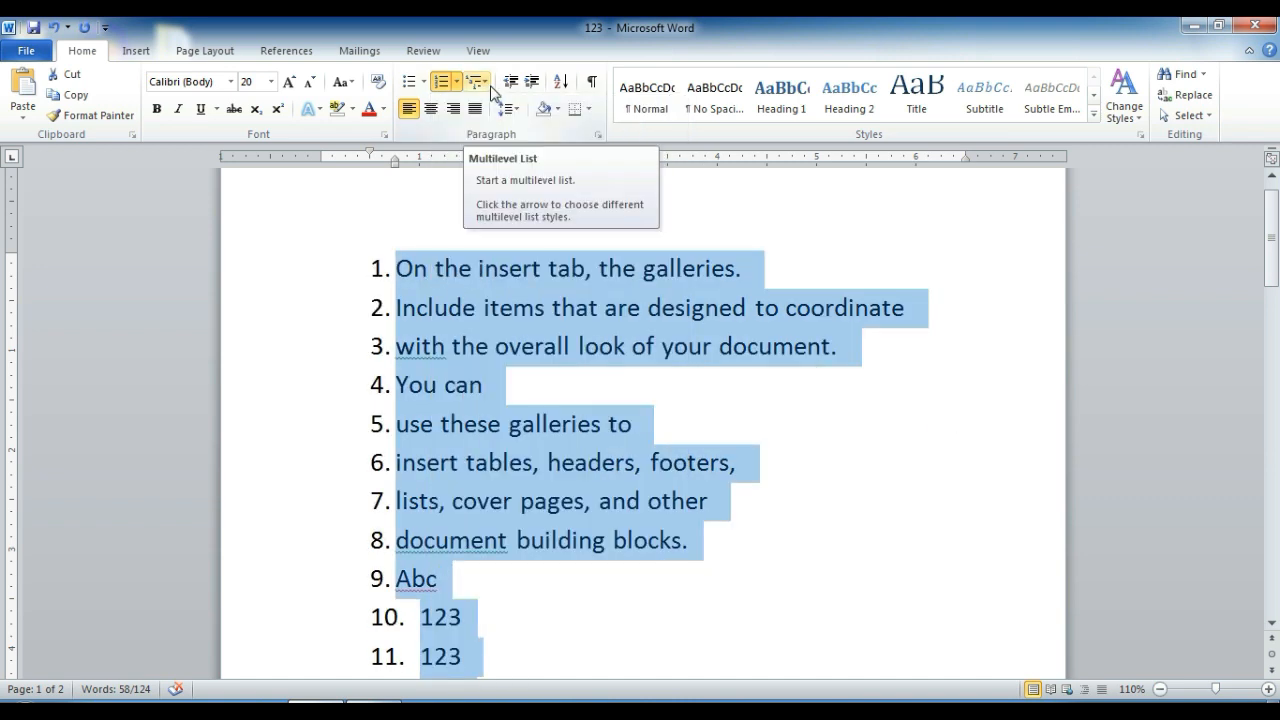
left_click(486, 82)
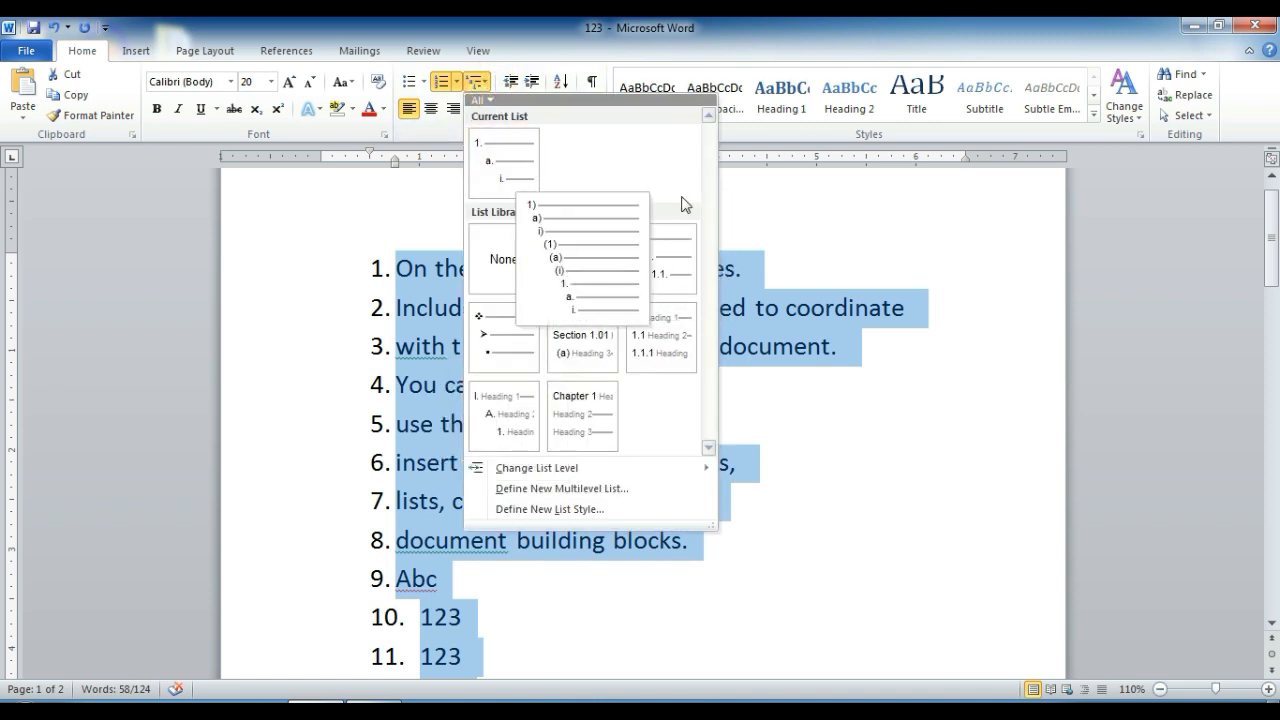
left_click(656, 265)
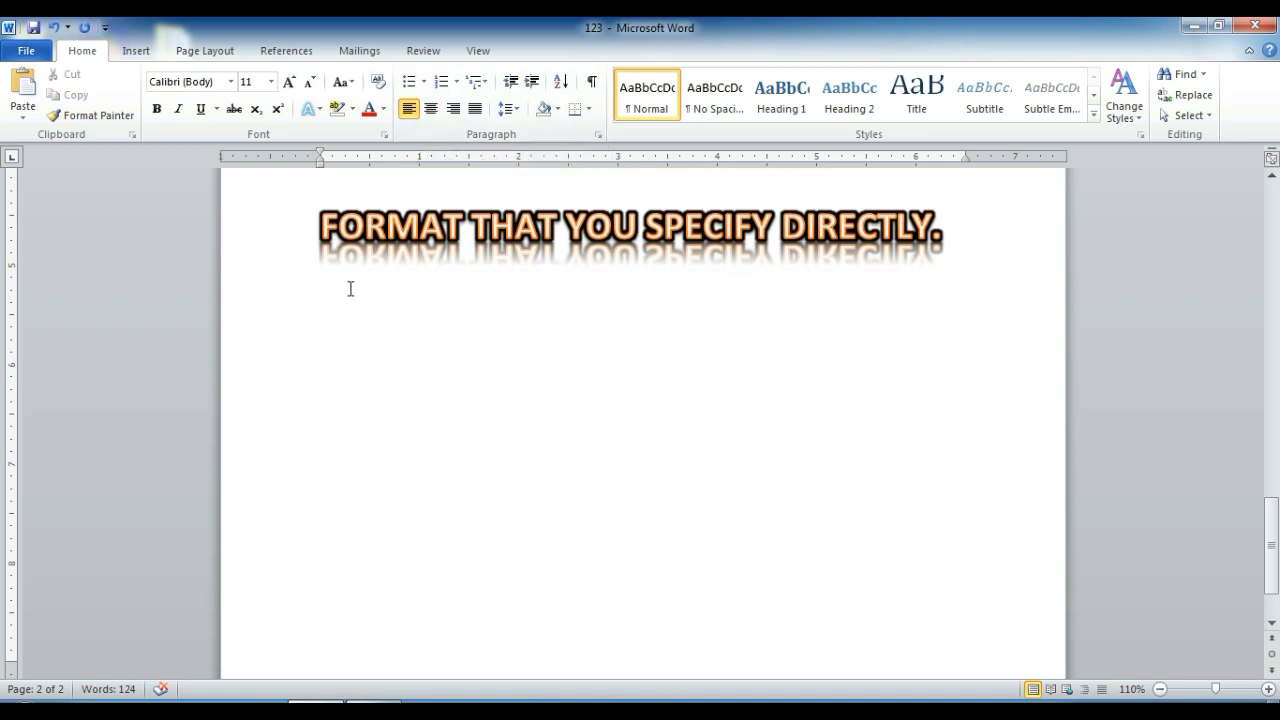
Generate one paragraph of sample text with =rand(1) below the stylized heading on page 2, and undo back to the formula
type("=rand()")
key("Return")
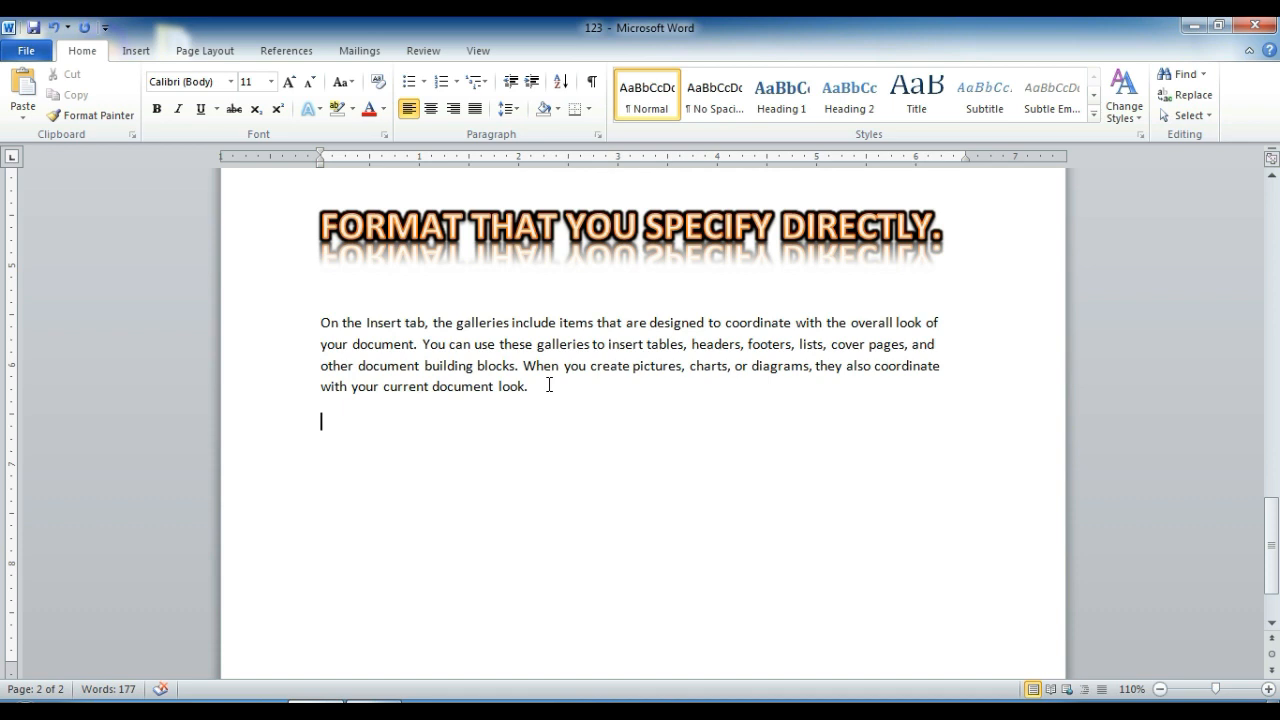
type("=")
key("ctrl+z")
key("ctrl+z")
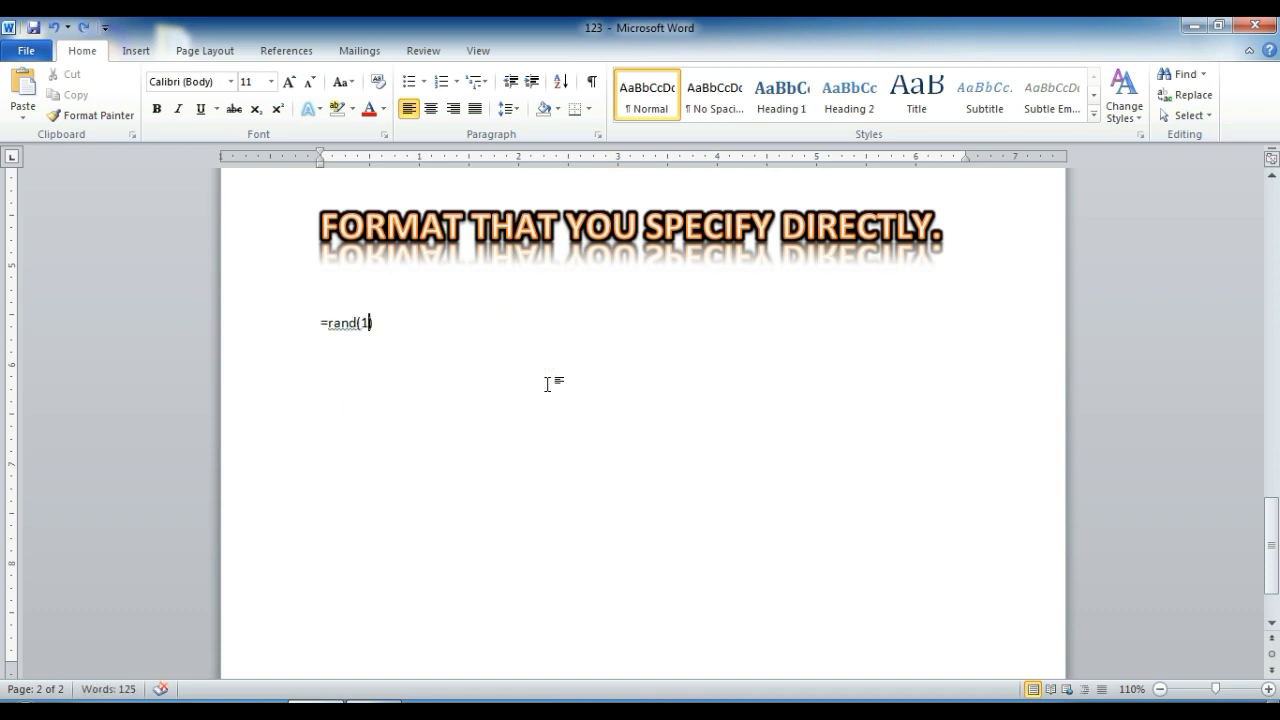
Change the formula to =rand(2) and generate two paragraphs of sample text
key("BackSpace")
type("2")
key("Return")
key("BackSpace")
key("End")
key("Return")
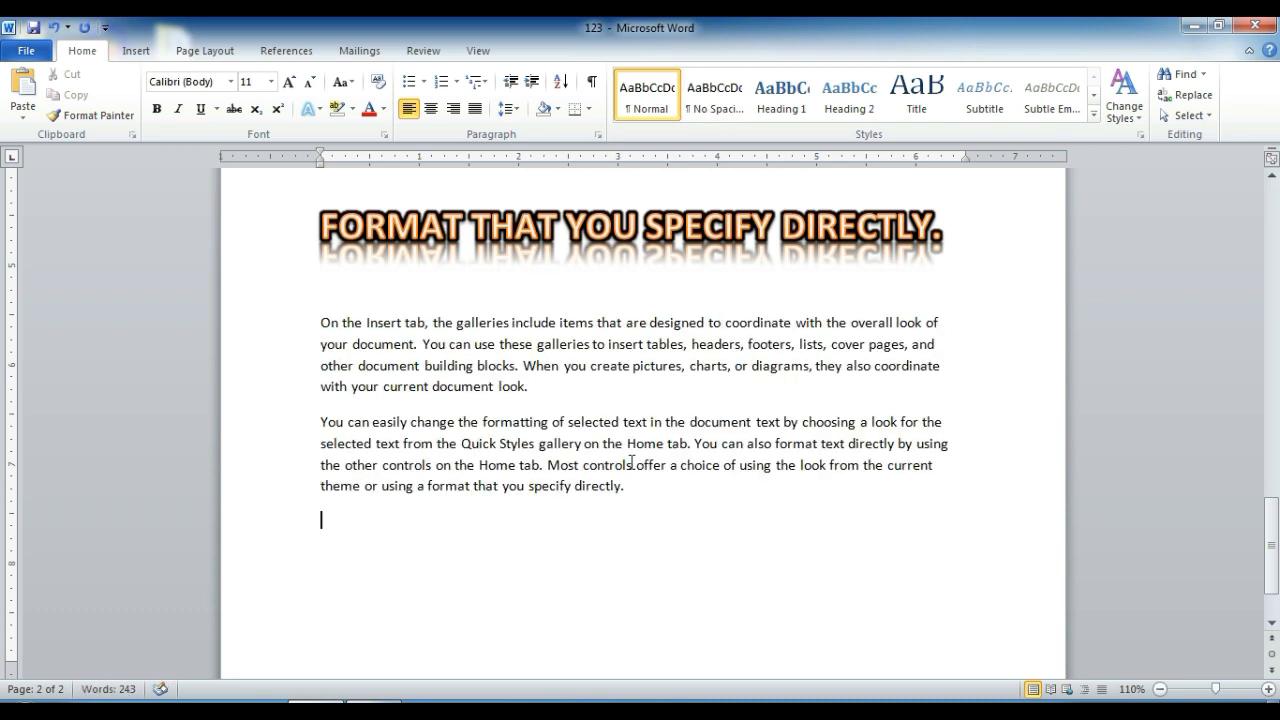
Split the first sample paragraph into separate paragraphs before "cover pages" and before "they also coordinate"
left_click_drag(623, 486, 365, 290)
left_click(496, 426)
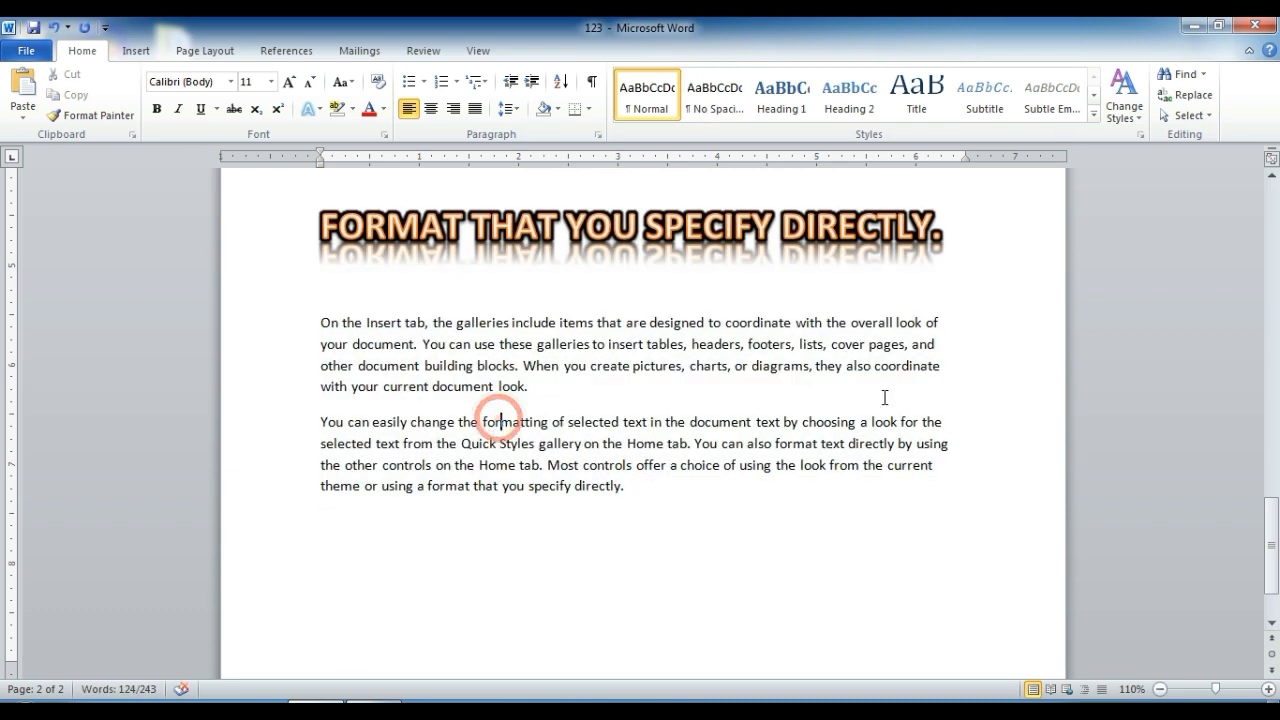
left_click(829, 344)
key("Return")
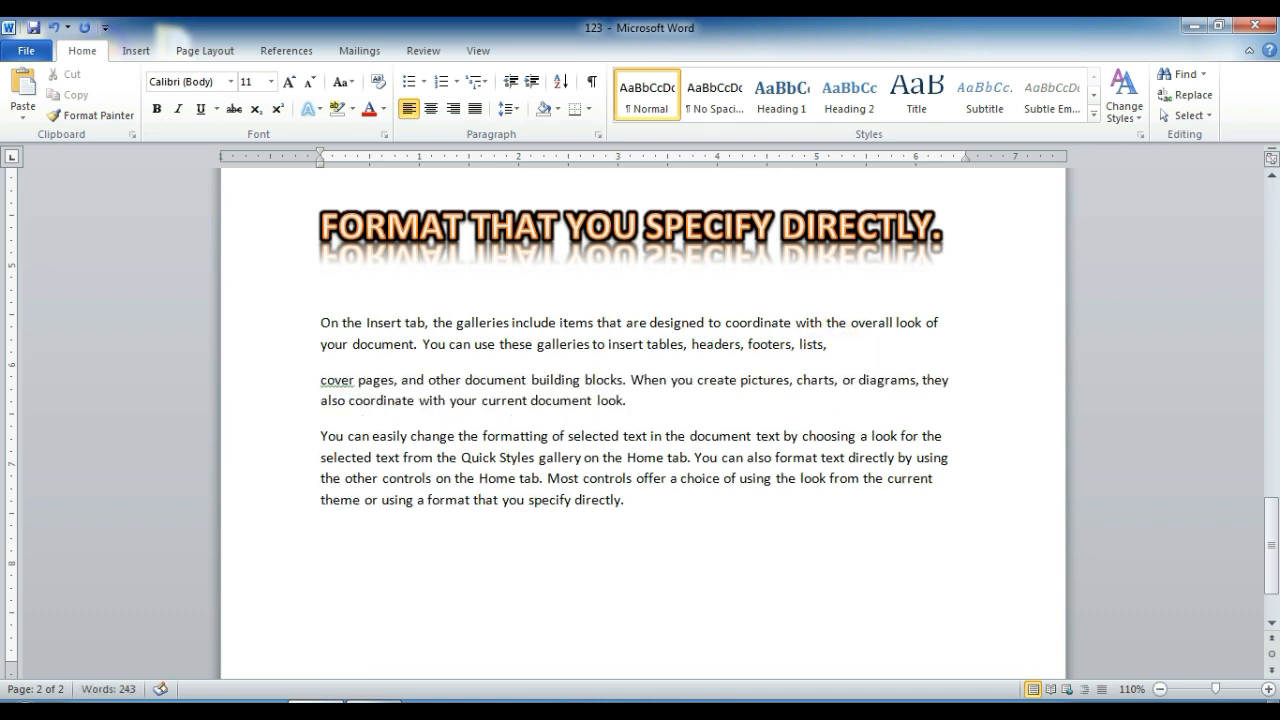
key("Down")
key("Left")
key("Left")
key("Left")
key("Left")
key("Left")
key("Return")
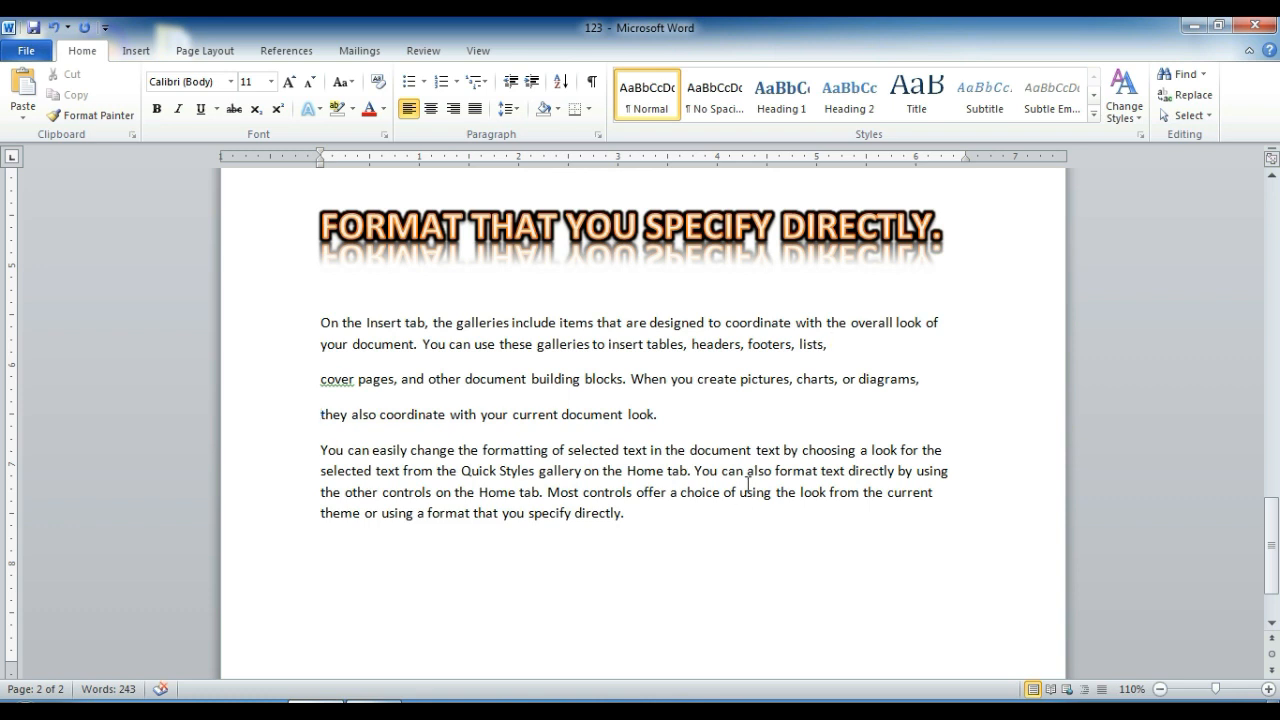
Select all the sample text below the stylized heading, try justified alignment and set it back to left-aligned
left_click_drag(663, 500, 556, 451)
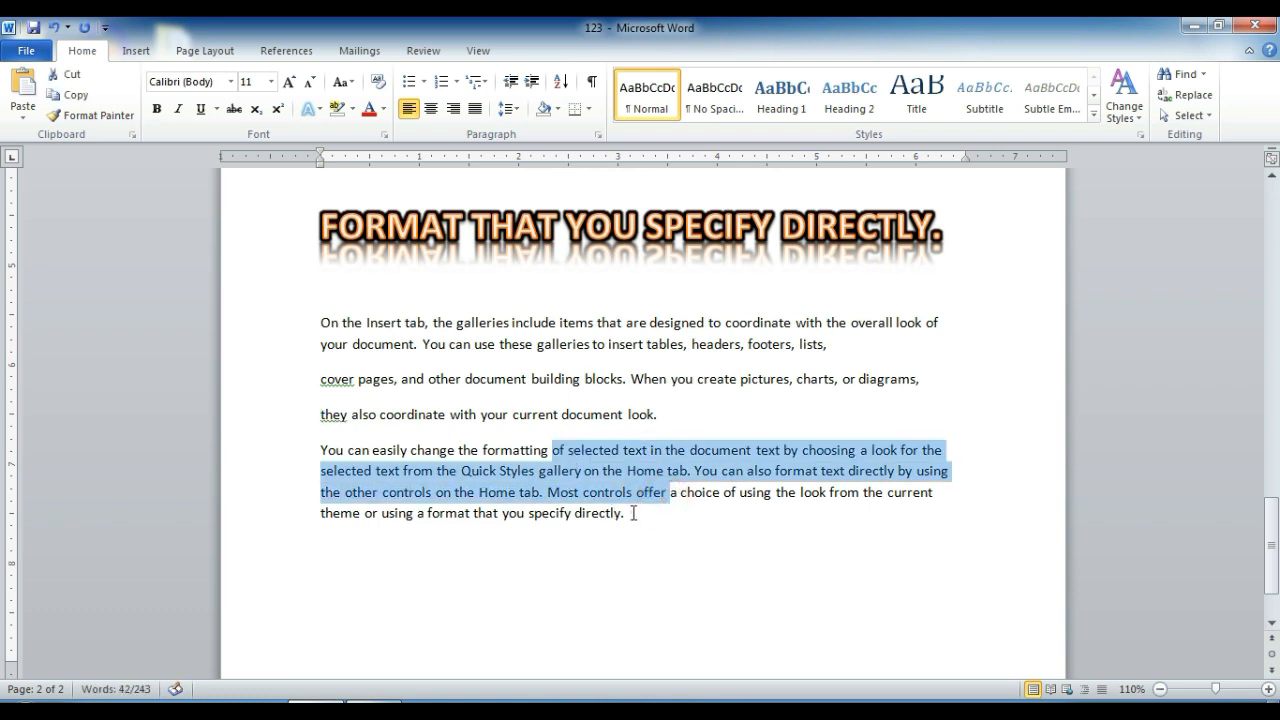
left_click_drag(632, 513, 313, 330)
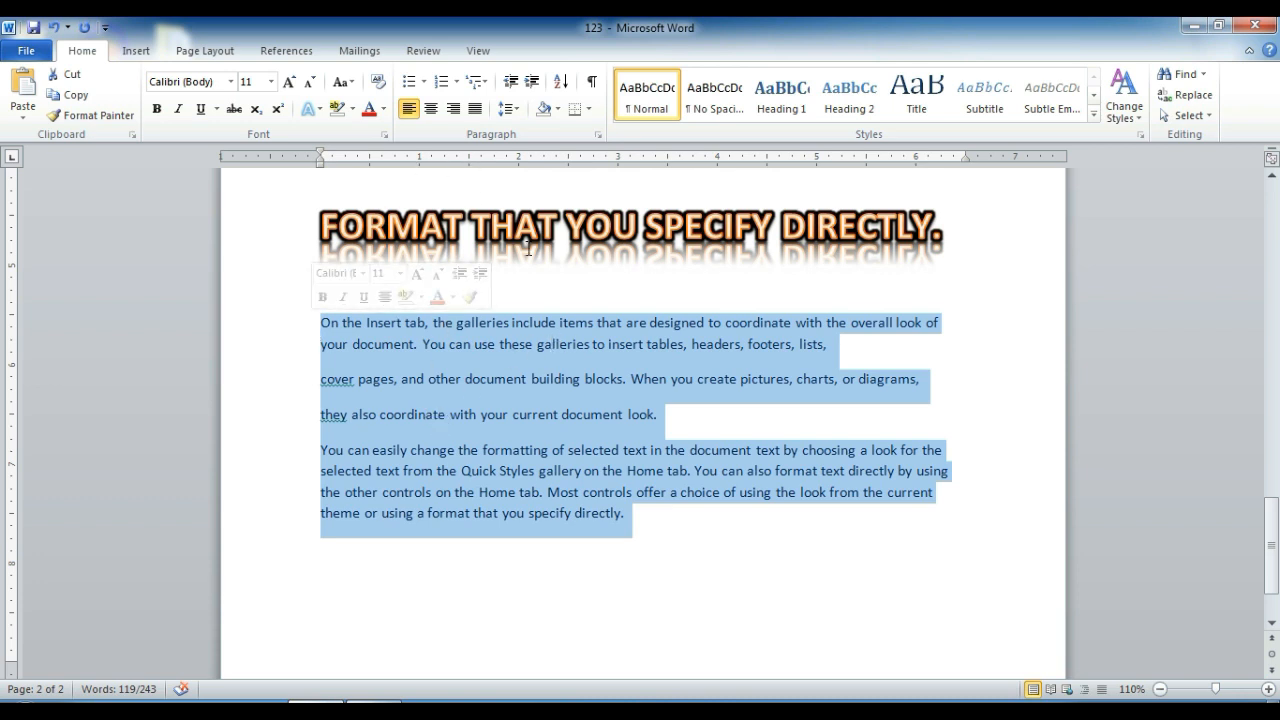
left_click(409, 110)
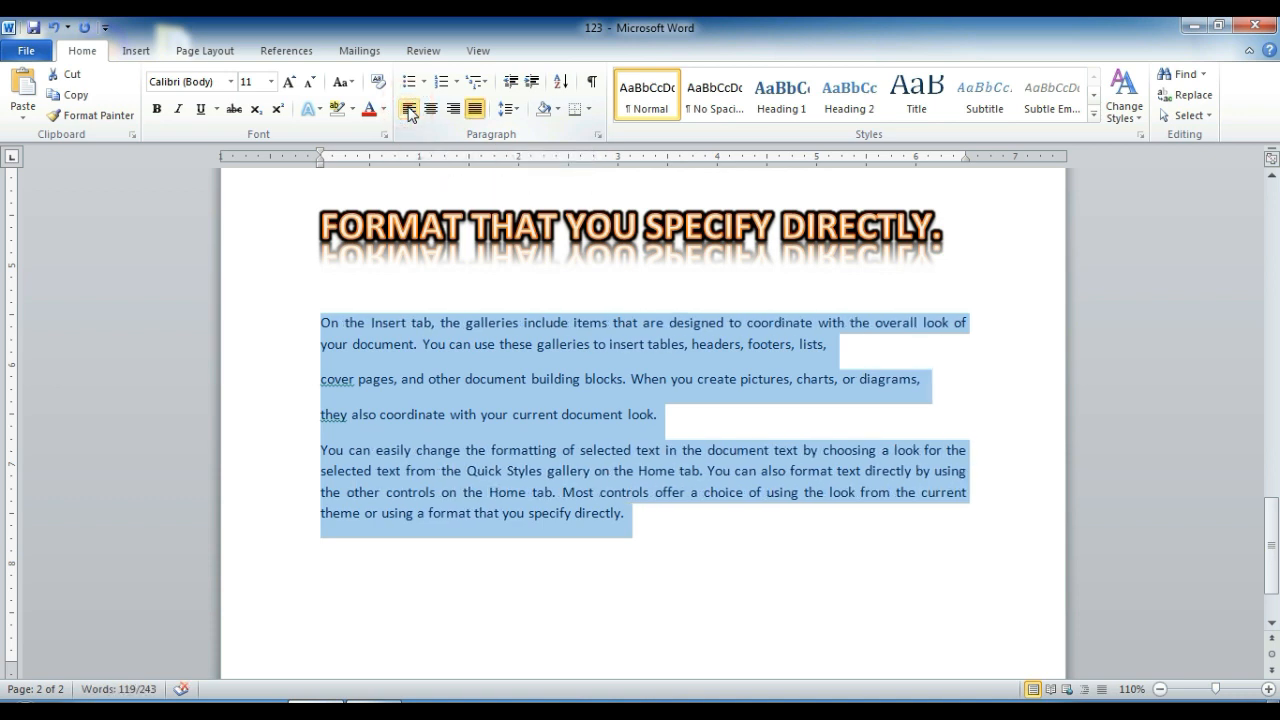
left_click(409, 112)
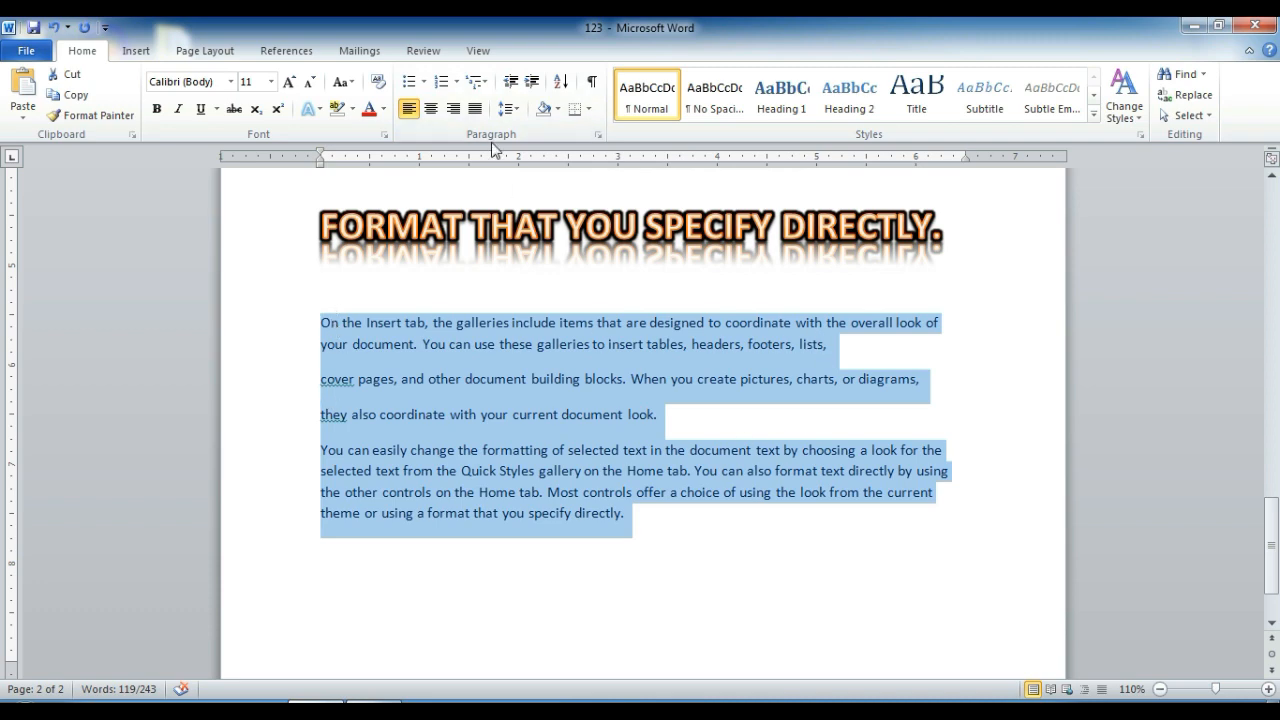
Try centered alignment on the selected sample text below the heading and switch it to right-aligned
left_click(430, 108)
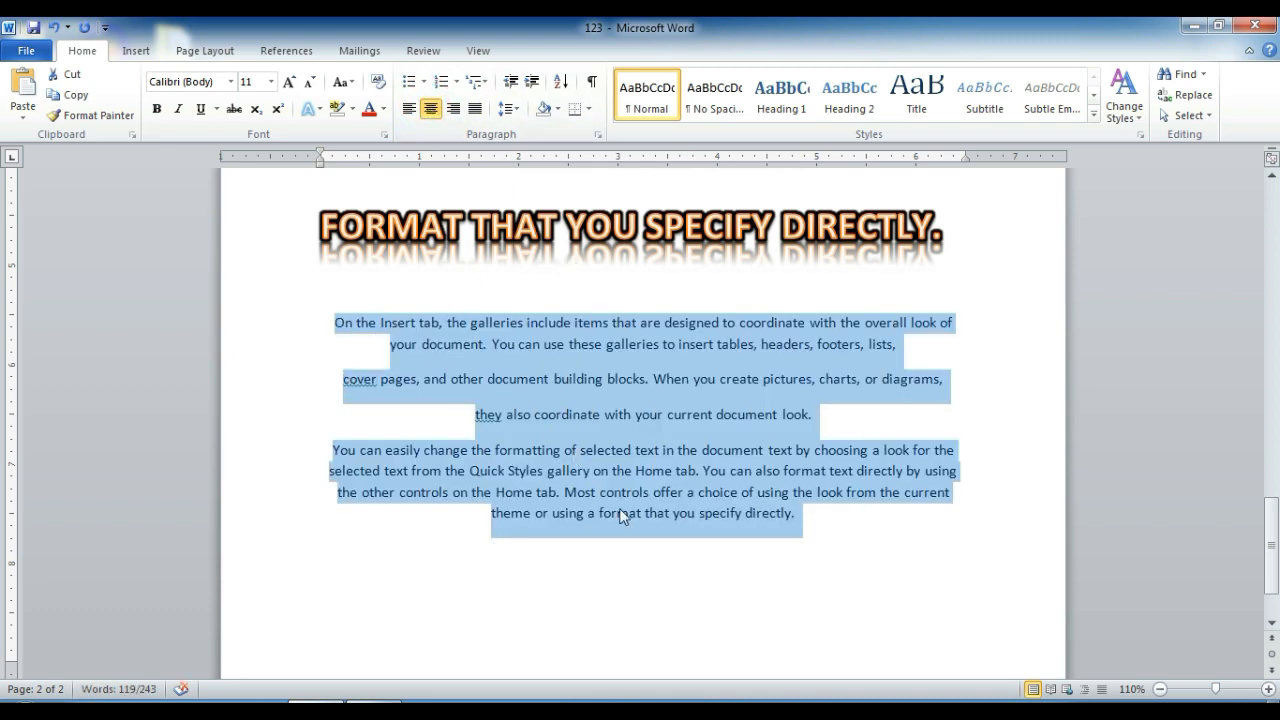
left_click(455, 109)
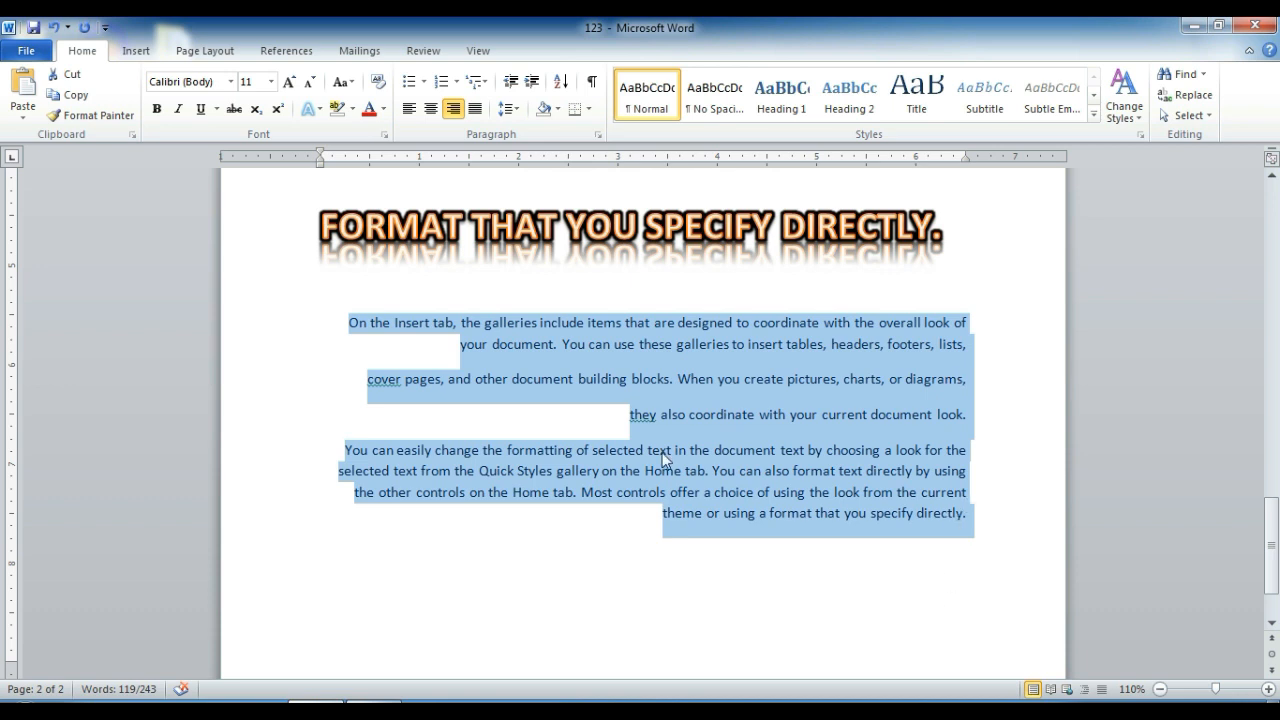
Add two short lines, "Abc" and "123", below the last right-aligned sample paragraph
left_click(975, 513)
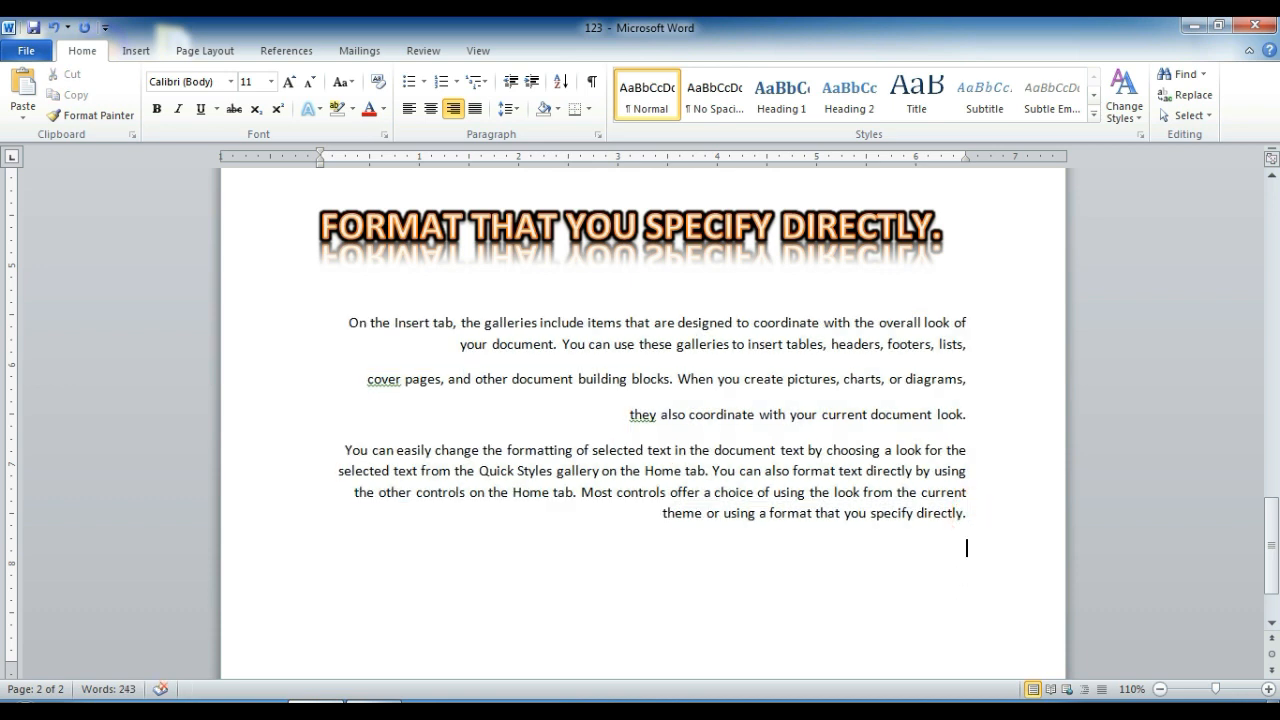
type("abc")
key("Return")
type("1")
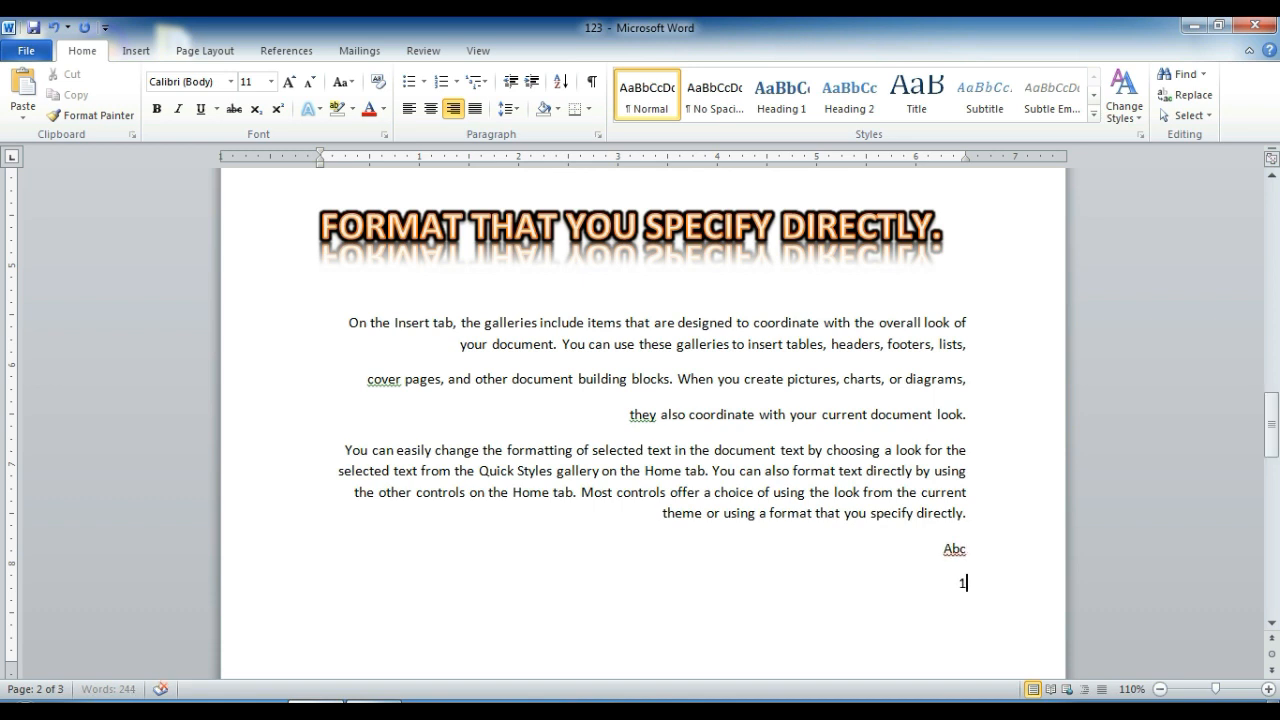
type("23")
key("Return")
Select all the text below the stylized heading including "Abc" and "123", try justified alignment and set it back to left-aligned
left_click(343, 322)
left_click_drag(343, 322, 1037, 634)
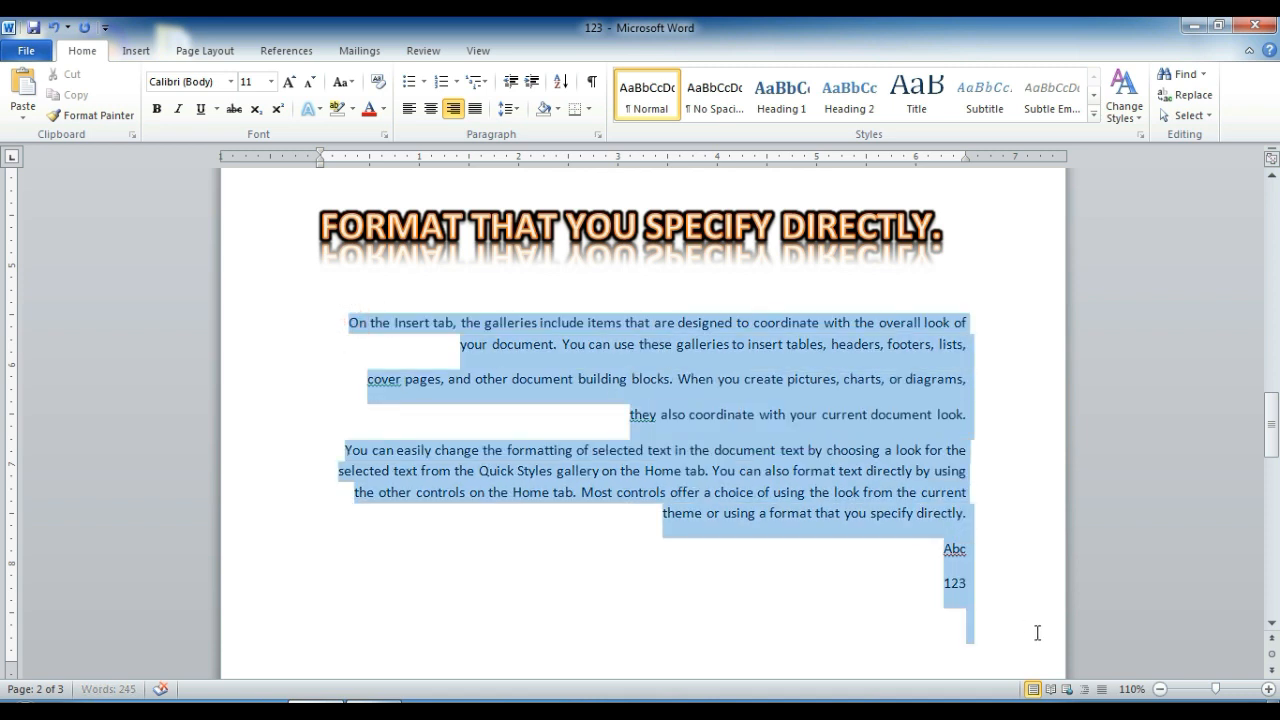
left_click(477, 110)
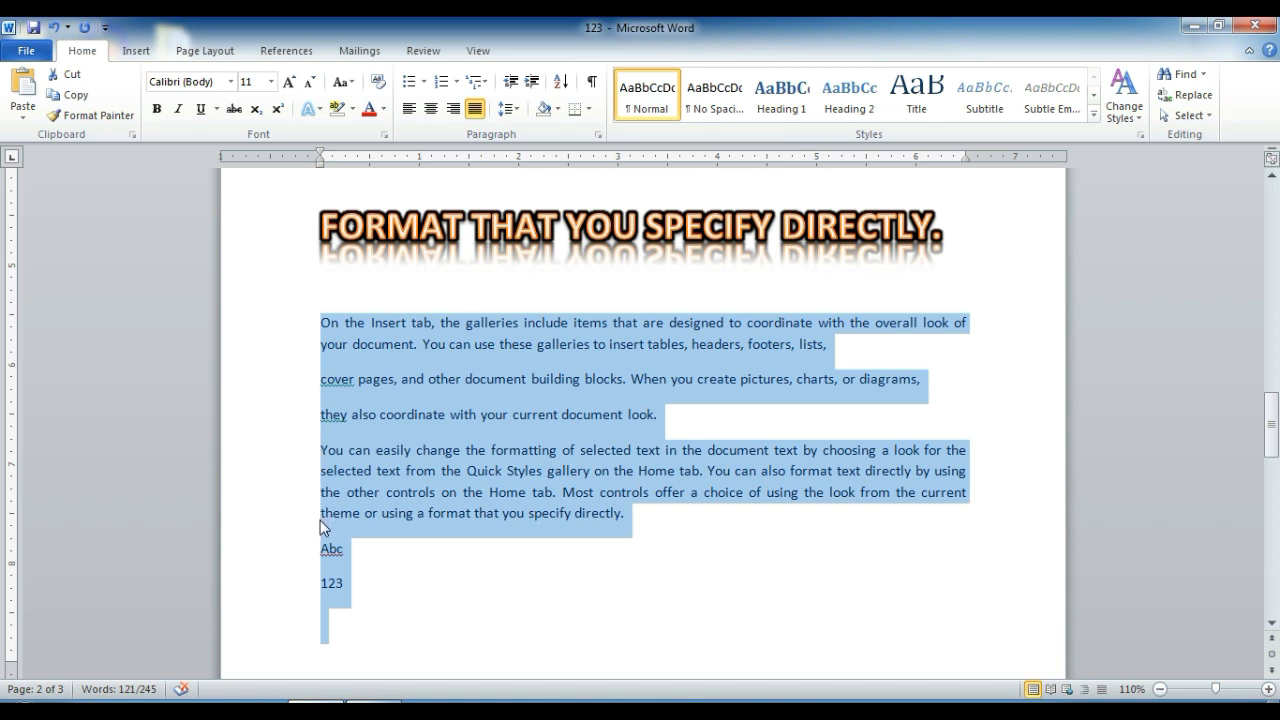
left_click(405, 111)
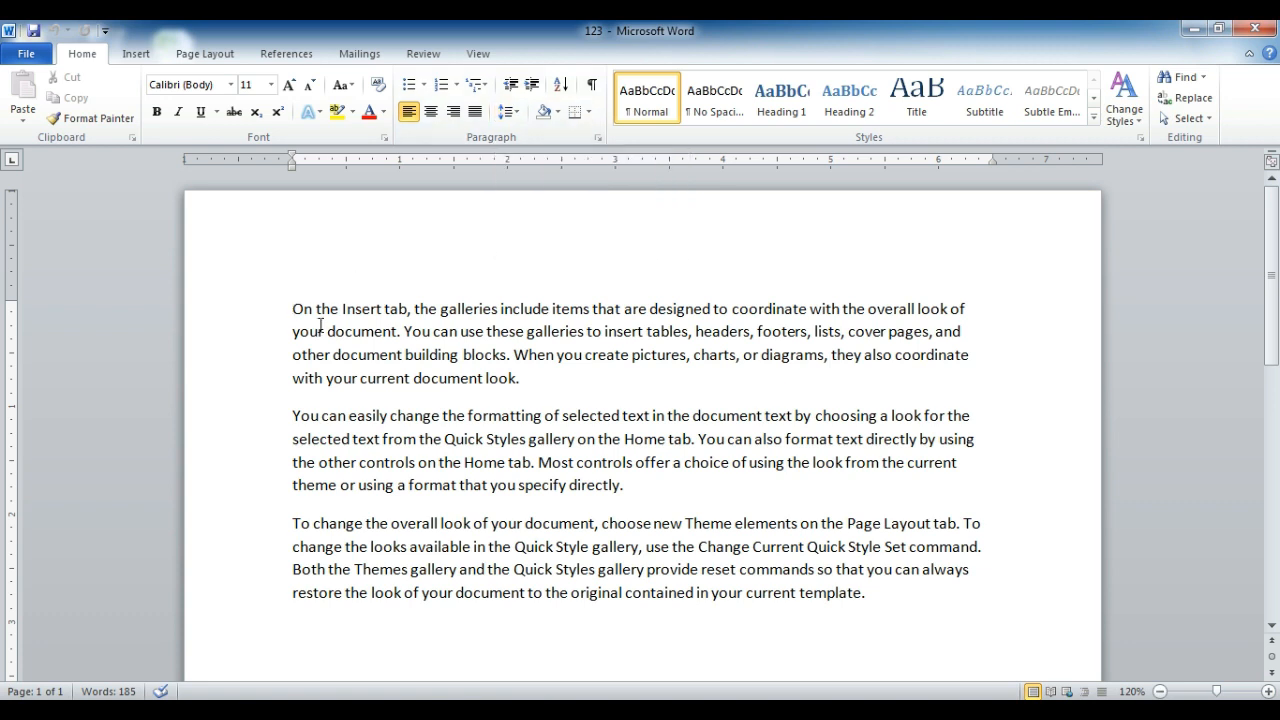
Highlight the three sample paragraphs in turn and neighbouring lines of the first one to examine paragraph and line spacing
left_click(294, 306)
left_click_drag(294, 306, 533, 377)
left_click_drag(293, 414, 652, 502)
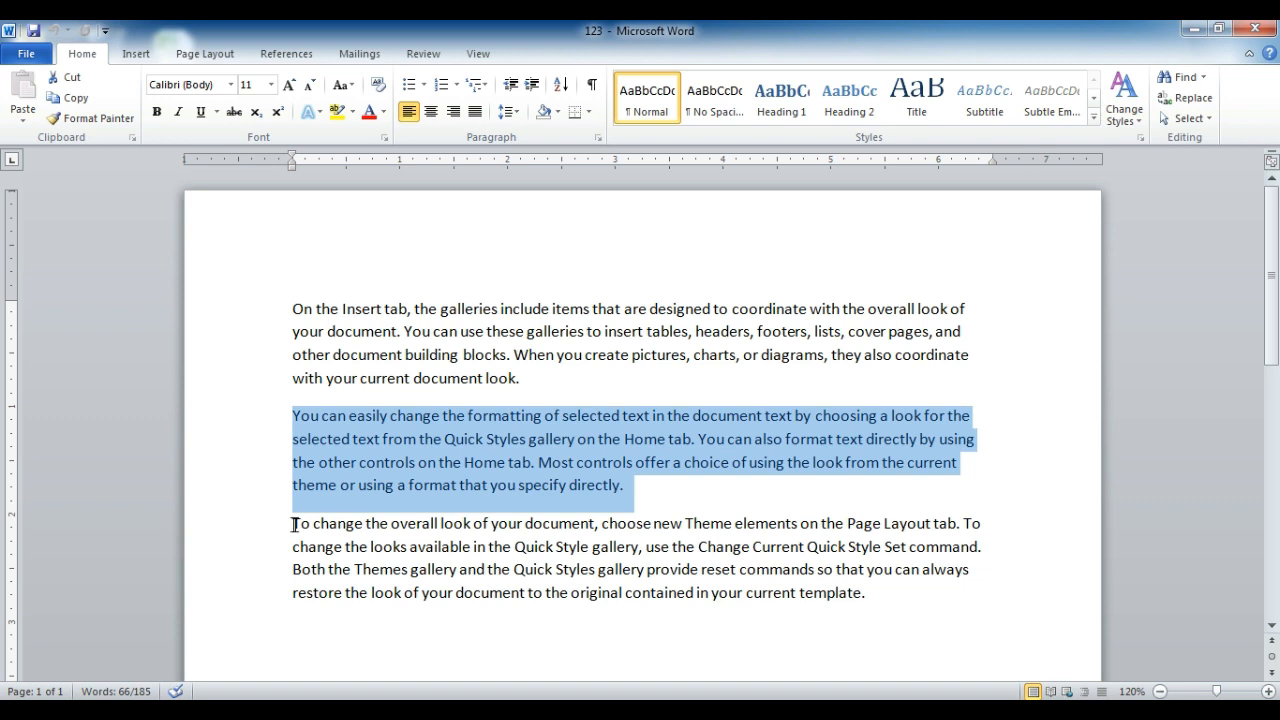
left_click_drag(291, 524, 896, 610)
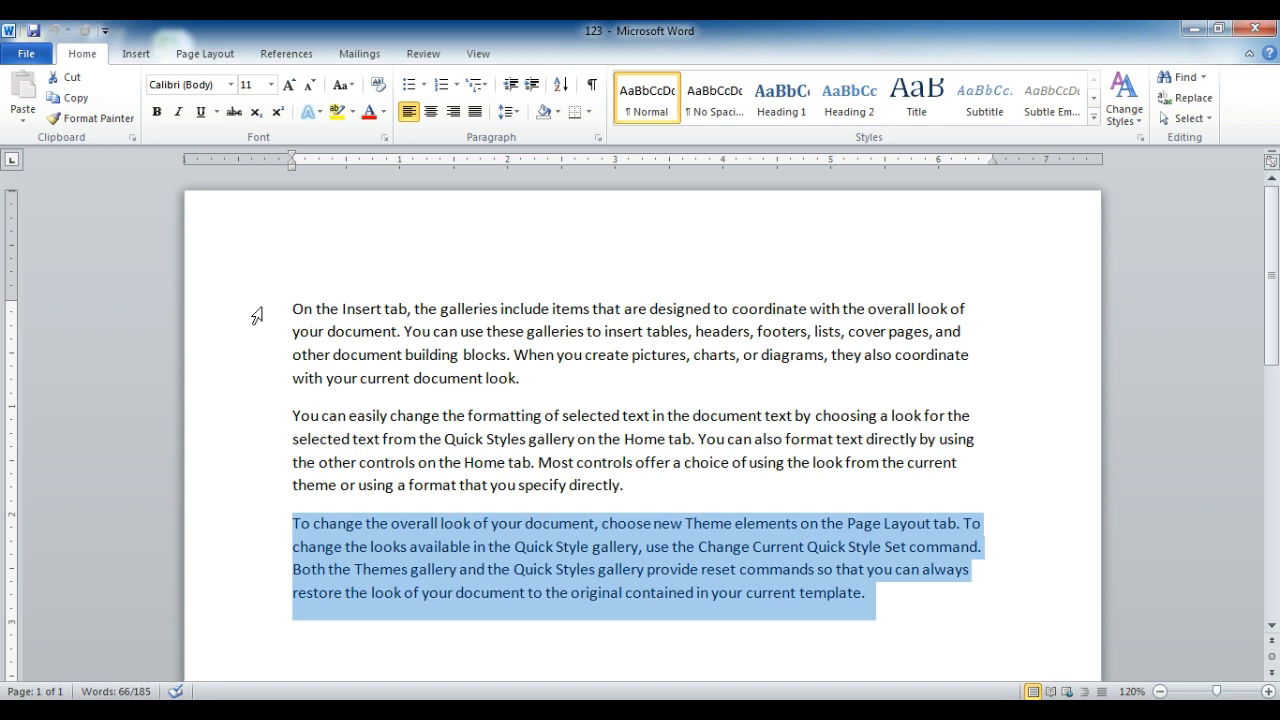
left_click_drag(321, 336, 353, 362)
left_click_drag(570, 380, 429, 311)
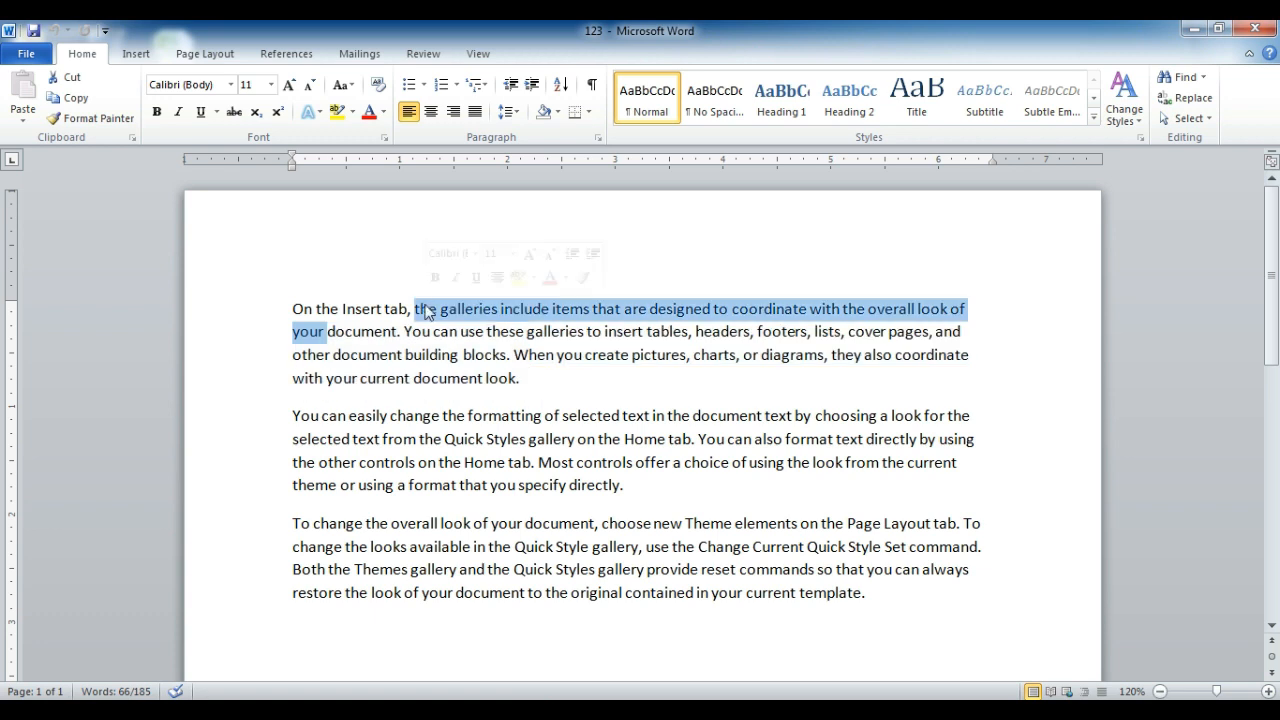
left_click(373, 332)
left_click(291, 331)
left_click_drag(291, 331, 968, 358)
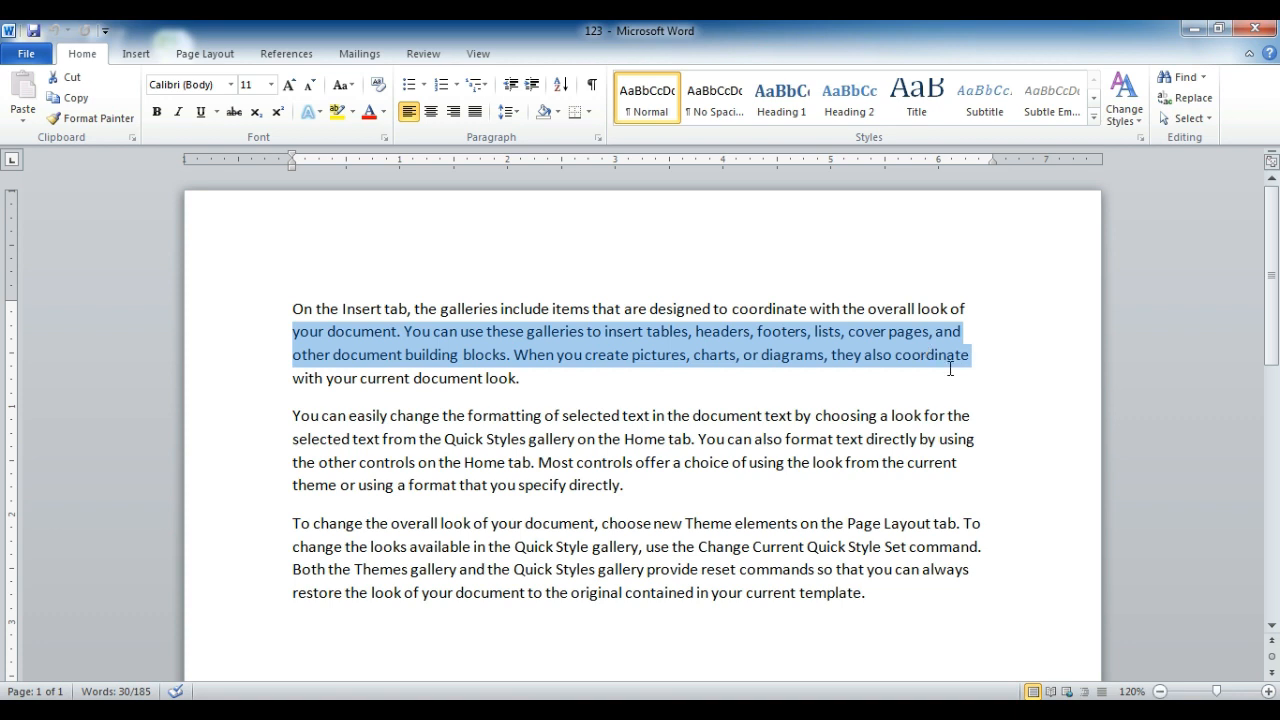
left_click(400, 332)
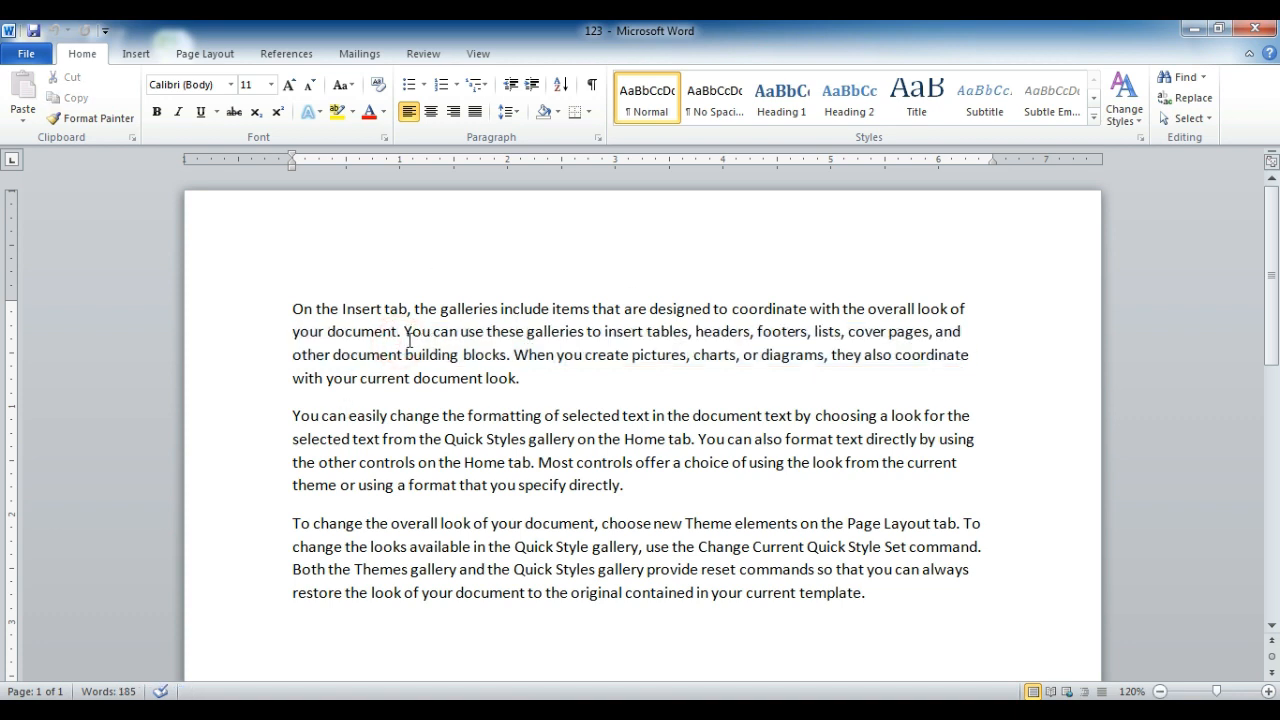
left_click_drag(391, 330, 419, 358)
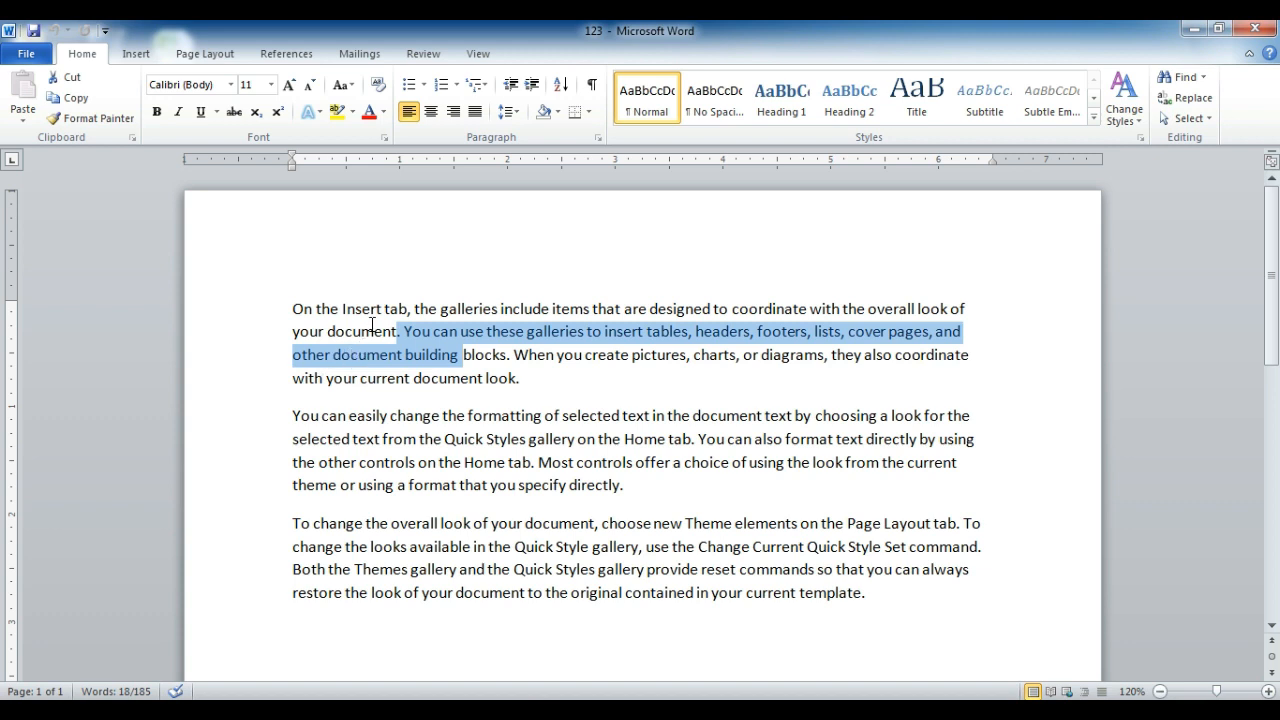
Select the words "and other" in the first paragraph and apply 1.15 line spacing
left_click(937, 335)
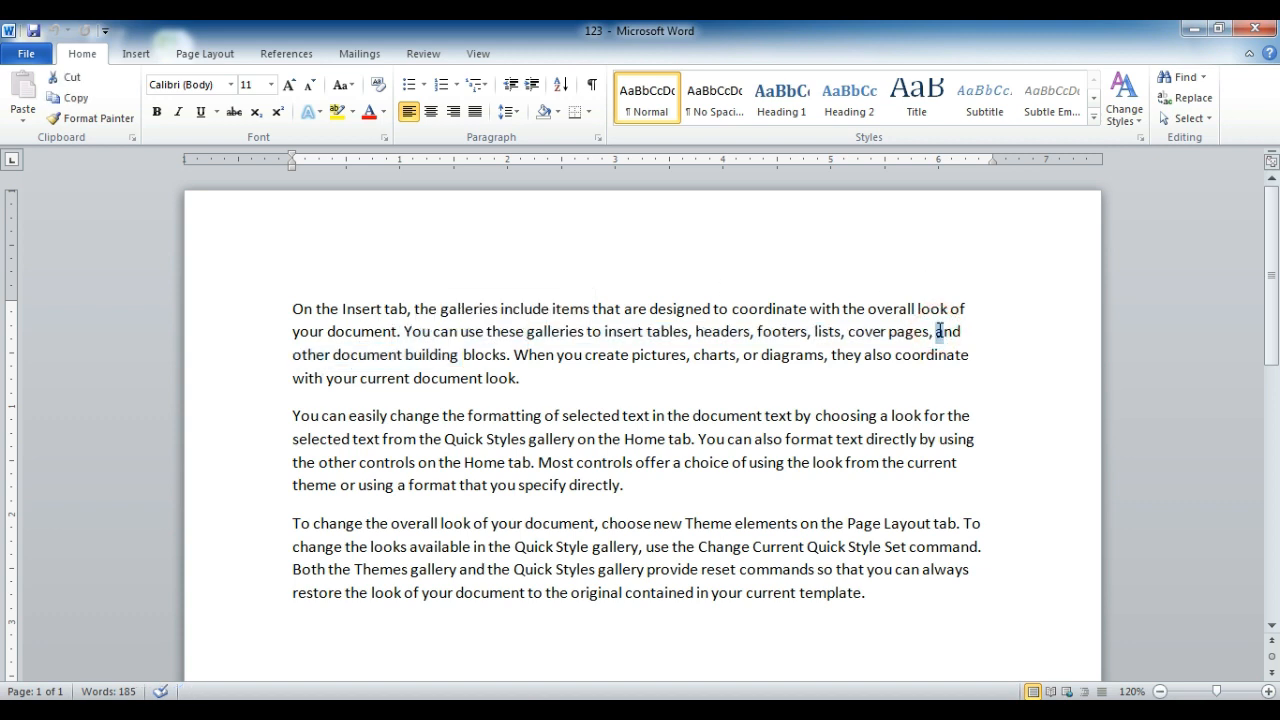
key("shift+Right")
key("shift+Right")
key("shift+Right")
key("shift+Right")
key("shift+Right")
key("shift+Right")
key("shift+Right")
key("shift+Right")
key("shift+Right")
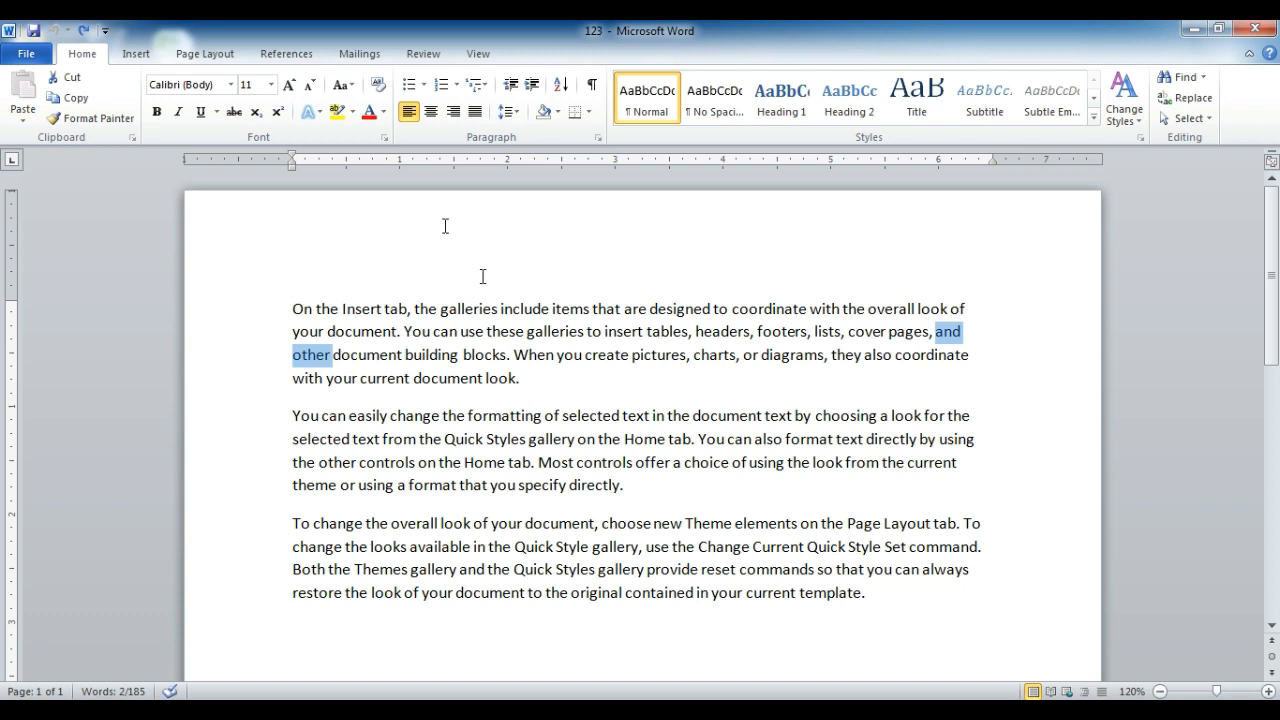
left_click(509, 113)
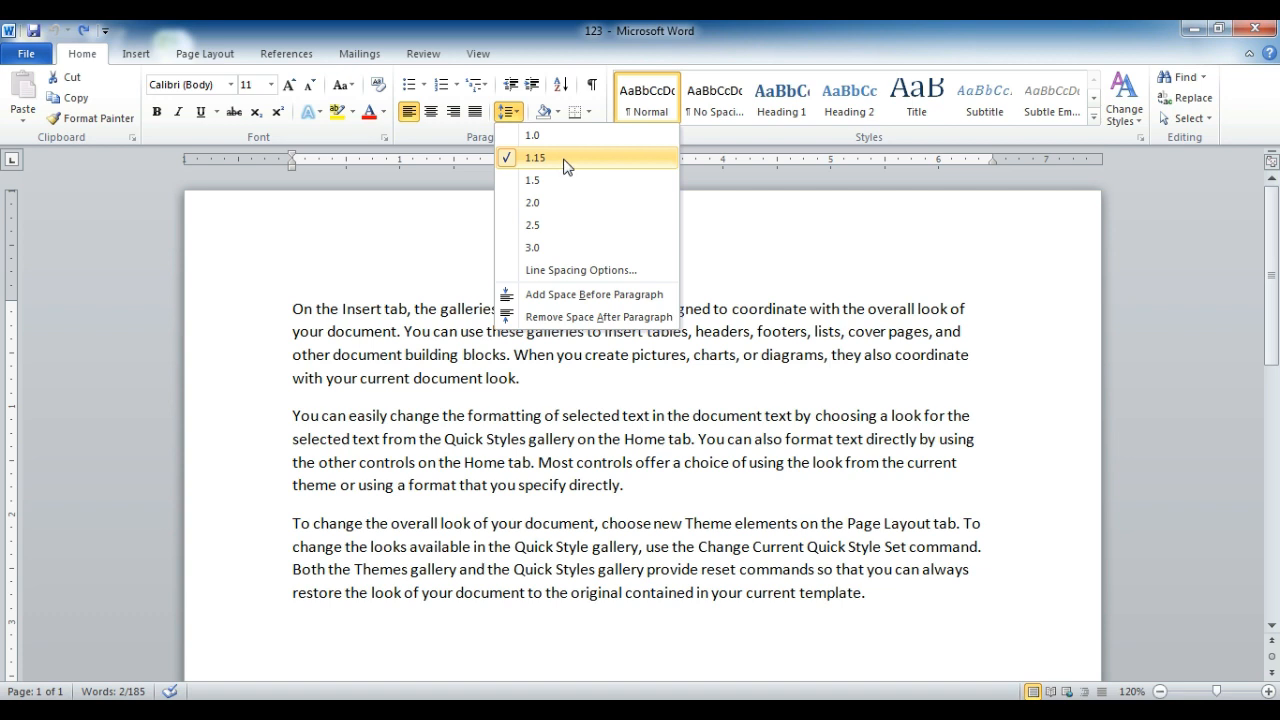
left_click(564, 159)
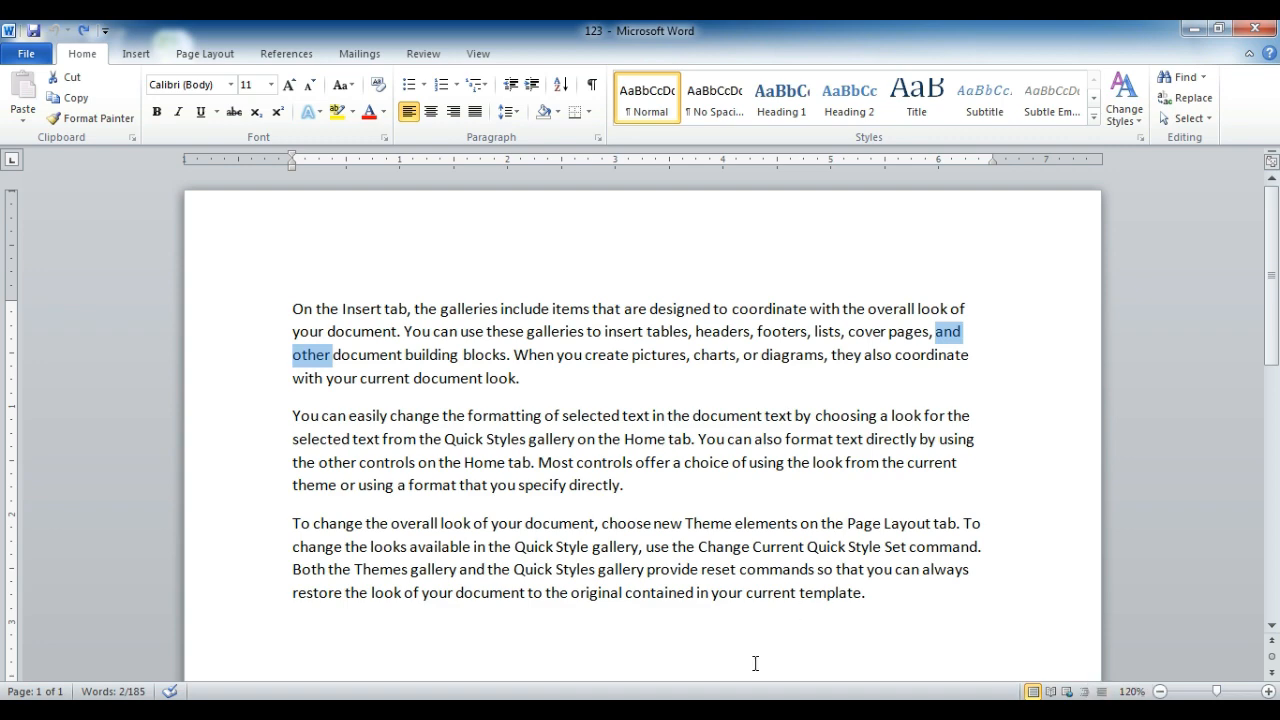
Select all three sample paragraphs on the page
scroll(1240, 356, "down", 5)
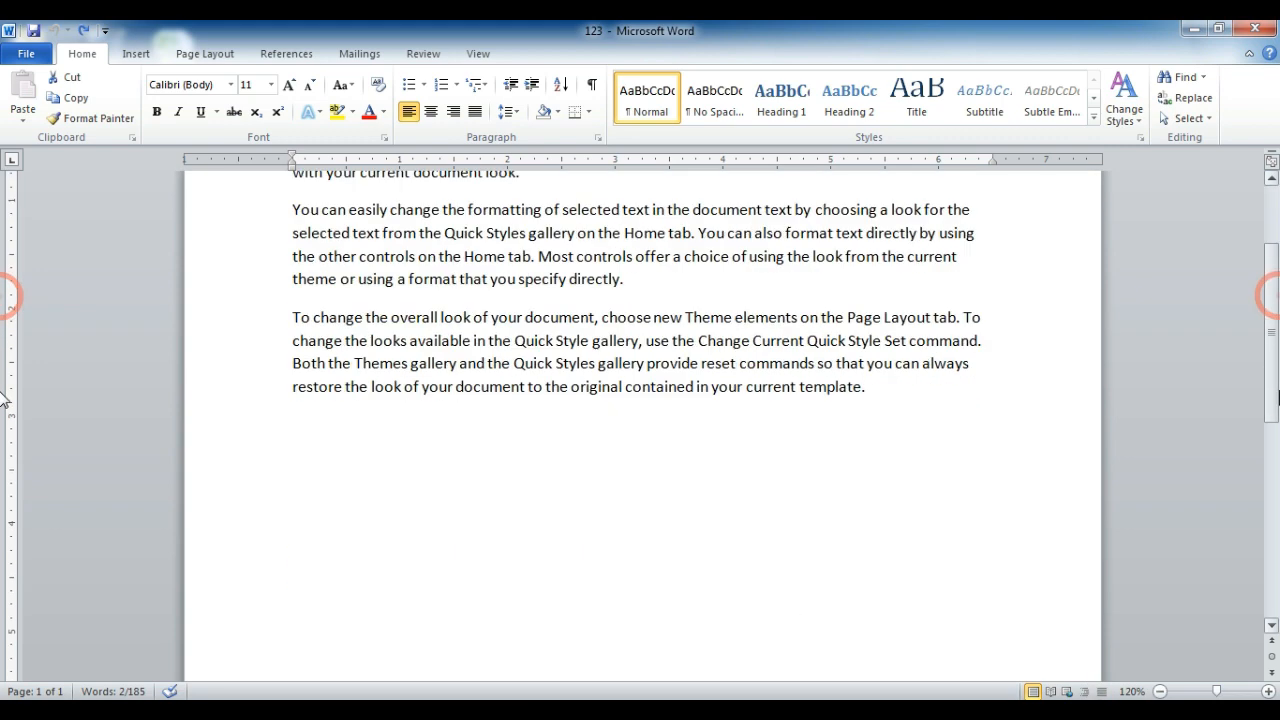
scroll(1240, 356, "up", 3)
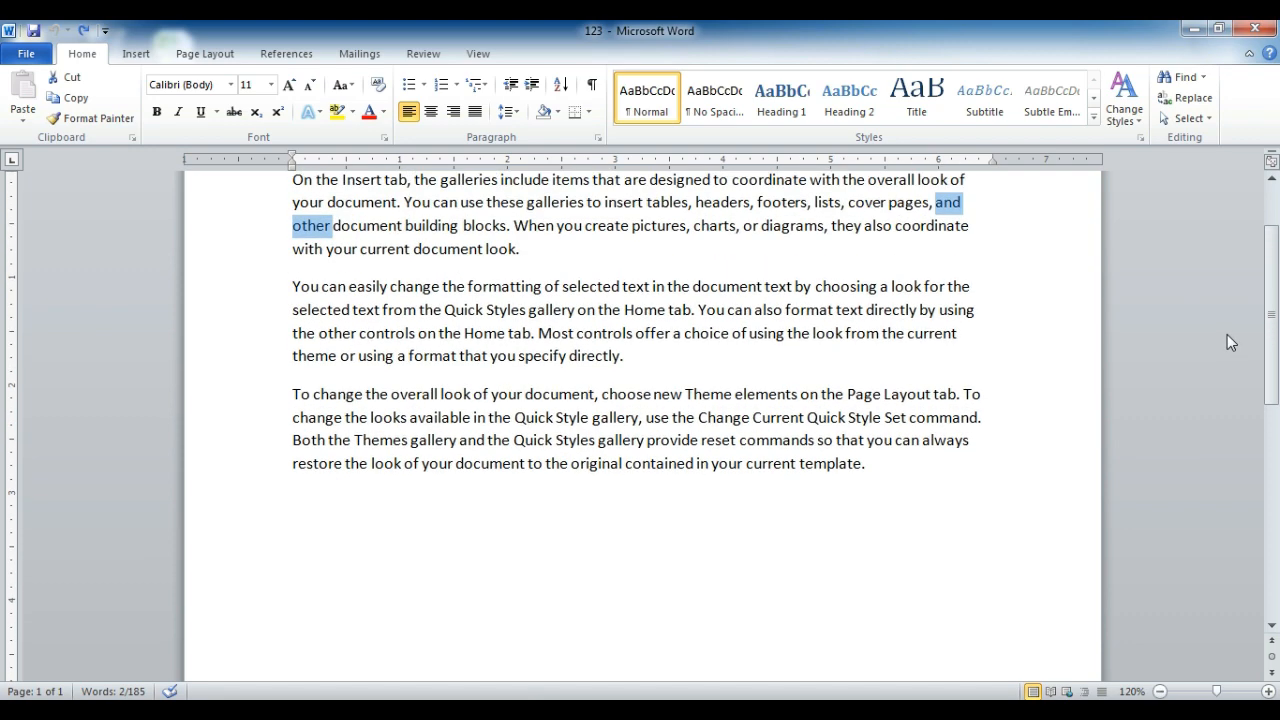
scroll(1227, 334, "up", 2)
left_click_drag(878, 593, 298, 290)
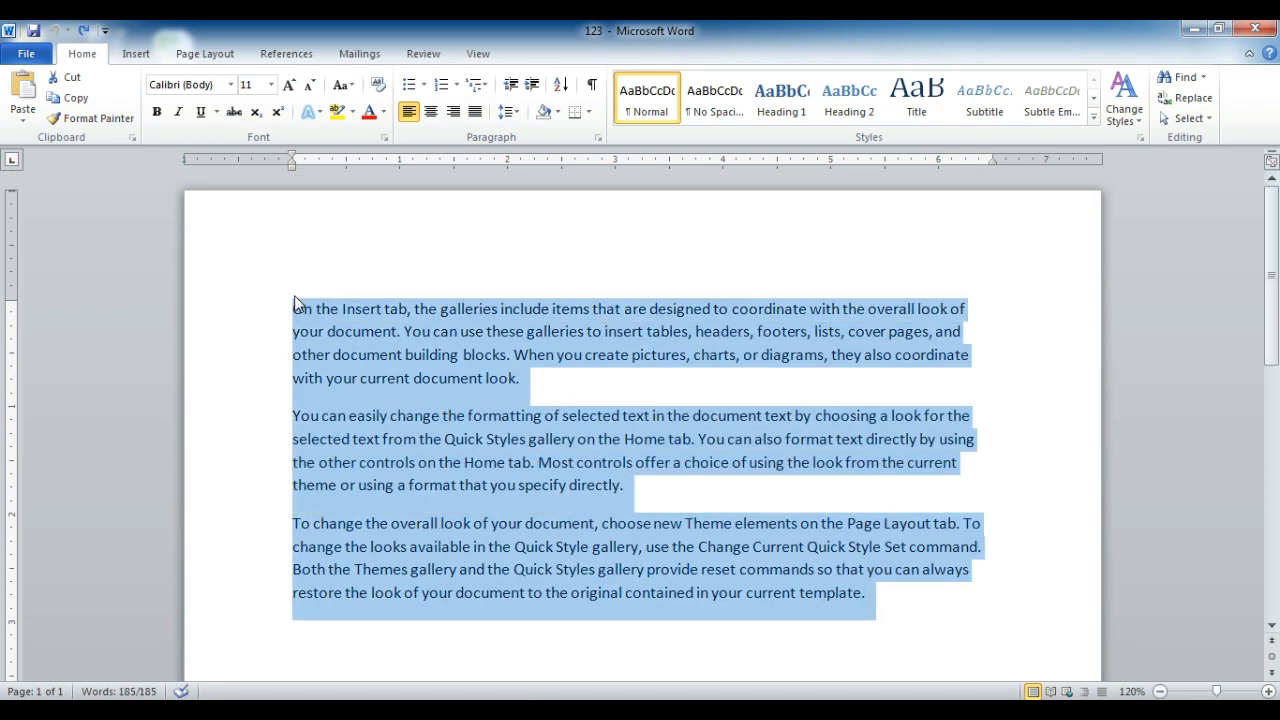
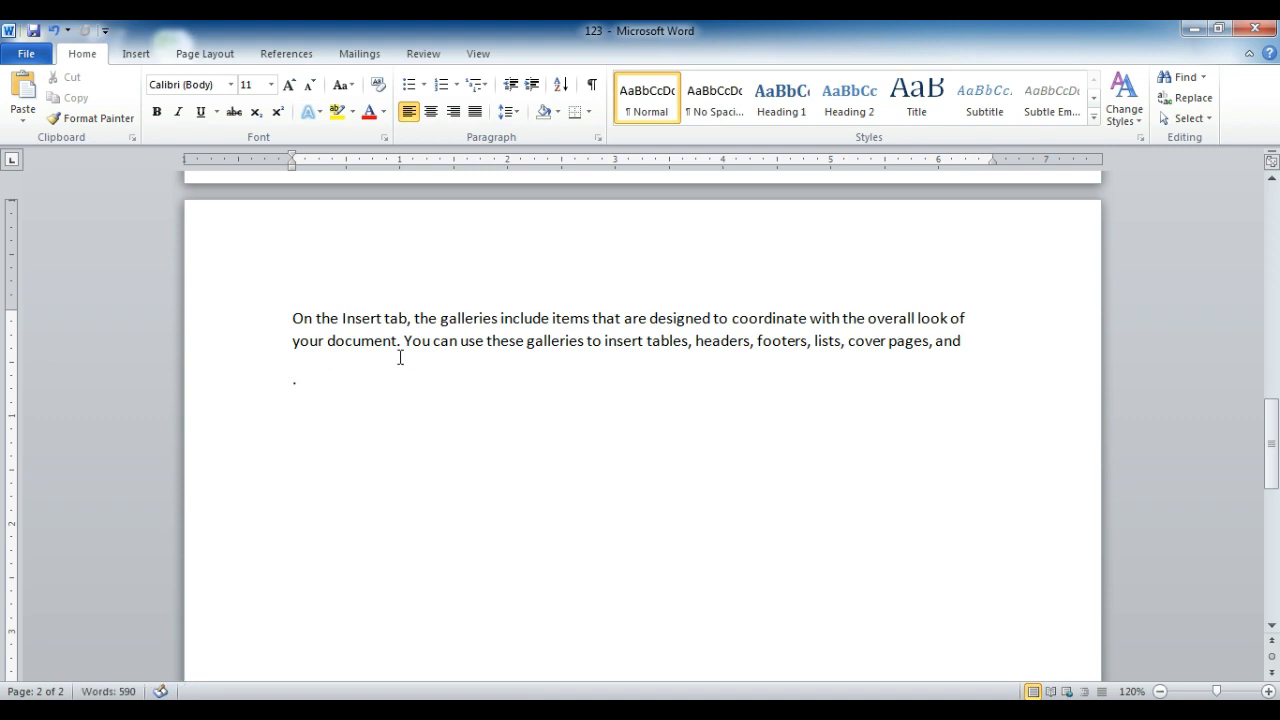
Zoom the document out to 90% and examine where the sample text ends on page 2
left_click(1160, 691)
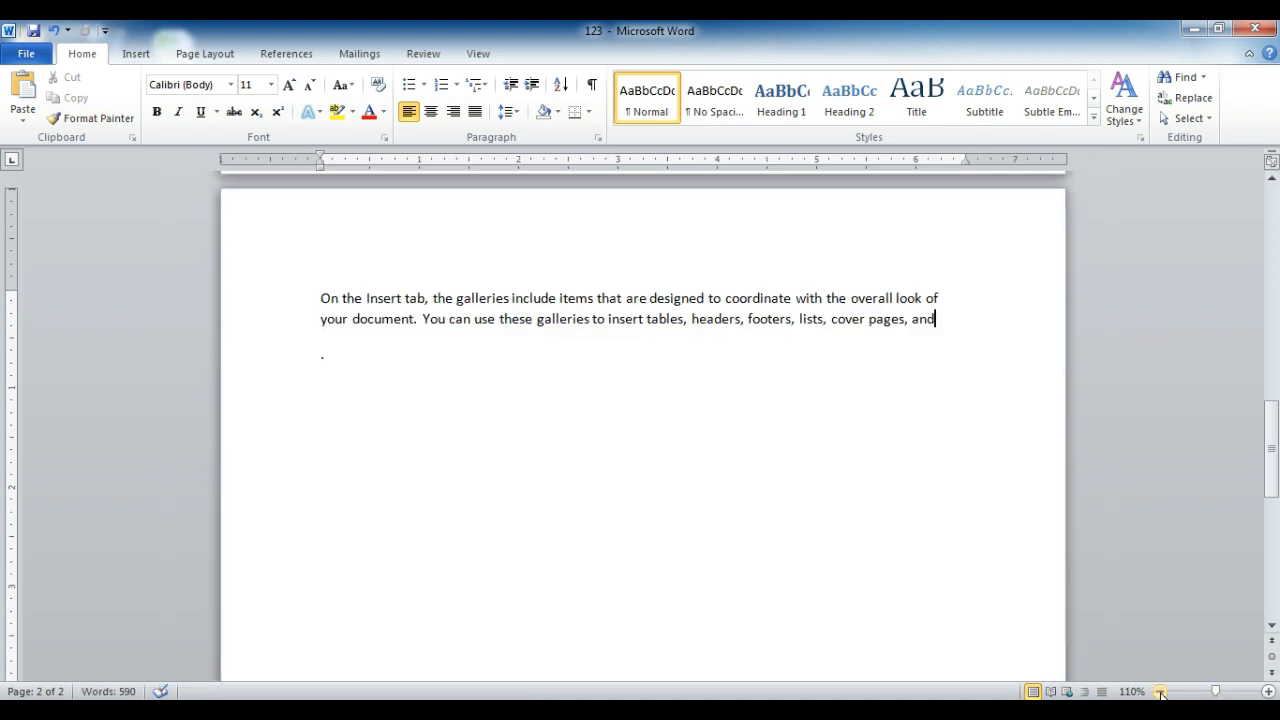
left_click(1160, 691)
left_click(1160, 691)
left_click_drag(1270, 527, 1268, 491)
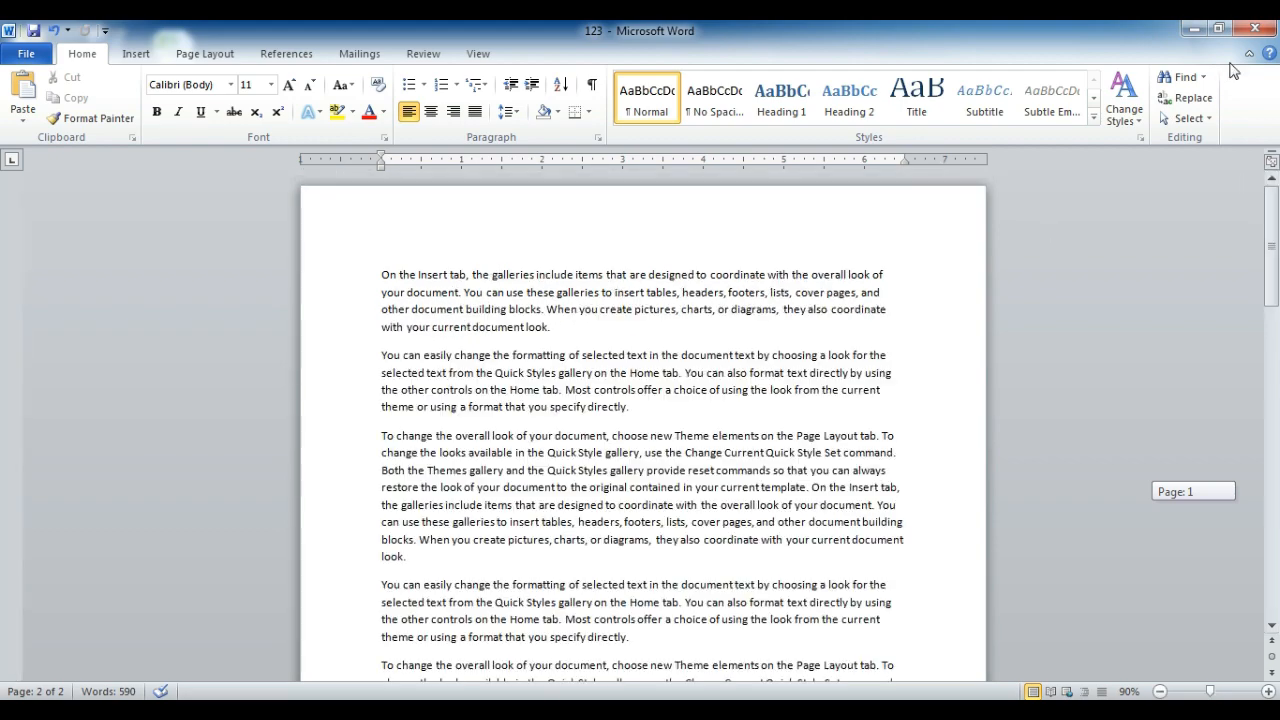
left_click_drag(1278, 255, 1278, 411)
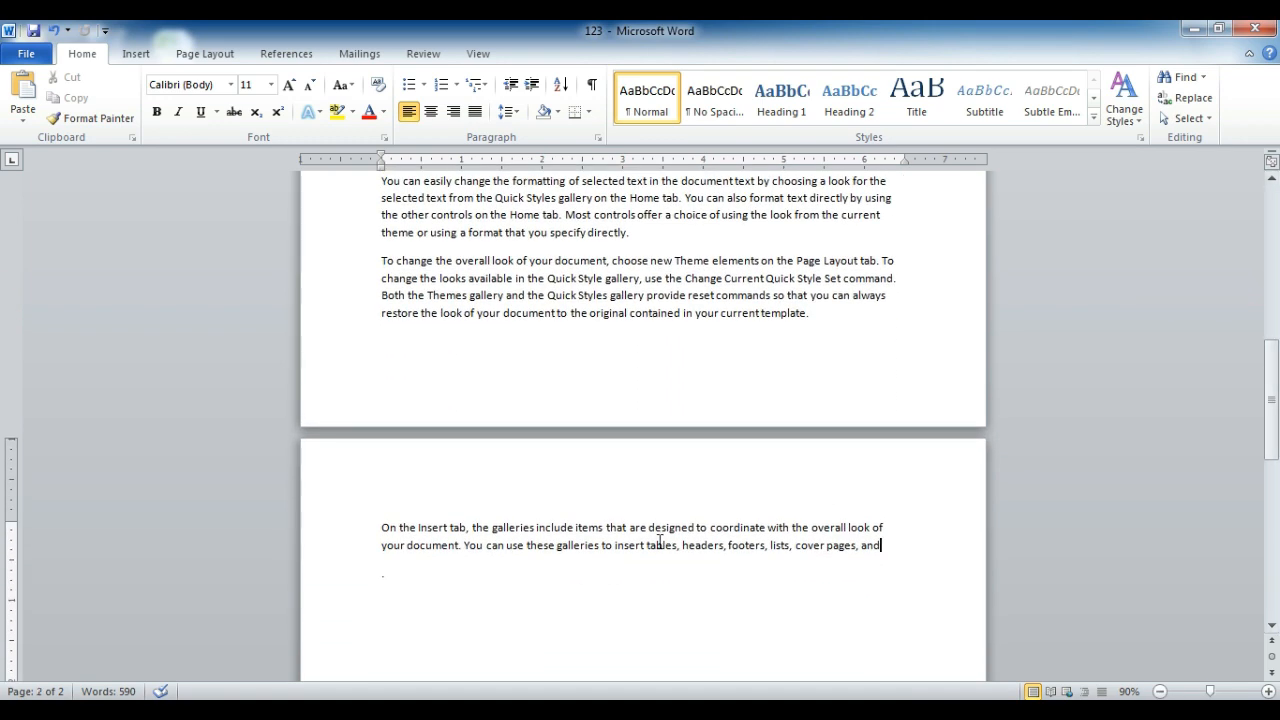
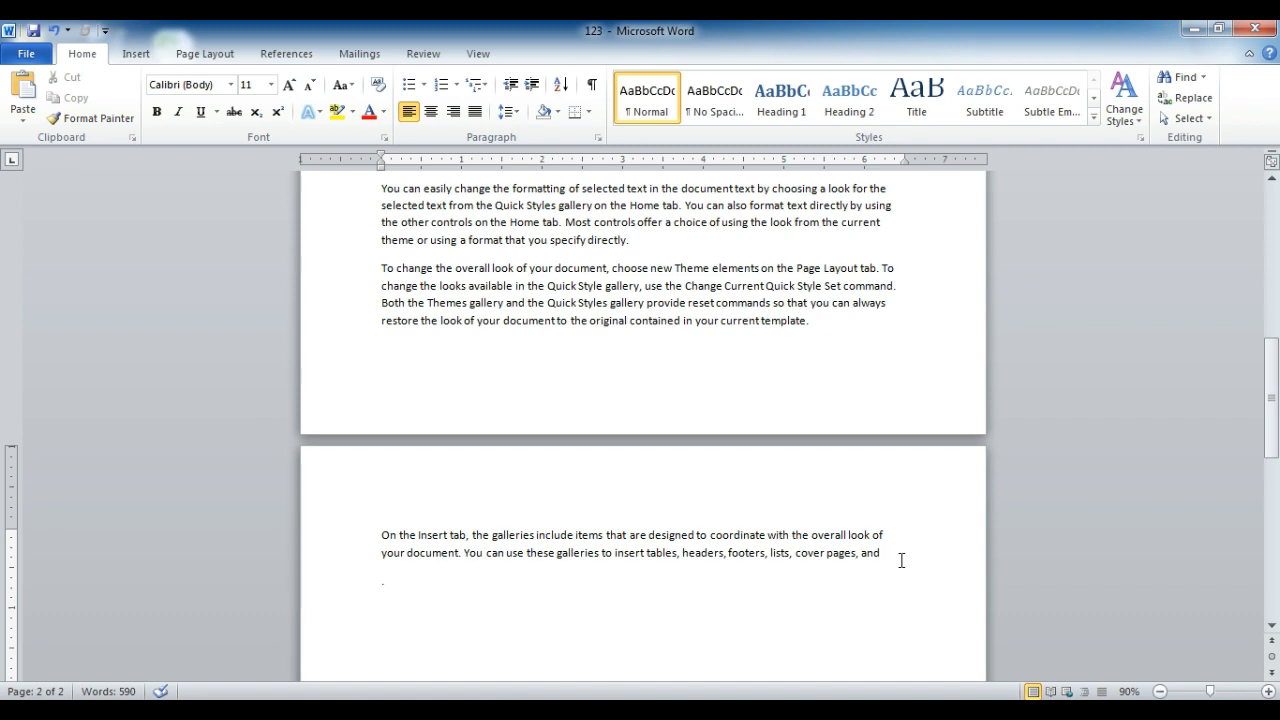
left_click(888, 553)
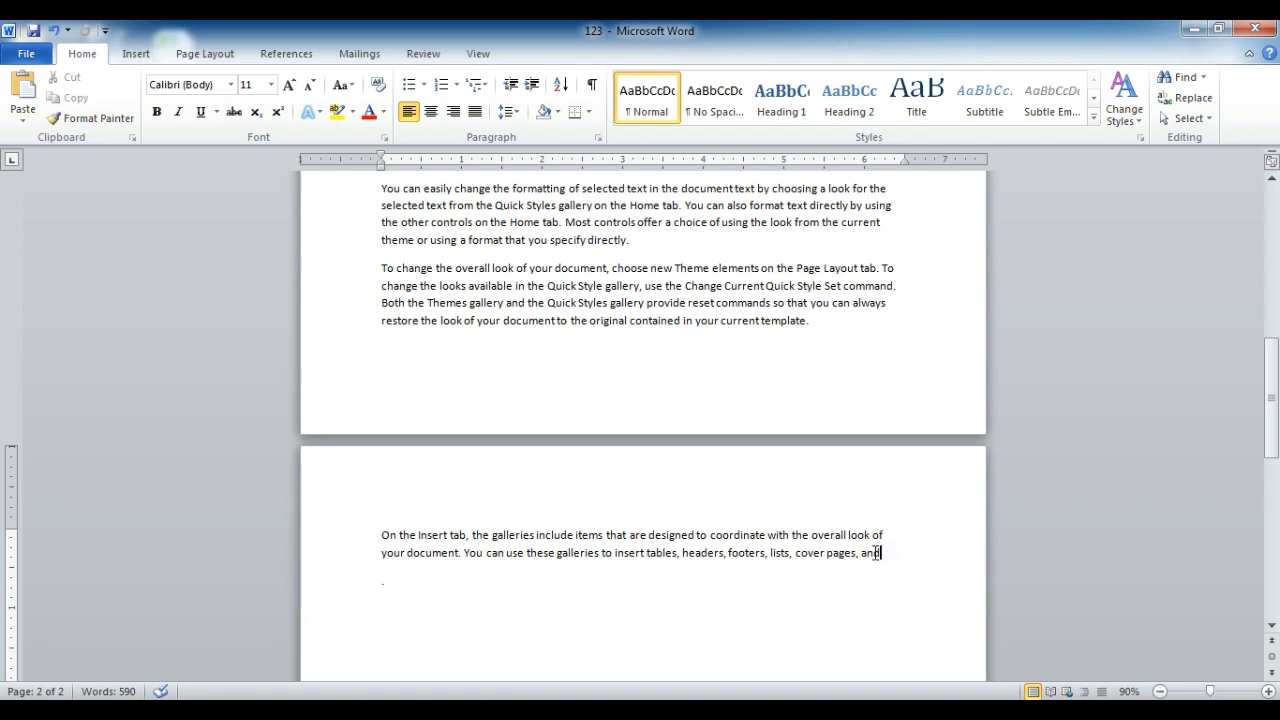
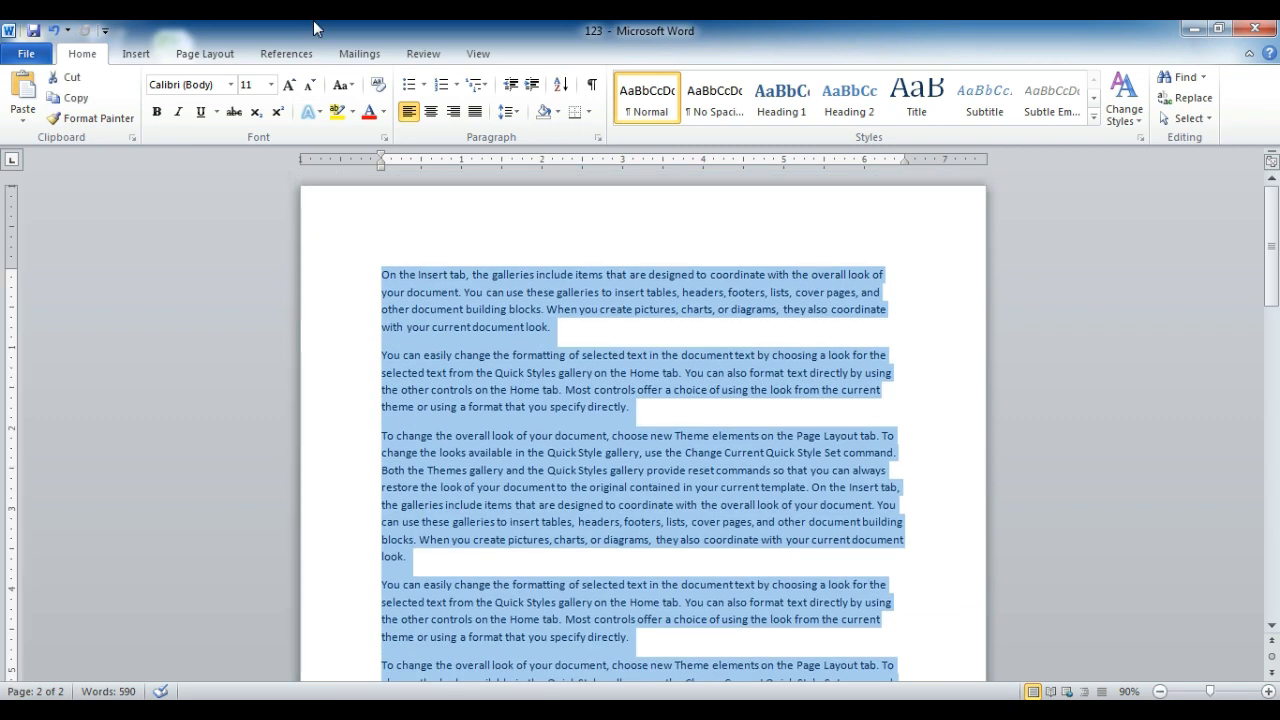
left_click_drag(1271, 272, 1271, 426)
left_click(873, 550)
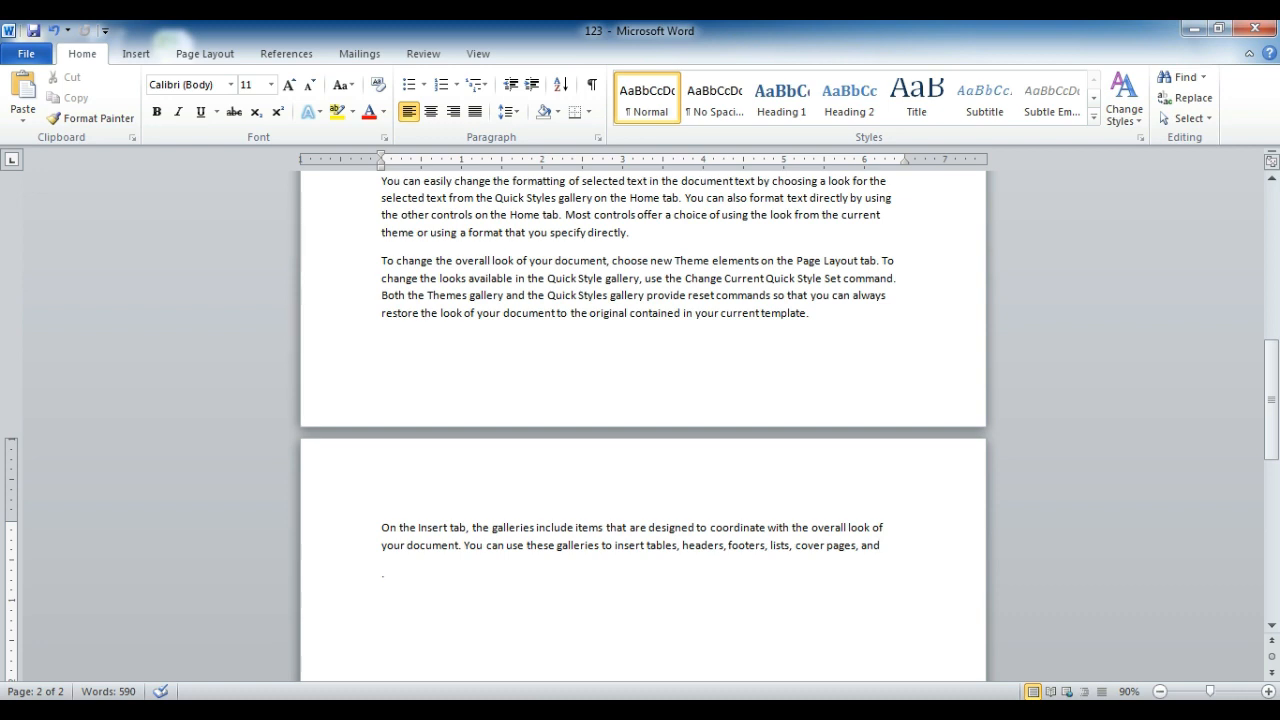
Select the whole document, try 1.5 line spacing on it and undo the change
key("ctrl+a")
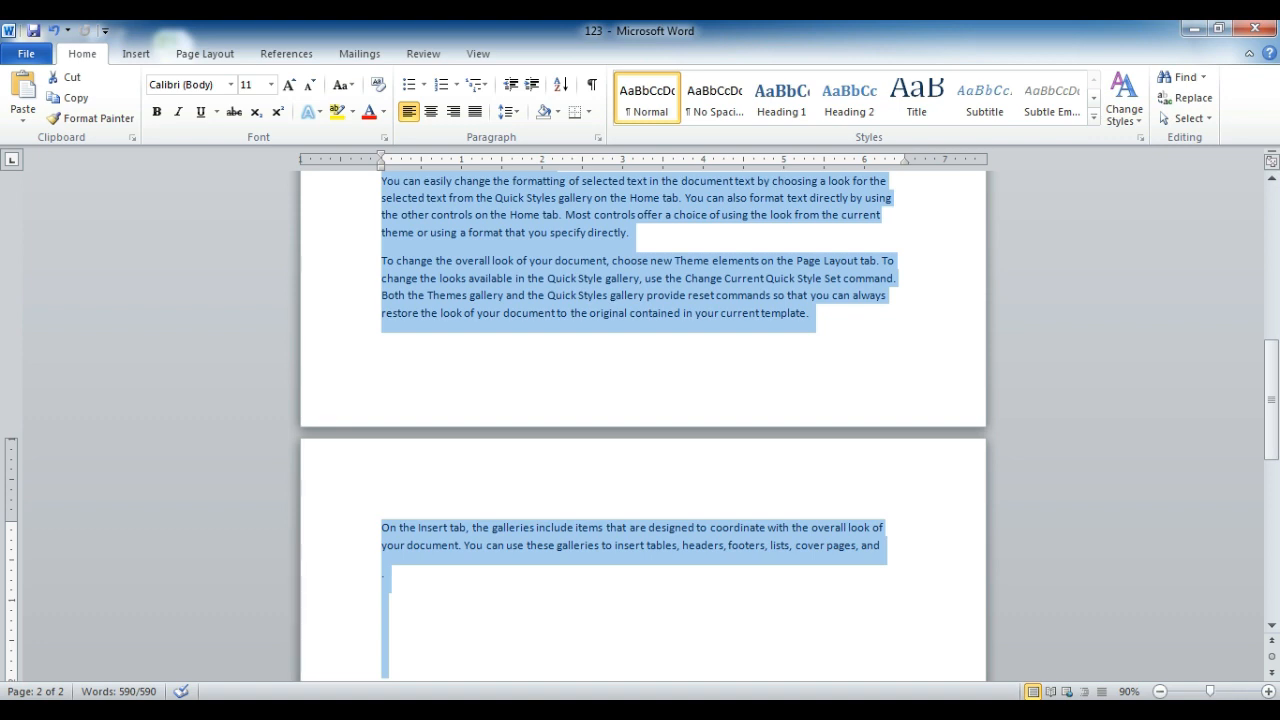
left_click(507, 113)
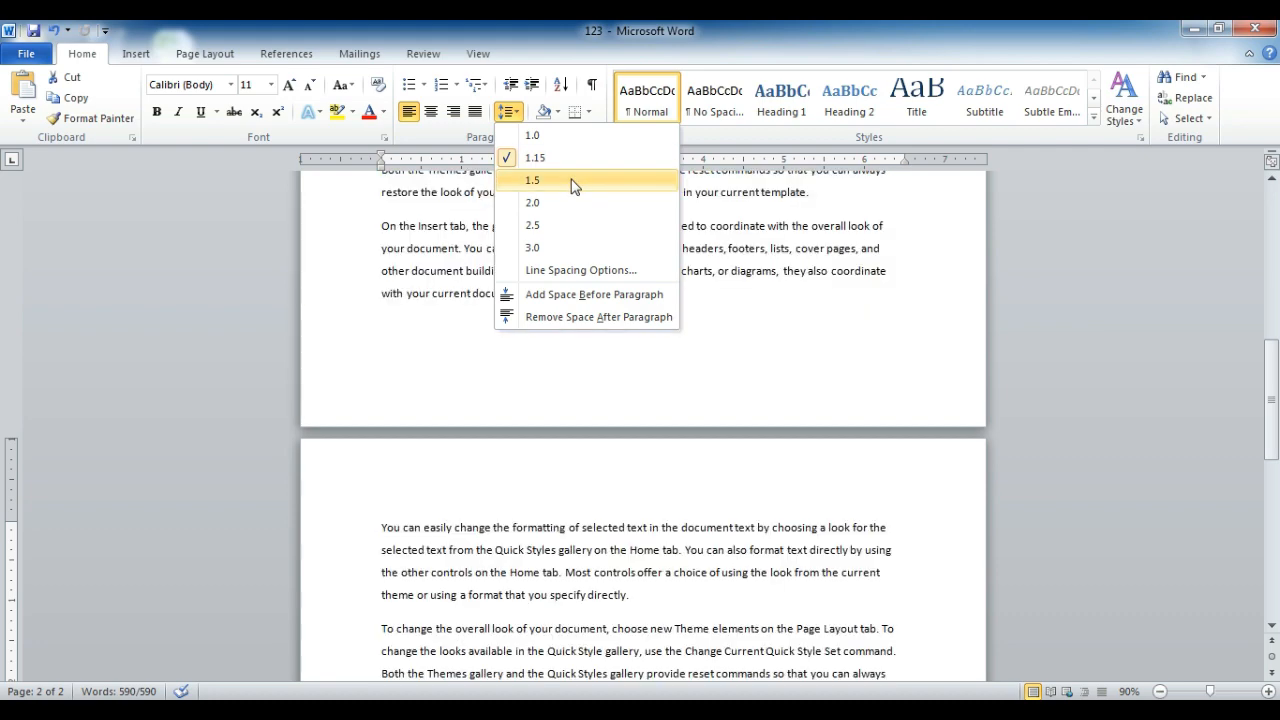
left_click(571, 180)
mouse_move(1277, 392)
left_mouse_down()
mouse_move(1277, 450)
mouse_move(1266, 361)
mouse_move(1270, 390)
left_mouse_up()
key("ctrl+z")
Set the line spacing of all the selected document text to 1.0
left_click(508, 111)
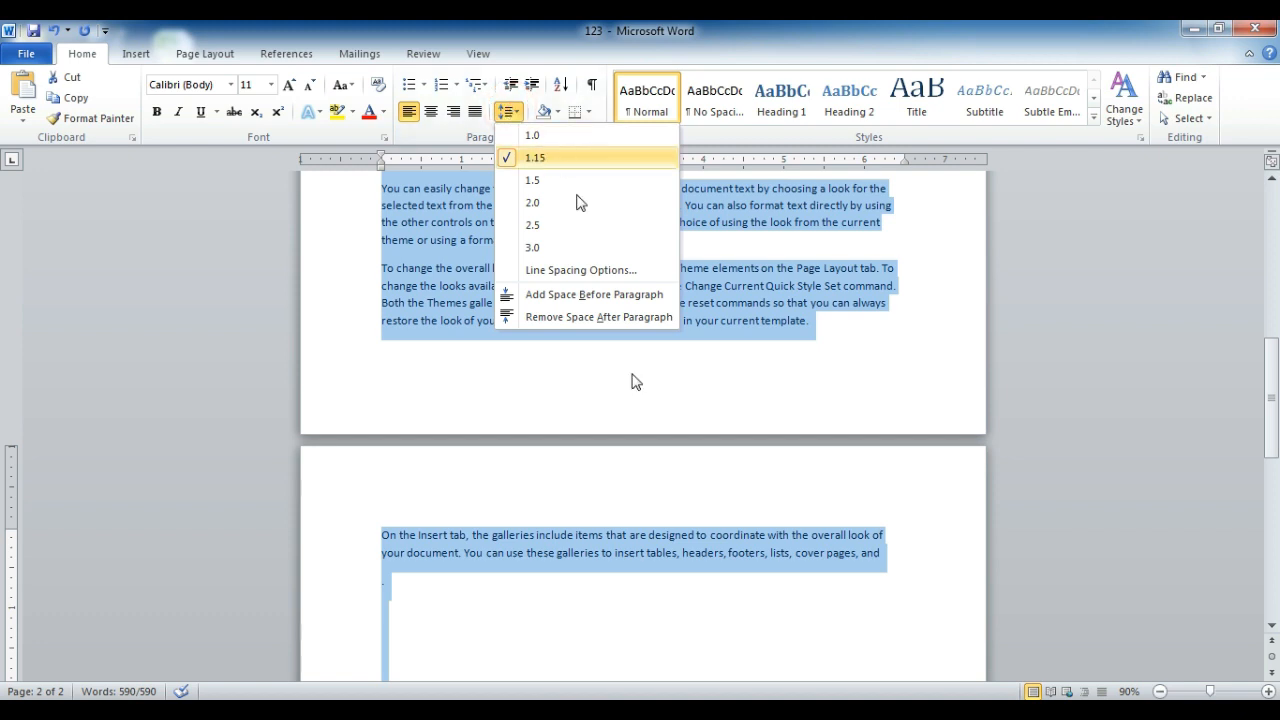
left_click(535, 137)
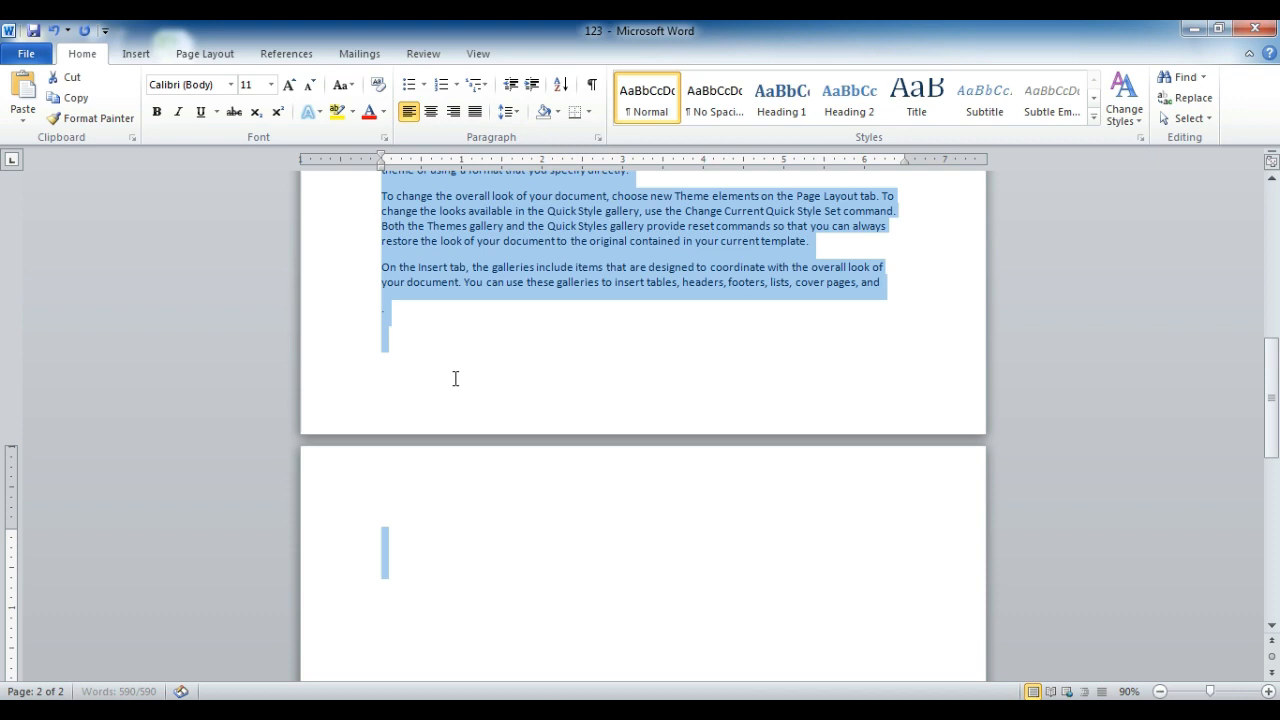
left_click(535, 366)
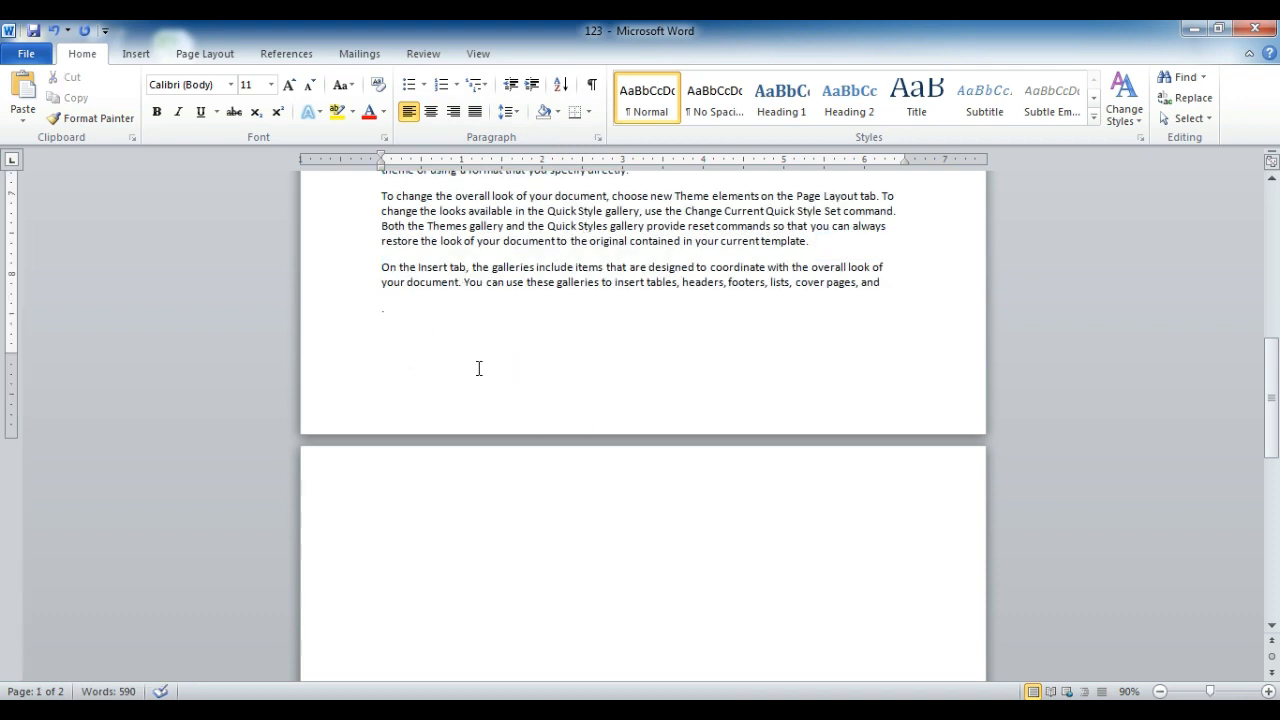
Delete the stray period and the empty lines after the last paragraph ending in "cover pages, and"
left_click(366, 500)
left_click(386, 310)
left_click(884, 284)
key("Delete")
key("Delete")
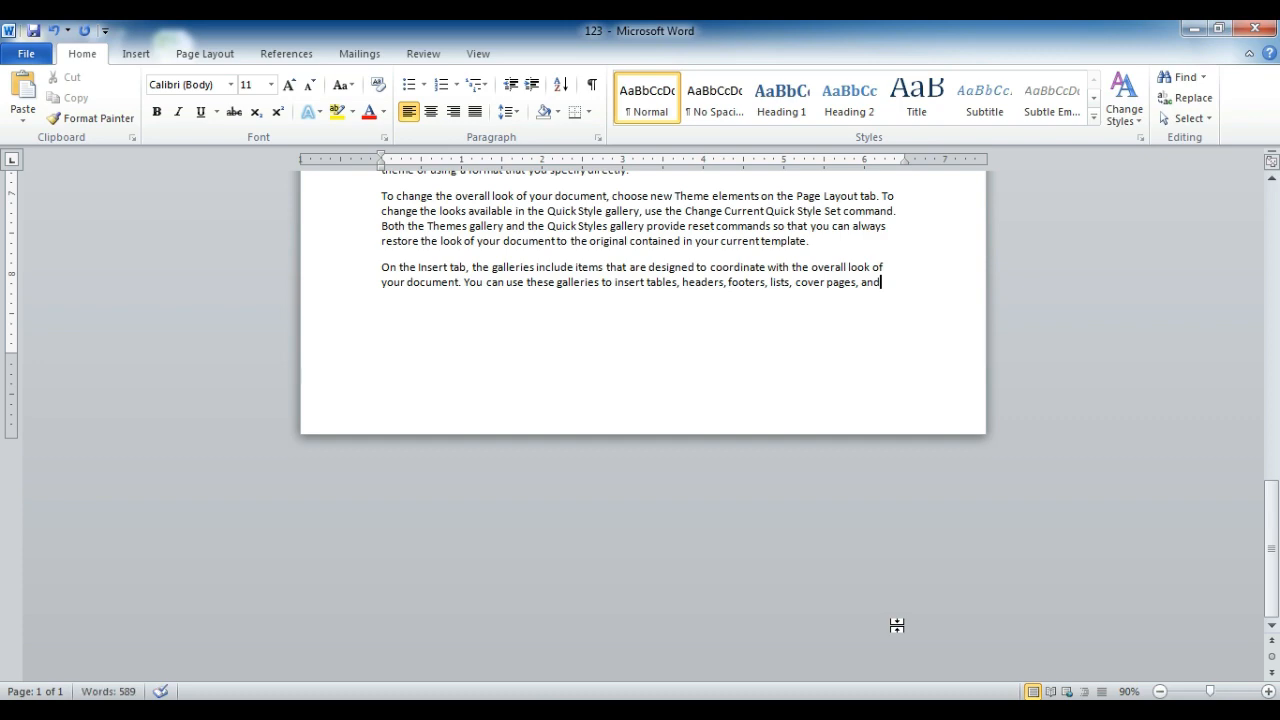
left_click(1277, 563)
left_click_drag(1277, 563, 1277, 458)
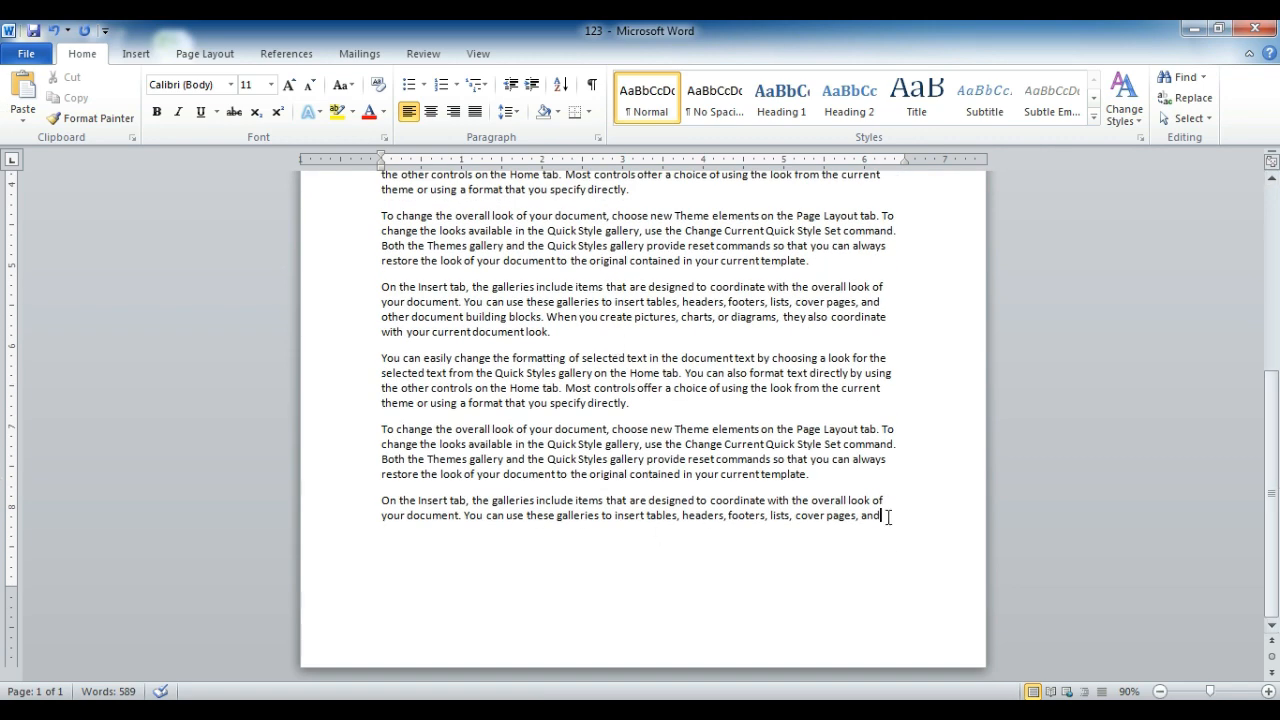
Delete the repeated sample text that follows the third paragraph's sentence ending in "current document look."
left_click_drag(888, 517, 326, 160)
key("Delete")
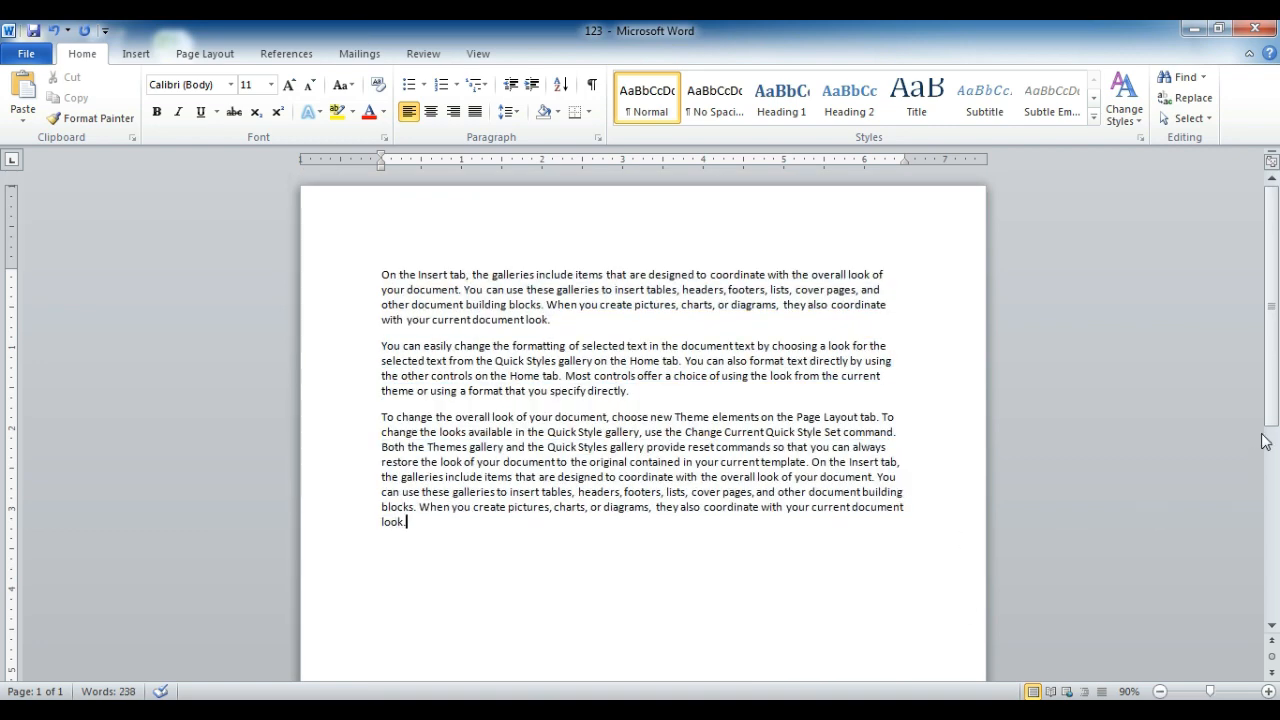
mouse_move(1267, 420)
left_mouse_down()
mouse_move(1278, 686)
mouse_move(1256, 413)
left_mouse_up()
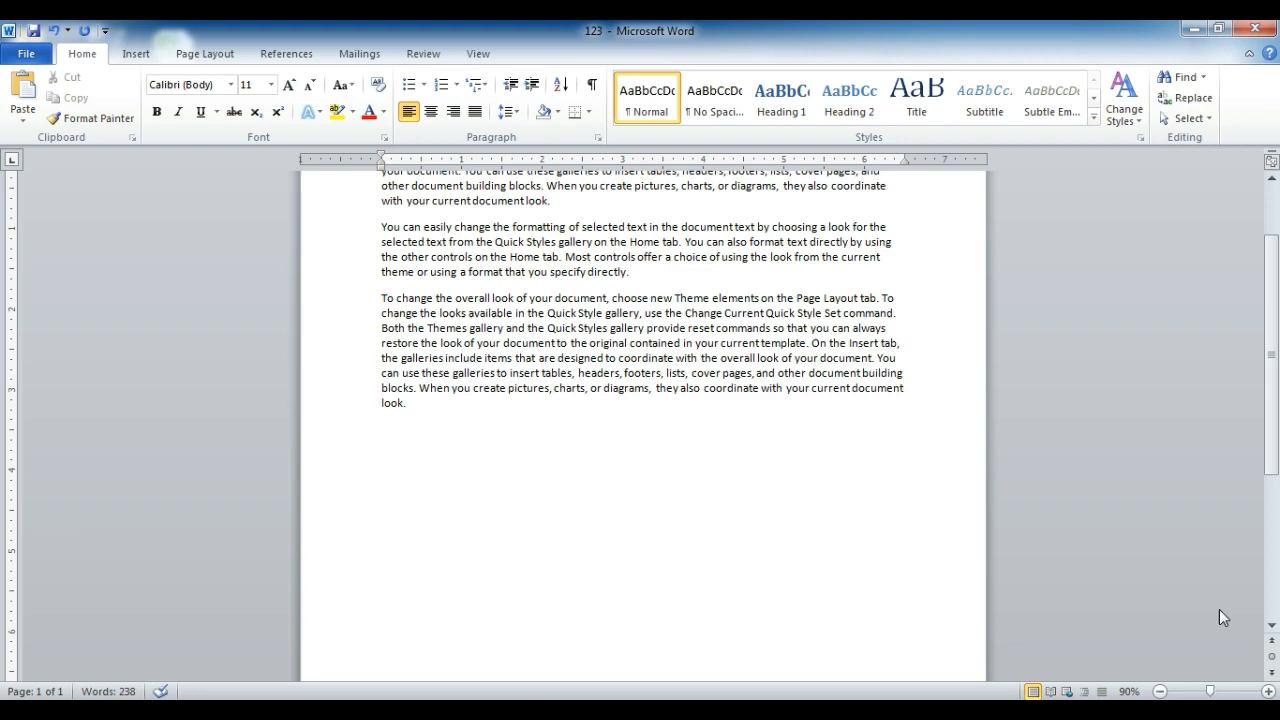
Delete the whole third paragraph starting with "To change the overall look", keeping only the first two paragraphs
left_click(1160, 691)
left_click(1160, 691)
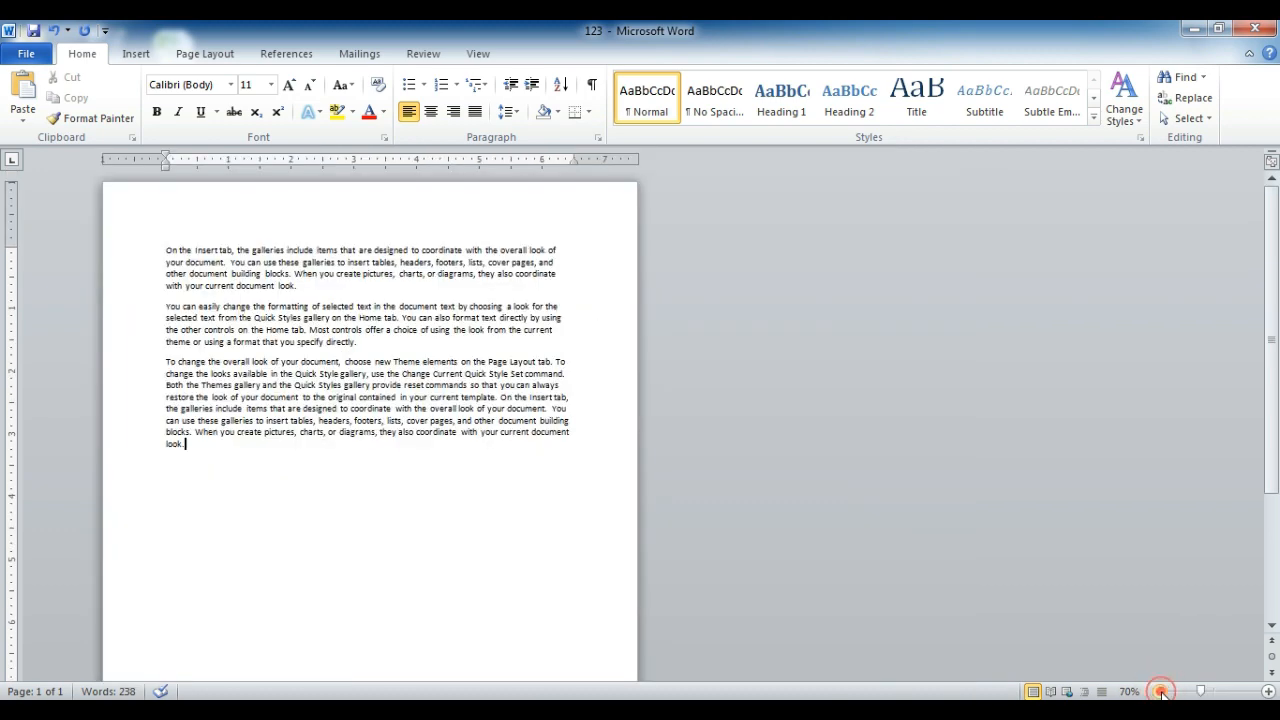
left_click_drag(1270, 393, 1278, 583)
scroll(4, 585, "up", 5)
left_click_drag(195, 443, 166, 306)
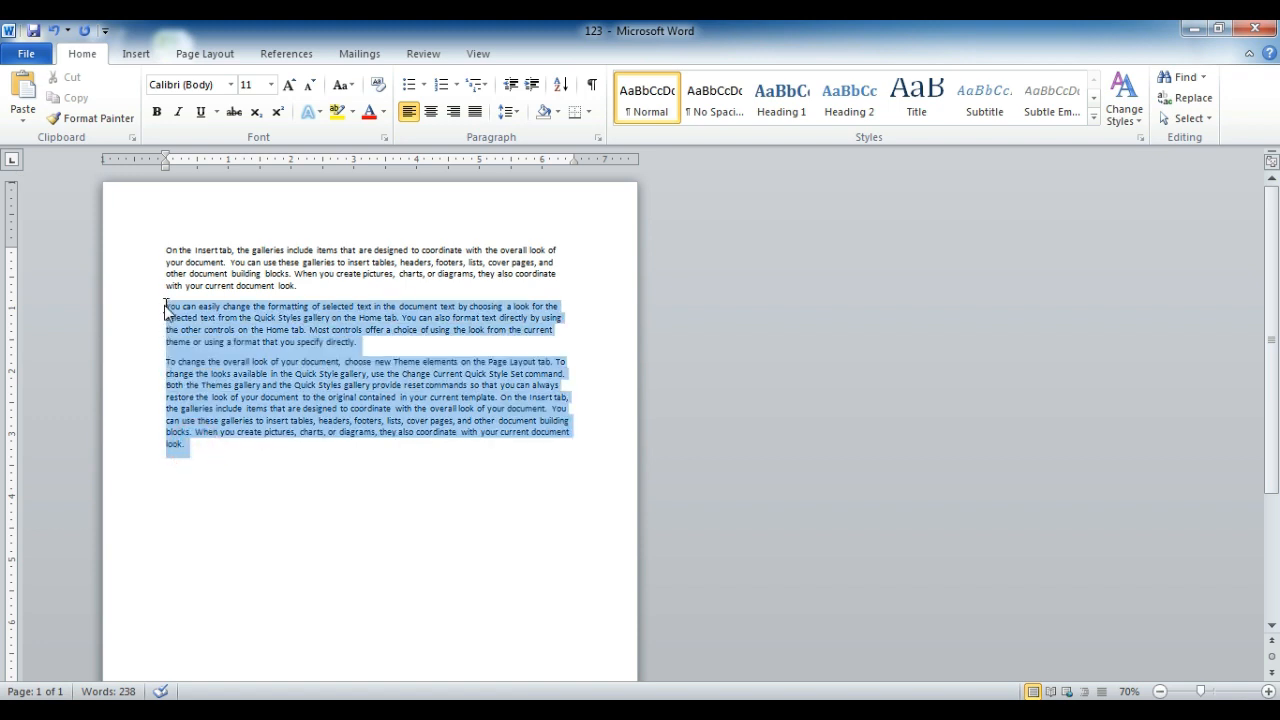
left_click(414, 443)
left_click_drag(198, 432, 142, 362)
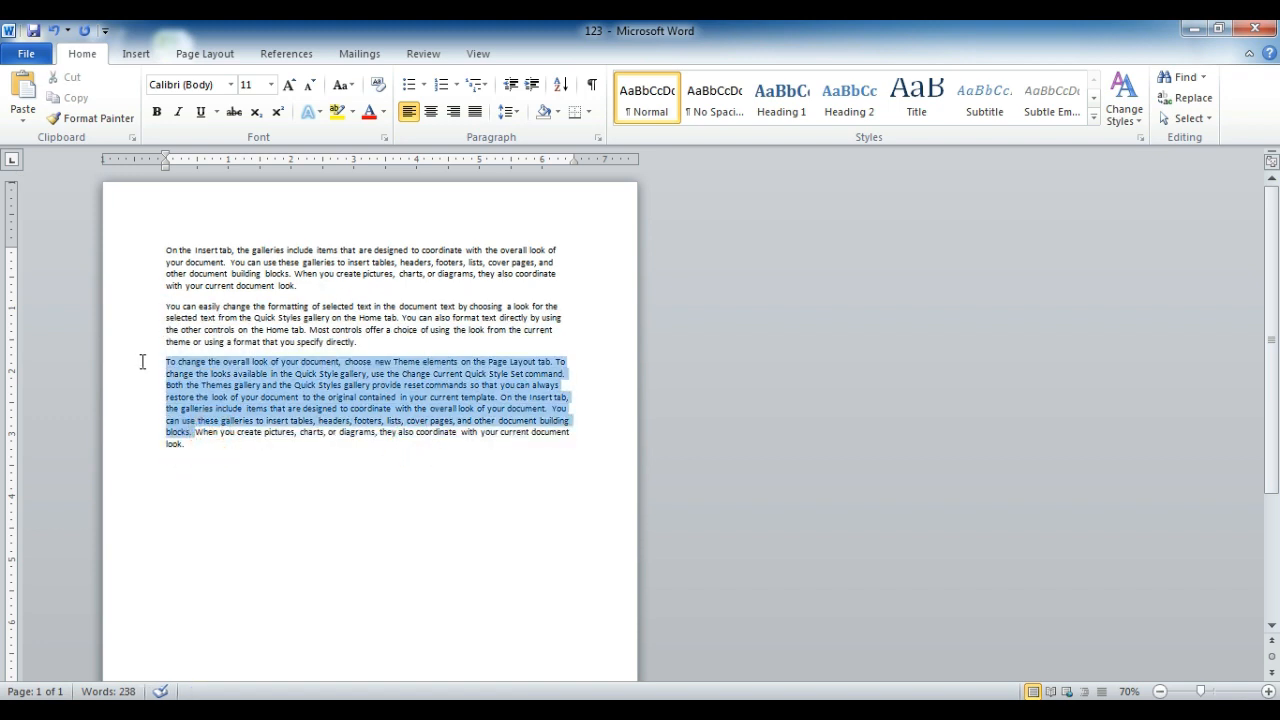
key("Delete")
key("Delete")
key("Delete")
key("Delete")
key("Delete")
key("Delete")
key("Delete")
key("Delete")
key("Delete")
key("Delete")
key("Delete")
key("Delete")
key("Delete")
key("Delete")
key("Delete")
key("Delete")
key("Delete")
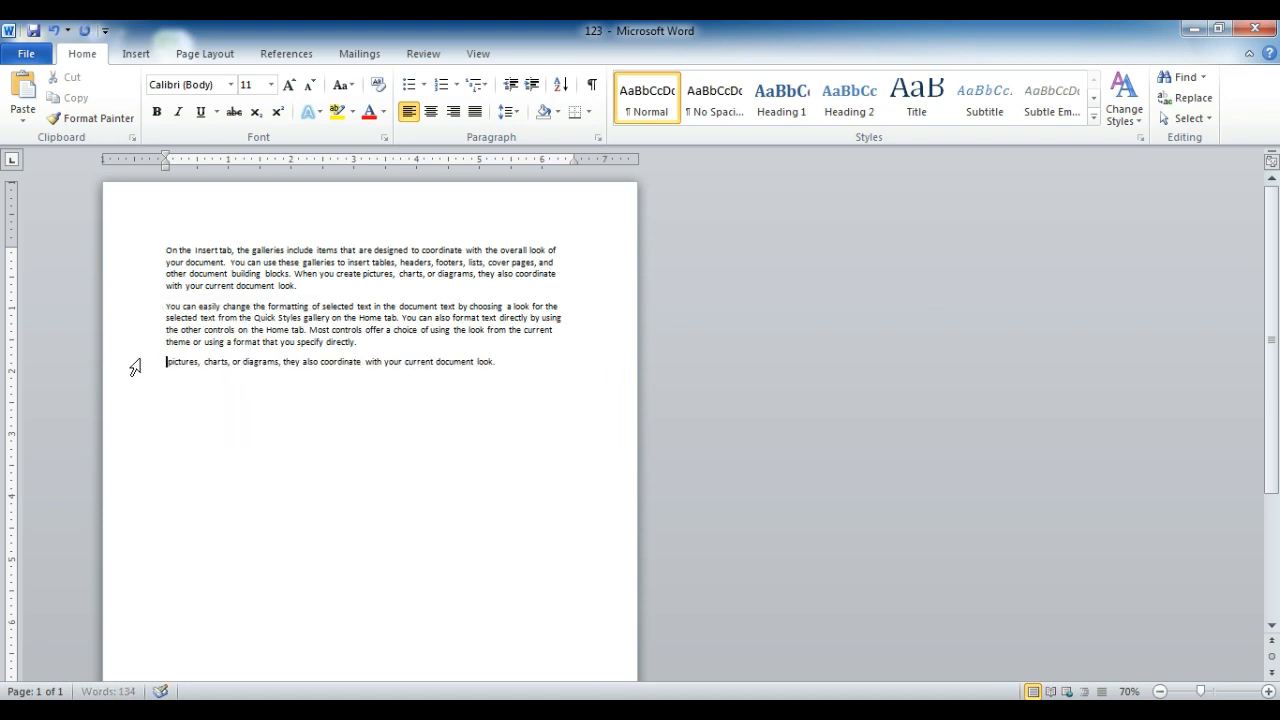
key("Delete")
key("Delete")
key("Delete")
key("Delete")
key("Delete")
key("Delete")
key("Delete")
key("Delete")
key("Delete")
key("Delete")
key("Delete")
key("Delete")
key("Delete")
key("Delete")
key("Delete")
key("Delete")
key("Delete")
key("Delete")
key("Delete")
key("Delete")
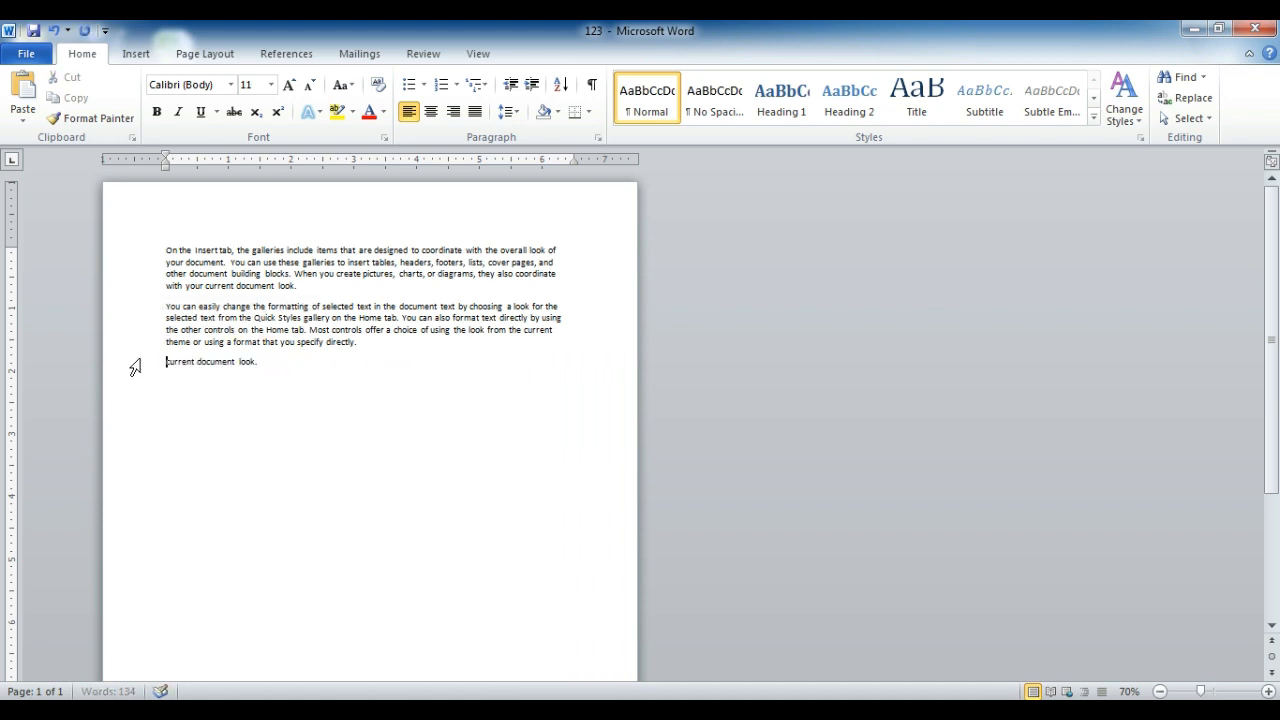
key("Delete")
key("Delete")
key("Delete")
key("Delete")
key("Delete")
key("Delete")
key("Delete")
key("Delete")
key("Delete")
key("Delete")
key("Delete")
key("Delete")
key("Delete")
key("Delete")
key("Delete")
key("Delete")
key("Delete")
key("Delete")
key("Delete")
key("Delete")
key("BackSpace")
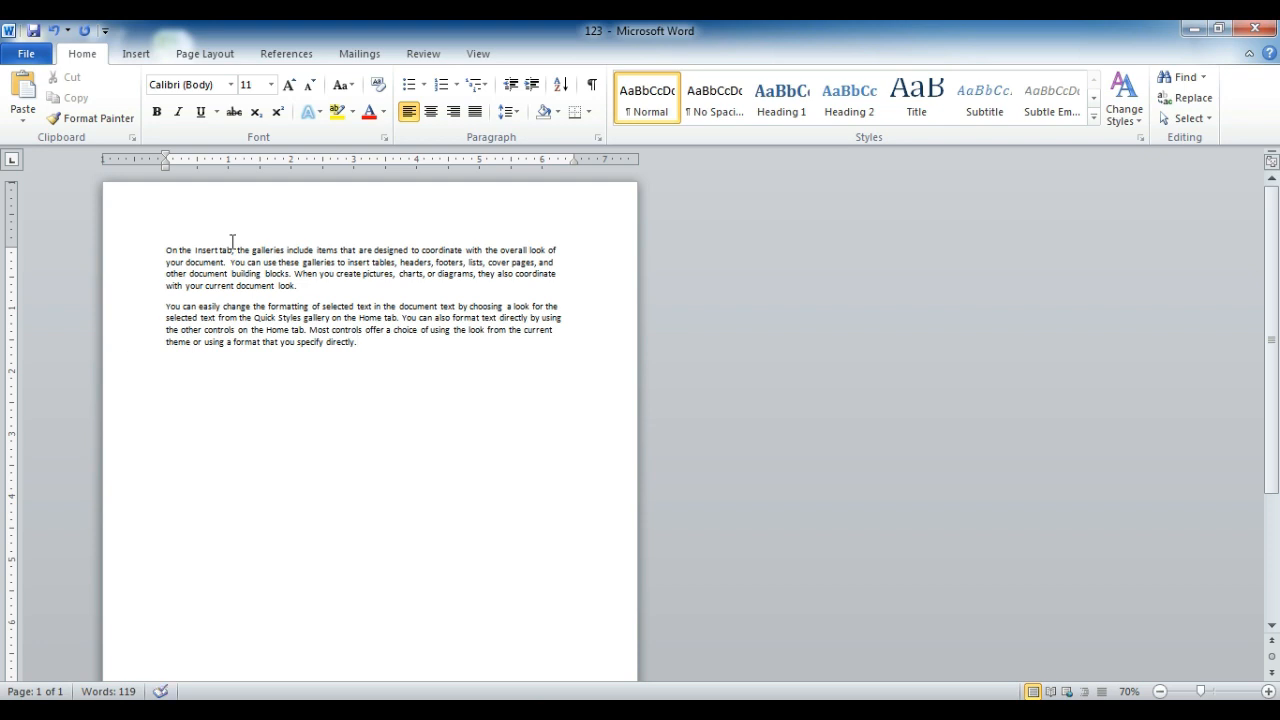
Try 3.0 line spacing on both remaining paragraphs
left_click_drag(157, 245, 534, 383)
left_click(390, 362)
left_click_drag(390, 362, 123, 271)
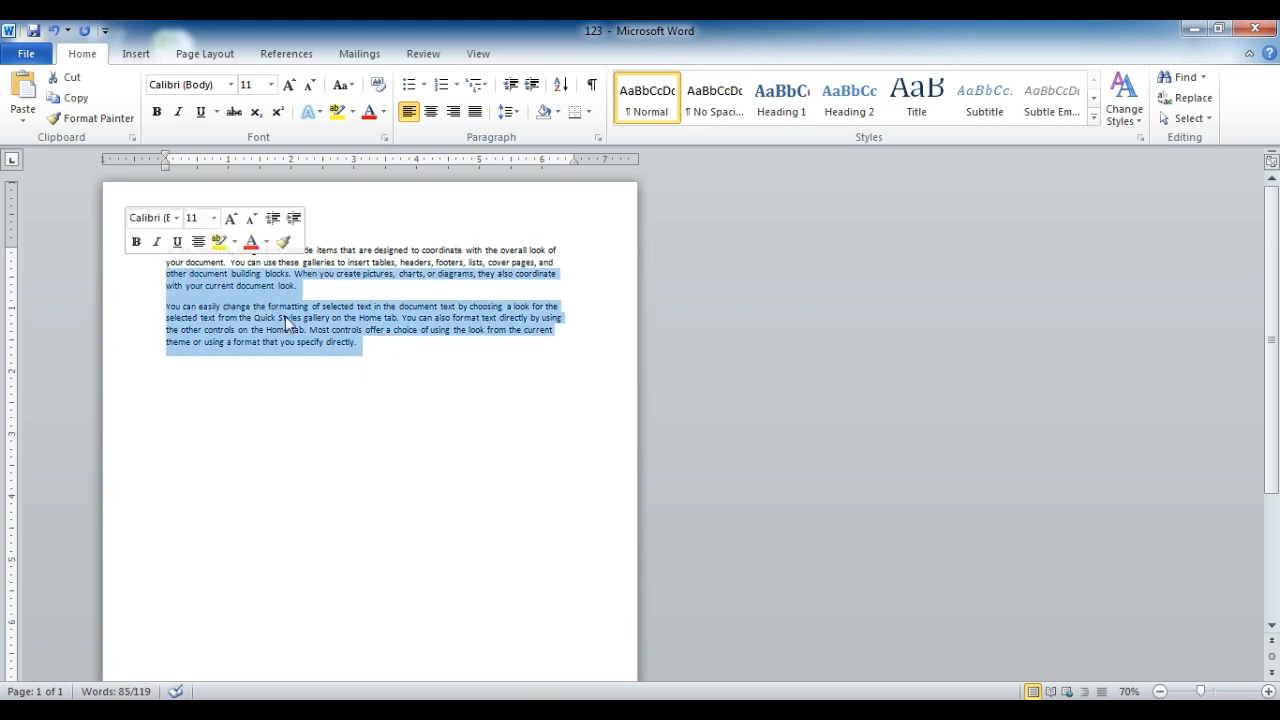
left_click(1159, 691)
left_click(1159, 691)
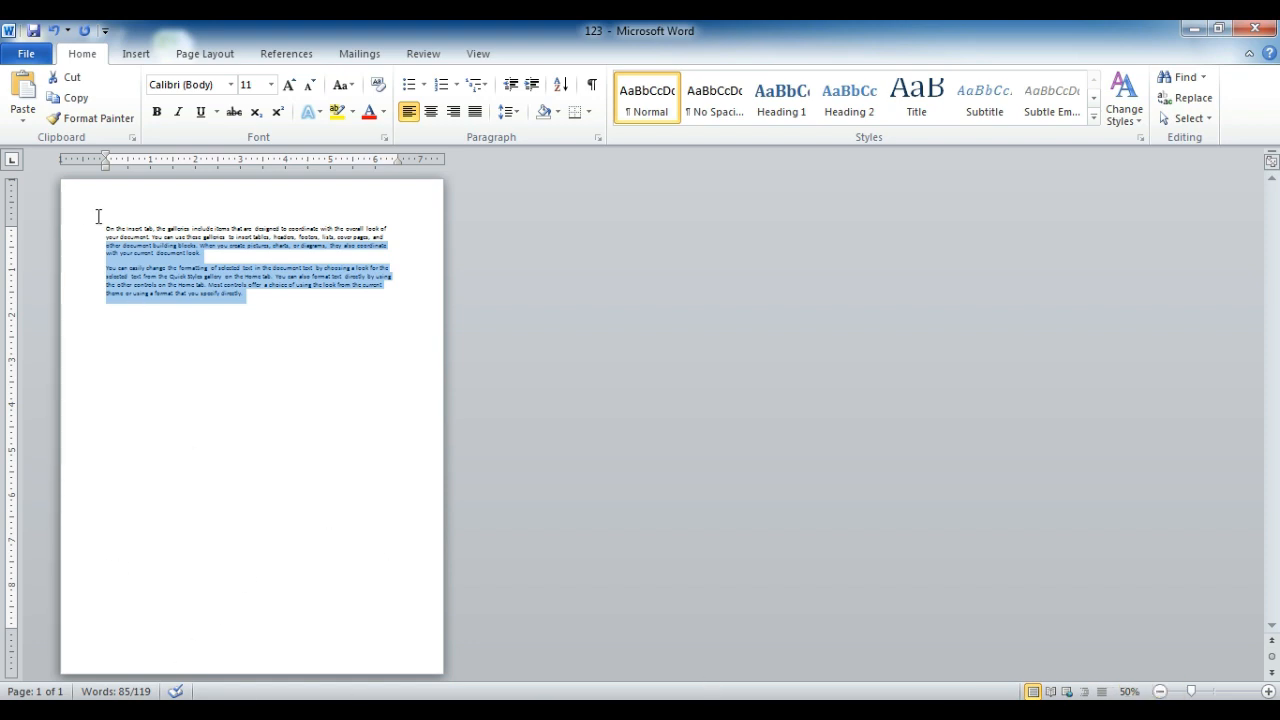
left_click(265, 286)
left_click_drag(265, 300, 41, 164)
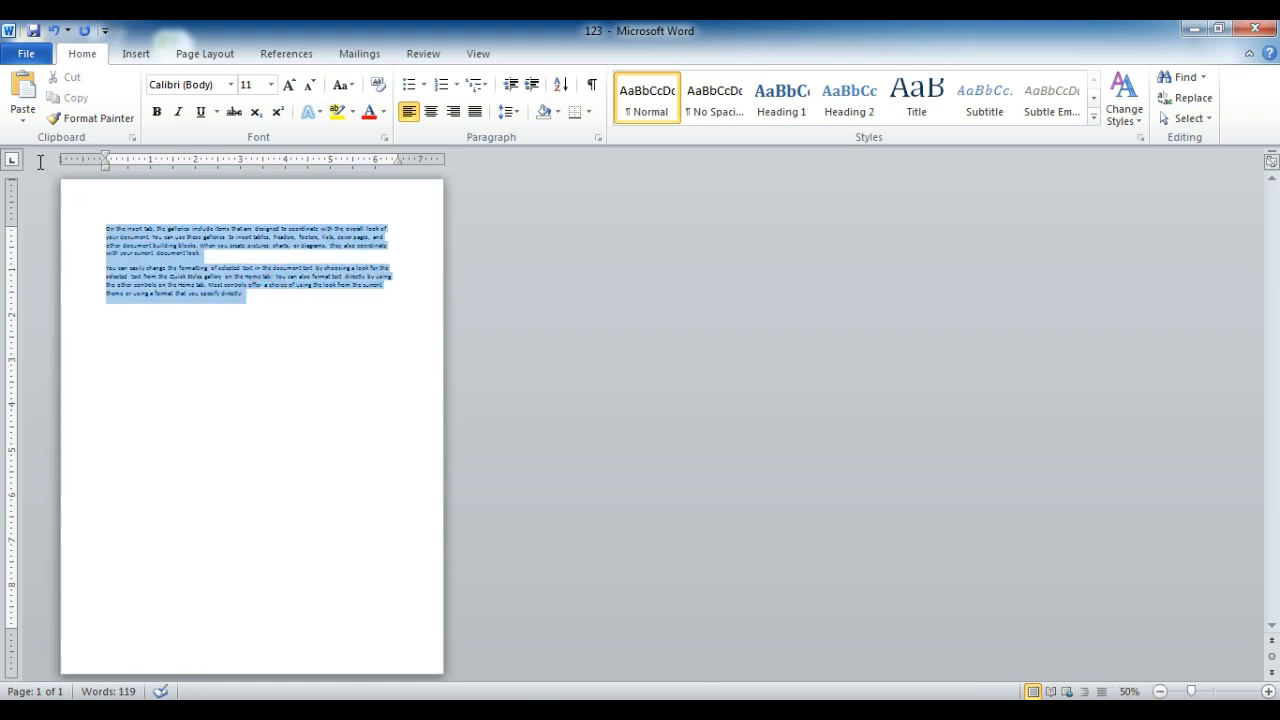
left_click(509, 111)
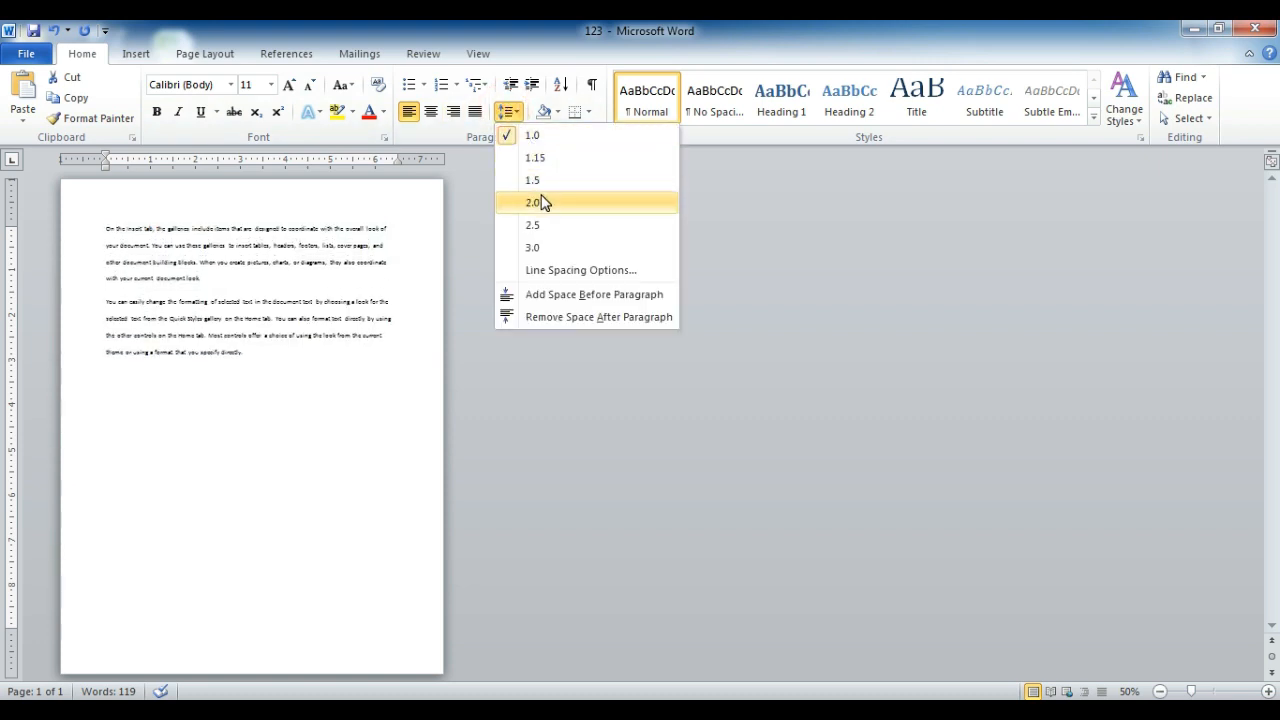
left_click(546, 249)
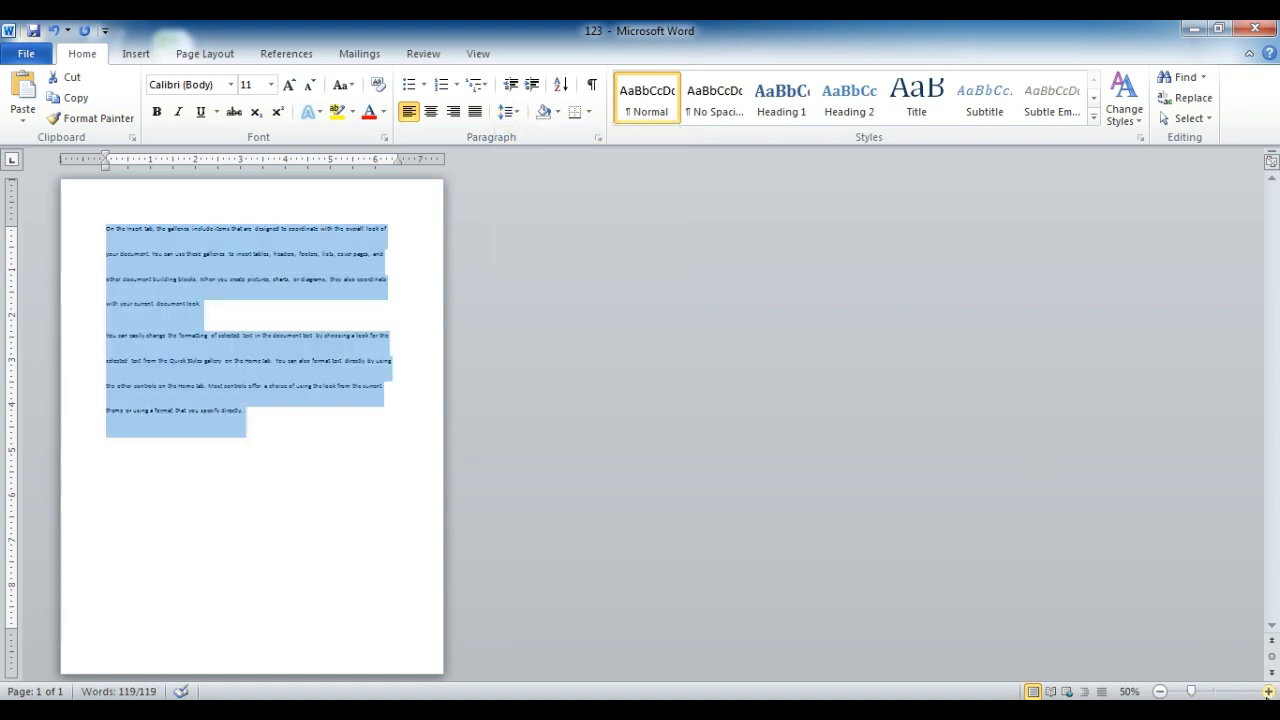
Zoom the document to 90% and try 2.0 line spacing on the two selected paragraphs
left_click(1268, 691)
left_click(1268, 691)
left_click(1268, 691)
left_click(1268, 691)
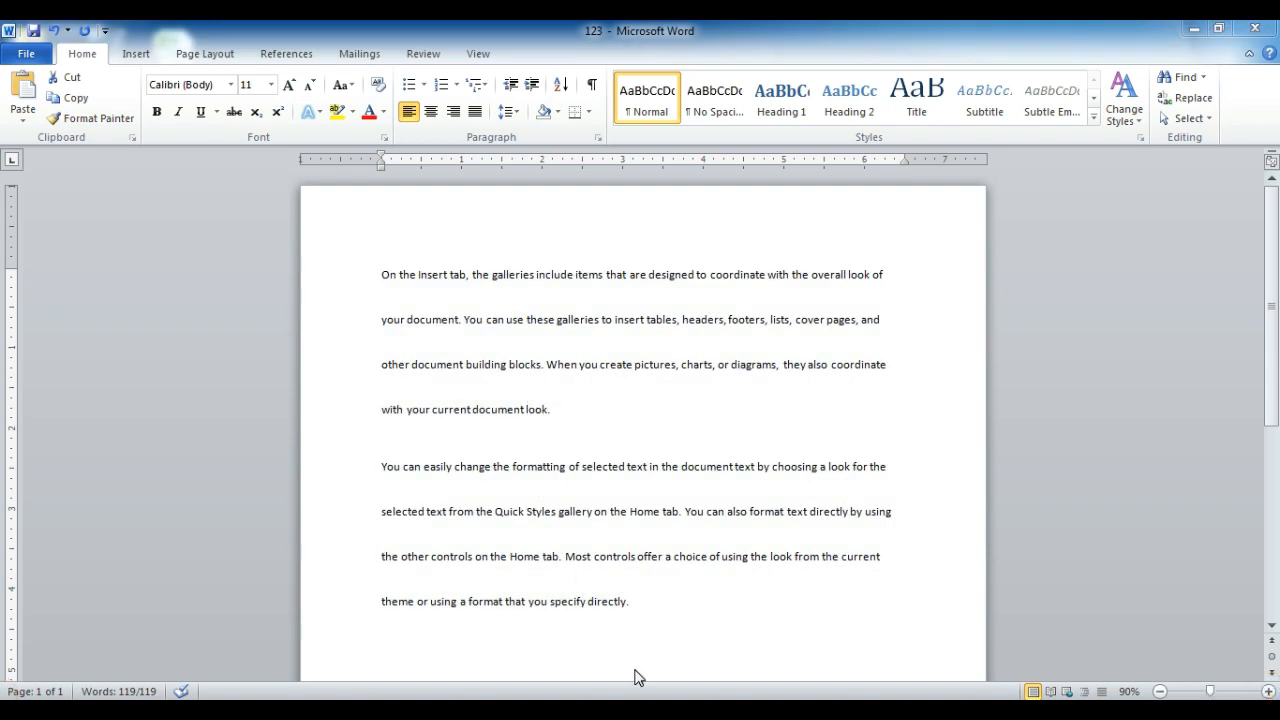
left_click(510, 111)
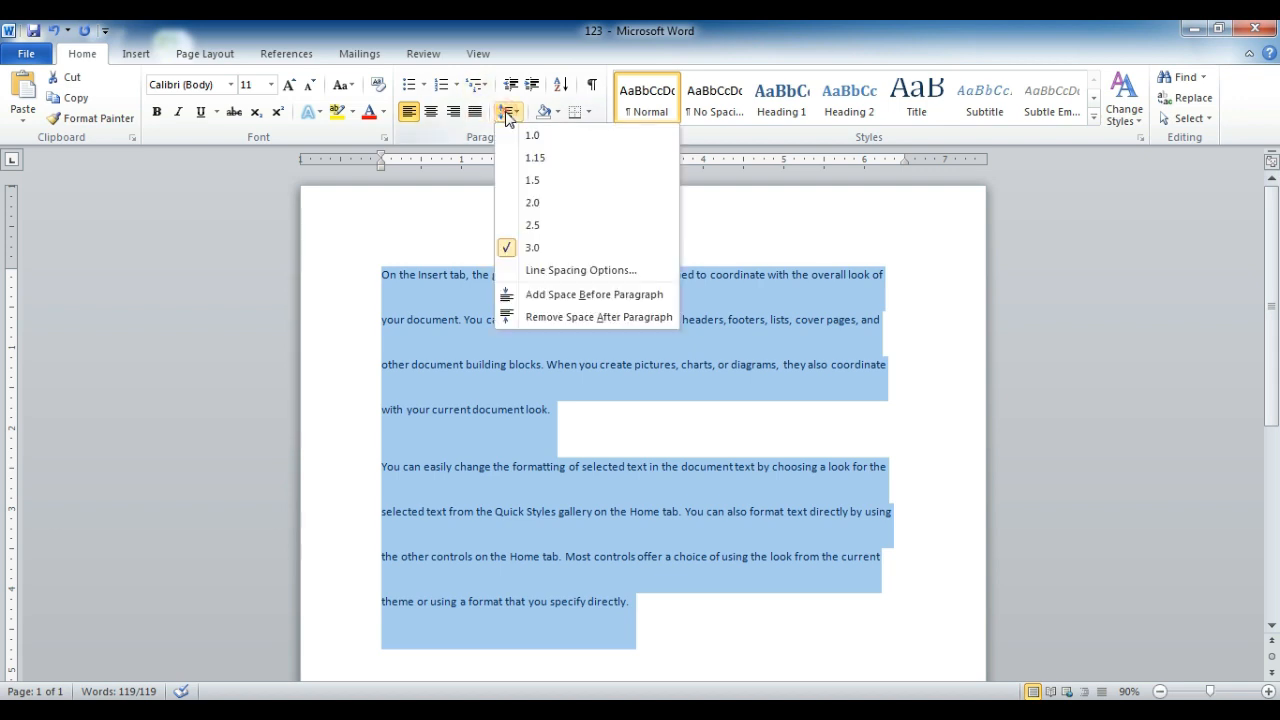
left_click(525, 195)
left_click(658, 508)
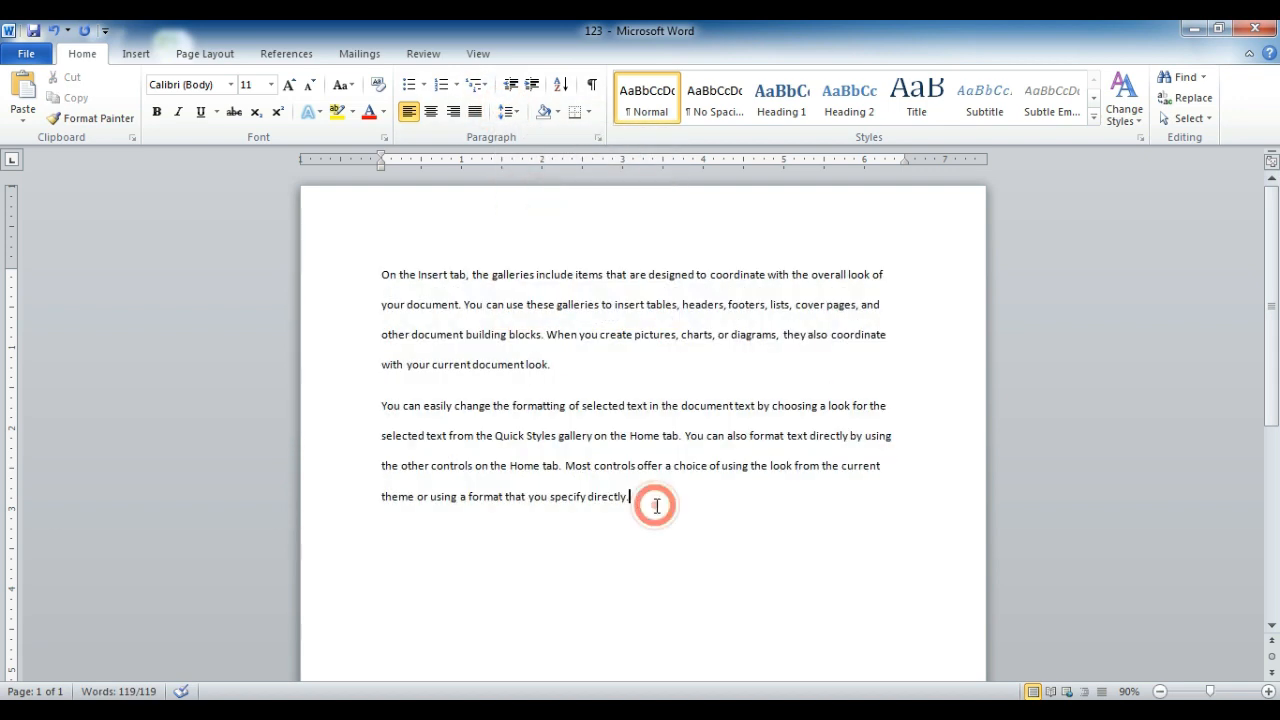
Undo the line spacing changes and text deletions to restore the three sample paragraphs with an empty line below them
key("ctrl+z")
key("ctrl+z")
key("ctrl+z")
key("ctrl+z")
key("ctrl+z")
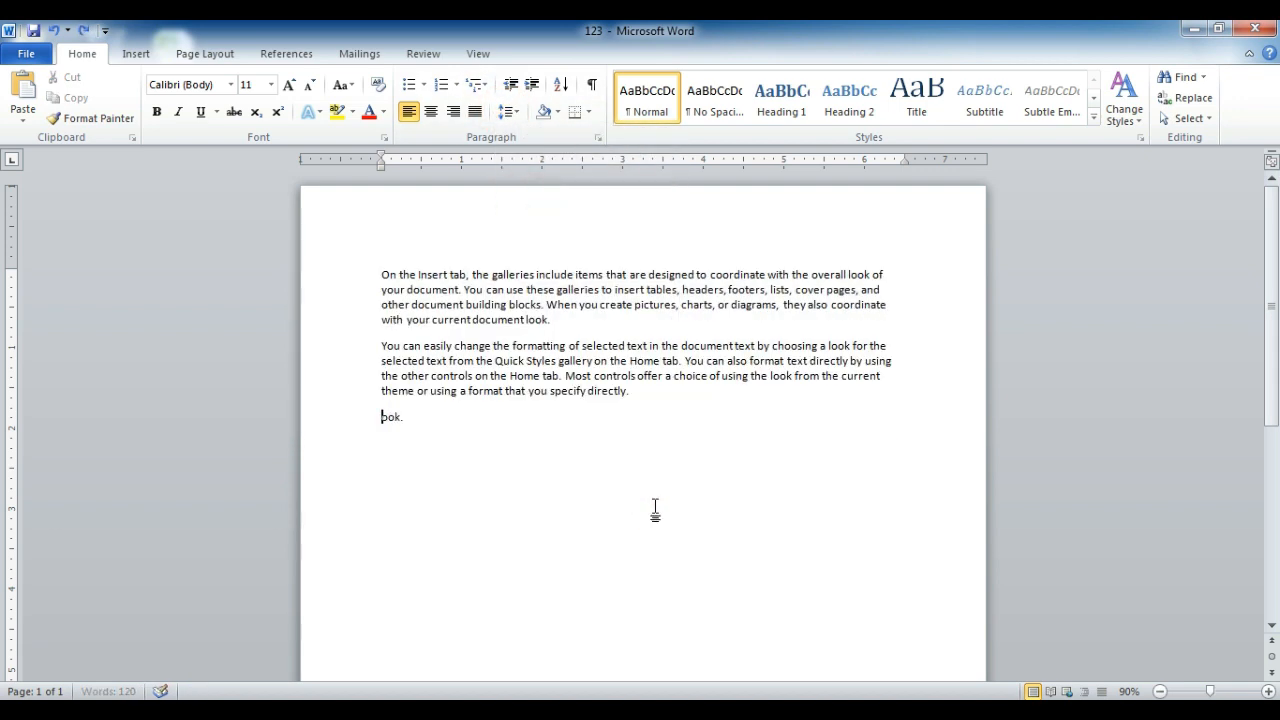
key("ctrl+z")
key("ctrl+z")
key("ctrl+z")
key("ctrl+z")
key("ctrl+z")
key("ctrl+z")
key("ctrl+z")
key("ctrl+z")
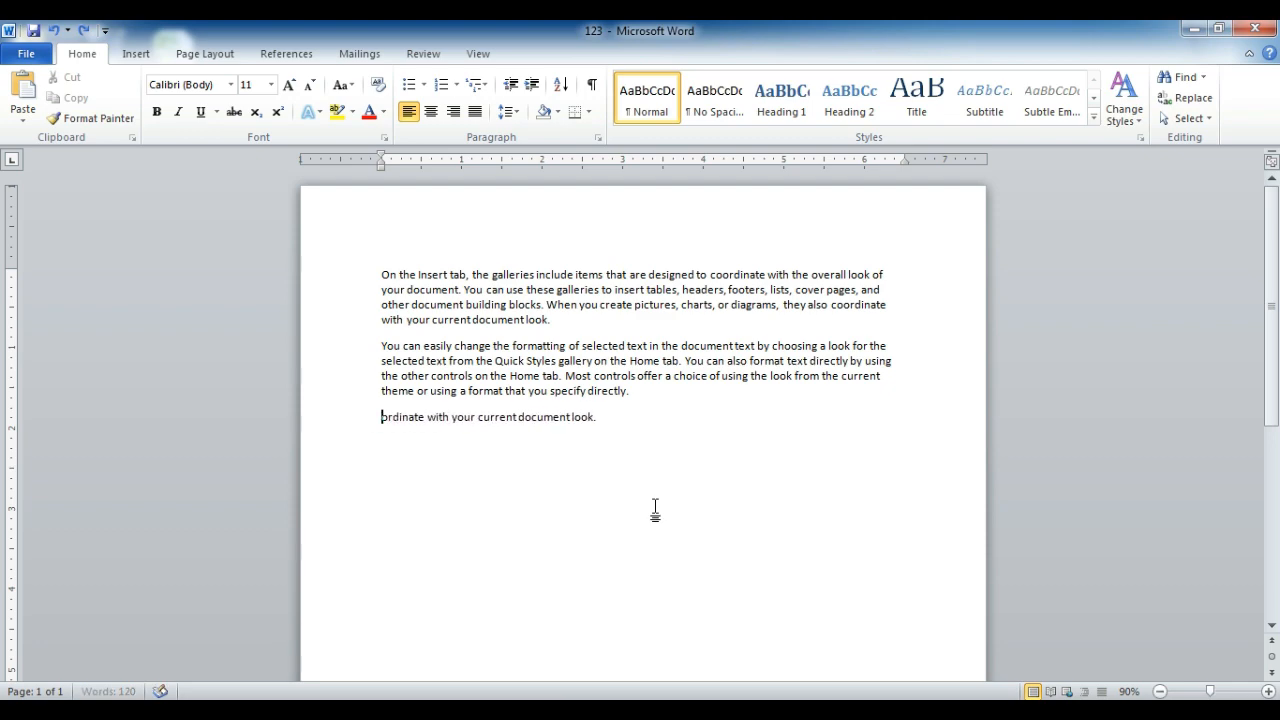
key("ctrl+z")
key("ctrl+z")
key("ctrl+z")
key("ctrl+z")
key("ctrl+z")
key("ctrl+z")
key("ctrl+z")
key("ctrl+z")
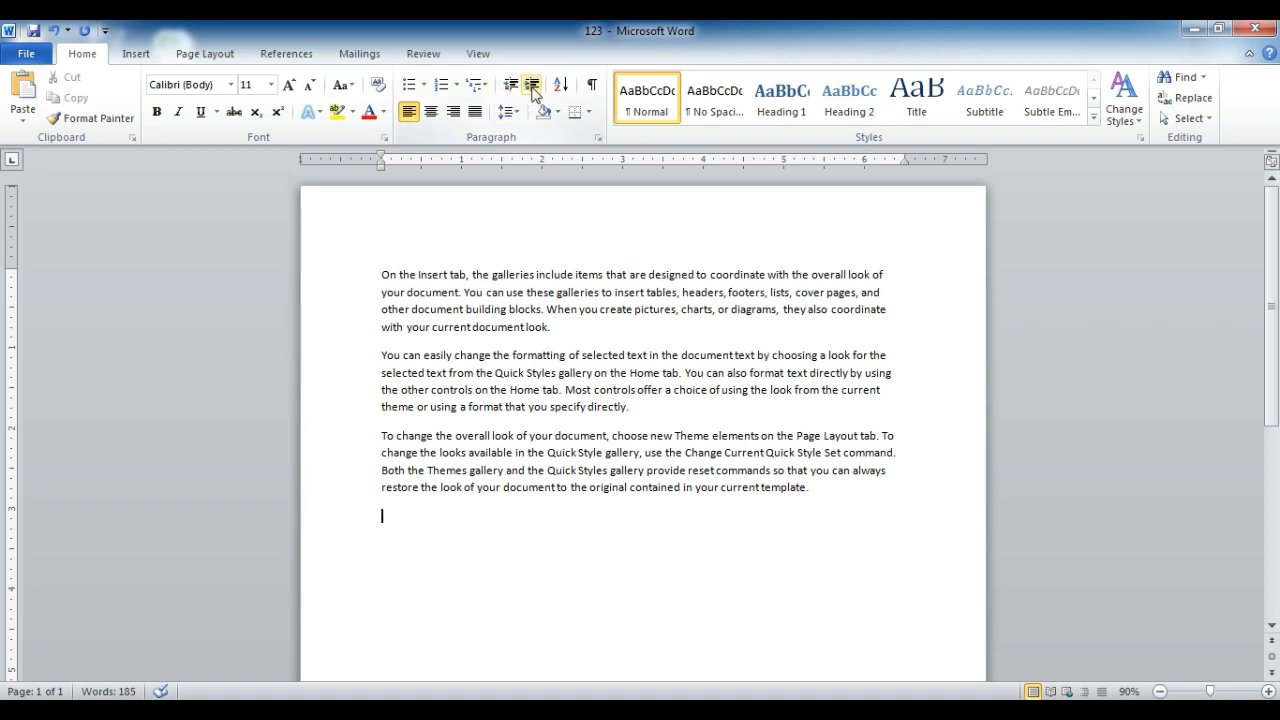
Increase the left indent of the empty line below the third paragraph to 1 inch
left_click(381, 166)
left_click(381, 170)
left_click(465, 514)
key("Return")
left_click(384, 533)
left_click(535, 88)
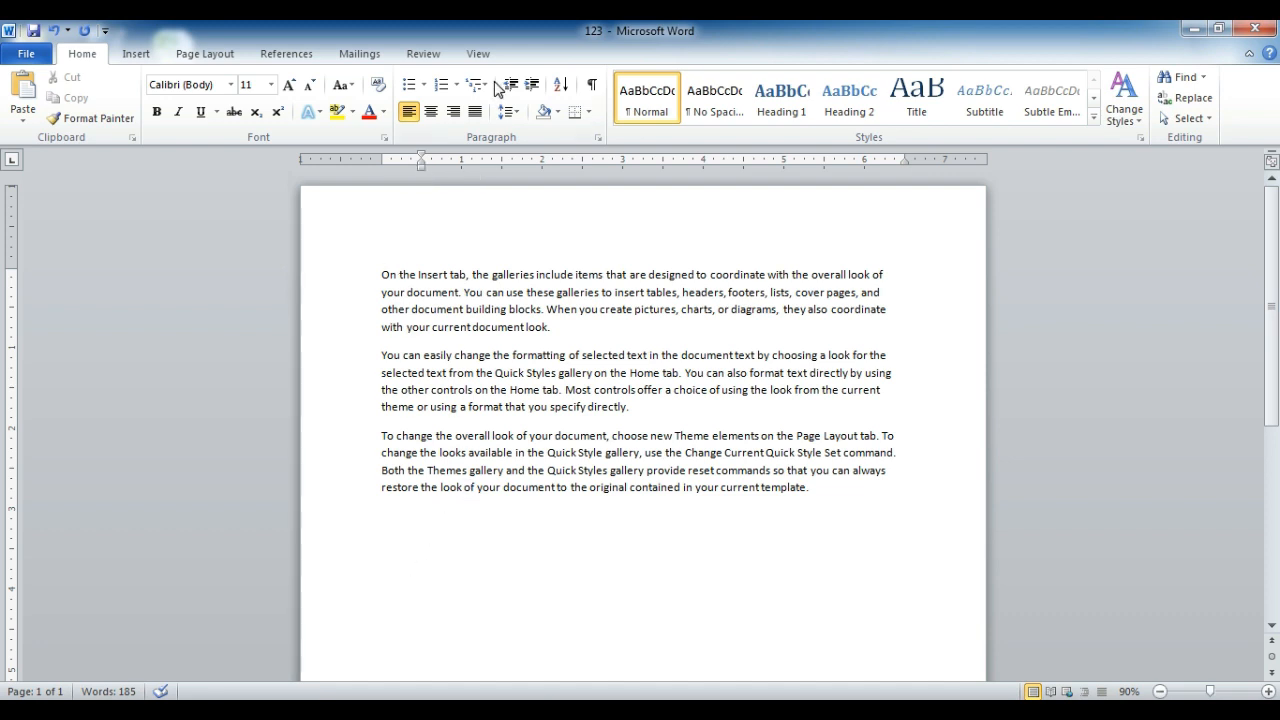
left_click(531, 88)
Enter the lines "To change the overall", "Abc" and "123" at the indented position below the third paragraph
type("To chan")
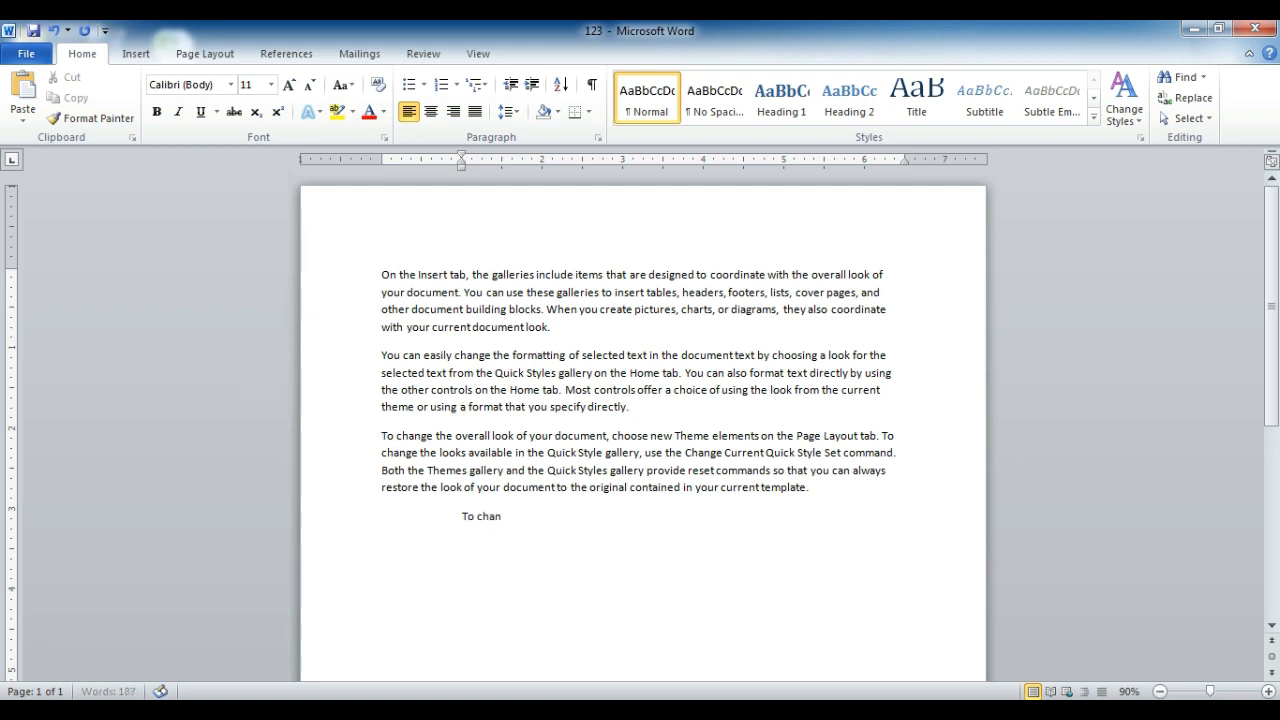
type("ge the overall")
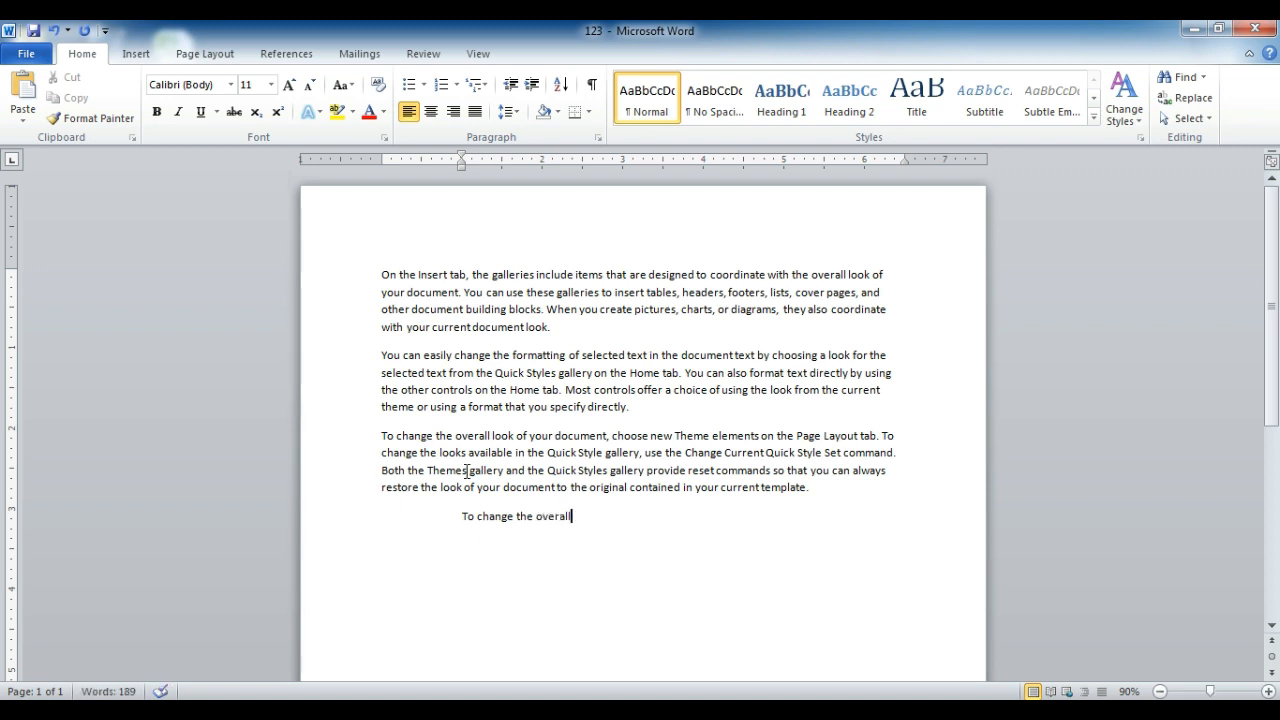
left_click(463, 519)
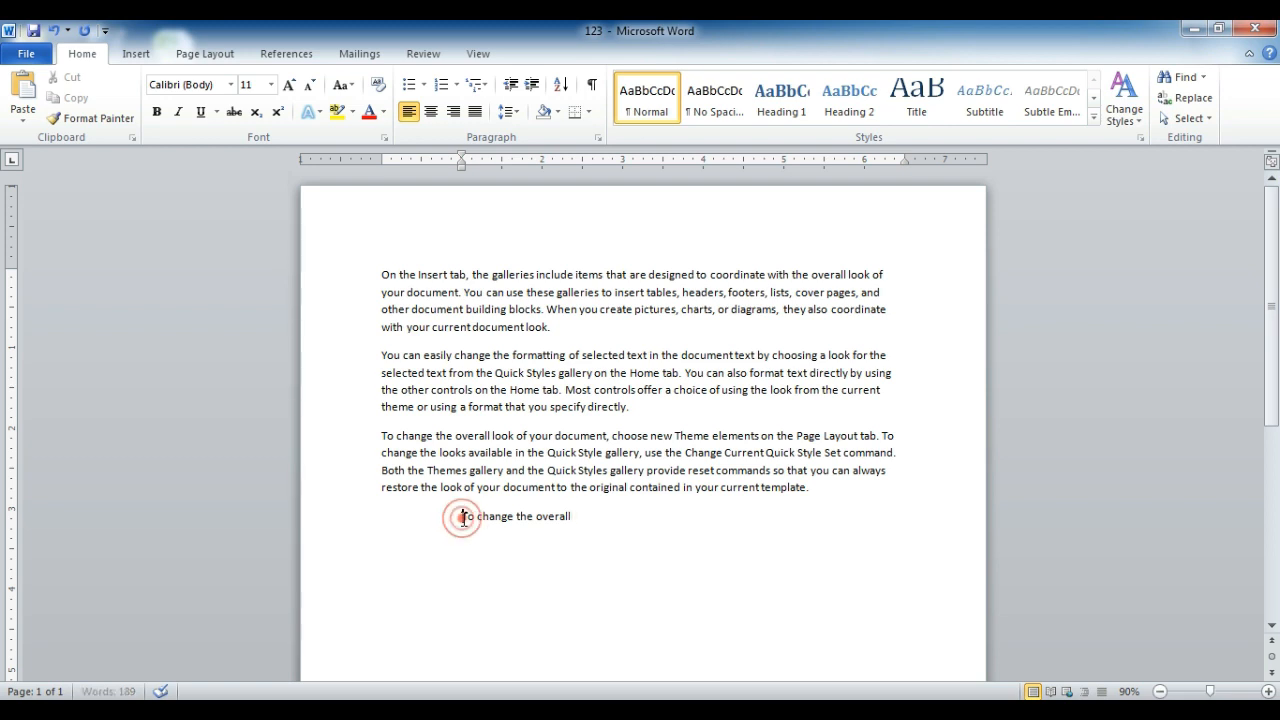
left_click(579, 517)
key("Return")
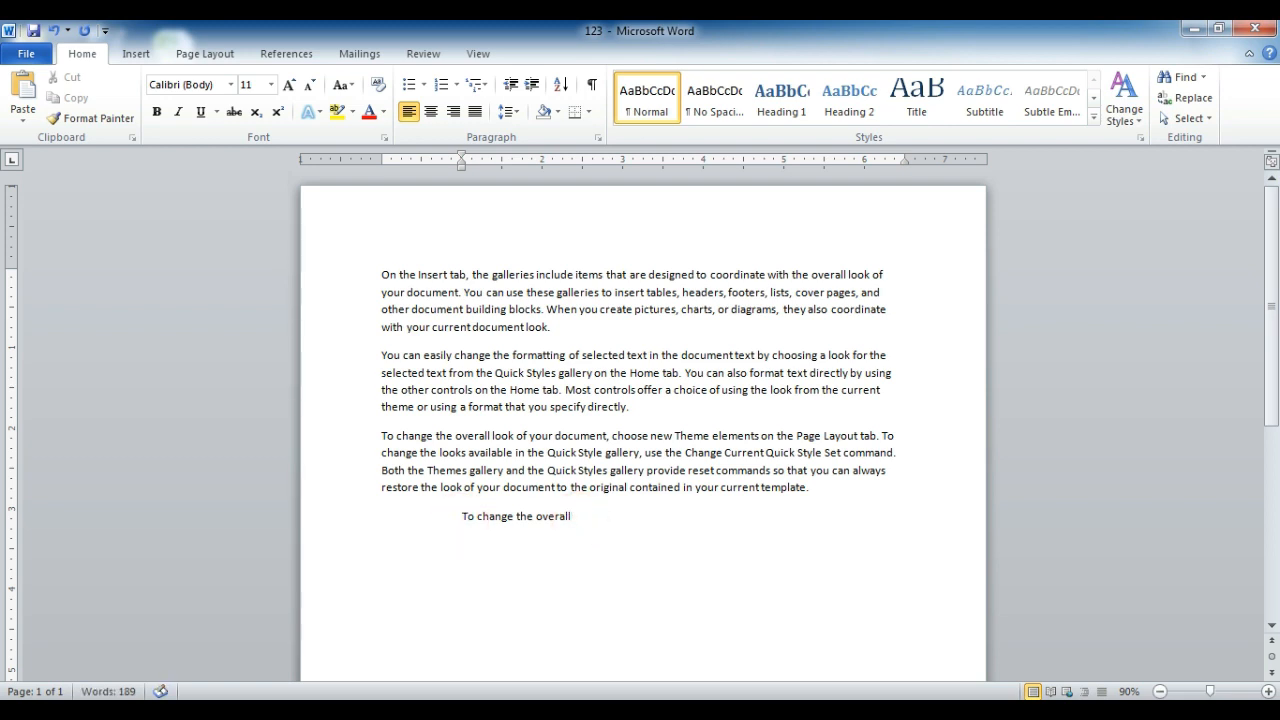
type("Abc")
key("Return")
type("123")
key("Return")
left_click(487, 543)
left_click_drag(463, 517, 523, 551)
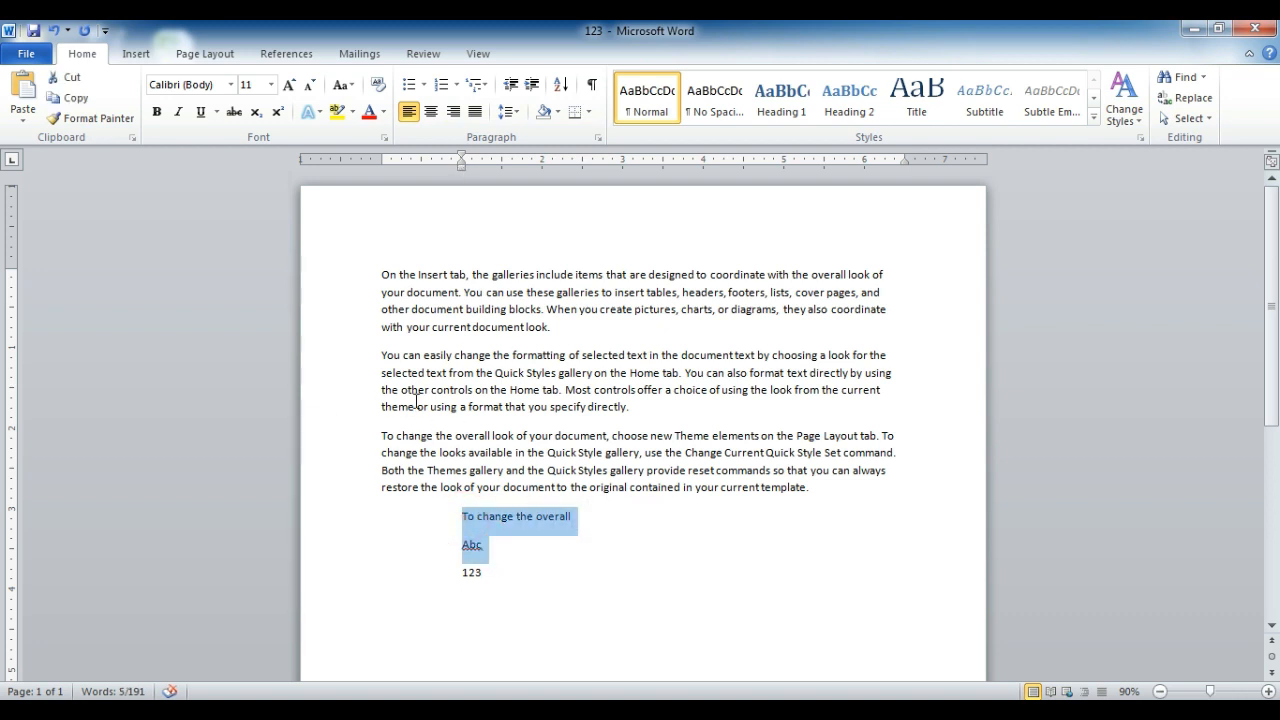
Set the left indent of the second paragraph, starting with "You can easily change", to 1 inch
left_click_drag(382, 356, 731, 415)
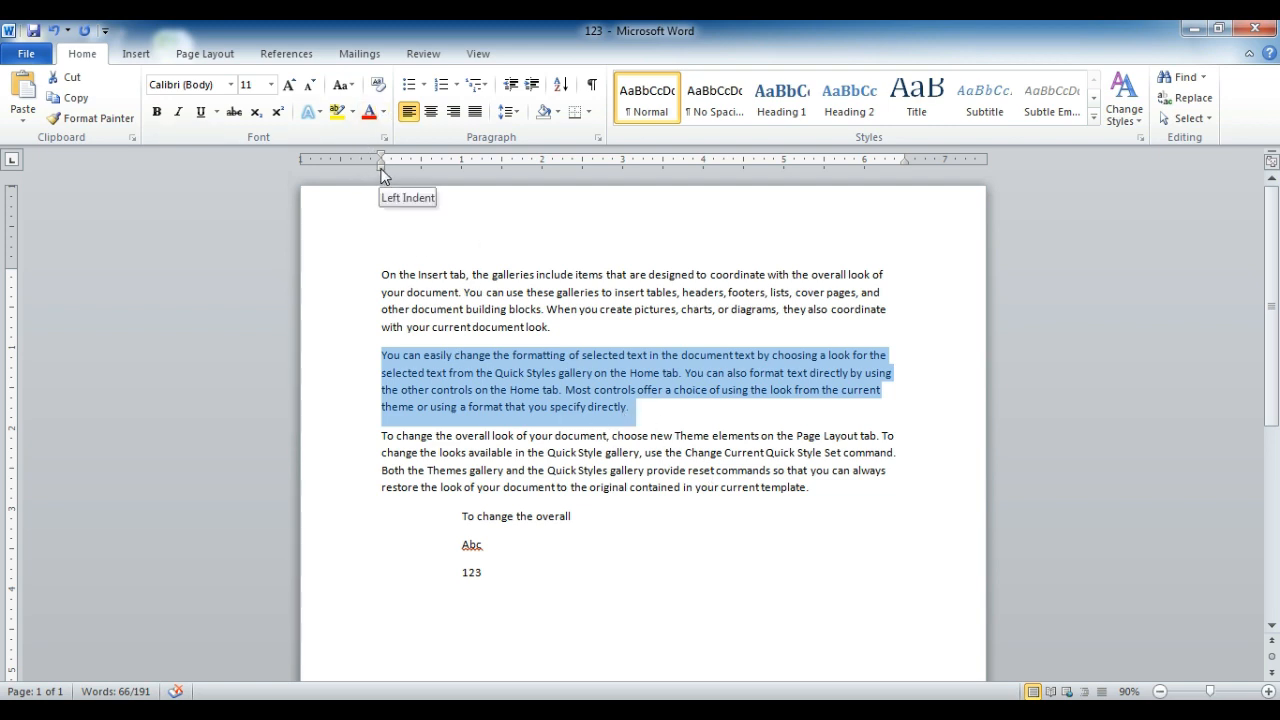
mouse_move(381, 170)
left_mouse_down()
mouse_move(467, 188)
mouse_move(461, 176)
left_mouse_up()
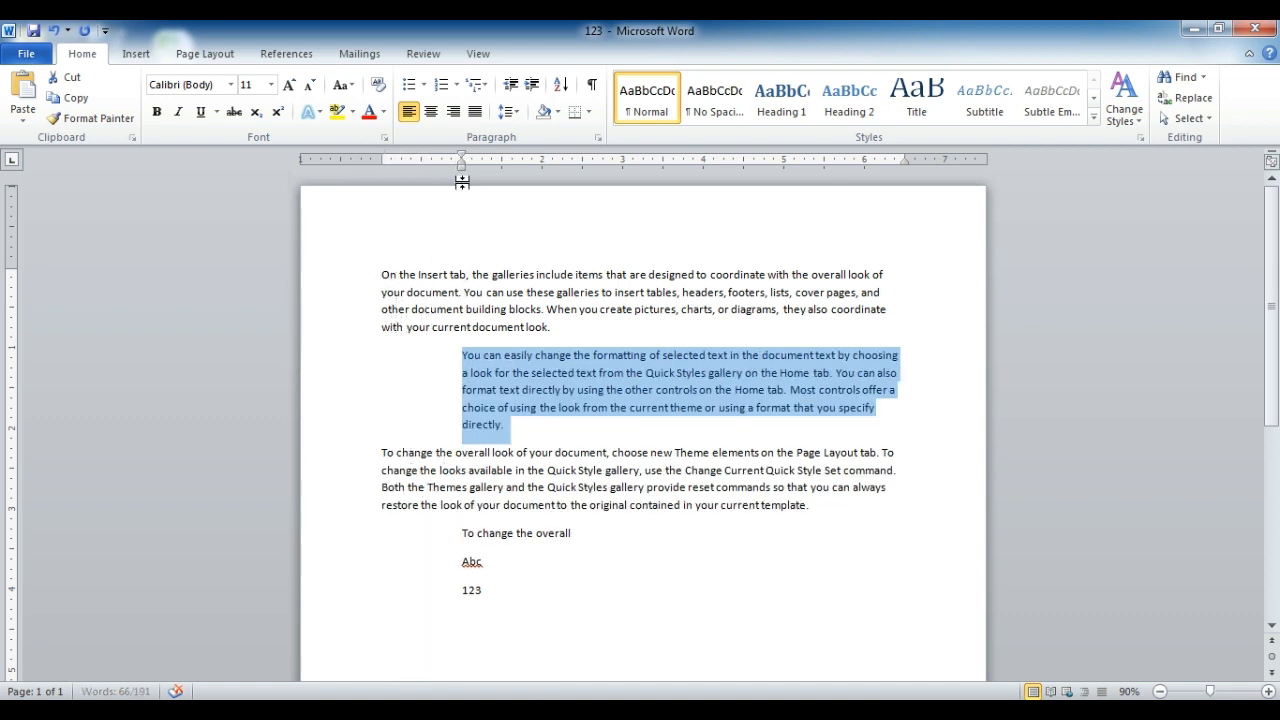
left_click(553, 444)
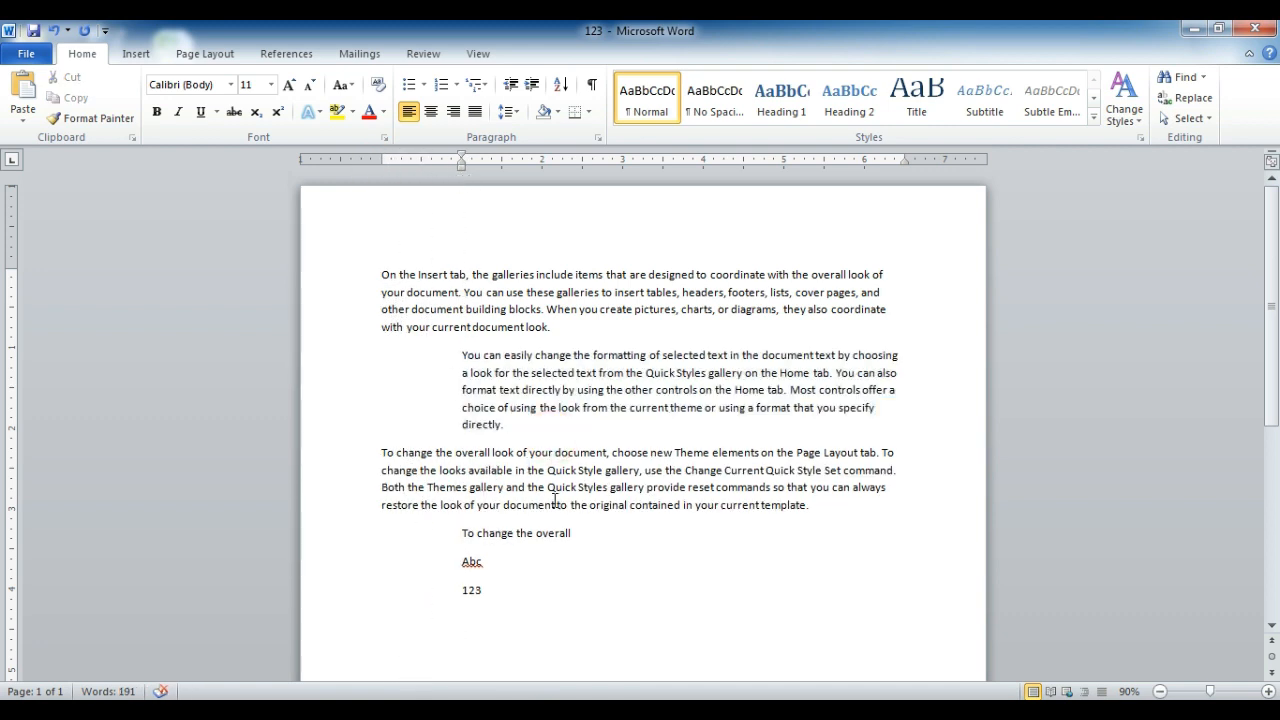
Add the line "Dfngjdbghjkd" below "123" and try decreasing and increasing the indent of the empty line after it
left_click(505, 585)
key("Return")
type("dfngjdbghjkd")
key("Return")
left_click(511, 85)
left_click(531, 85)
Review the paragraph indent and spacing settings and try a first-line indent of about 0.3 inch on the "123" line
double_click(462, 160)
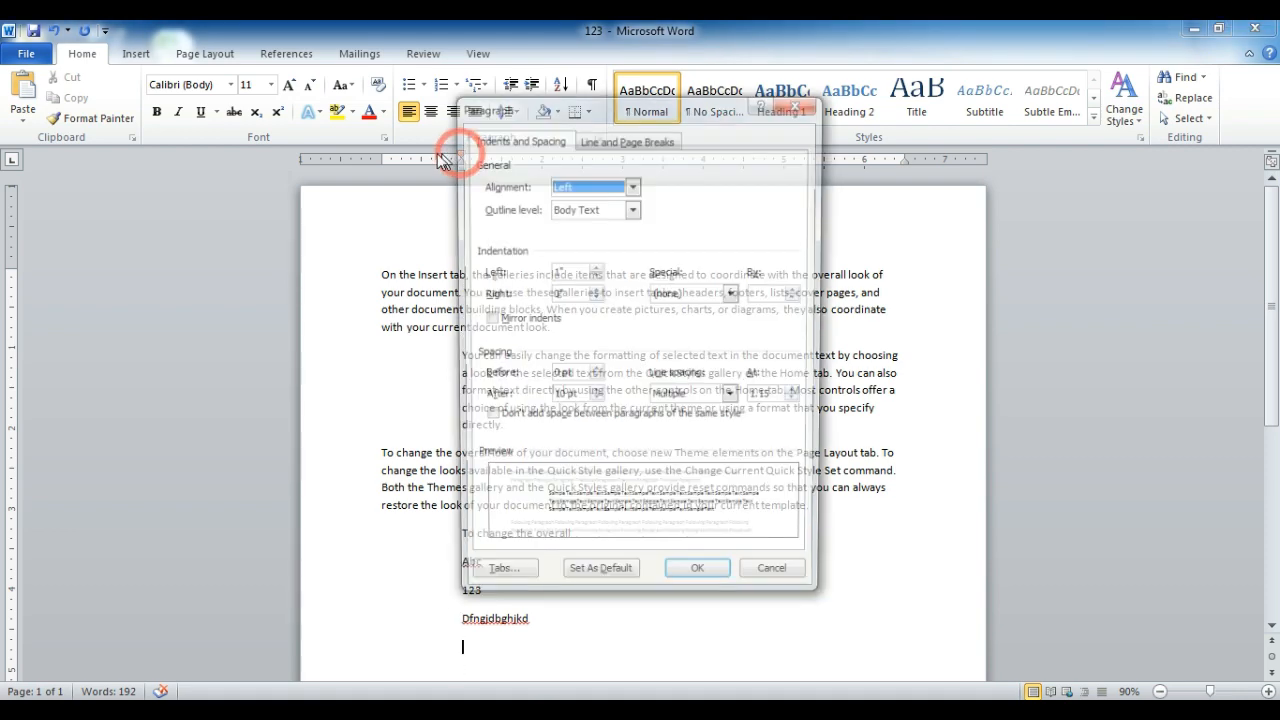
left_click(692, 584)
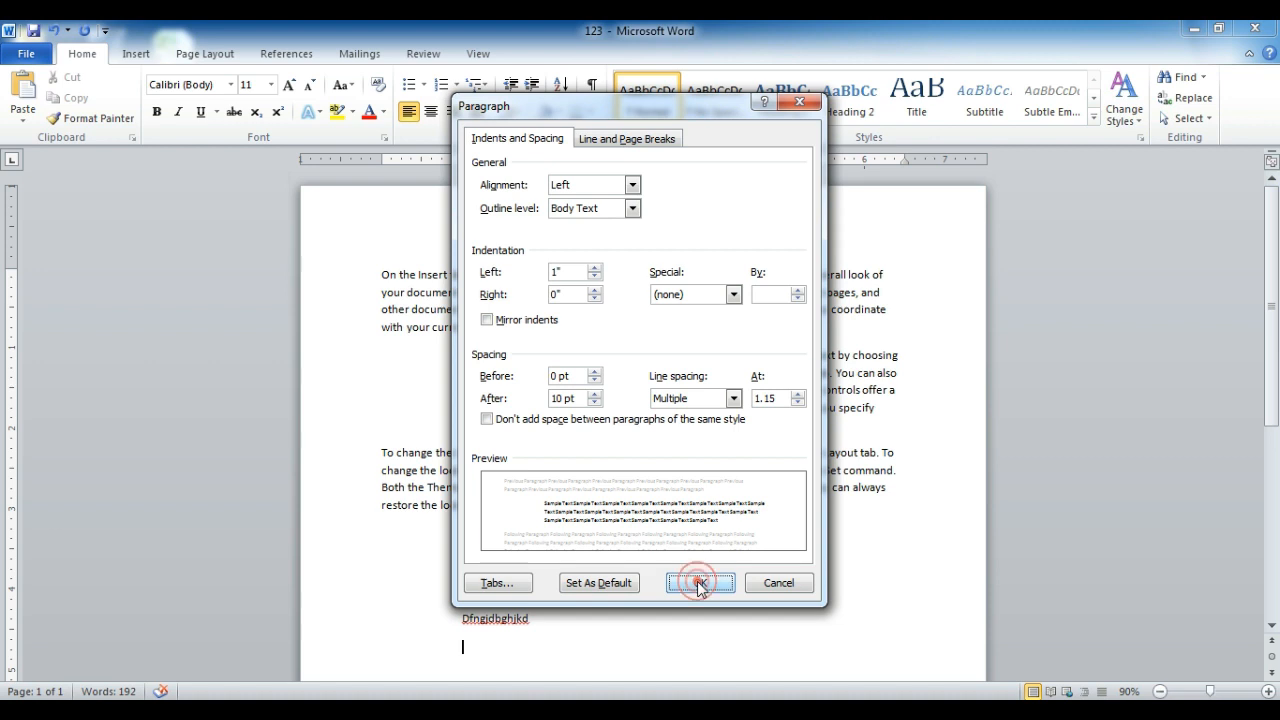
left_click(699, 585)
left_click_drag(461, 153, 405, 157)
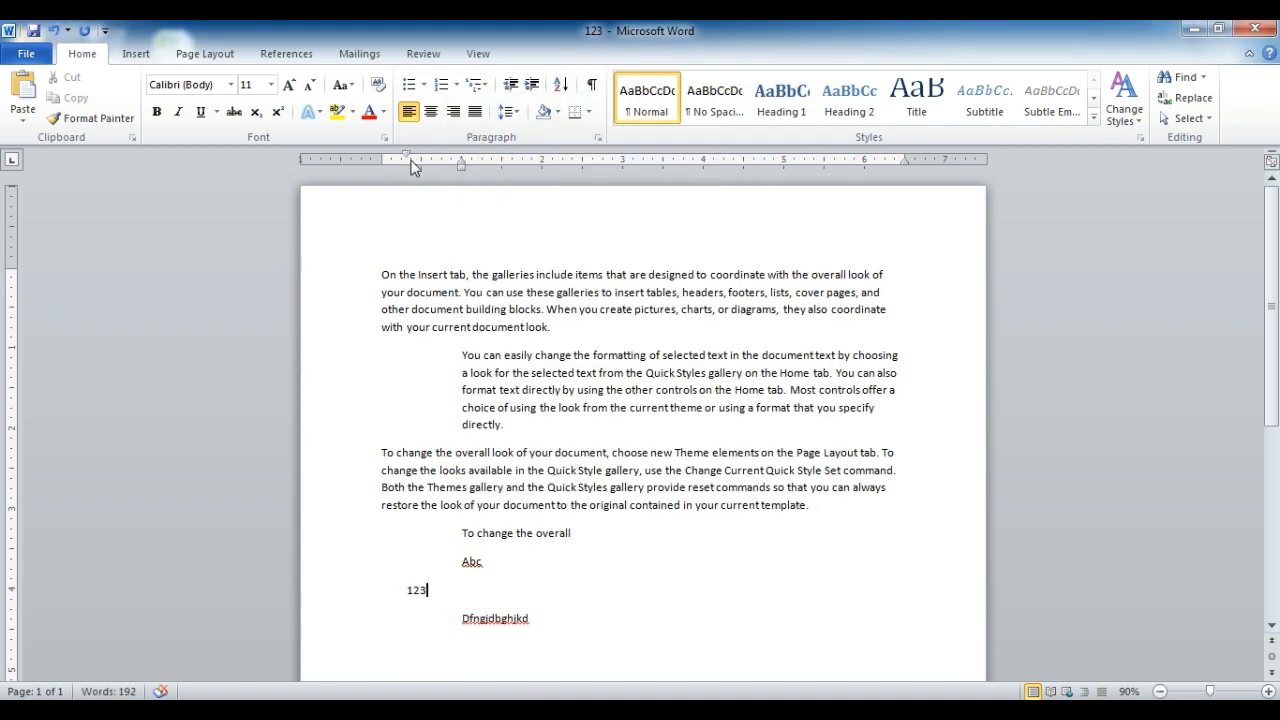
key("ctrl+z")
Move the "123" and "Dfngjdbghjkd" lines back to a left indent of 0
mouse_move(461, 166)
left_mouse_down()
mouse_move(369, 160)
mouse_move(381, 170)
left_mouse_up()
left_click(541, 614)
left_click(452, 617)
left_click(510, 84)
left_click(510, 84)
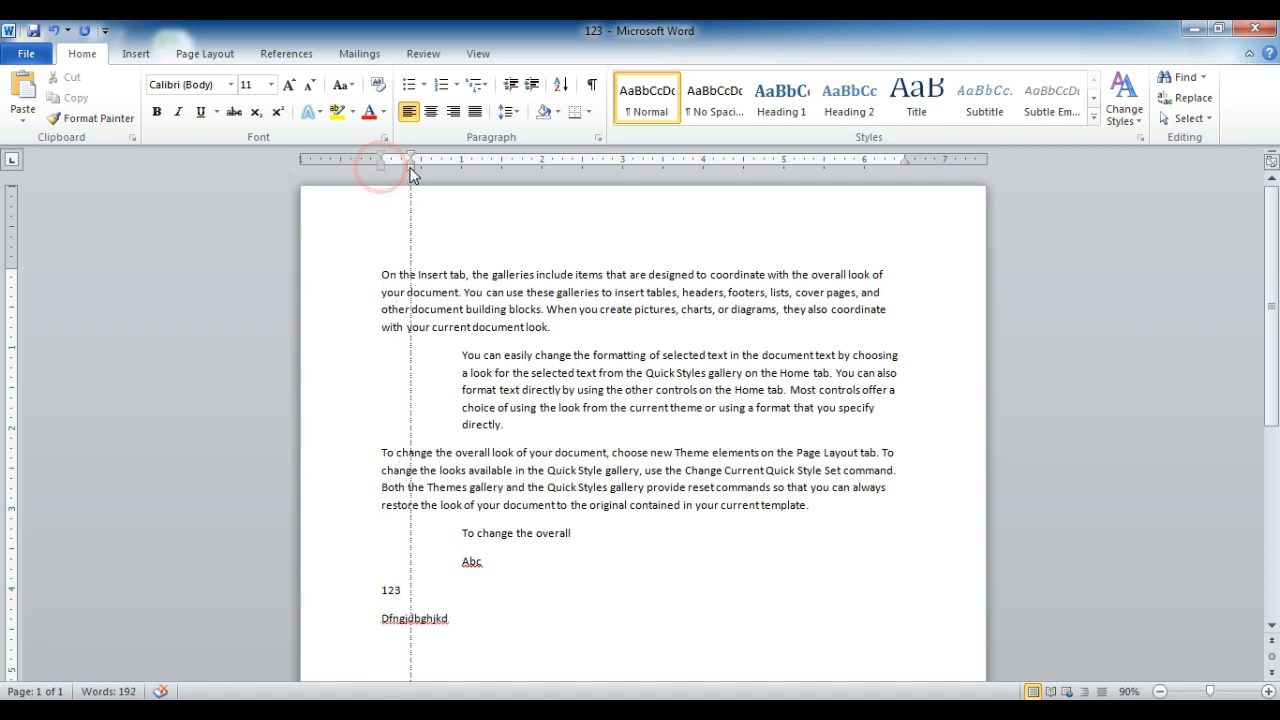
Undo the indent changes and the added lines below the third paragraph, and return the empty line's left indent to 0
key("ctrl+z")
key("ctrl+z")
key("ctrl+z")
key("ctrl+z")
key("ctrl+z")
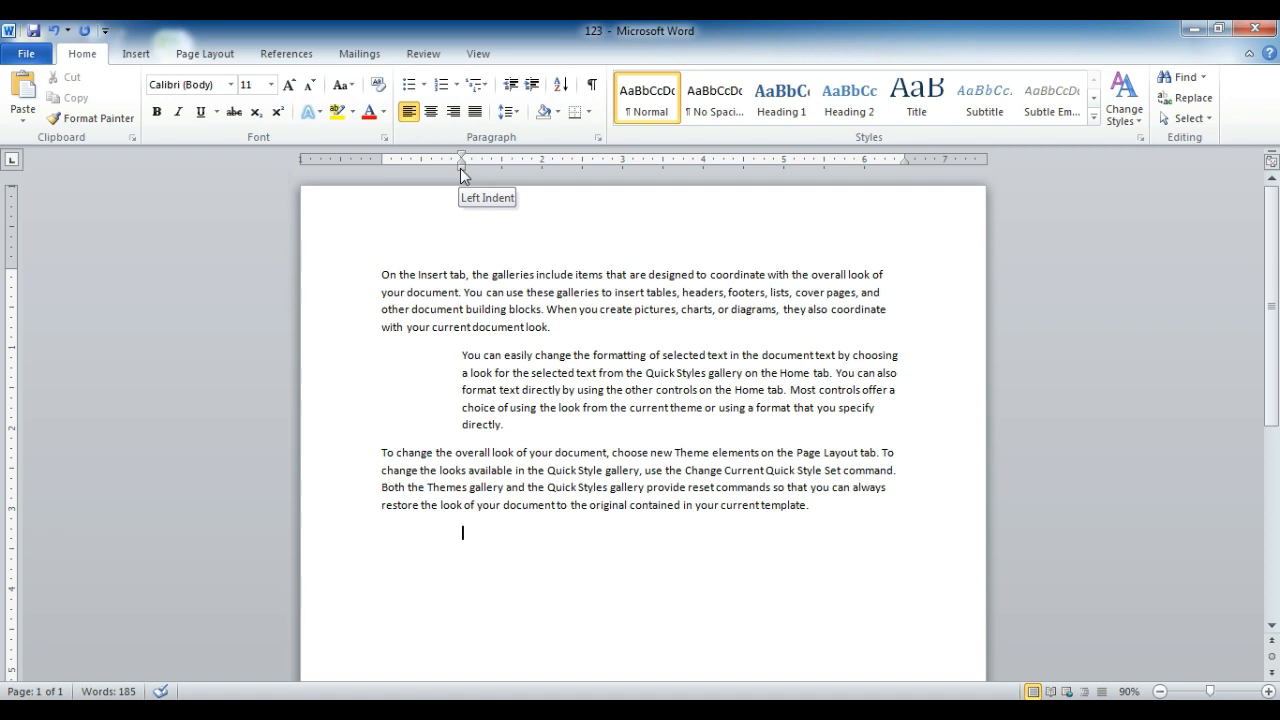
left_click_drag(460, 168, 381, 163)
Review the indent and spacing settings of the second paragraph
left_click_drag(510, 422, 460, 356)
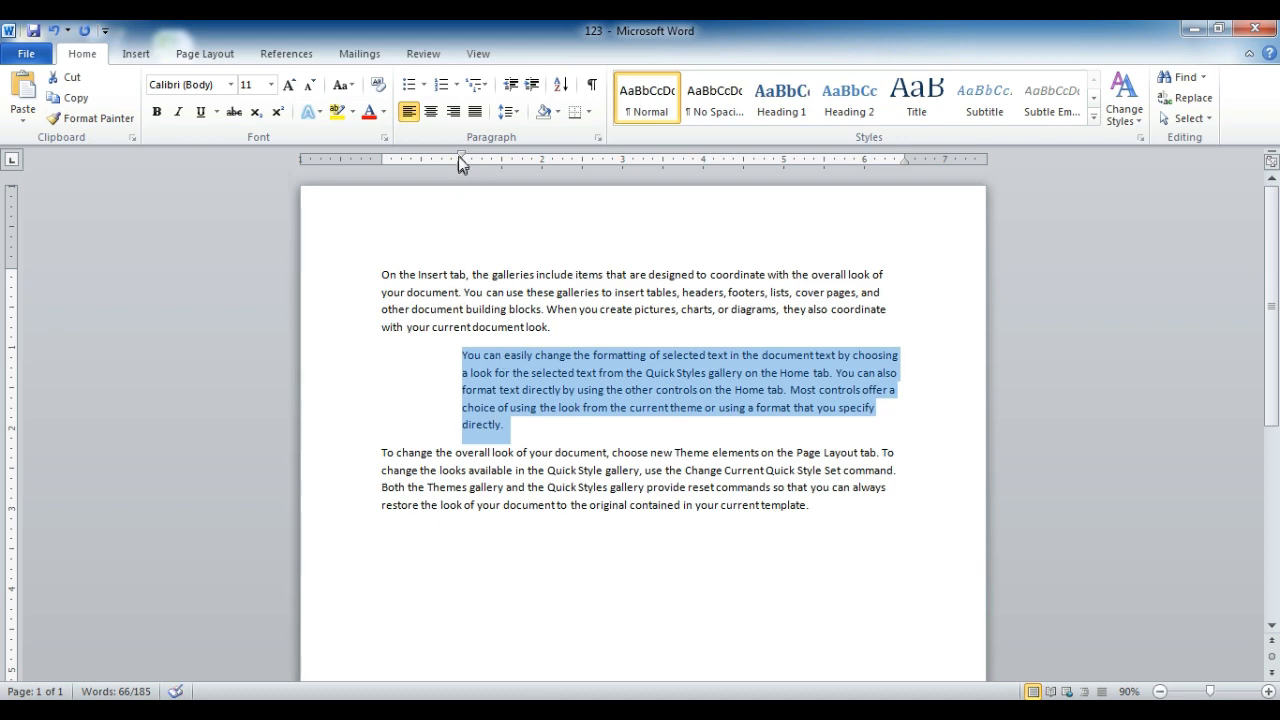
double_click(460, 163)
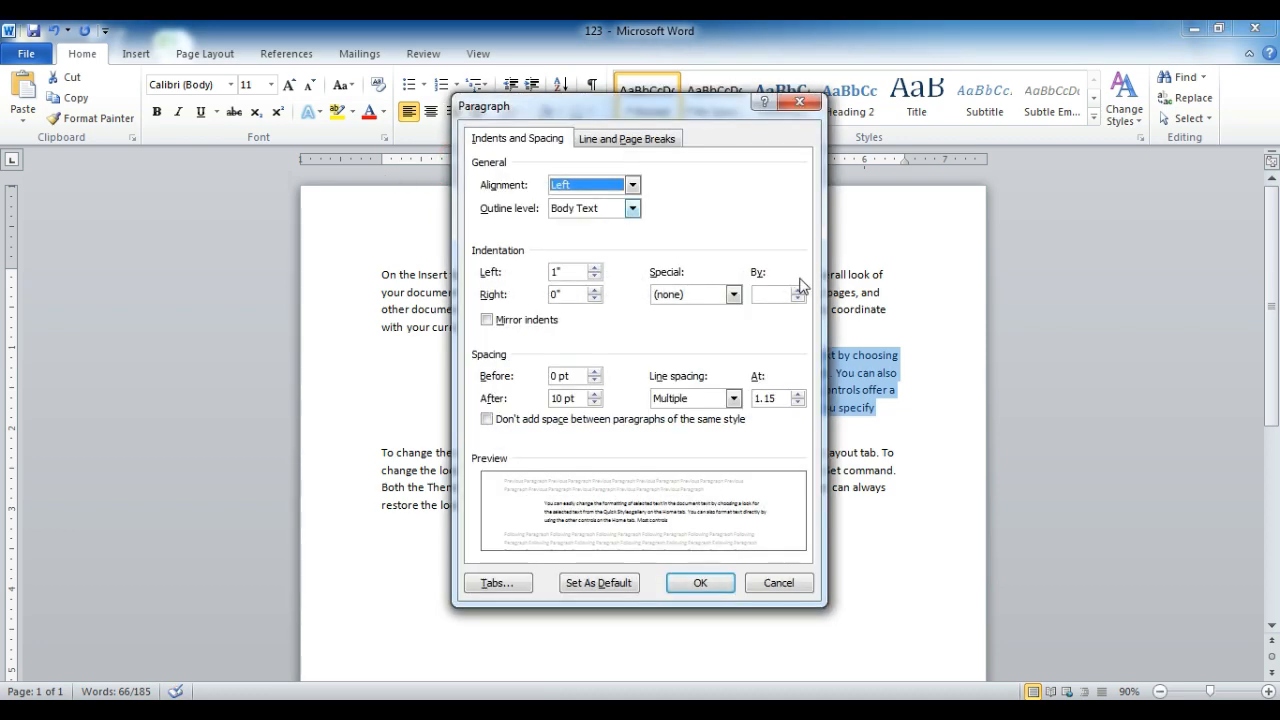
left_click(803, 104)
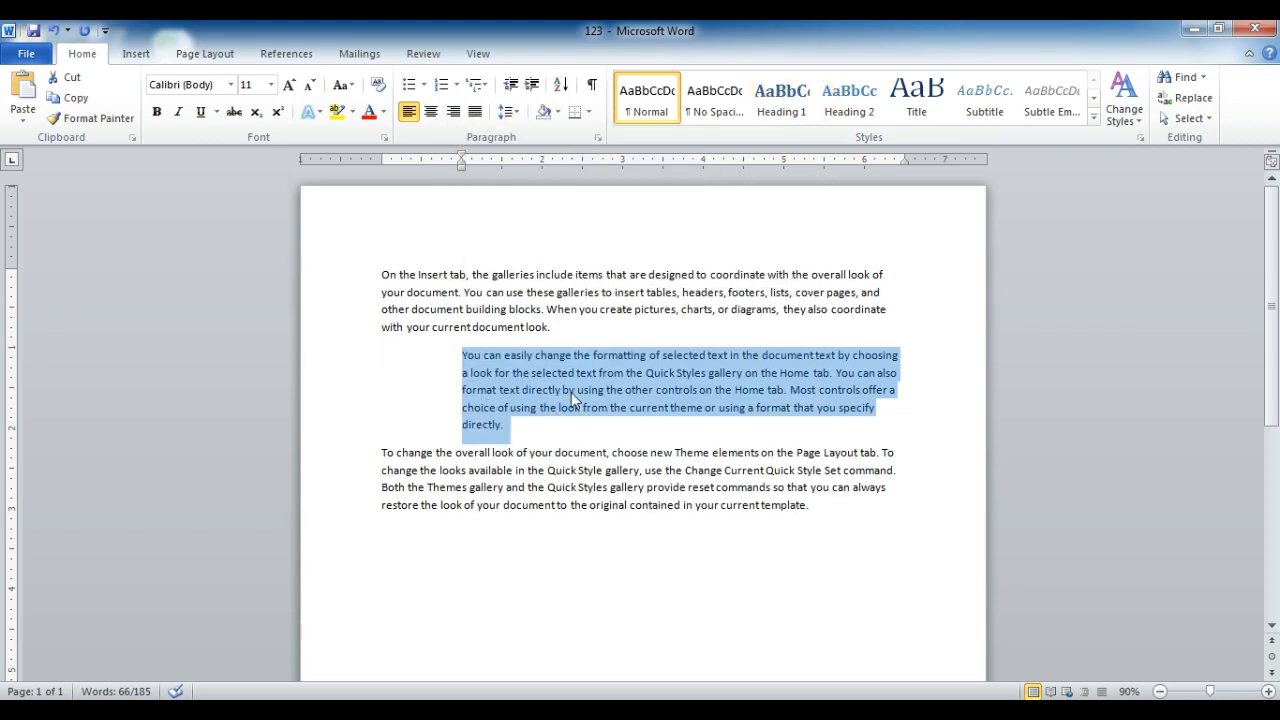
left_click(560, 387)
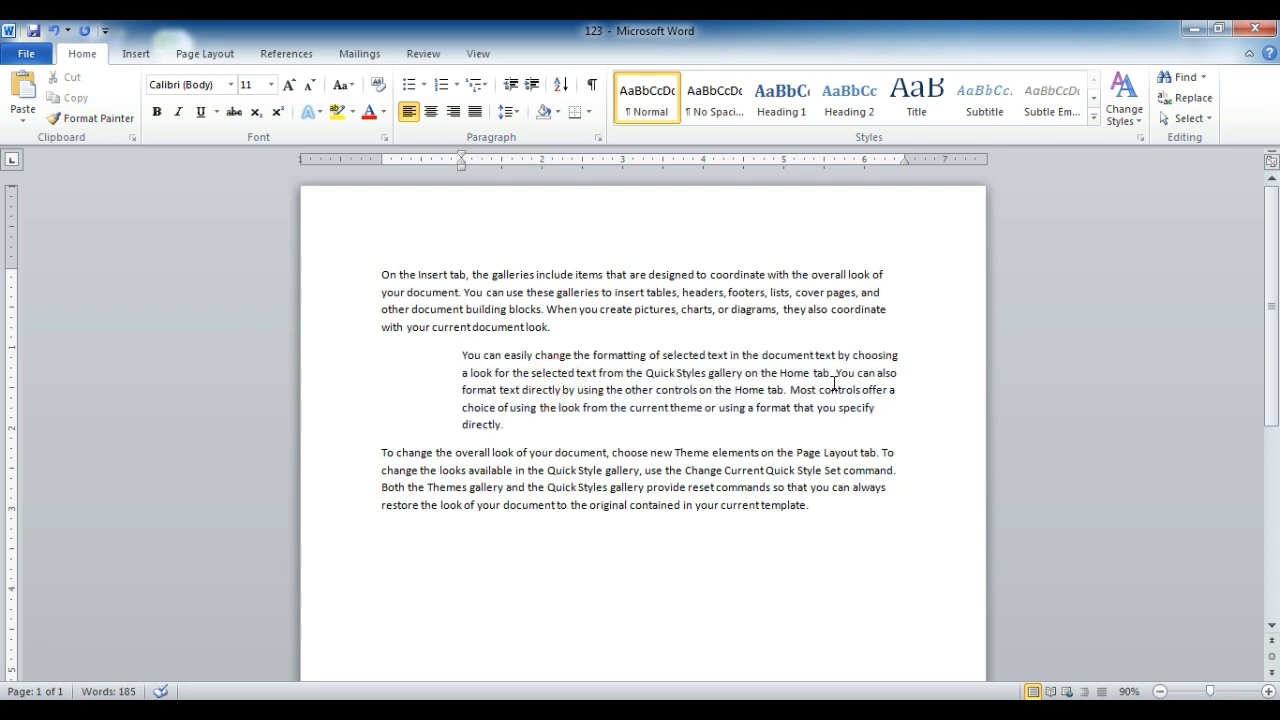
Set the left indent of the second paragraph to 0
left_click_drag(902, 370, 386, 452)
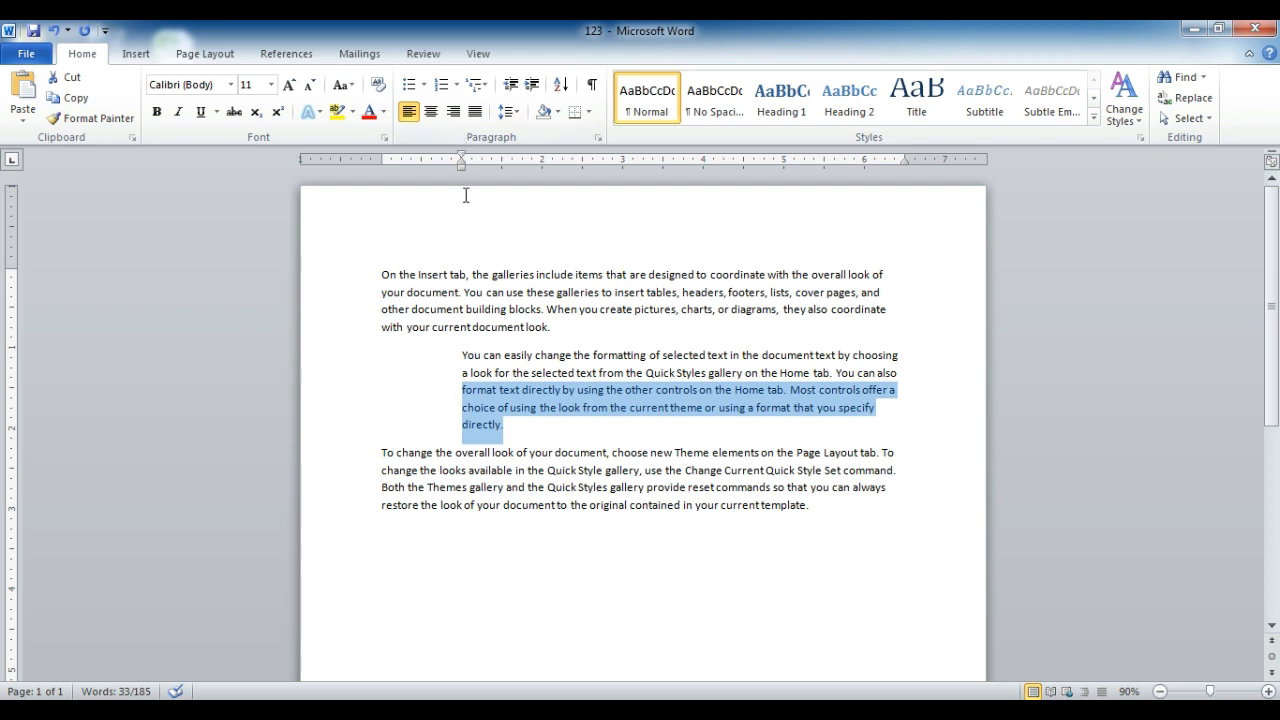
mouse_move(458, 165)
left_mouse_down()
mouse_move(409, 169)
mouse_move(455, 173)
left_mouse_up()
left_click_drag(462, 177, 381, 170)
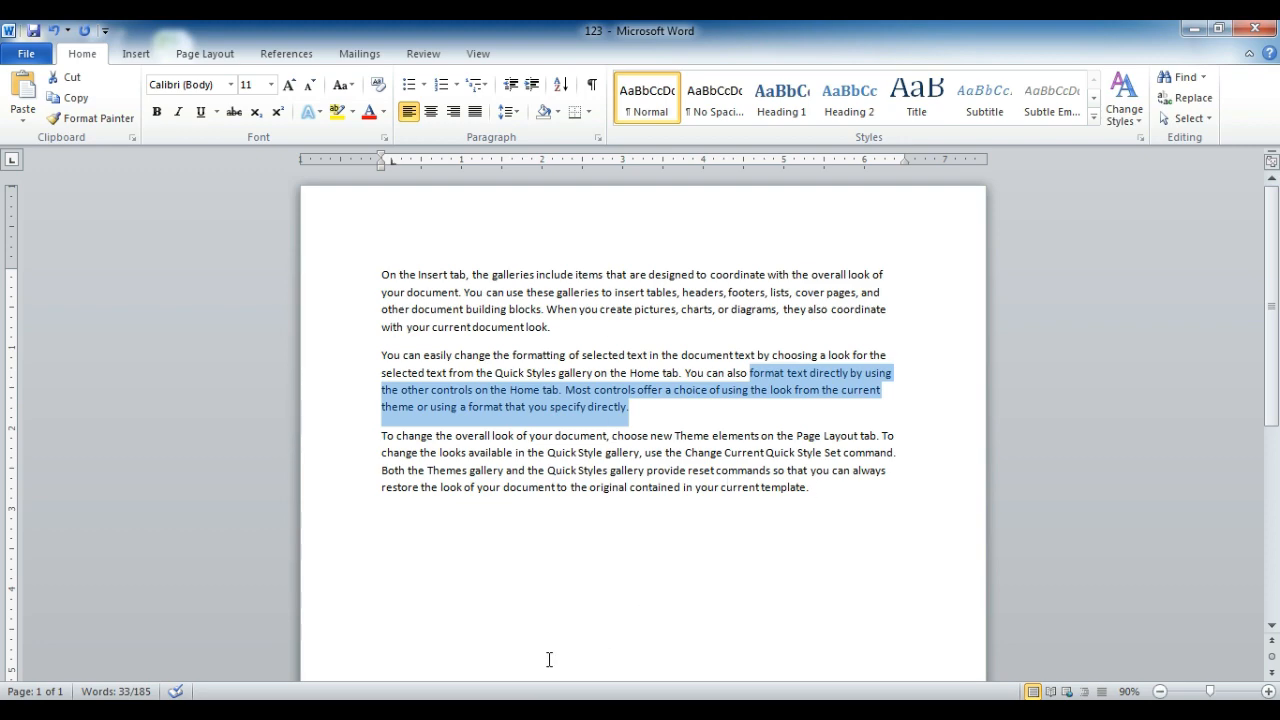
double_click(466, 516)
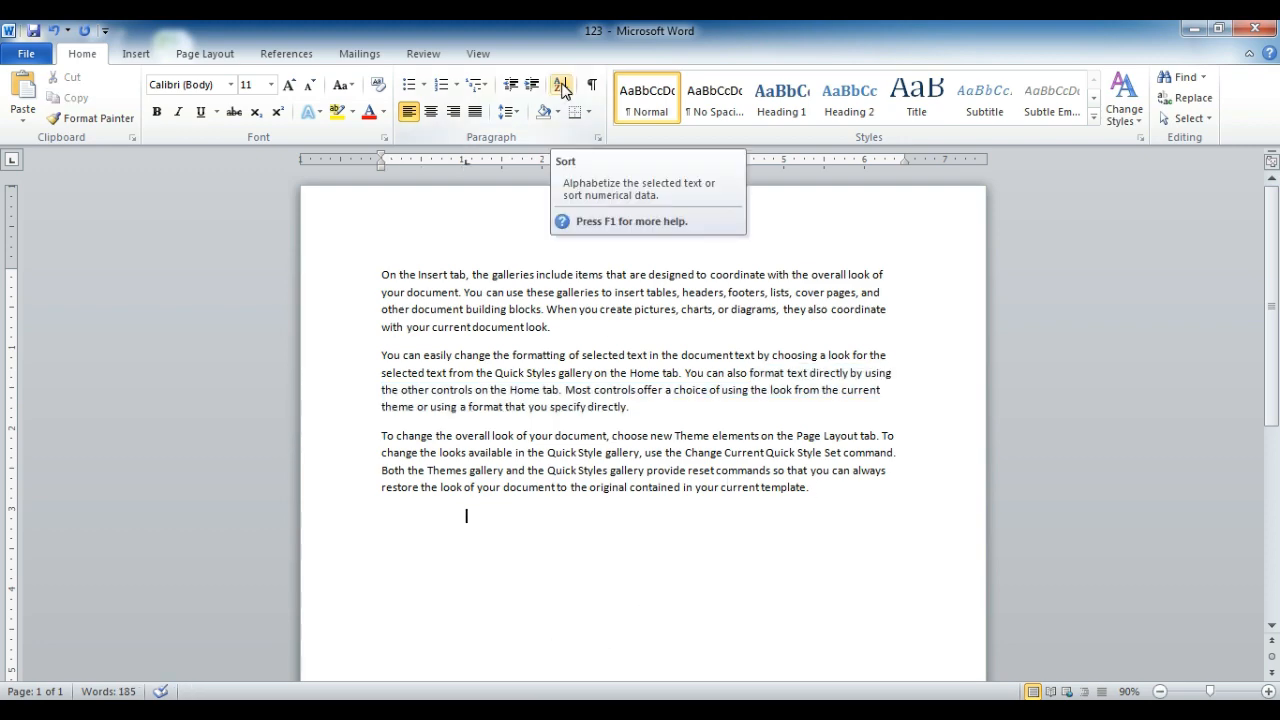
left_click(563, 89)
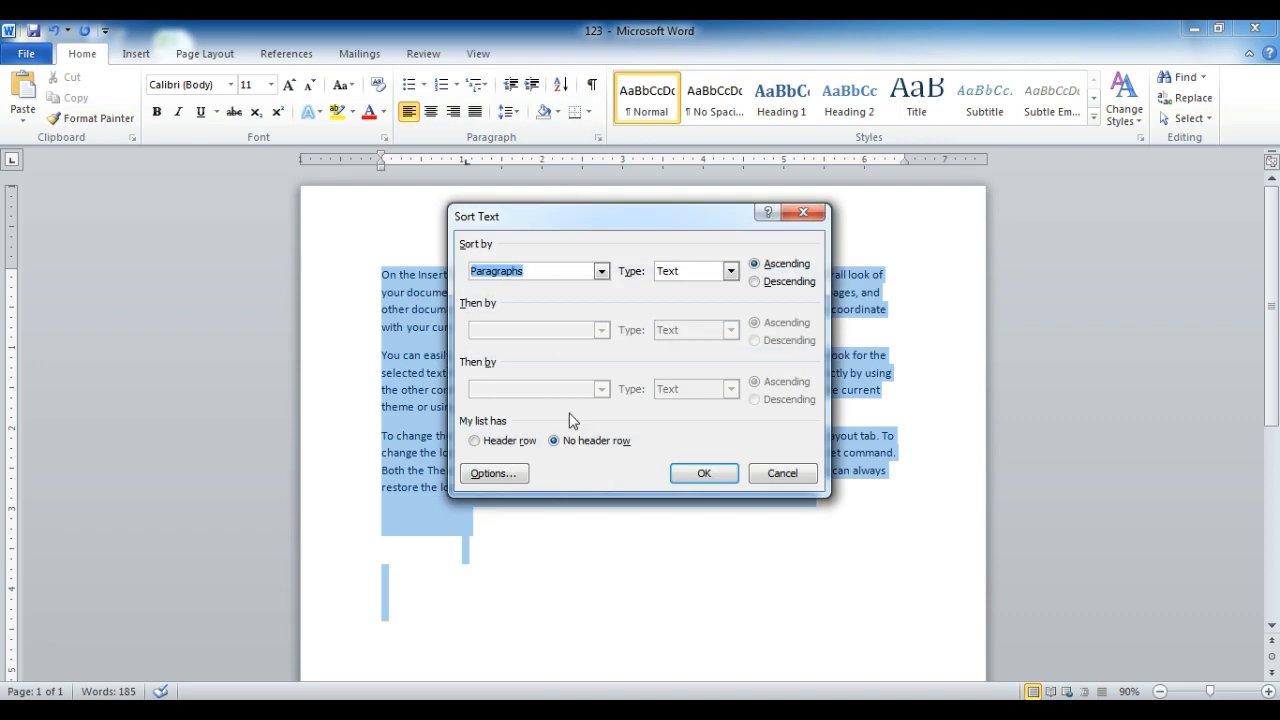
left_click(563, 474)
left_click(545, 539)
left_click(439, 546)
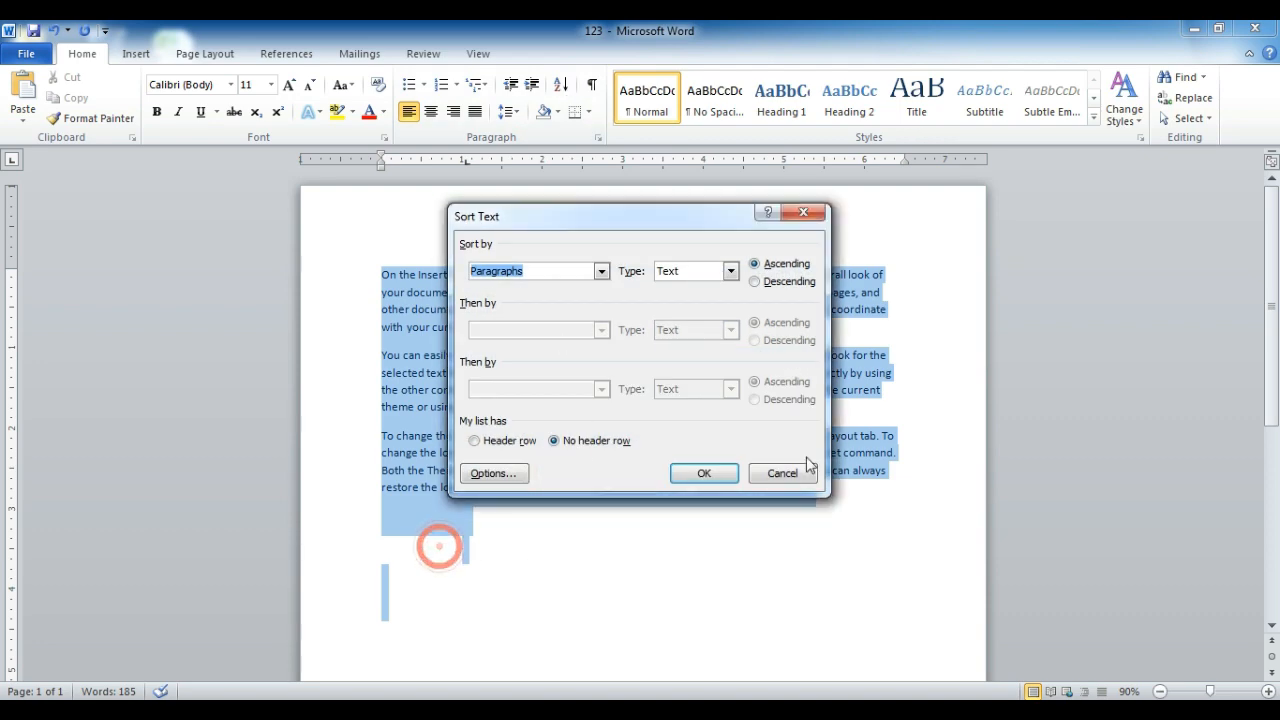
left_click(800, 475)
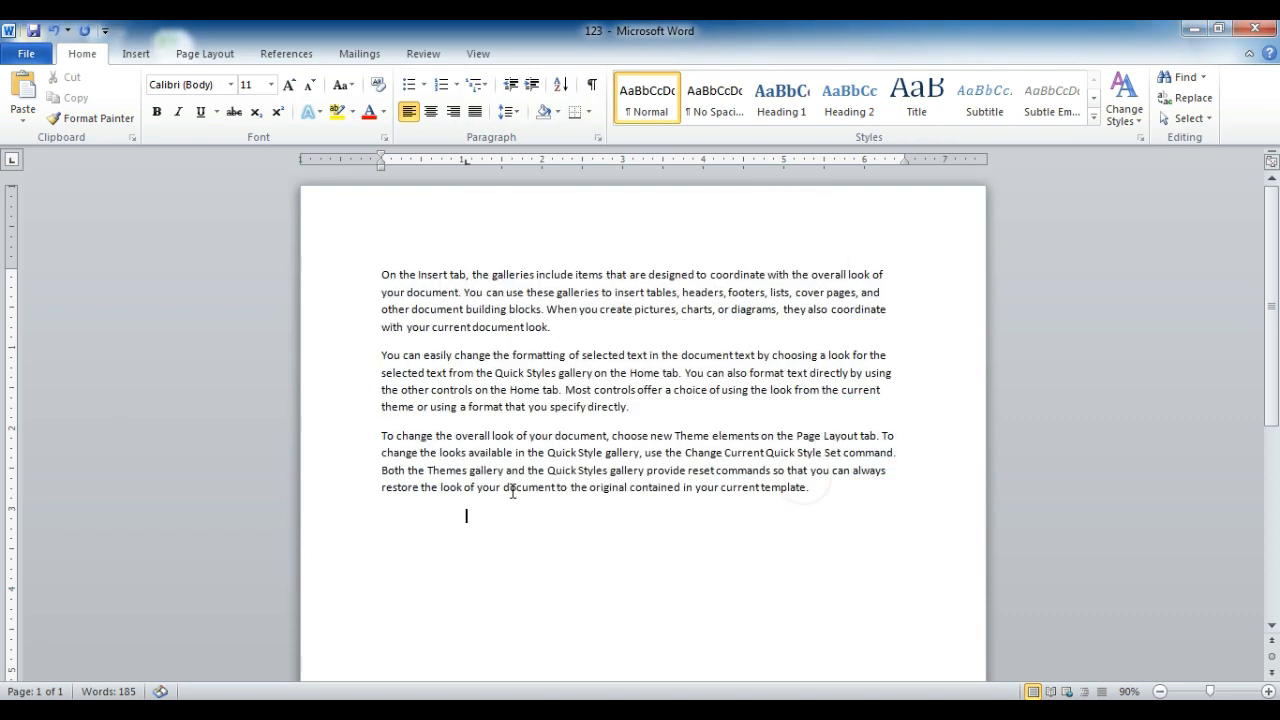
Split the third paragraph into separate paragraphs before "Theme elements" and before "To change the looks"
double_click(677, 438)
key("Left")
key("Return")
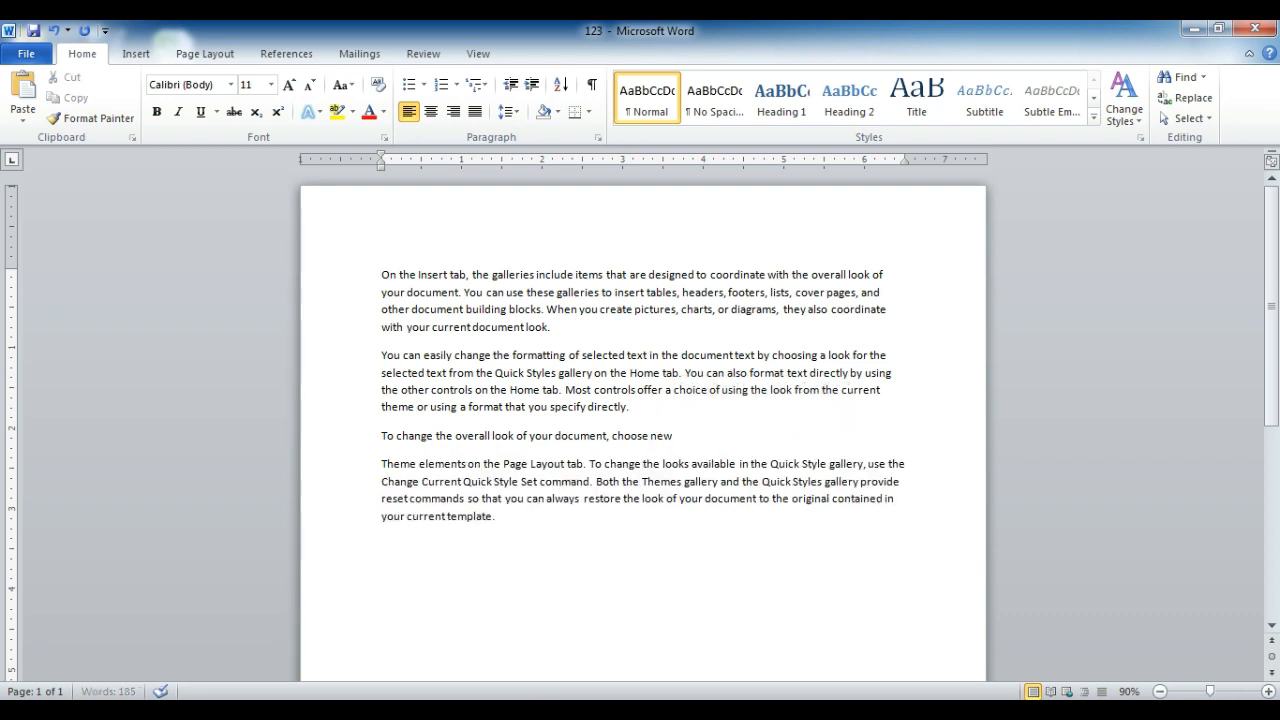
key("ctrl+Right")
key("ctrl+Right")
key("ctrl+Right")
key("ctrl+Right")
key("ctrl+Right")
key("ctrl+Right")
key("ctrl+Right")
key("ctrl+Right")
key("Return")
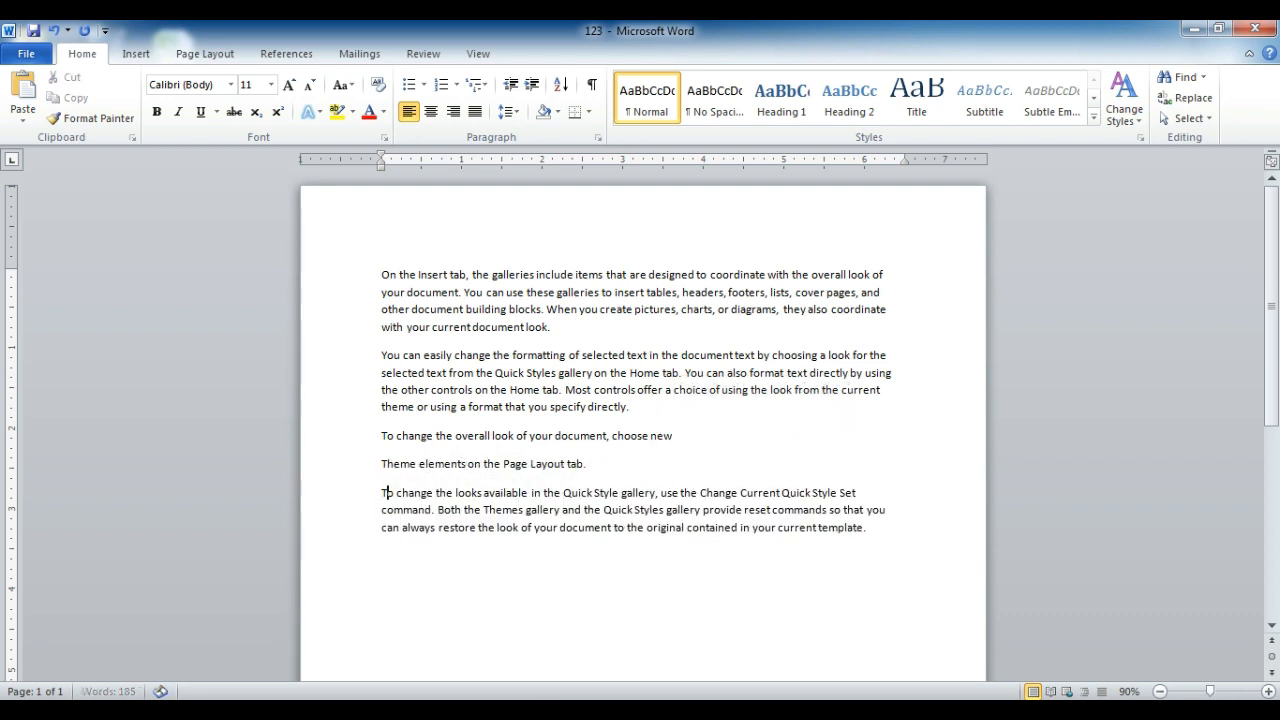
Start a new paragraph at "Quick Style gallery" and move the word "Theme" up to the end of the "choose new" line
key("ctrl+Right")
key("ctrl+Right")
key("ctrl+Right")
key("ctrl+Right")
key("ctrl+Right")
key("ctrl+Right")
key("ctrl+Right")
key("Return")
key("Up")
key("Up")
key("BackSpace")
key("ctrl+Right")
key("Return")
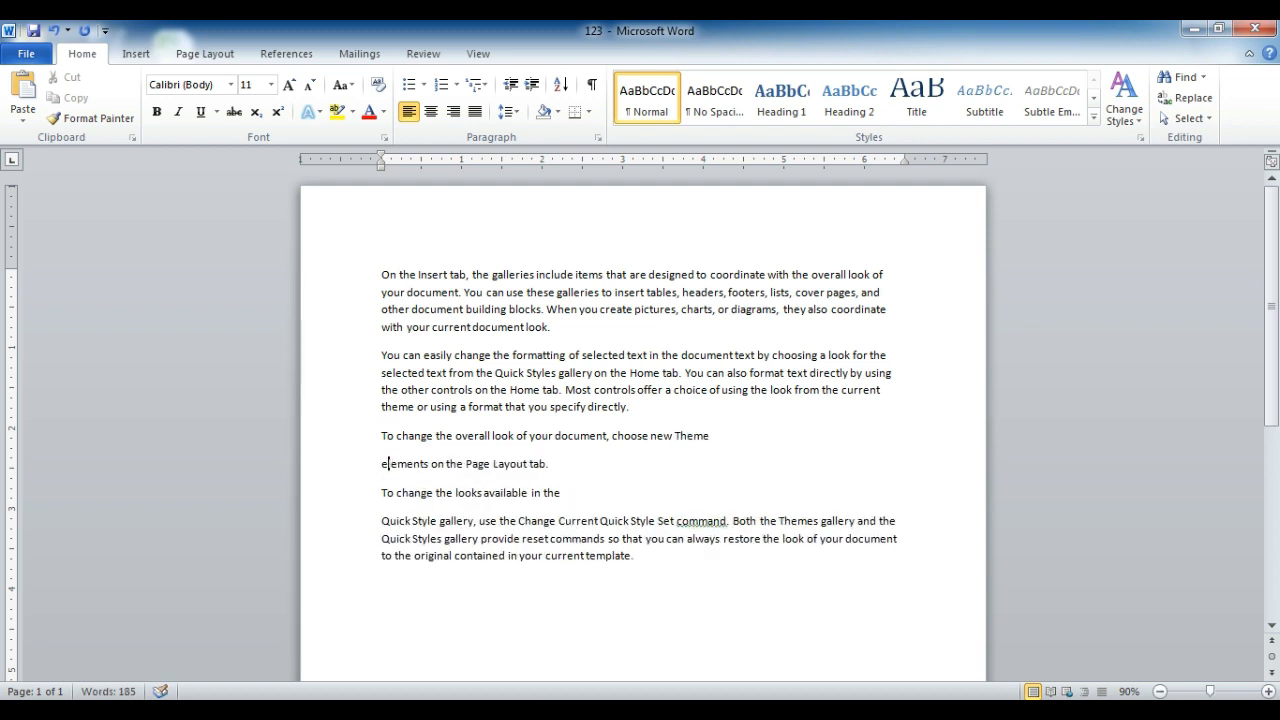
Move "To" up to the end of the "Page Layout tab." line and split "available in the" into its own paragraph
key("End")
key("Delete")
key("ctrl+Right")
key("Return")
key("ctrl+Right")
key("ctrl+Right")
key("ctrl+Right")
key("Return")
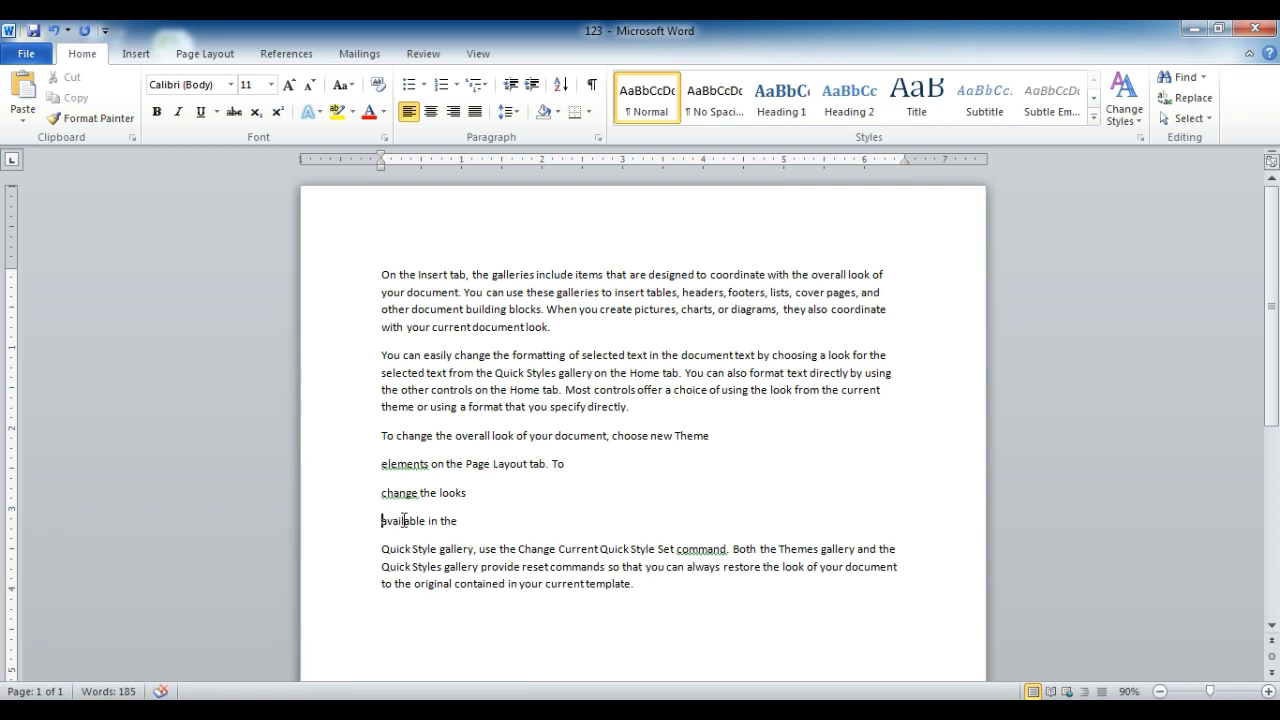
Number the line "To change the overall look of your document, choose new Theme" manually as "4."
left_click_drag(486, 510, 383, 441)
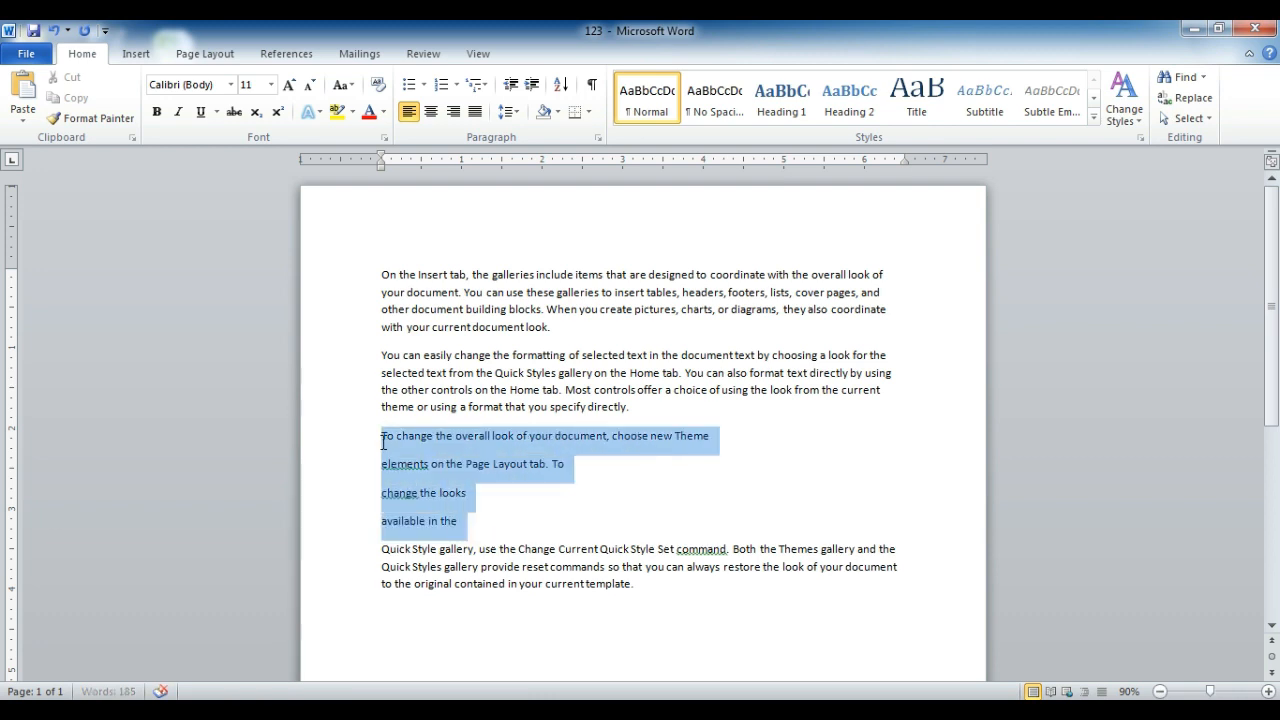
left_click(382, 440)
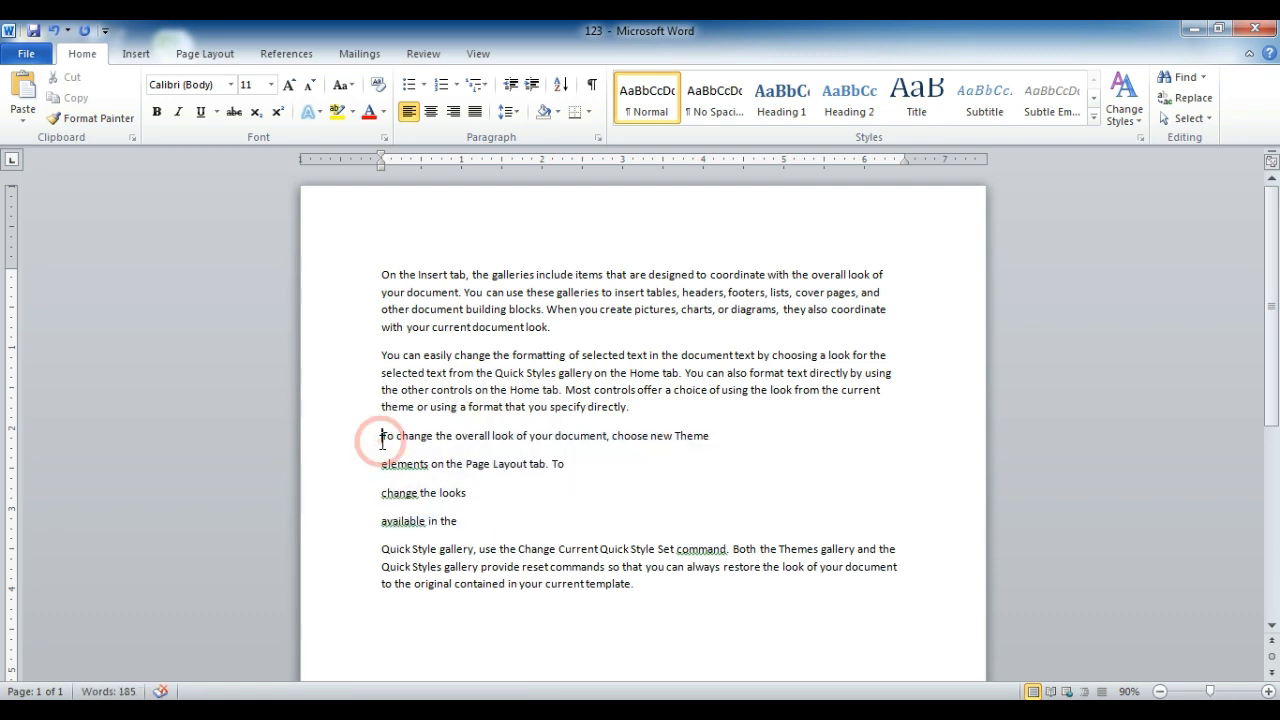
type("1.")
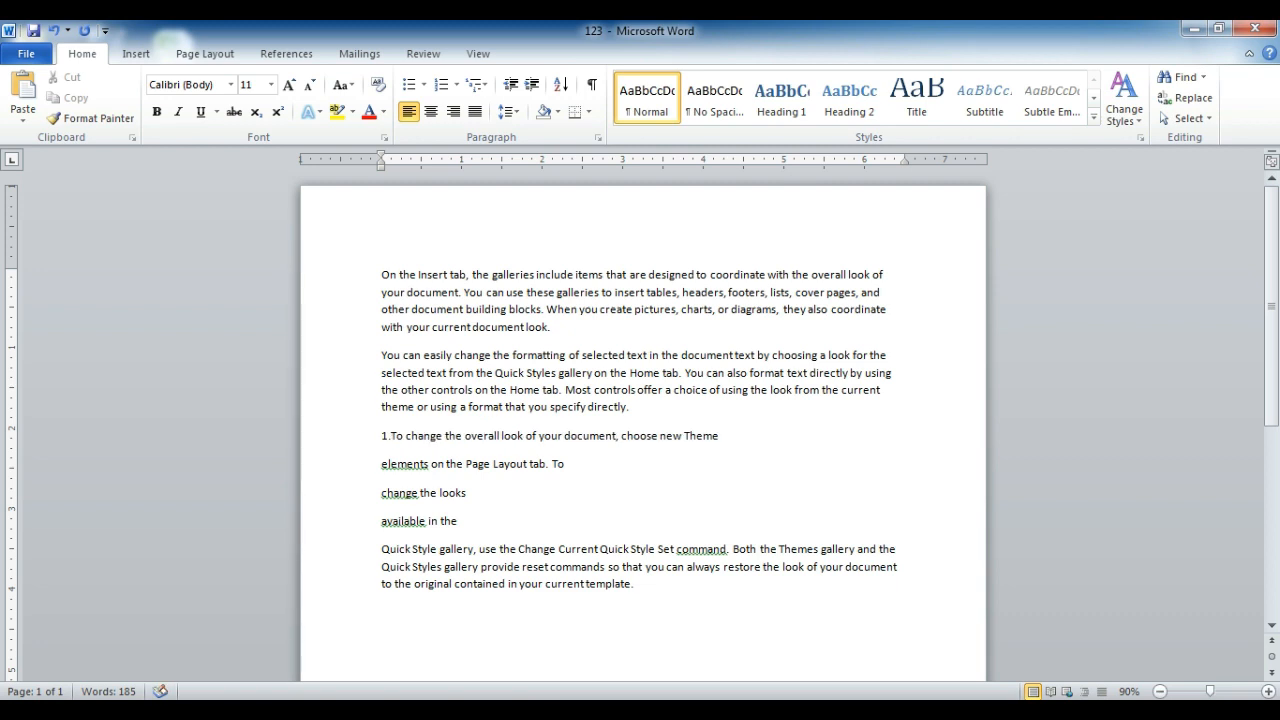
key("BackSpace")
key("BackSpace")
type("4.")
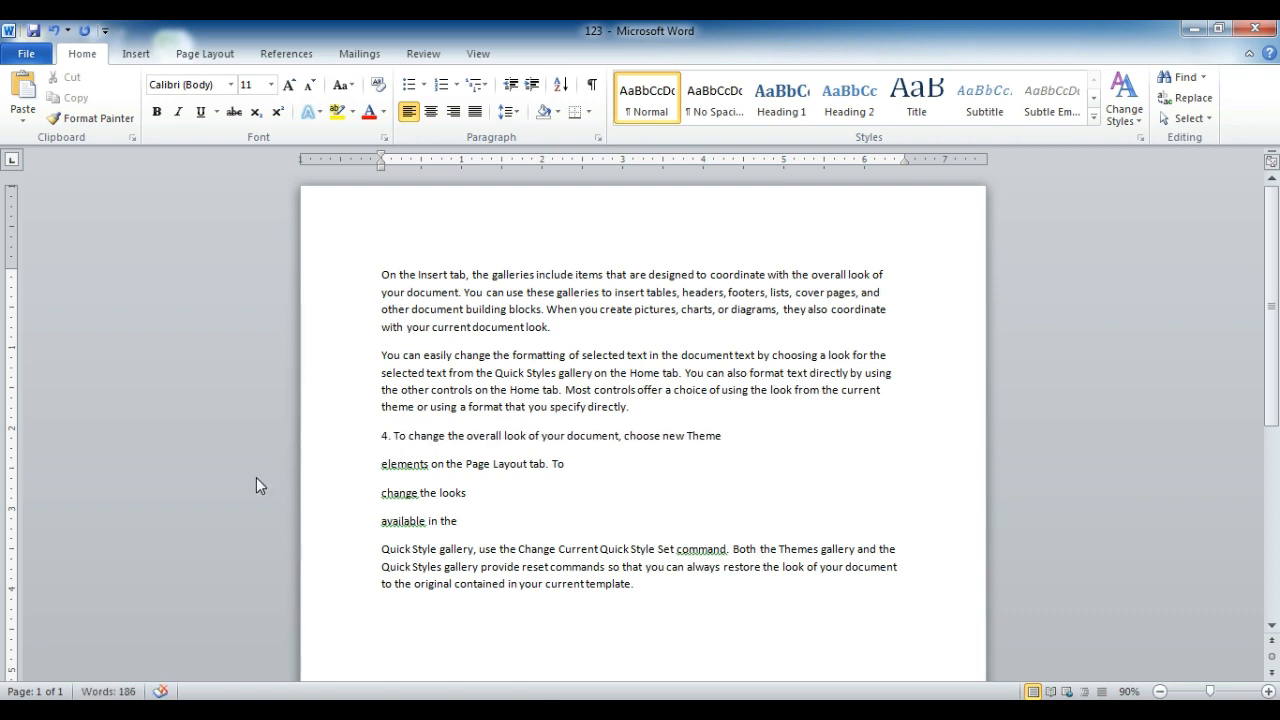
Number the "elements on the Page Layout tab. To" line "2." and the "change the looks" line "1."
left_click(378, 464)
type("2.")
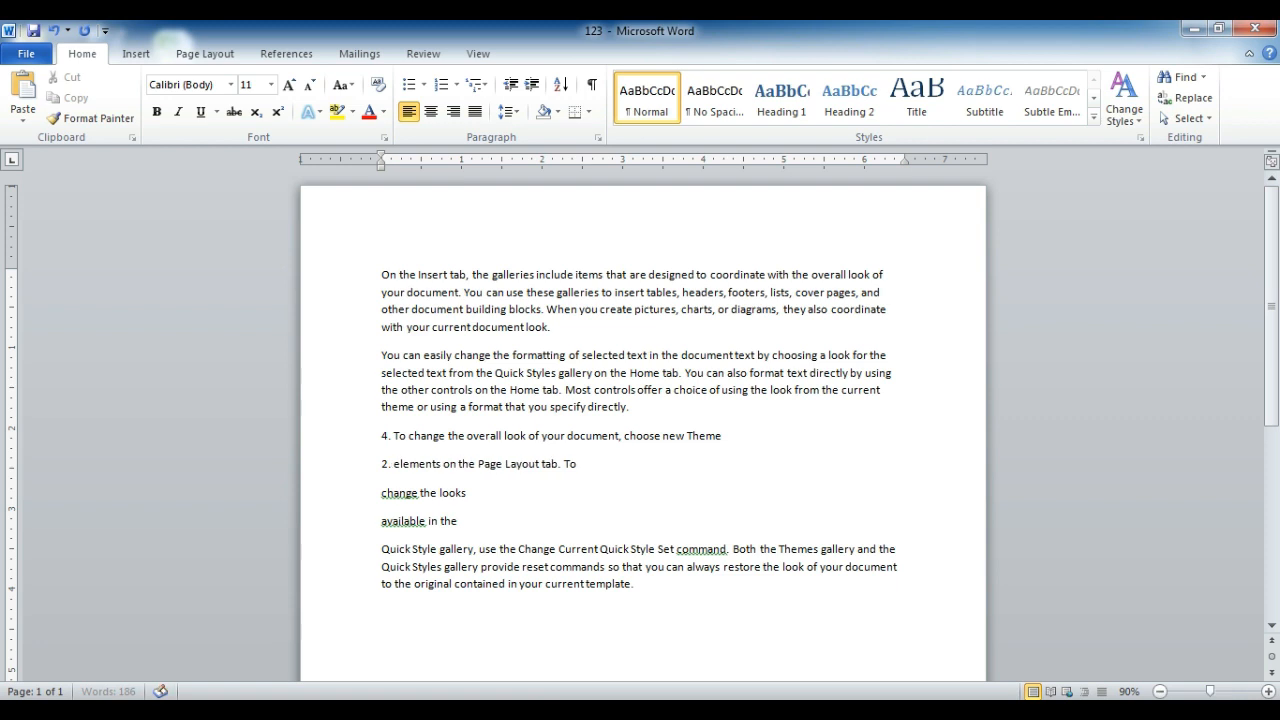
key("Down")
key("Left")
key("Left")
key("Left")
key("Down")
key("Home")
type("1.")
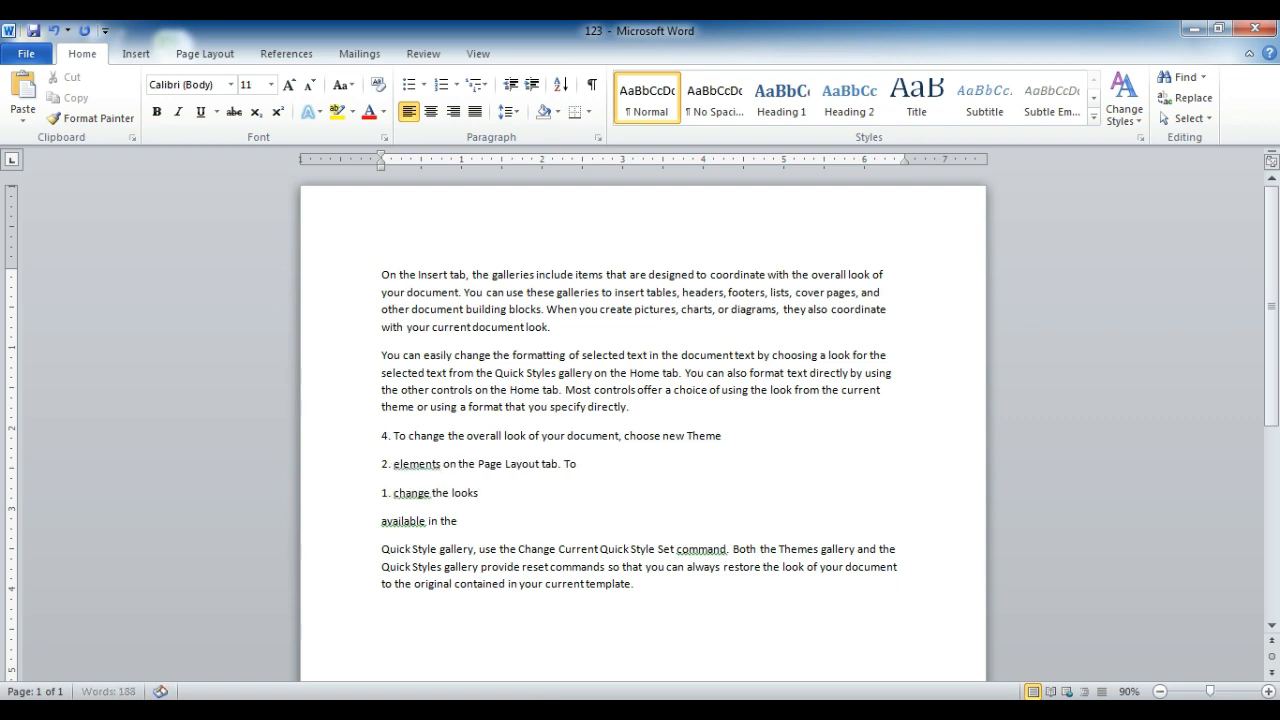
Number the "available in the" line "3." and delete the "Quick Style gallery" paragraph below it
key("Down")
key("Home")
type("3.")
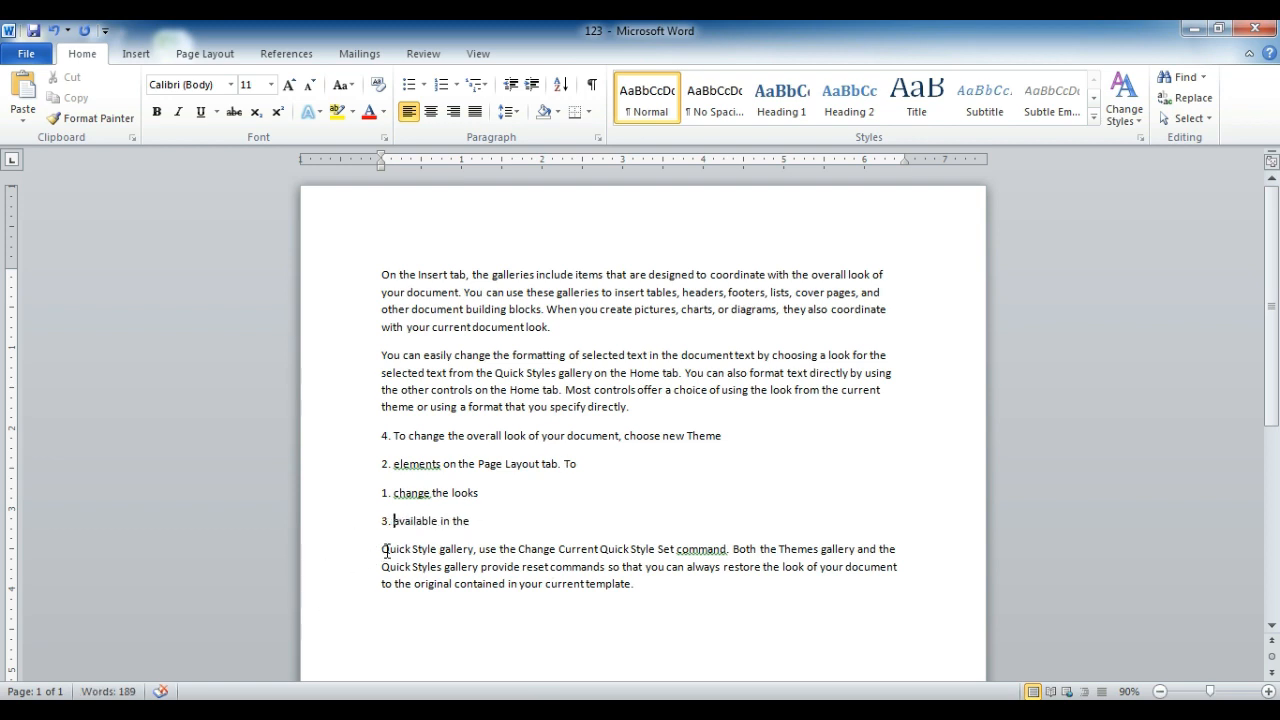
left_click_drag(387, 551, 688, 608)
key("Delete")
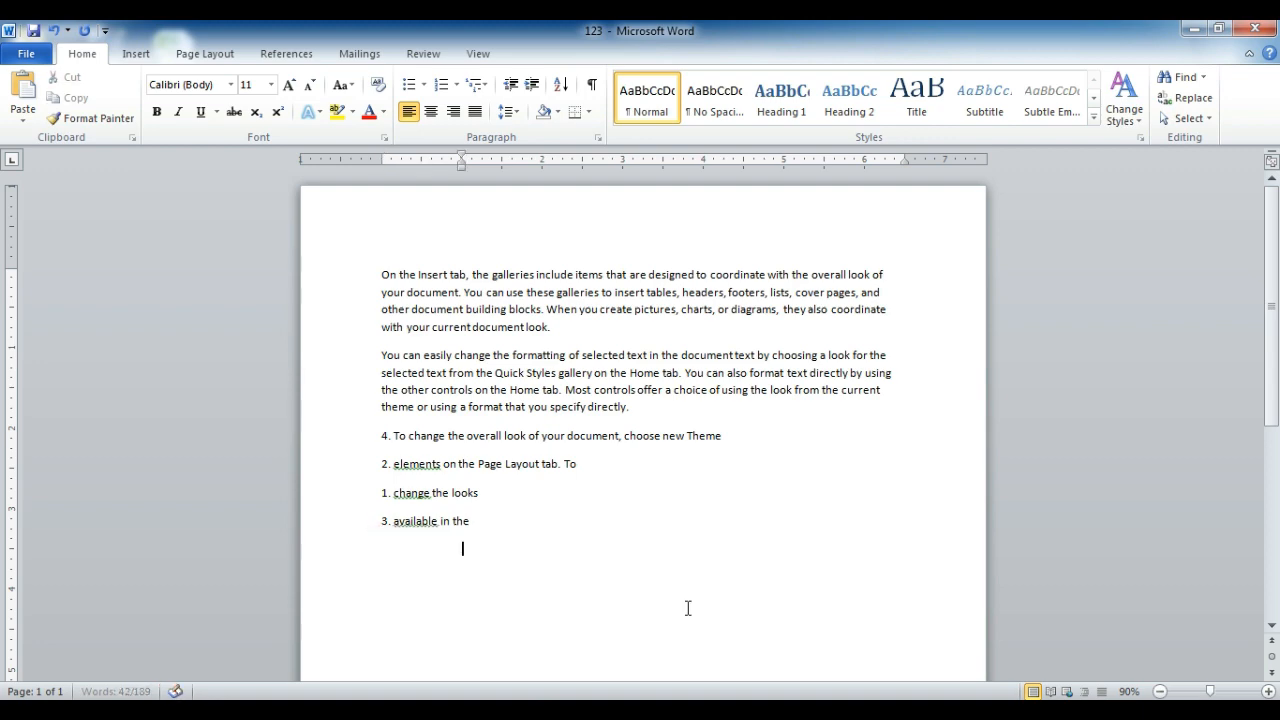
Sort the four numbered lines by paragraphs, with type Number, in ascending order
left_click(1267, 691)
left_click(1267, 691)
left_click(1267, 691)
left_click(1267, 691)
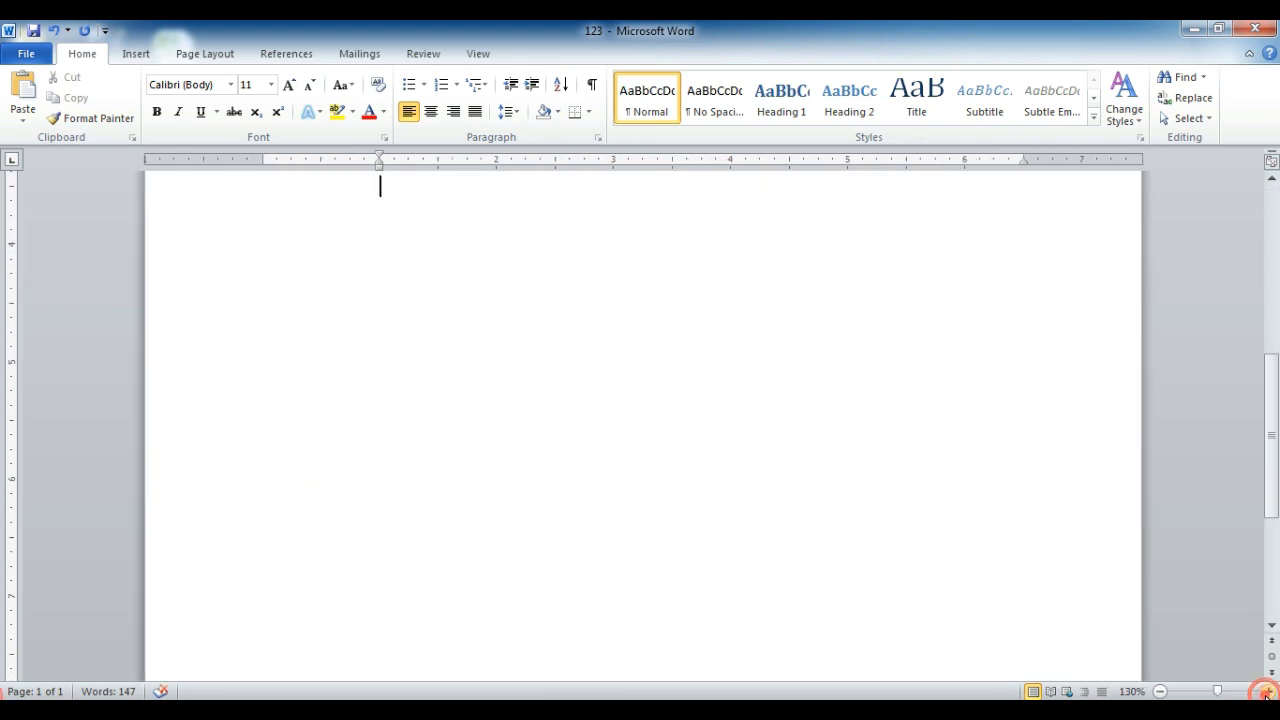
left_click_drag(1275, 403, 1275, 309)
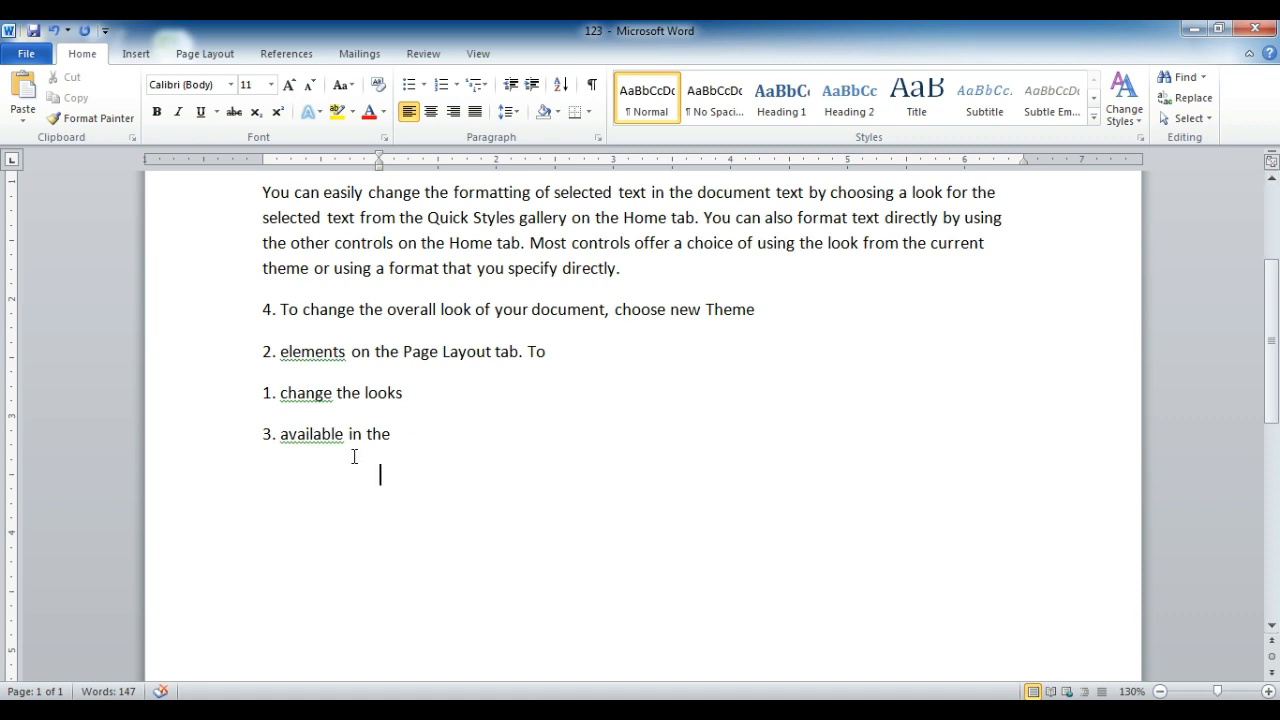
left_click_drag(411, 435, 262, 310)
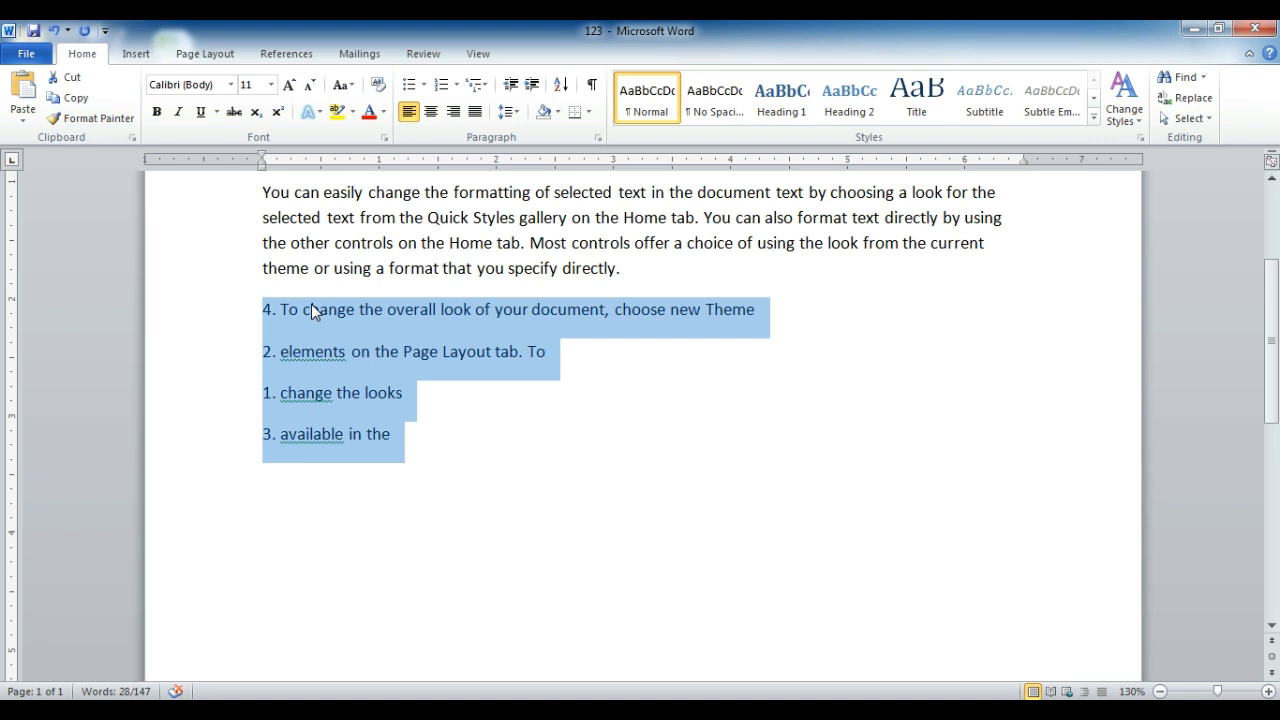
left_click(561, 84)
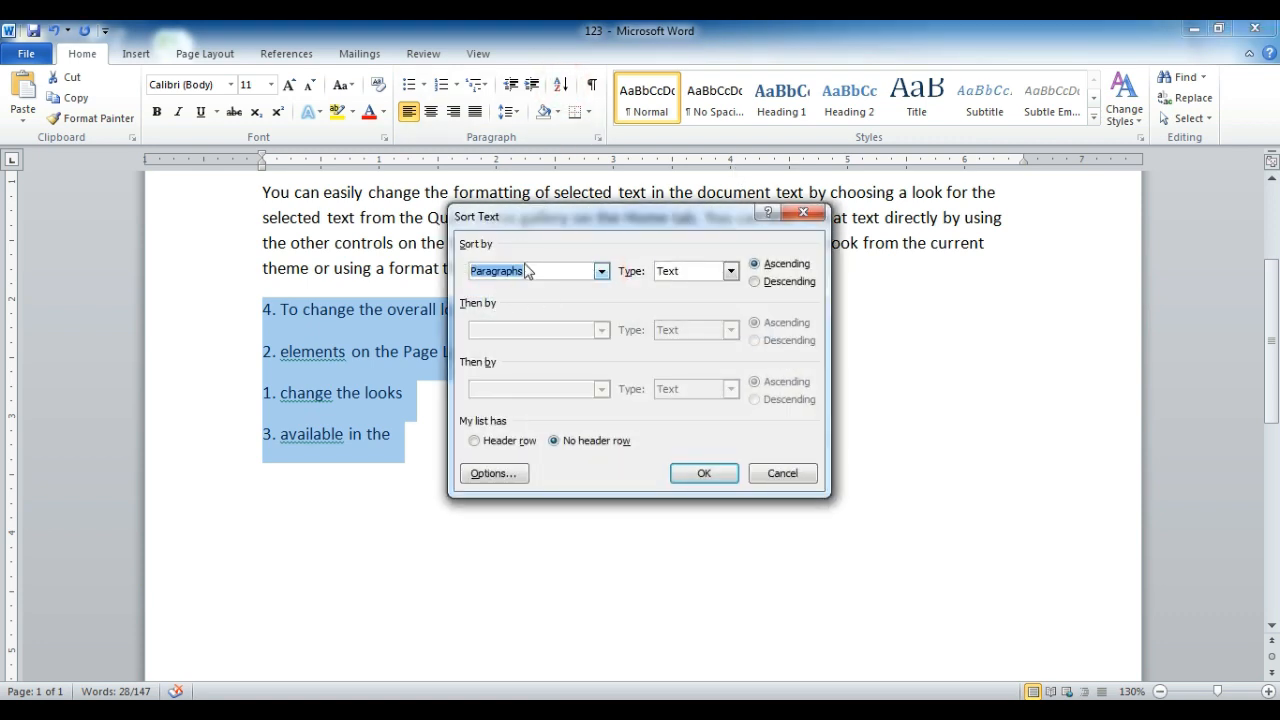
left_click(731, 271)
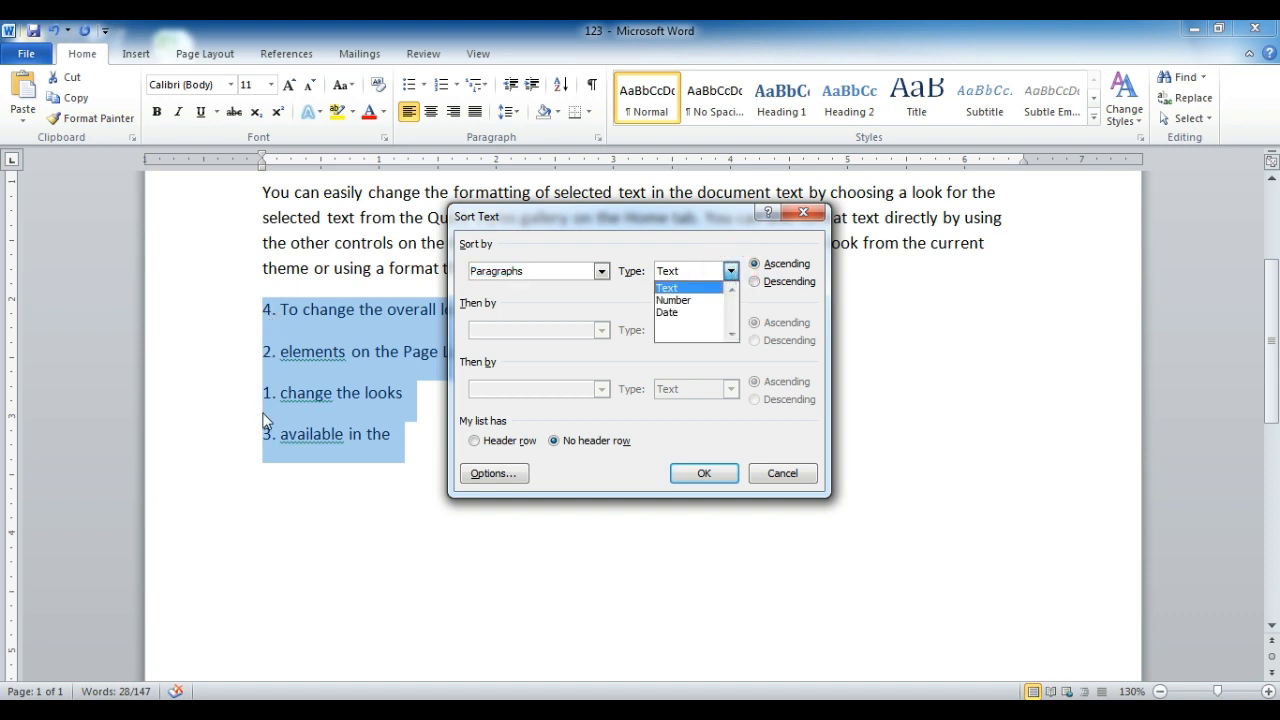
key("Down")
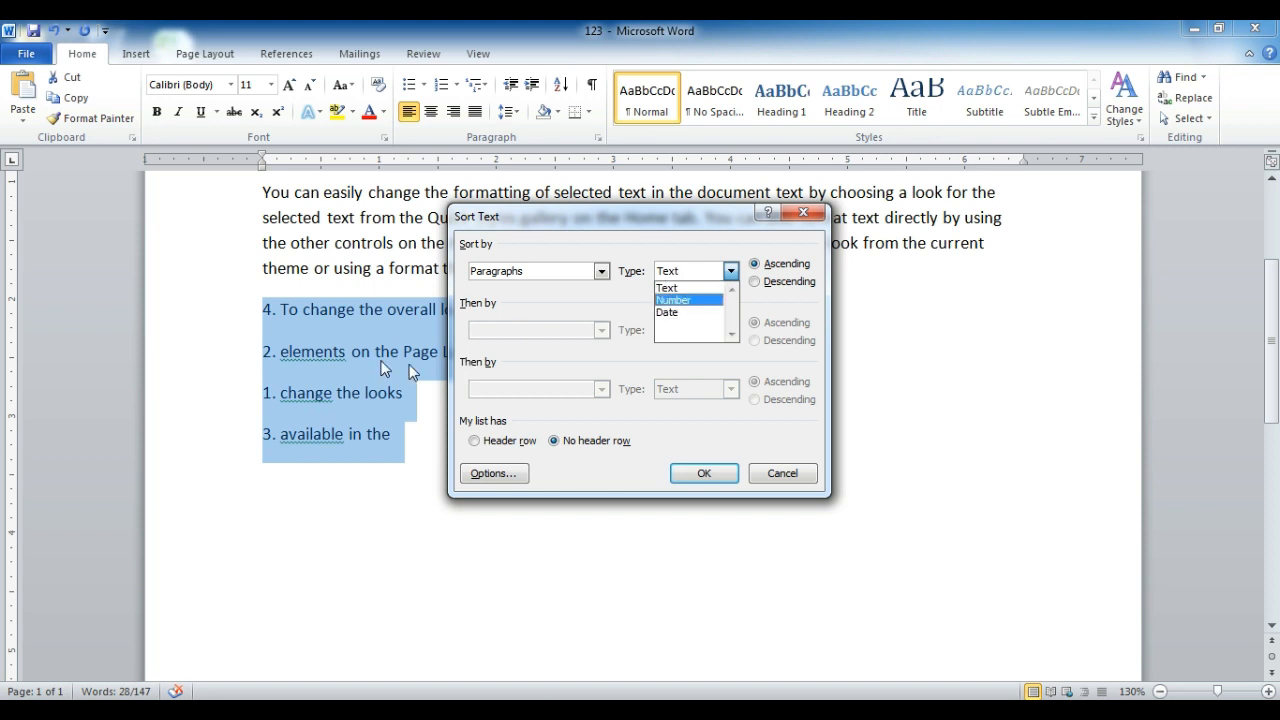
left_click(714, 301)
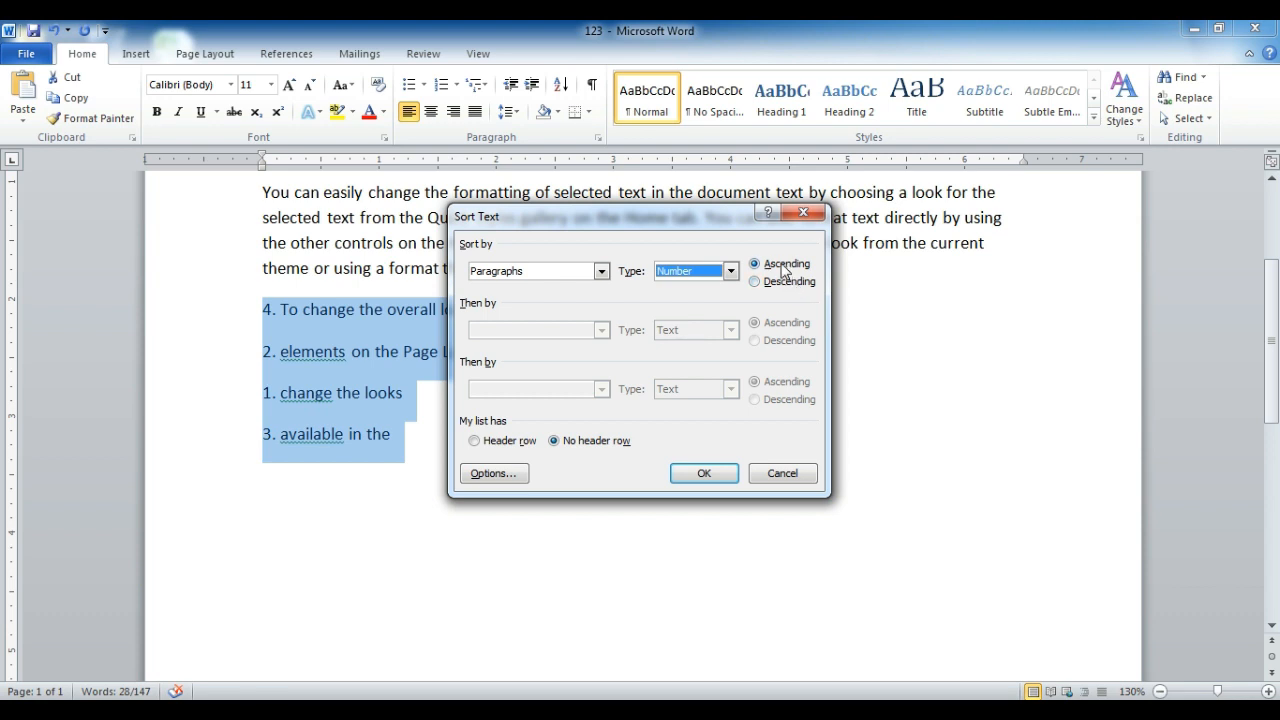
left_click(785, 266)
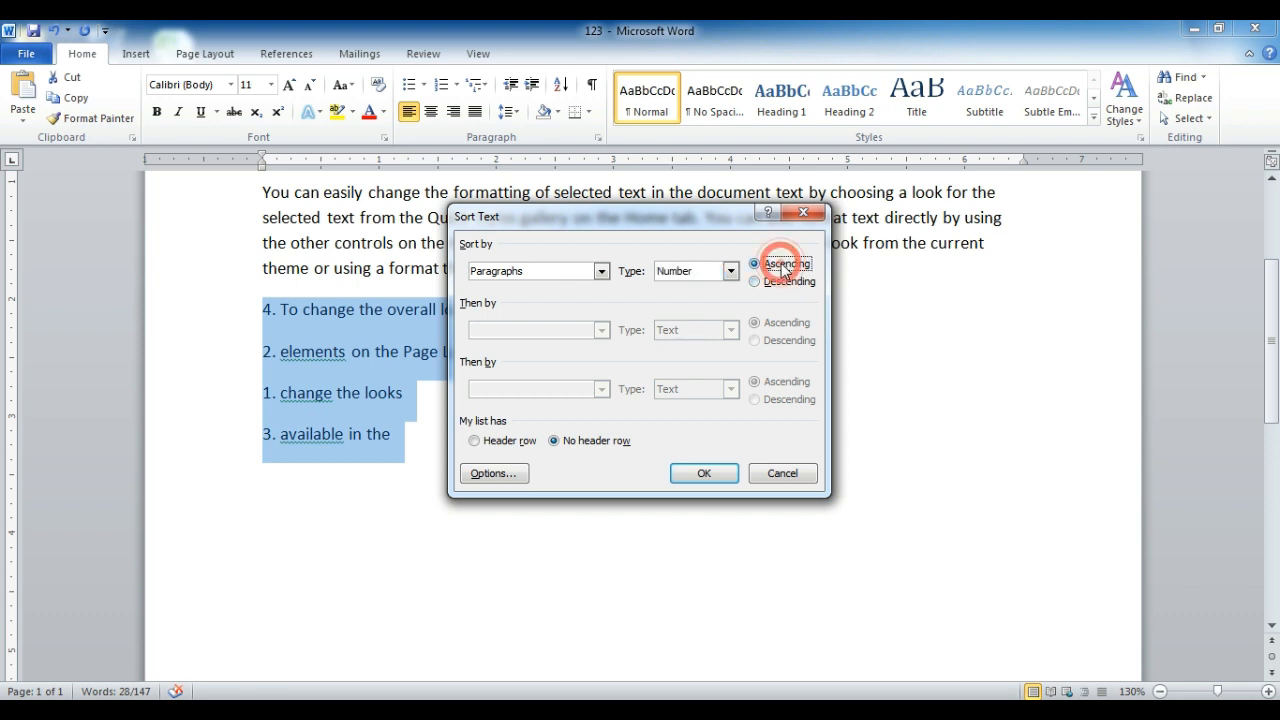
left_click(704, 473)
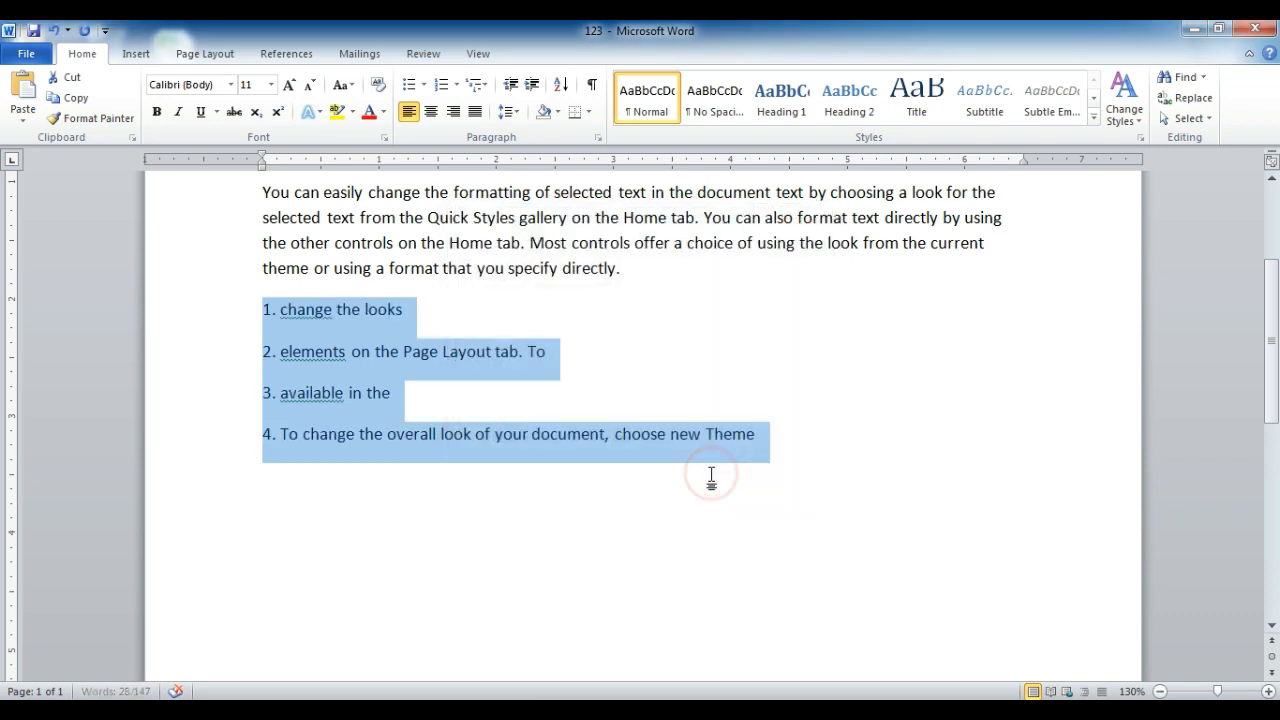
Remove the typed numbers 1 to 4 from the start of the four sorted lines
left_click(256, 306)
key("Delete")
key("Delete")
key("Delete")
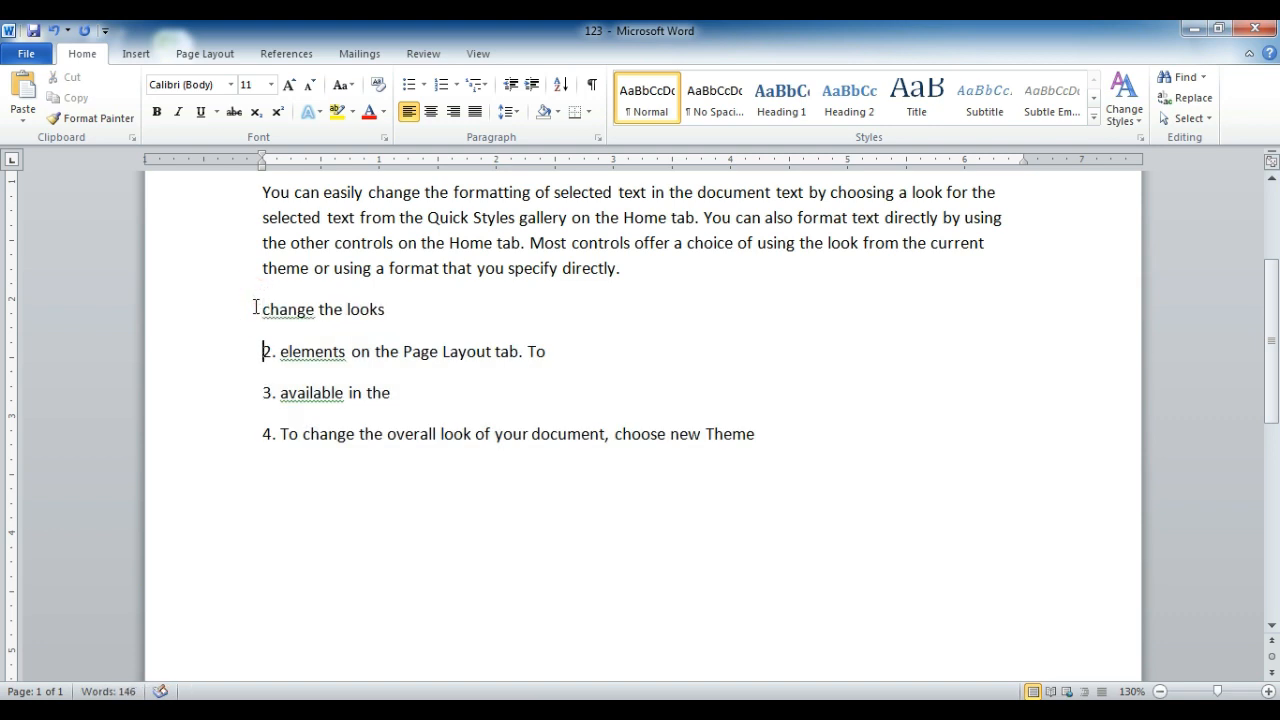
key("Delete")
key("Delete")
key("Delete")
key("Down")
key("Delete")
key("Delete")
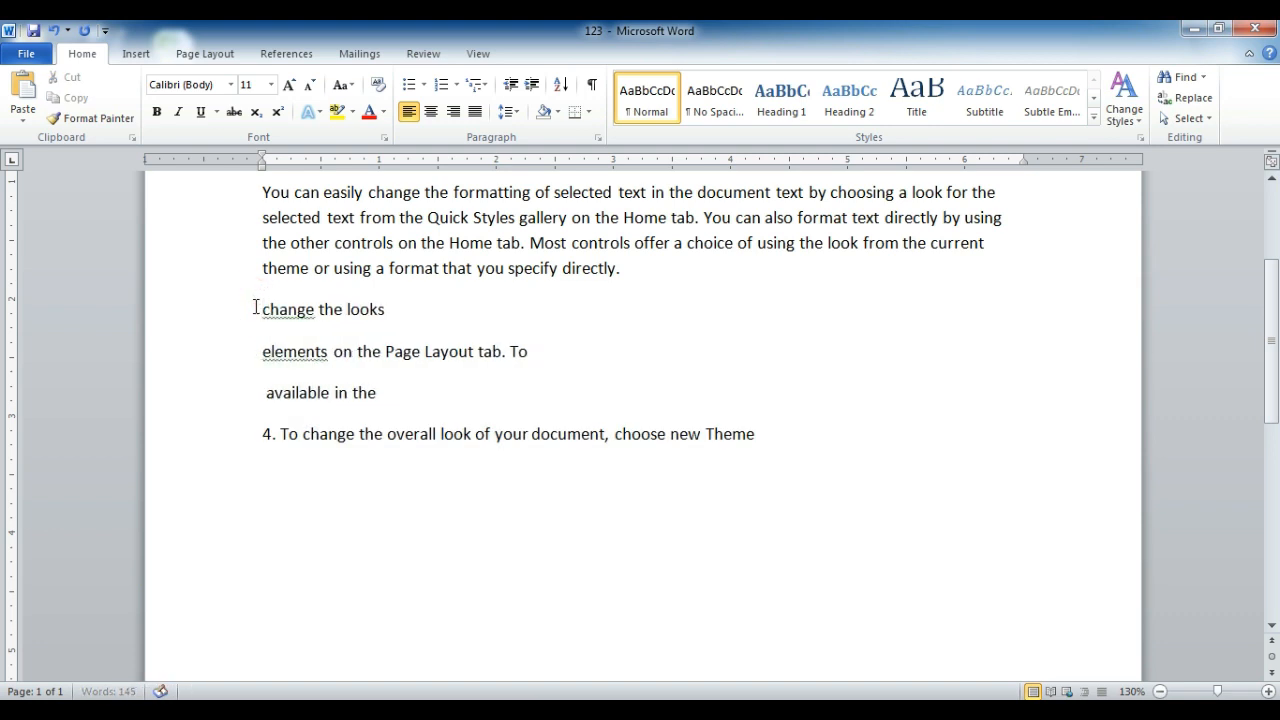
key("Delete")
key("Down")
key("Delete")
key("Delete")
key("Delete")
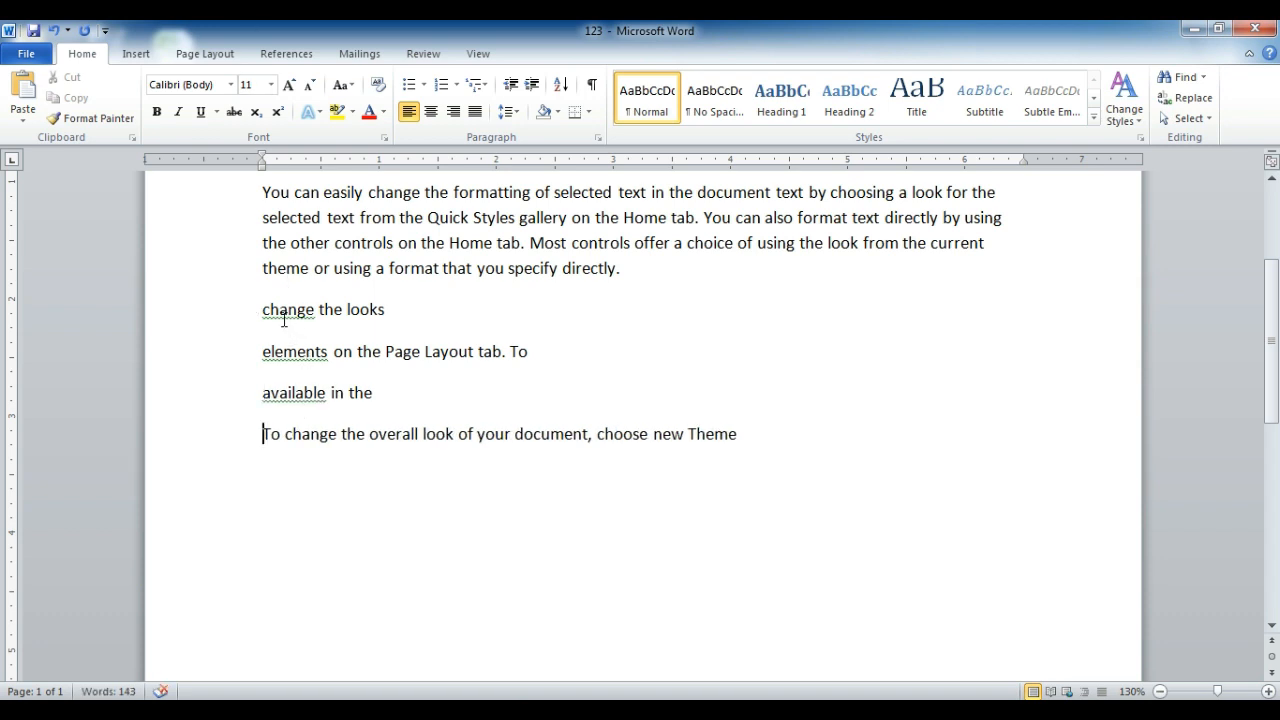
Sort the four short lines at the end of the document by paragraphs, with type Text, in ascending order
left_click_drag(262, 312, 268, 438)
left_click_drag(738, 435, 276, 320)
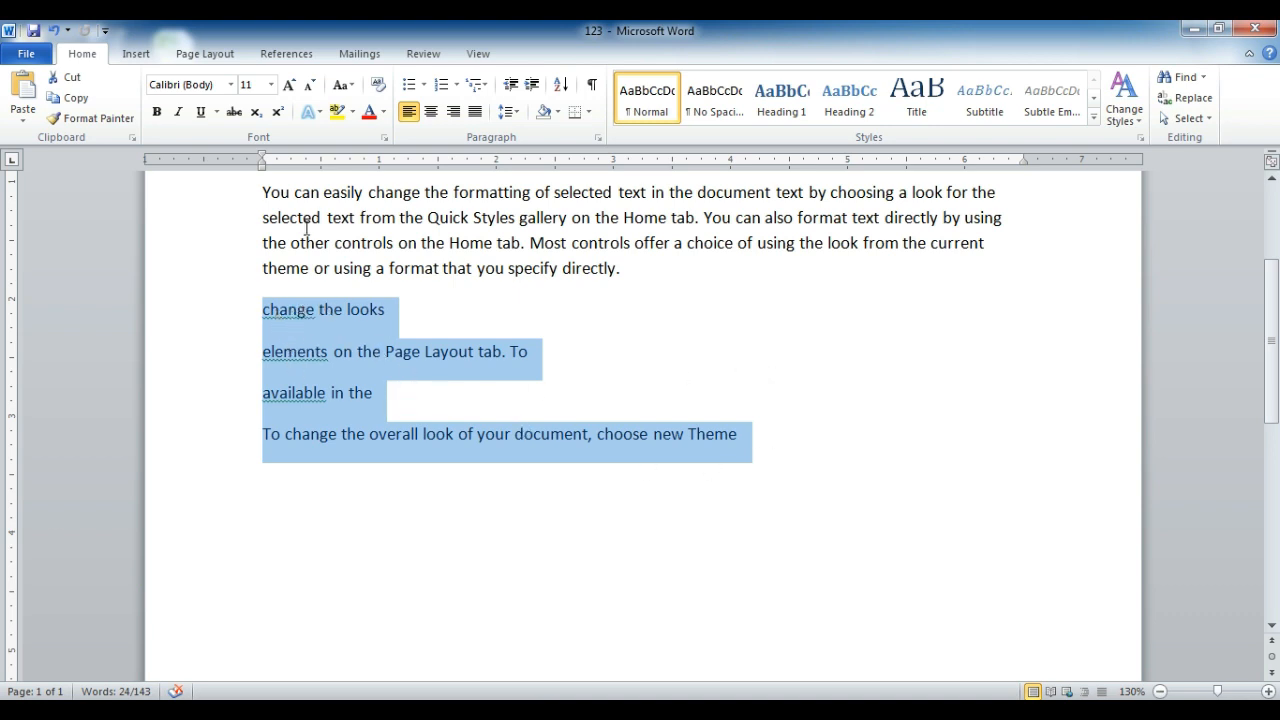
left_click(561, 85)
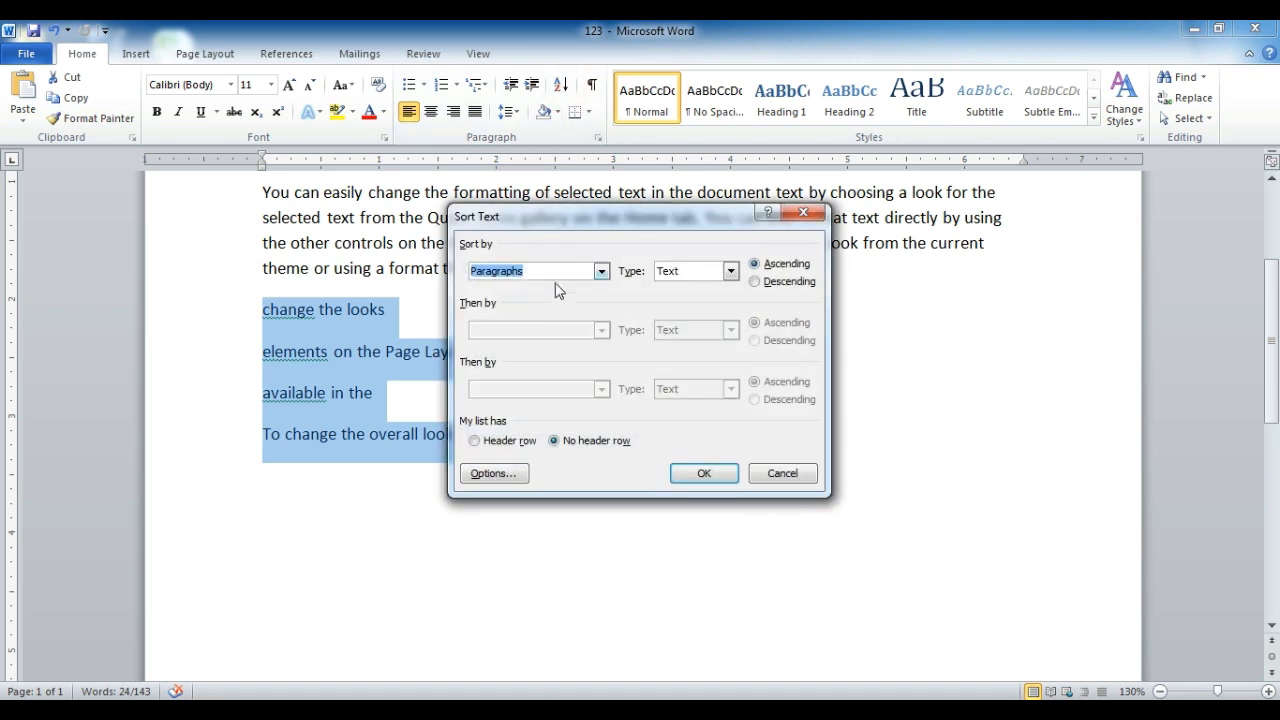
left_click(601, 271)
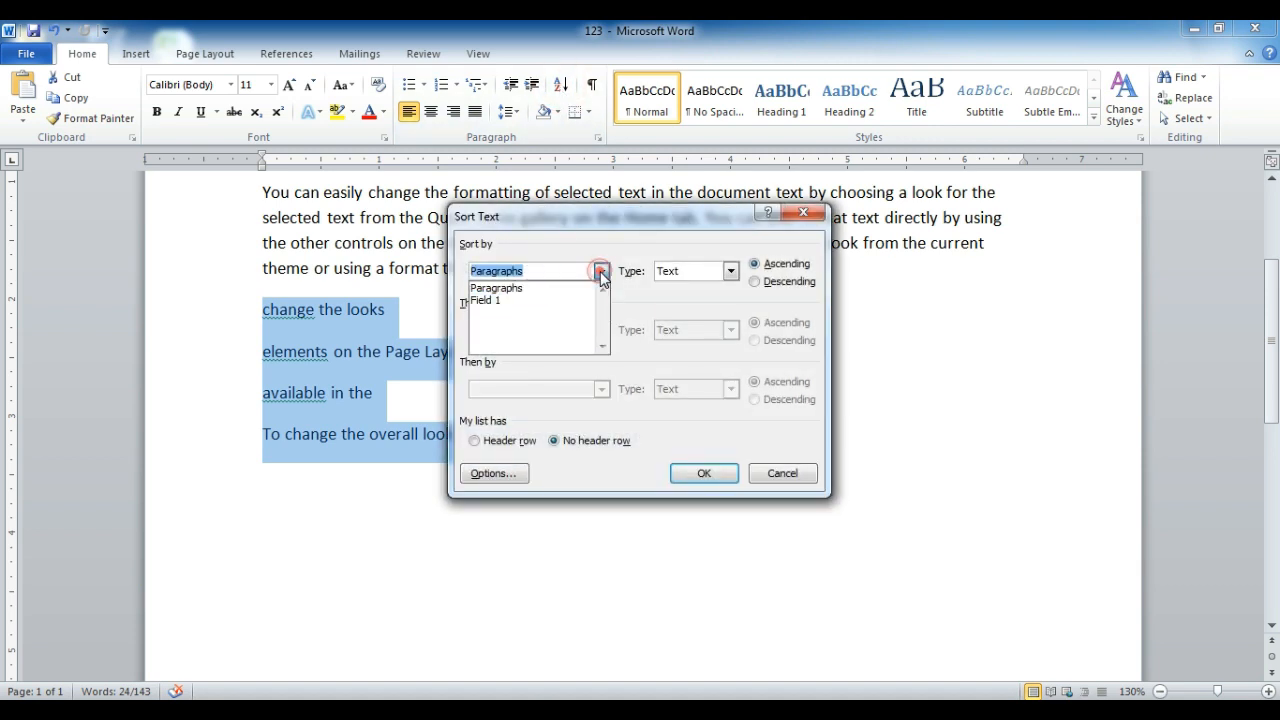
left_click(496, 288)
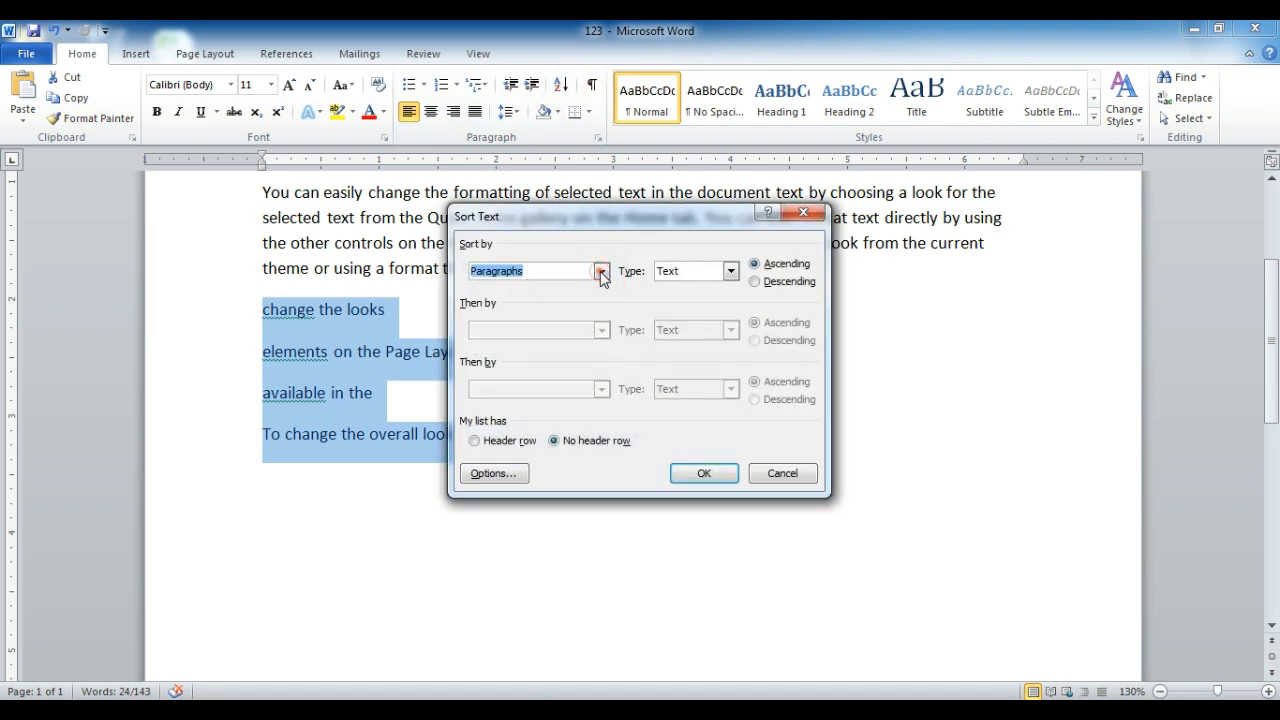
left_click(731, 271)
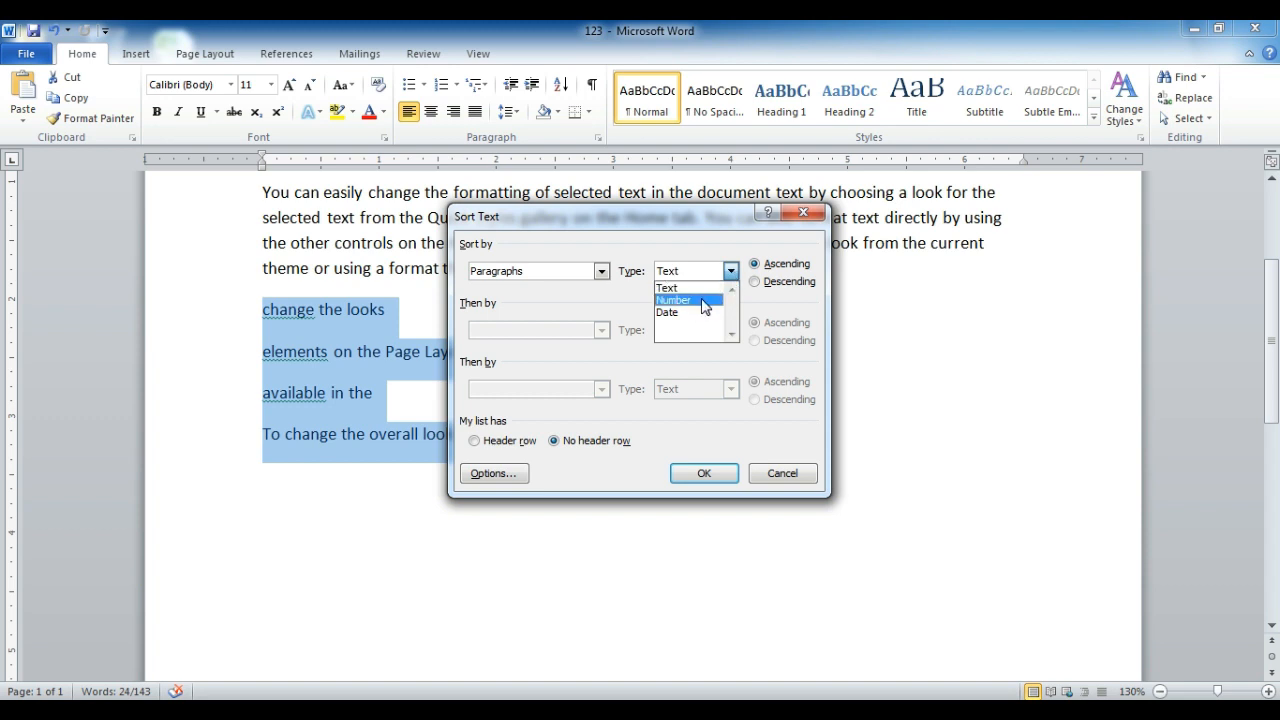
left_click(695, 290)
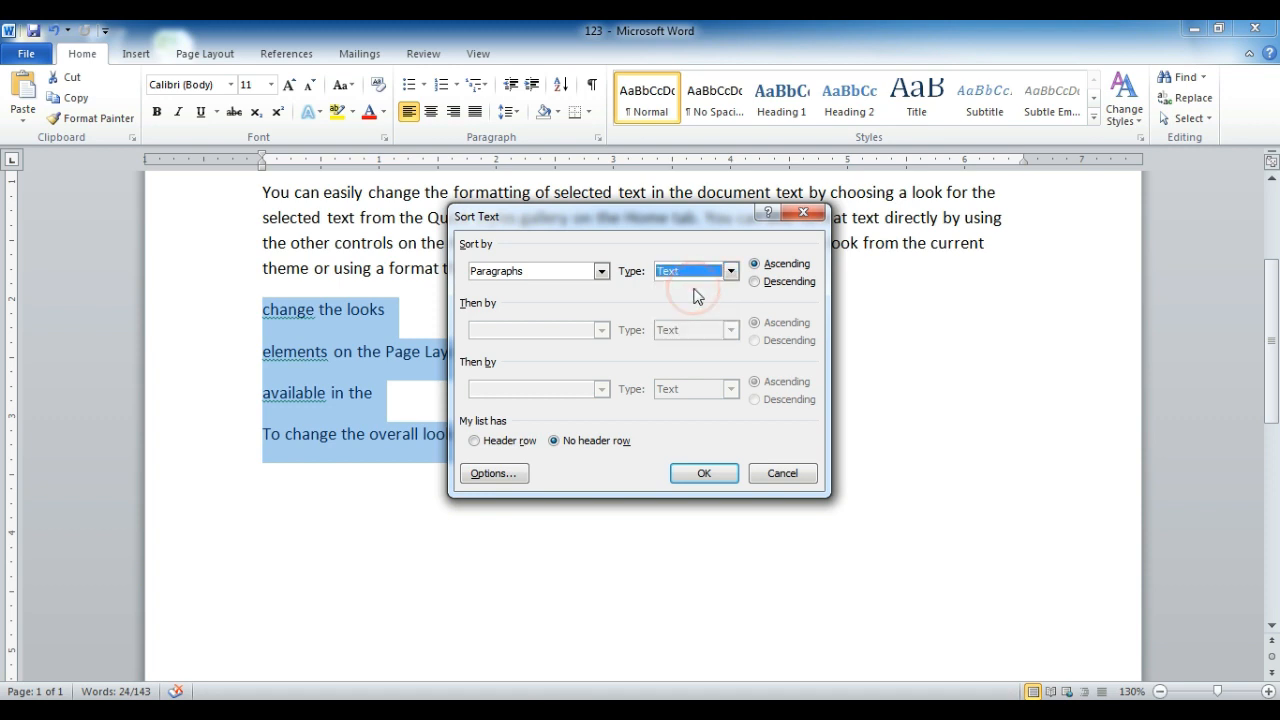
left_click(708, 474)
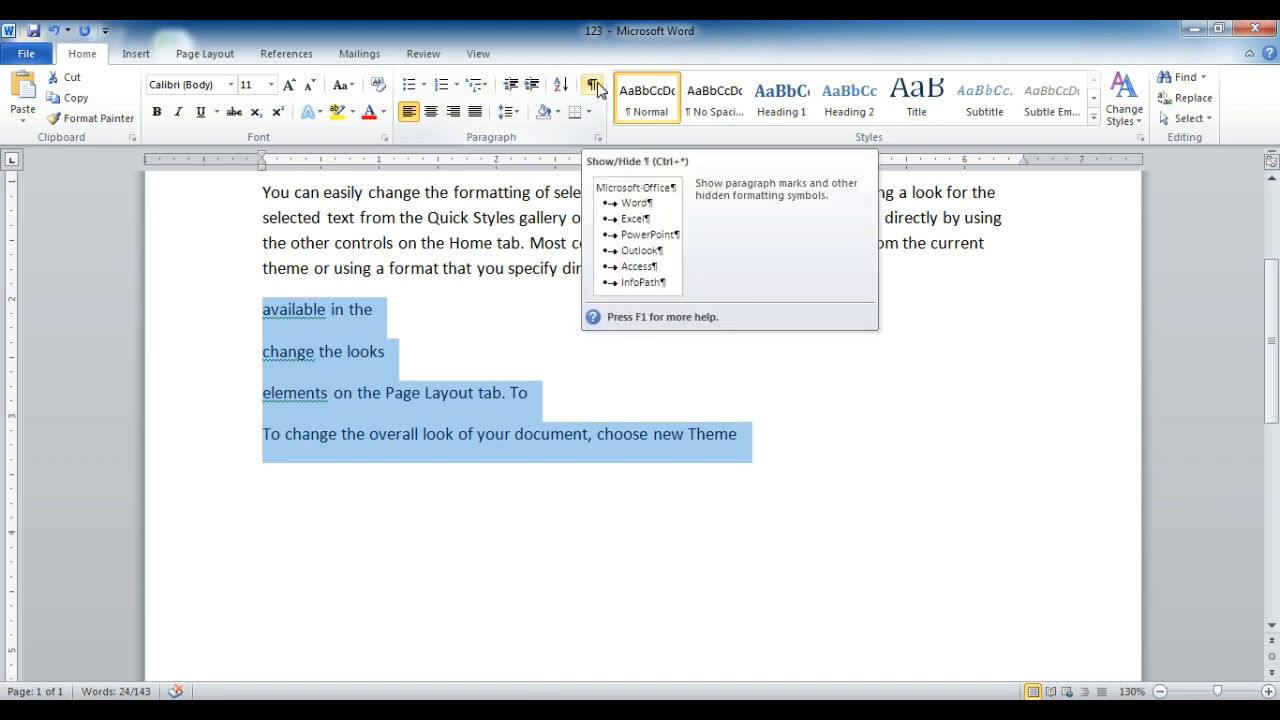
left_click(1043, 471)
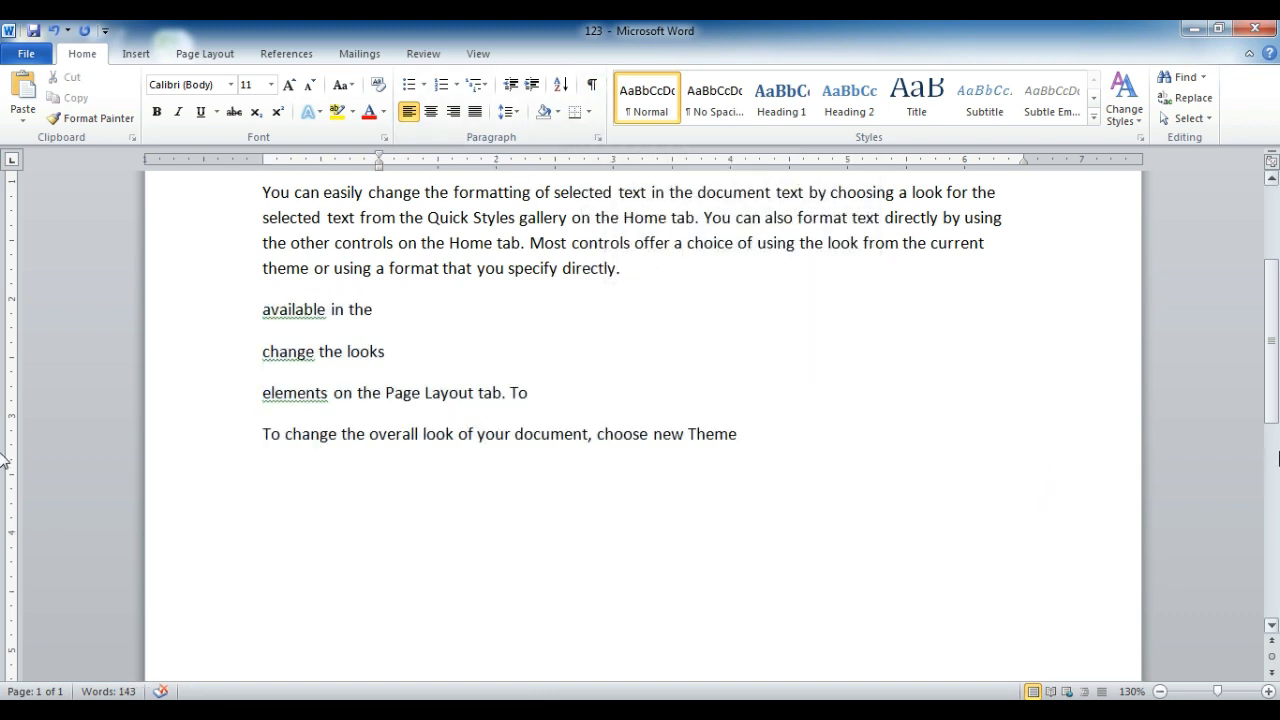
Select all the text from the last line up to the first paragraph, and show and hide the paragraph marks
left_click_drag(1273, 418, 1275, 390)
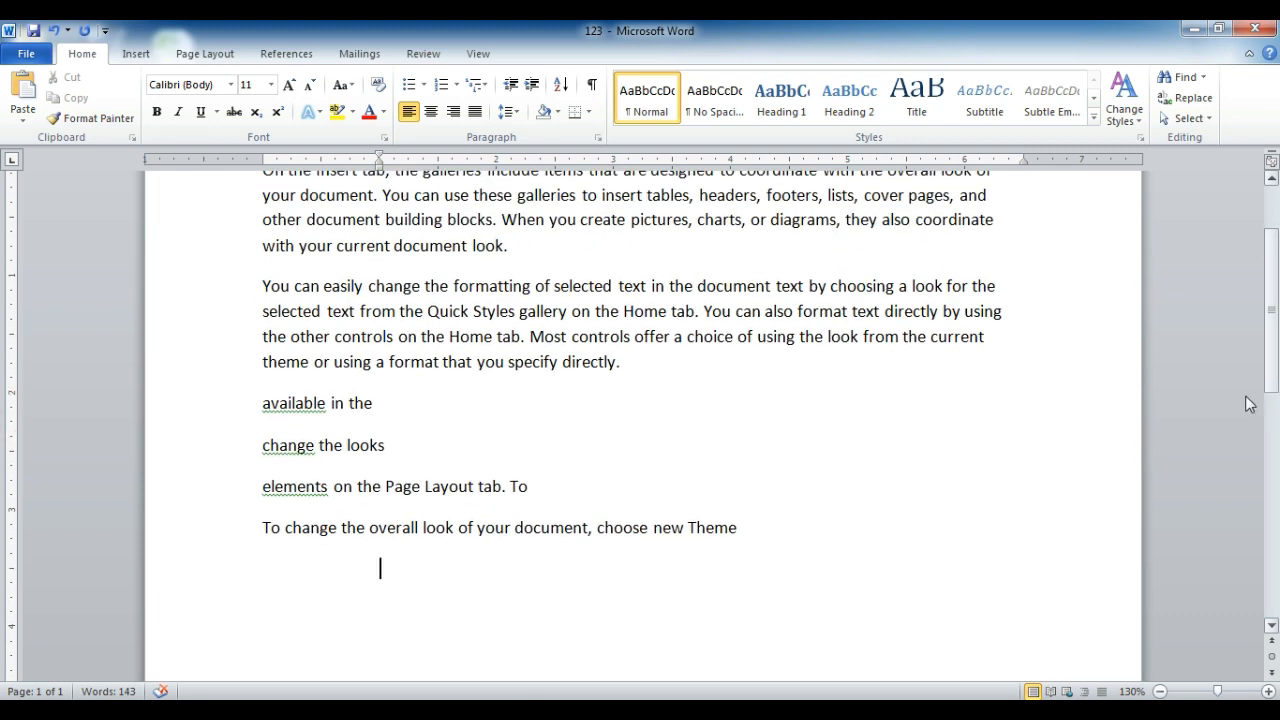
left_click(633, 366)
left_click_drag(633, 366, 209, 245)
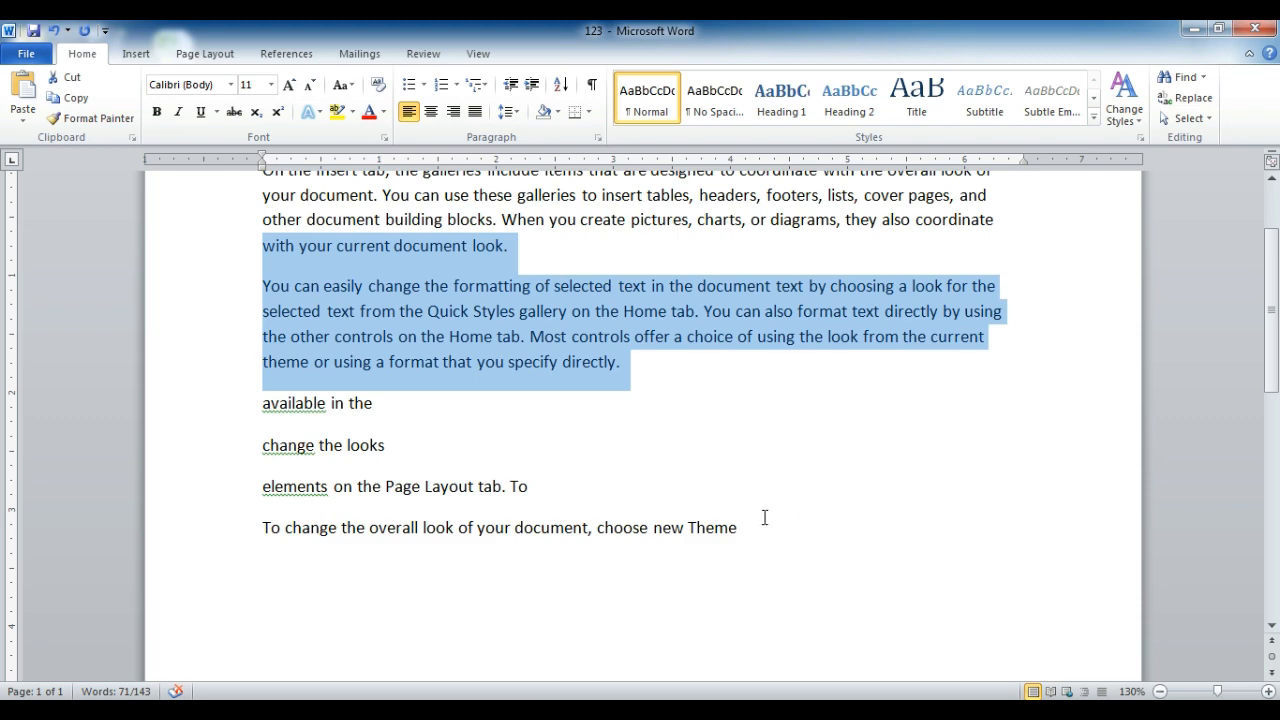
left_click_drag(752, 528, 194, 246)
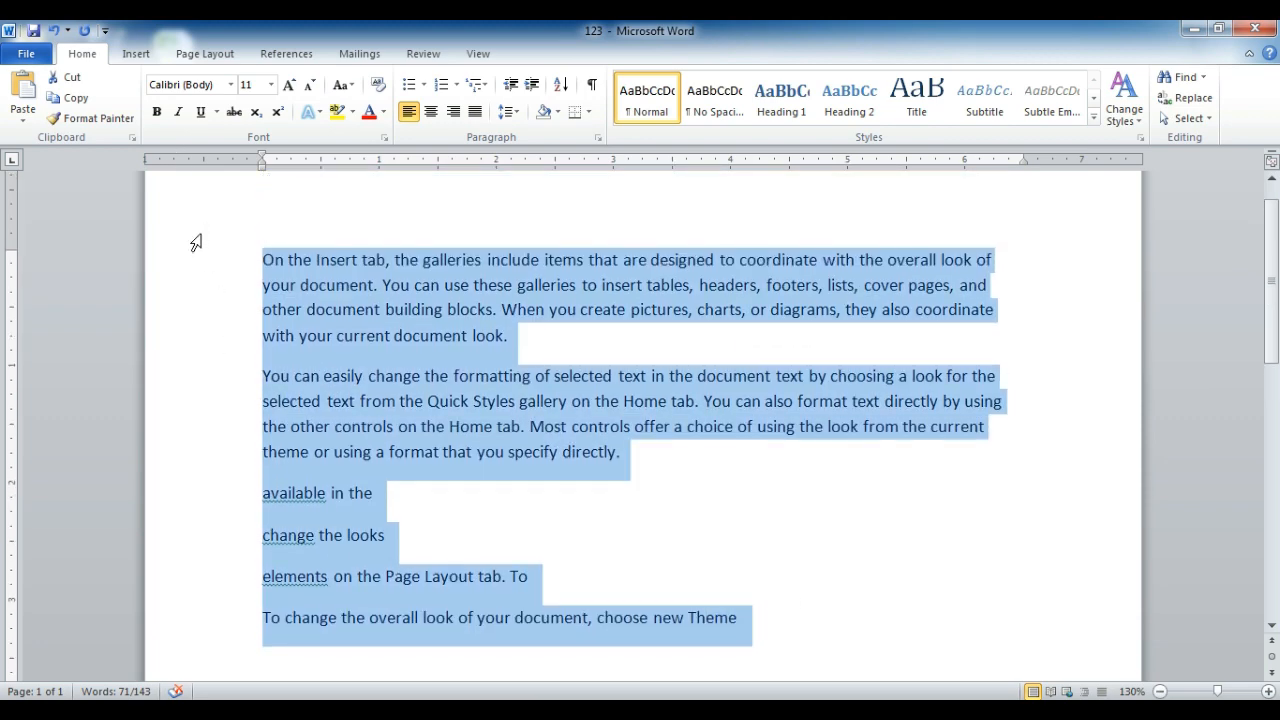
left_click(592, 85)
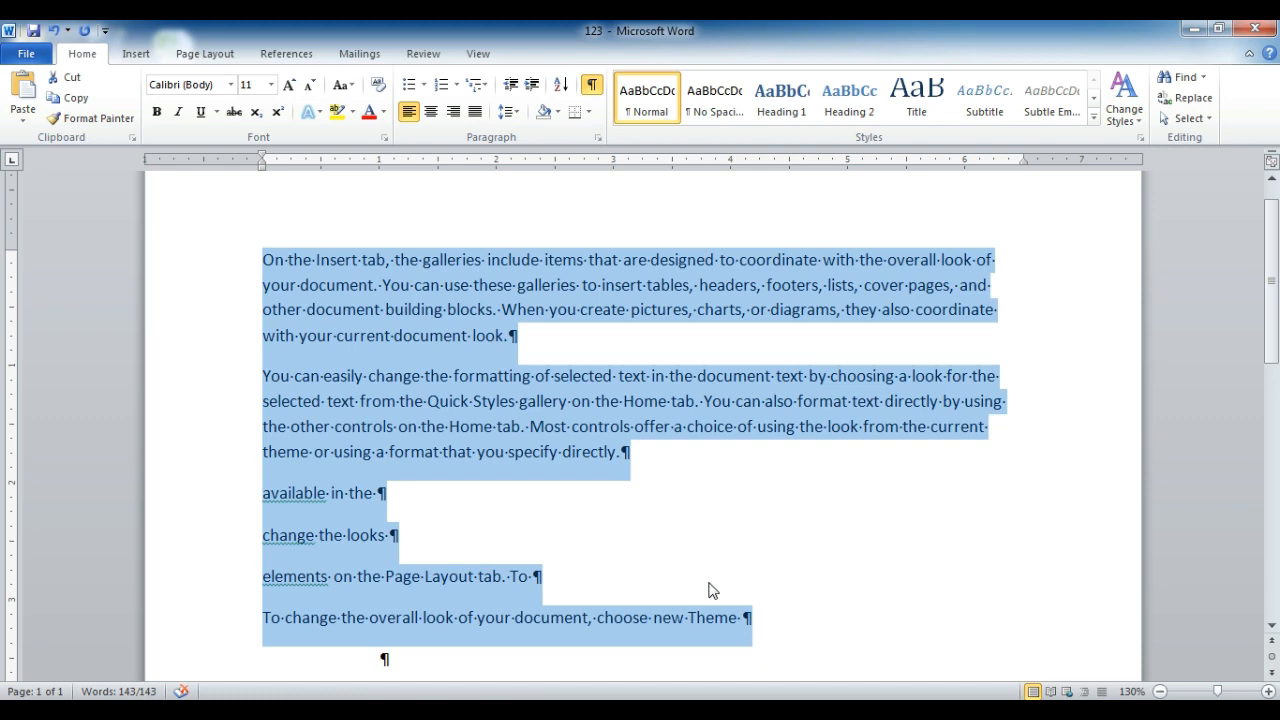
left_click(590, 88)
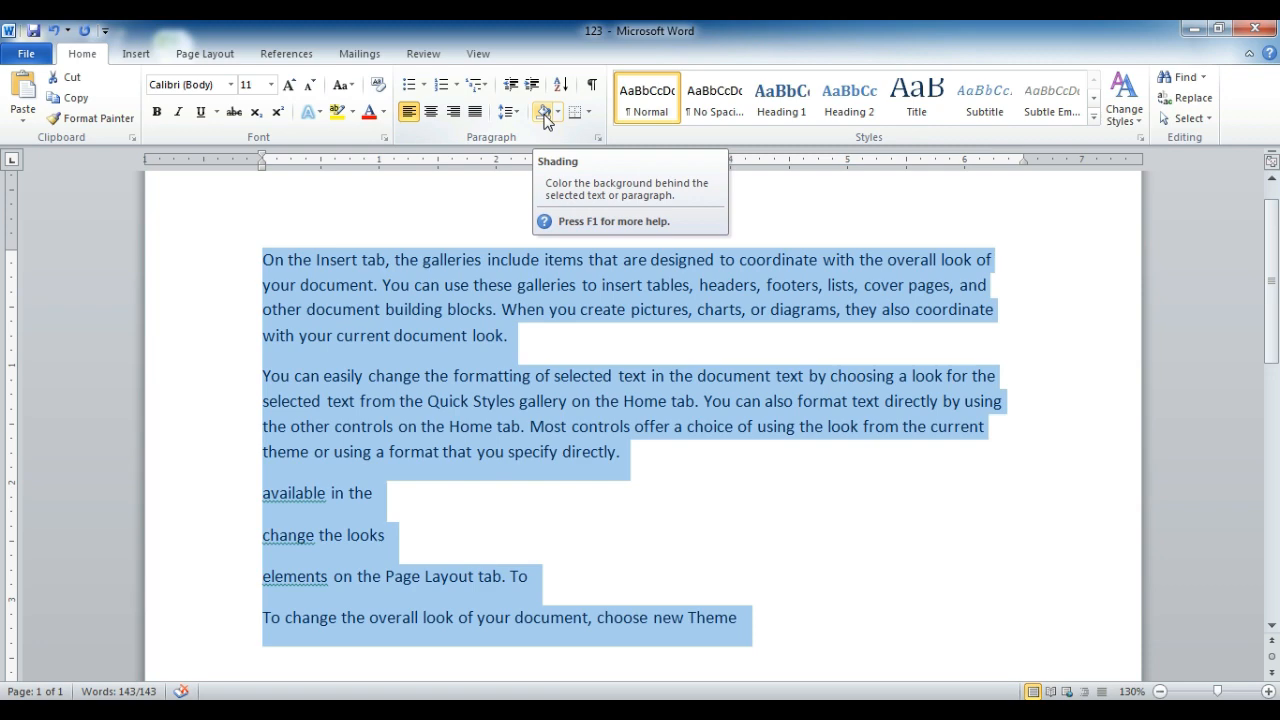
left_click(491, 440)
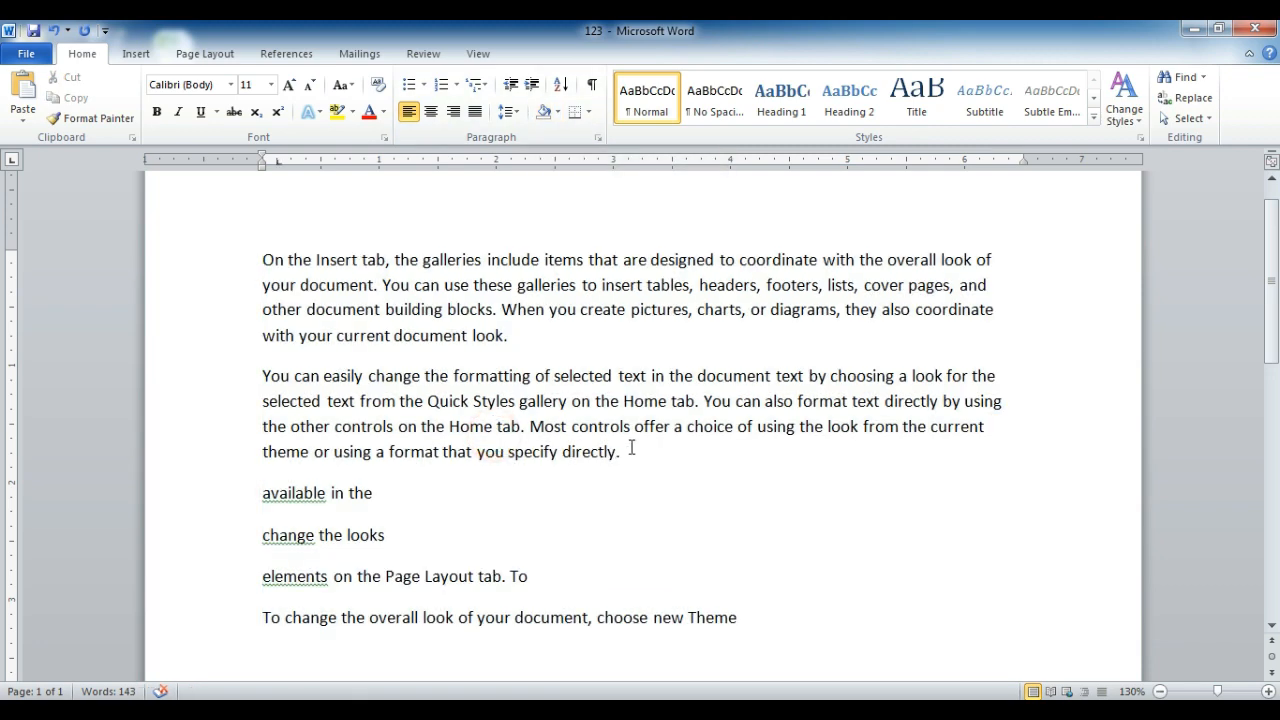
Apply a light blue theme shading to the "You can easily change the formatting" paragraph
left_click(630, 447, "ctrl")
left_click_drag(630, 447, 257, 374)
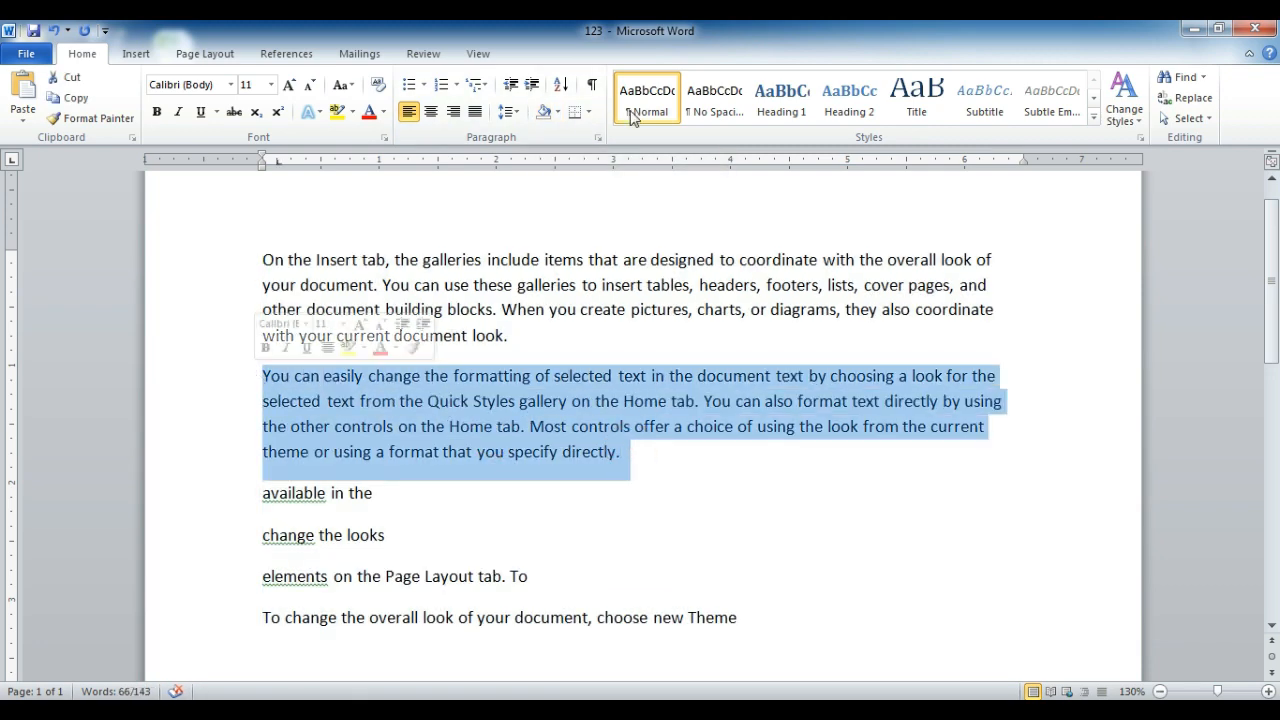
left_click(557, 112)
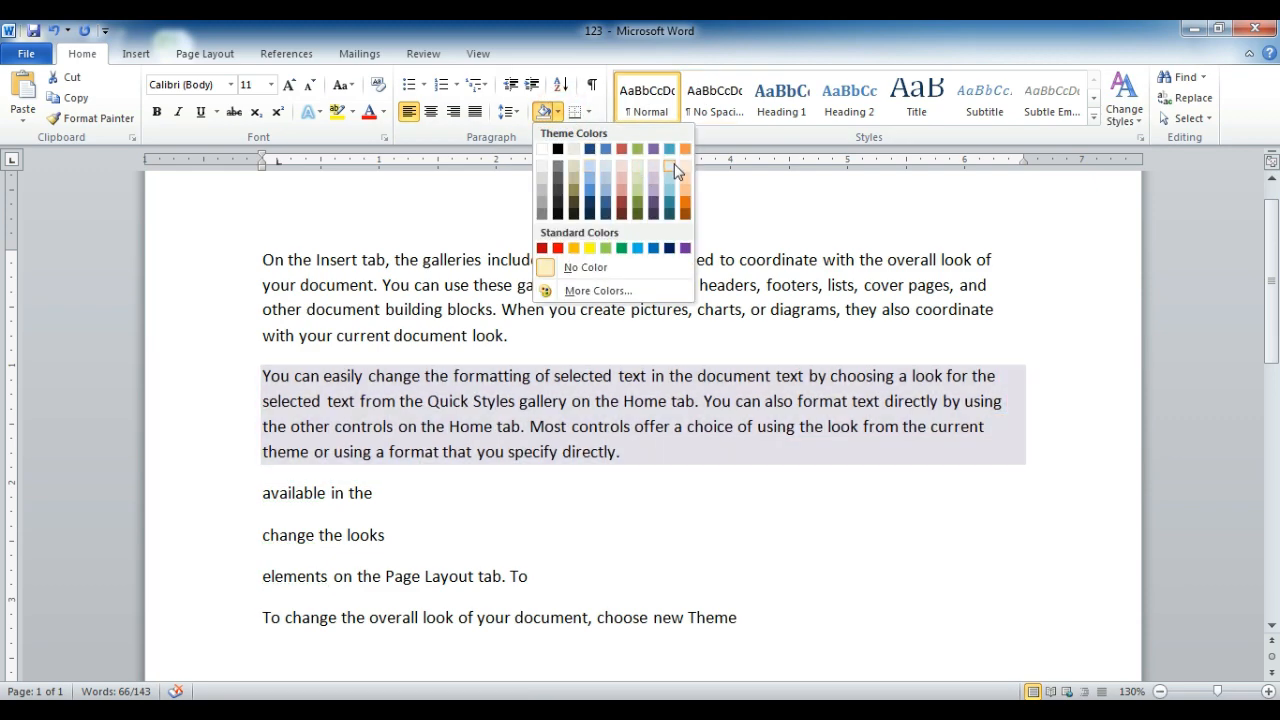
left_click(608, 166)
left_click(580, 309)
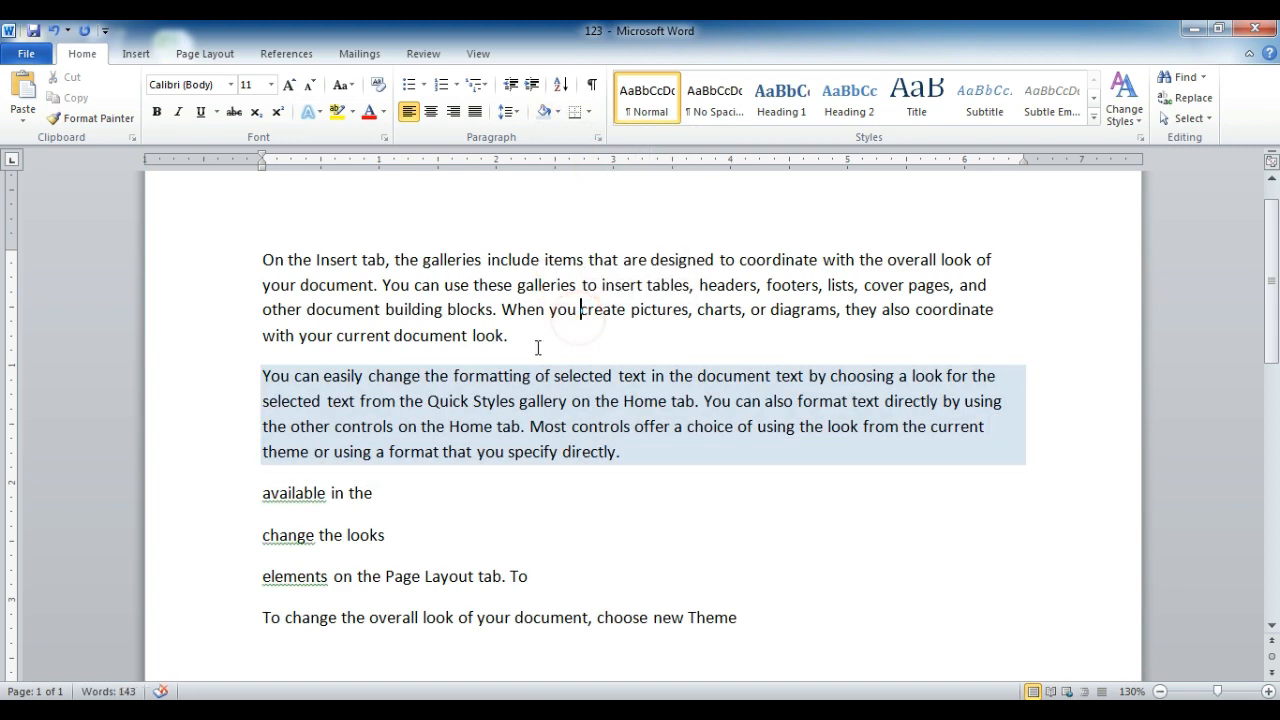
Highlight the text of the first paragraph, "On the Insert tab", in light gray
mouse_move(535, 346)
left_mouse_down()
mouse_move(287, 308)
mouse_move(237, 314)
mouse_move(226, 263)
left_mouse_up()
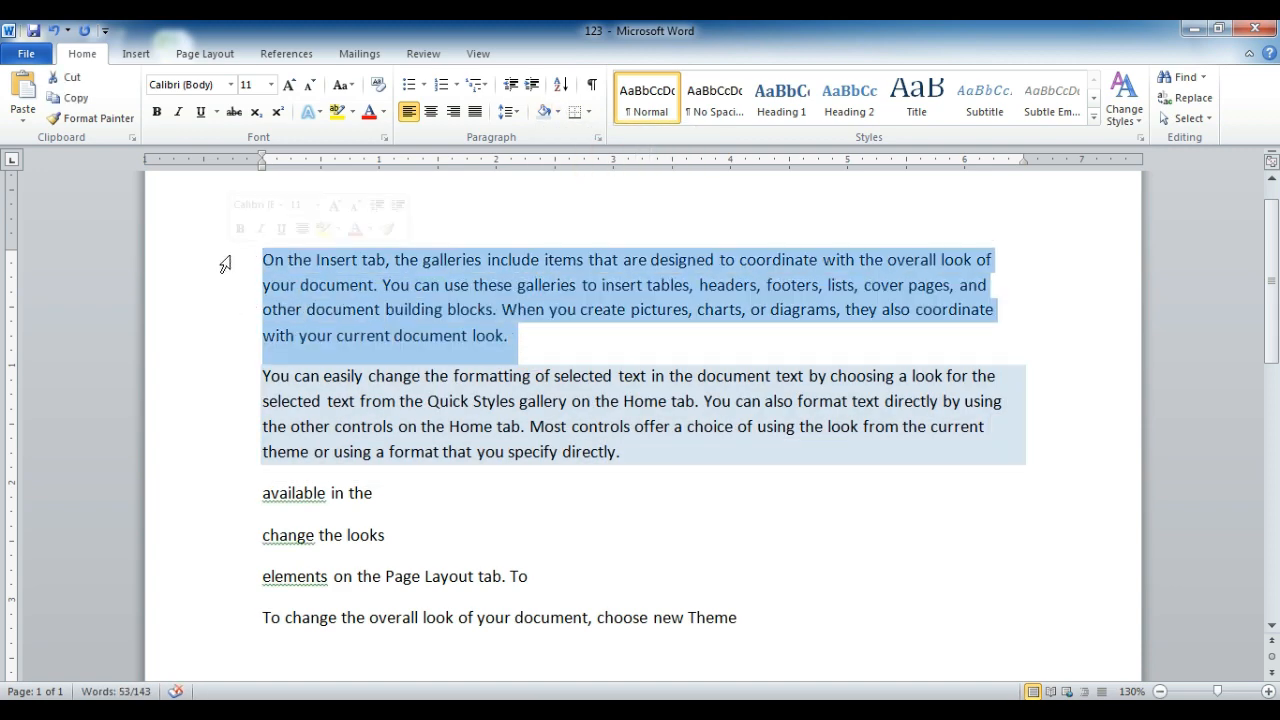
left_click(353, 113)
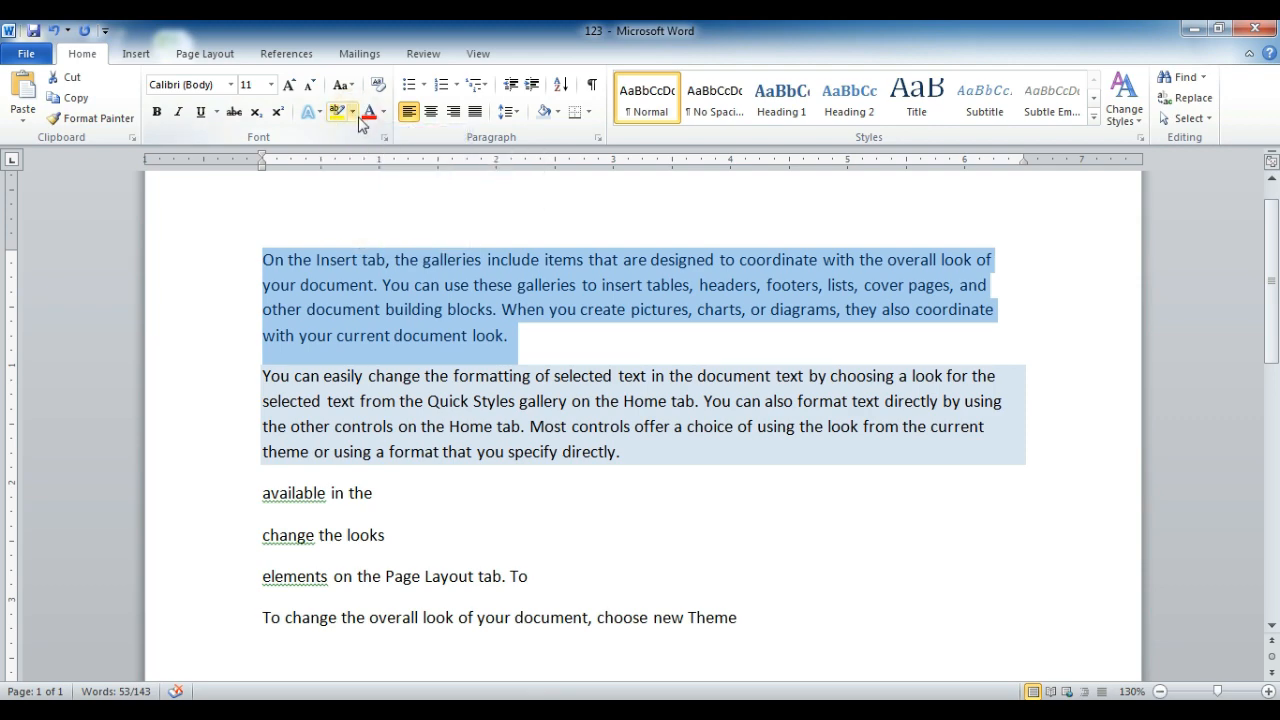
left_click(353, 113)
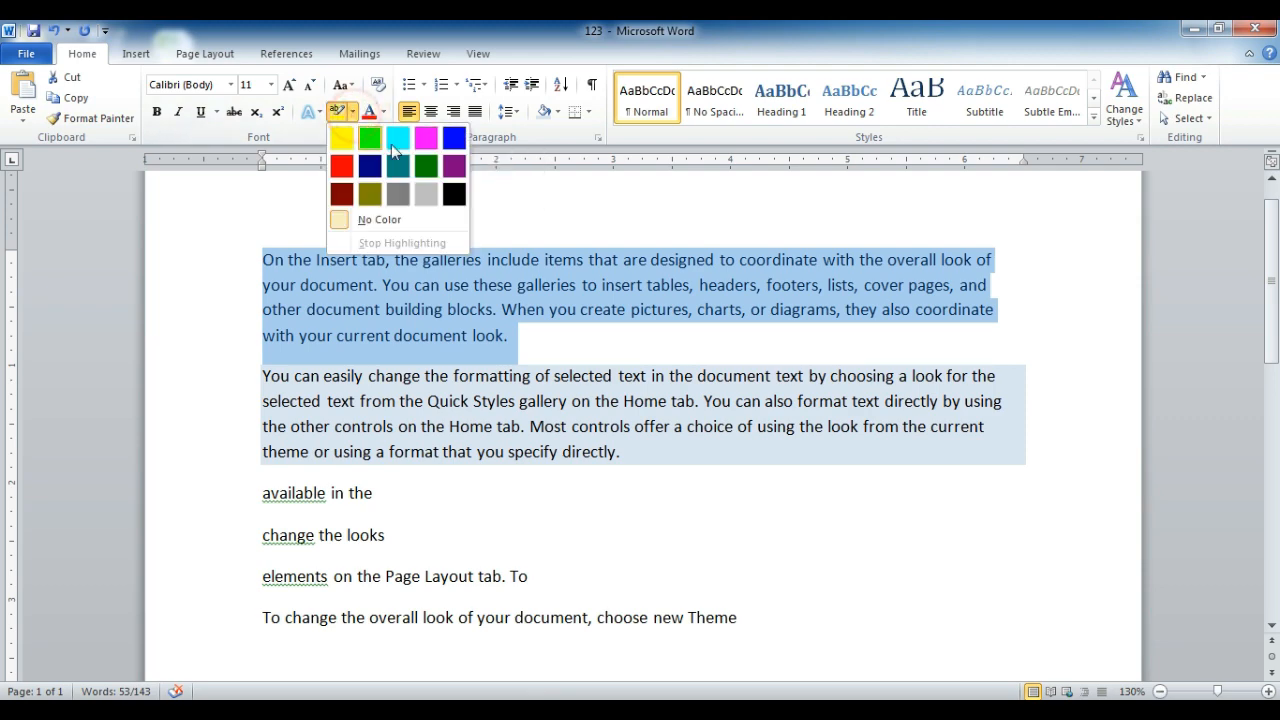
left_click(421, 193)
left_click(548, 335)
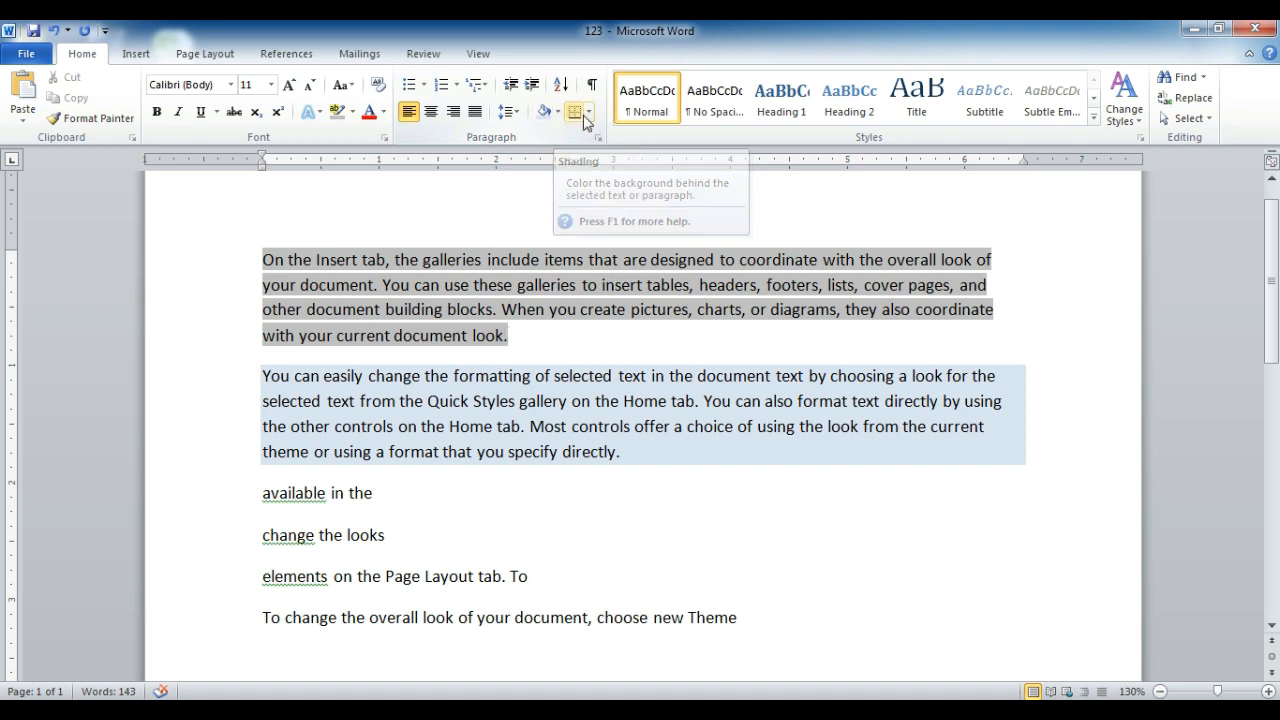
Add a bottom border and a top border to the "You can easily change the formatting" paragraph
triple_click(582, 428)
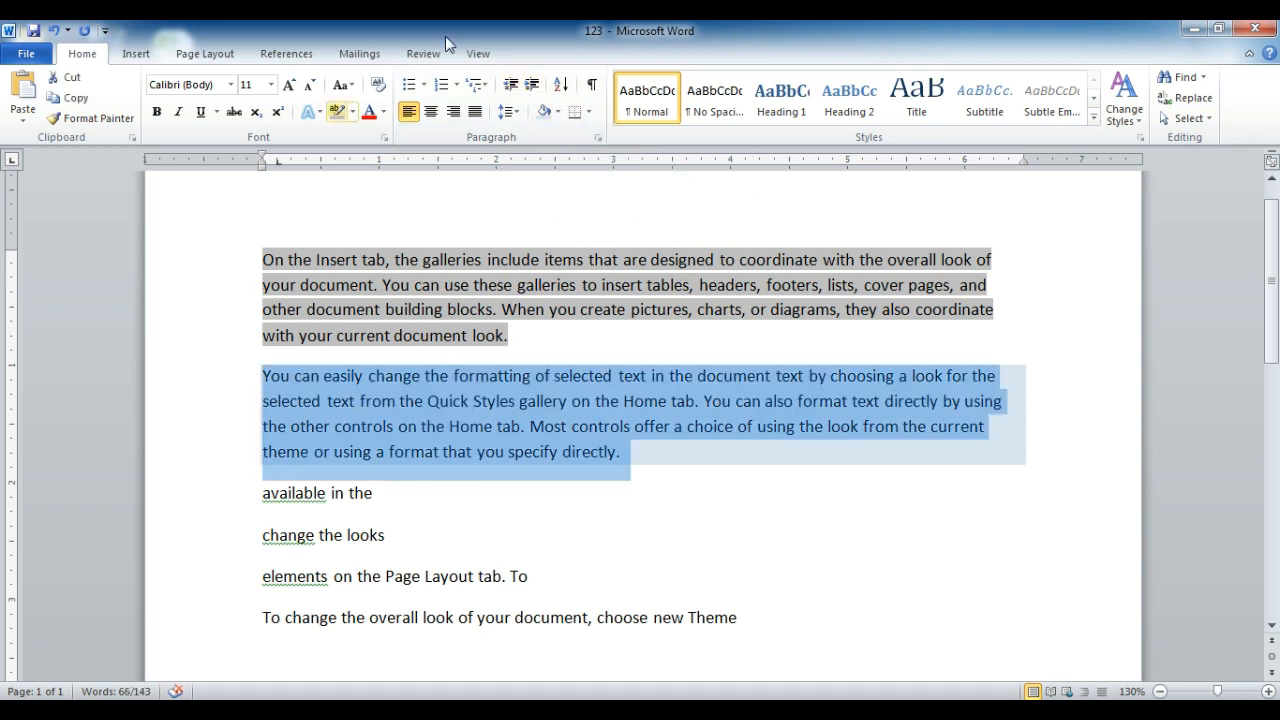
left_click(589, 112)
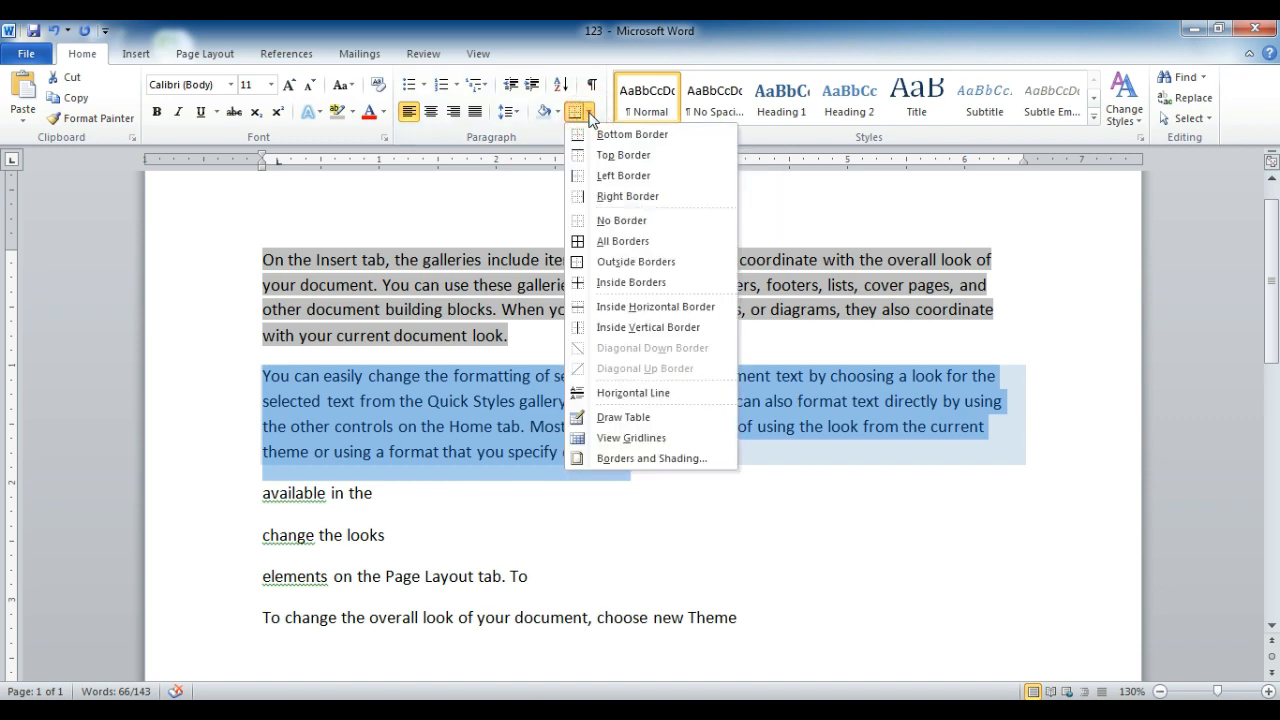
left_click(634, 138)
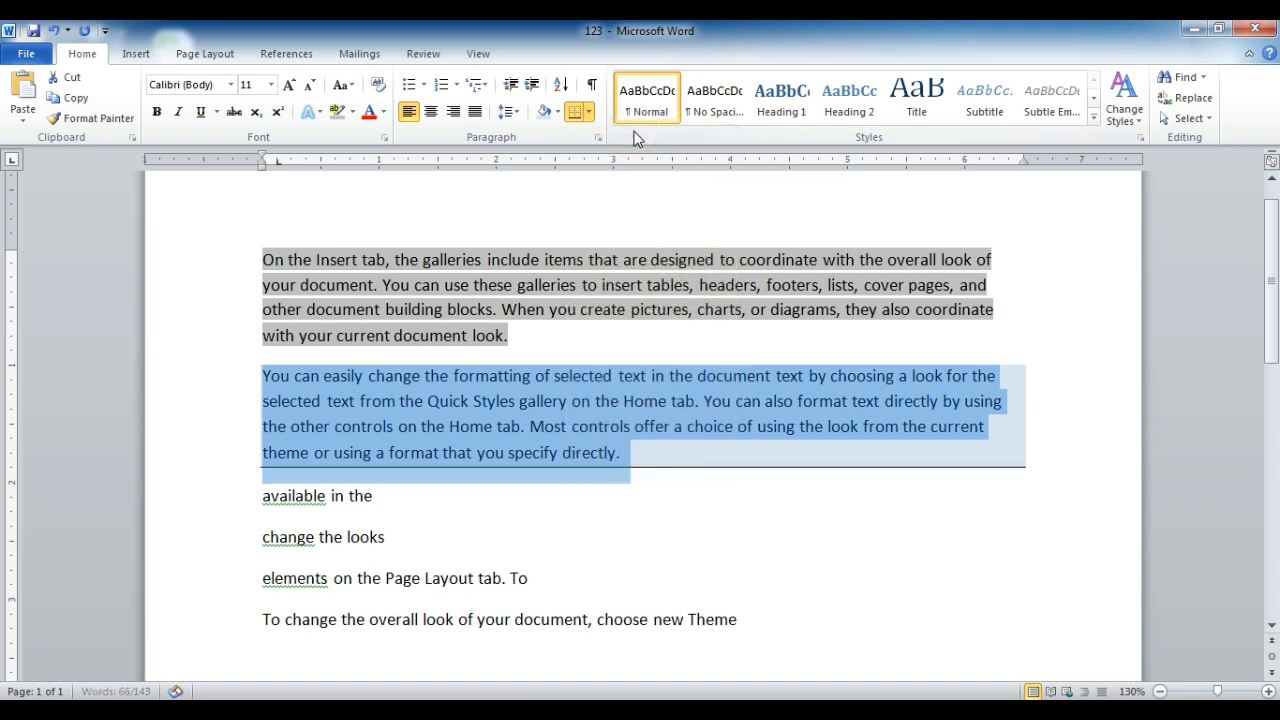
left_click(637, 441)
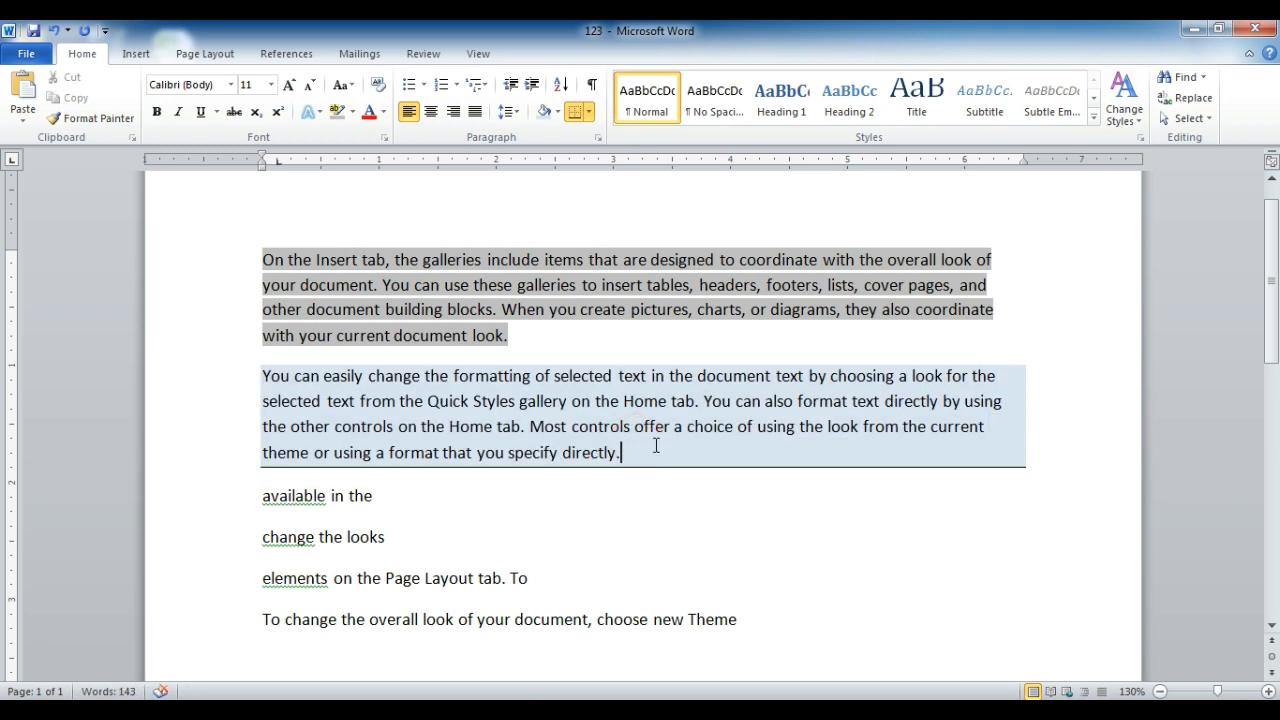
left_click_drag(656, 446, 200, 388)
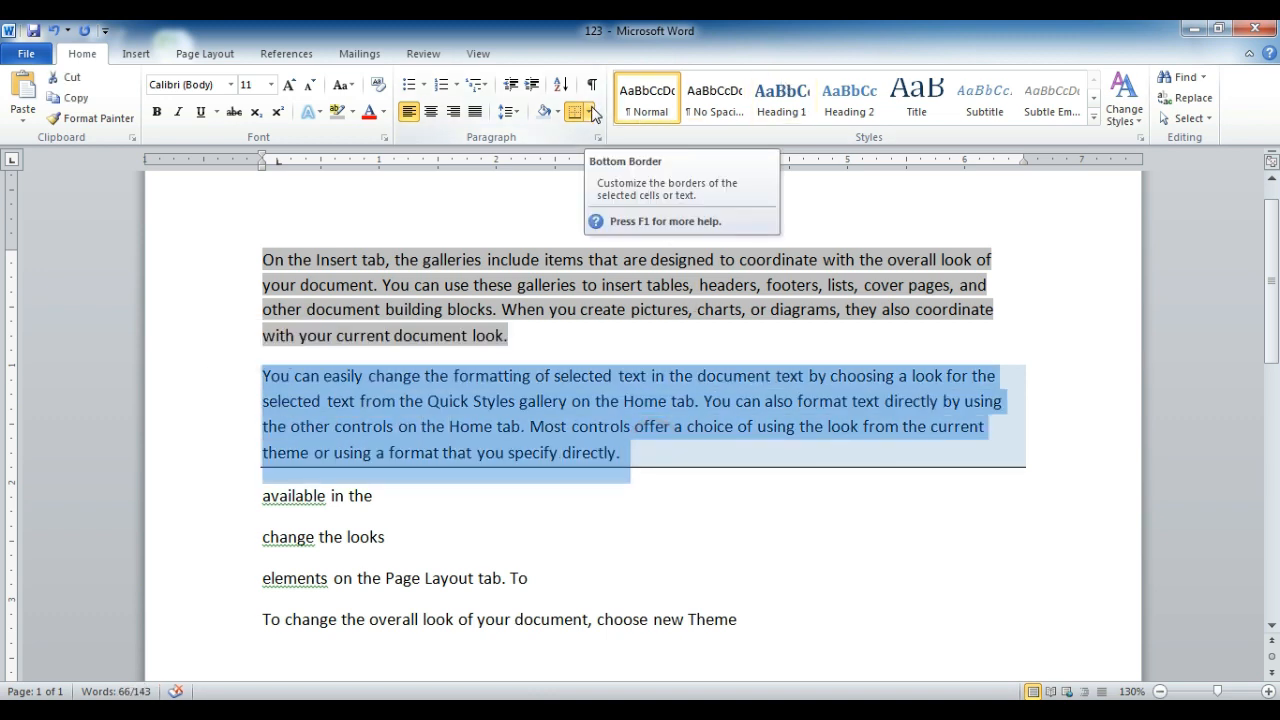
left_click(591, 112)
left_click(609, 155)
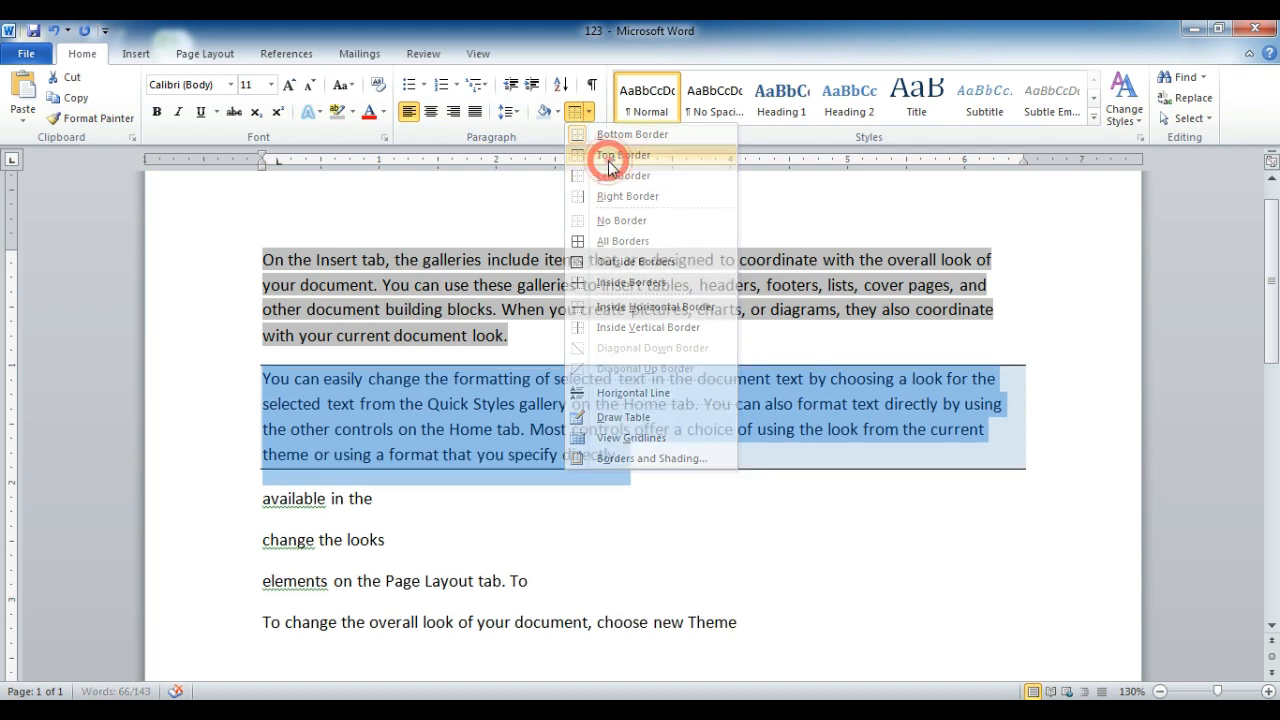
left_click(522, 404)
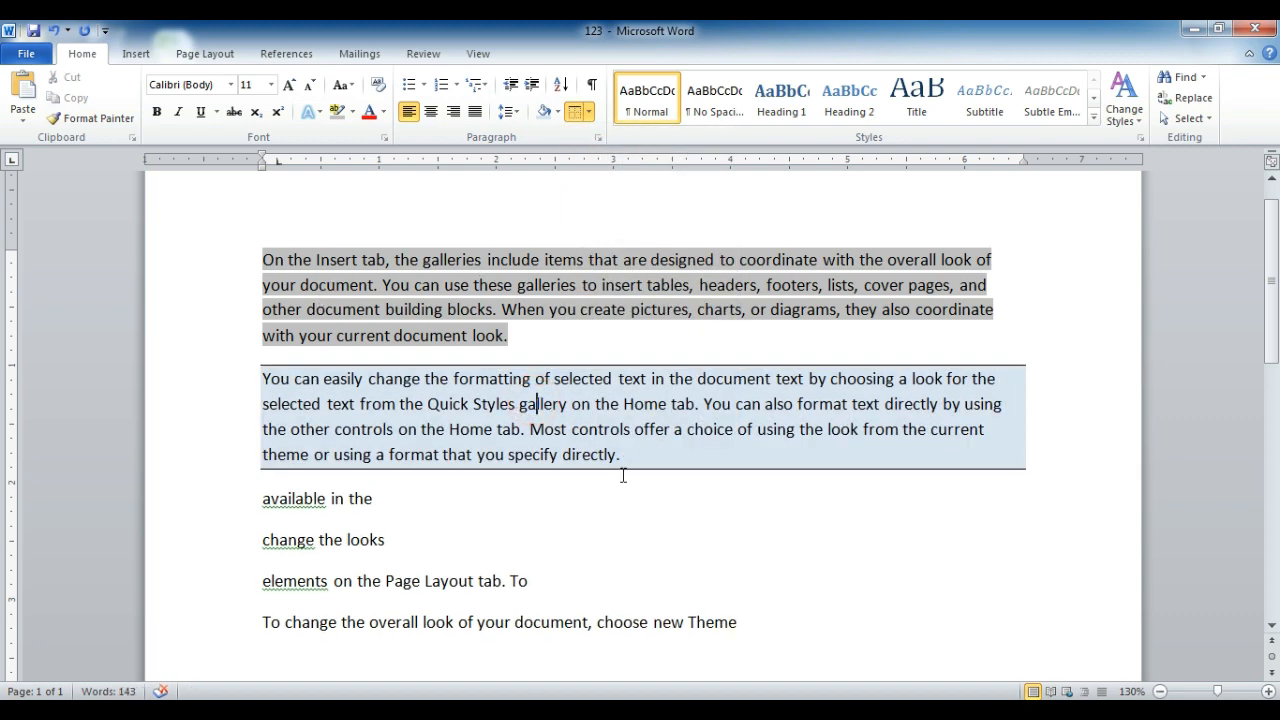
Change the shading of the "You can easily change the formatting" paragraph to white
left_click_drag(634, 451, 183, 382)
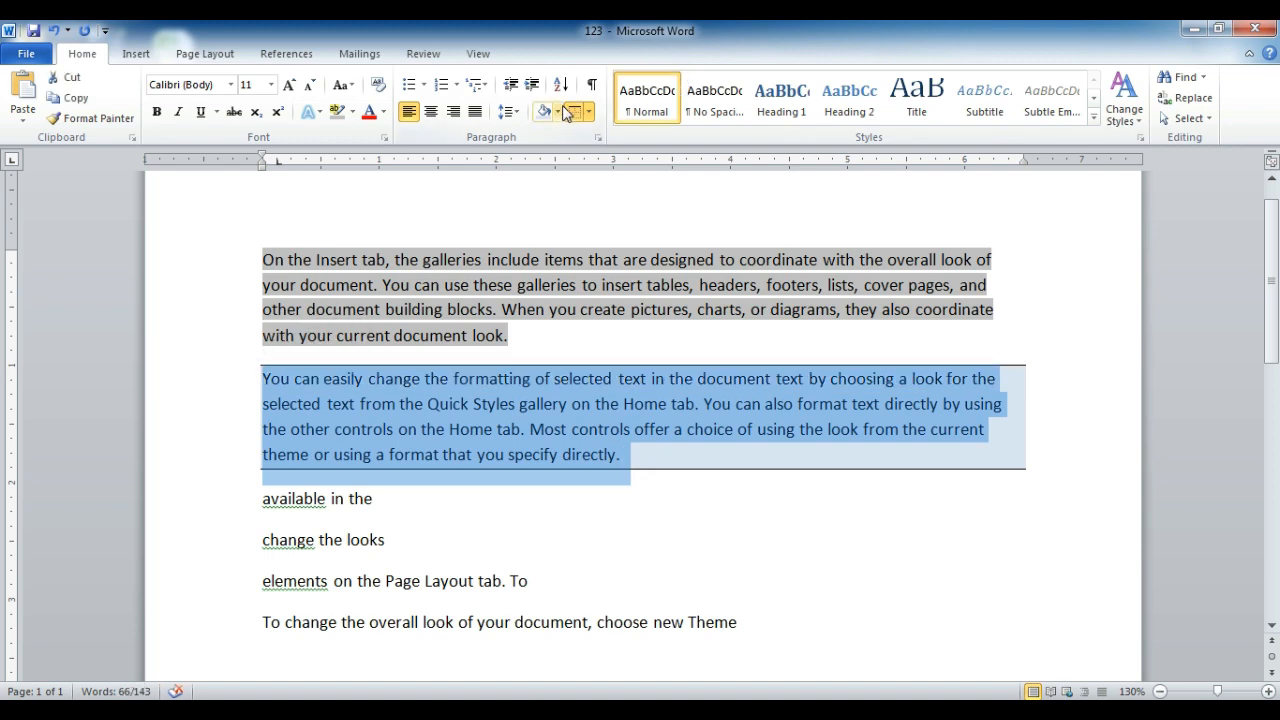
left_click(557, 111)
left_click(542, 150)
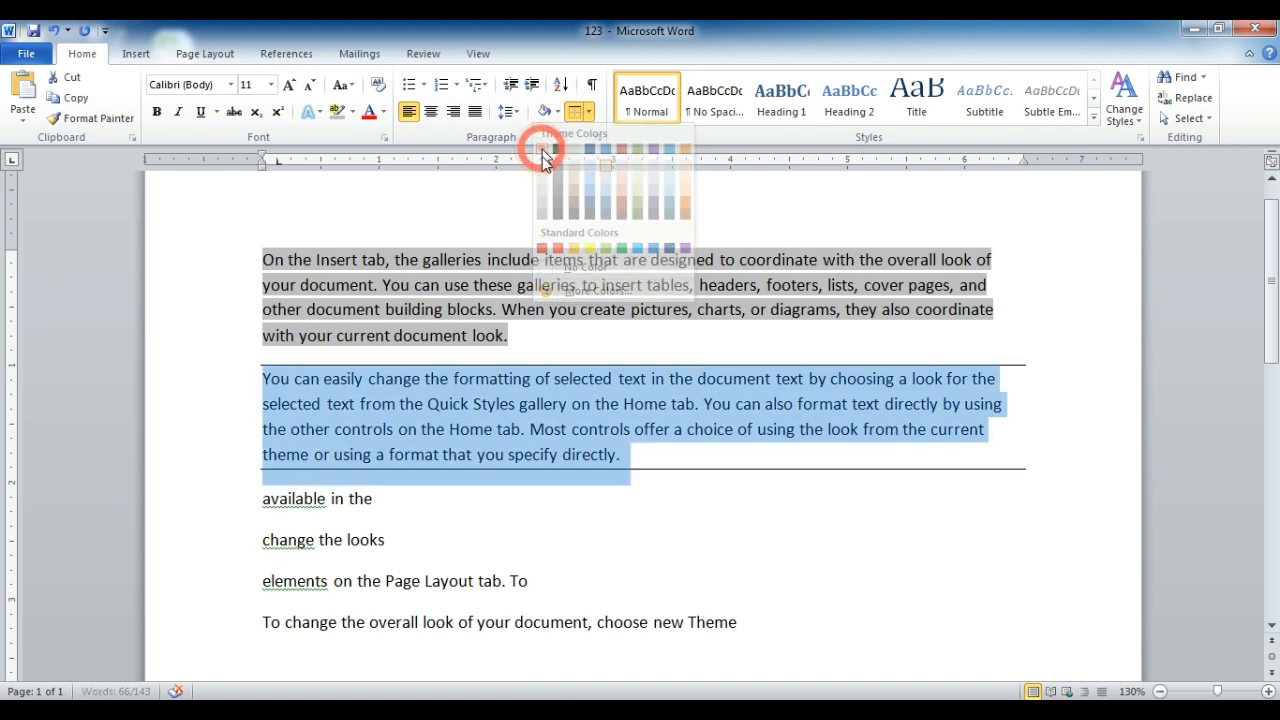
left_click(583, 440)
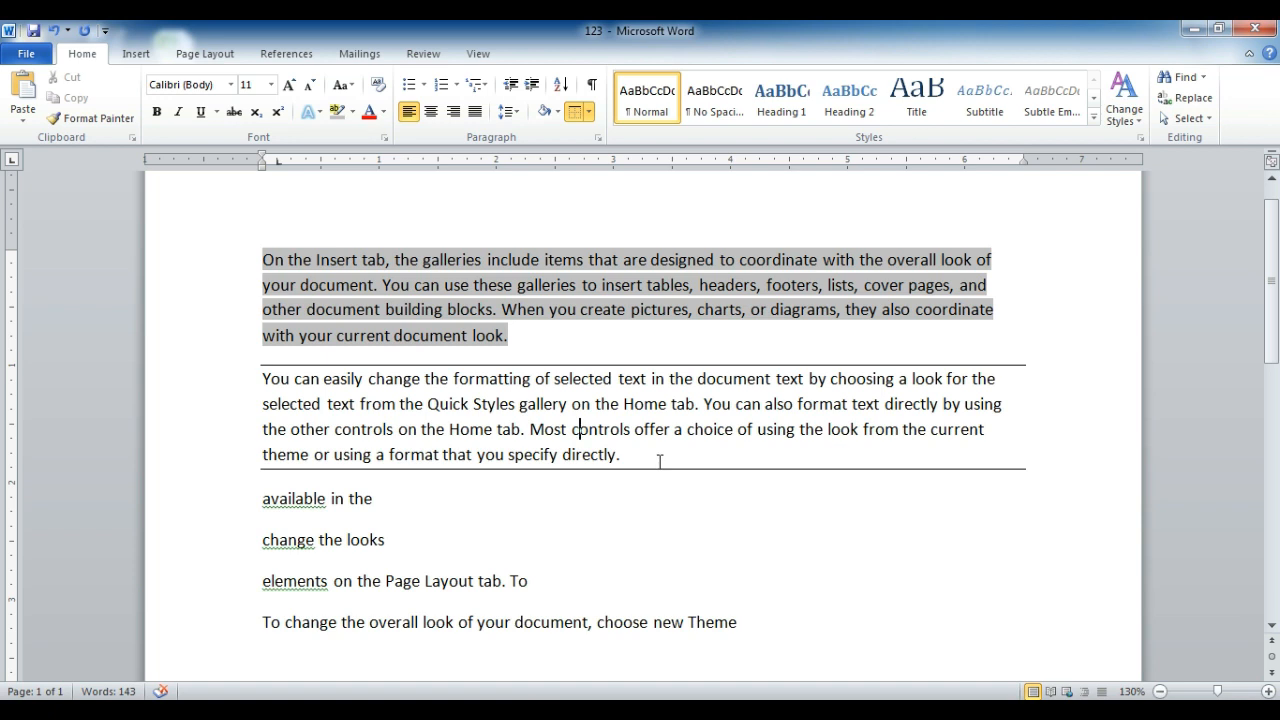
Add a left border to the "You can easily change the formatting" paragraph
left_click_drag(660, 461, 229, 374)
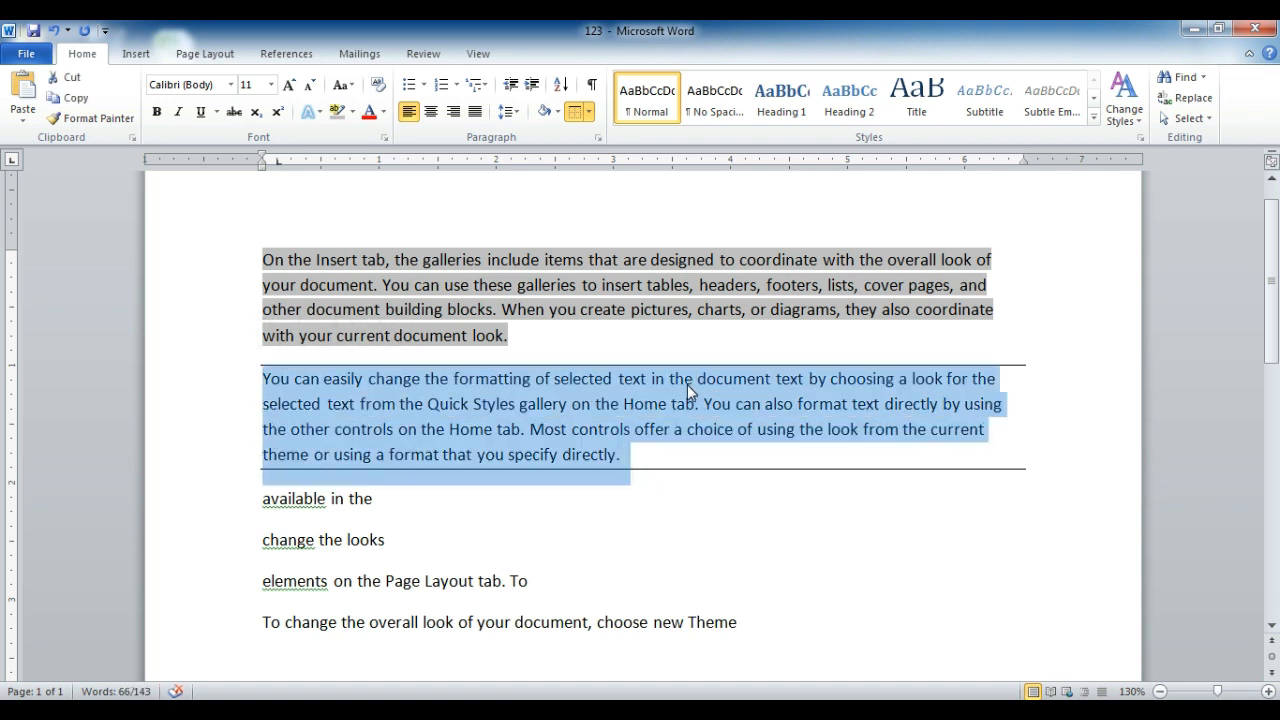
left_click(590, 116)
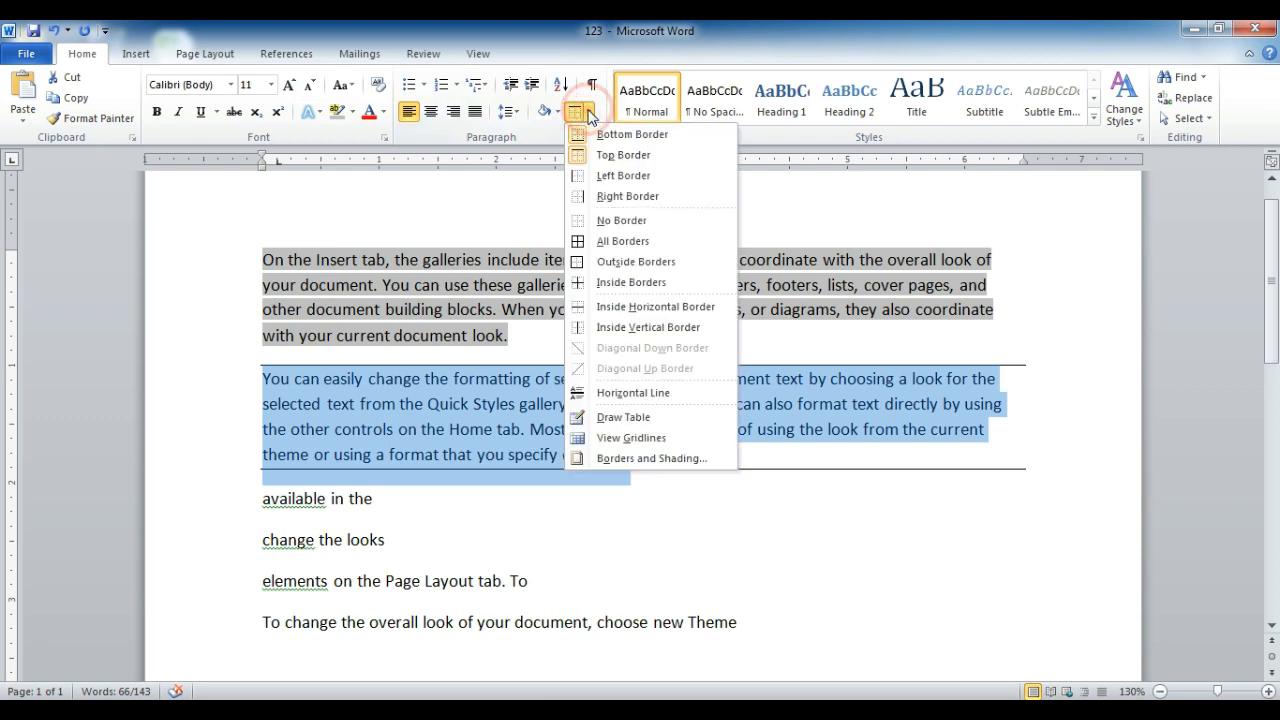
left_click(612, 174)
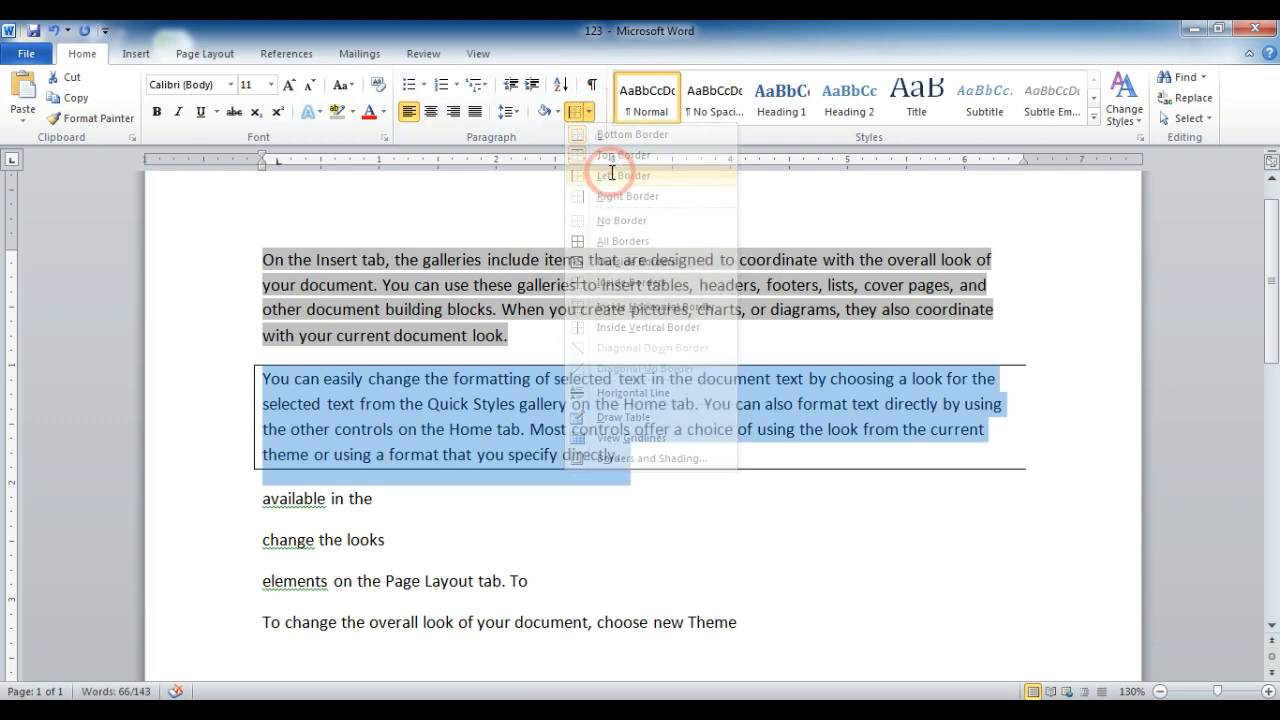
left_click(535, 379)
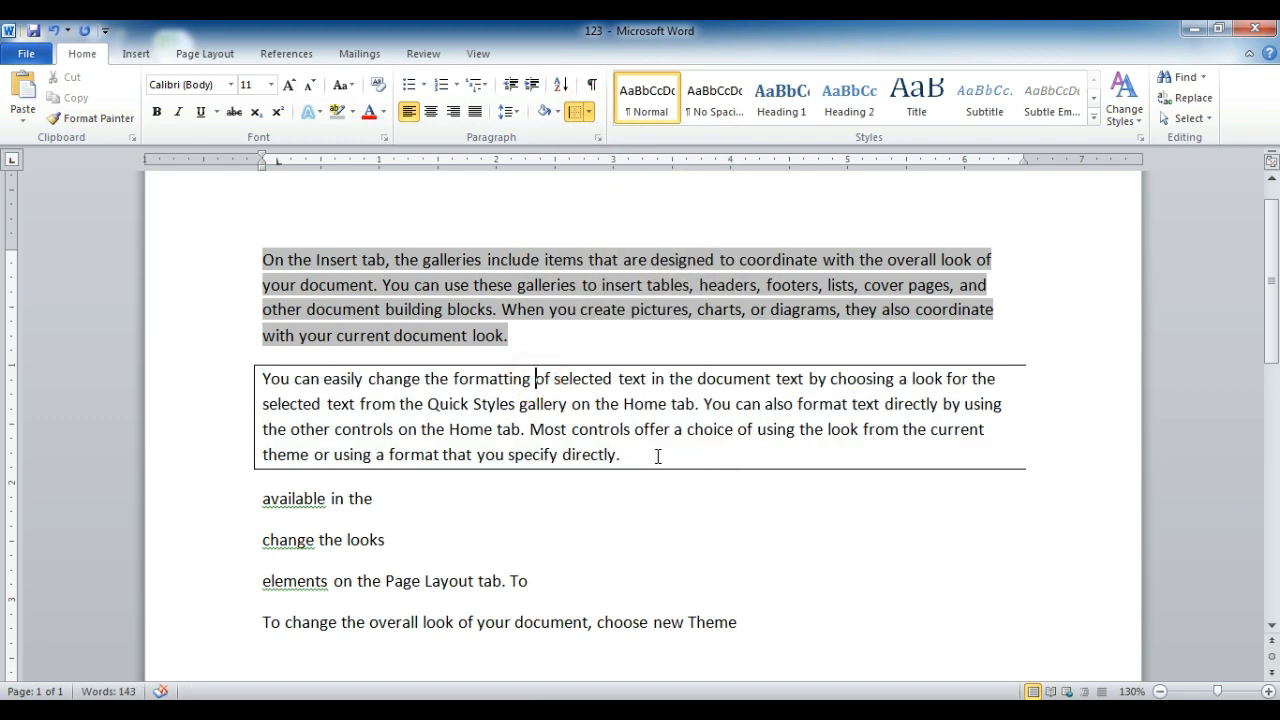
Add a right border to the "You can easily change the formatting" paragraph
left_click_drag(658, 456, 266, 371)
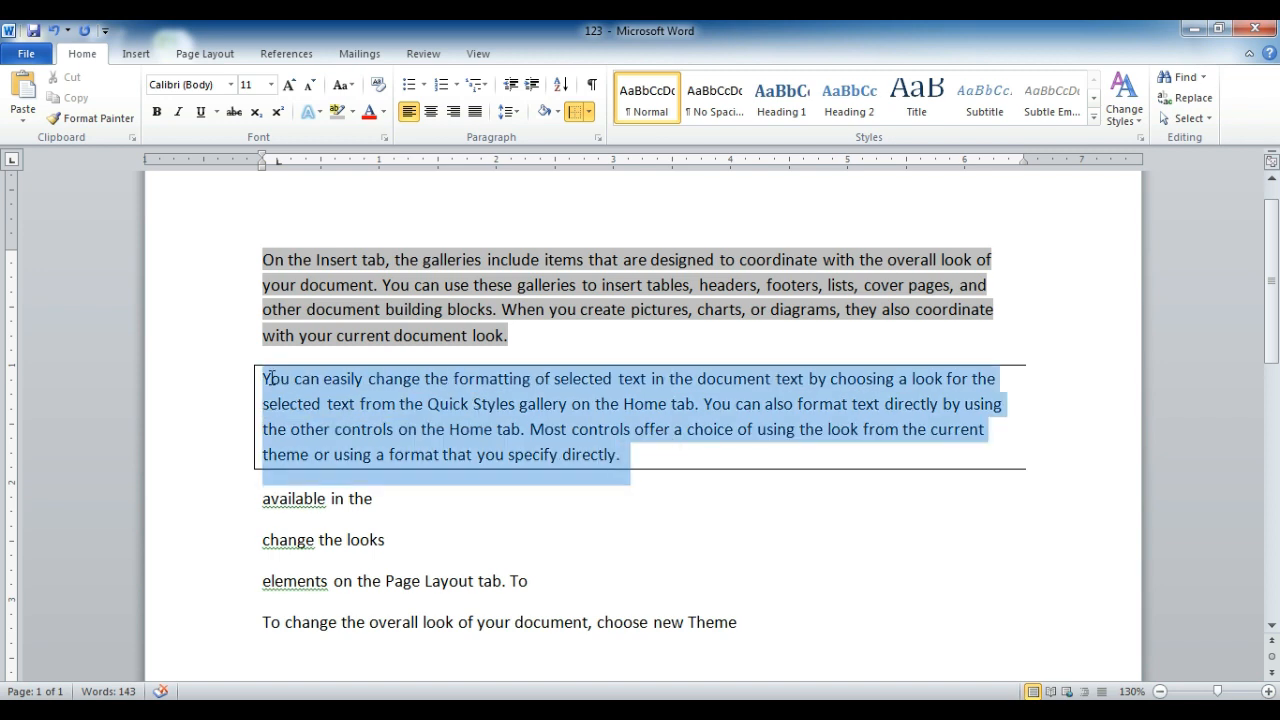
left_click(510, 112)
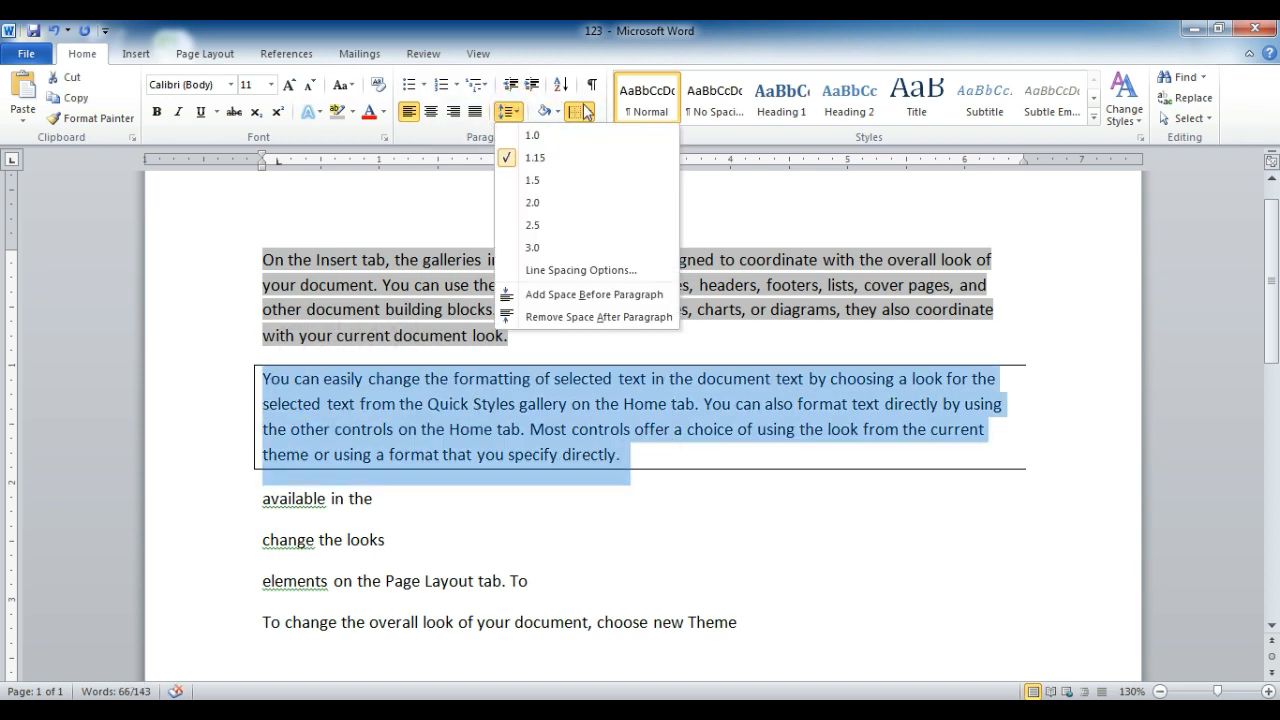
left_click(590, 112)
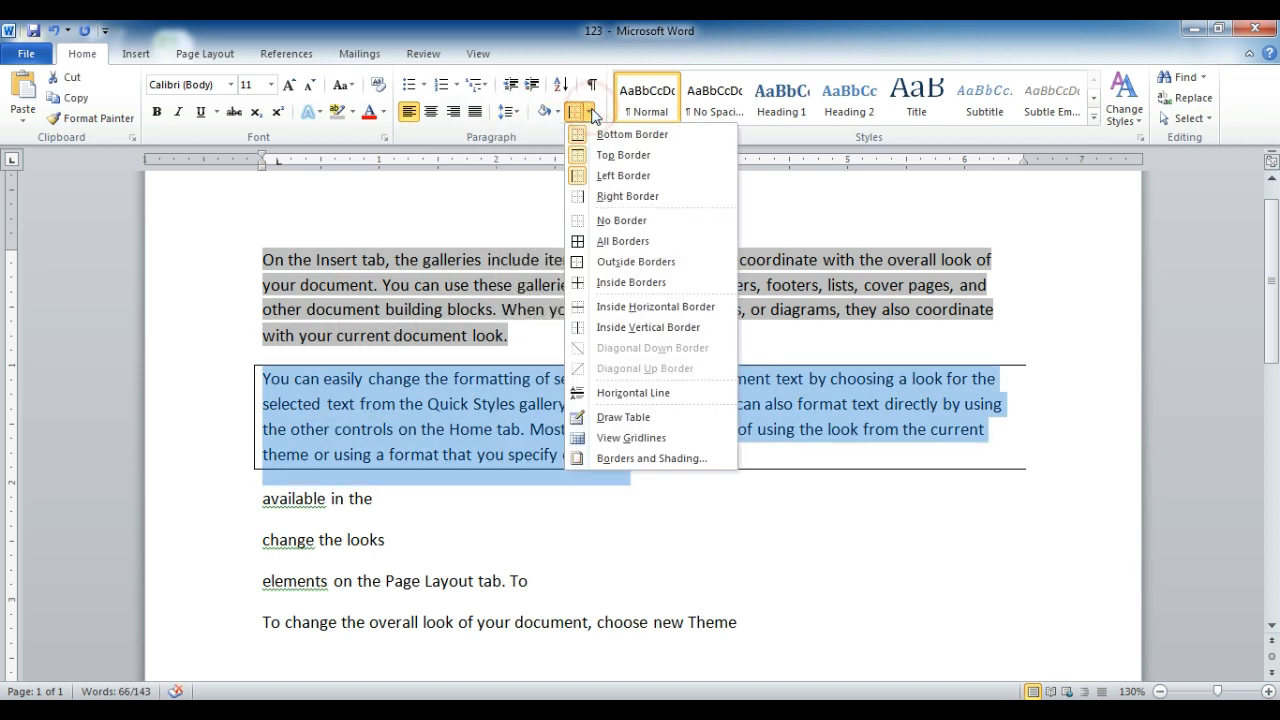
left_click(626, 196)
left_click(813, 429)
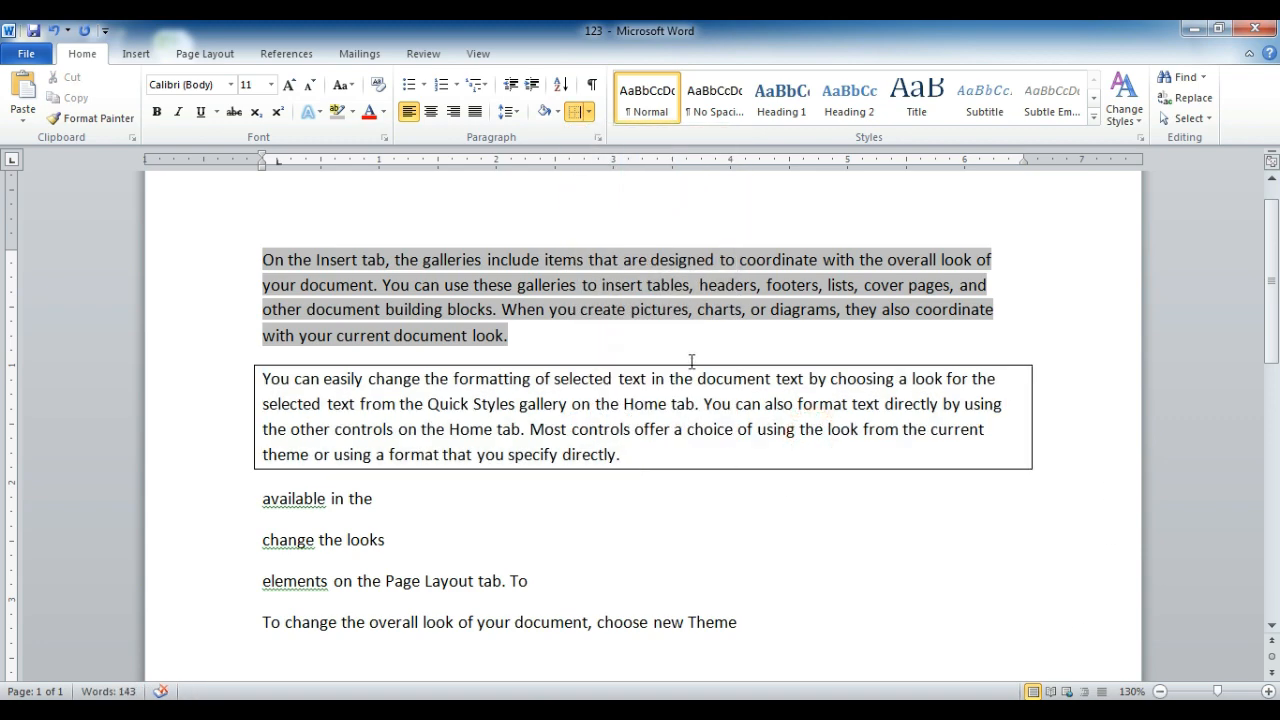
Remove the highlight color from the text of the first paragraph, "On the Insert tab"
left_click_drag(528, 337, 264, 252)
left_click(352, 112)
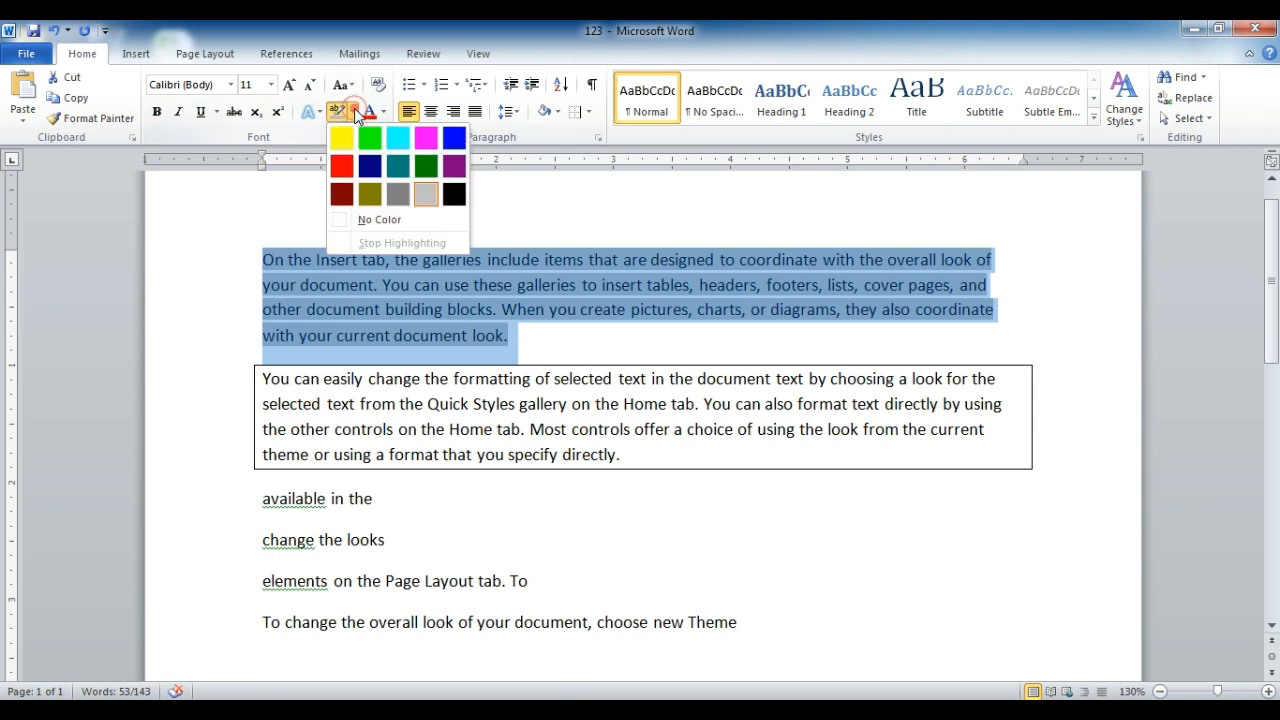
left_click(378, 219)
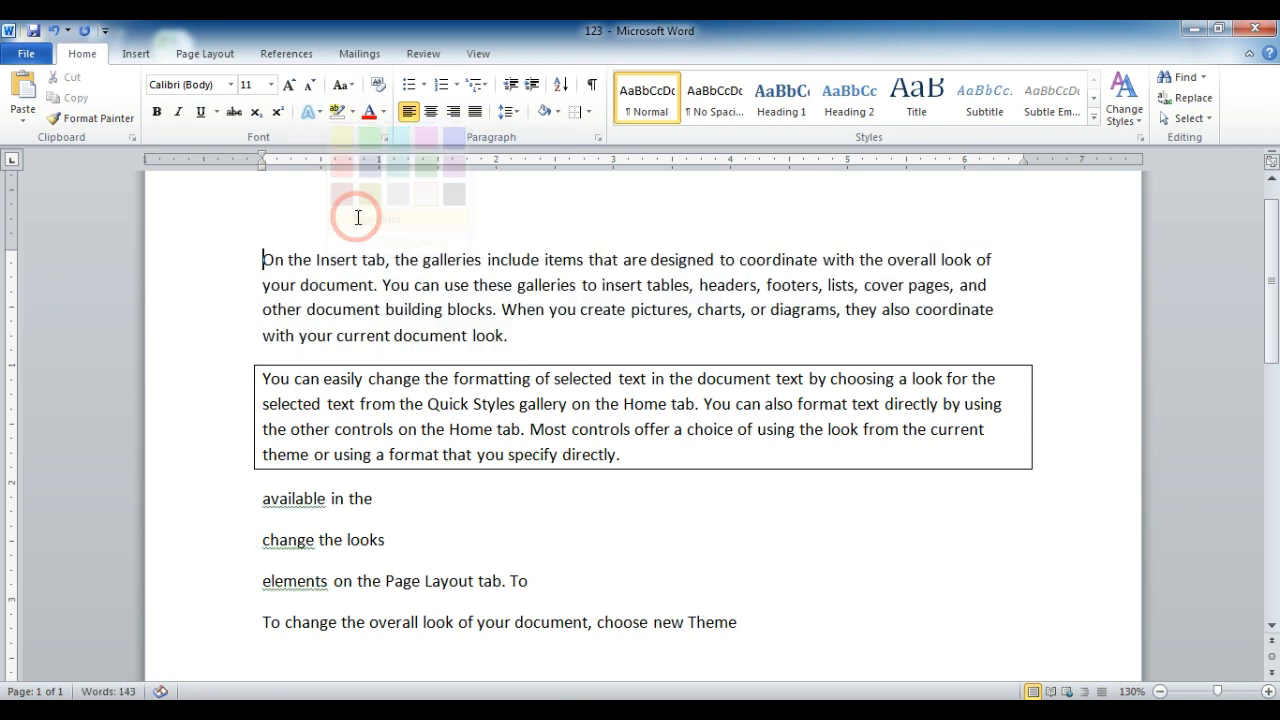
Examine the available highlight colors, shading colors and border types for the "On the Insert tab" paragraph
left_click(512, 334)
left_click_drag(516, 334, 206, 234)
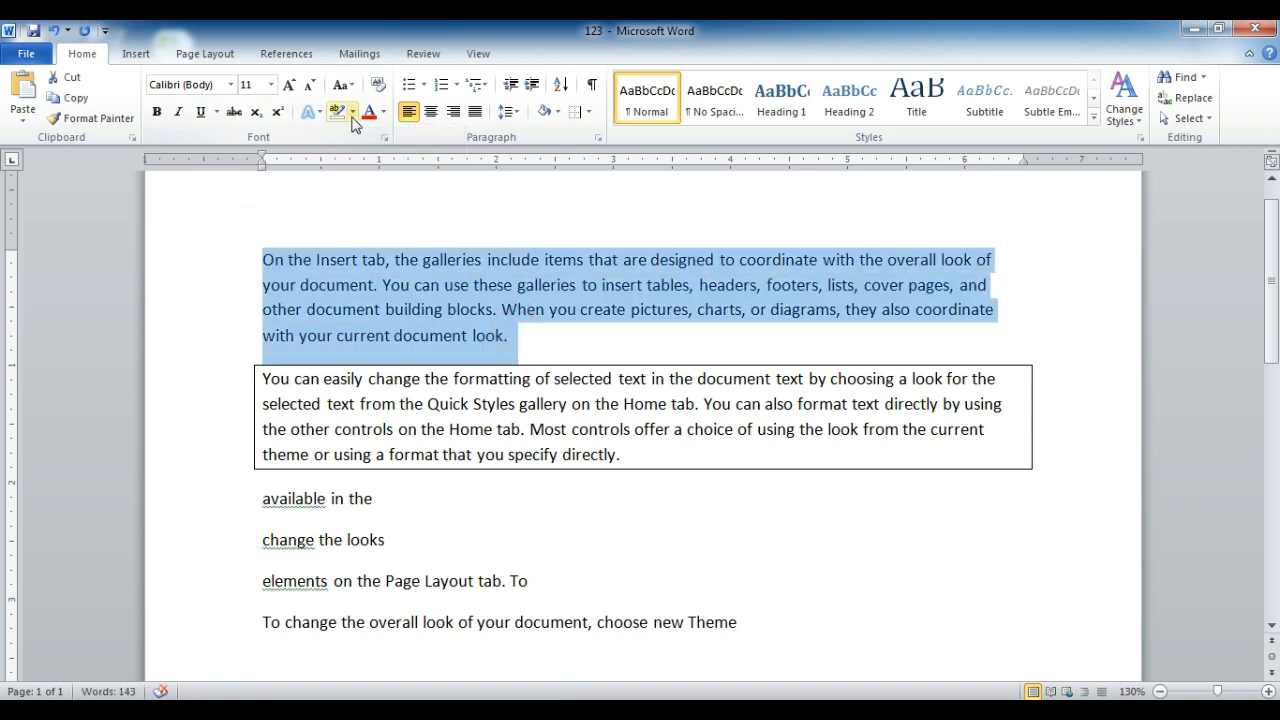
left_click(352, 113)
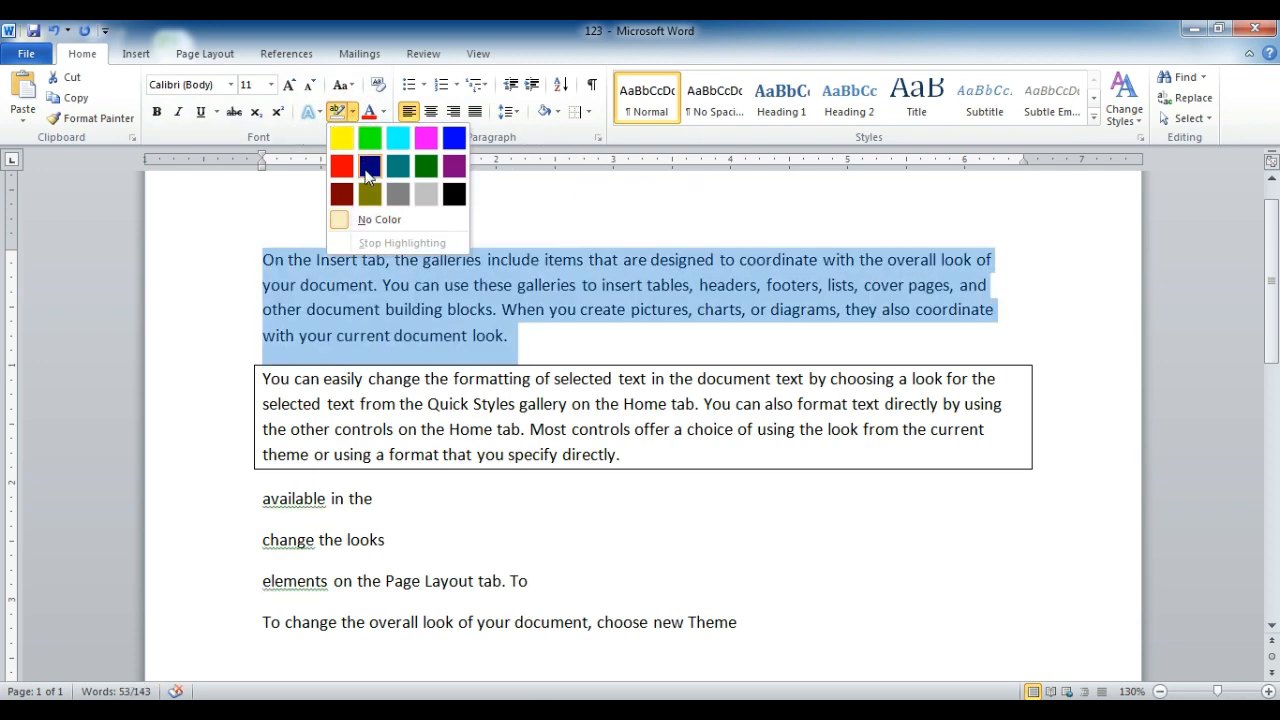
left_click(557, 113)
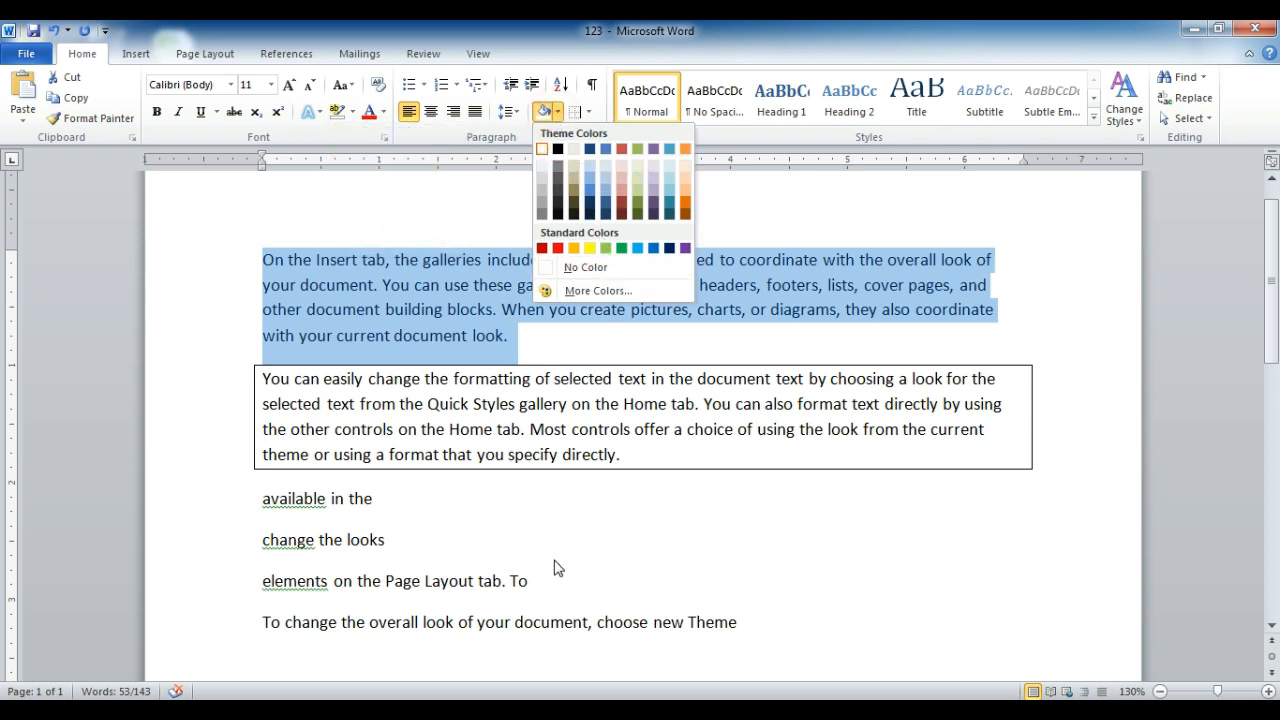
left_click(553, 341)
left_click(524, 338)
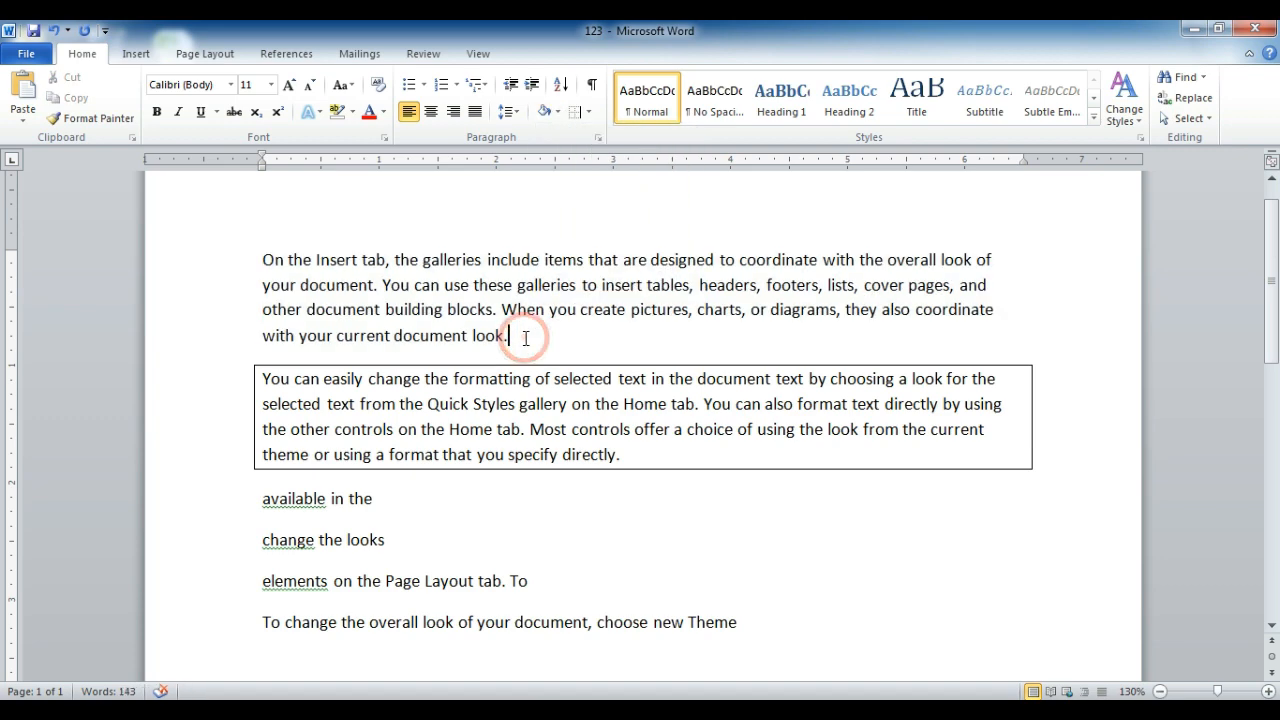
left_click_drag(524, 338, 144, 186)
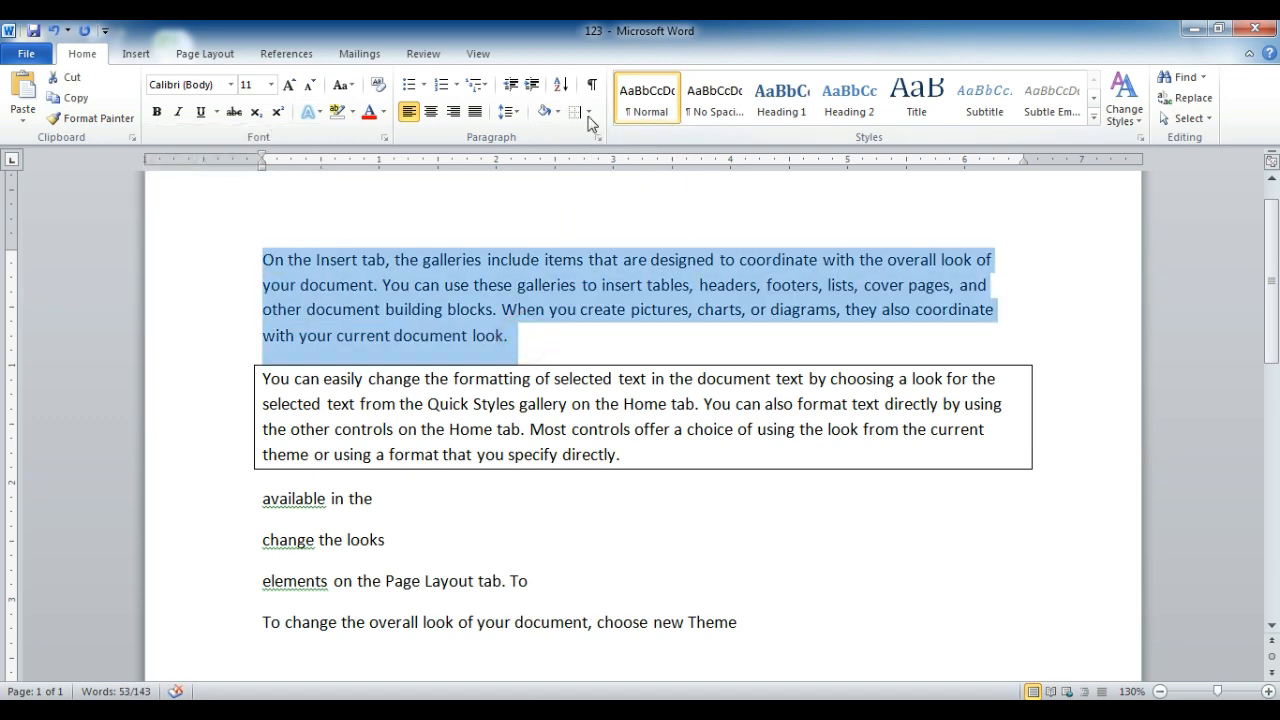
left_click(589, 112)
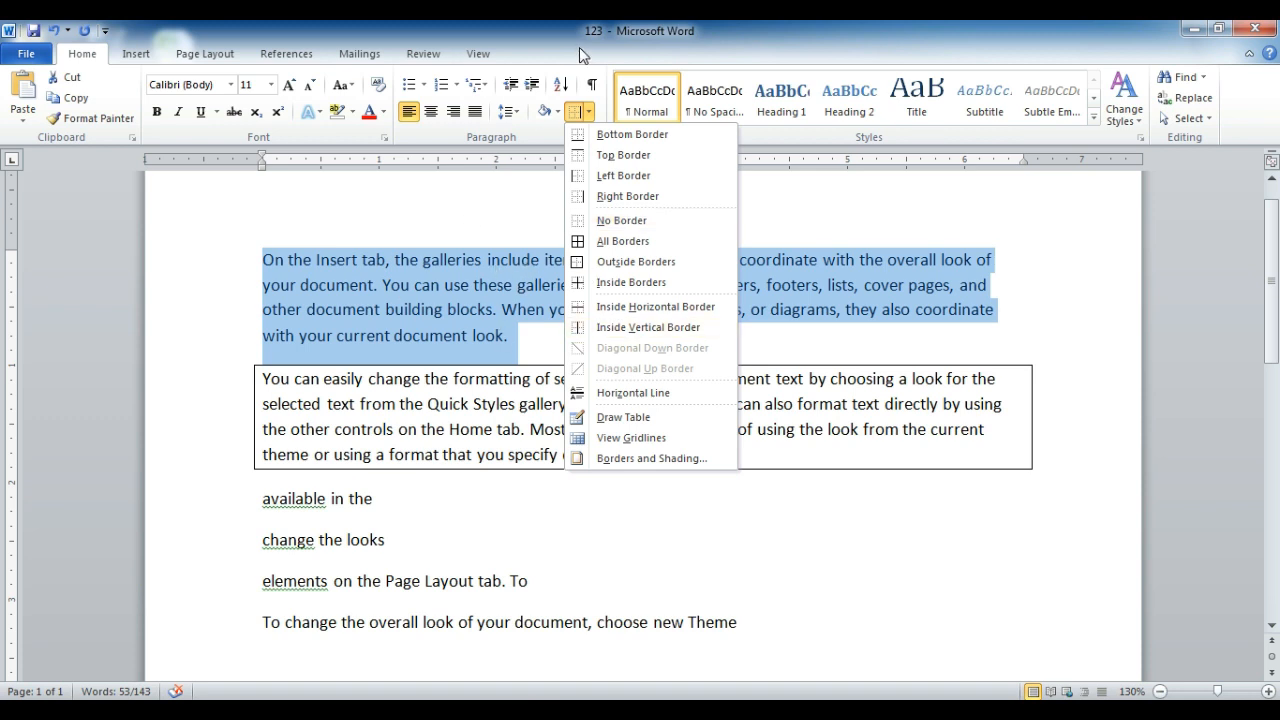
left_click(581, 104)
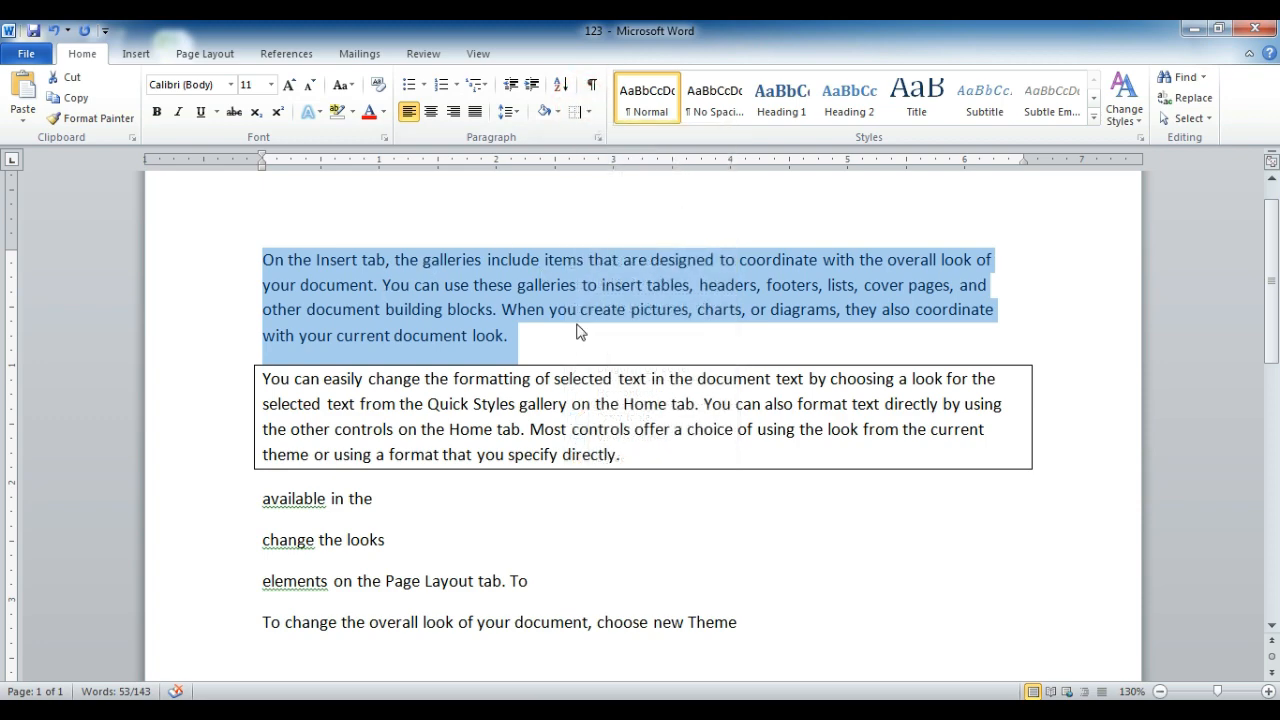
Remove all borders from the "You can easily change the formatting" paragraph
left_click_drag(630, 454, 266, 374)
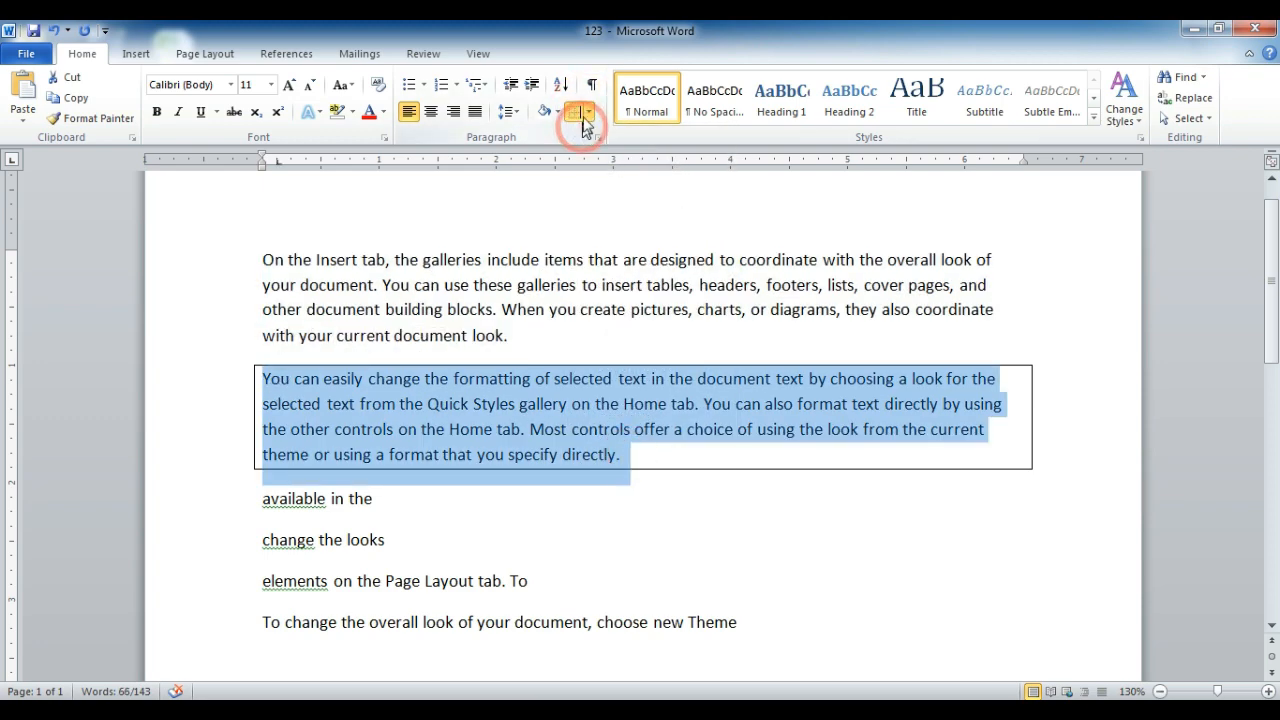
left_click(588, 111)
left_click(615, 220)
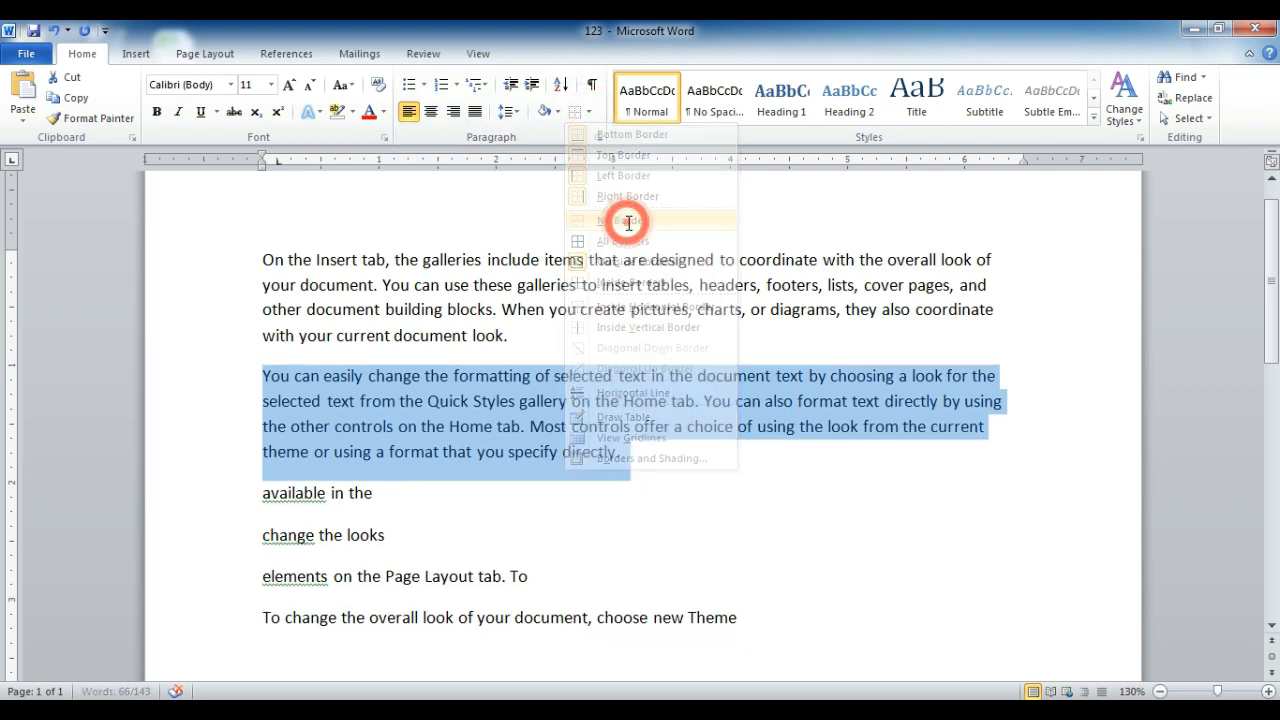
left_click(667, 401)
Apply All Borders to the first paragraph, "On the Insert tab"
triple_click(522, 325)
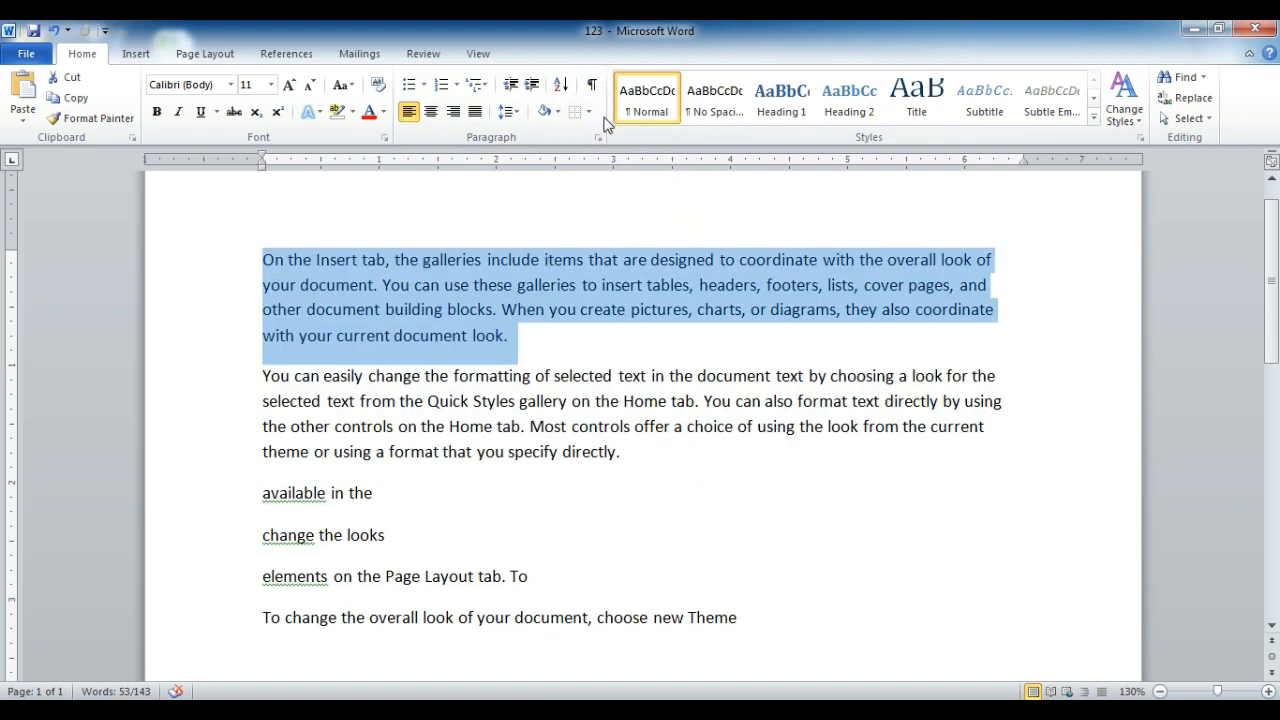
left_click(589, 112)
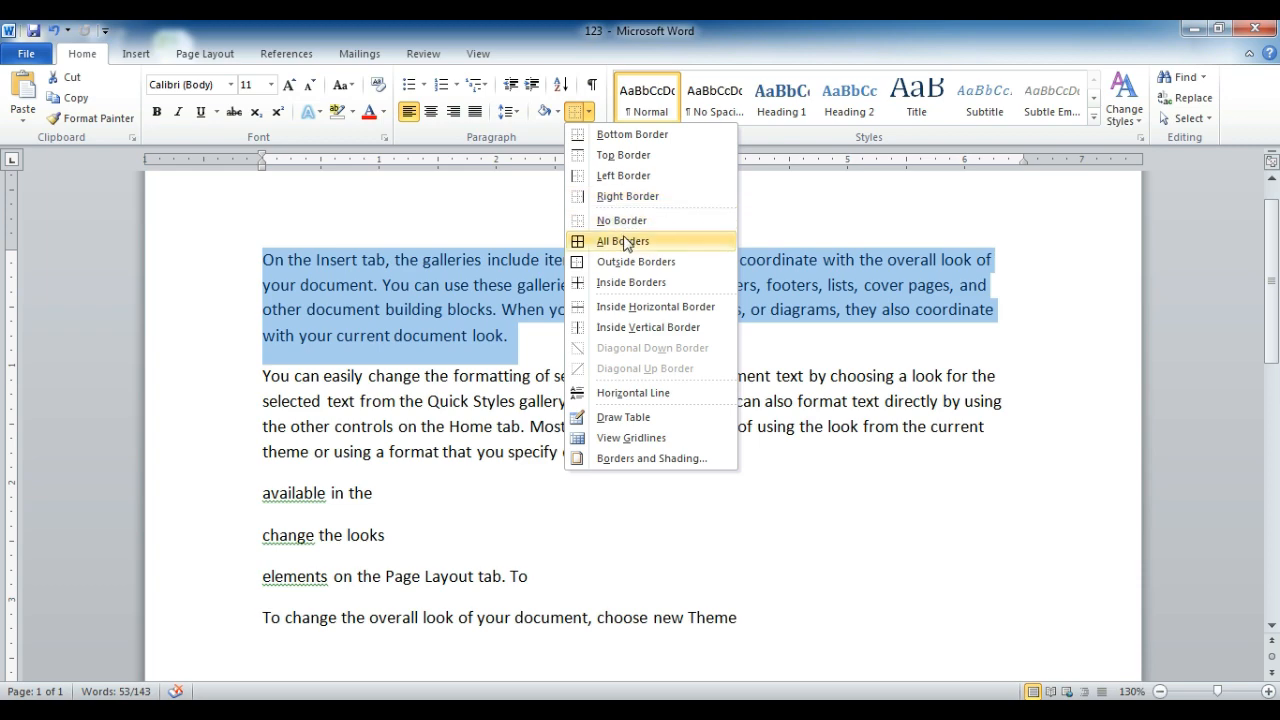
left_click(623, 241)
left_click(546, 312)
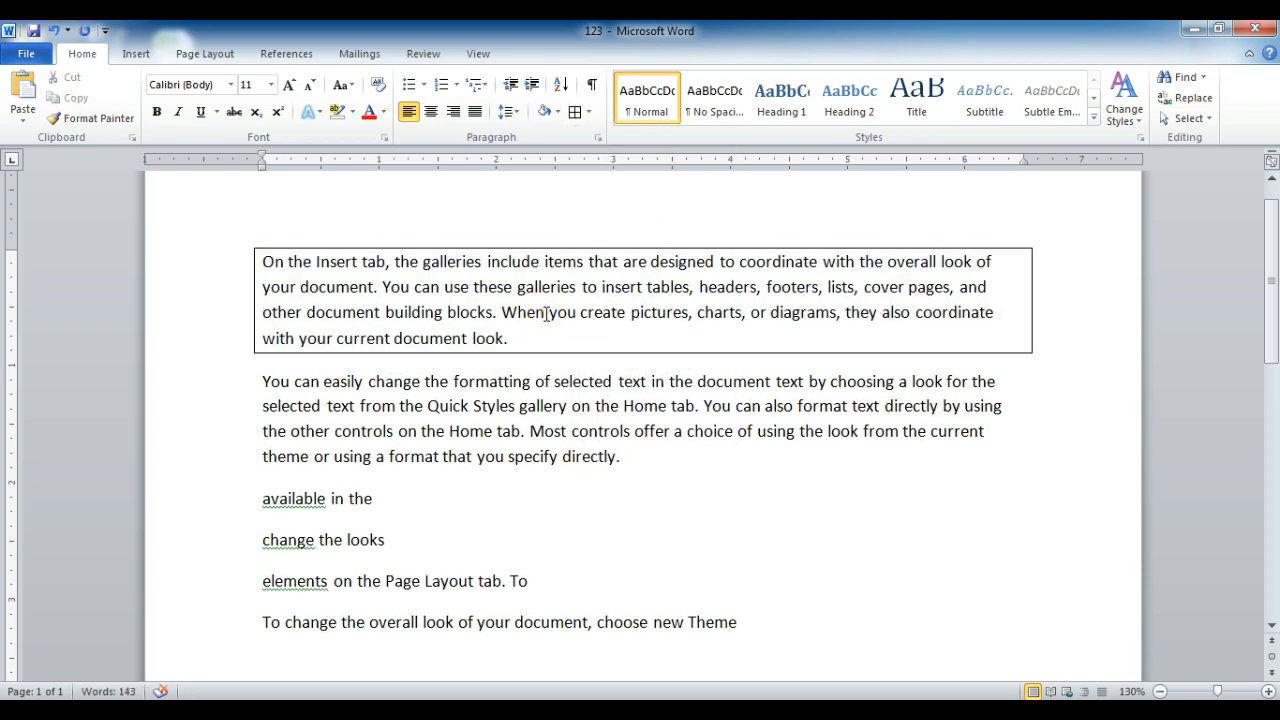
Apply All Borders to the four short lines from "available in the" to "To change the overall look"
left_click(745, 623)
left_click_drag(745, 623, 266, 502)
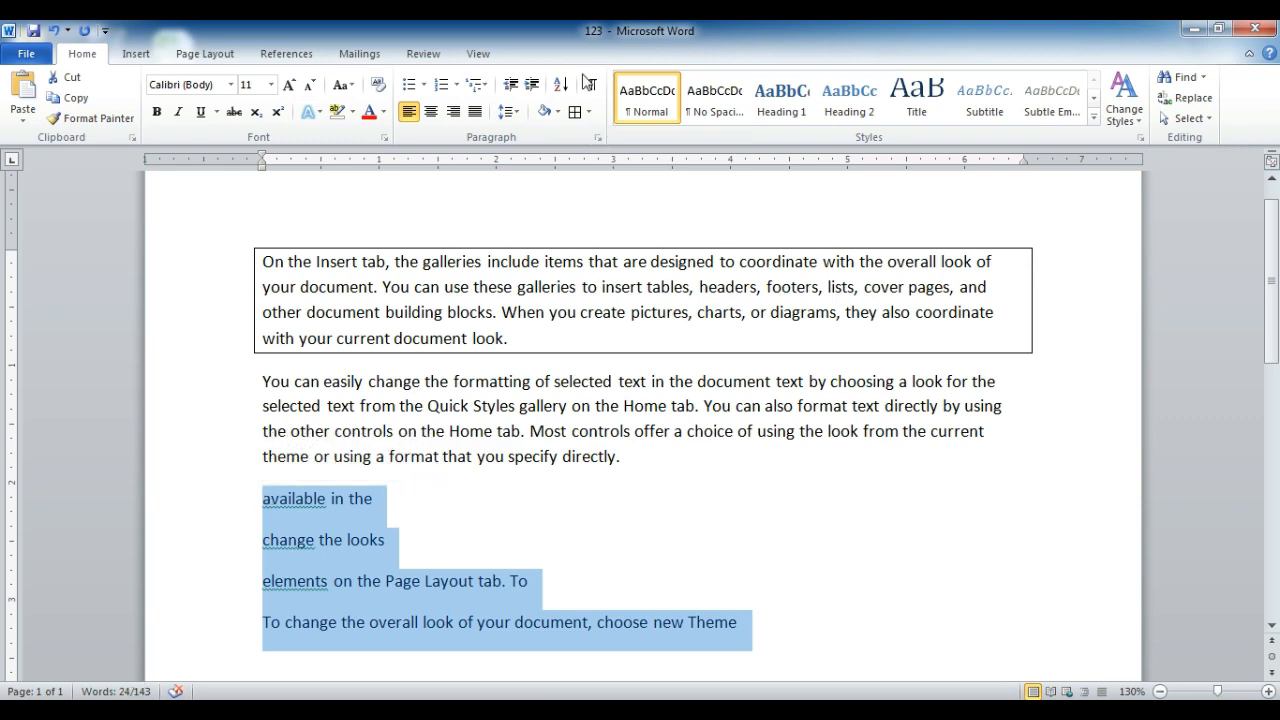
left_click(590, 112)
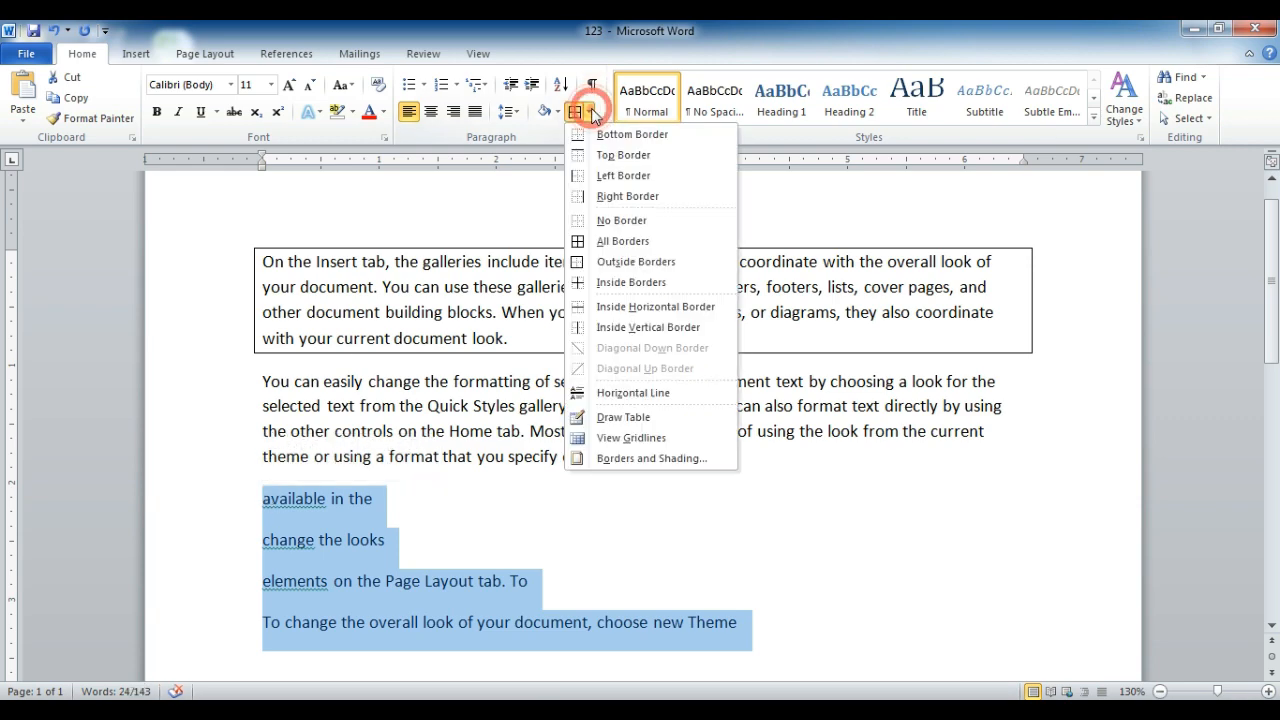
left_click(642, 243)
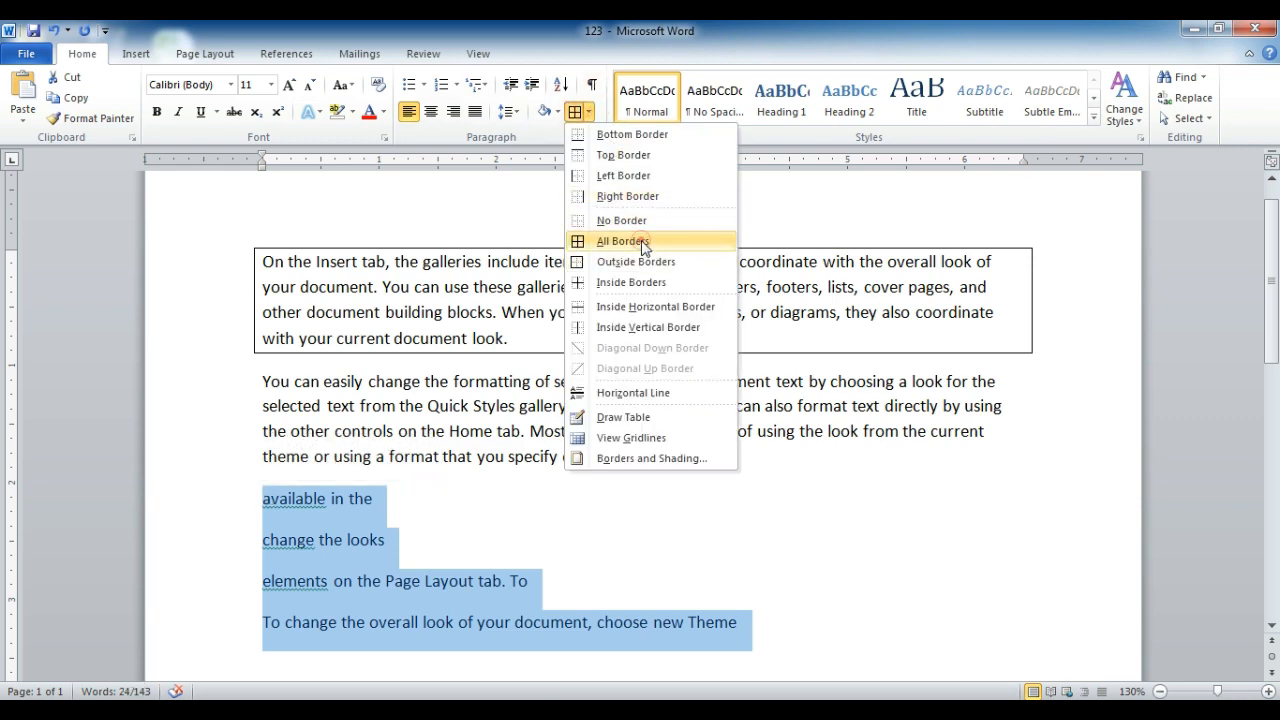
left_click(451, 604)
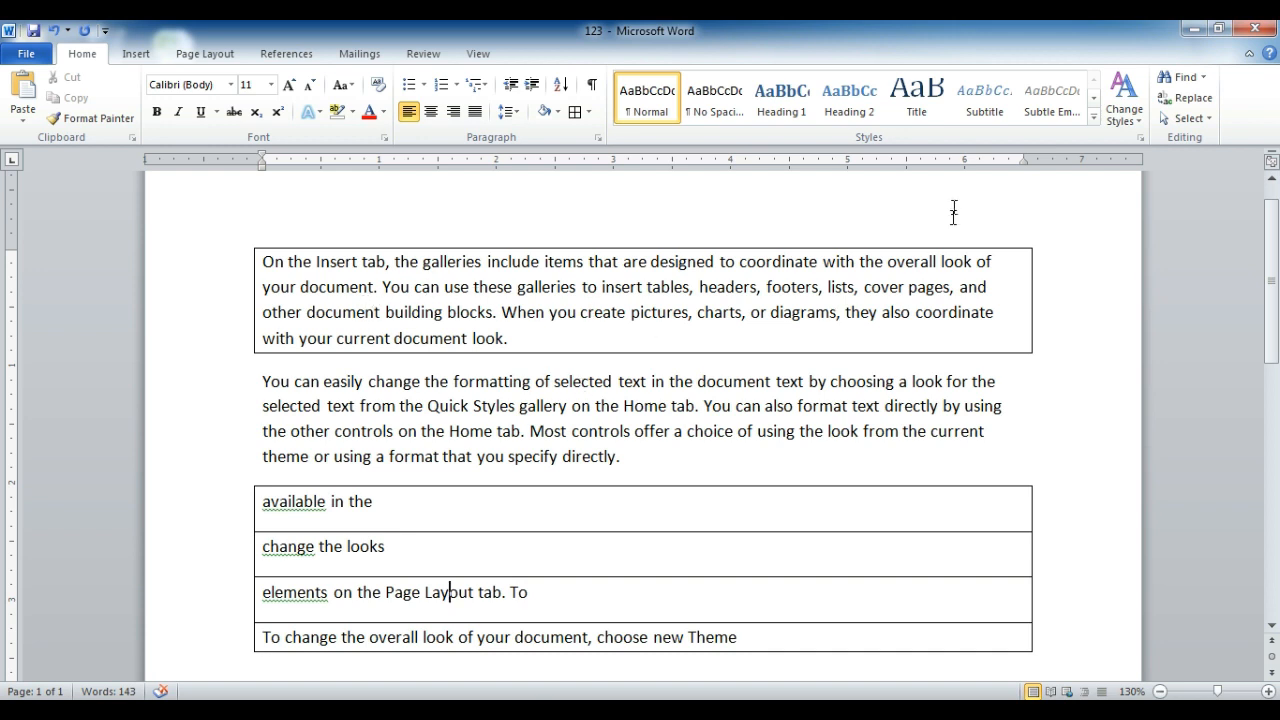
Join the four bordered lines into a single paragraph by removing the paragraph breaks between them
left_click(387, 514)
key("Delete")
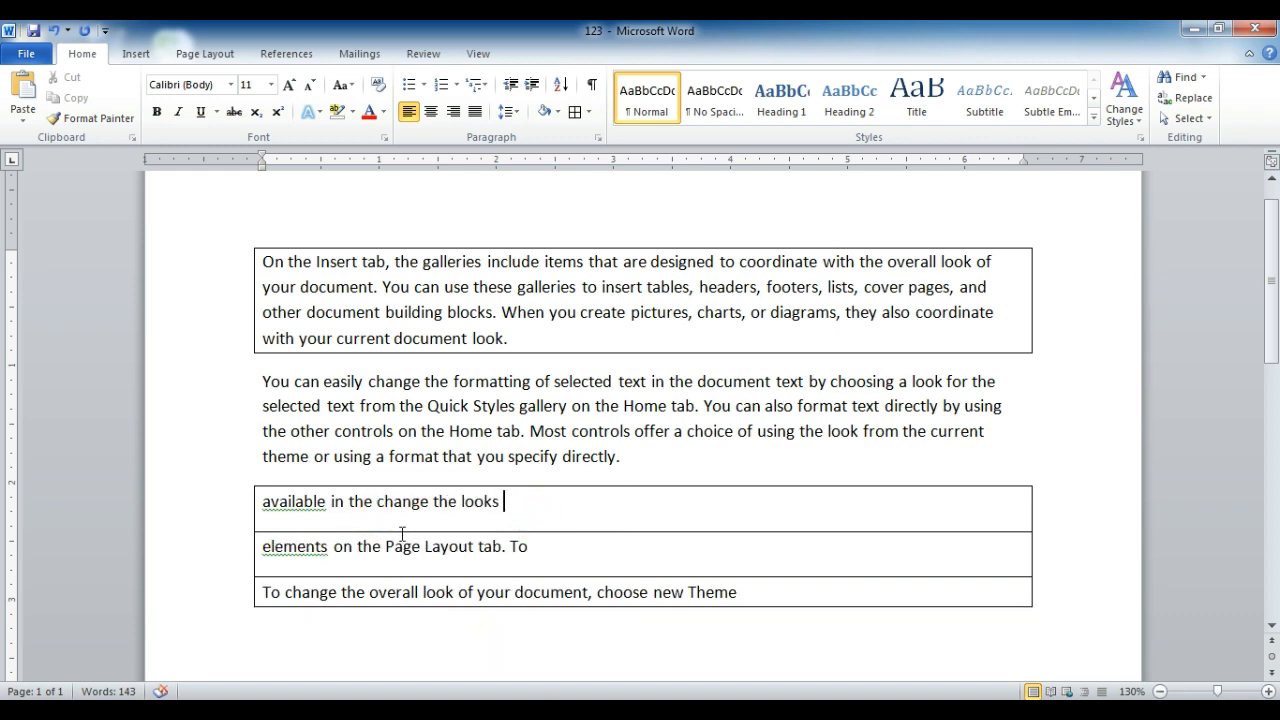
left_click(525, 522)
key("Delete")
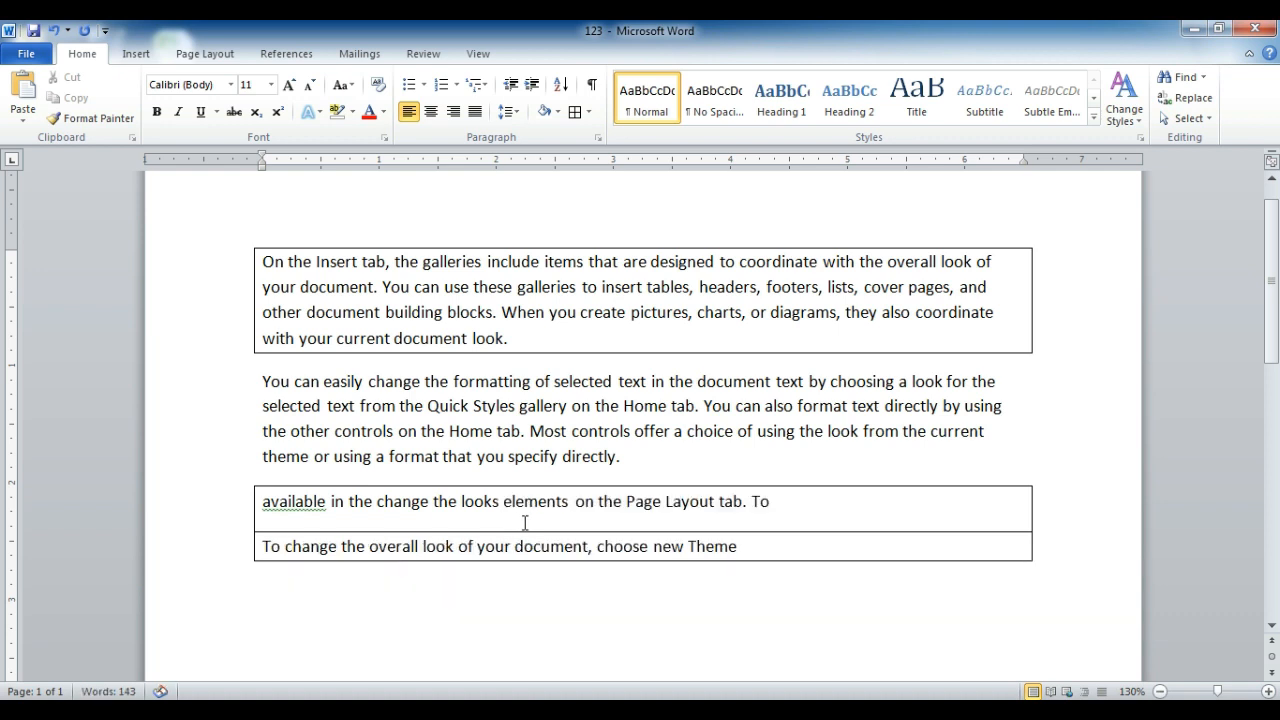
left_click(776, 500)
key("Delete")
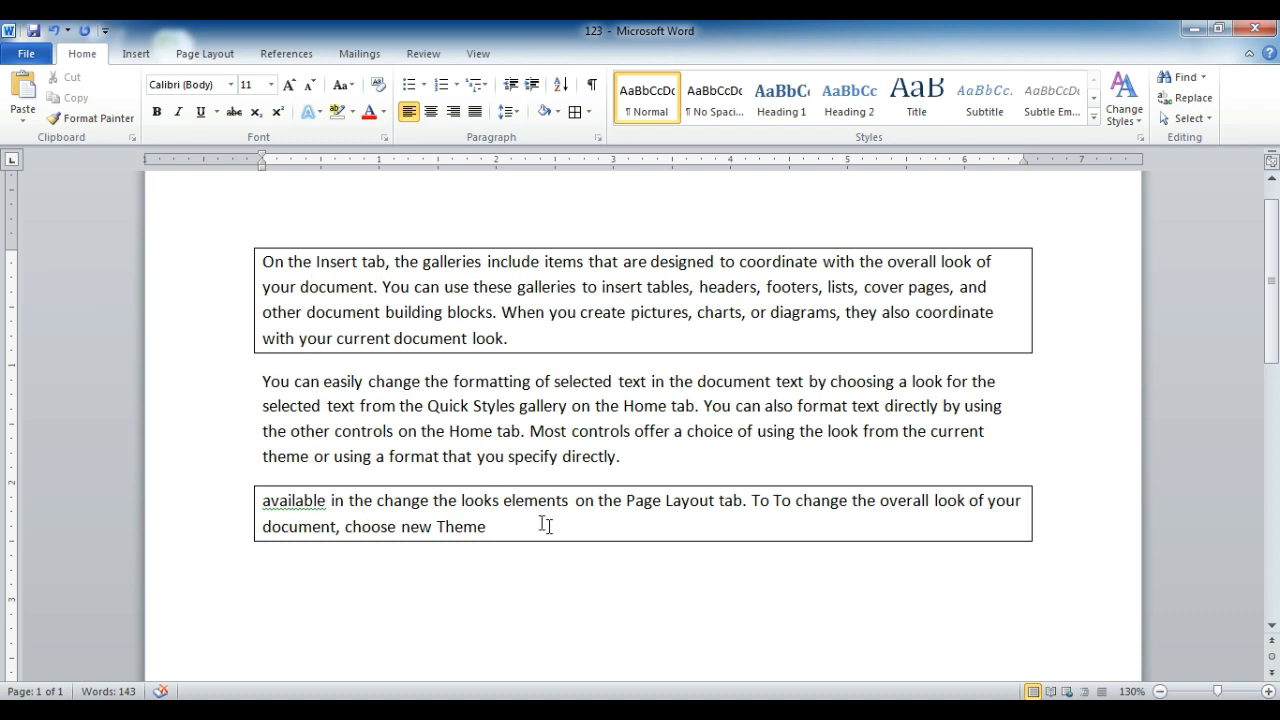
Delete the duplicated "To" and split the bordered paragraph before "To change the" and before "overall look"
key("BackSpace")
key("BackSpace")
key("BackSpace")
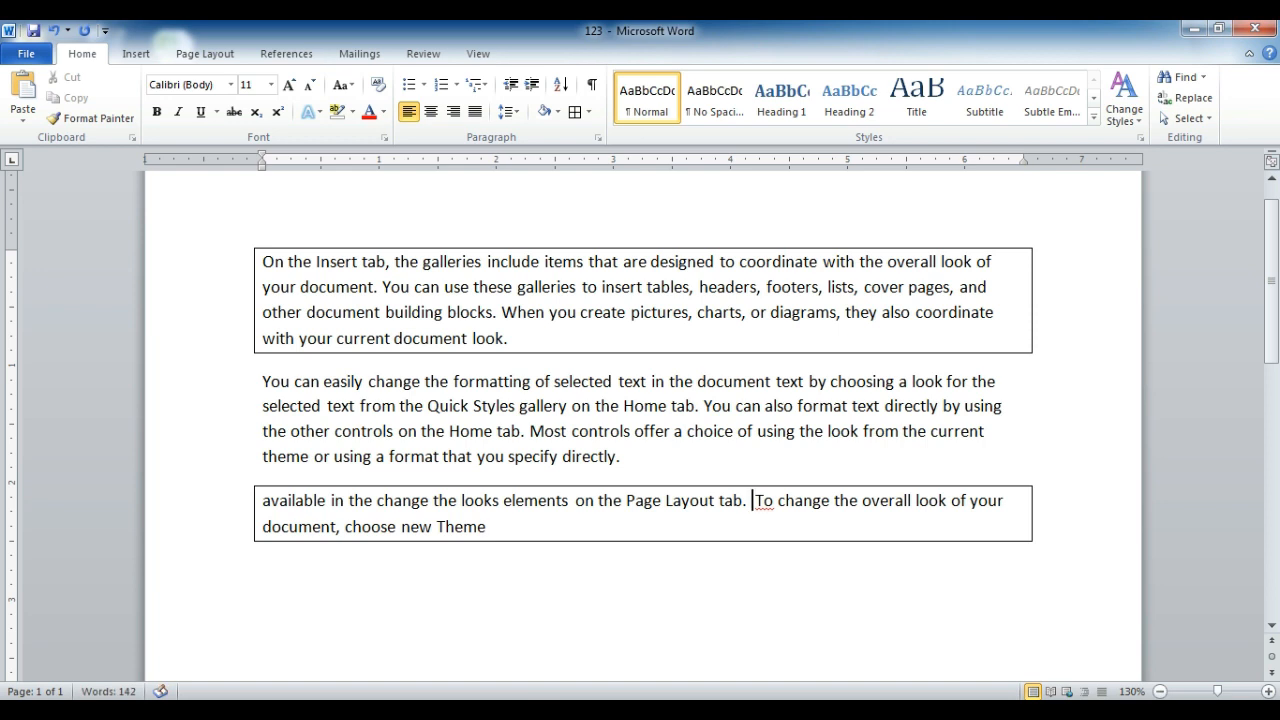
key("Return")
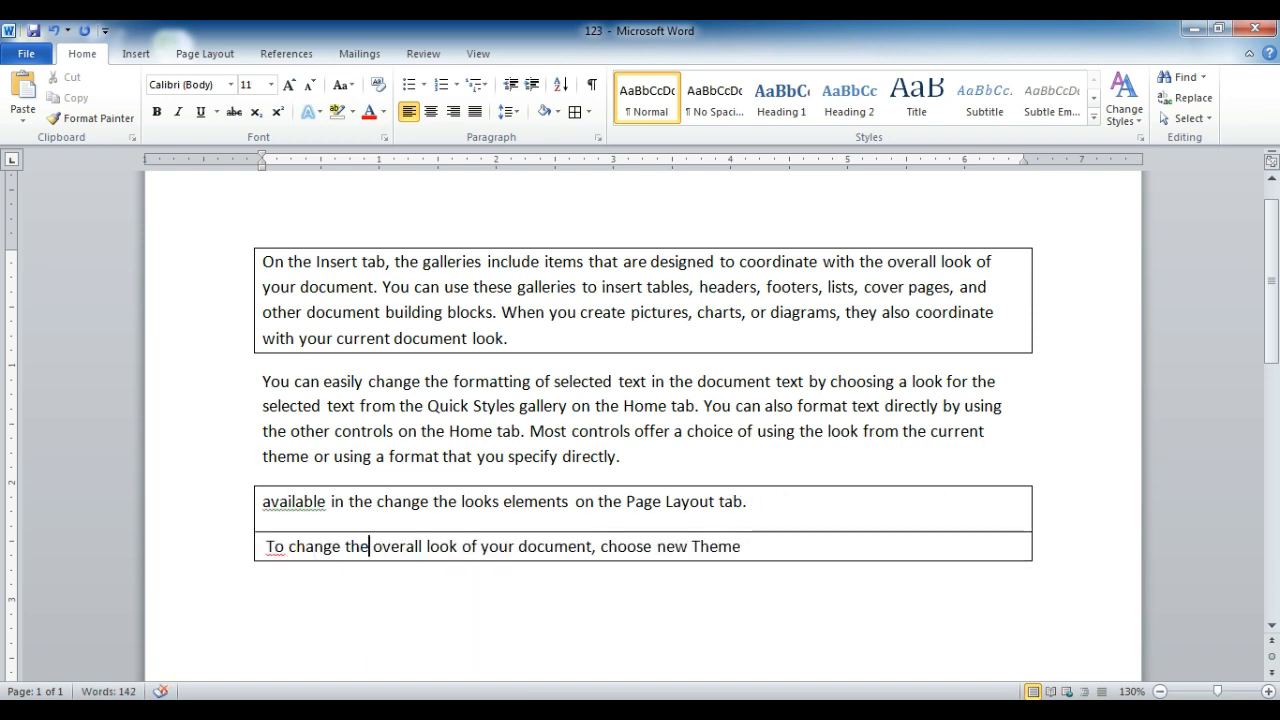
key("Return")
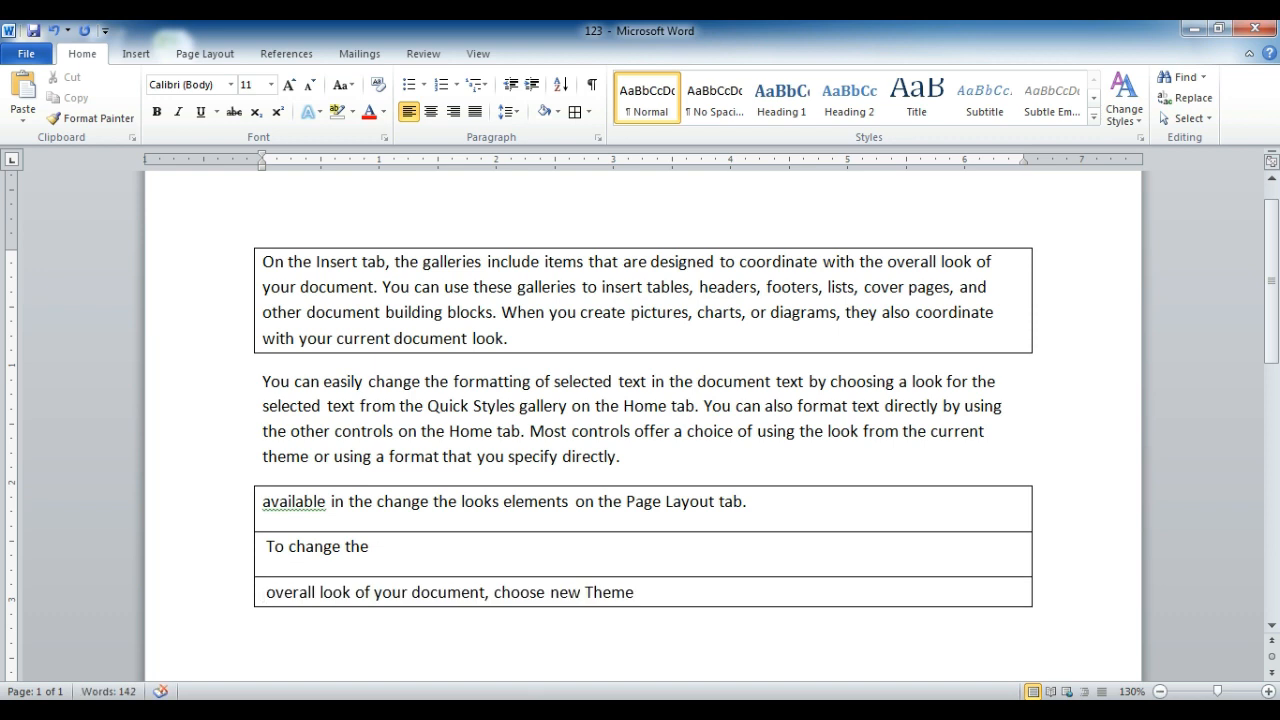
Apply Inside Borders at the "overall look" line and review the border options for the three bordered lines
left_click(588, 111)
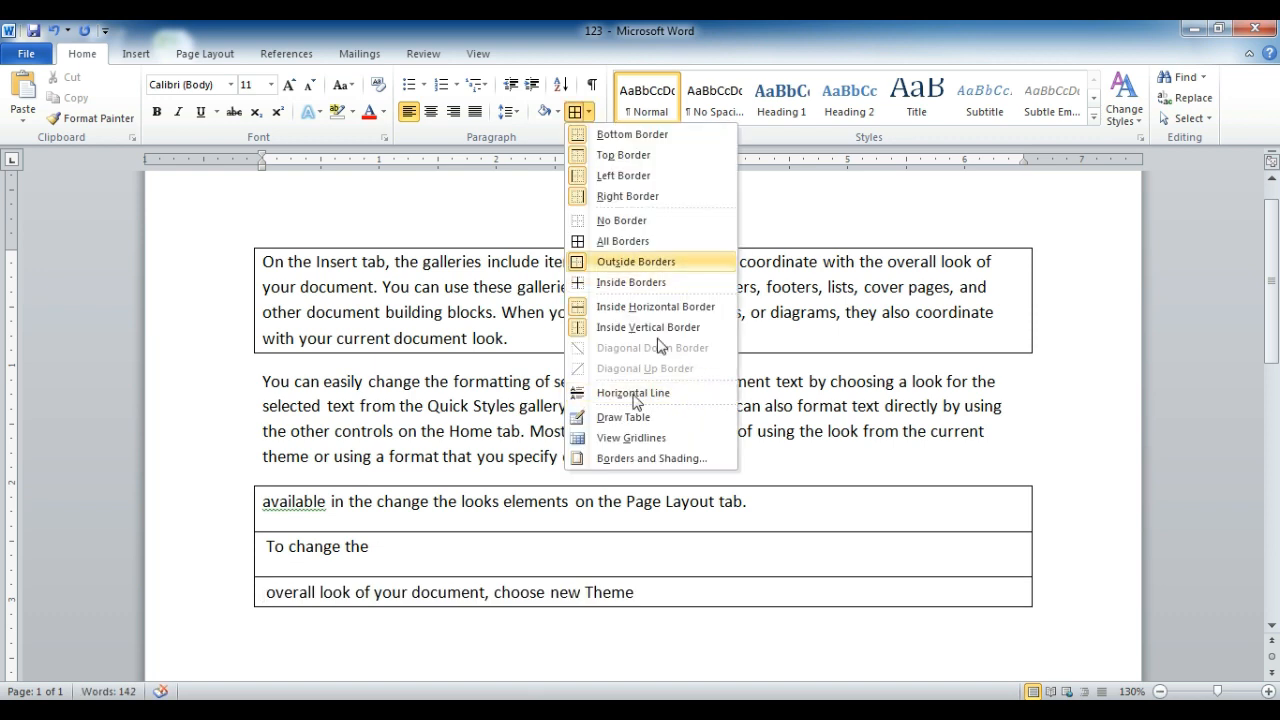
left_click(636, 282)
left_click_drag(707, 598, 262, 499)
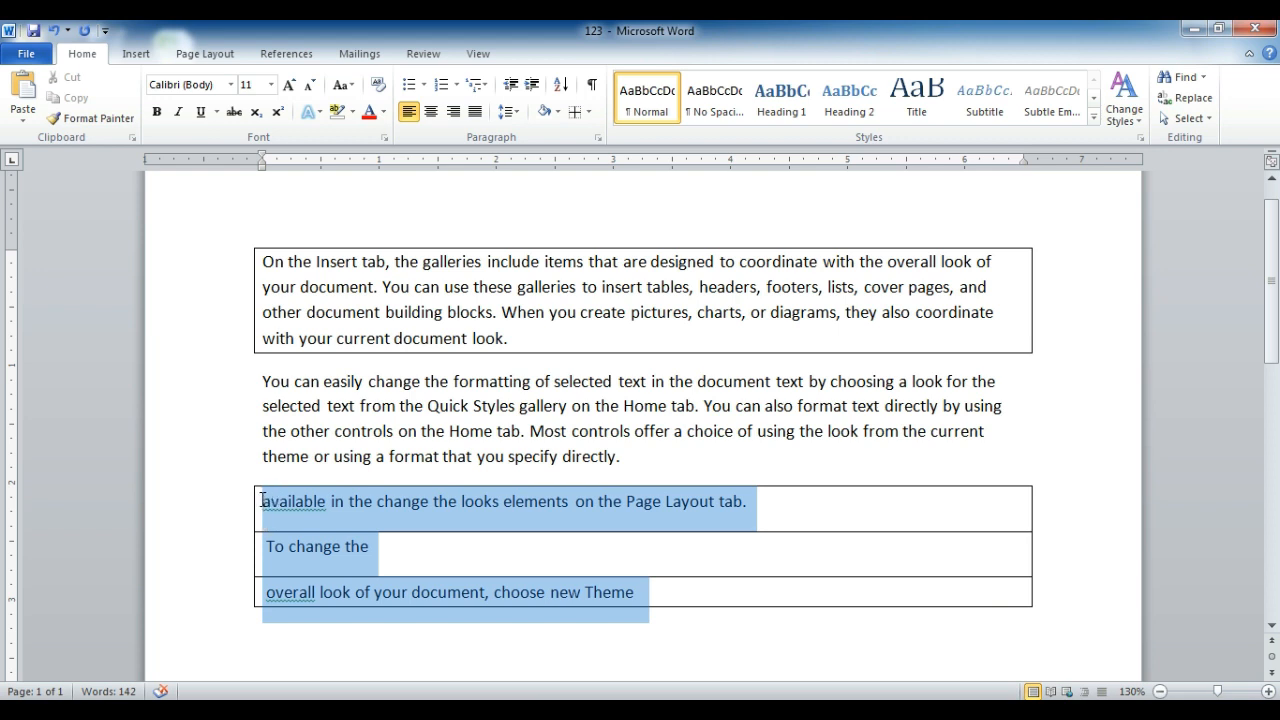
left_click(588, 114)
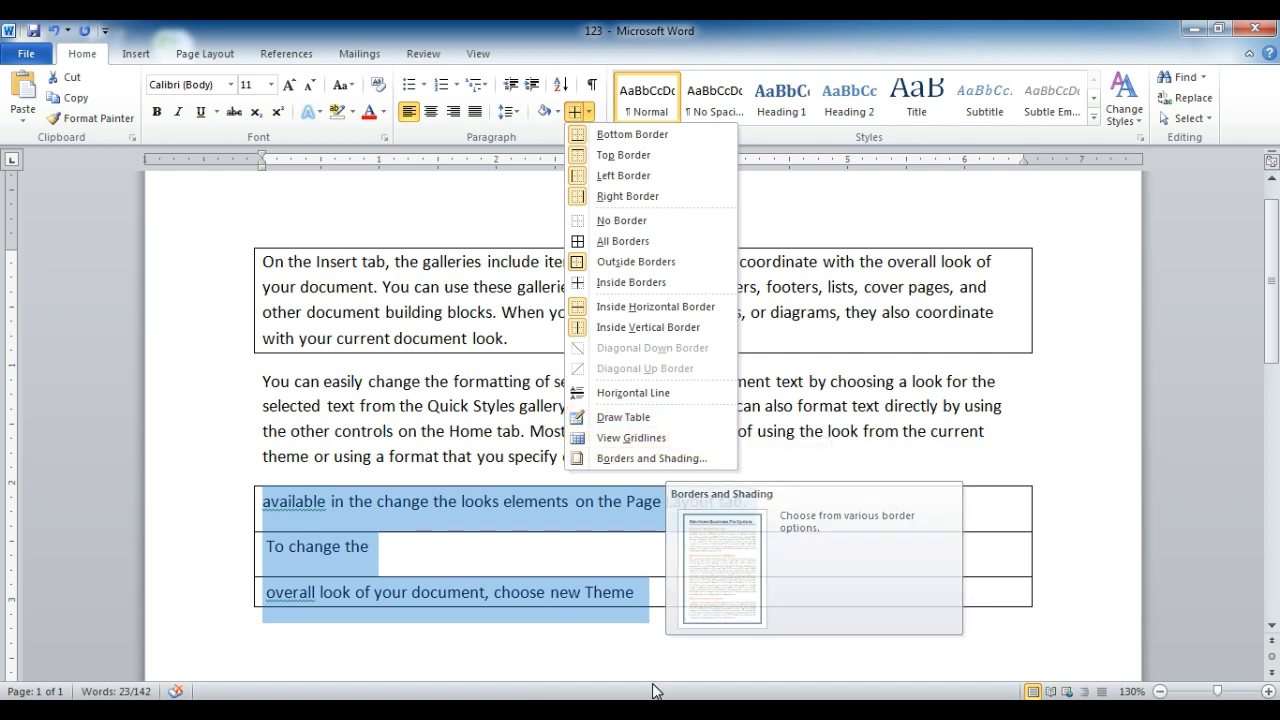
left_click(652, 590)
left_click(653, 590)
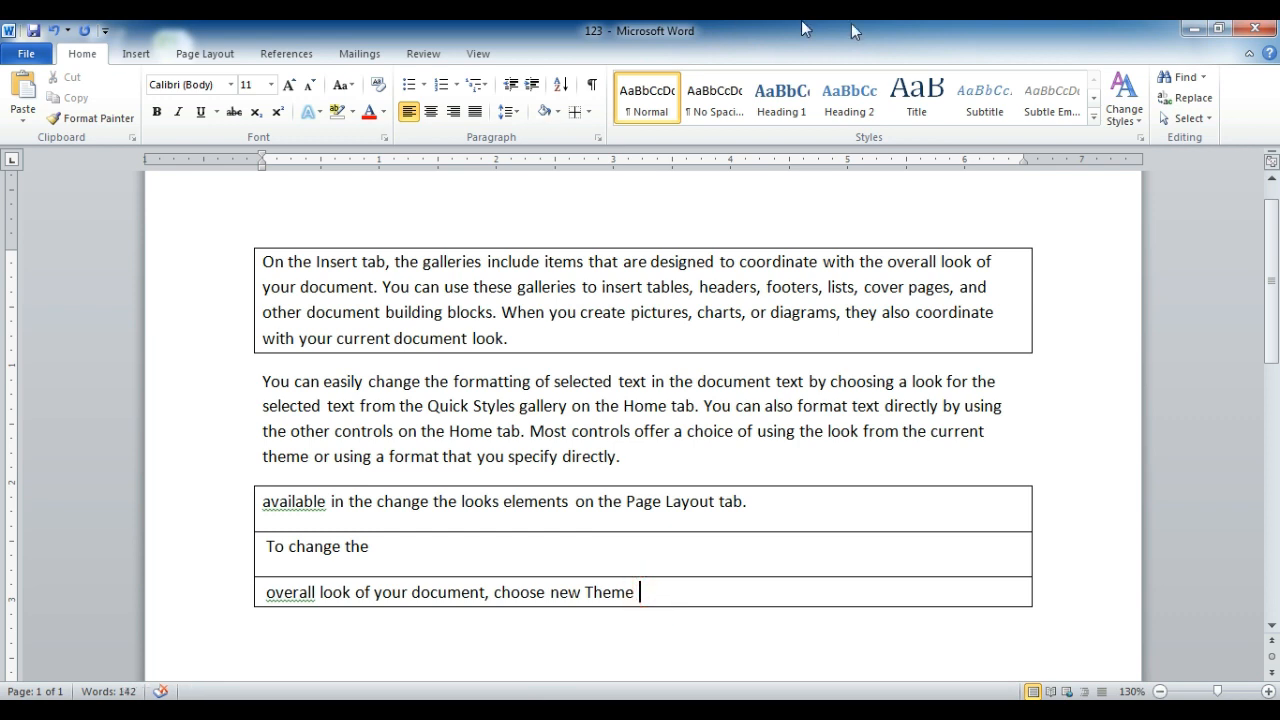
Apply the Heading 2 style to the "overall look of your document, choose new Theme" line and close the Navigation pane
left_click_drag(655, 590, 264, 592)
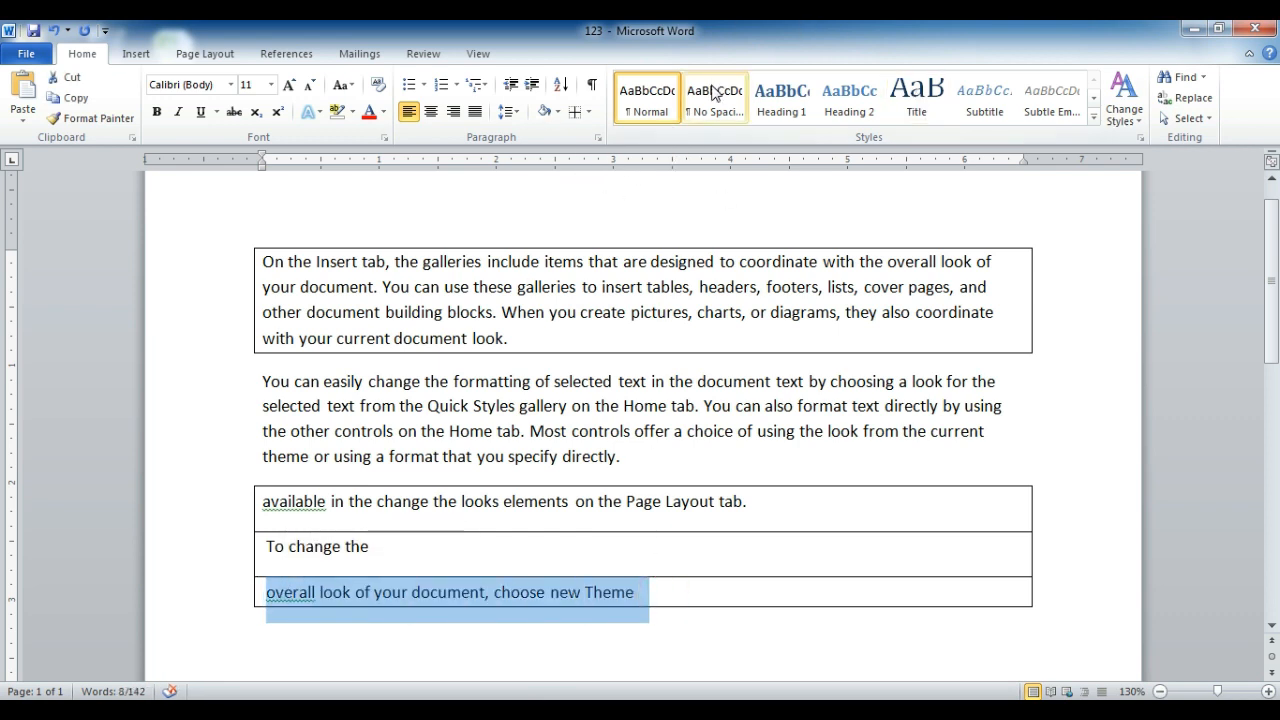
left_click(850, 95)
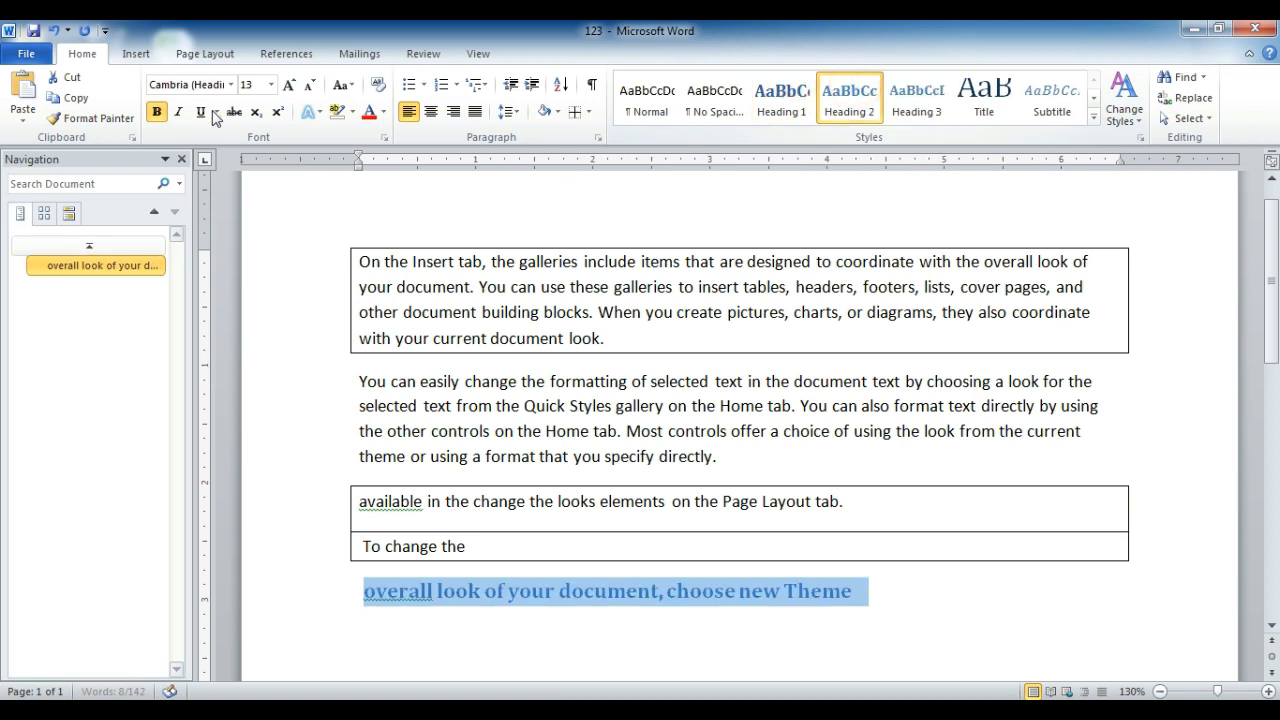
left_click(181, 159)
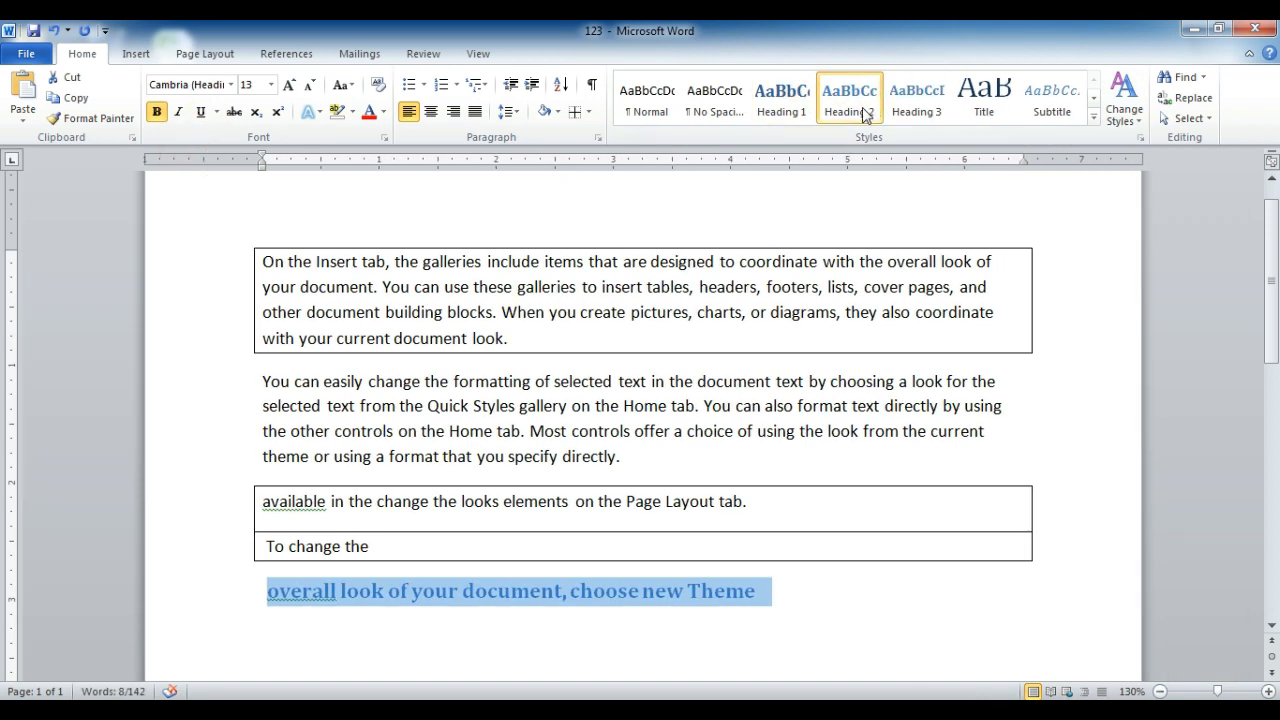
Apply the Heading 3 style to the "overall look of your document, choose new Theme" line and review the available quick styles
left_click(916, 97)
left_click(1094, 118)
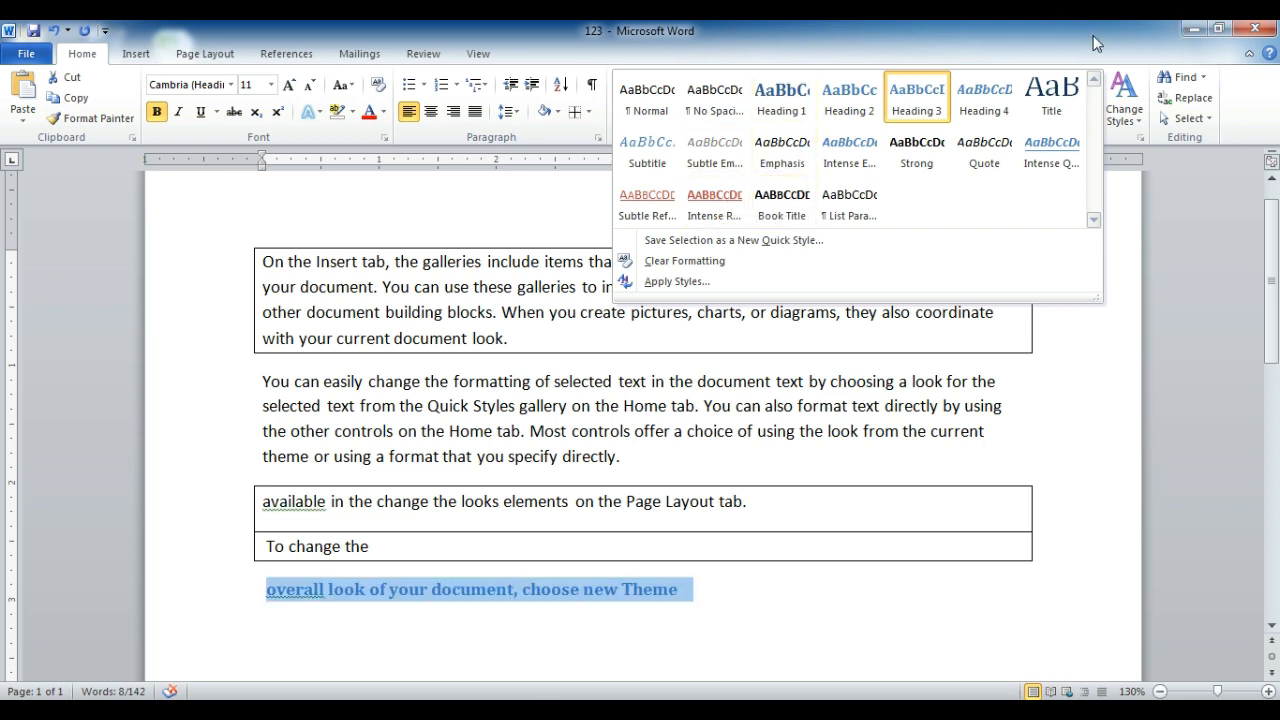
left_click(1002, 29)
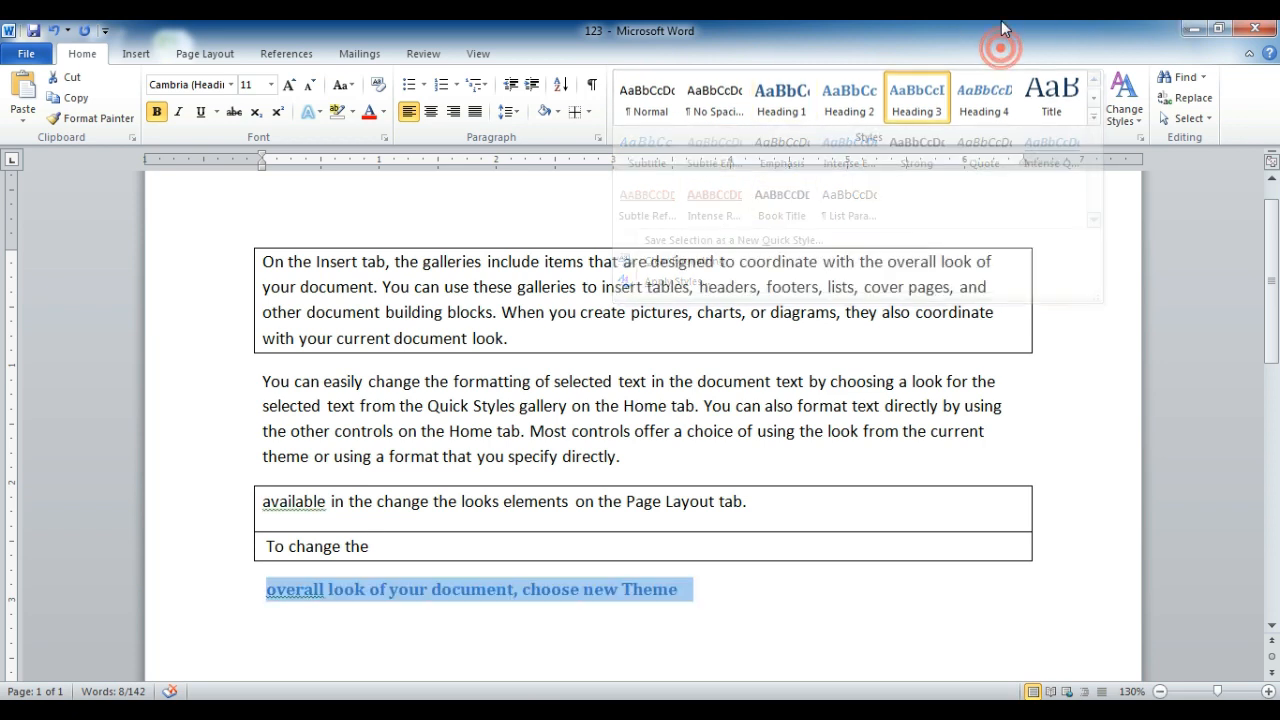
Review the style set, color, font and paragraph spacing options for changing the document's styles without applying any
left_click(1124, 110)
left_click(1147, 143)
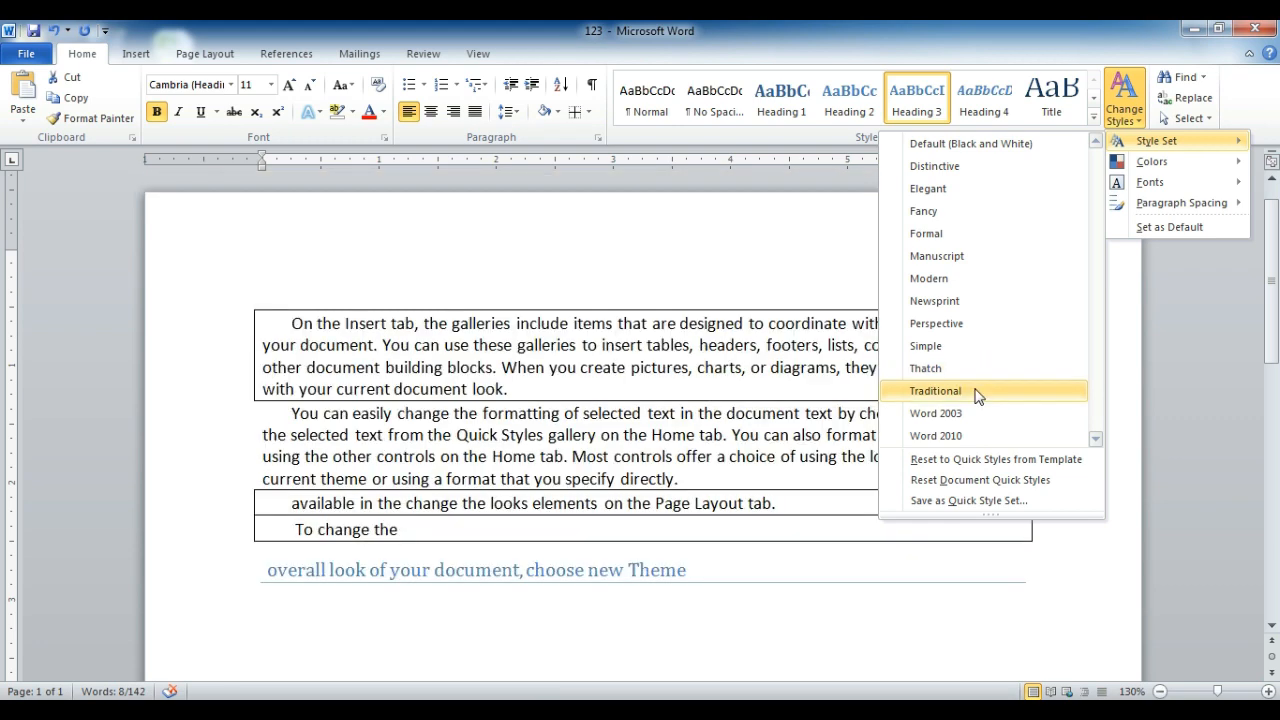
mouse_move(1143, 164)
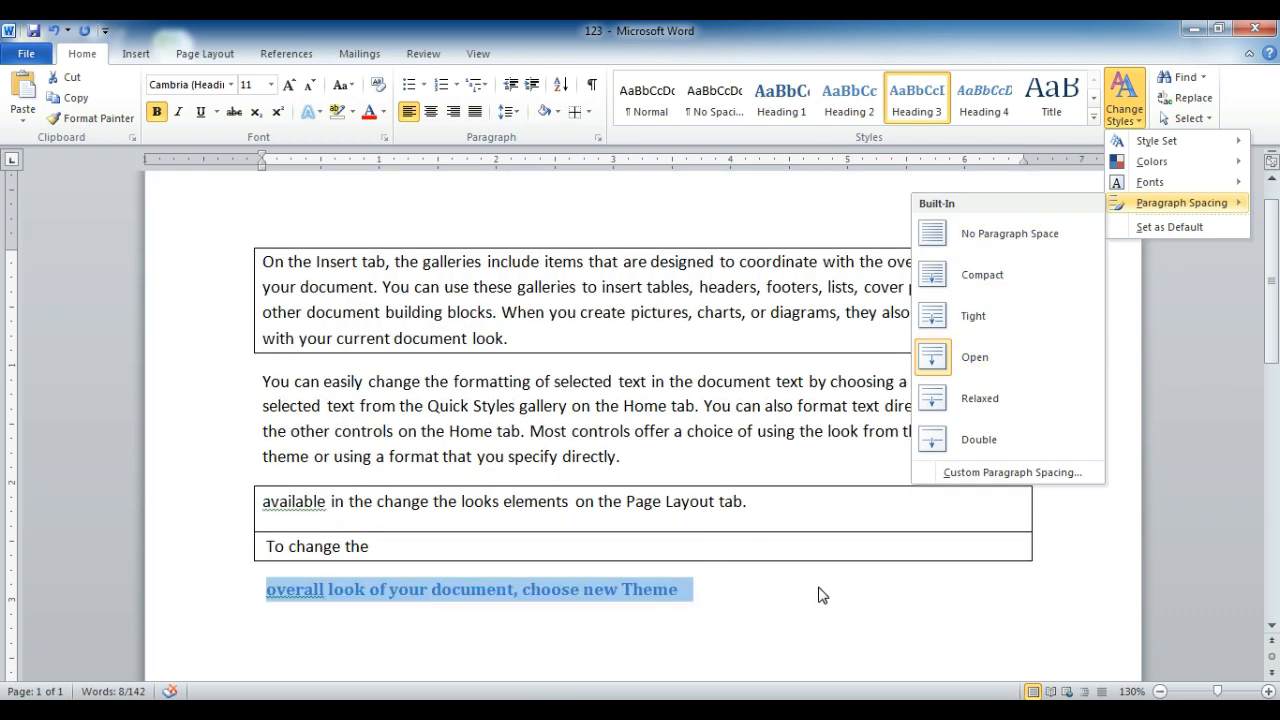
left_click(812, 588)
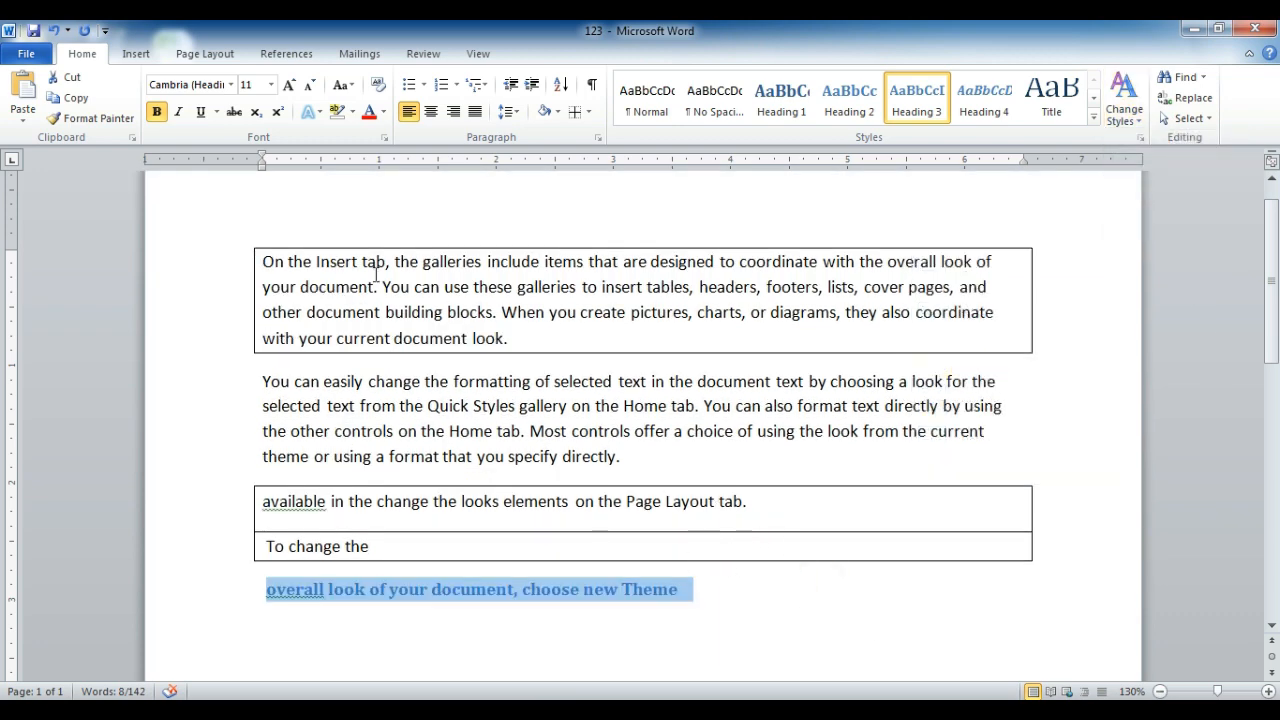
Remove all borders from the whole text, from "On the Insert tab" through the Heading 3 line
left_click(437, 549)
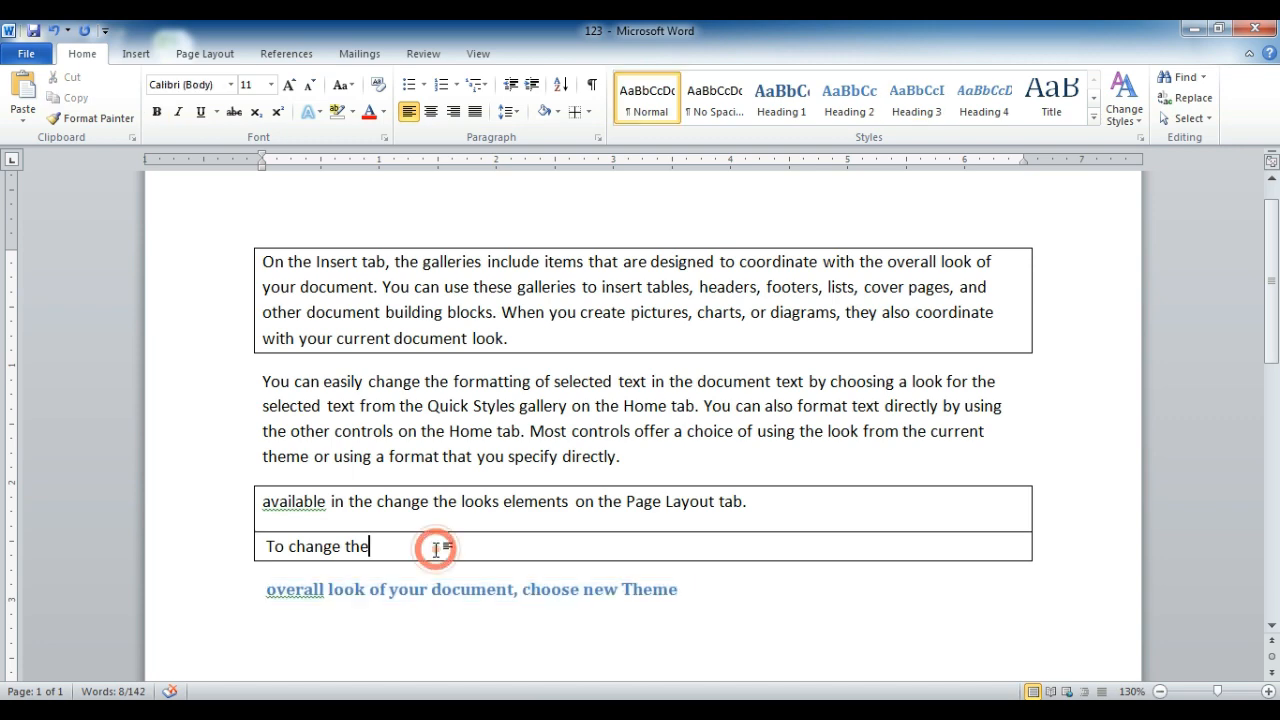
left_click_drag(700, 597, 143, 160)
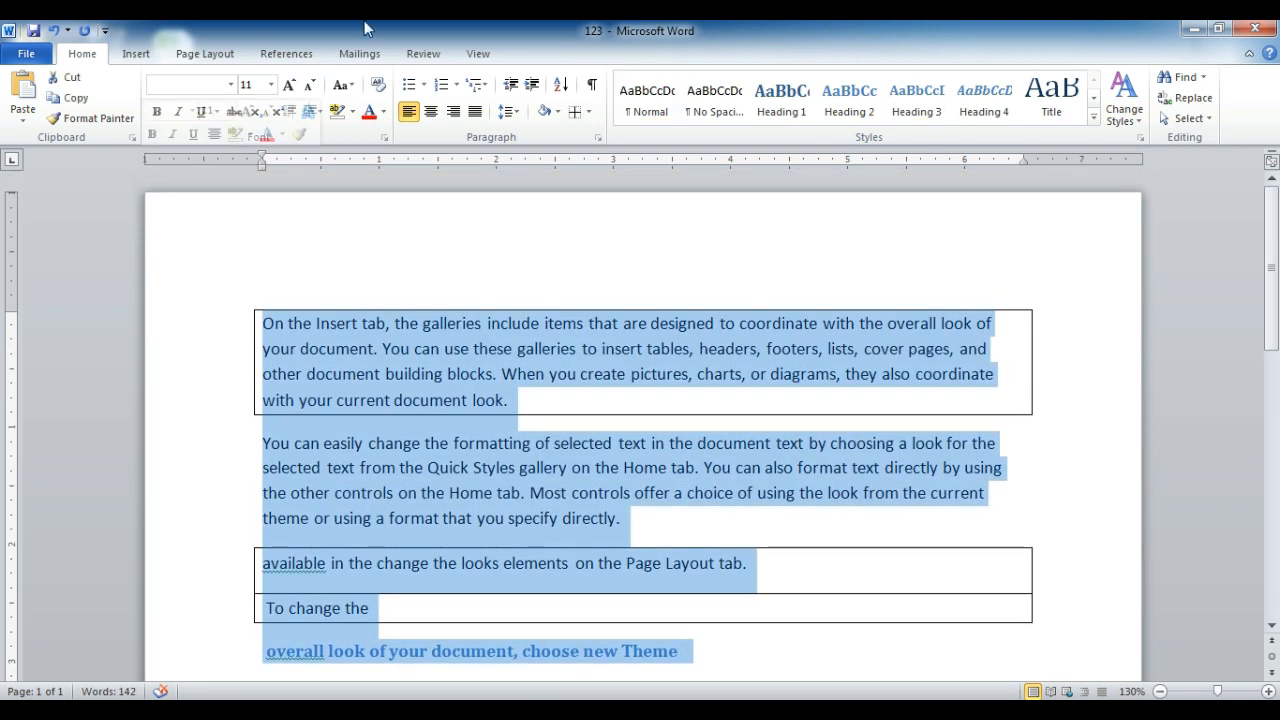
left_click(589, 112)
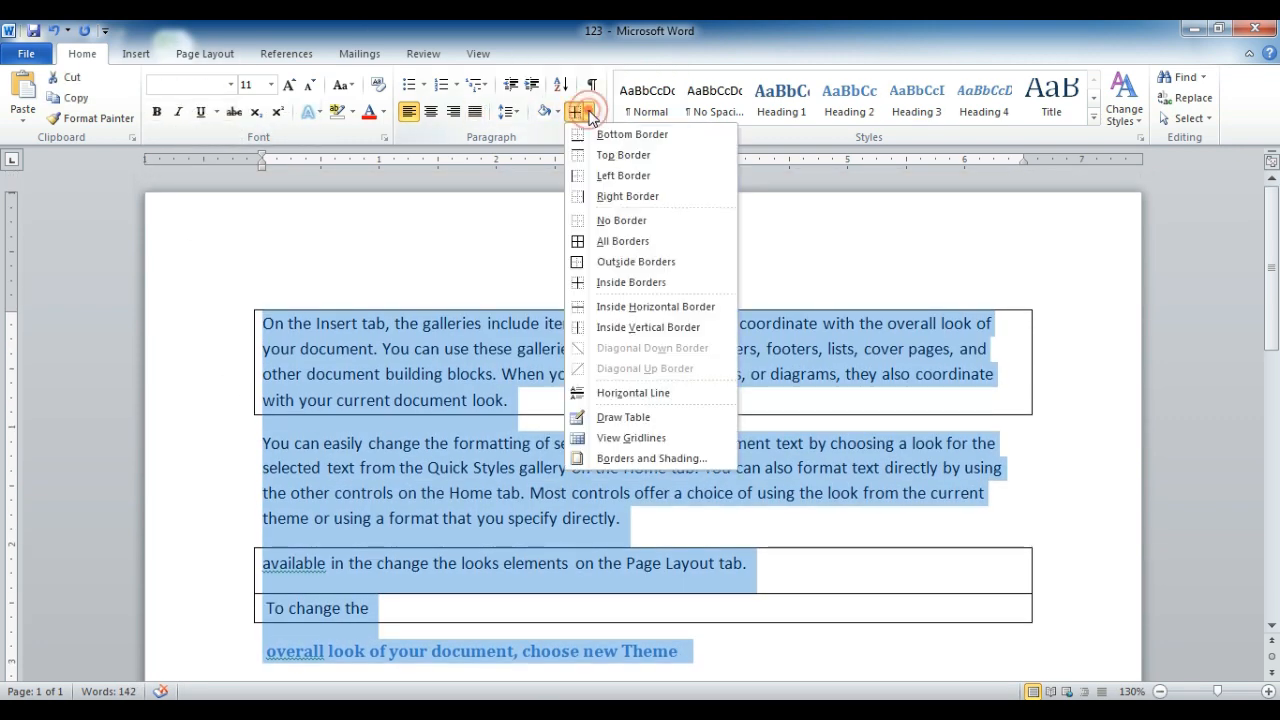
left_click(630, 220)
left_click(632, 557)
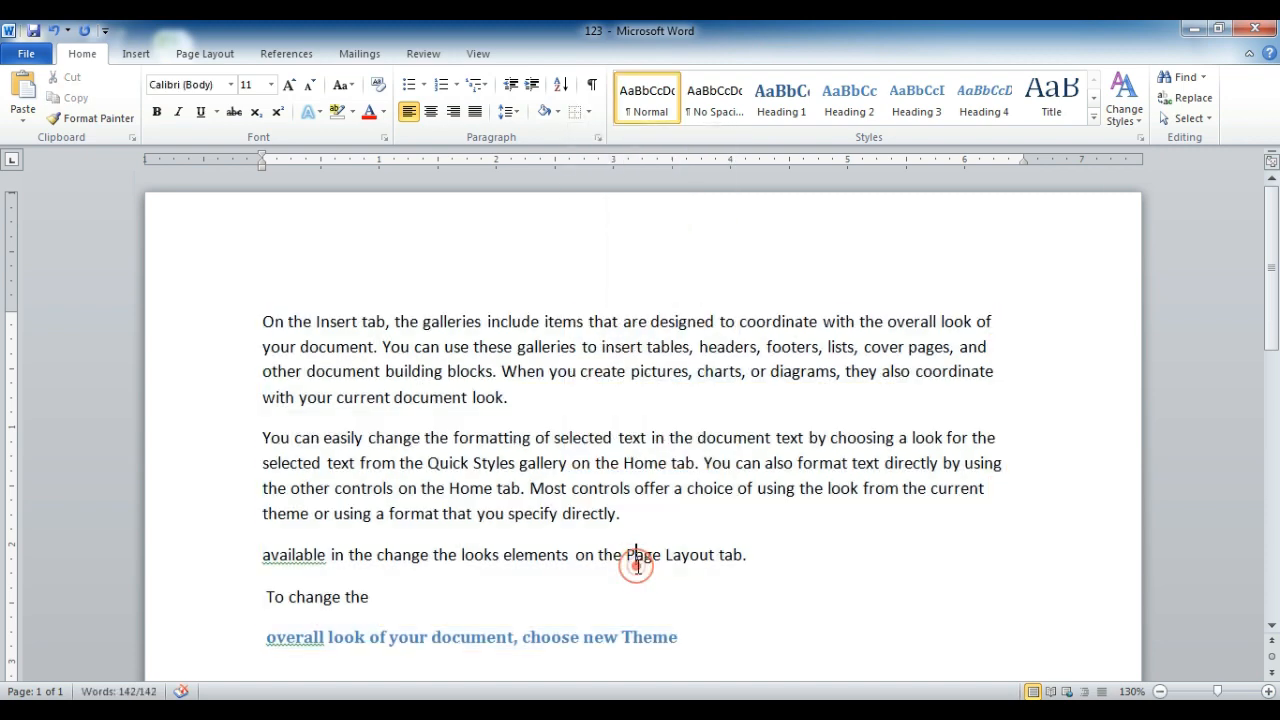
Select all the text and review the line and paragraph spacing options without changing the spacing
left_click_drag(704, 643, 234, 289)
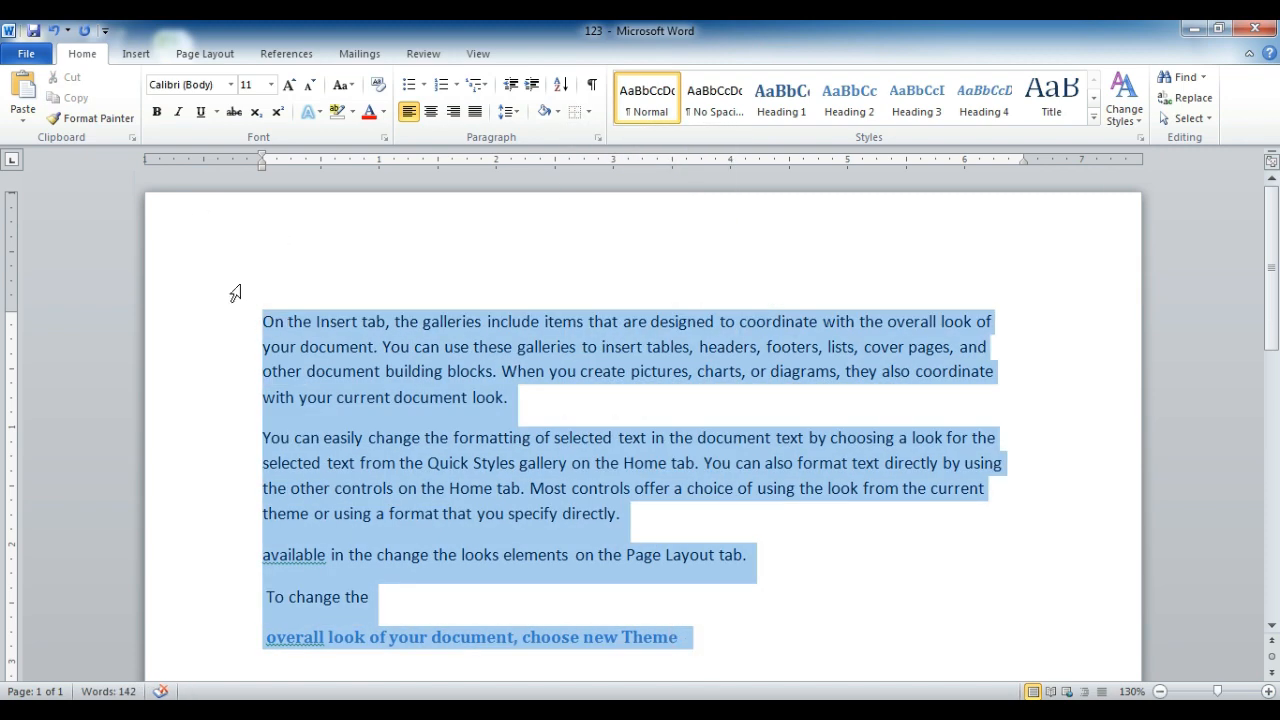
left_click(507, 112)
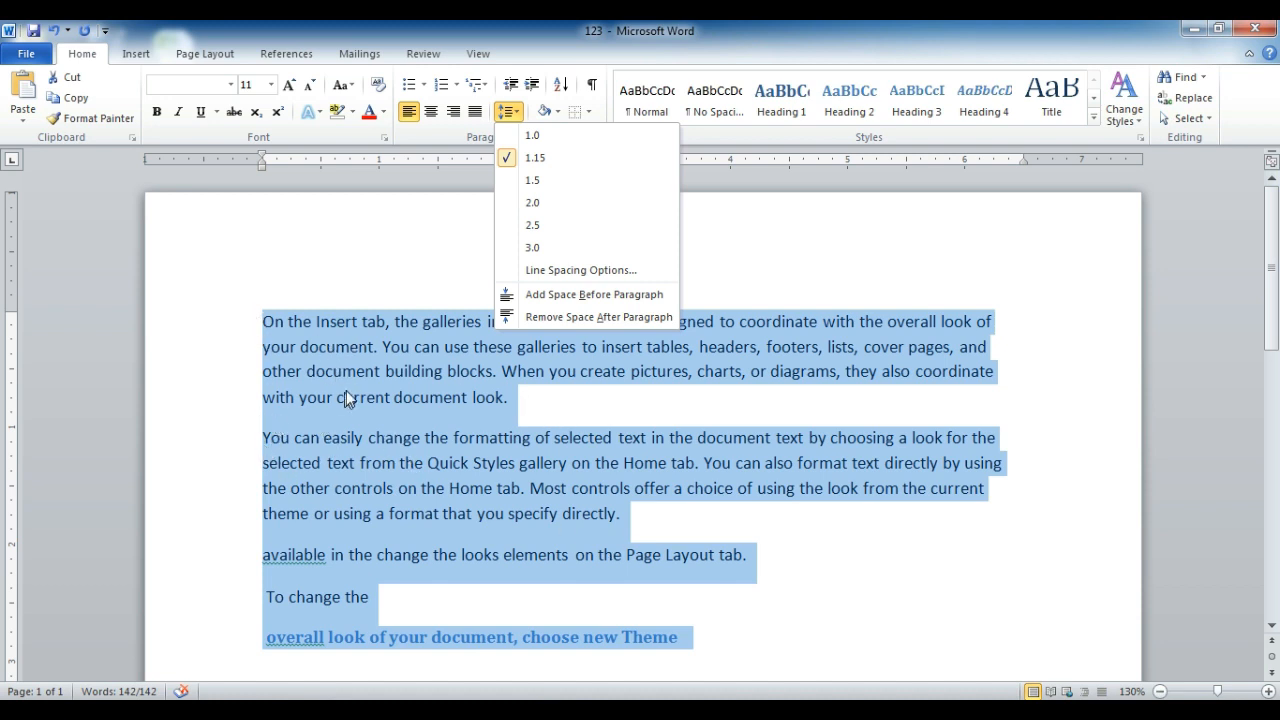
left_click(666, 520)
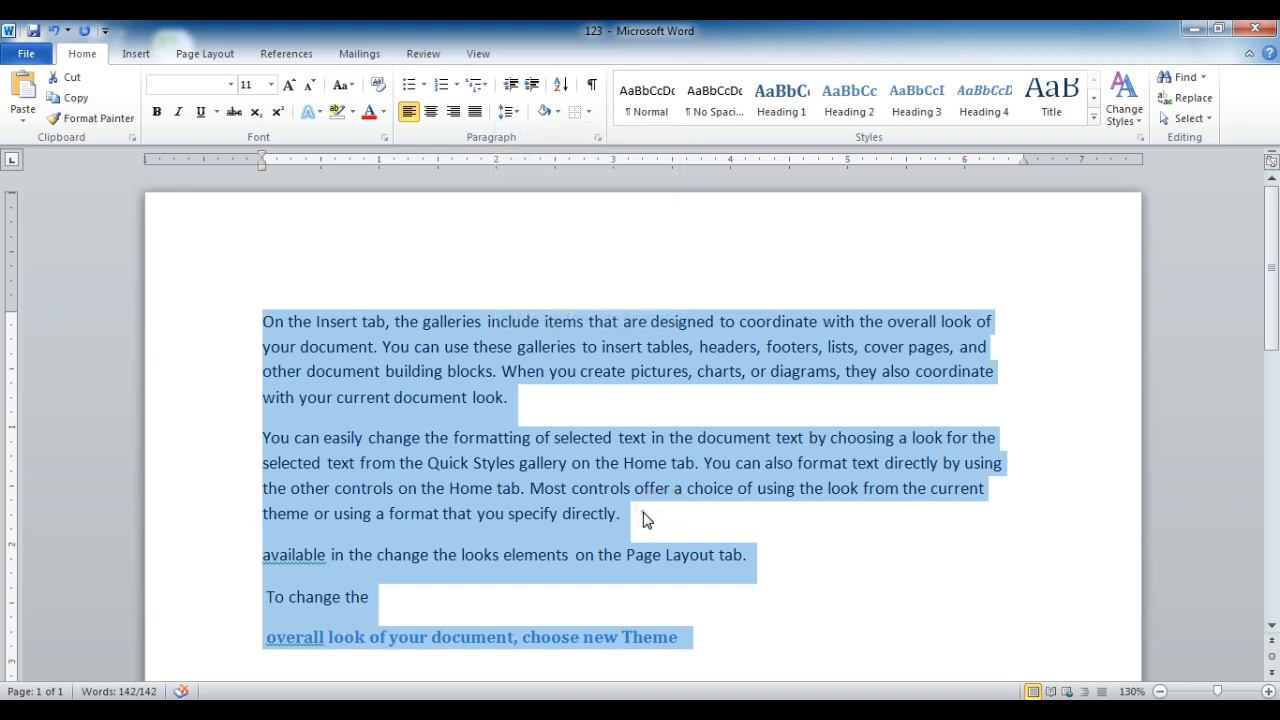
Add space before the first two paragraphs and remove that space again
left_click(645, 513)
left_click_drag(645, 513, 257, 323)
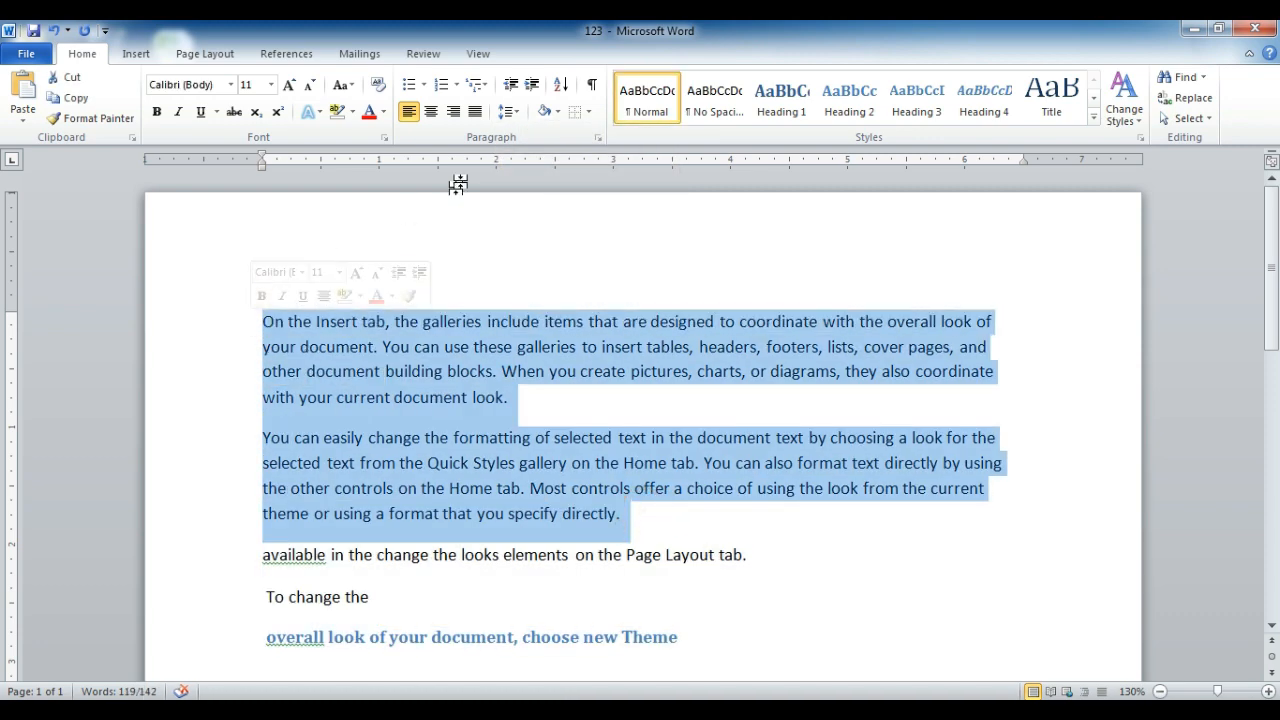
left_click(507, 111)
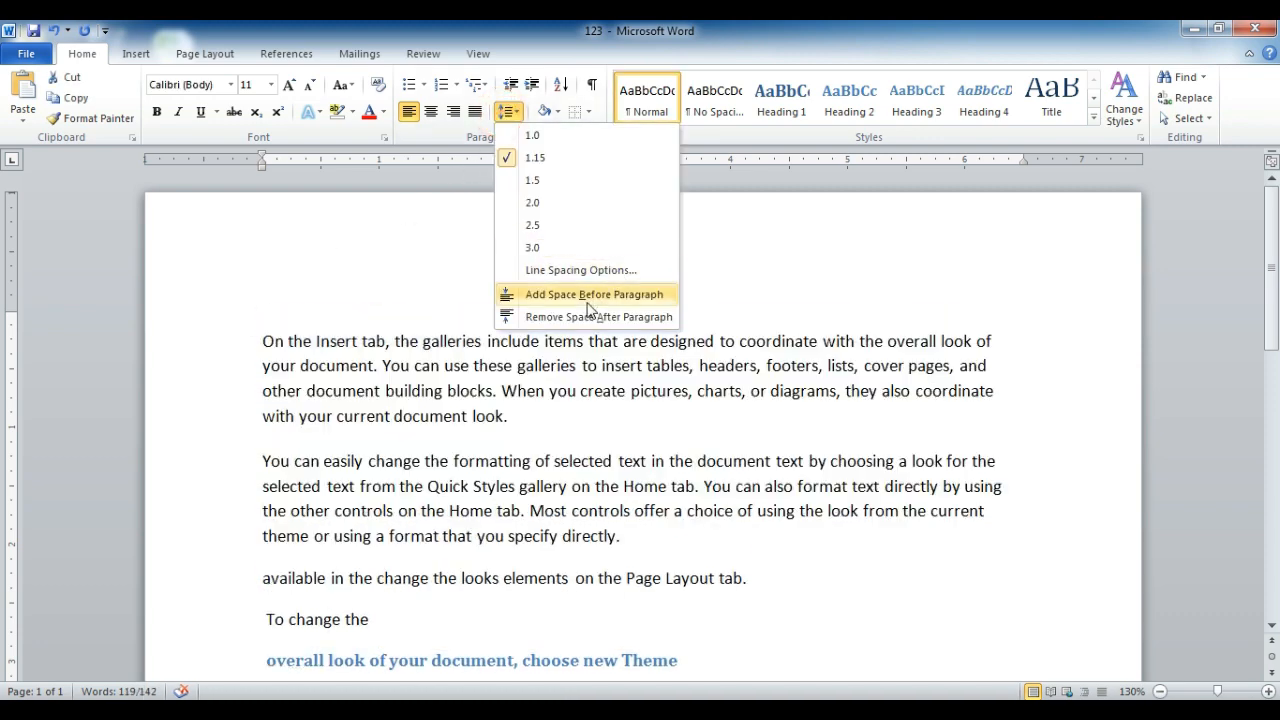
left_click(590, 298)
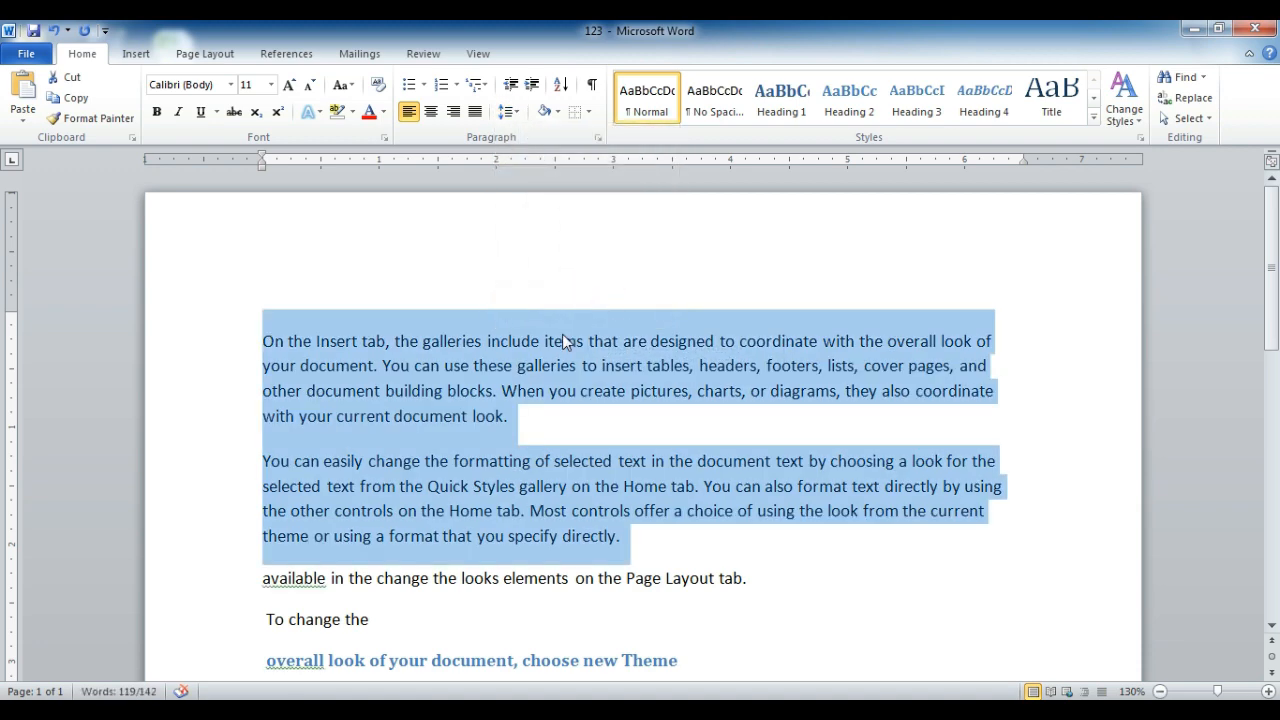
left_click(507, 111)
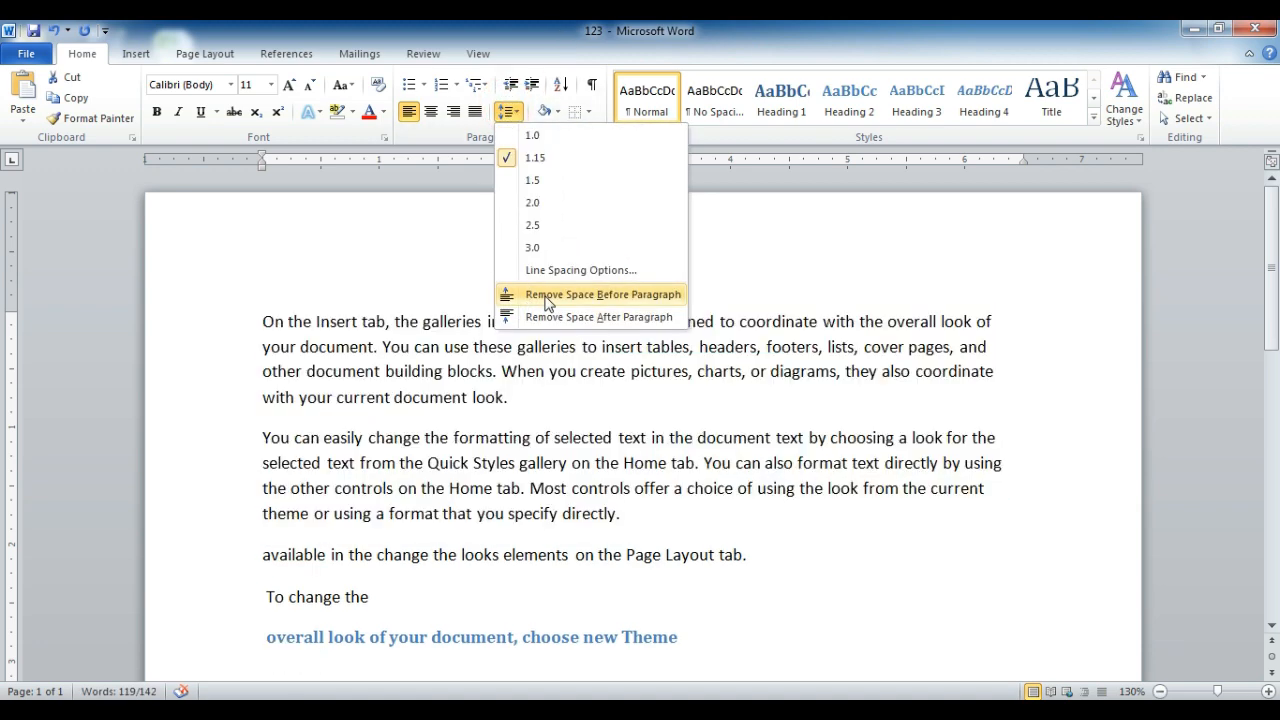
left_click(547, 296)
Remove the space after the first two paragraphs and add it back
left_click(510, 111)
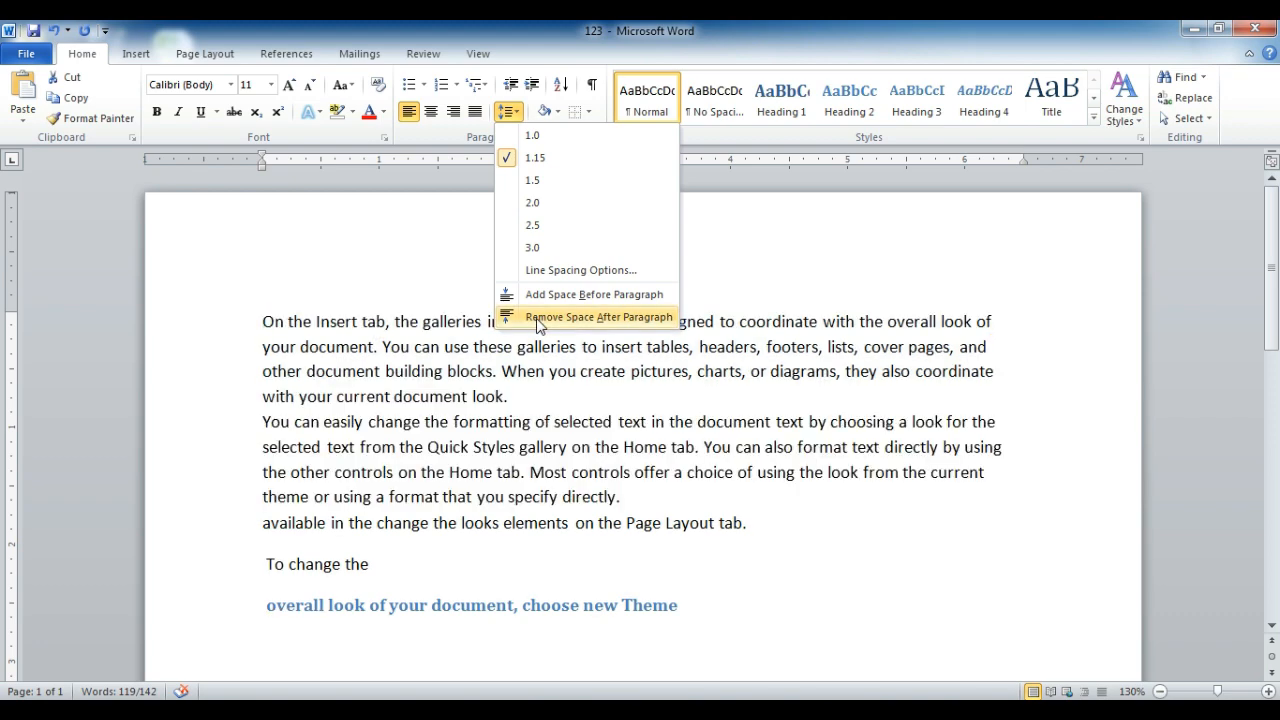
left_click(537, 318)
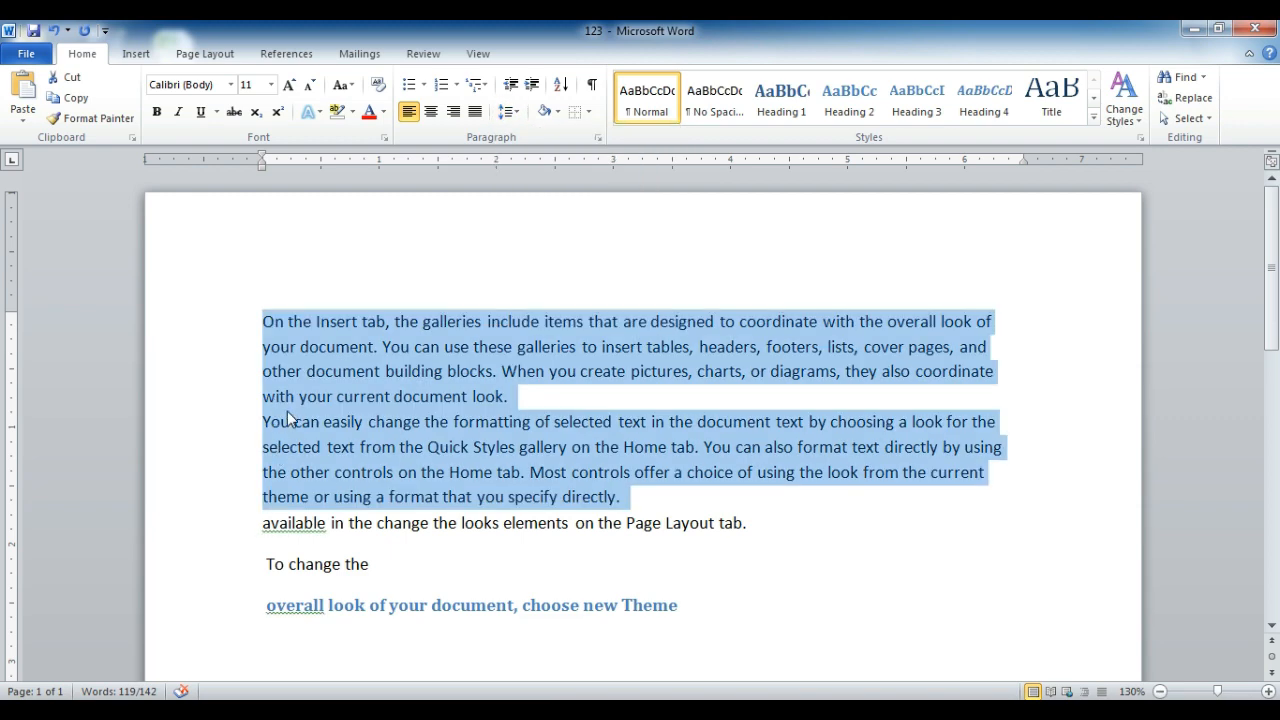
left_click(509, 114)
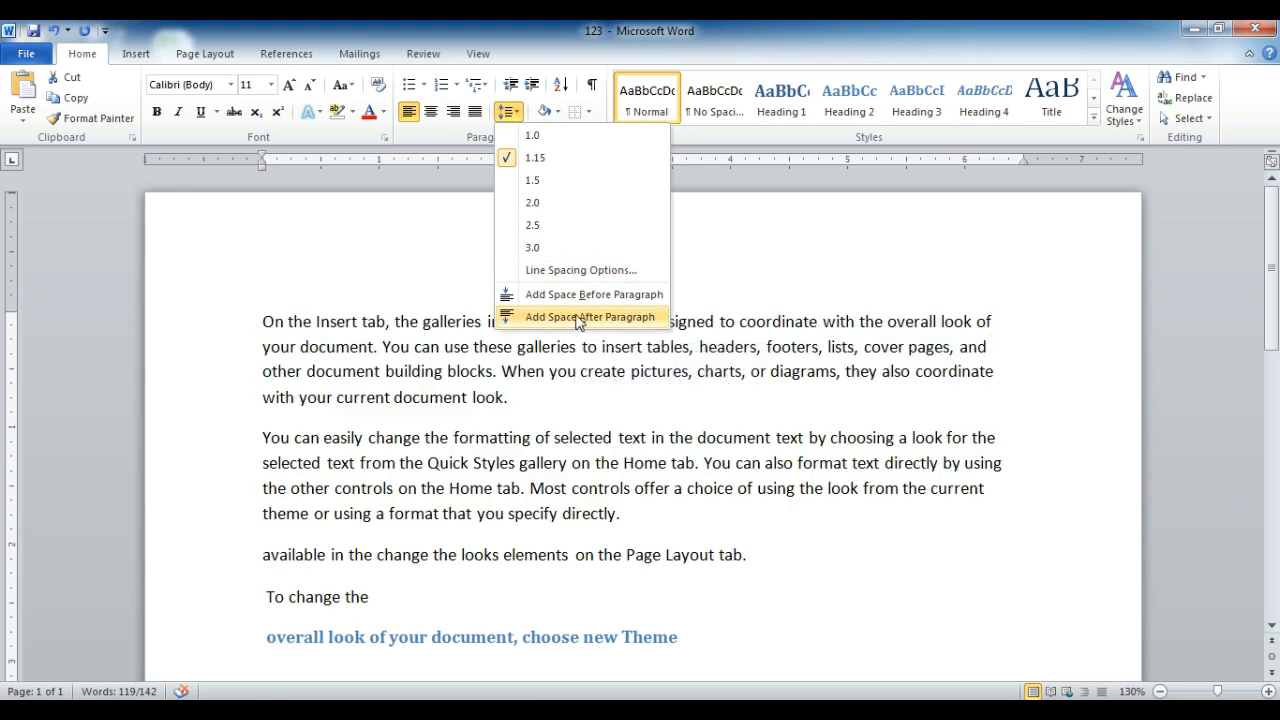
left_click(577, 318)
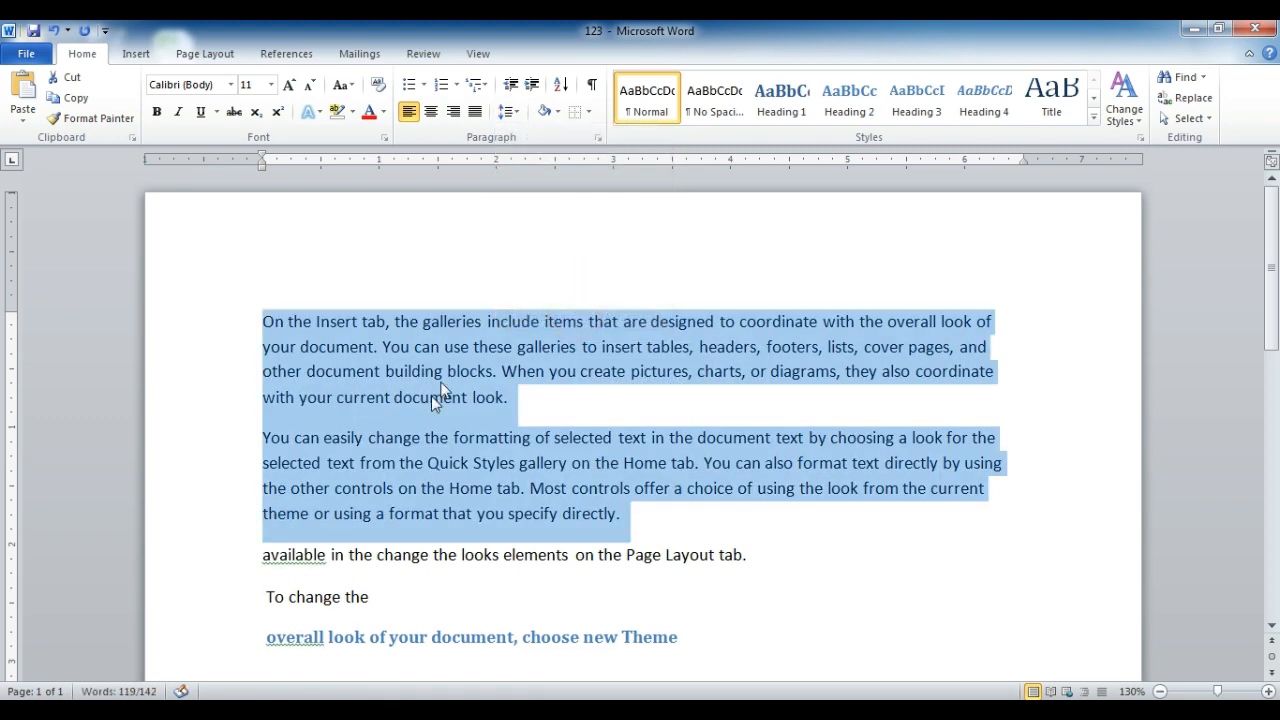
Remove the space after the two selected opening paragraphs once more
left_click(508, 111)
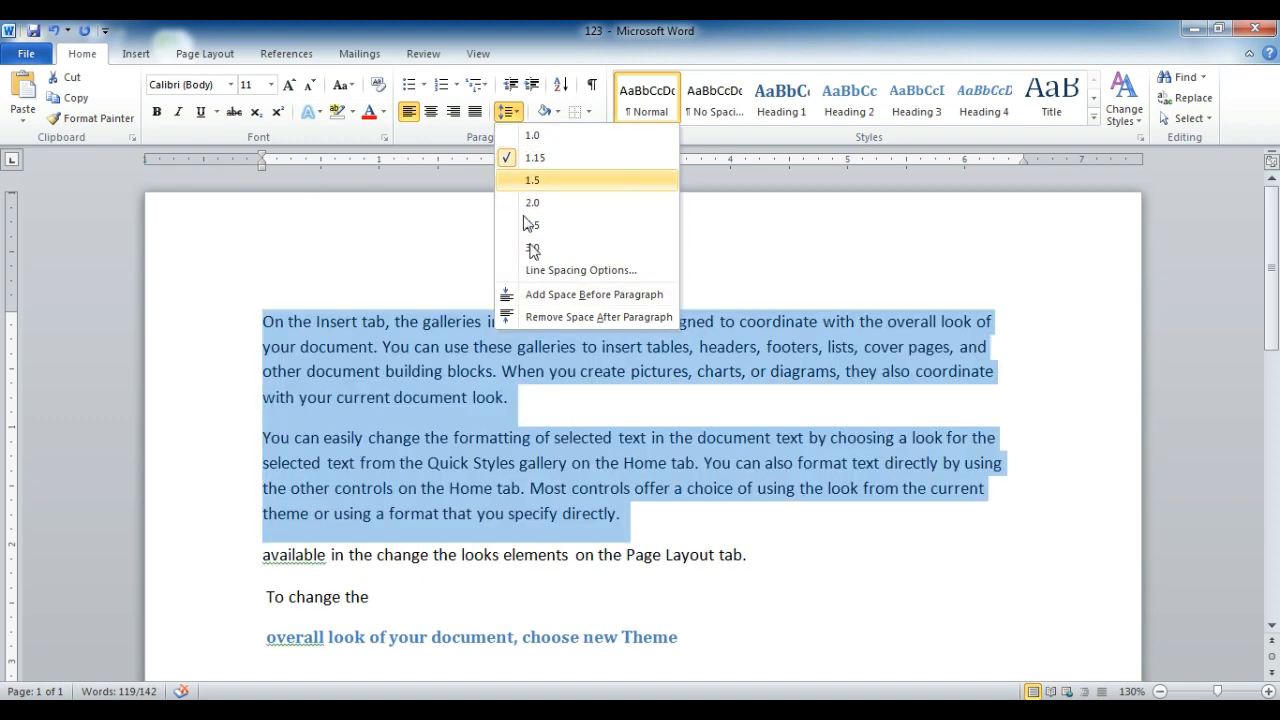
left_click(594, 315)
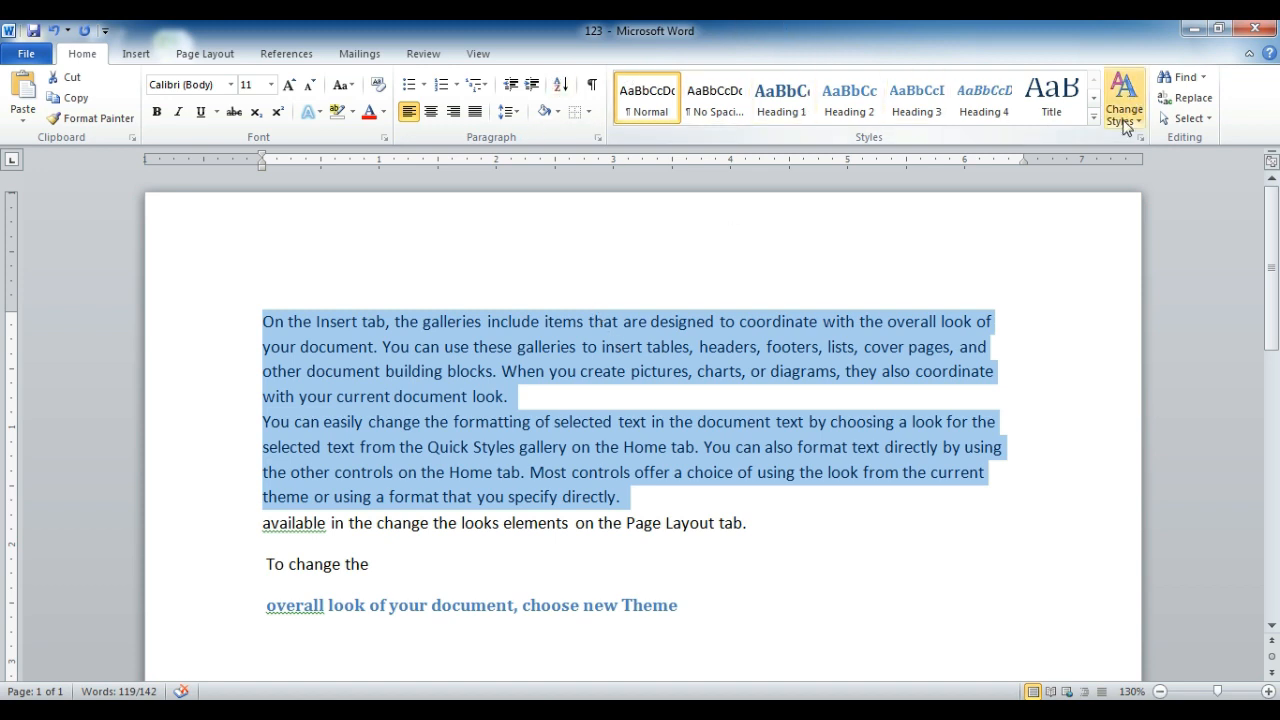
Open the document search, clear the prefilled search text and deselect the two paragraphs
left_click(1205, 77)
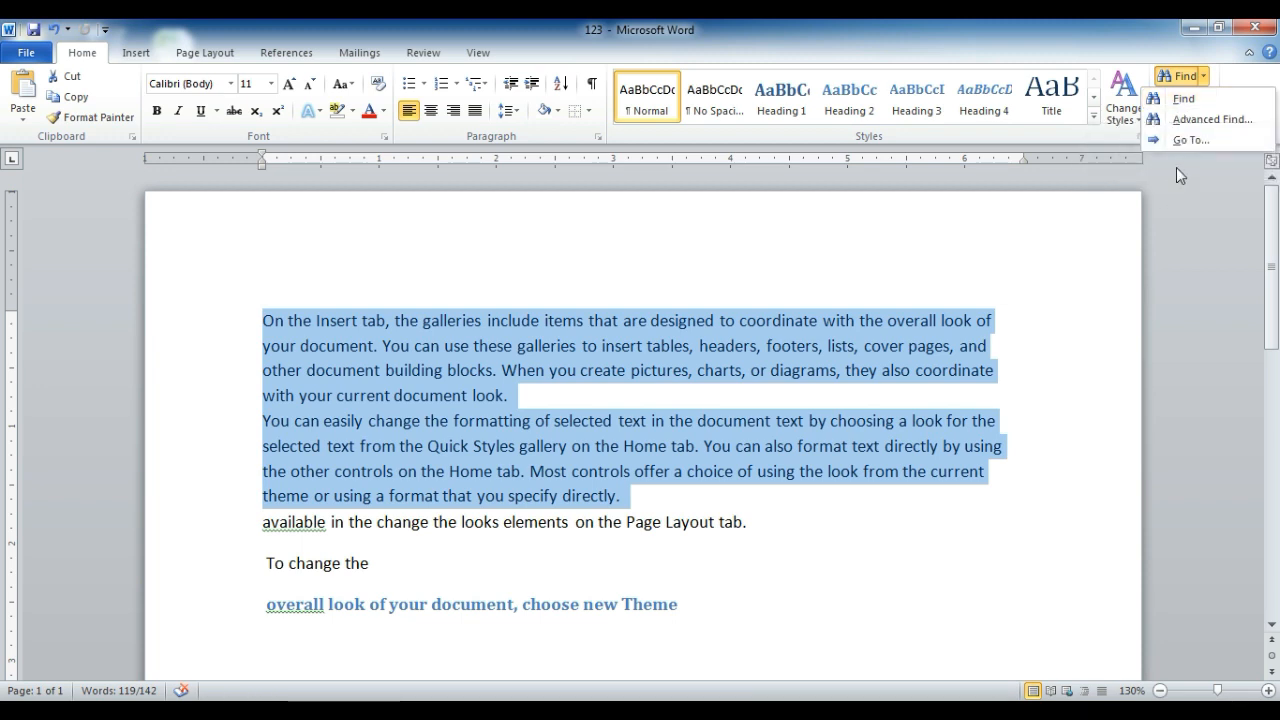
left_click(1183, 100)
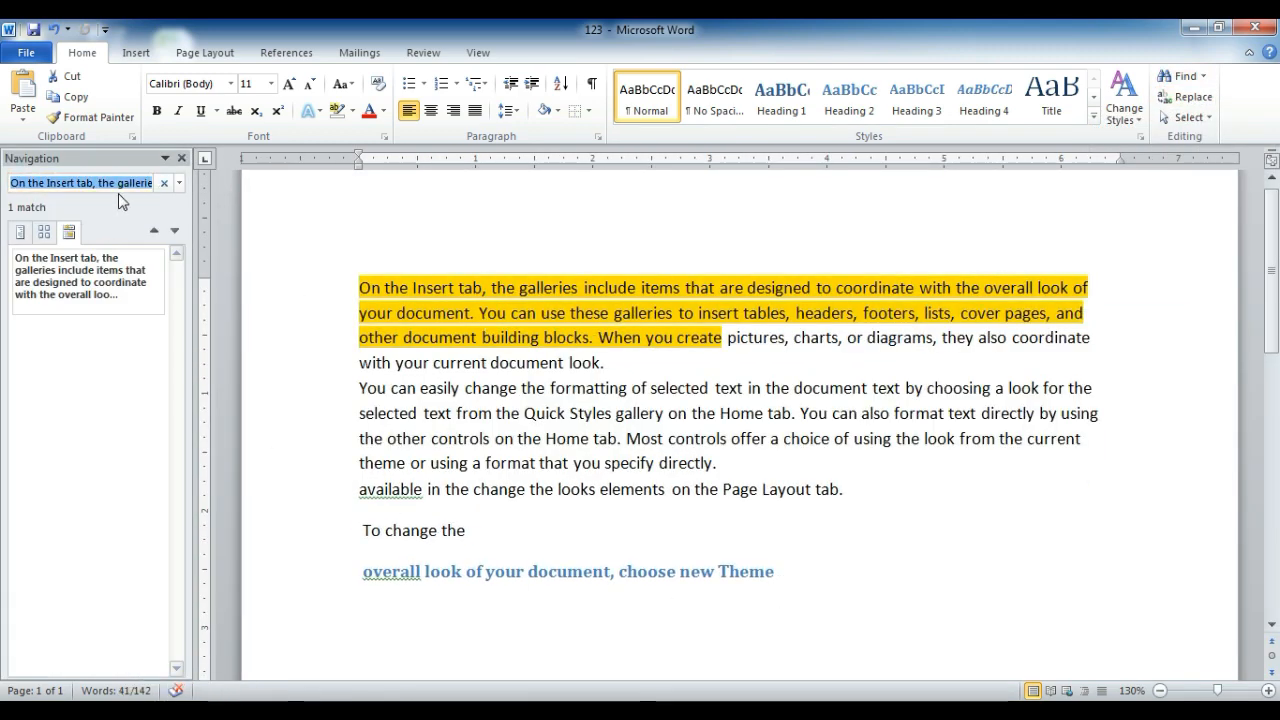
key("BackSpace")
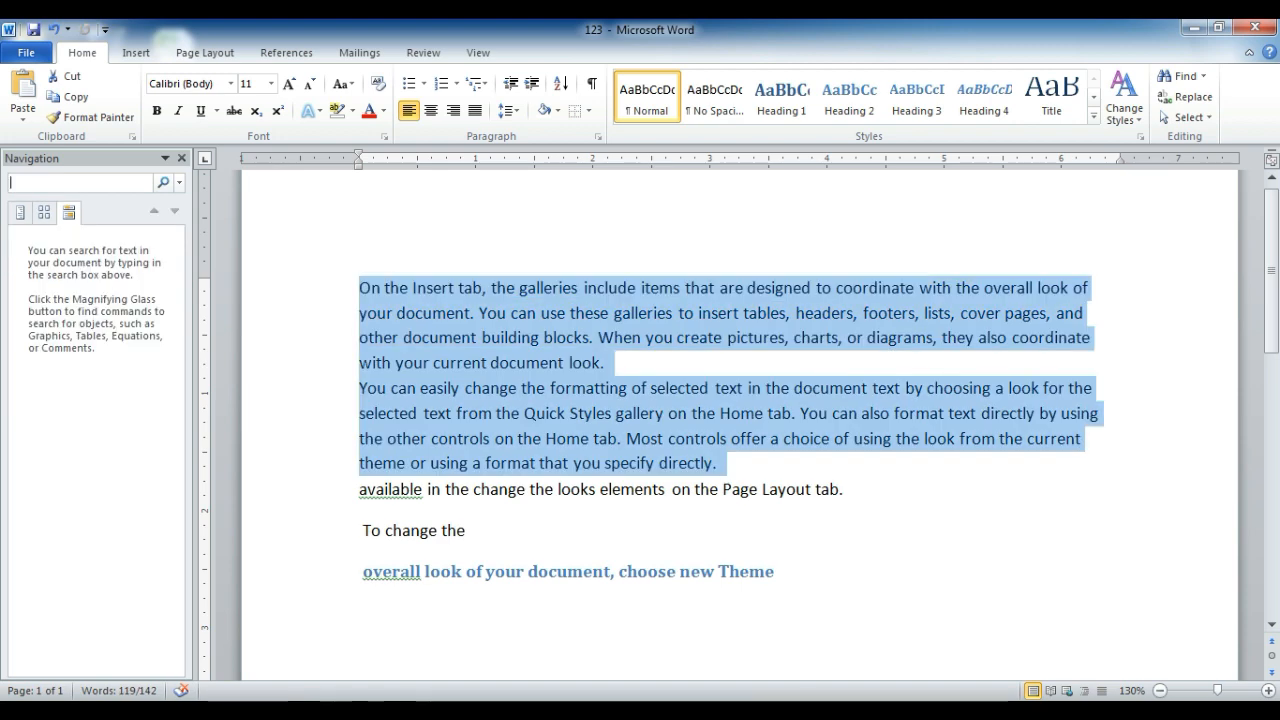
left_click(708, 437)
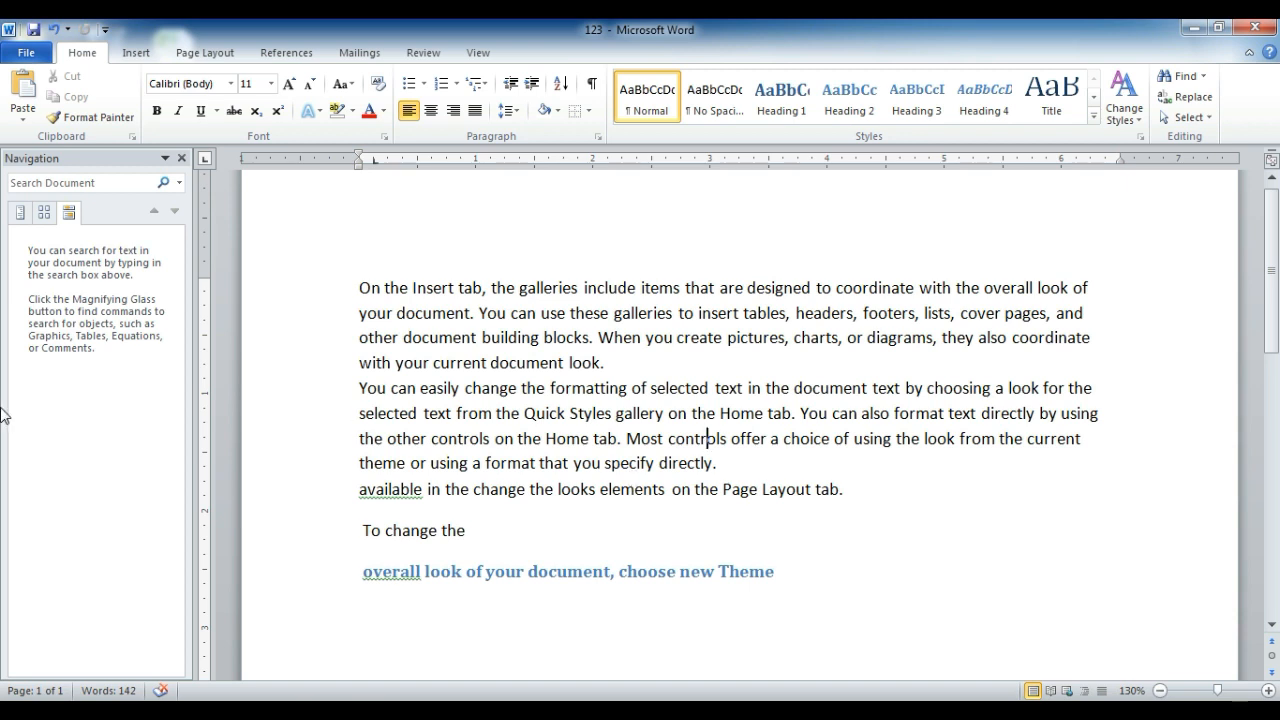
Search the document for the word "that" and view its highlighted occurrences
left_click(86, 183)
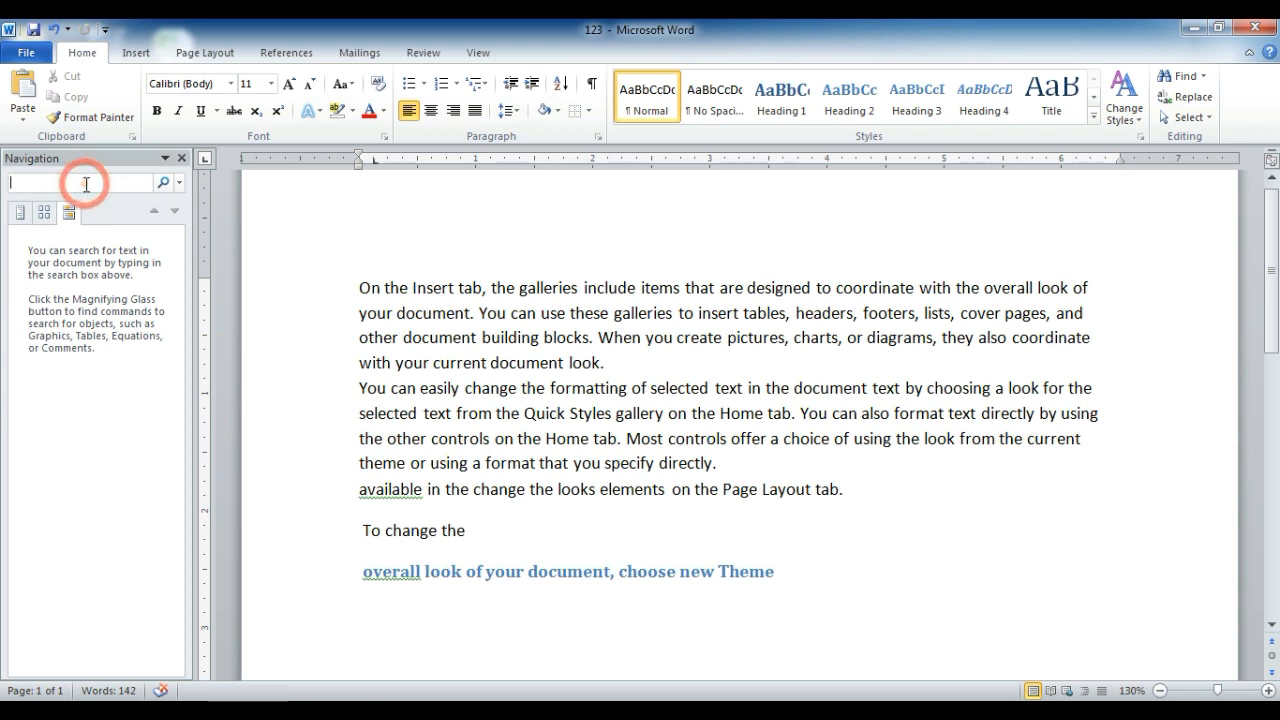
type("thah")
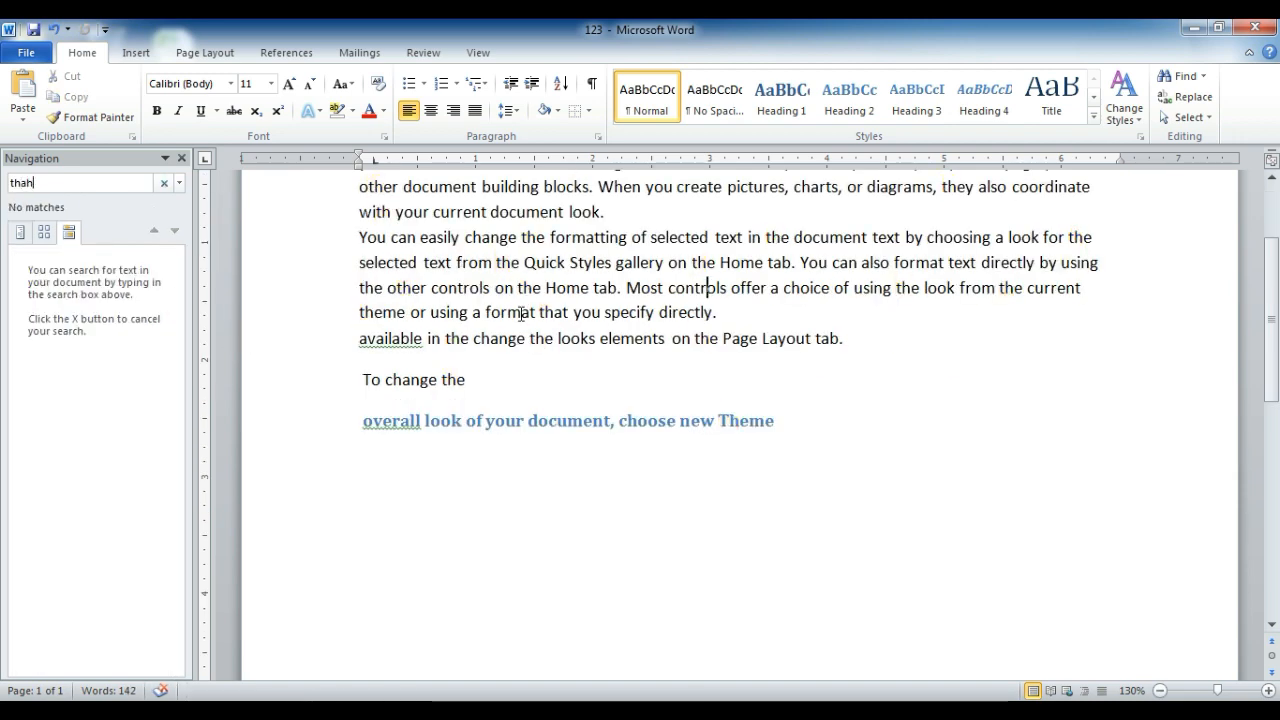
key("BackSpace")
type("t")
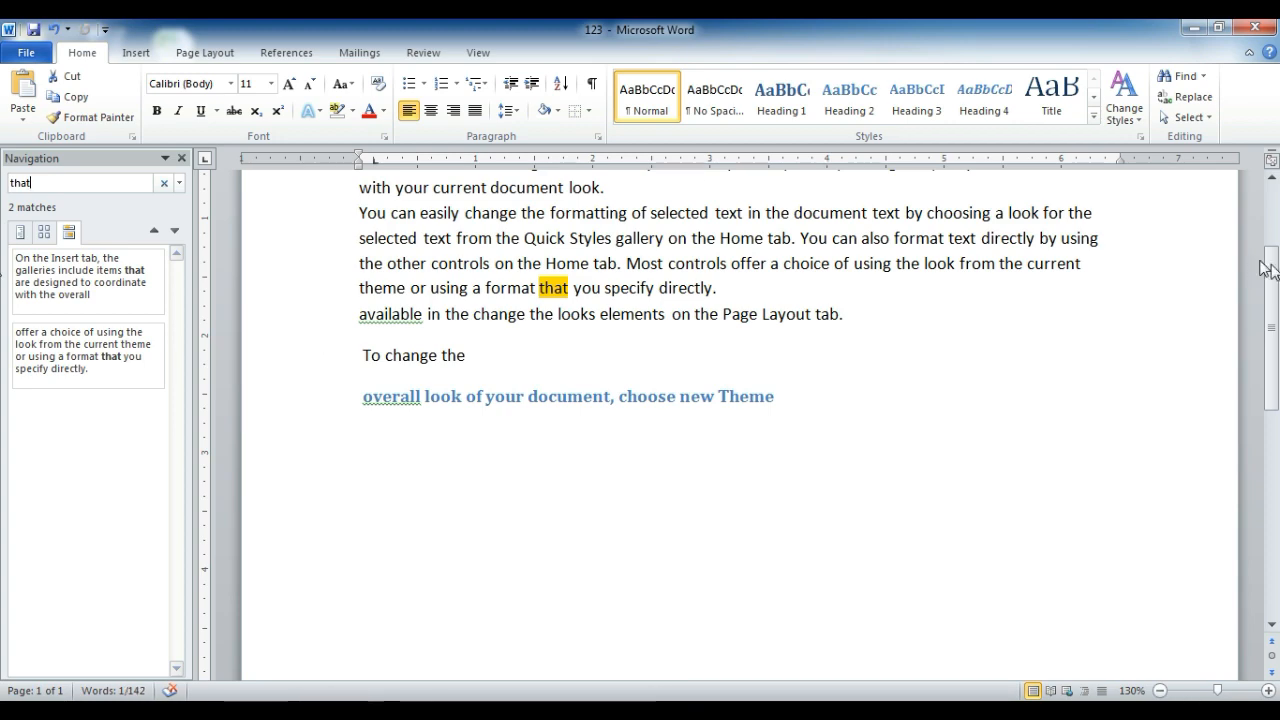
left_click_drag(1277, 281, 1277, 222)
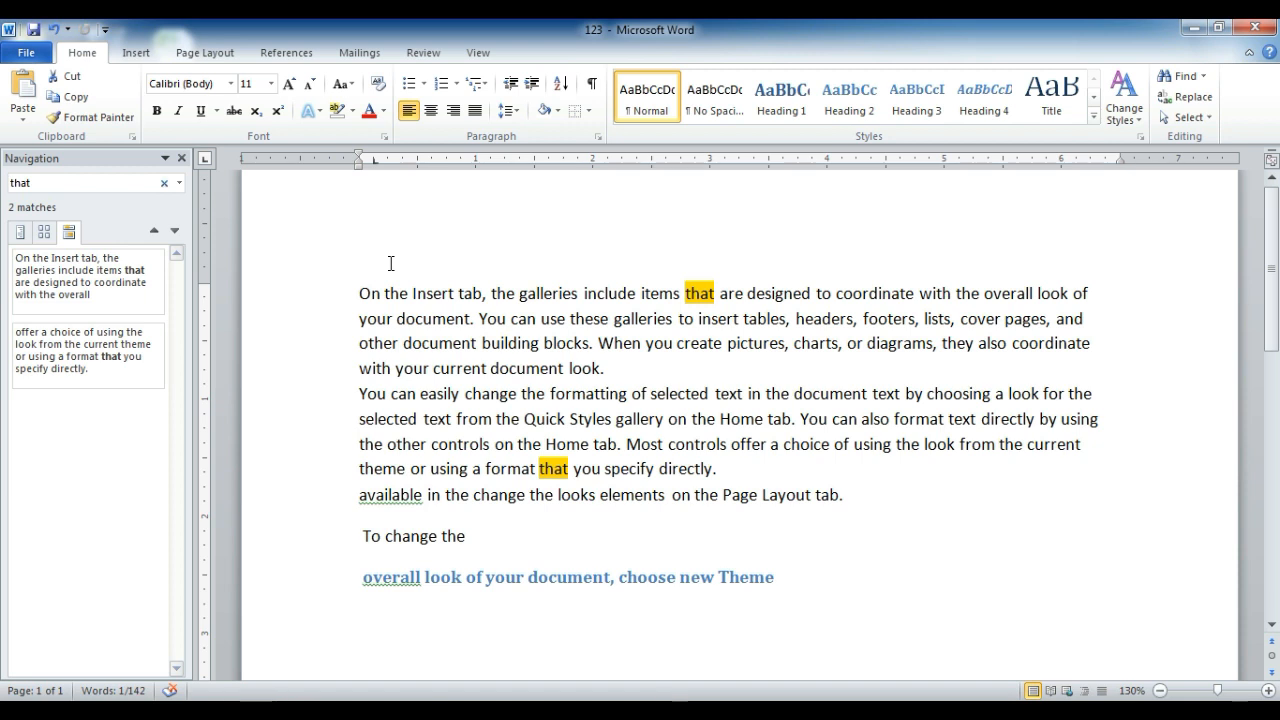
Step through the "that" matches to the one in the first paragraph and close the Navigation pane
left_click(74, 183)
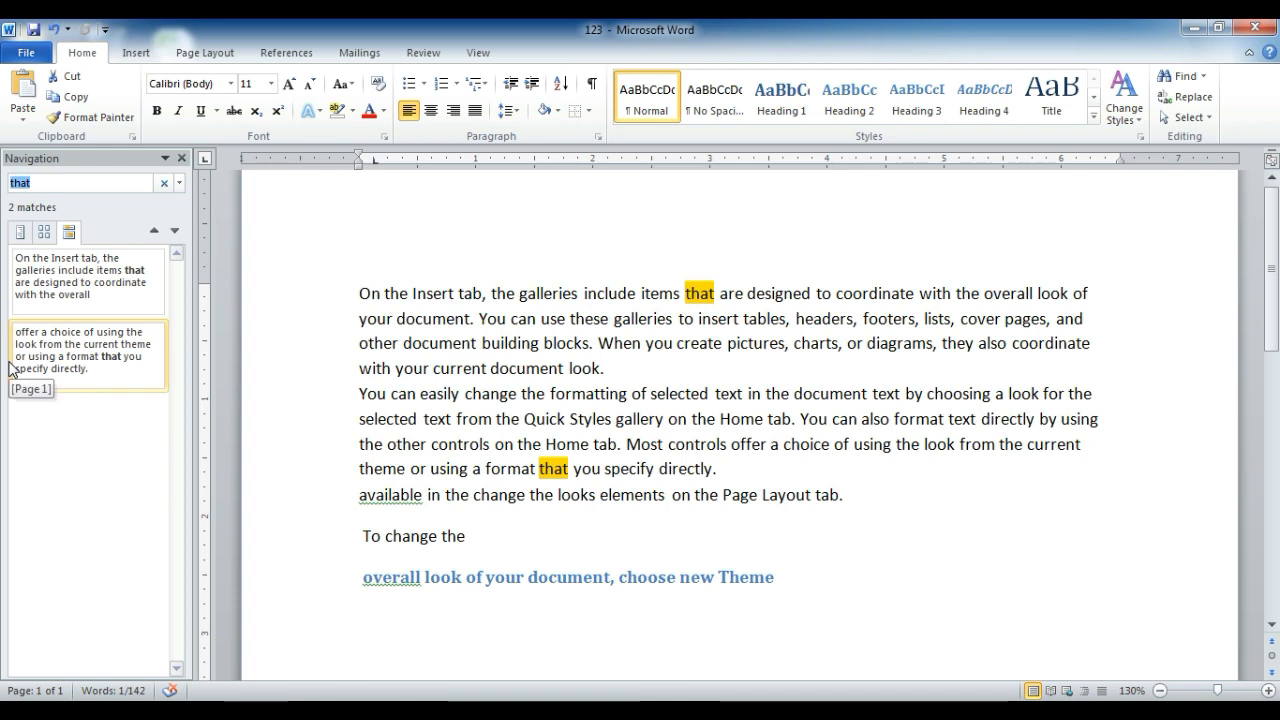
left_click(176, 232)
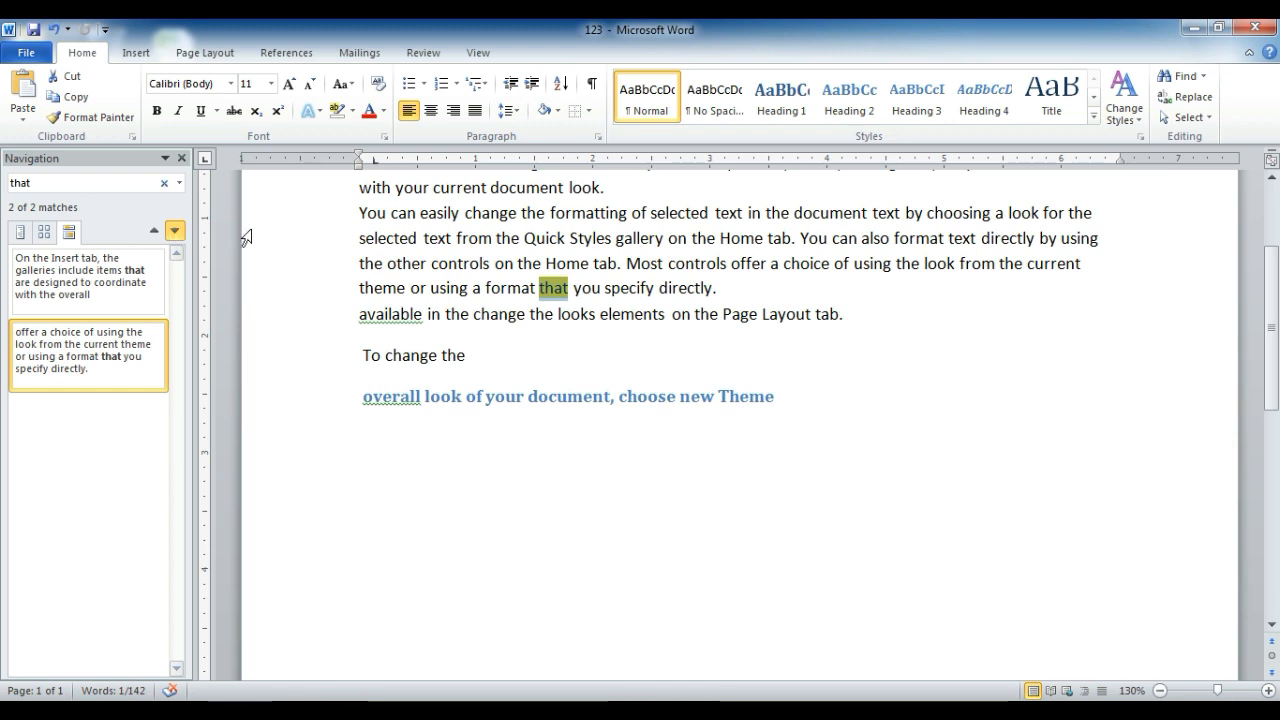
left_click(176, 232)
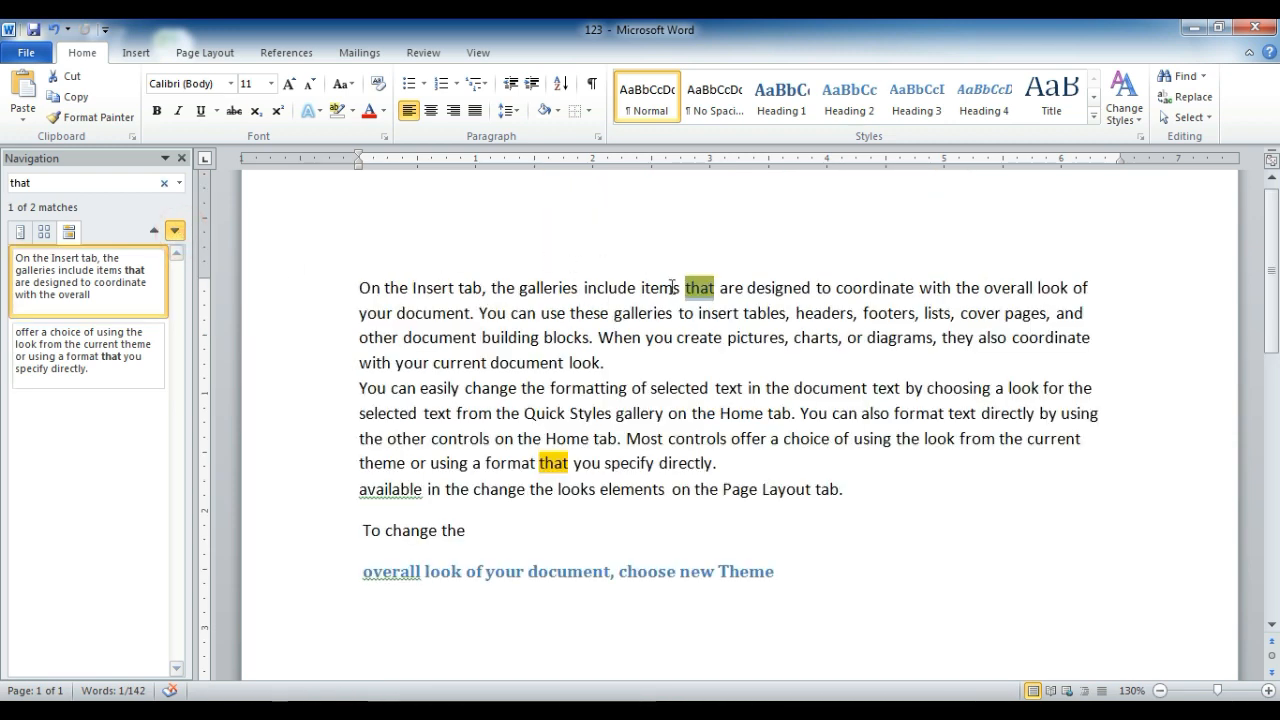
left_click(181, 158)
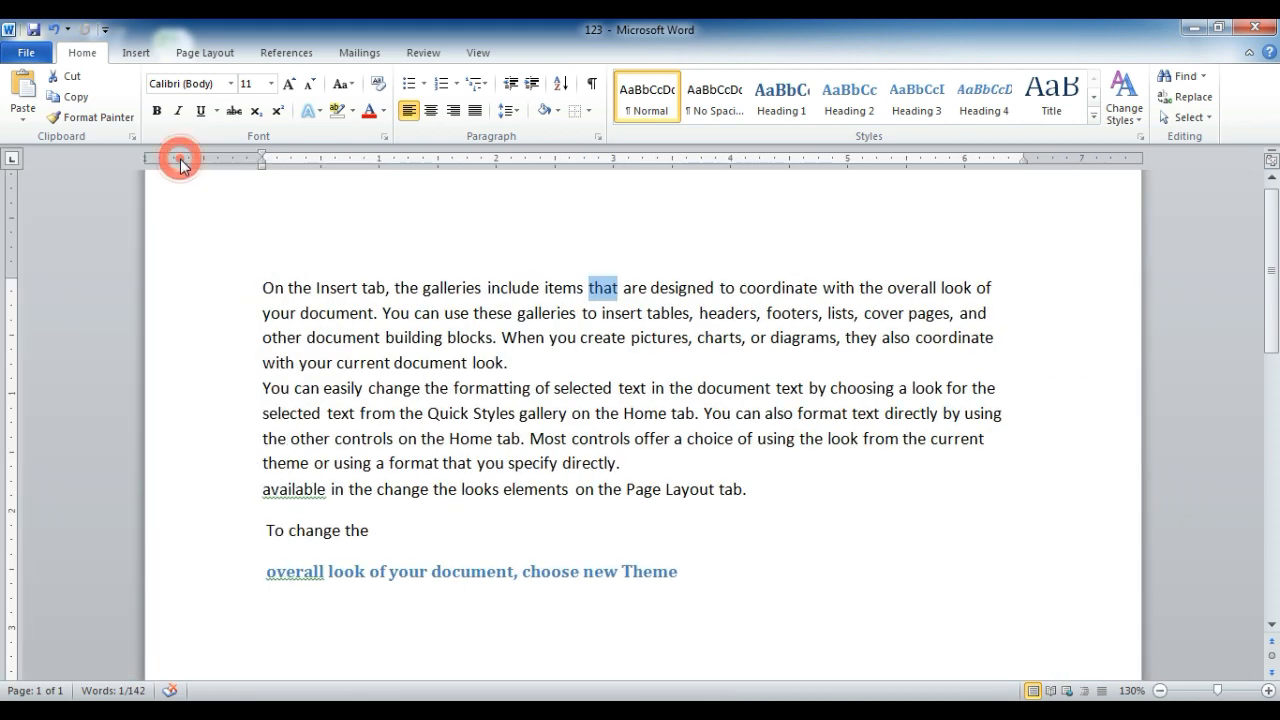
Set up a replacement of the word "that" with "Bright future skills", moving the Find and Replace dialog off the first paragraph
left_click(1190, 97)
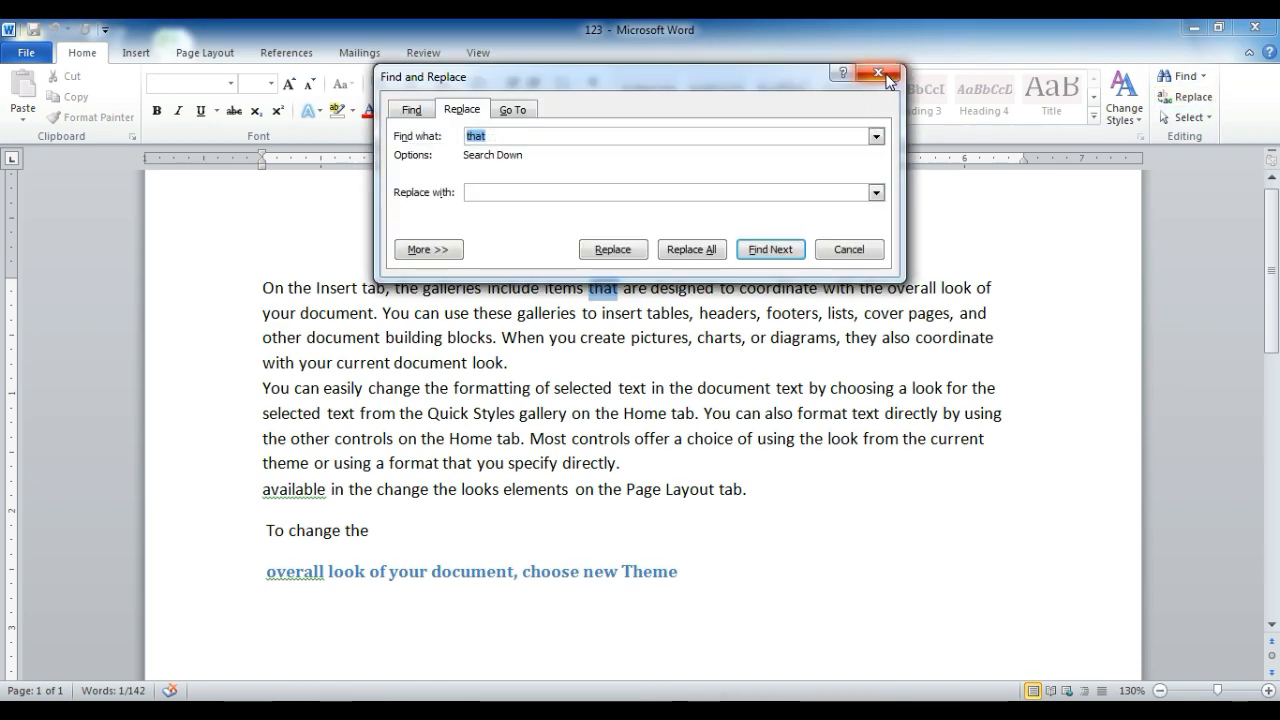
left_click(893, 76)
left_click(1194, 97)
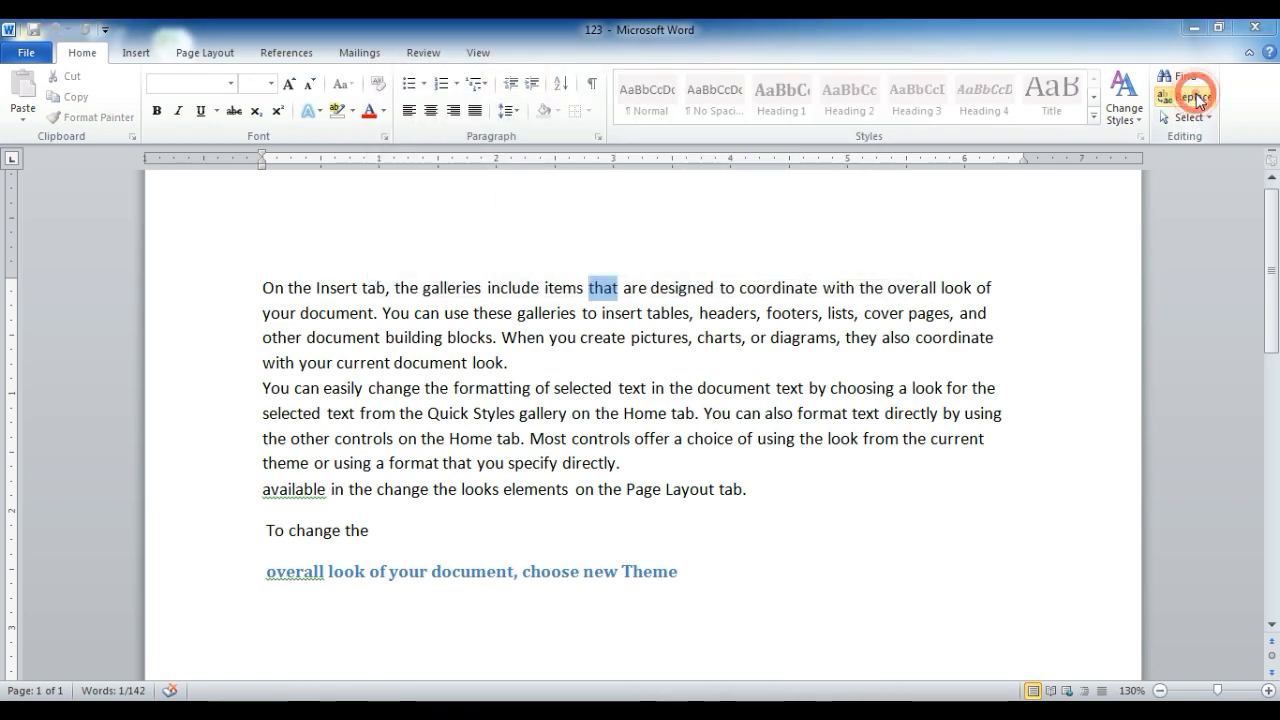
left_click_drag(683, 78, 985, 348)
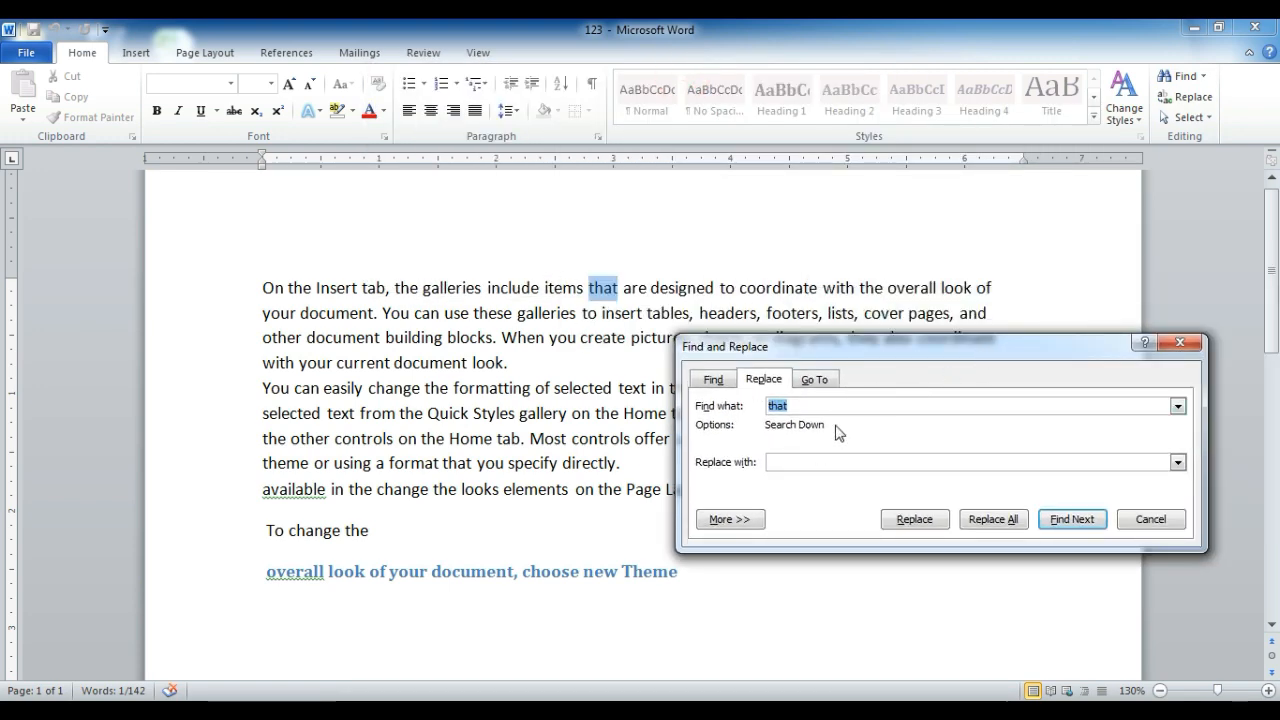
left_click(815, 462)
type("Bright future skills")
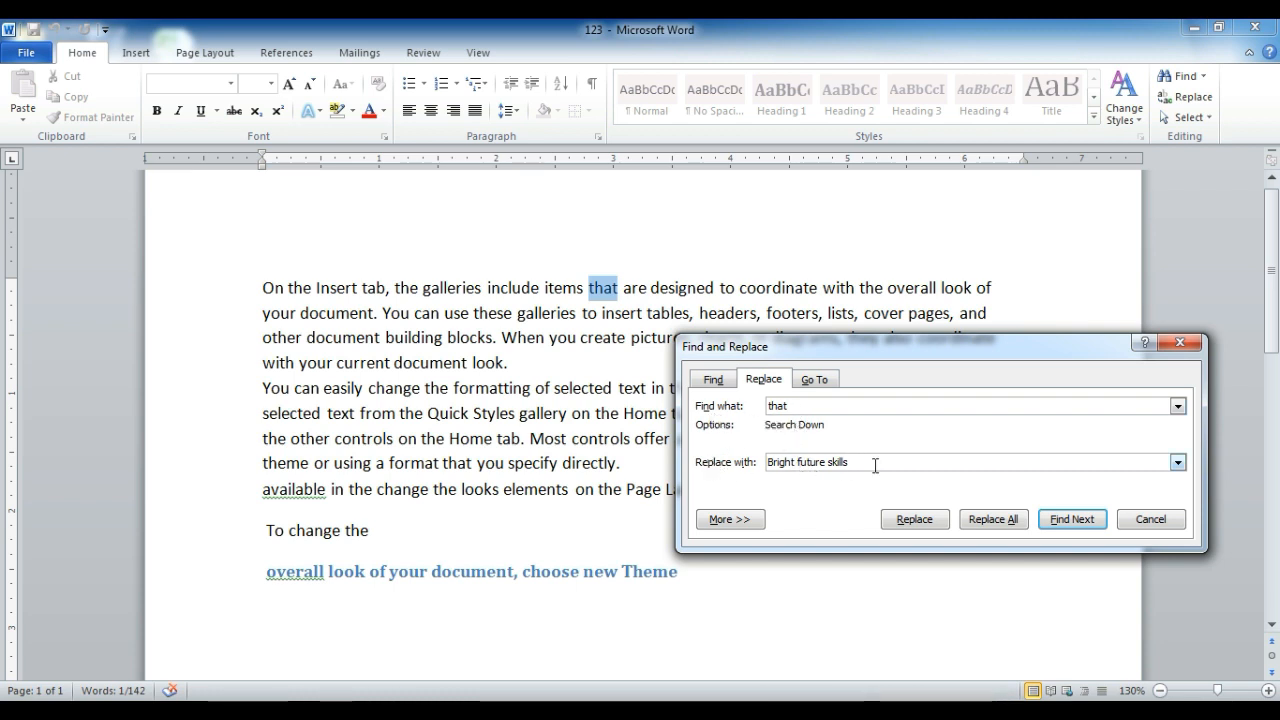
Step through the "that" matches without replacing, decline continuing from the beginning, and close the Find and Replace dialog
left_click(1064, 528)
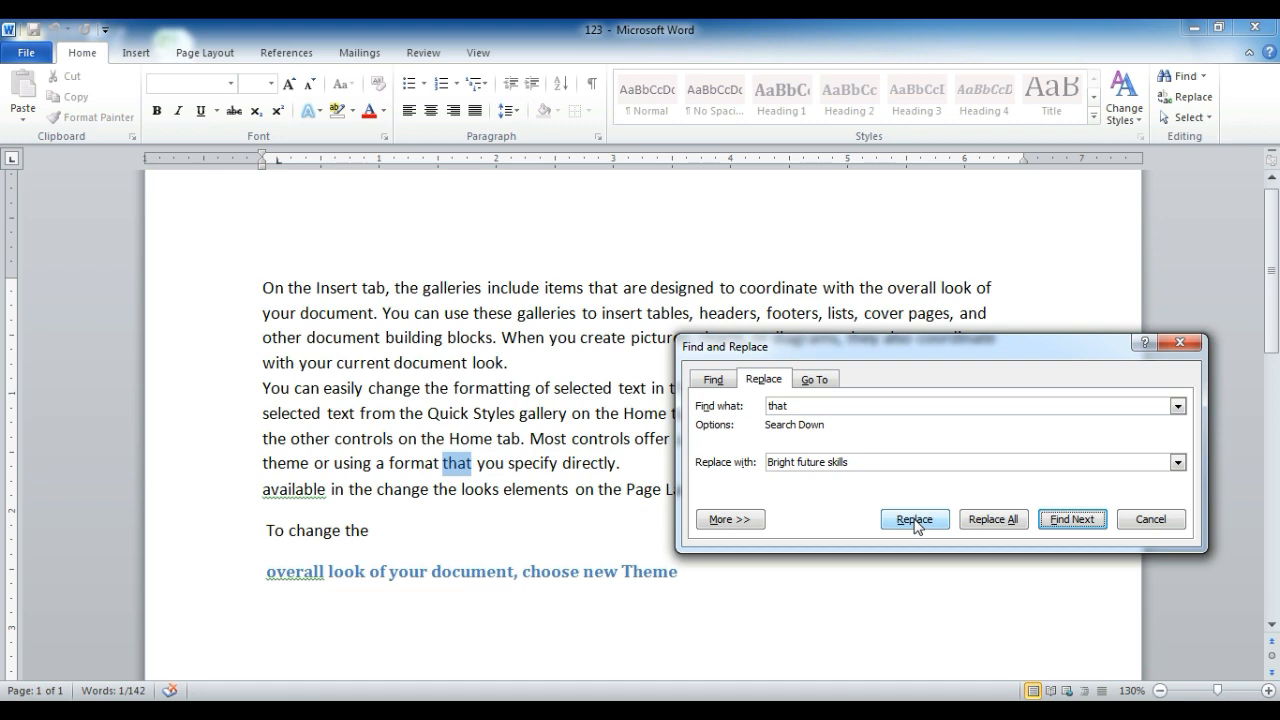
left_click(1080, 519)
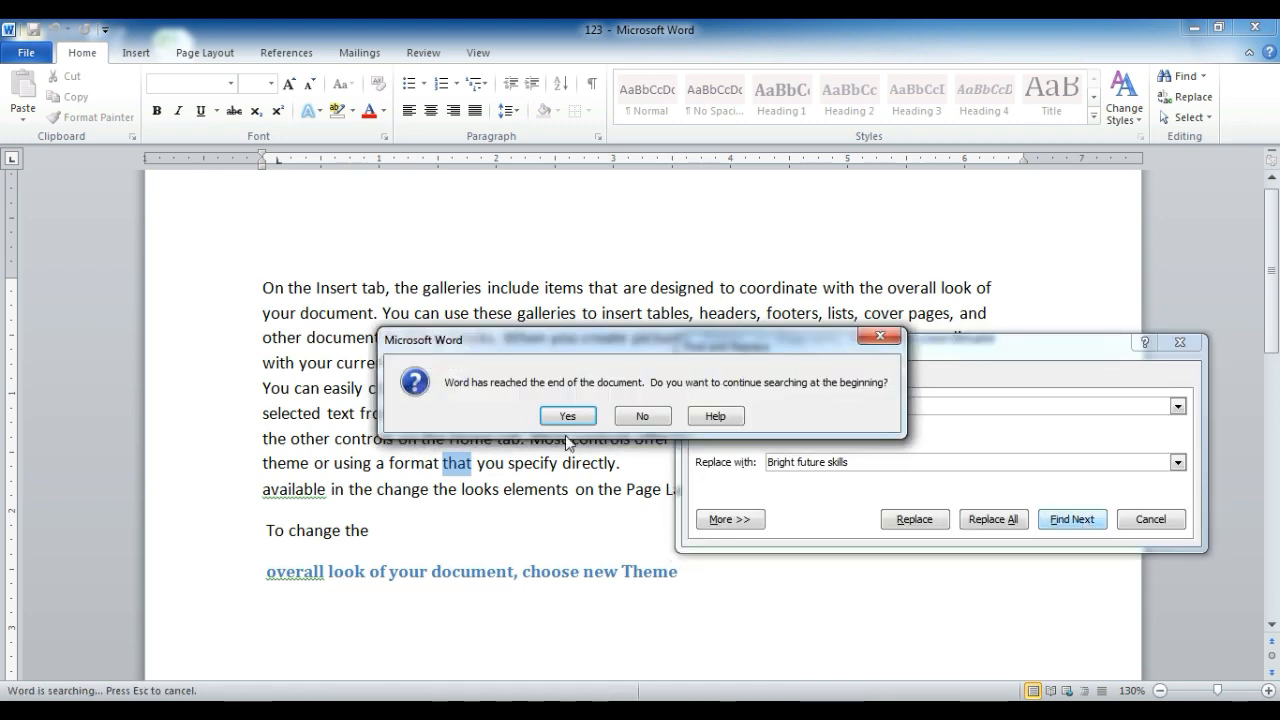
left_click(666, 414)
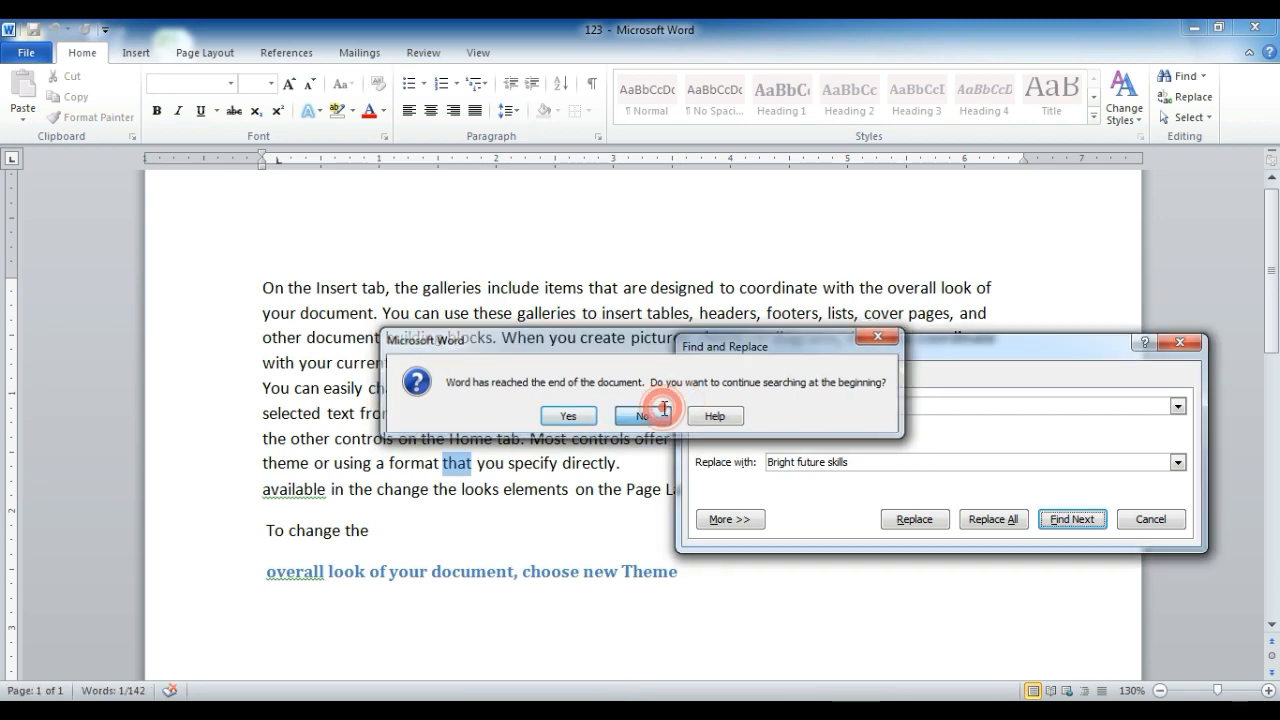
left_click(1078, 522)
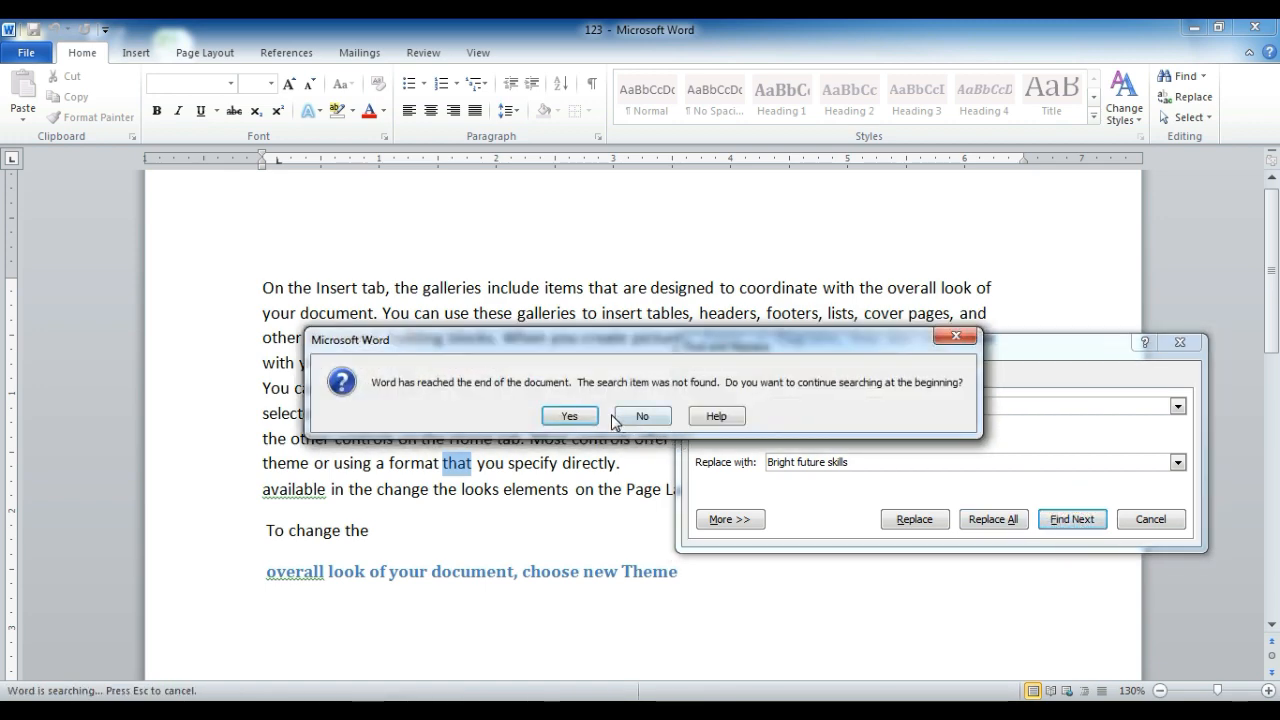
left_click(630, 416)
left_click(1180, 342)
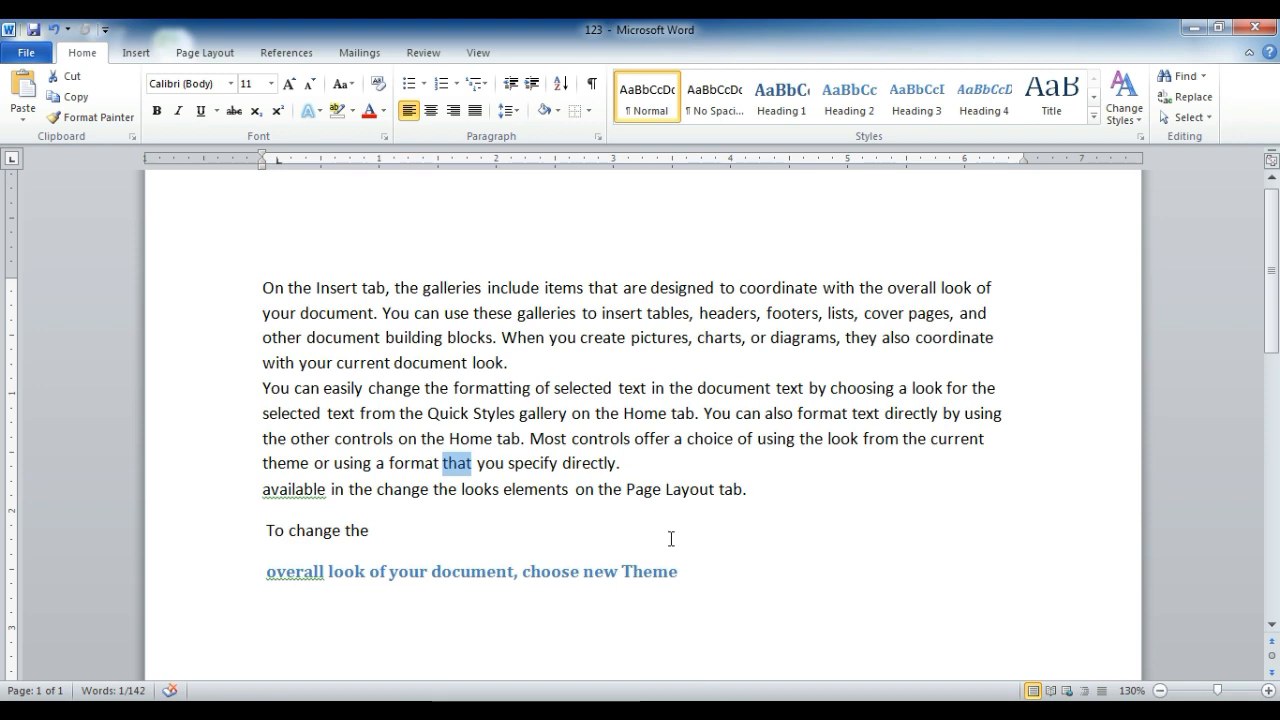
Copy the entire document text and paste it four times, the first copy over the selected original
key("ctrl+a")
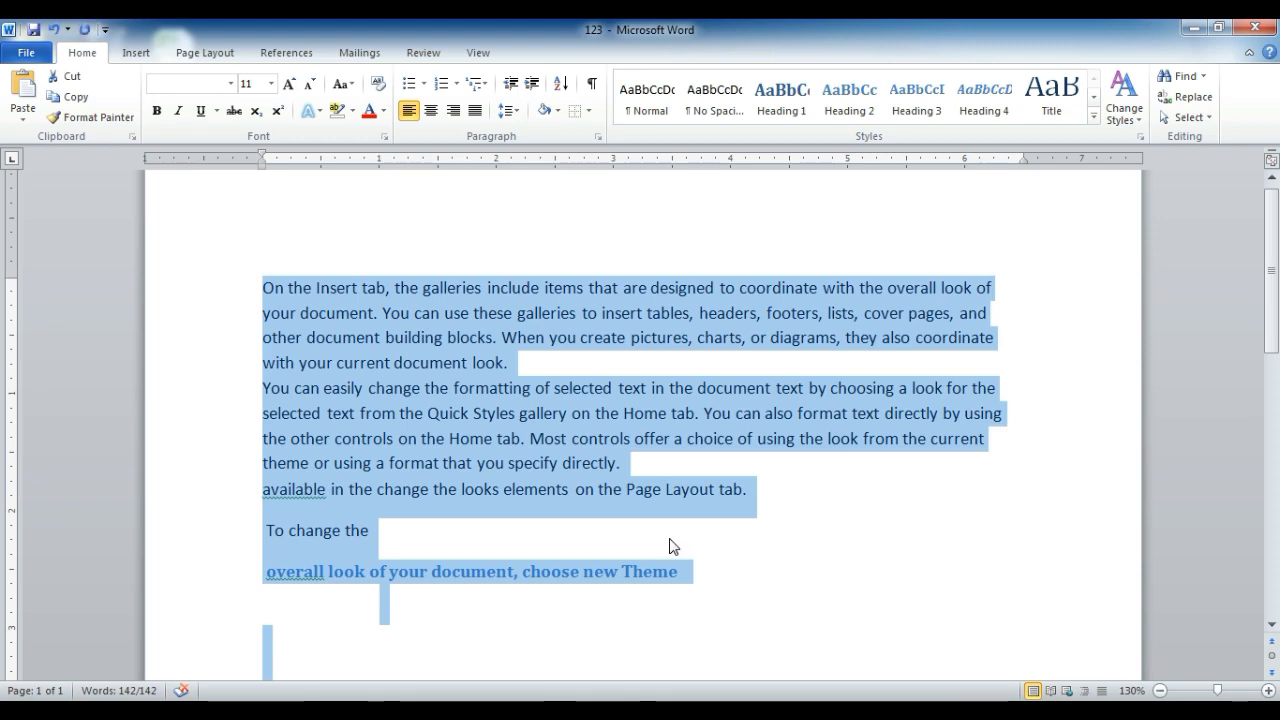
key("ctrl+v")
key("ctrl+v")
key("ctrl+v")
key("ctrl+v")
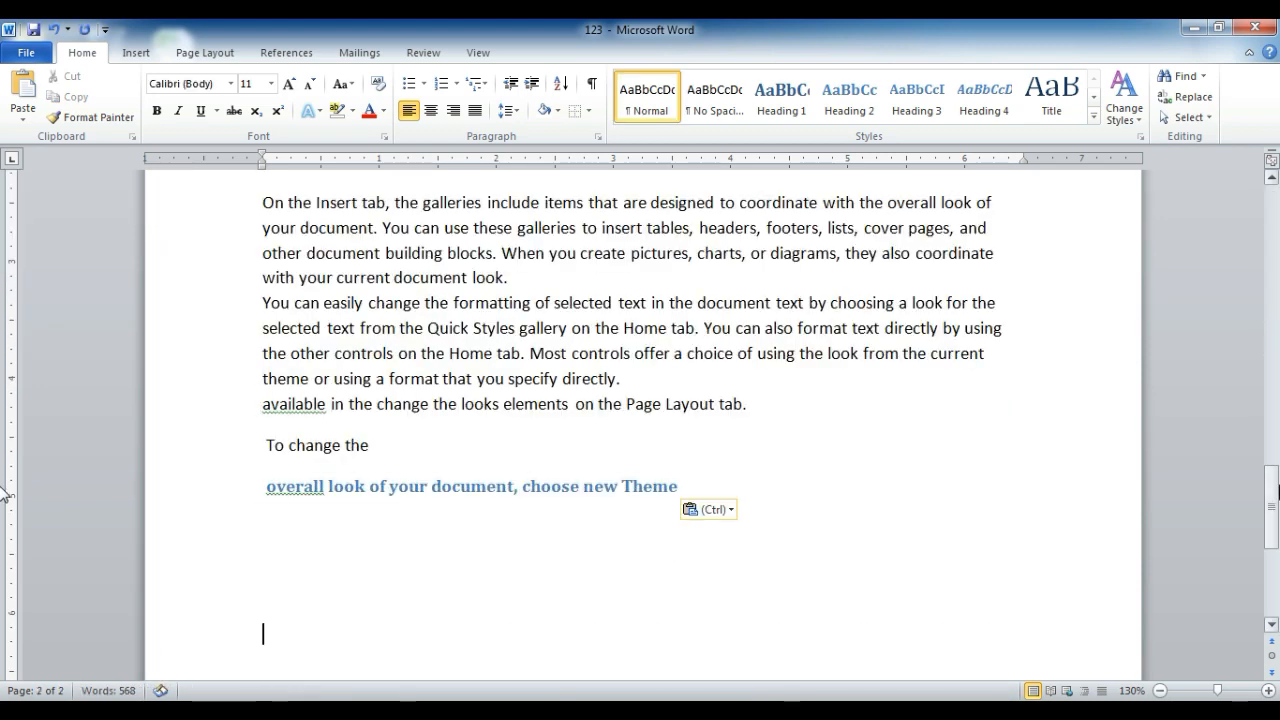
View the highlighted "that" occurrences from the start of the document and close the Navigation pane
left_click_drag(1276, 487, 1237, 48)
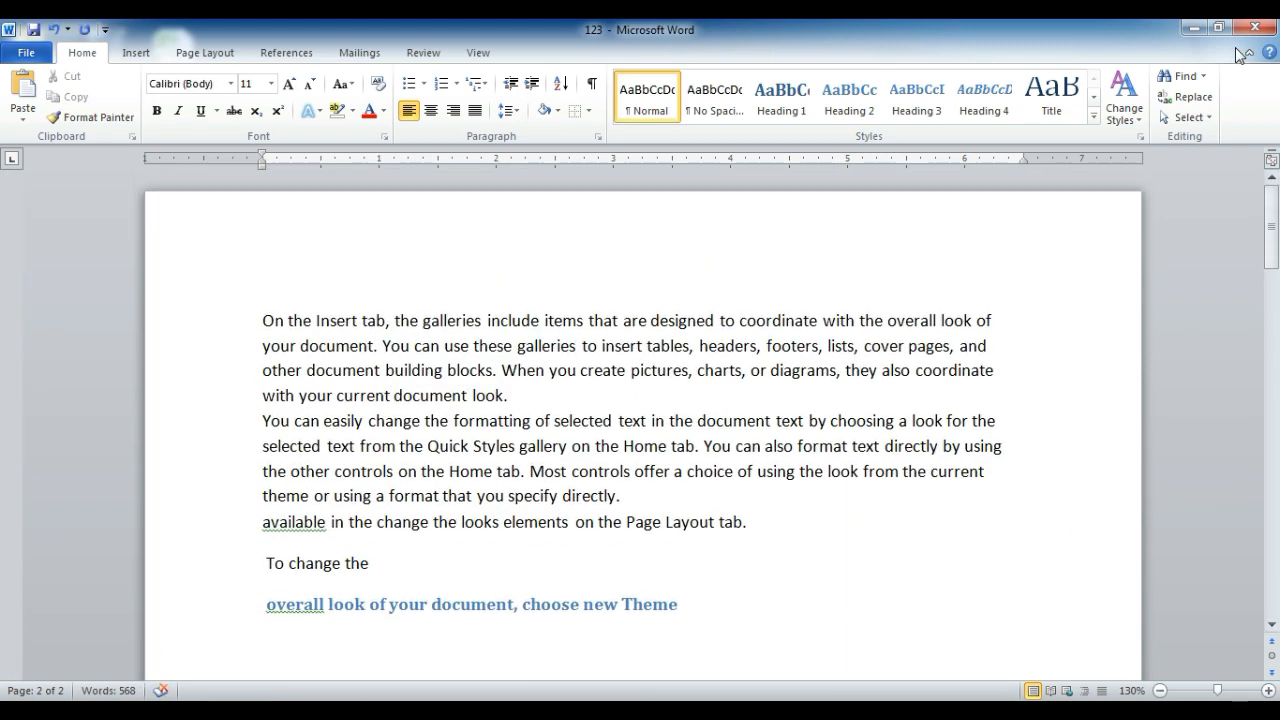
key("ctrl+f")
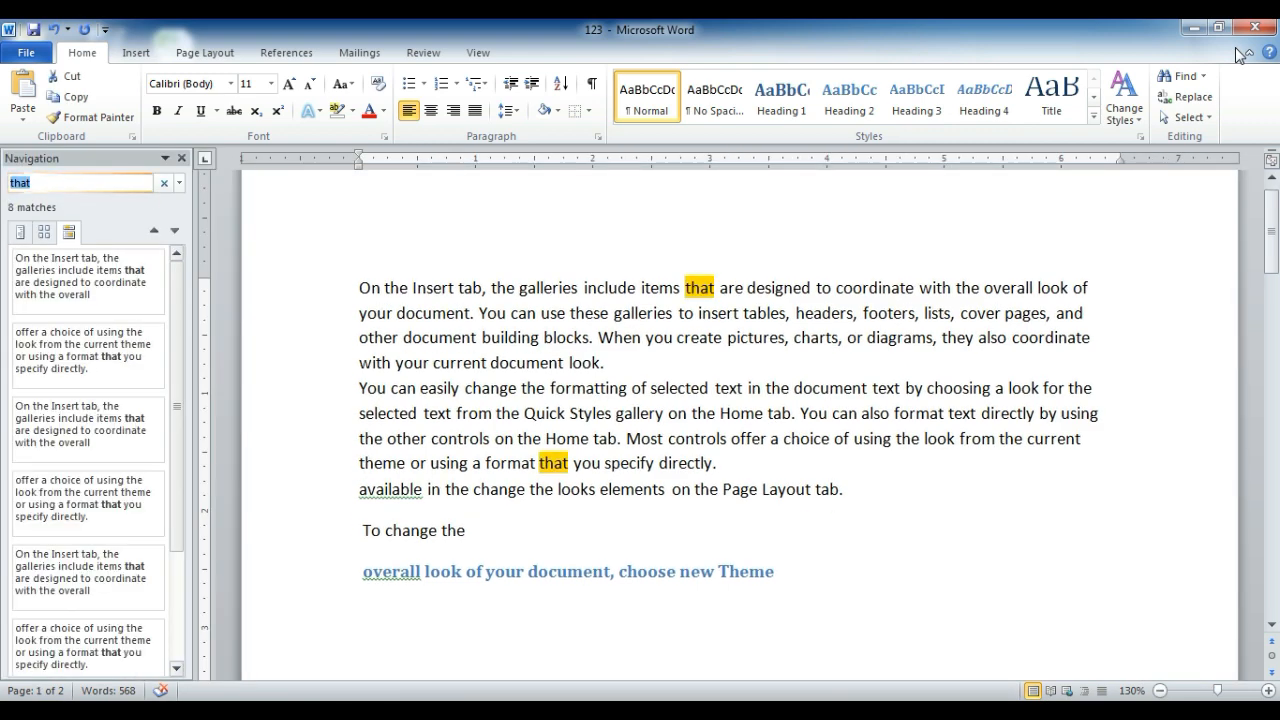
left_click(182, 158)
Find the "that" before "you specify directly" in the second paragraph and replace only this occurrence with "Bright future skills"
key("ctrl+h")
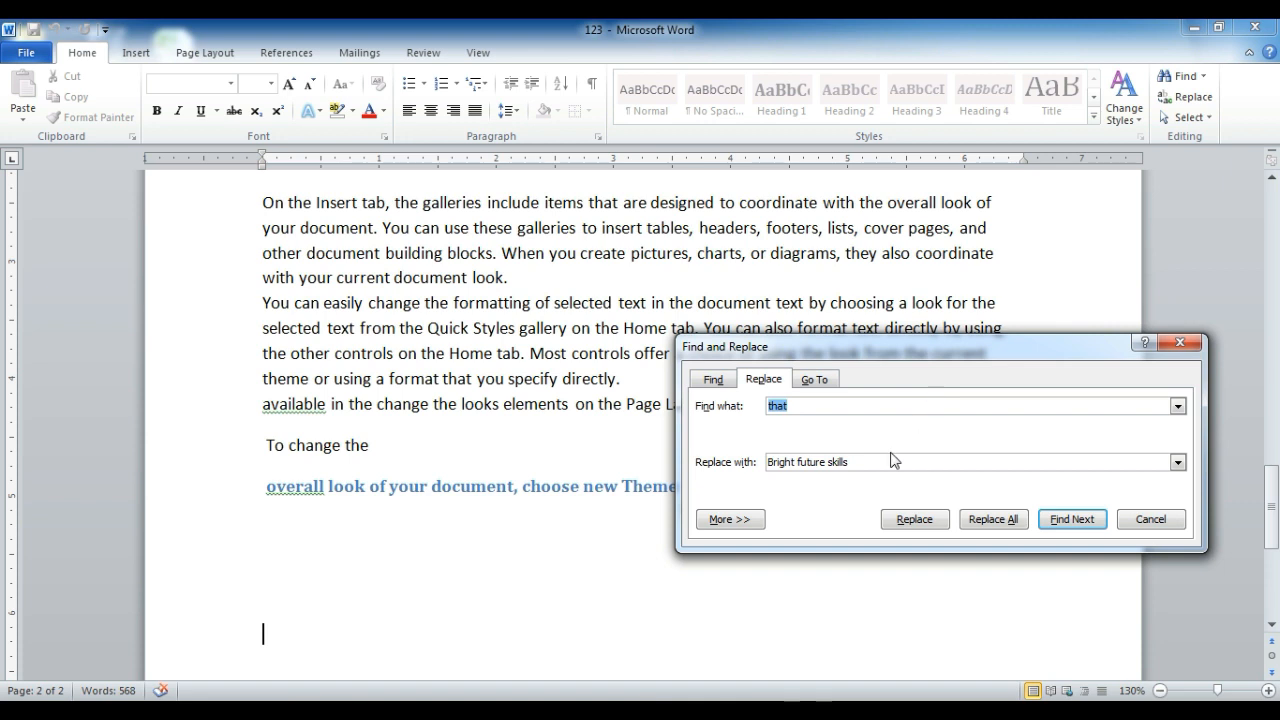
left_click(1064, 519)
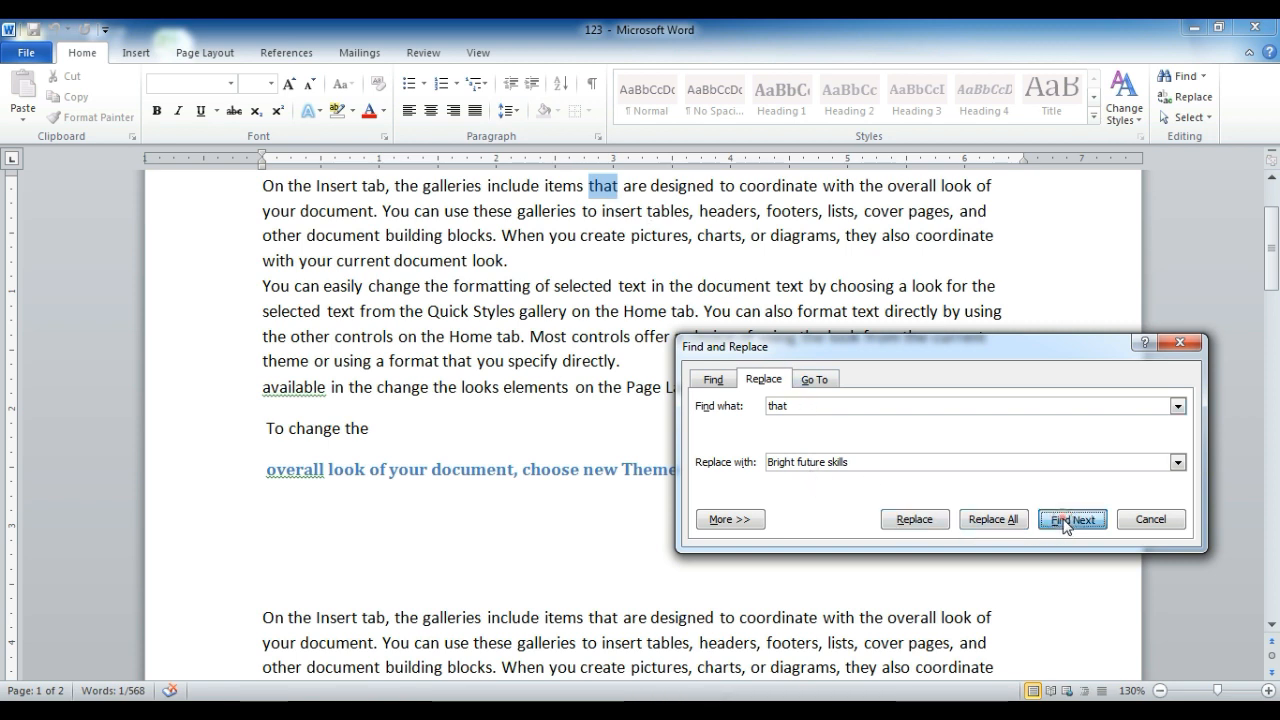
left_click(623, 193)
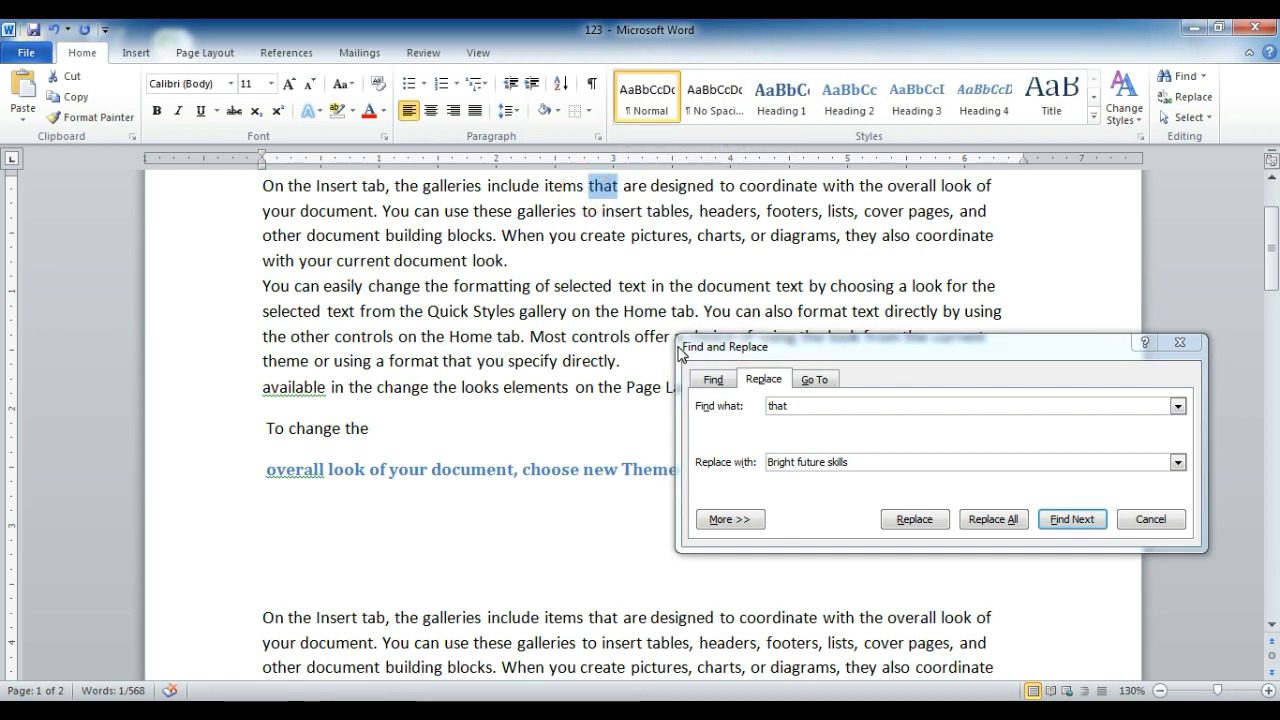
left_click(1075, 515)
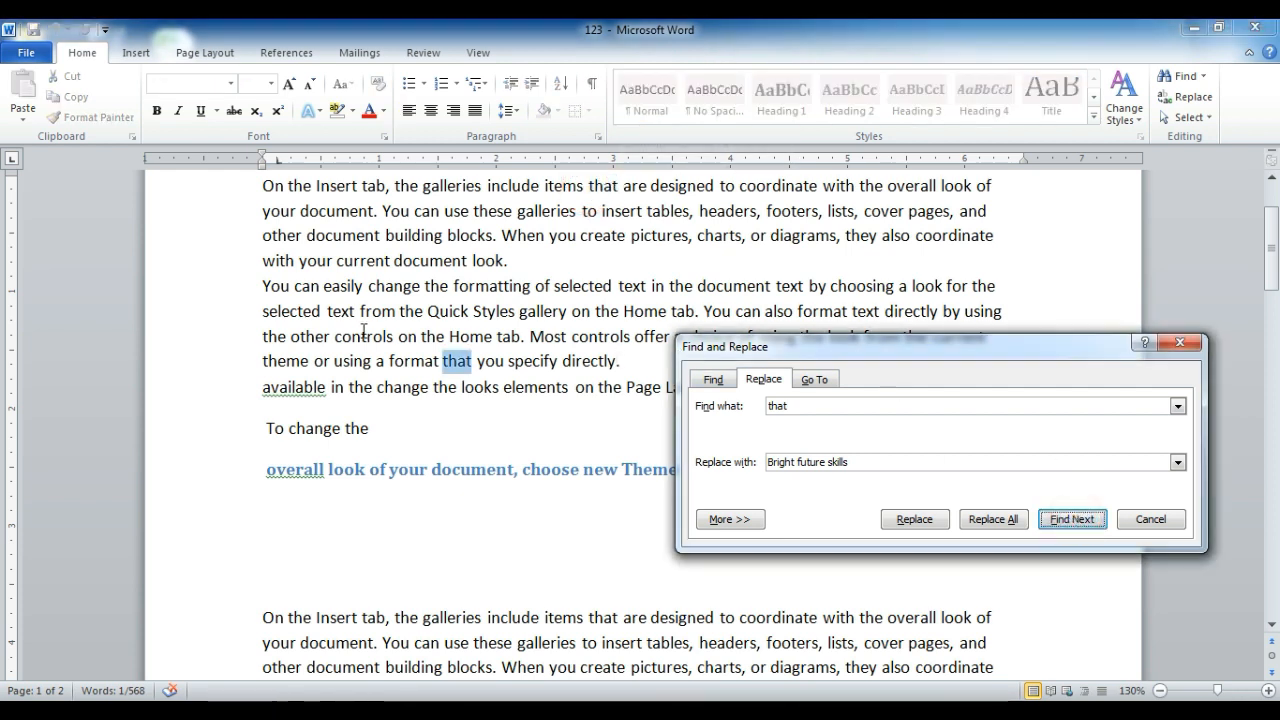
left_click(912, 519)
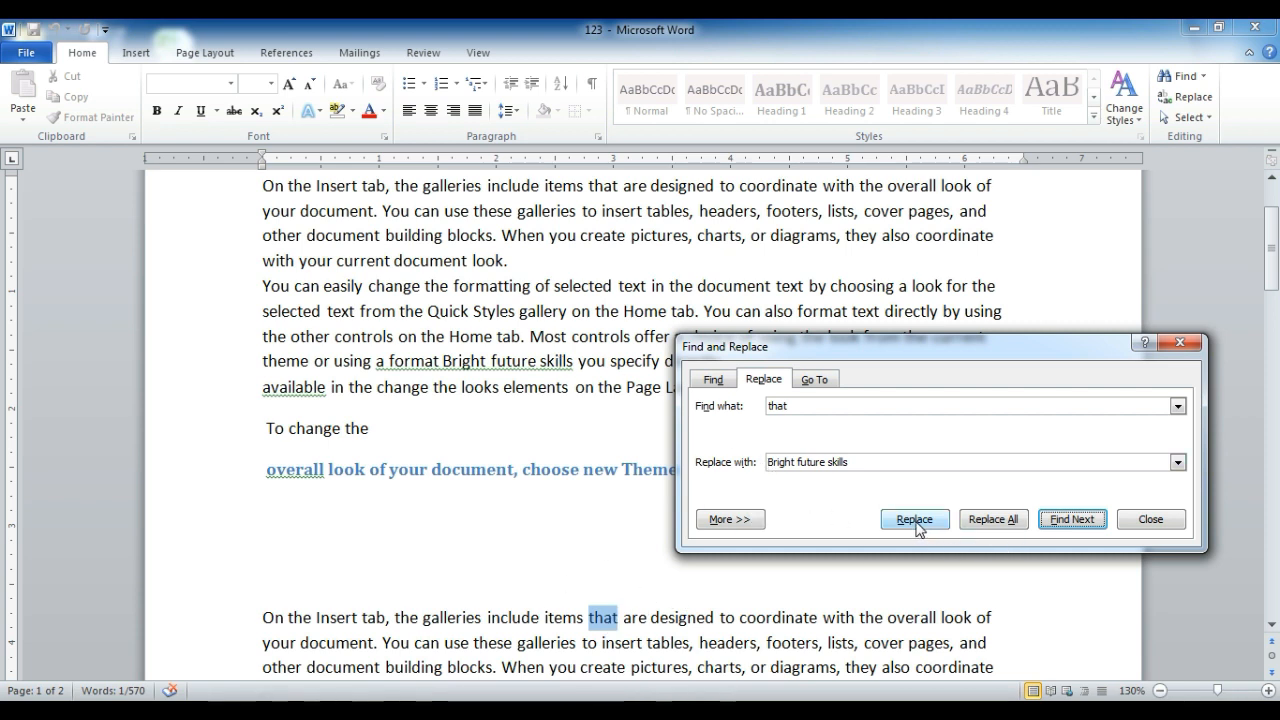
Replace all remaining "that" occurrences with "Bright future skills", continuing from the document's beginning, and close the Find and Replace dialog
left_click(1080, 518)
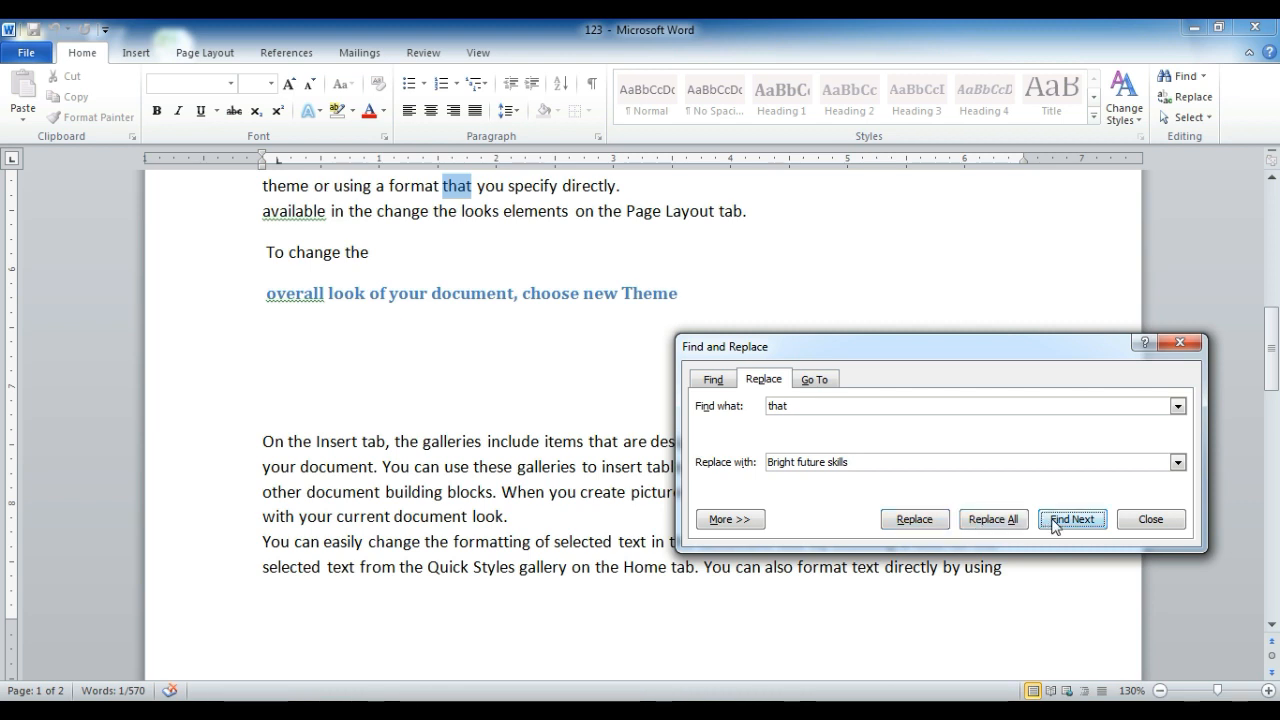
left_click(986, 520)
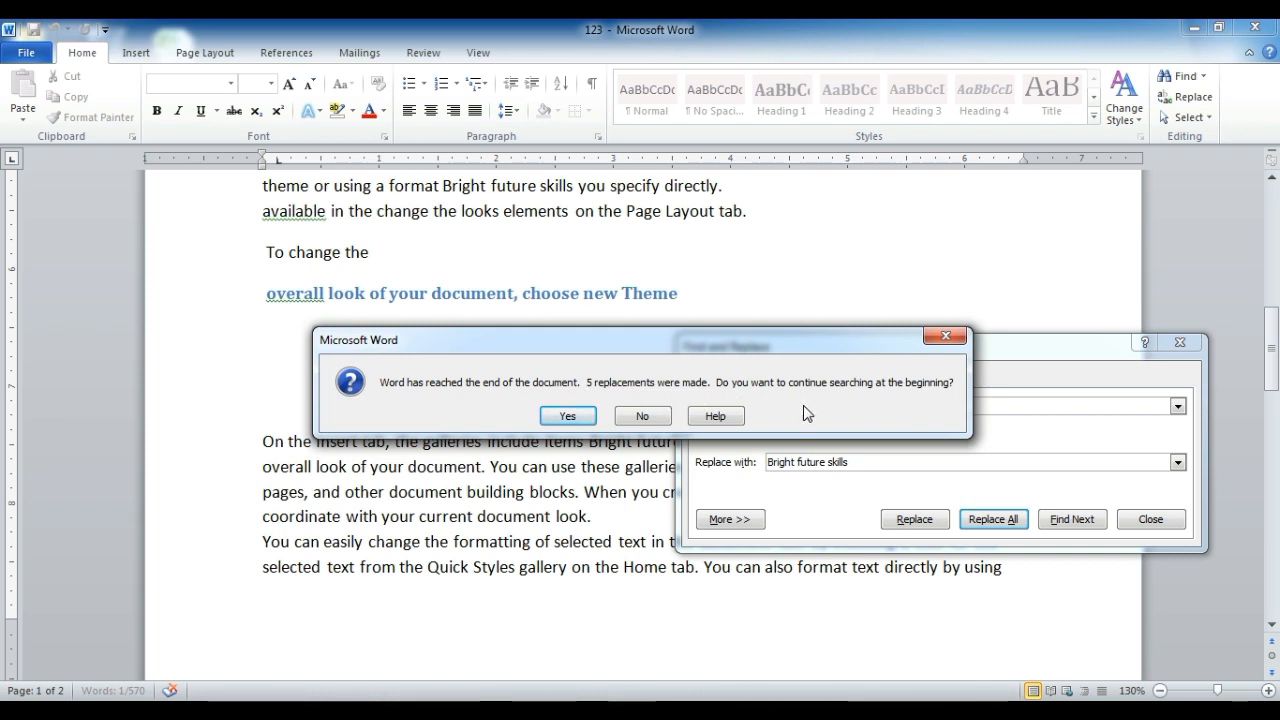
left_click(575, 414)
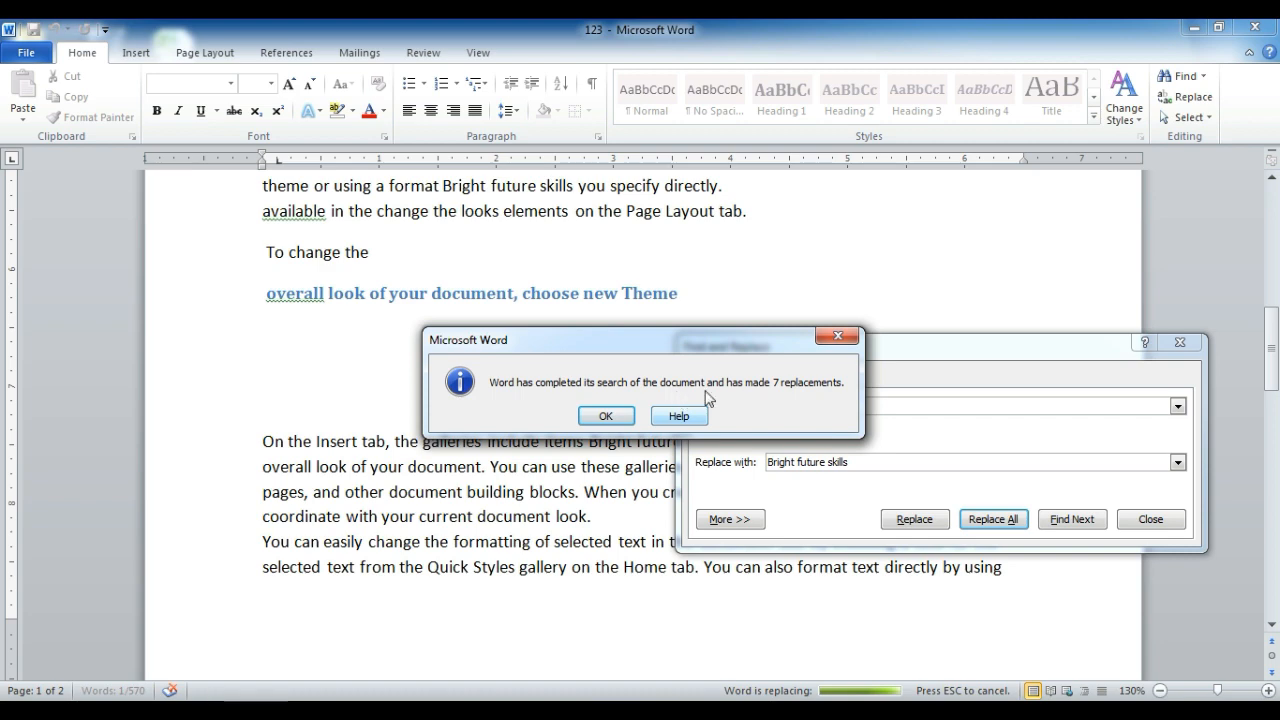
left_click(576, 418)
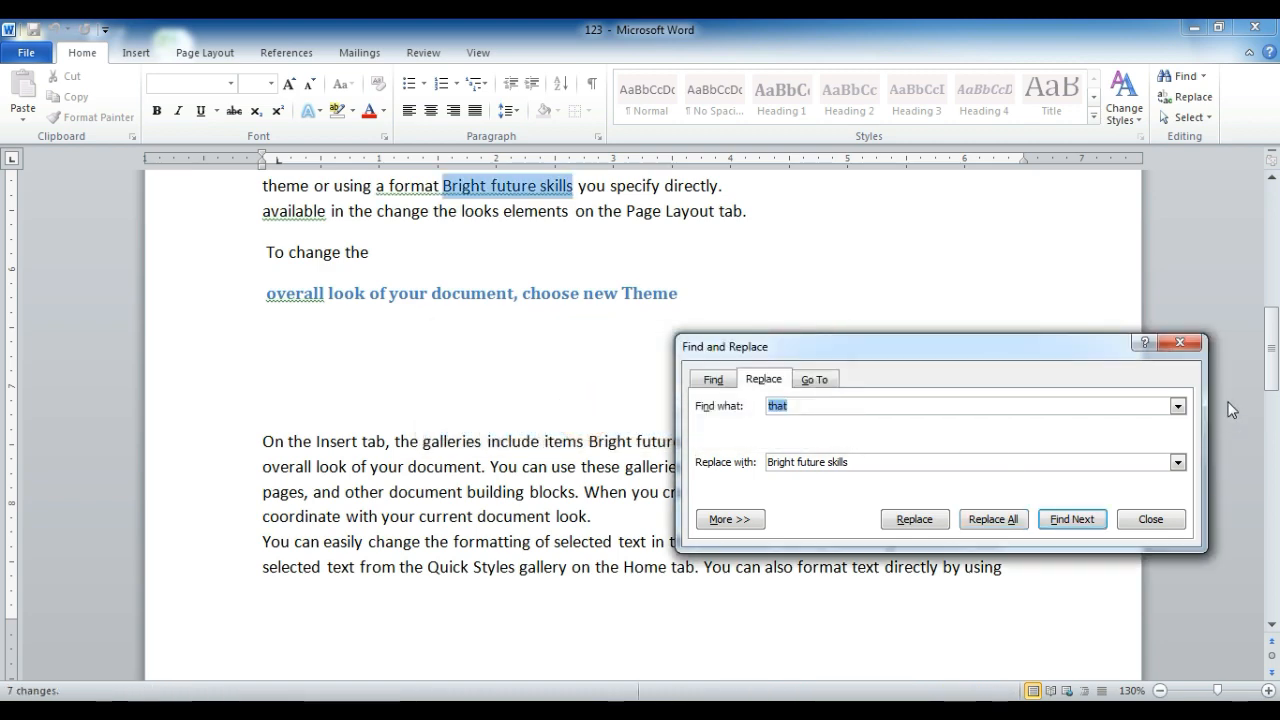
left_click(1185, 347)
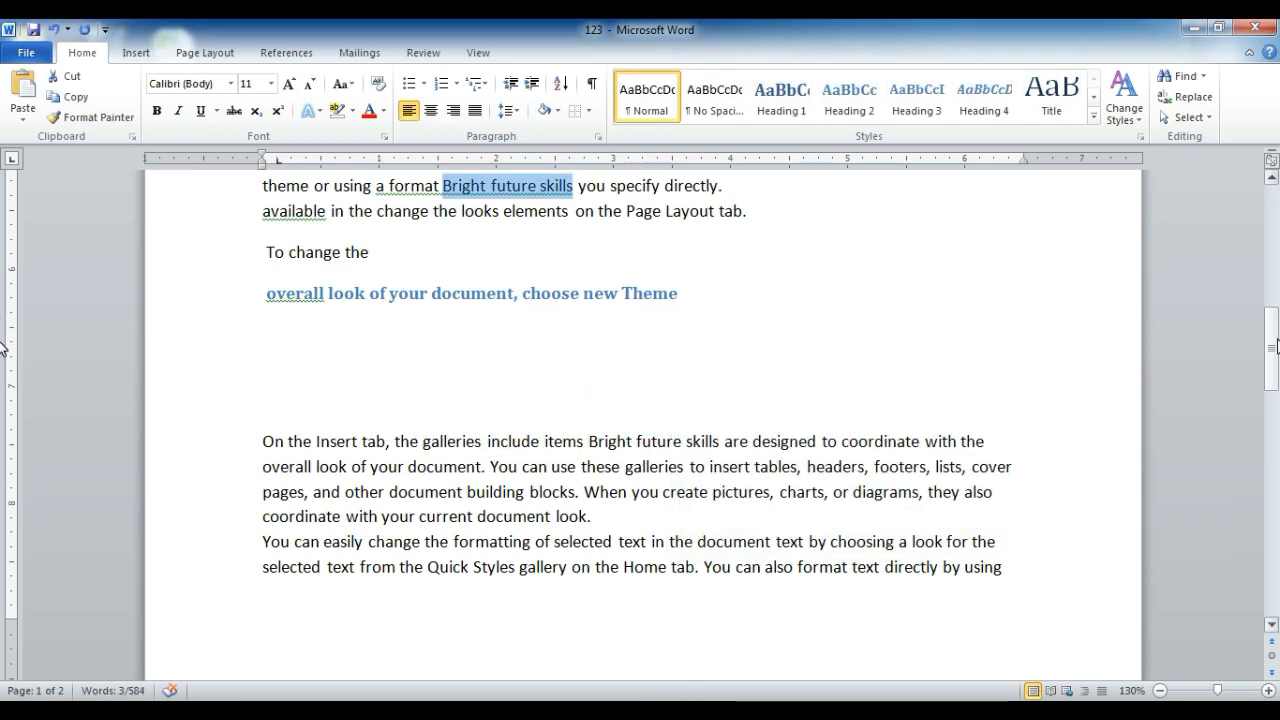
Examine the replaced phrase "Bright future skills" in the first two paragraphs by selecting it in each
left_click_drag(1272, 348, 1250, 140)
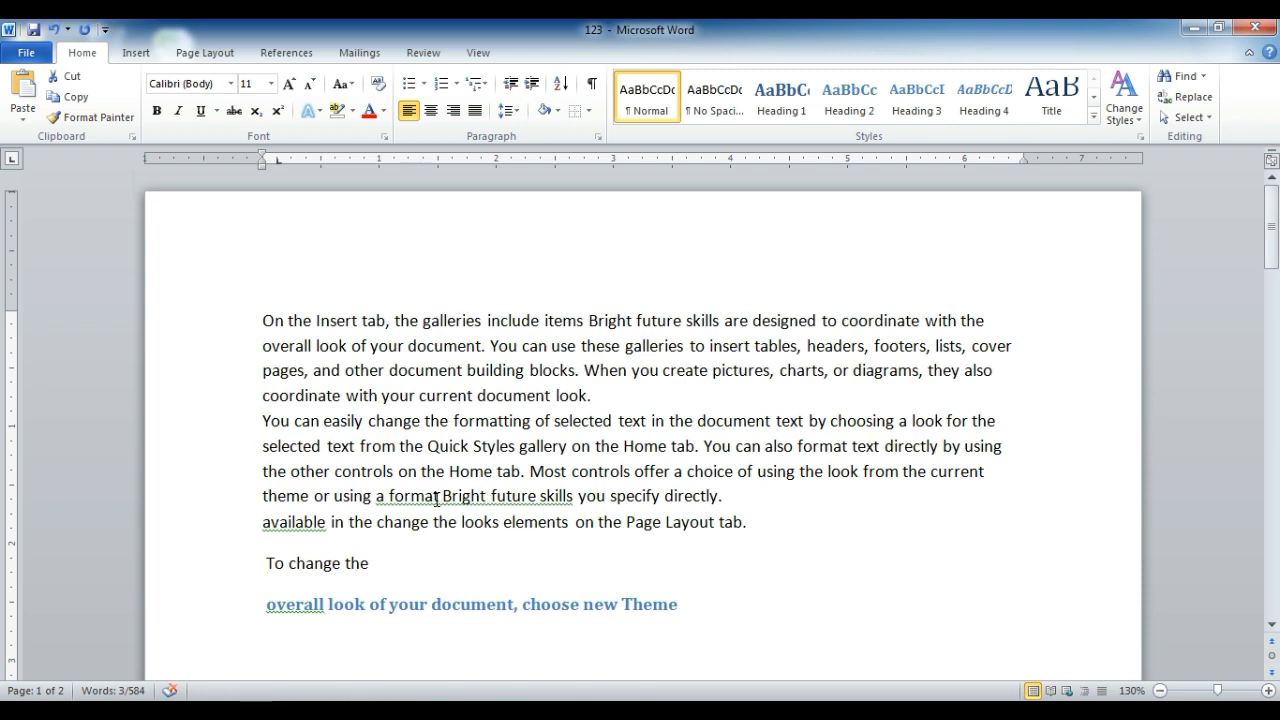
left_click_drag(437, 498, 575, 495)
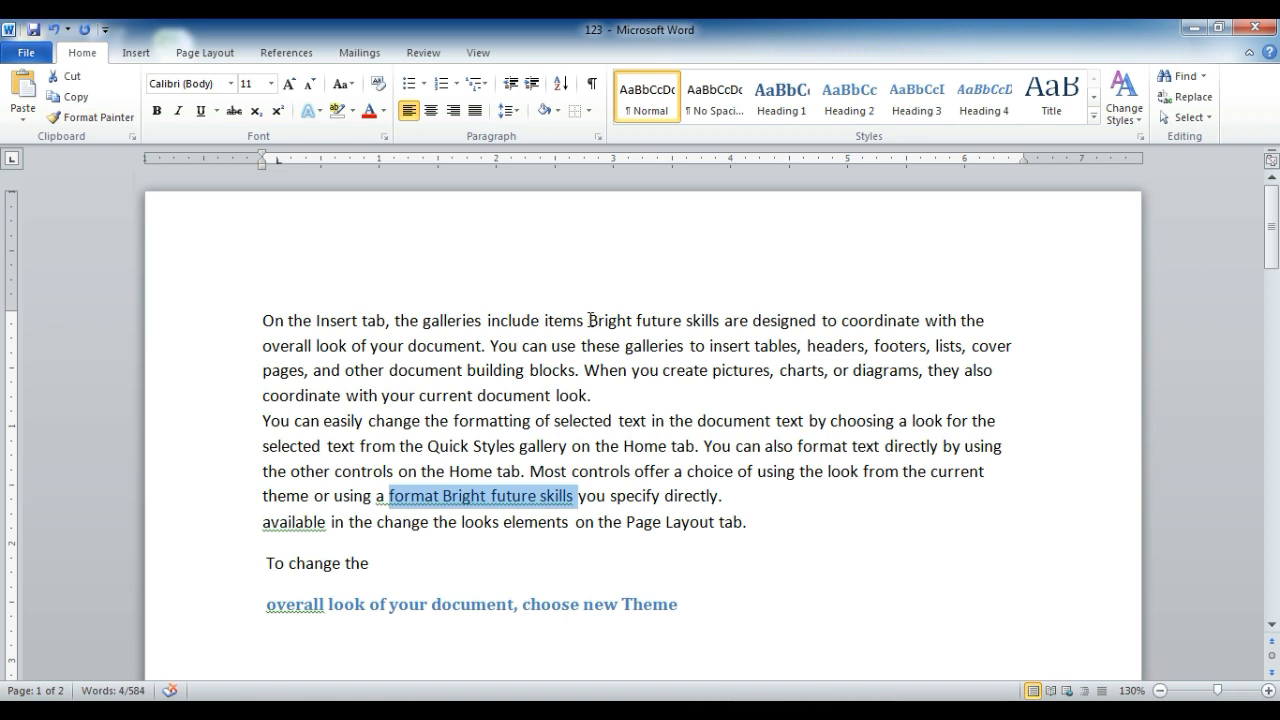
left_click_drag(587, 320, 724, 323)
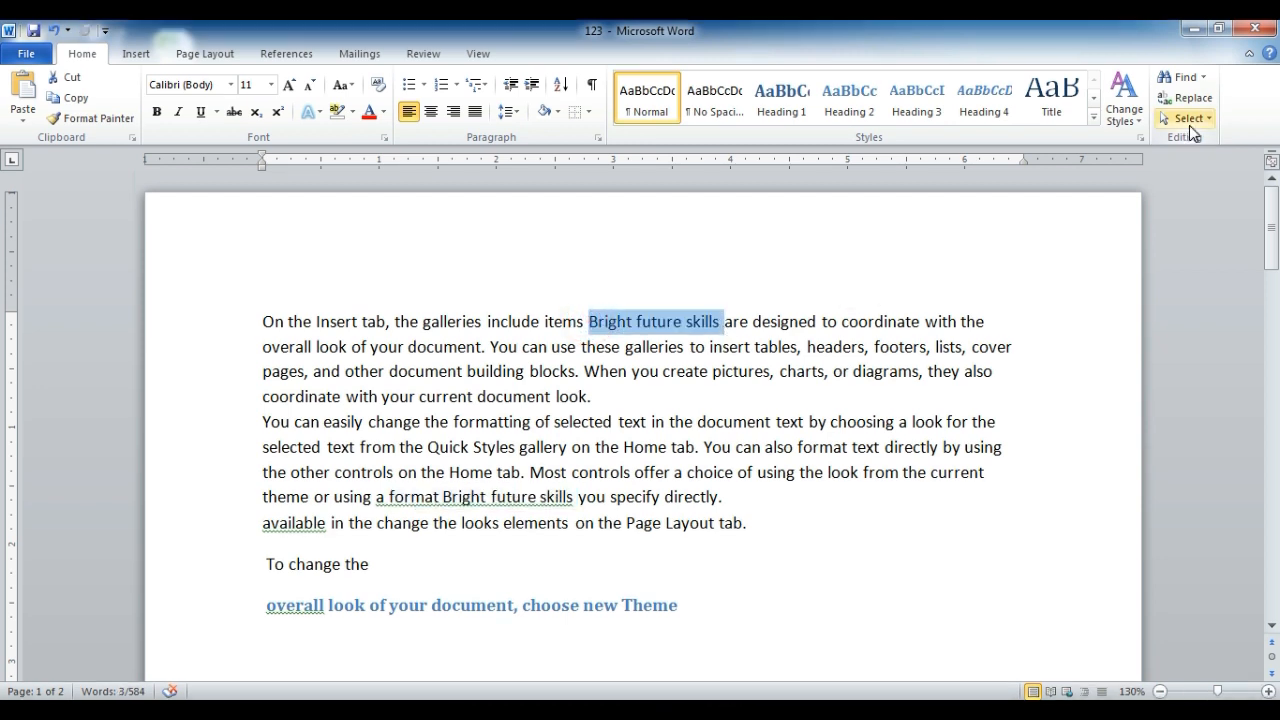
Select the entire document with Select All and clear the selection
left_click(1189, 125)
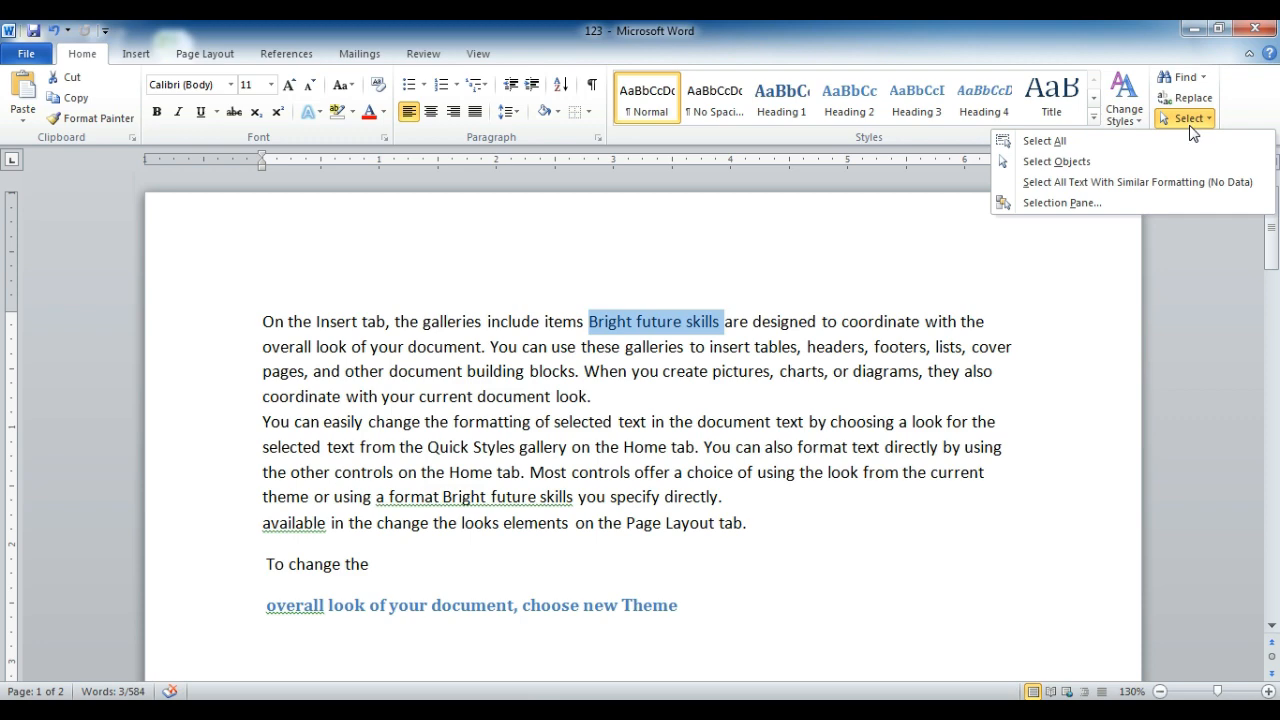
left_click(1058, 143)
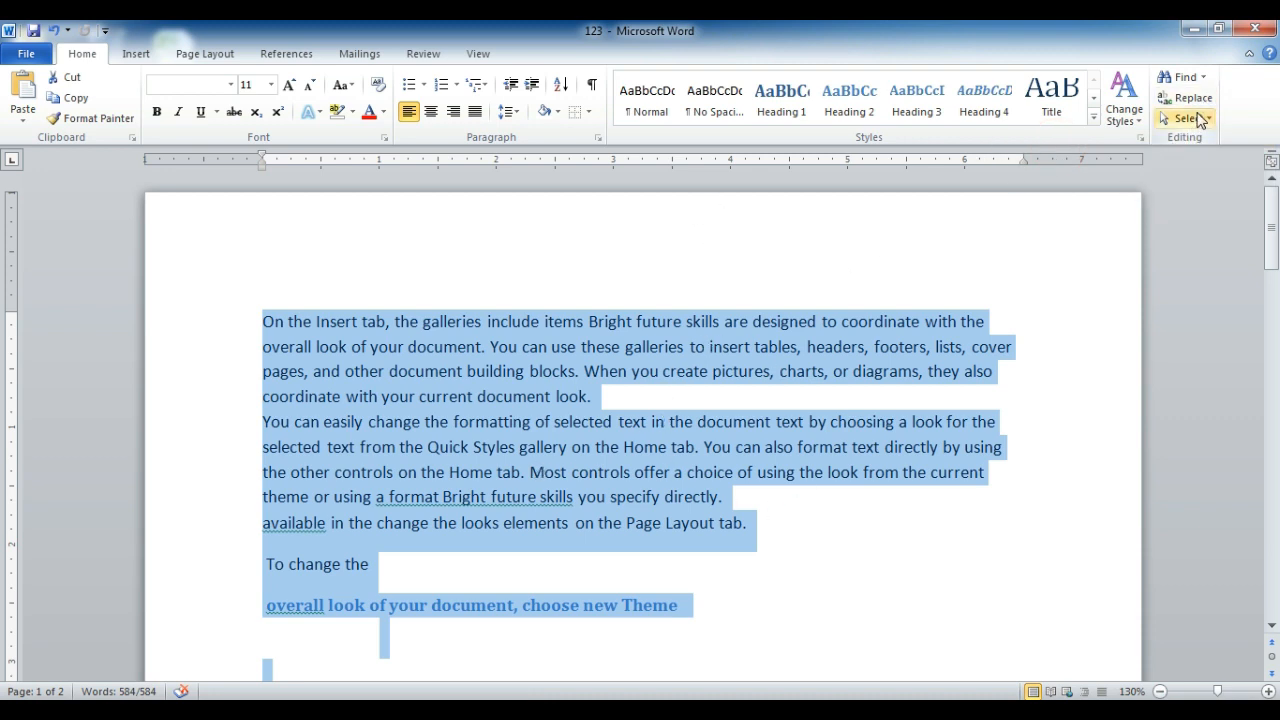
left_click(983, 277)
Turn on Select Objects mode, view the remaining selection options and dismiss them
left_click(1185, 118)
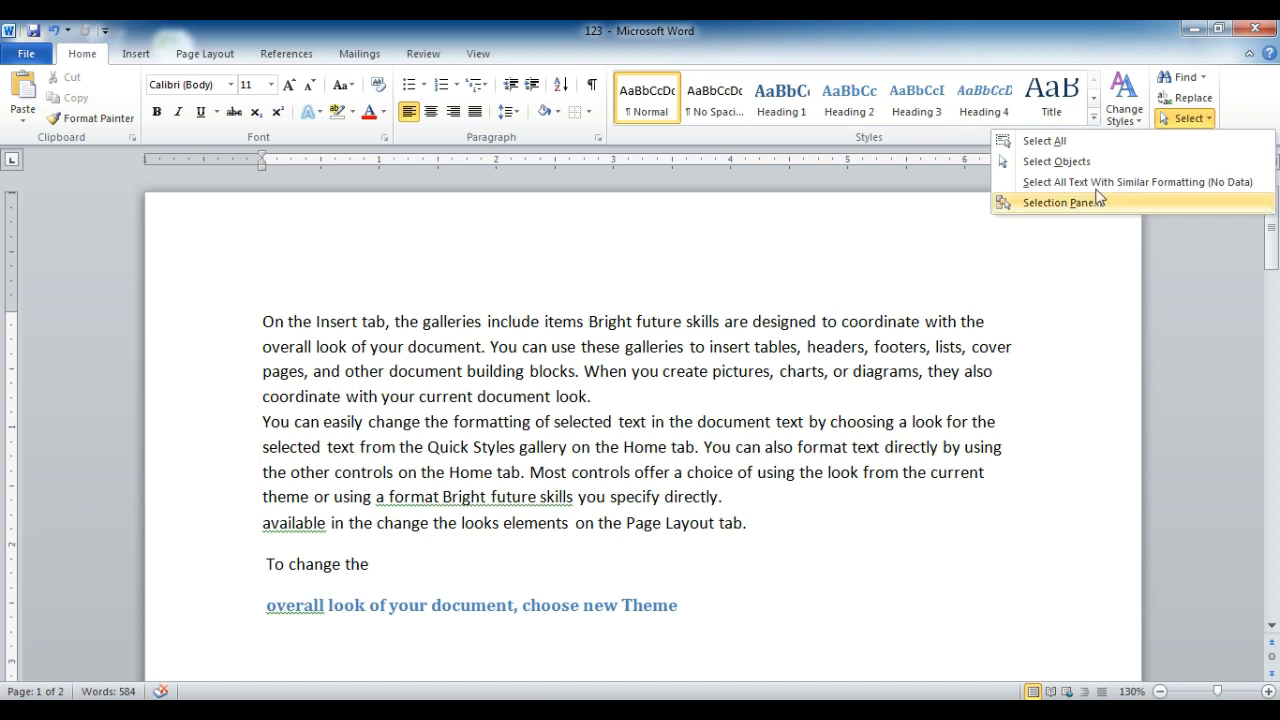
left_click(1062, 161)
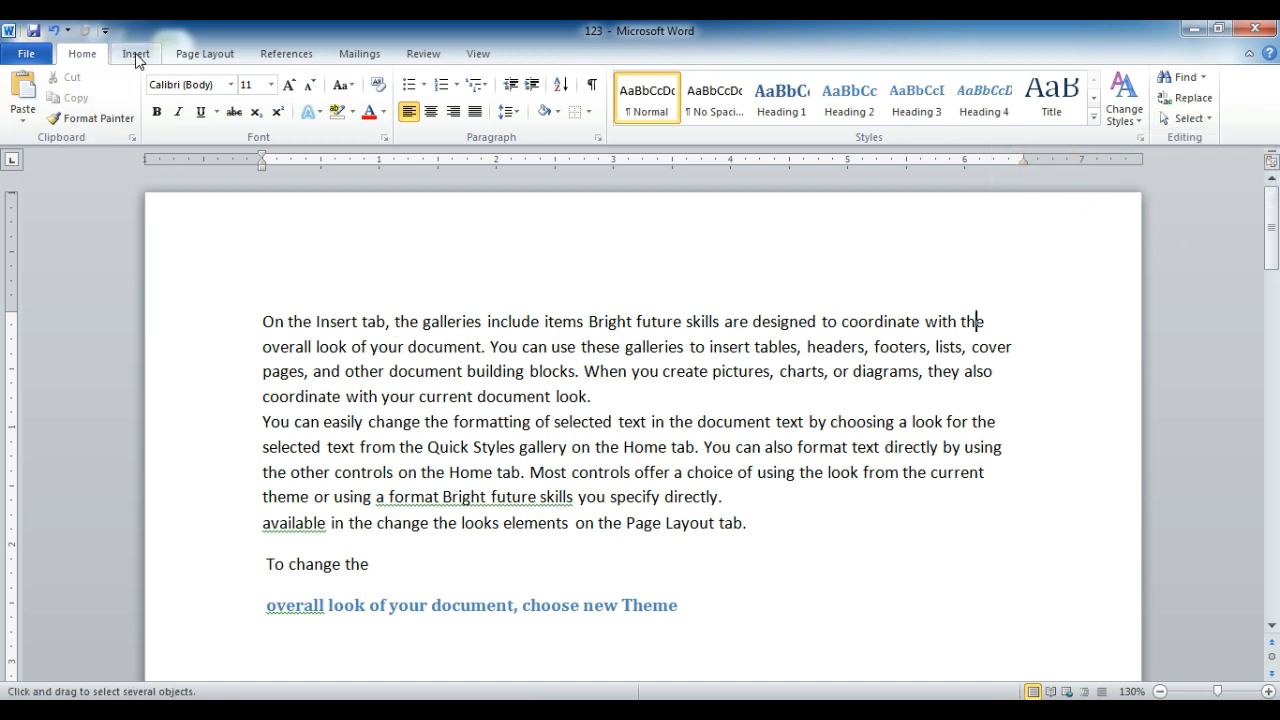
left_click(1205, 120)
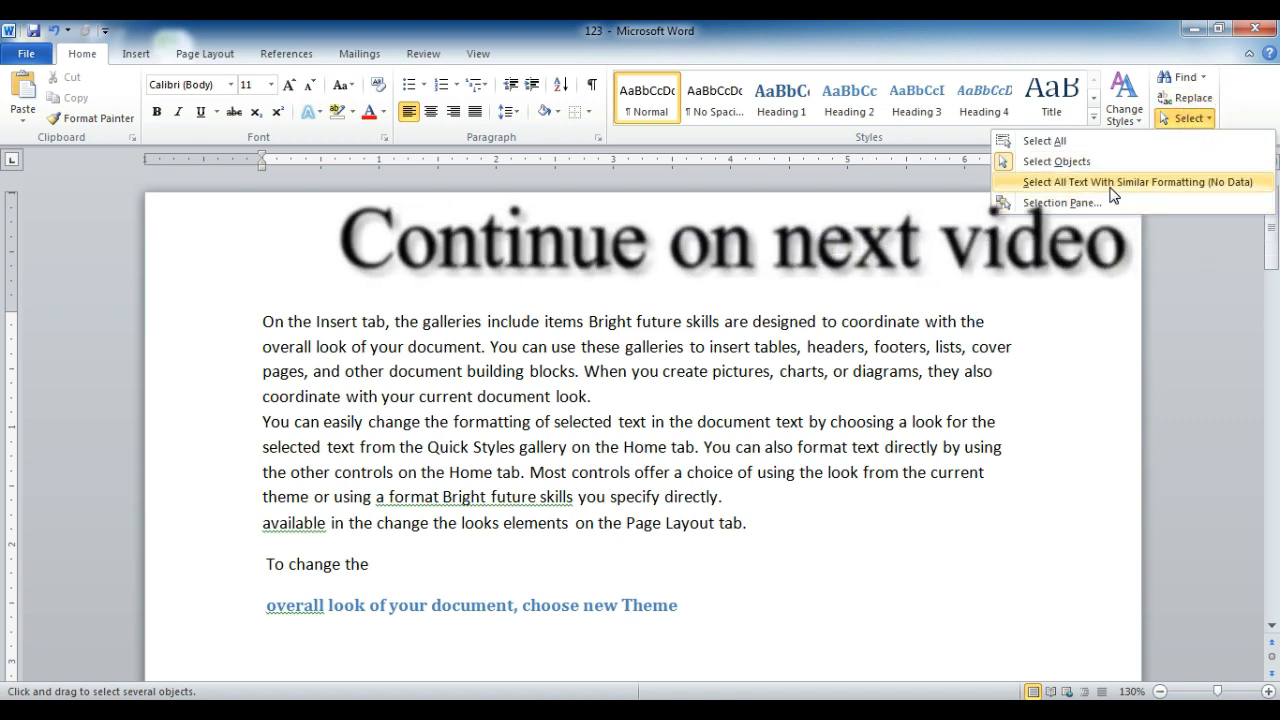
left_click(841, 311)
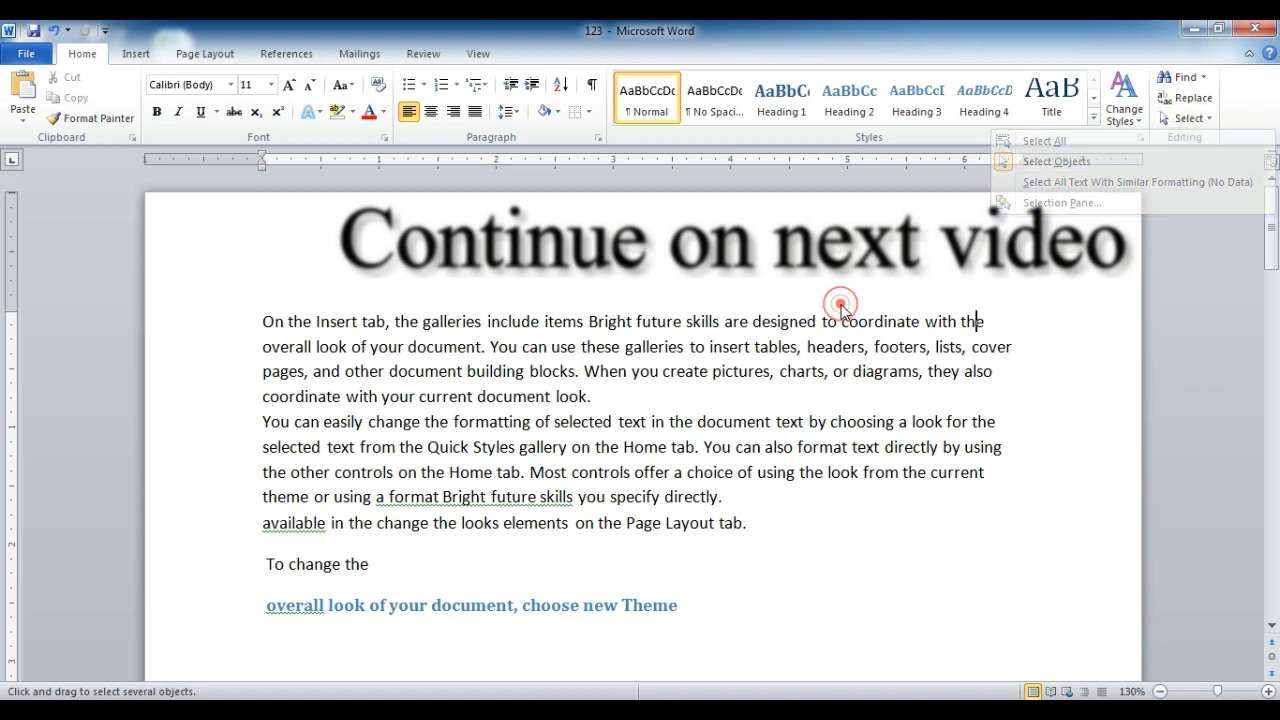